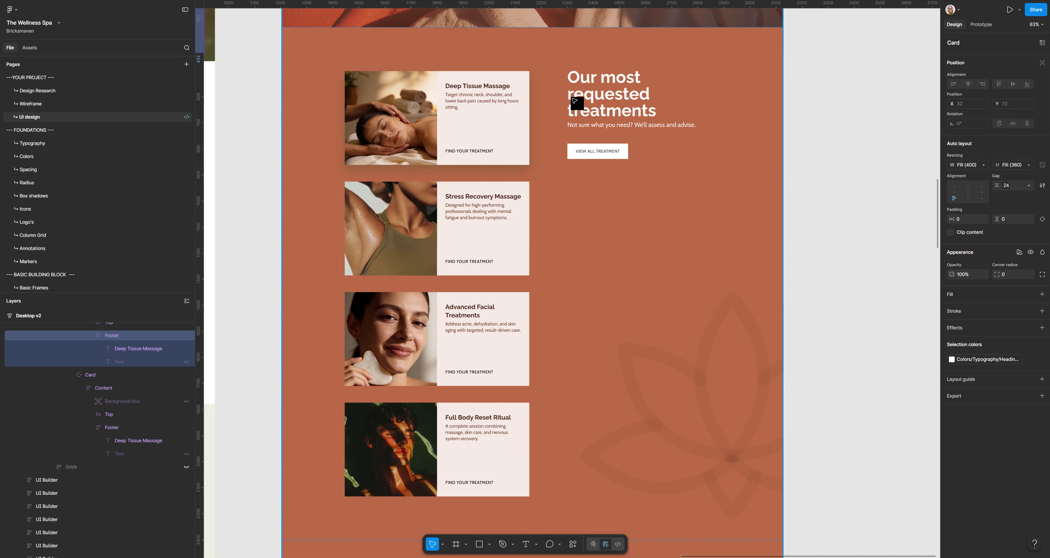
Examine the "Our most requested treatments" section in the Figma design, including its treatment cards, heading and button.
{"action": "scroll", "coordinate": [599, 131], "scroll_direction": "down", "scroll_amount": 1}
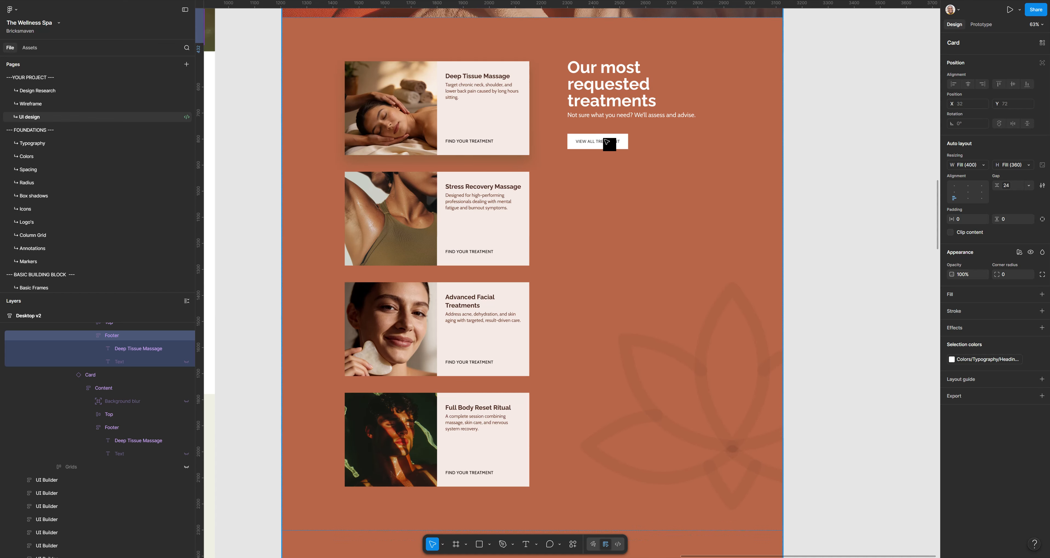
{"action": "scroll", "coordinate": [603, 157], "scroll_direction": "down", "scroll_amount": 10}
{"action": "scroll", "coordinate": [597, 154], "scroll_direction": "up", "scroll_amount": 5}
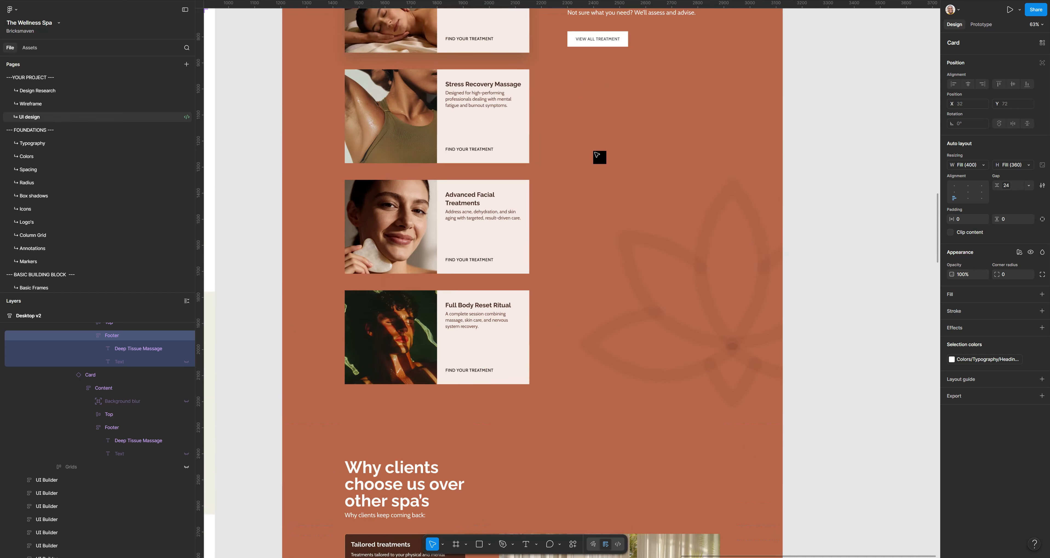
{"action": "scroll", "coordinate": [599, 157], "scroll_direction": "up", "scroll_amount": 4}
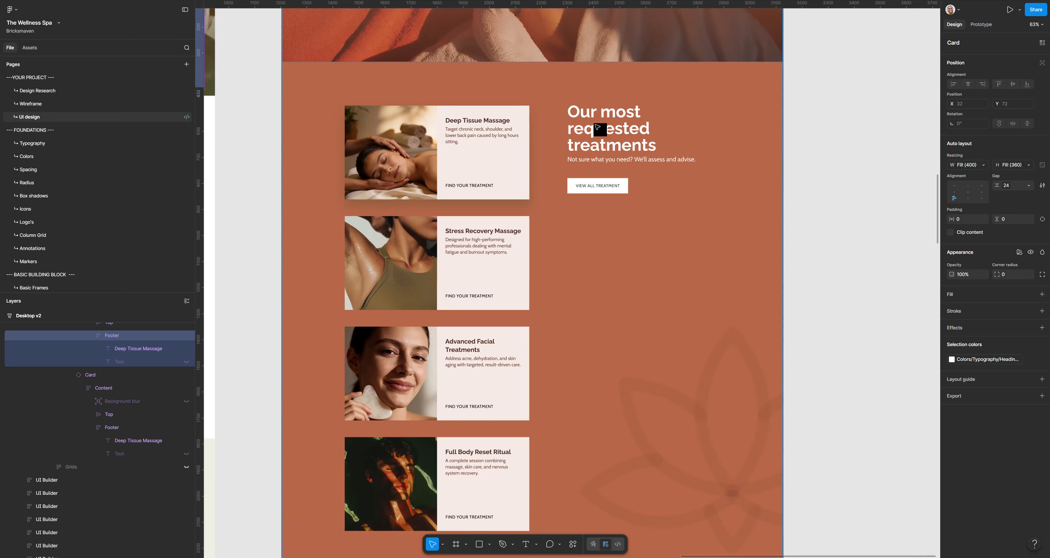
{"action": "scroll", "coordinate": [600, 163], "scroll_direction": "down", "scroll_amount": 3}
{"action": "scroll", "coordinate": [578, 183], "scroll_direction": "up", "scroll_amount": 1}
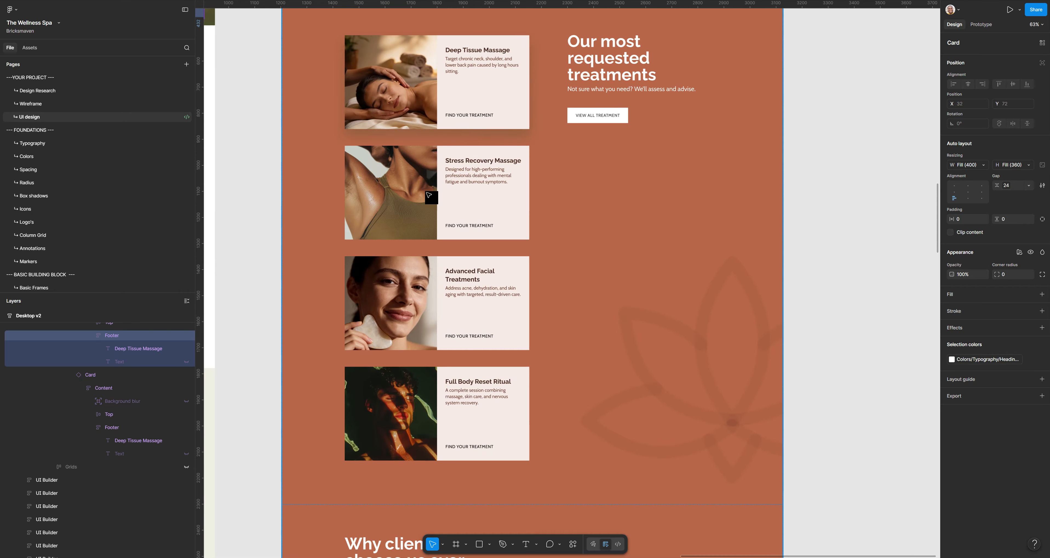
{"action": "scroll", "coordinate": [462, 222], "scroll_direction": "down", "scroll_amount": 3}
{"action": "scroll", "coordinate": [465, 224], "scroll_direction": "up", "scroll_amount": 3}
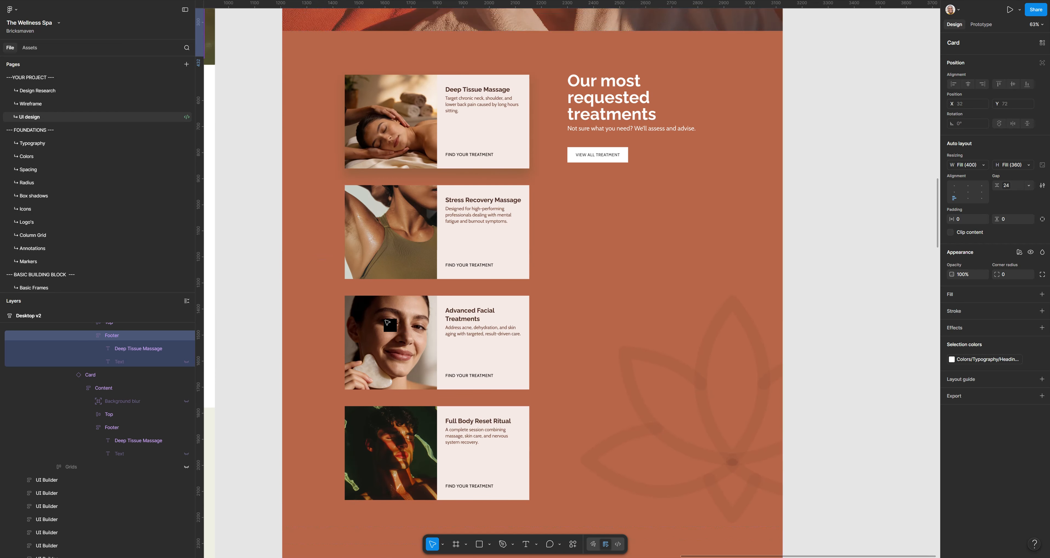
{"action": "scroll", "coordinate": [394, 324], "scroll_direction": "up", "scroll_amount": 4}
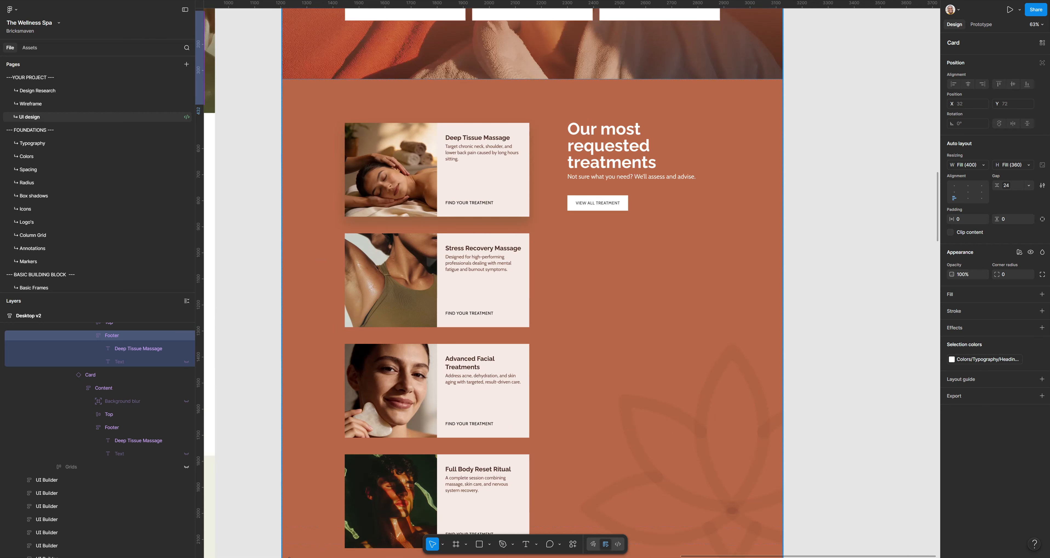
Switch to the browser and bring up the WordPress edit page of the "Pattern: Service 3" template.
{"action": "mouse_move", "coordinate": [291, 557]}
{"action": "left_click", "coordinate": [352, 536]}
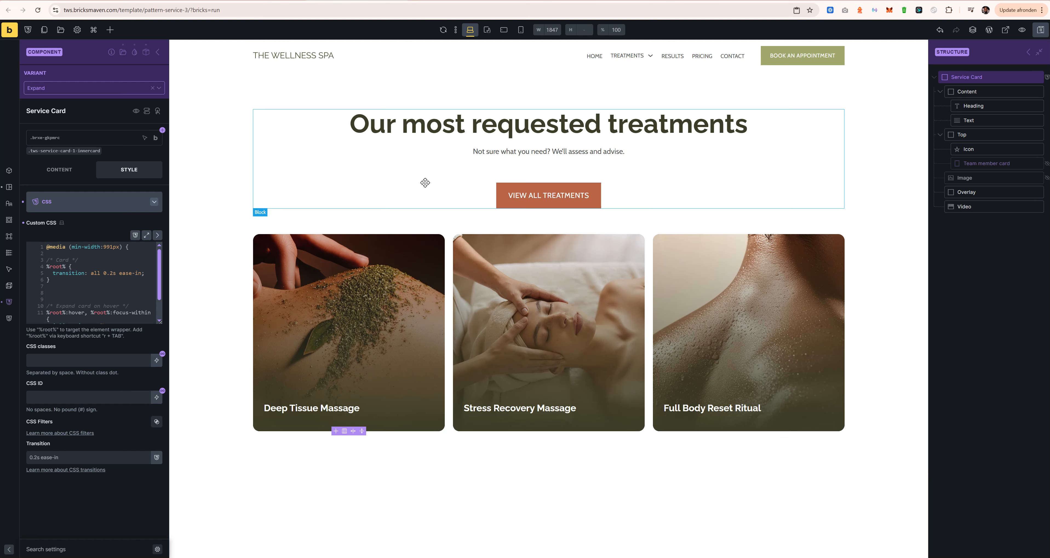
{"action": "left_click", "coordinate": [1040, 30]}
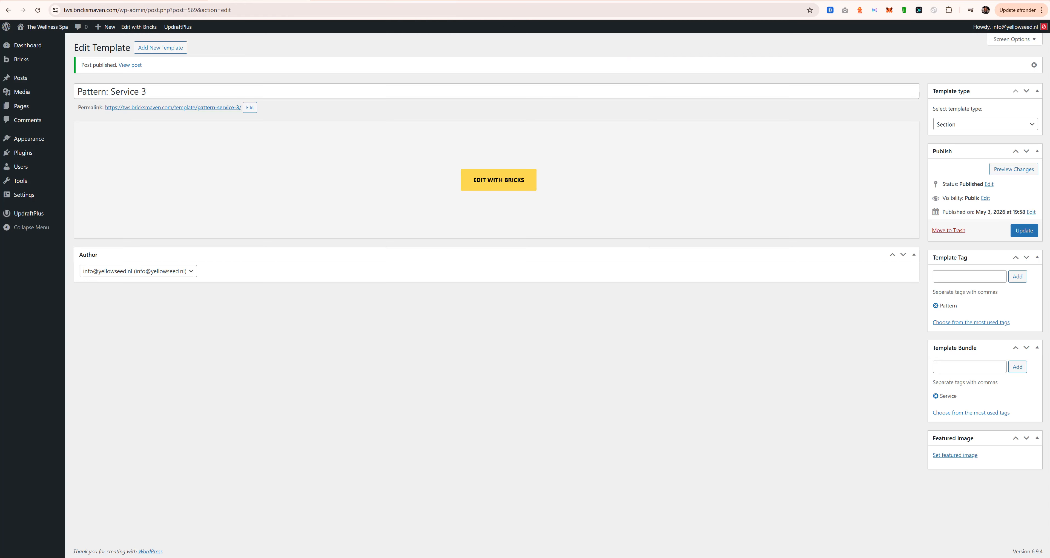
{"action": "left_click_drag", "start_coordinate": [164, 88], "coordinate": [24, 99]}
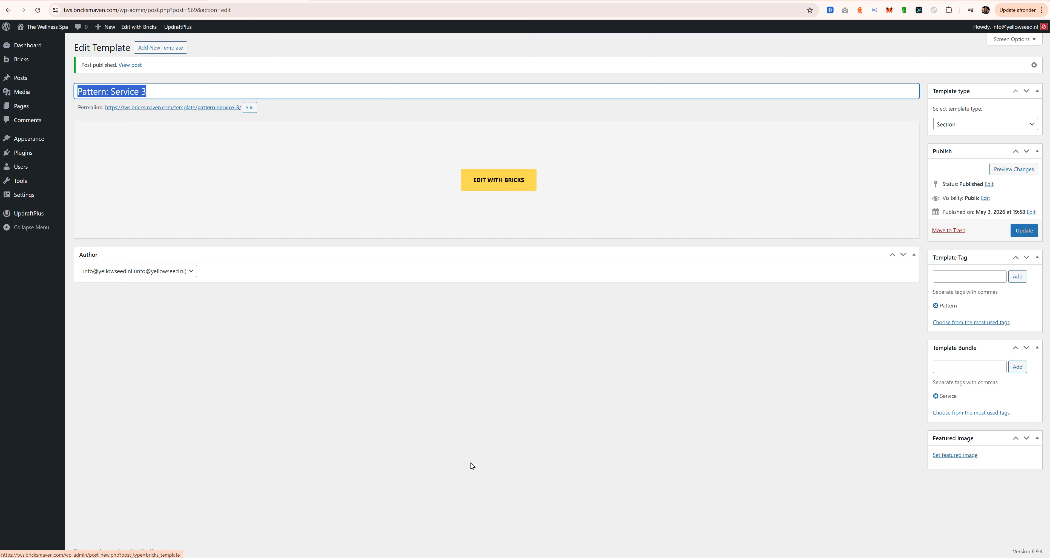
{"action": "key", "text": "alt+Tab"}
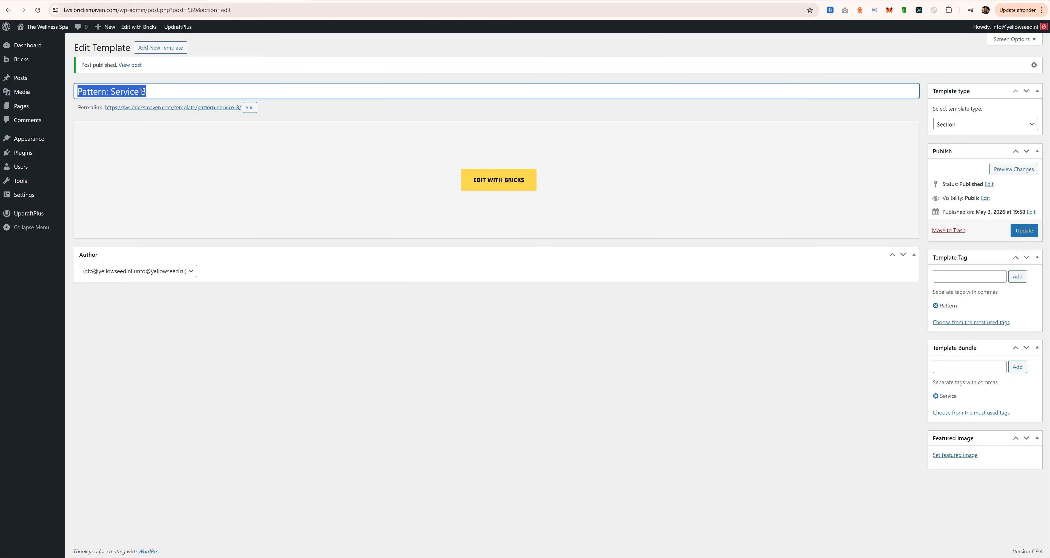
{"action": "left_click", "coordinate": [142, 92]}
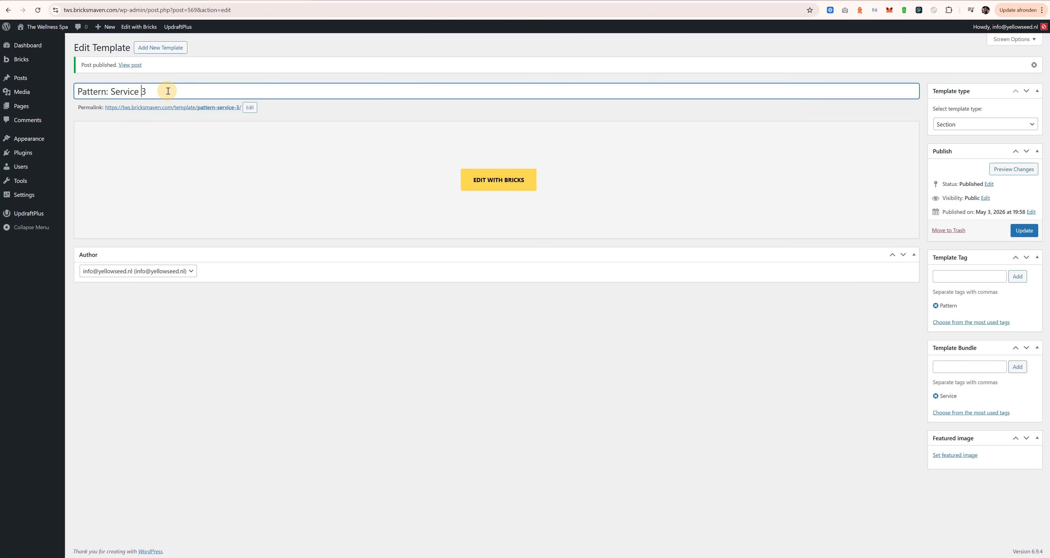
Add a new template titled "Component: Service Card 2" and set its template type to Section.
{"action": "left_click", "coordinate": [170, 44]}
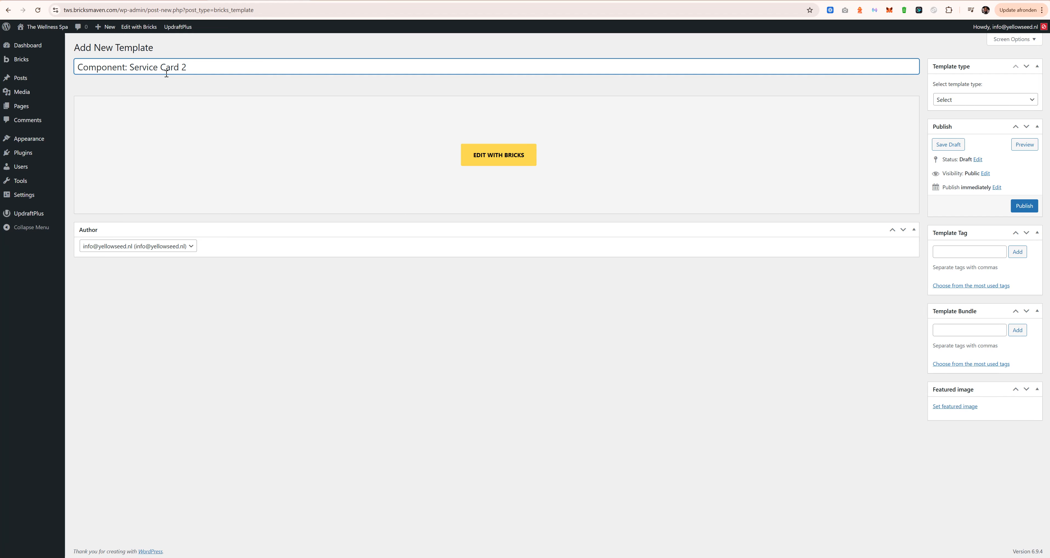
{"action": "left_click", "coordinate": [985, 100]}
{"action": "left_click", "coordinate": [965, 165]}
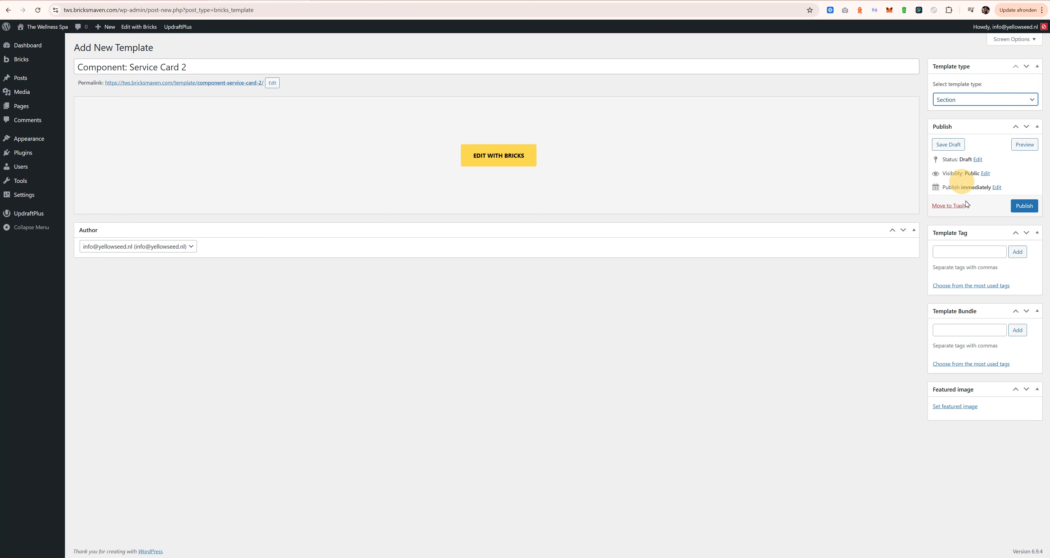
Assign the template tag "Component" and the template bundle "Card" to the new template.
{"action": "left_click", "coordinate": [960, 250]}
{"action": "type", "text": "Compone"}
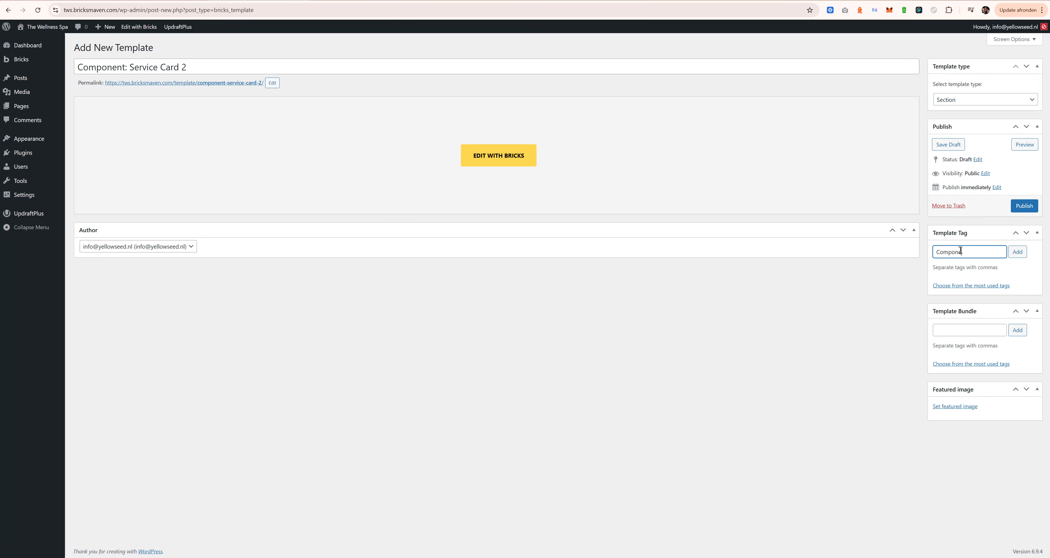
{"action": "type", "text": "nt,"}
{"action": "left_click", "coordinate": [1018, 252]}
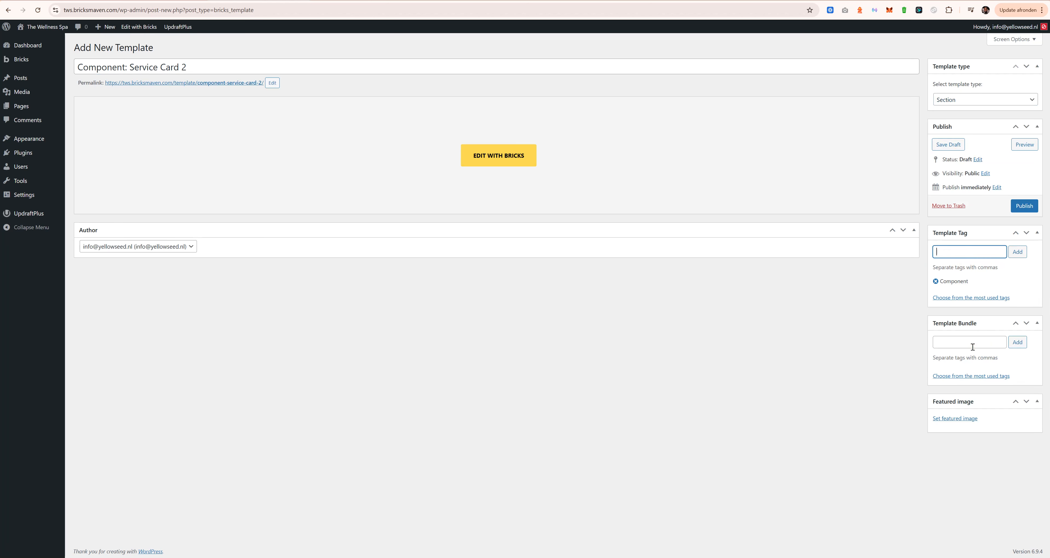
{"action": "left_click", "coordinate": [972, 346]}
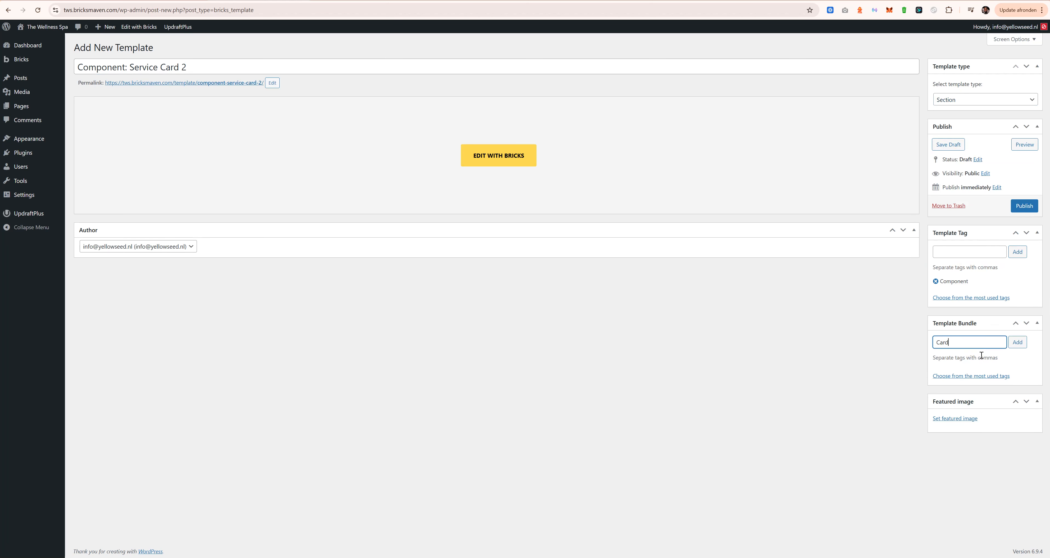
{"action": "type", "text": "Card"}
{"action": "left_click", "coordinate": [977, 354]}
{"action": "left_click", "coordinate": [1018, 342]}
Publish the "Component: Service Card 2" template and open it in the Bricks builder.
{"action": "left_click", "coordinate": [1018, 205]}
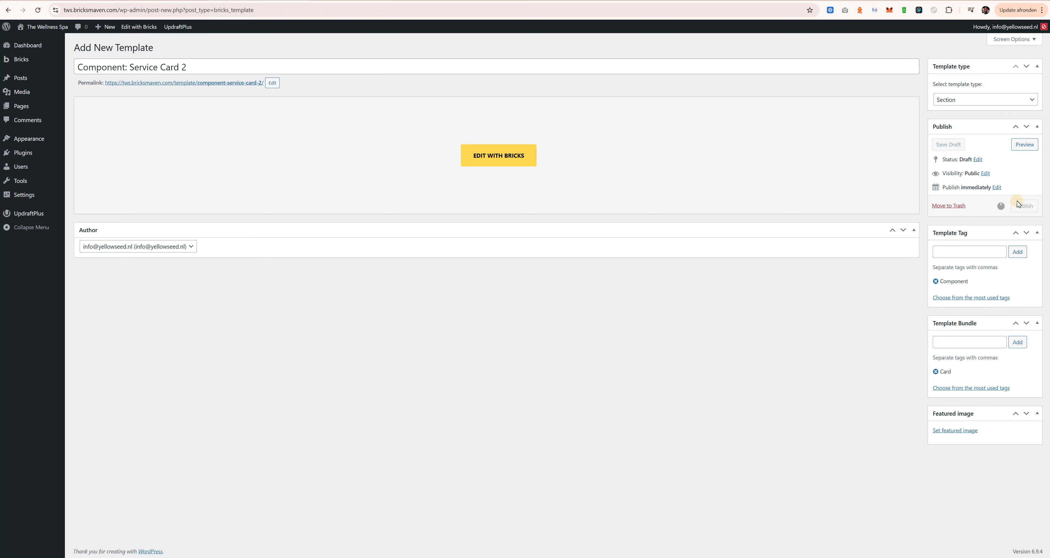
{"action": "right_click", "coordinate": [494, 169]}
{"action": "right_click", "coordinate": [506, 182]}
{"action": "left_click", "coordinate": [518, 187]}
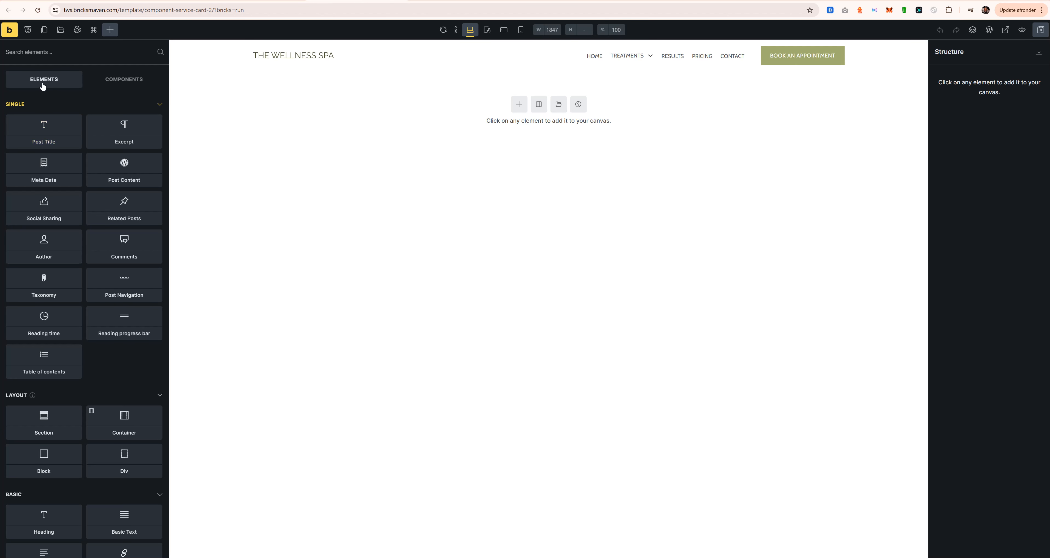
Search the Bricksmaven BNPL template library for "feature" and insert the feature-17 section into the canvas.
{"action": "left_click", "coordinate": [60, 31]}
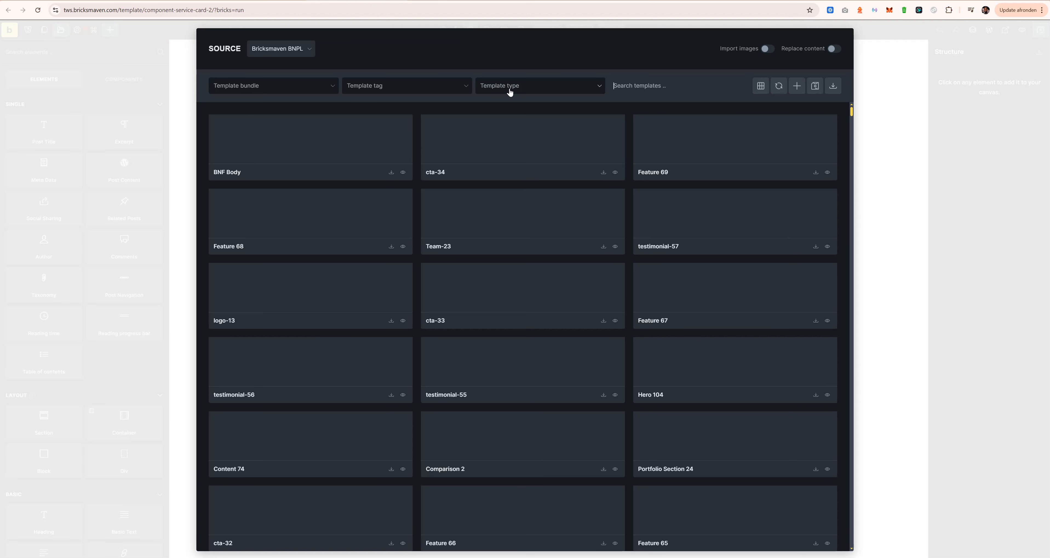
{"action": "type", "text": "feature"}
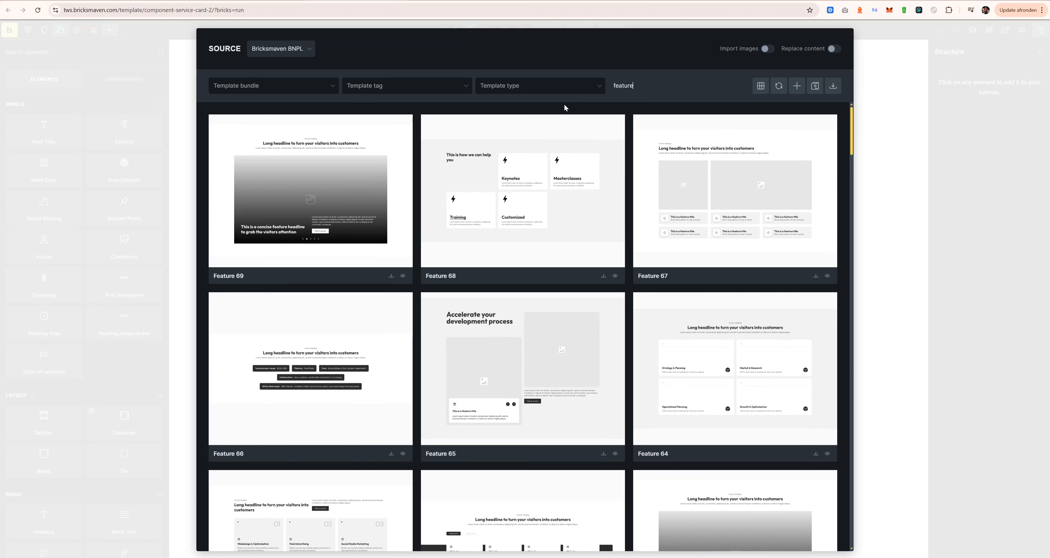
{"action": "scroll", "coordinate": [548, 264], "scroll_direction": "down", "scroll_amount": 5}
{"action": "scroll", "coordinate": [548, 267], "scroll_direction": "down", "scroll_amount": 10}
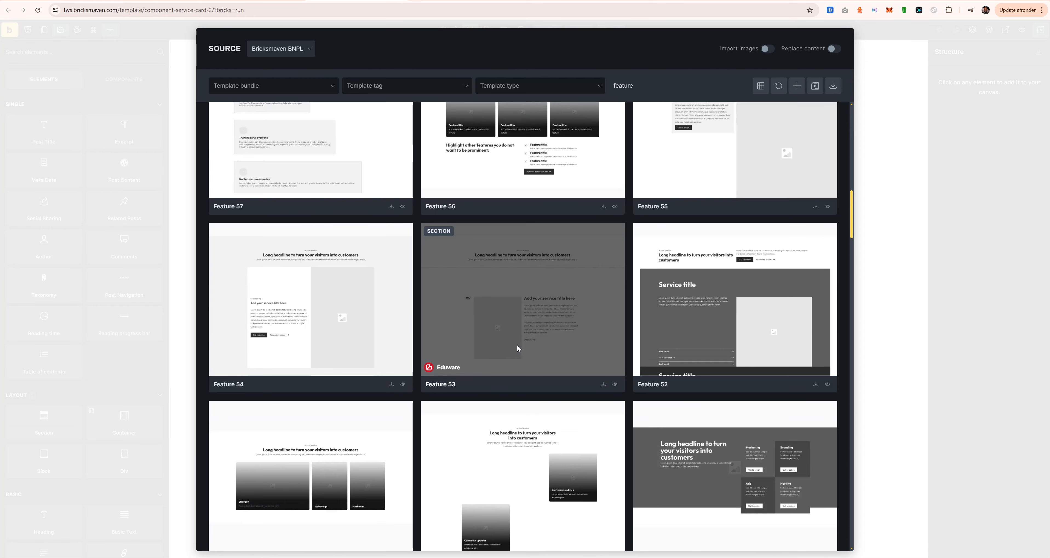
{"action": "scroll", "coordinate": [518, 342], "scroll_direction": "down", "scroll_amount": 20}
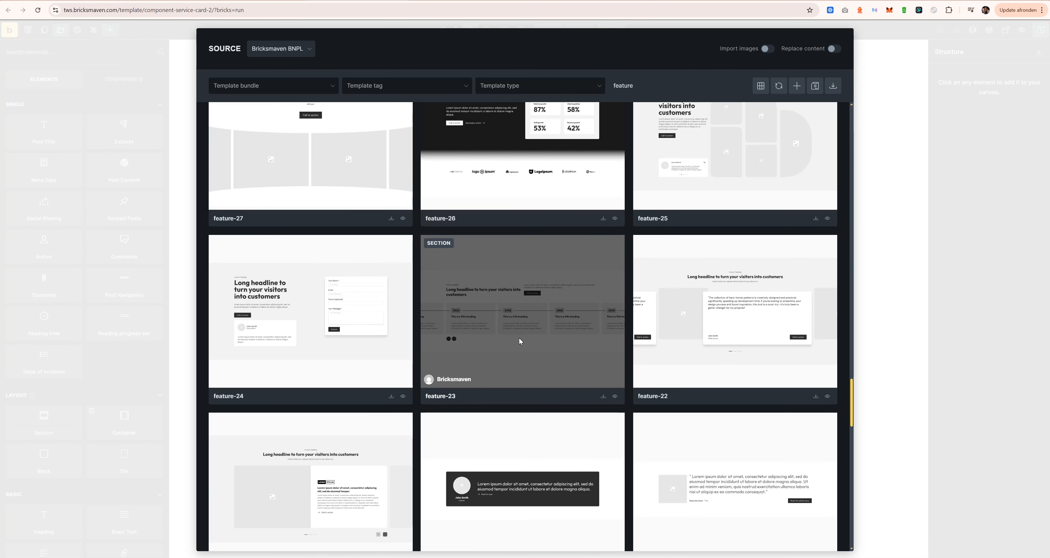
{"action": "scroll", "coordinate": [519, 338], "scroll_direction": "down", "scroll_amount": 4}
{"action": "scroll", "coordinate": [519, 338], "scroll_direction": "up", "scroll_amount": 7}
{"action": "scroll", "coordinate": [519, 337], "scroll_direction": "up", "scroll_amount": 8}
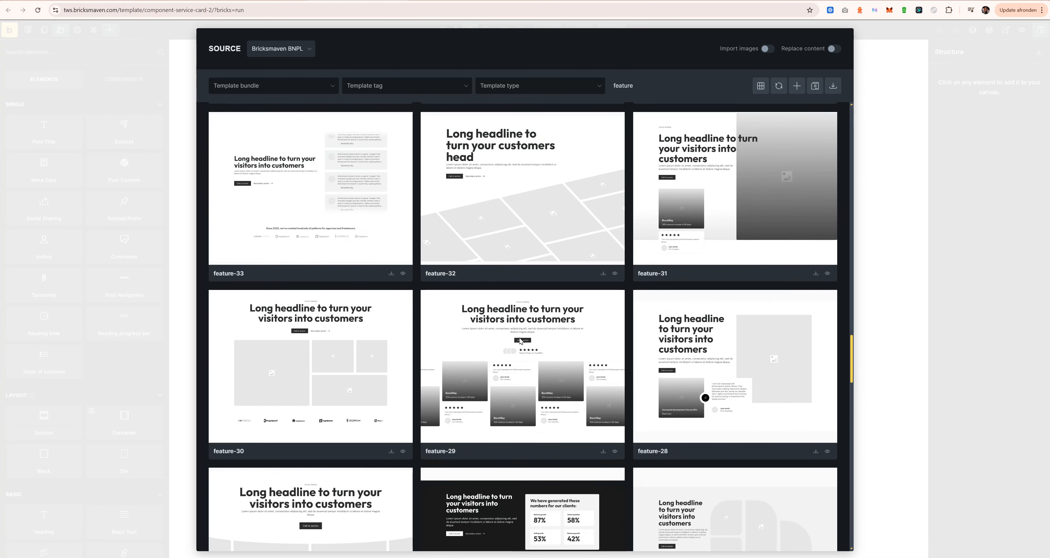
{"action": "scroll", "coordinate": [578, 361], "scroll_direction": "down", "scroll_amount": 12}
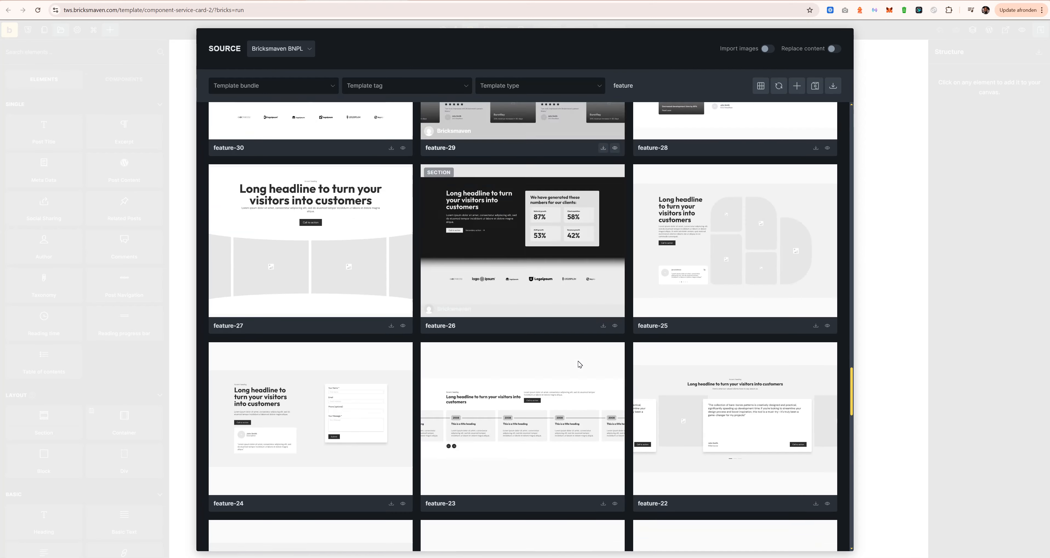
{"action": "scroll", "coordinate": [499, 361], "scroll_direction": "down", "scroll_amount": 4}
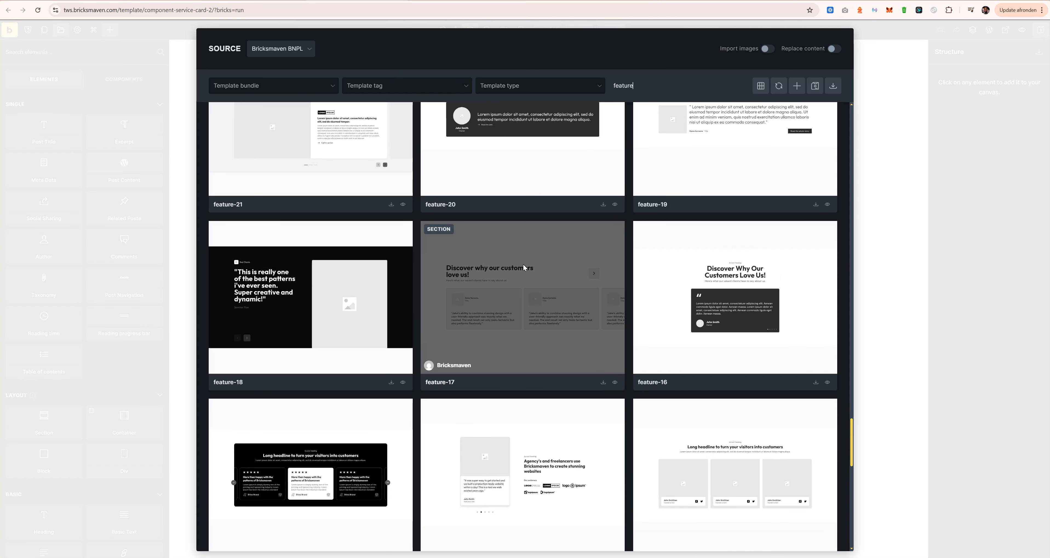
{"action": "left_click", "coordinate": [603, 382]}
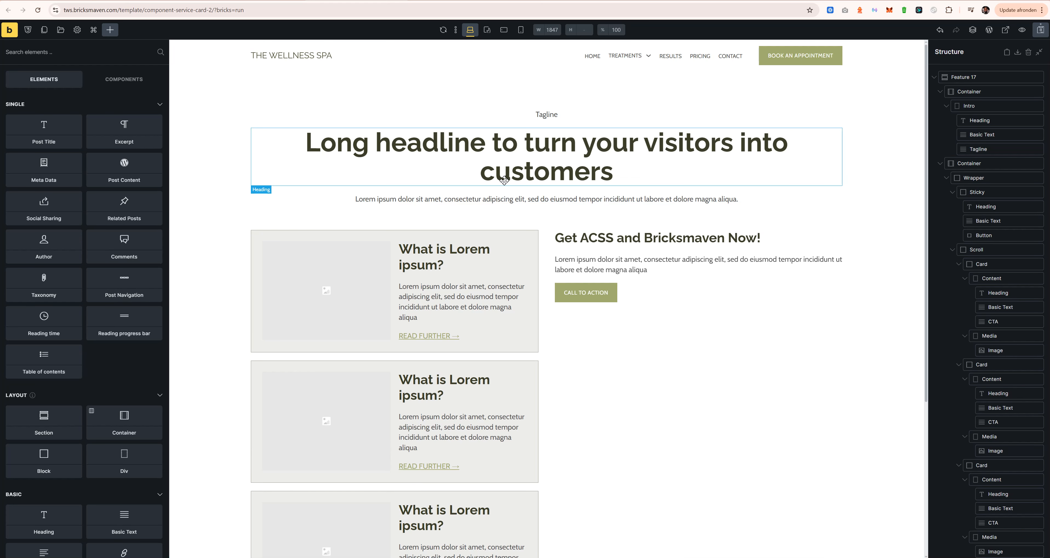
Move the Intro's h2 heading to the start of the Sticky block and delete that block's original h3 heading.
{"action": "left_click", "coordinate": [592, 154]}
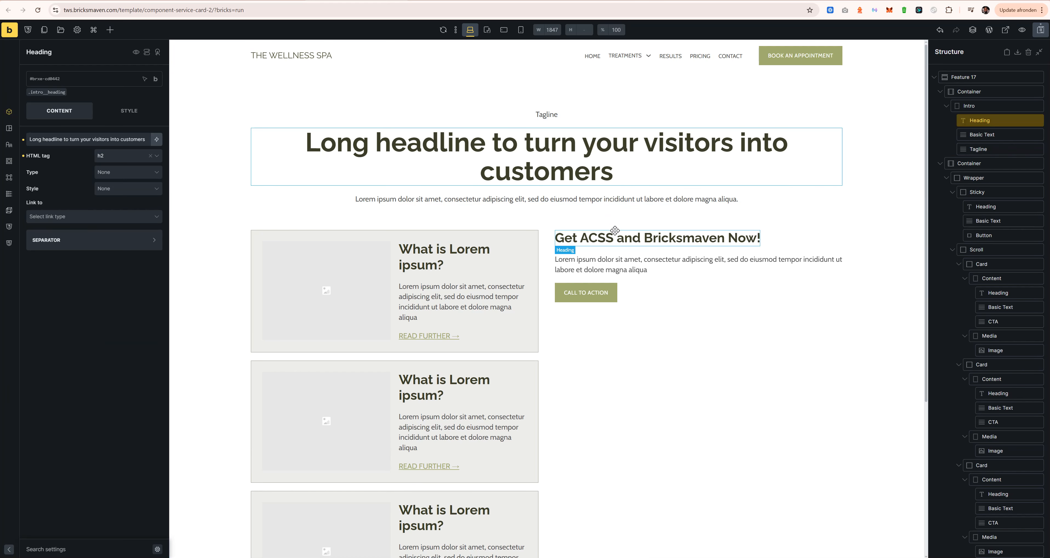
{"action": "left_click", "coordinate": [613, 236]}
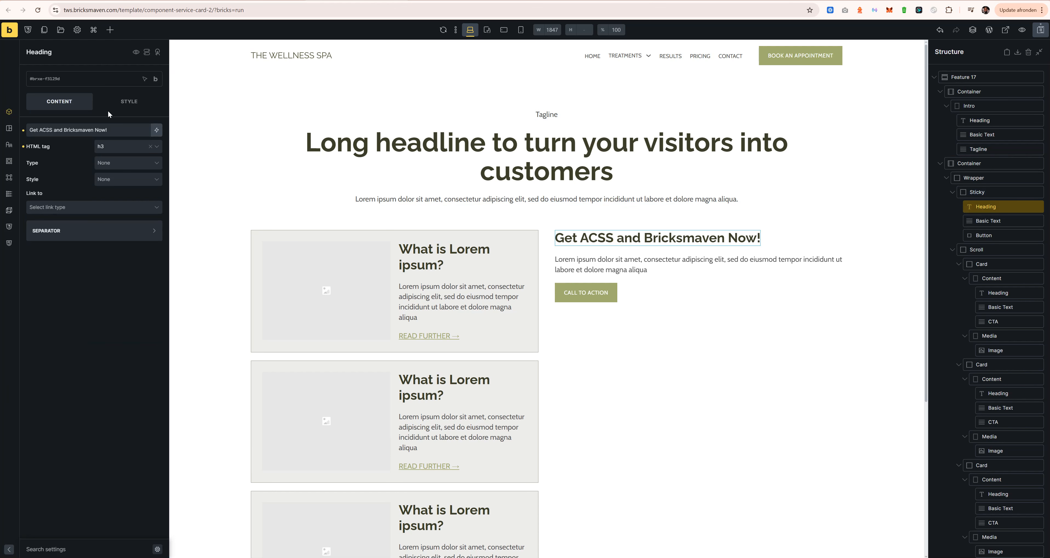
{"action": "left_click", "coordinate": [583, 136]}
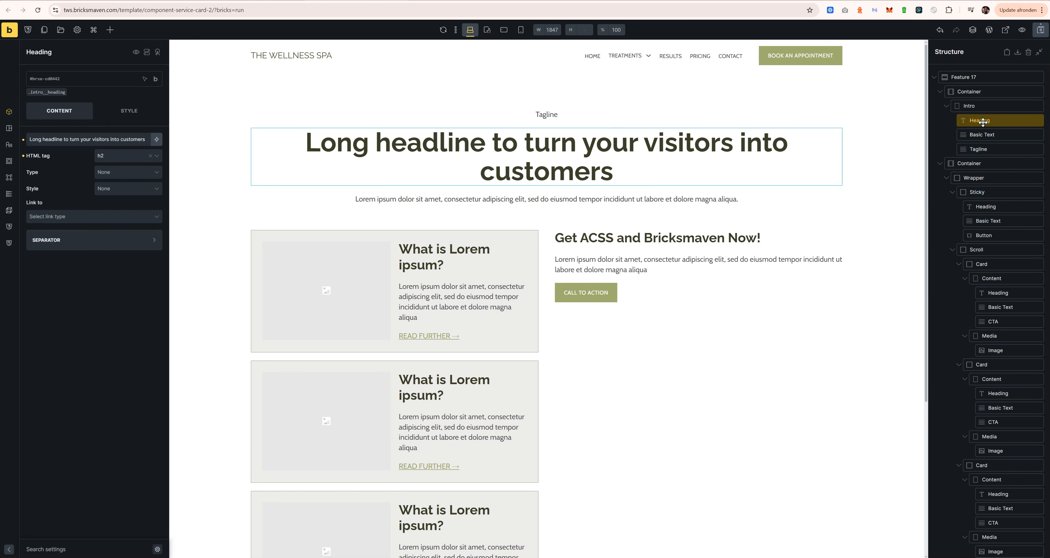
{"action": "left_click_drag", "start_coordinate": [979, 118], "coordinate": [985, 204]}
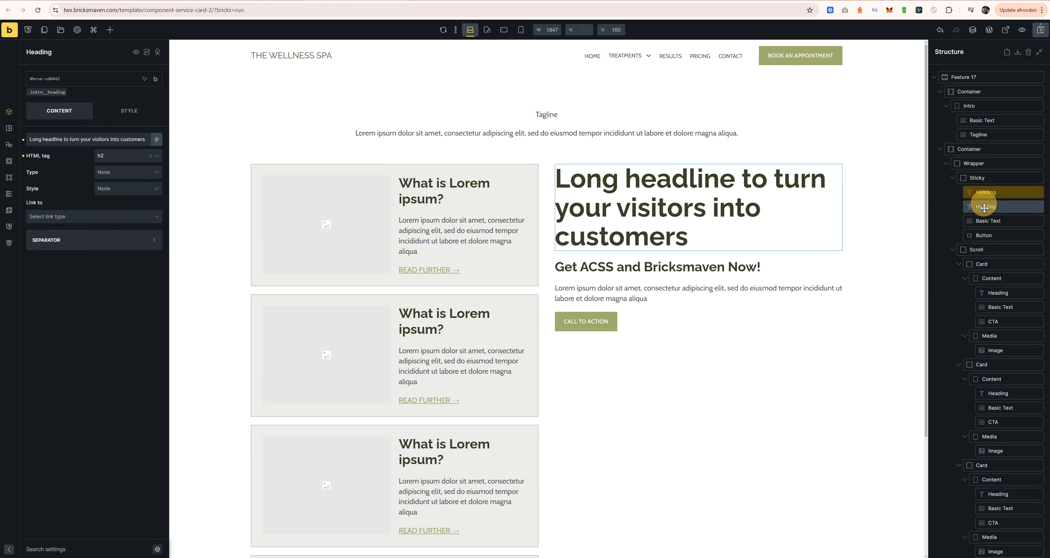
{"action": "right_click", "coordinate": [985, 207]}
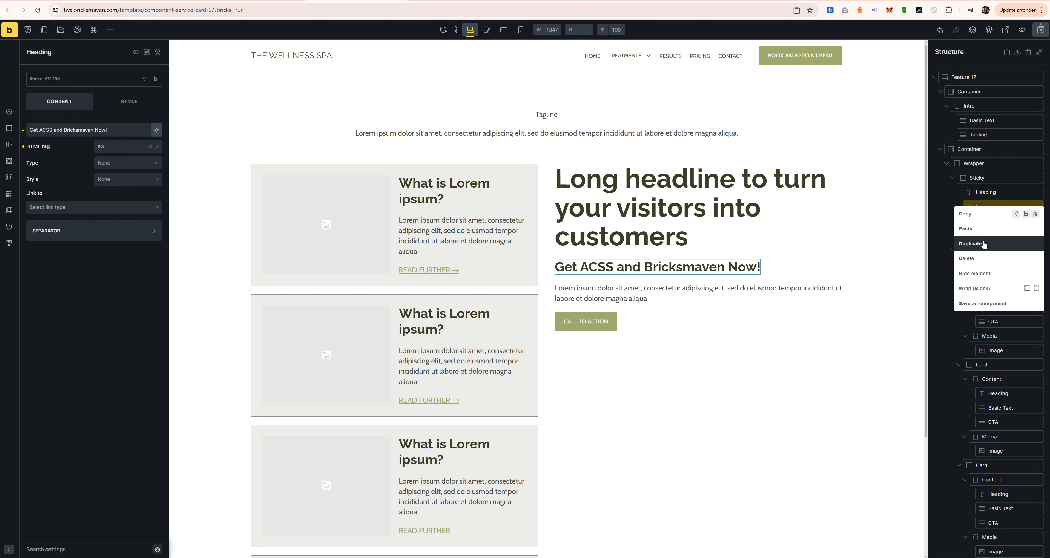
{"action": "left_click", "coordinate": [978, 251]}
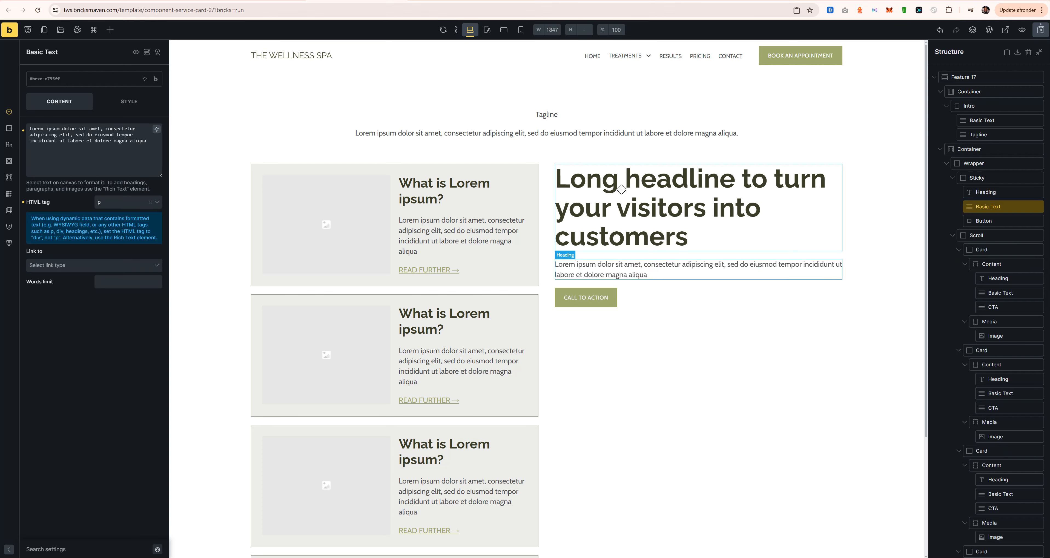
Move the Intro's basic text below the heading in the Sticky block and delete that block's original basic text.
{"action": "left_click", "coordinate": [581, 133]}
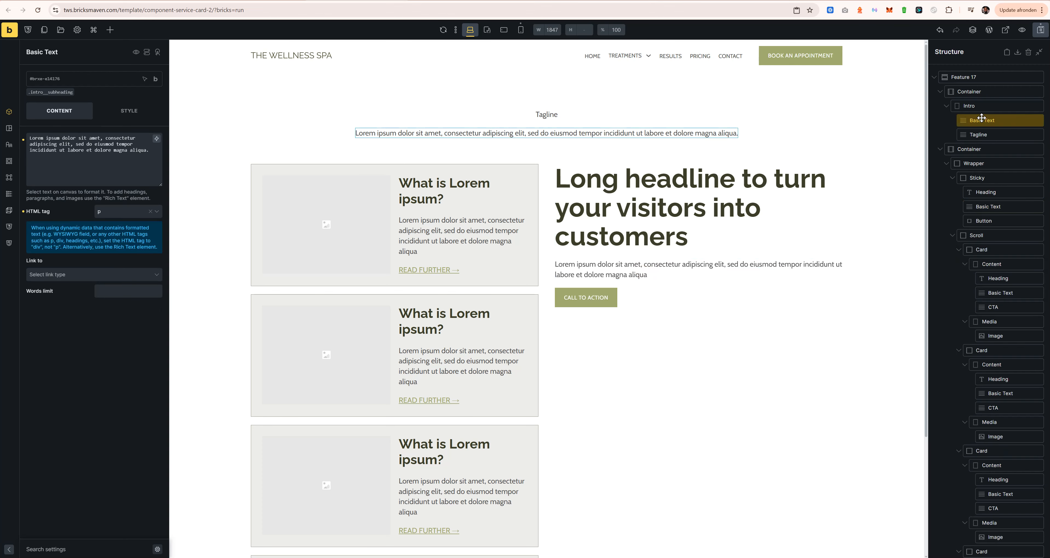
{"action": "left_click_drag", "start_coordinate": [999, 120], "coordinate": [997, 216]}
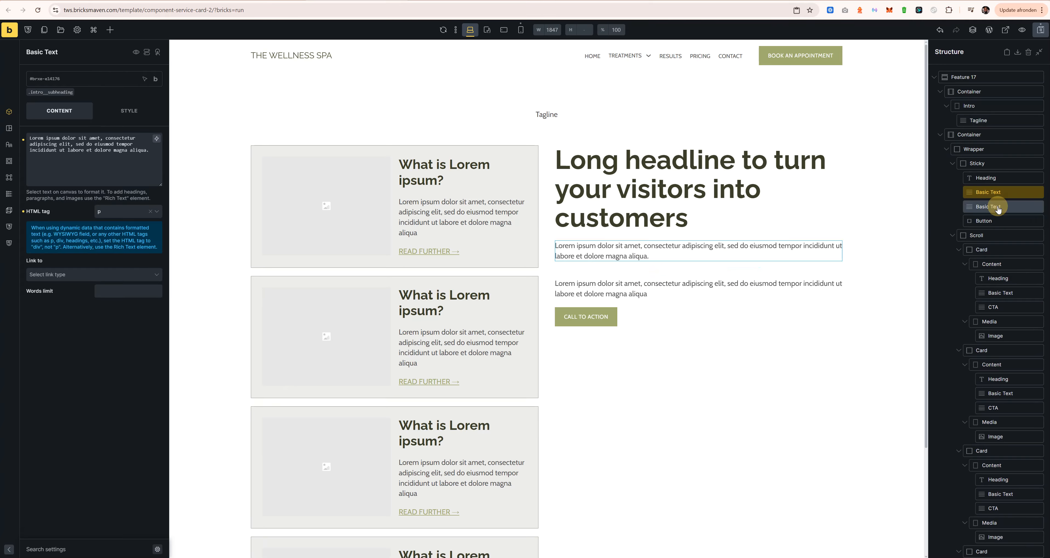
{"action": "right_click", "coordinate": [994, 206]}
{"action": "left_click", "coordinate": [983, 258]}
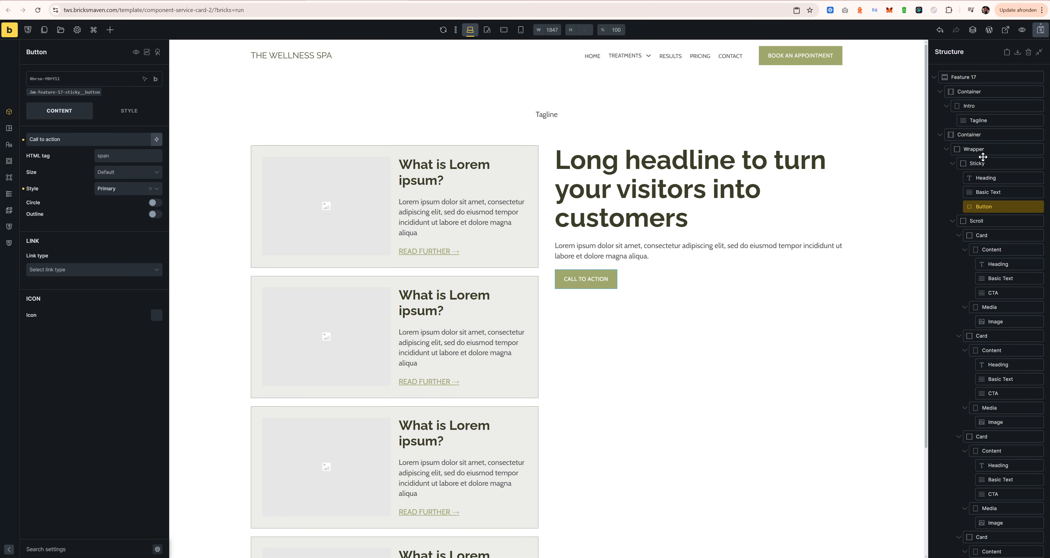
Delete the Intro block from the first container and remove the container itself.
{"action": "right_click", "coordinate": [976, 107]}
{"action": "left_click", "coordinate": [981, 157]}
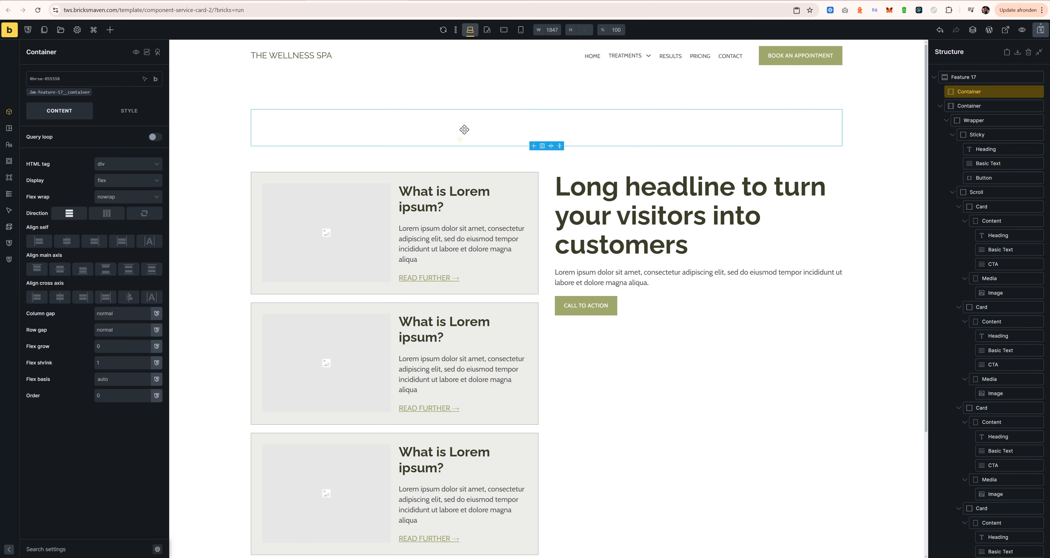
{"action": "right_click", "coordinate": [966, 90]}
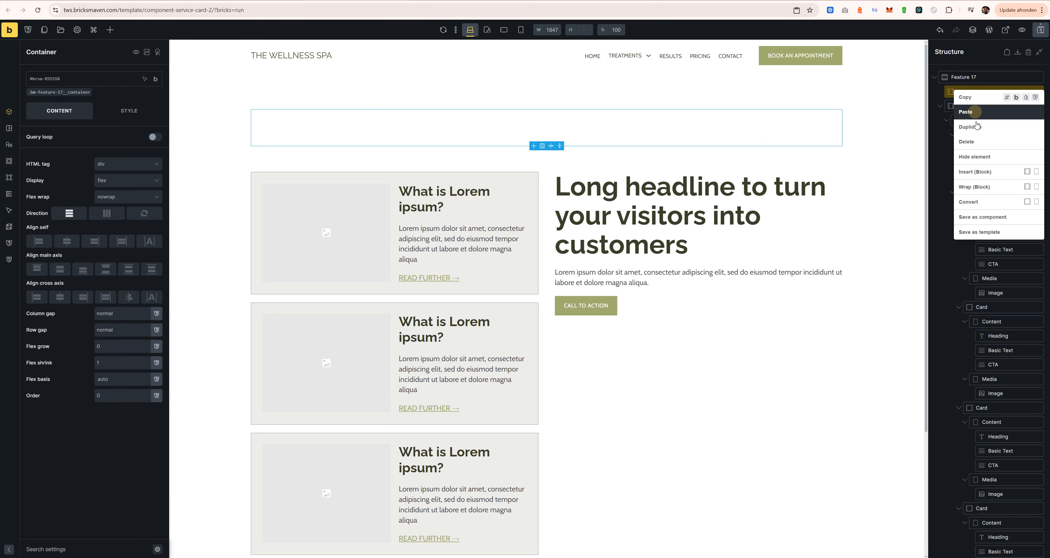
{"action": "left_click", "coordinate": [978, 142]}
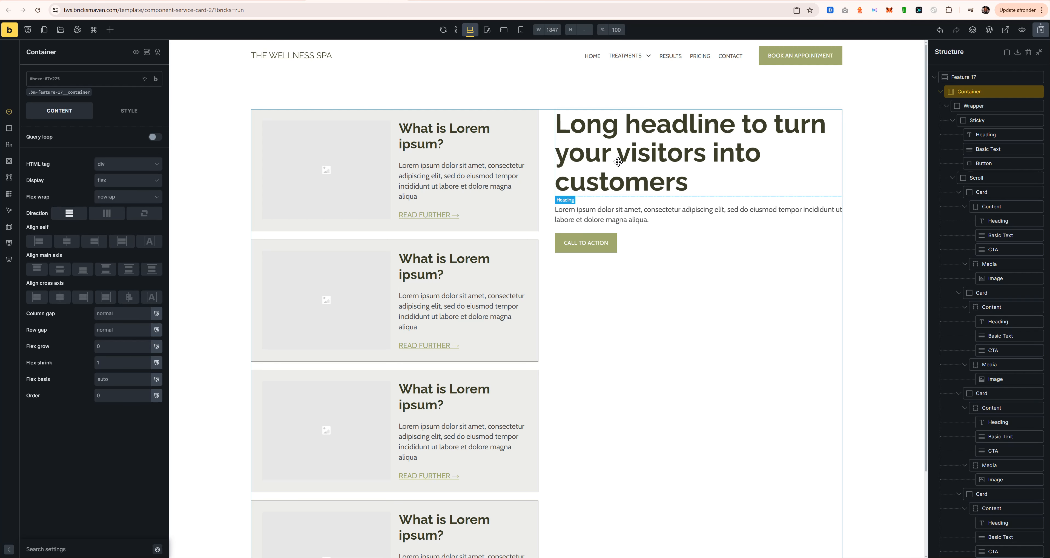
Examine how the sticky heading block behaves while the card list scrolls past it.
{"action": "left_click", "coordinate": [995, 193]}
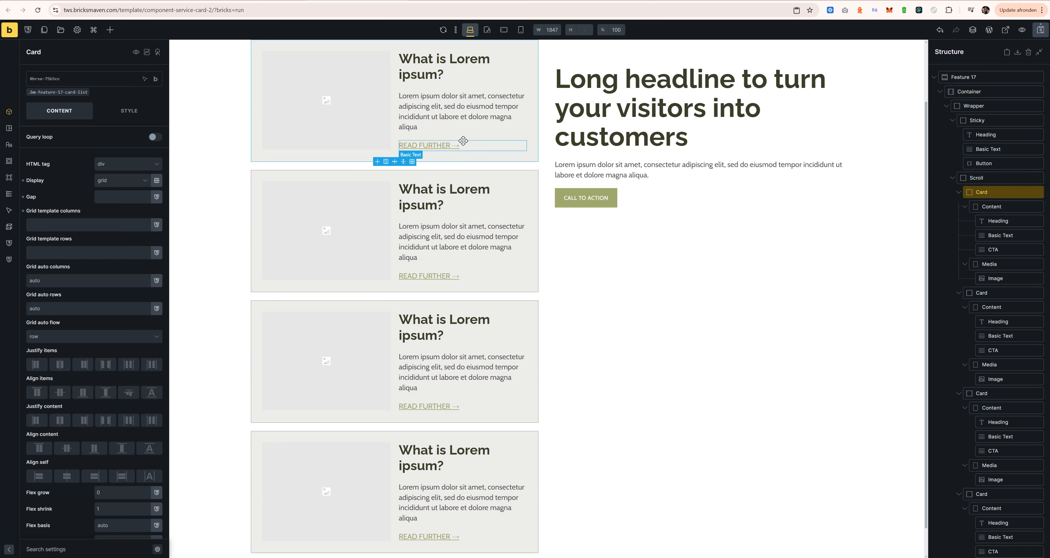
{"action": "scroll", "coordinate": [512, 135], "scroll_direction": "down", "scroll_amount": 1}
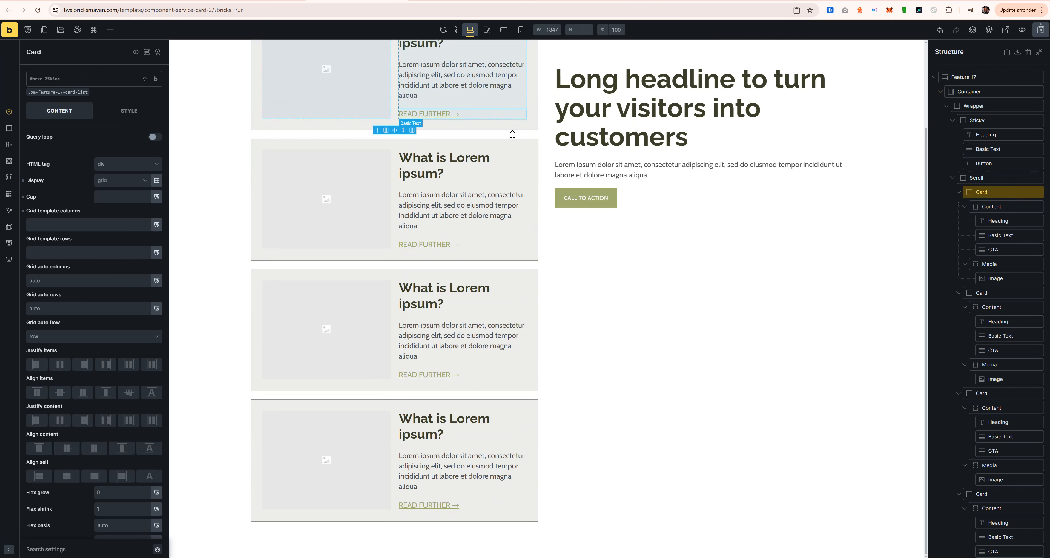
{"action": "scroll", "coordinate": [508, 217], "scroll_direction": "up", "scroll_amount": 3}
{"action": "scroll", "coordinate": [509, 215], "scroll_direction": "down", "scroll_amount": 3}
{"action": "scroll", "coordinate": [509, 216], "scroll_direction": "up", "scroll_amount": 3}
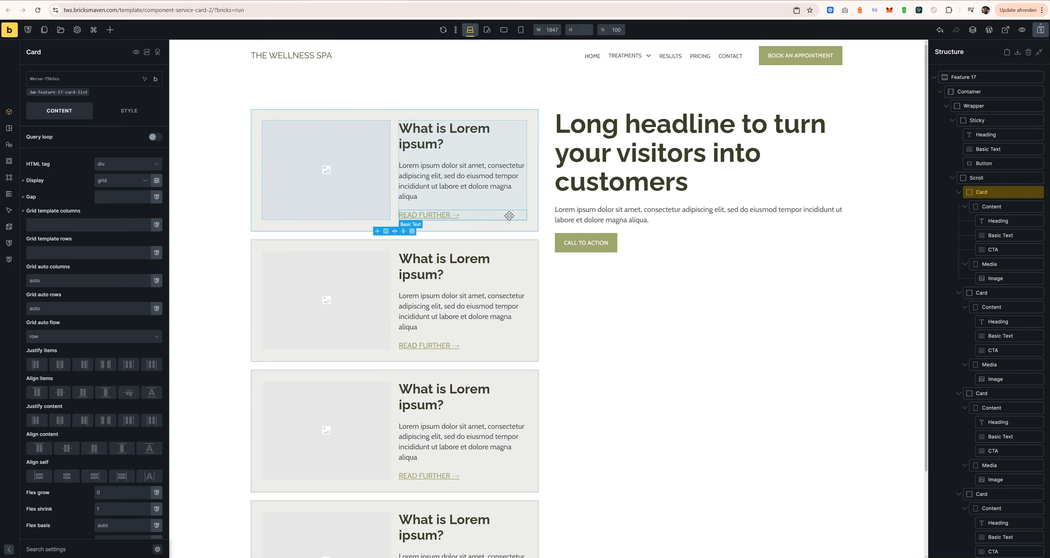
{"action": "scroll", "coordinate": [509, 216], "scroll_direction": "down", "scroll_amount": 3}
{"action": "scroll", "coordinate": [509, 216], "scroll_direction": "up", "scroll_amount": 1}
{"action": "scroll", "coordinate": [509, 216], "scroll_direction": "down", "scroll_amount": 1}
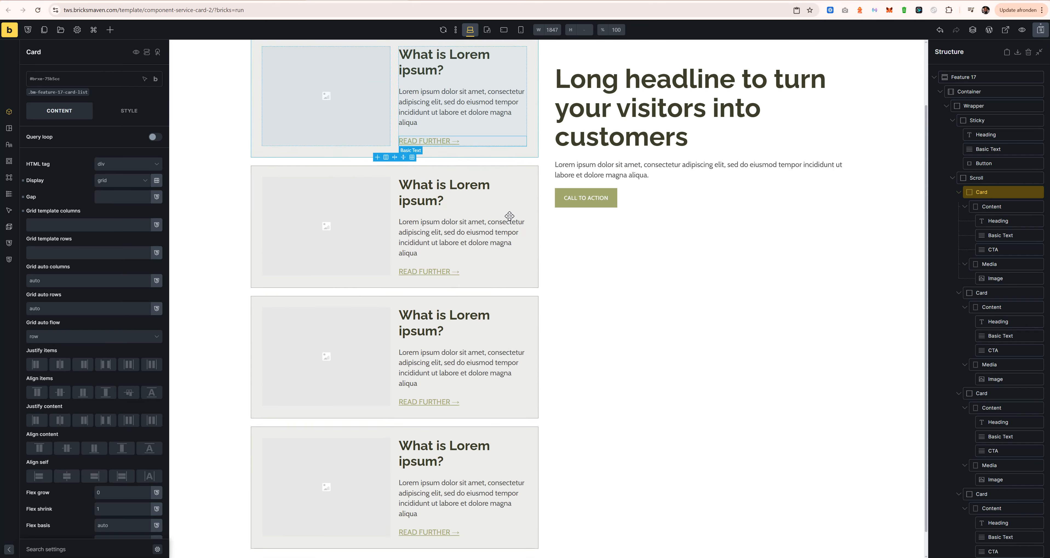
{"action": "scroll", "coordinate": [509, 216], "scroll_direction": "up", "scroll_amount": 3}
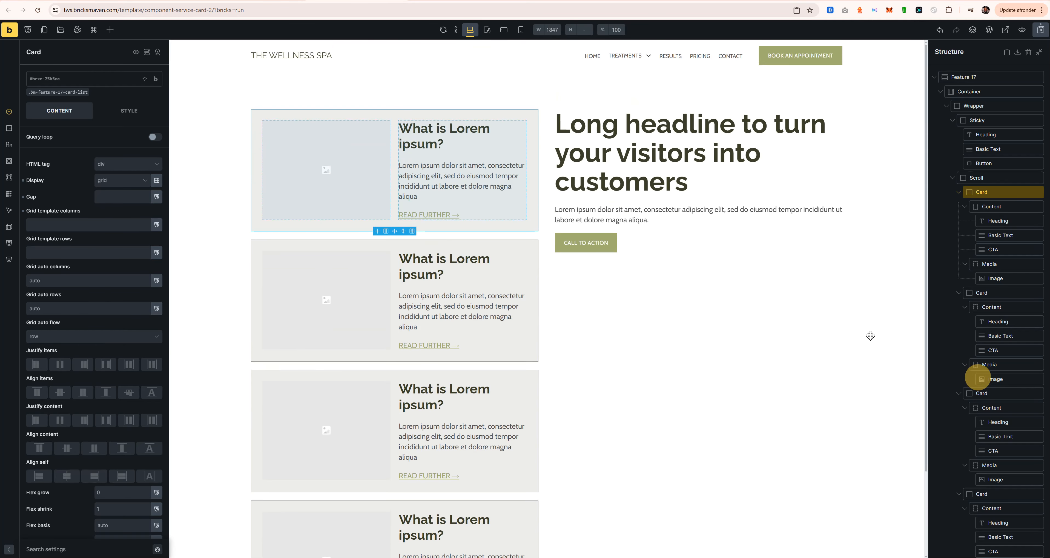
Move the first card out to the root level, delete the rest of the Feature 17 section and save the template.
{"action": "left_click_drag", "start_coordinate": [965, 195], "coordinate": [978, 72]}
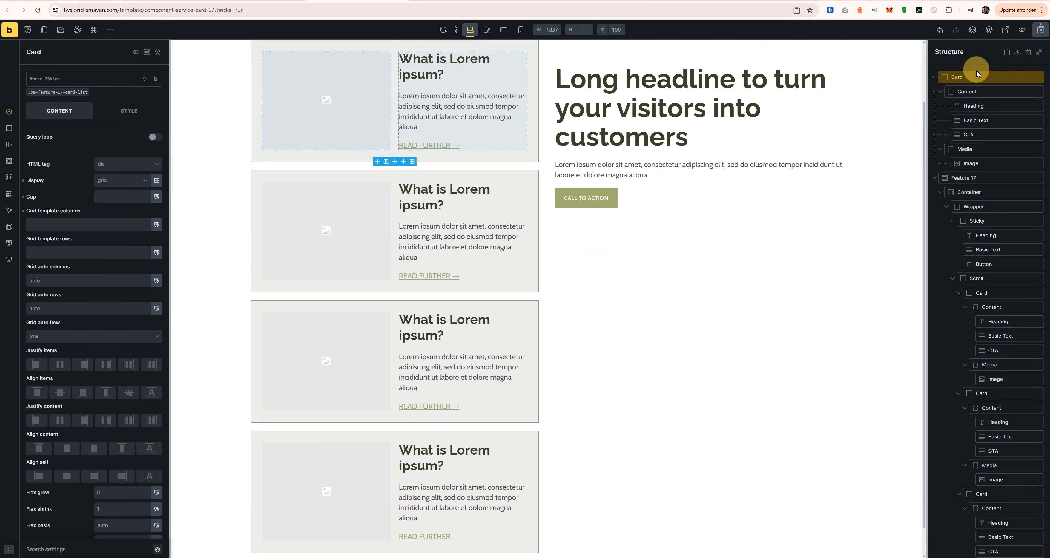
{"action": "right_click", "coordinate": [964, 178]}
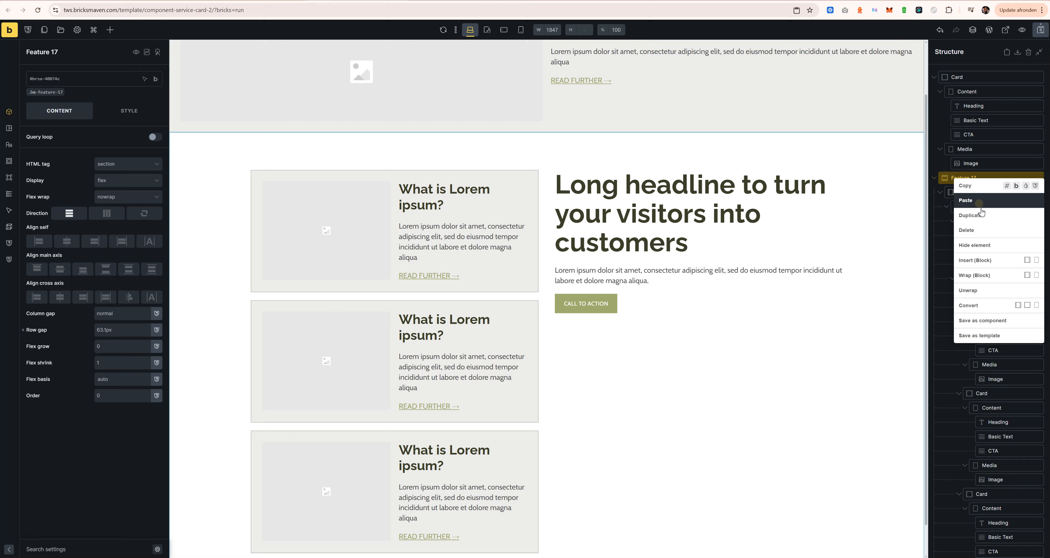
{"action": "left_click", "coordinate": [975, 228]}
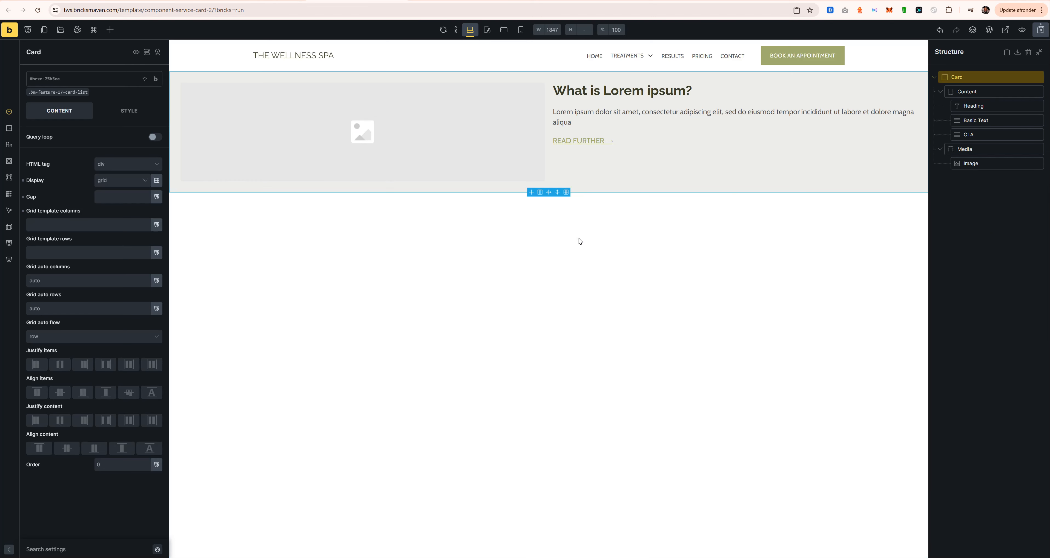
{"action": "left_click", "coordinate": [1036, 31]}
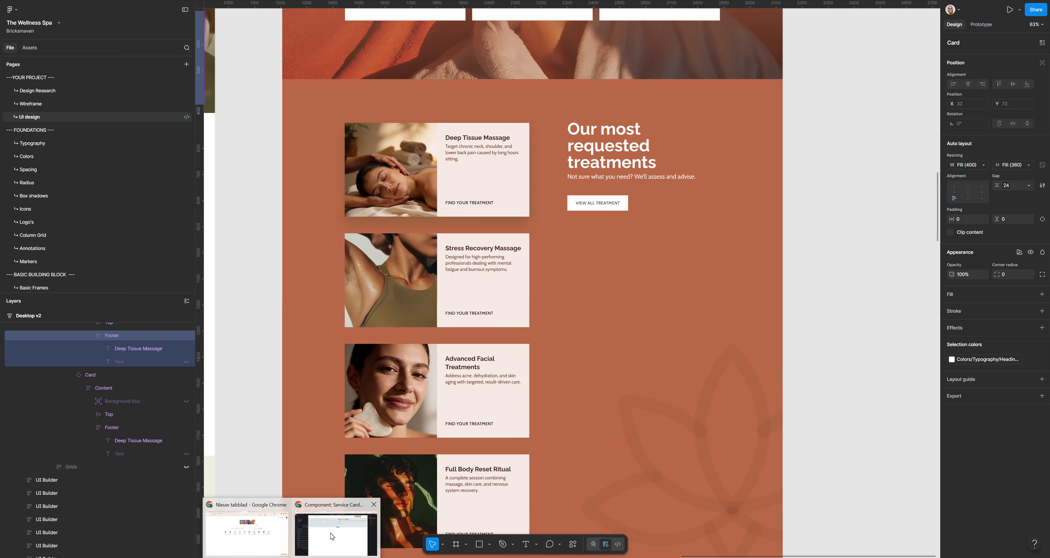
Compare with the Figma card in Bricks, replace the card's CTA text with "Find your treatment" and save the template.
{"action": "left_click", "coordinate": [333, 536]}
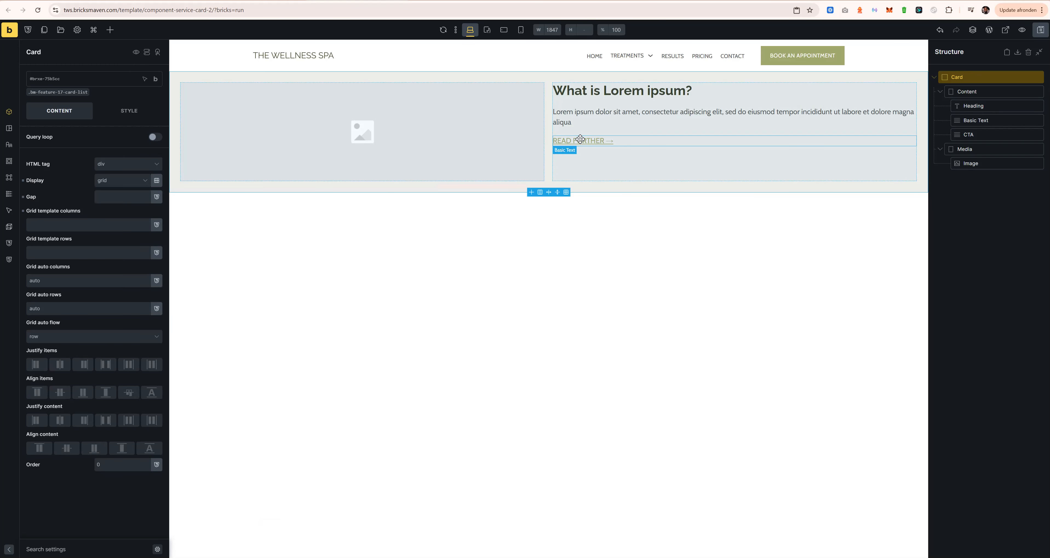
{"action": "left_click", "coordinate": [627, 140]}
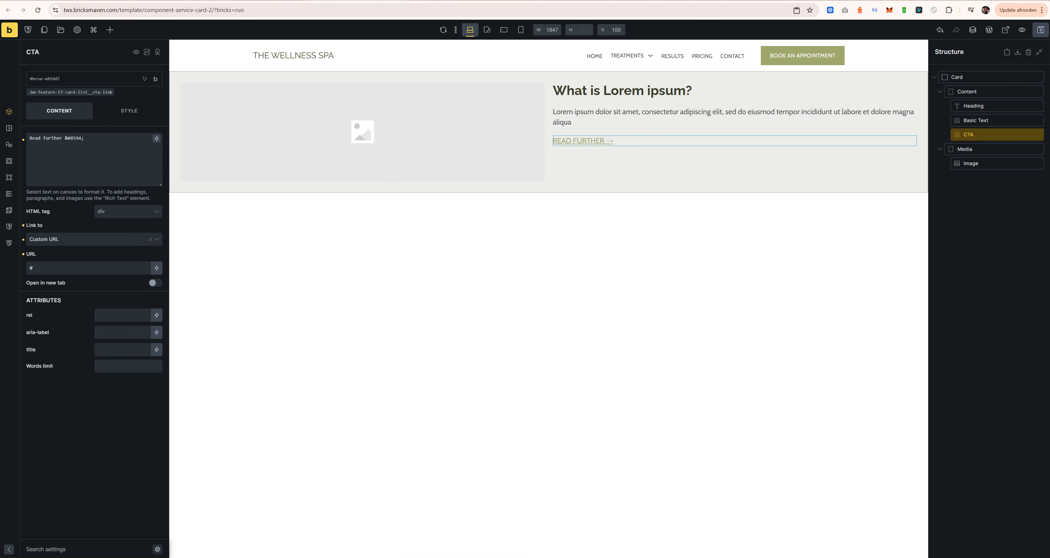
{"action": "key", "text": "alt+Tab"}
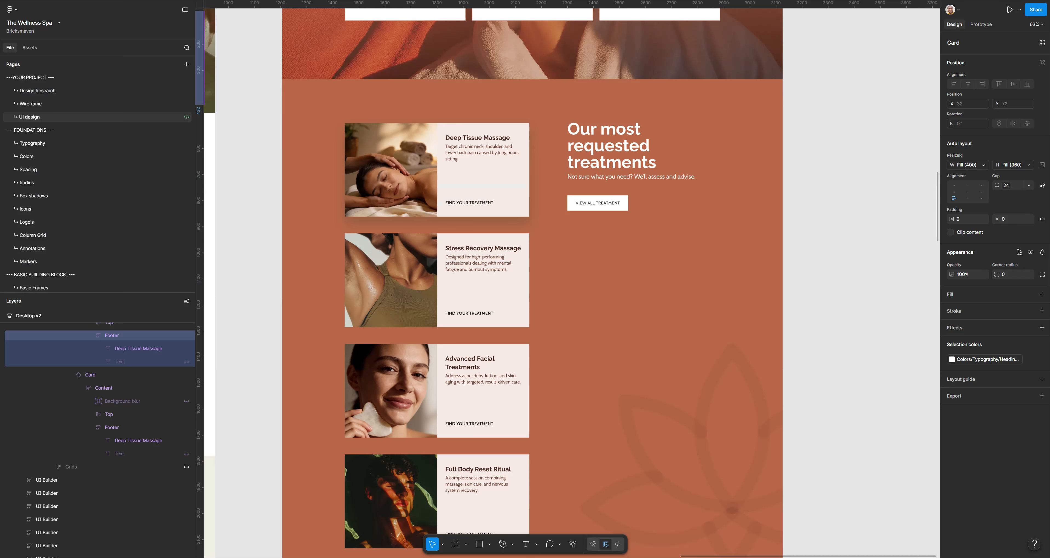
{"action": "key", "text": "alt+Tab"}
{"action": "left_click", "coordinate": [83, 93]}
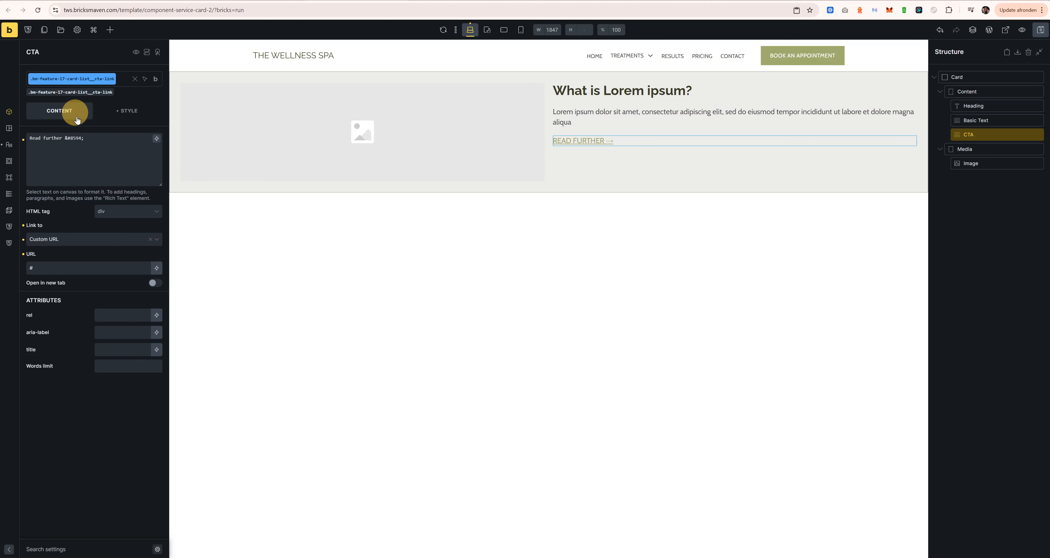
{"action": "left_click", "coordinate": [94, 137]}
{"action": "key", "text": "ctrl+a"}
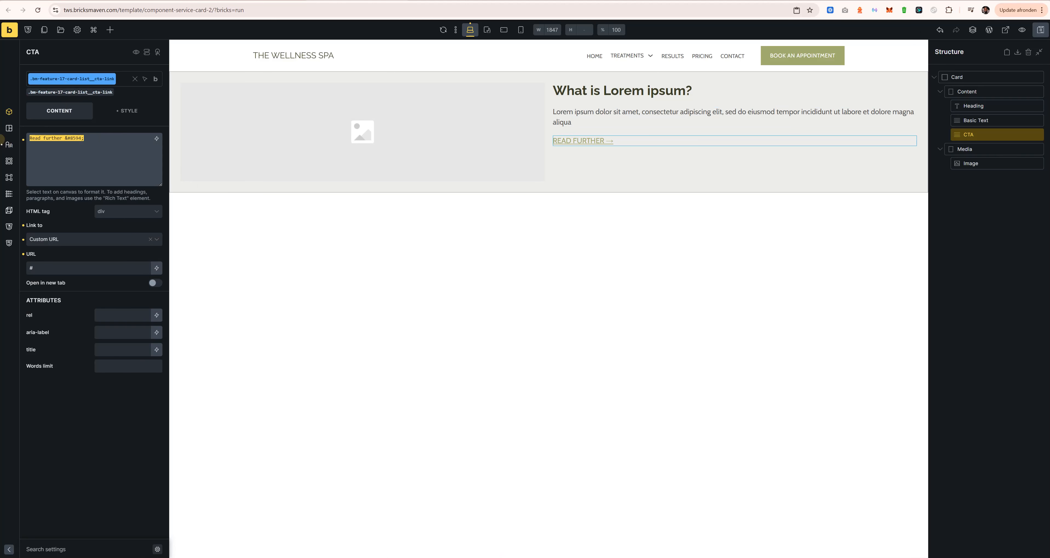
{"action": "type", "text": "Find your treatment"}
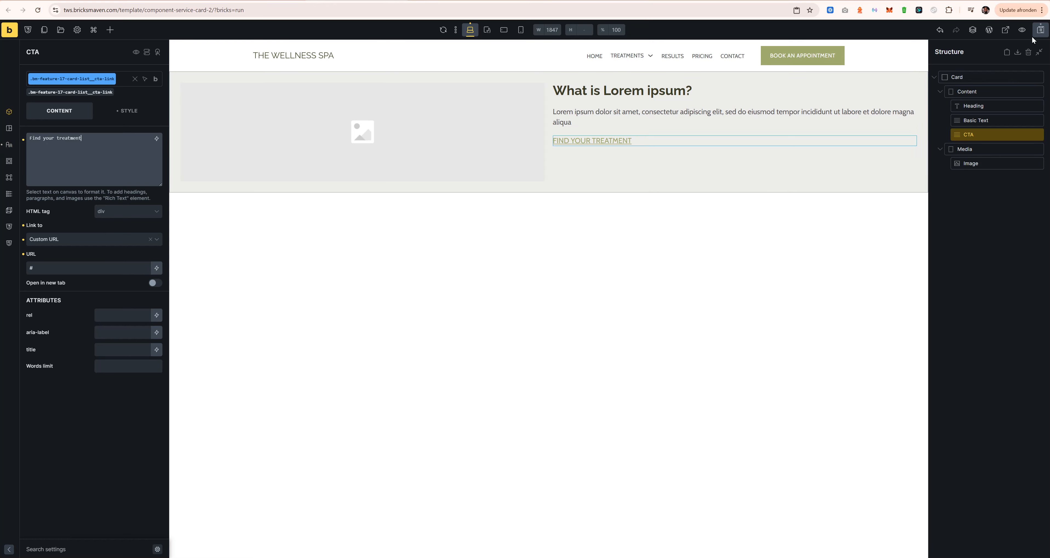
{"action": "left_click", "coordinate": [1041, 29]}
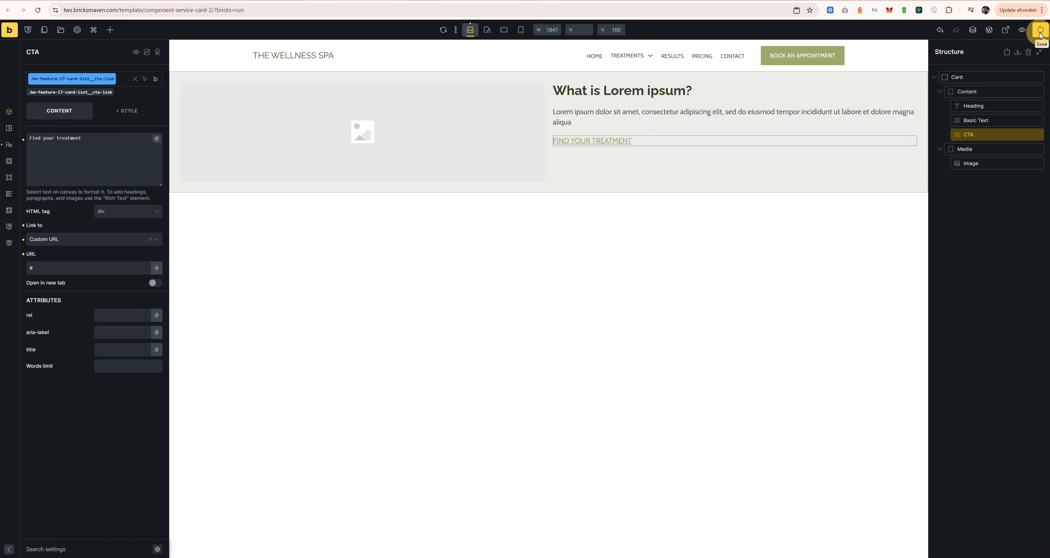
Remove the underline from the CTA link class and set its font size to var(--text-s).
{"action": "left_click", "coordinate": [130, 114]}
{"action": "left_click", "coordinate": [82, 165]}
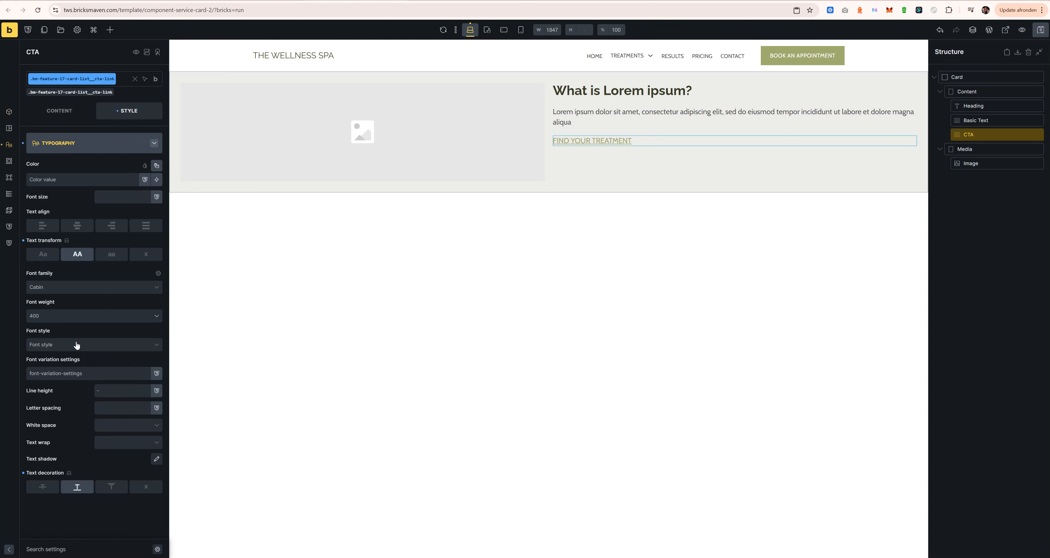
{"action": "left_click", "coordinate": [79, 492]}
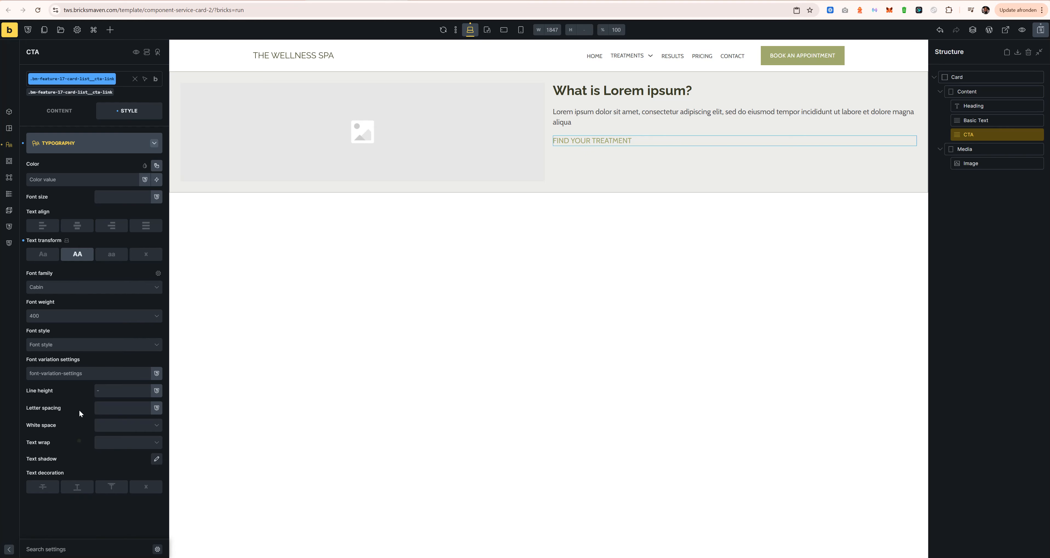
{"action": "left_click", "coordinate": [111, 196]}
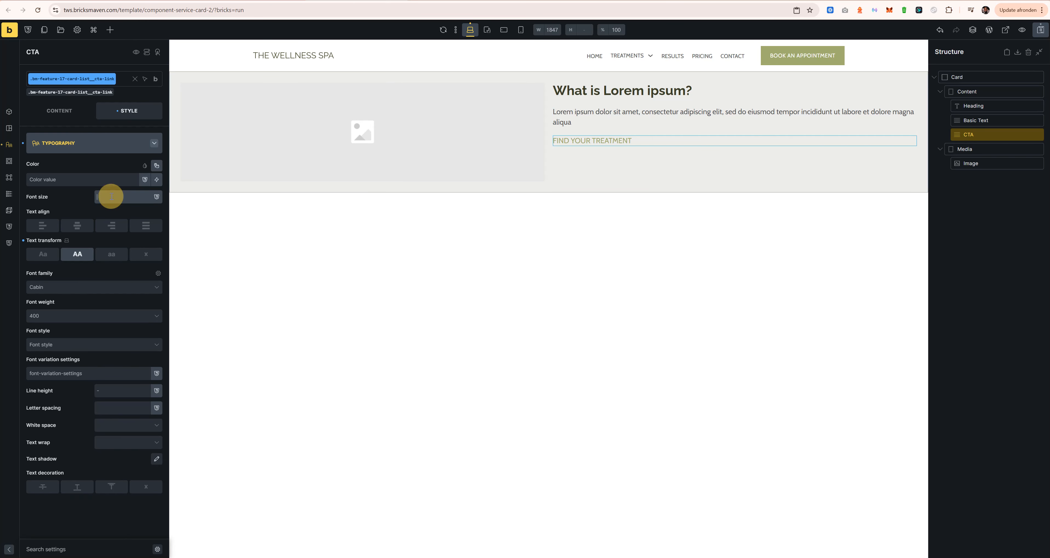
{"action": "type", "text": "text"}
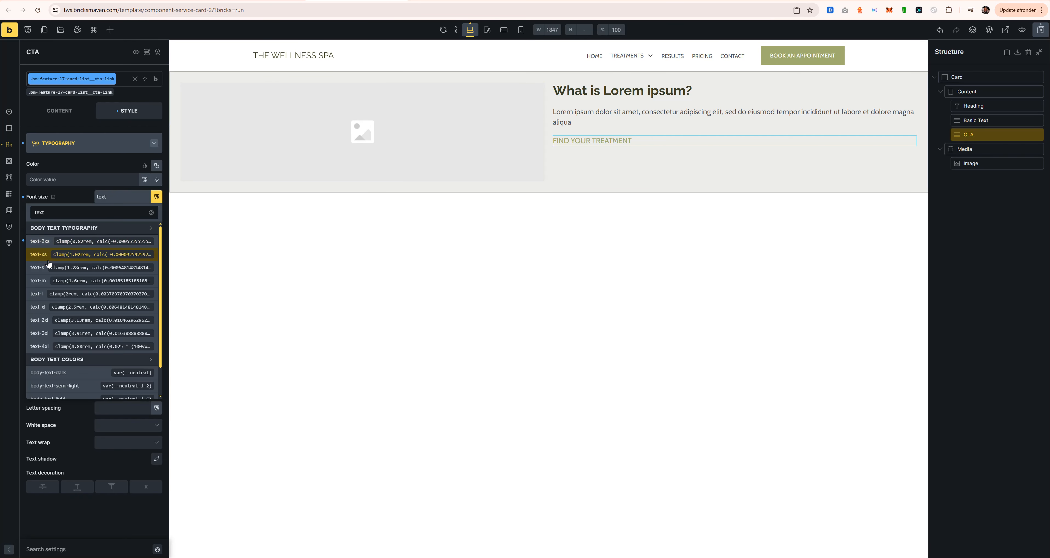
{"action": "left_click", "coordinate": [44, 273]}
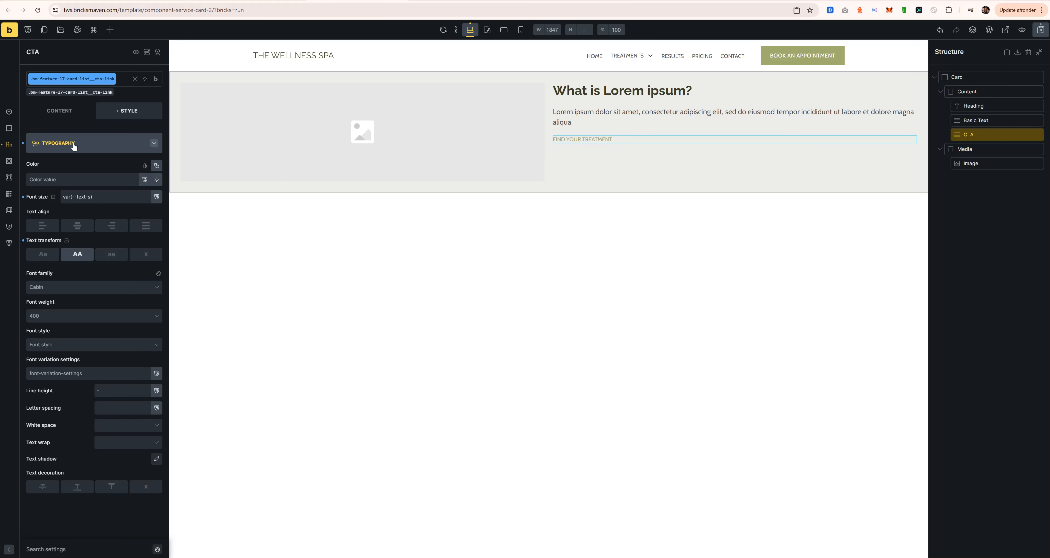
Set the CTA link class's text color to var(--primary-d-6) from the BM Colors palette.
{"action": "left_click", "coordinate": [73, 147]}
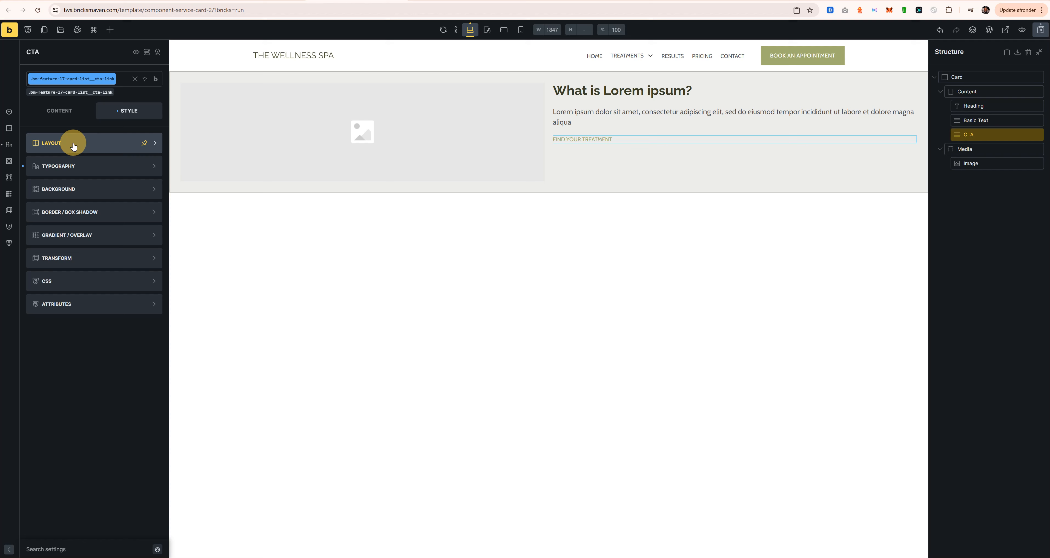
{"action": "left_click", "coordinate": [69, 165]}
{"action": "left_click", "coordinate": [42, 114]}
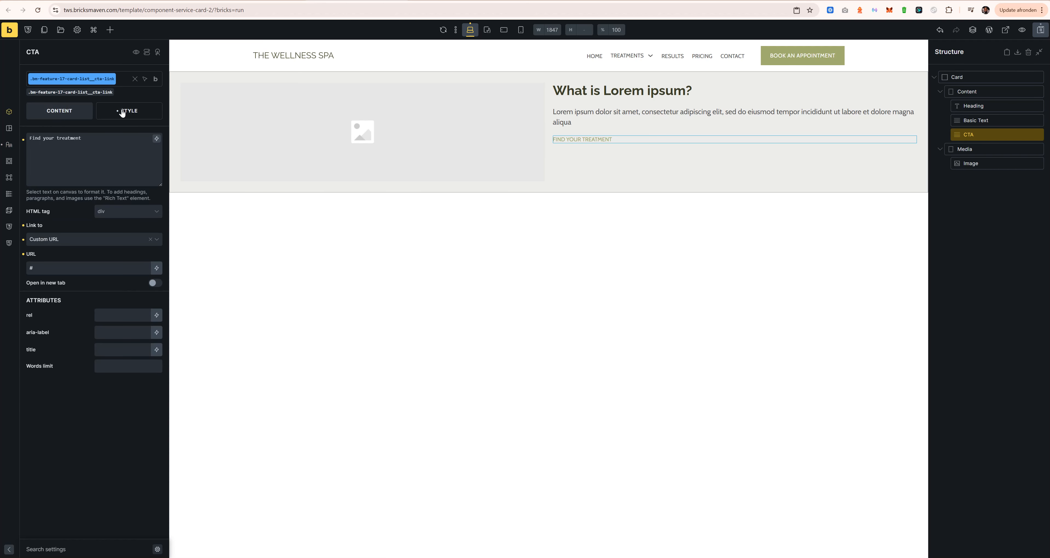
{"action": "left_click", "coordinate": [123, 114]}
{"action": "left_click", "coordinate": [157, 165]}
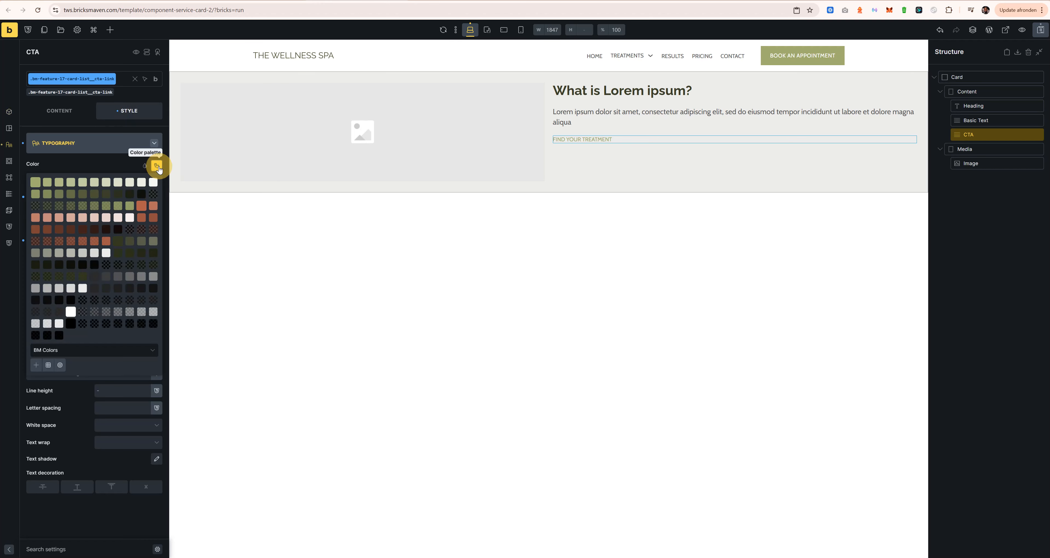
{"action": "left_click", "coordinate": [116, 197]}
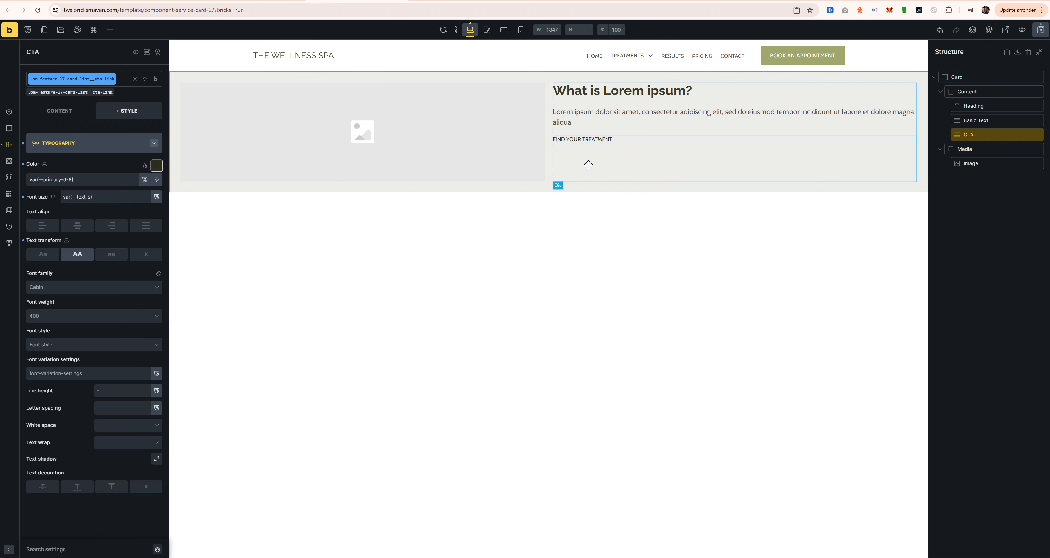
{"action": "left_click", "coordinate": [157, 166]}
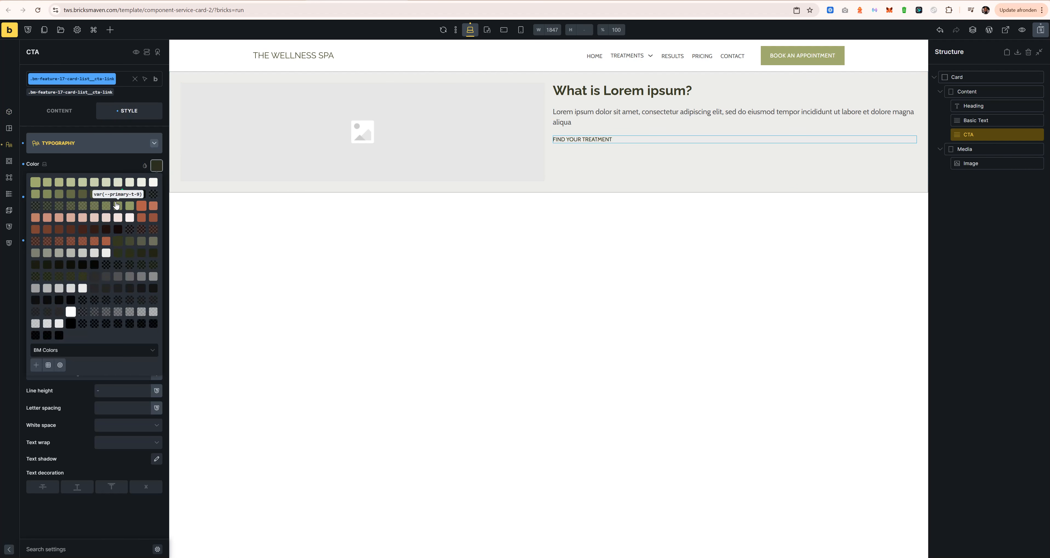
{"action": "left_click", "coordinate": [96, 193]}
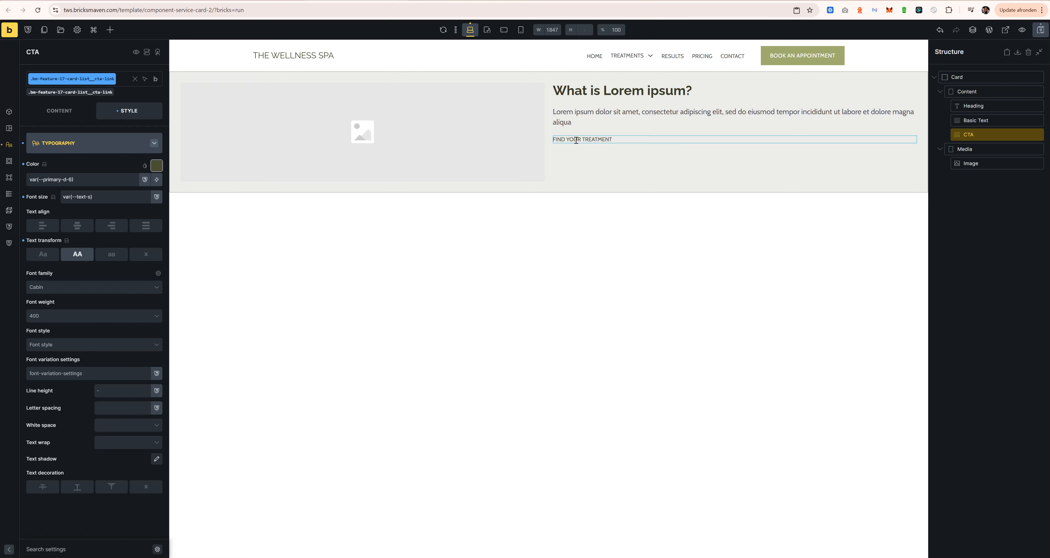
Set the CTA link class's top margin to auto.
{"action": "left_click", "coordinate": [102, 143]}
{"action": "left_click", "coordinate": [75, 149]}
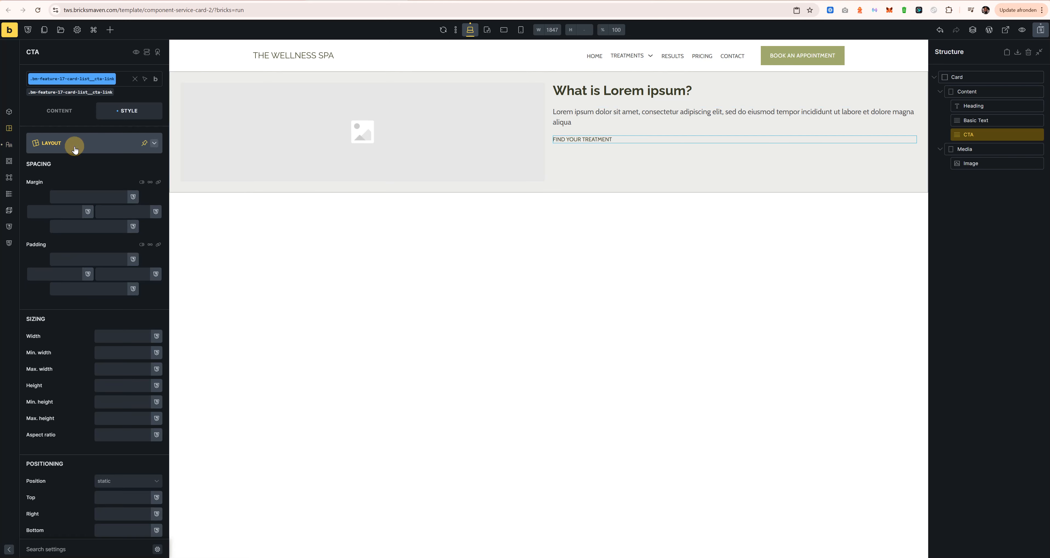
{"action": "left_click", "coordinate": [82, 197]}
{"action": "type", "text": "a"}
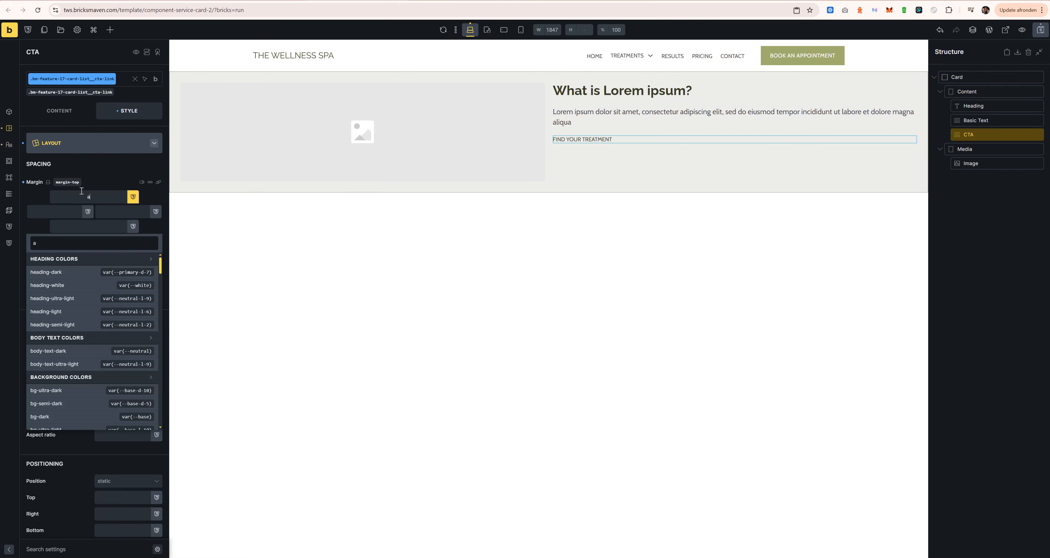
{"action": "type", "text": "uto"}
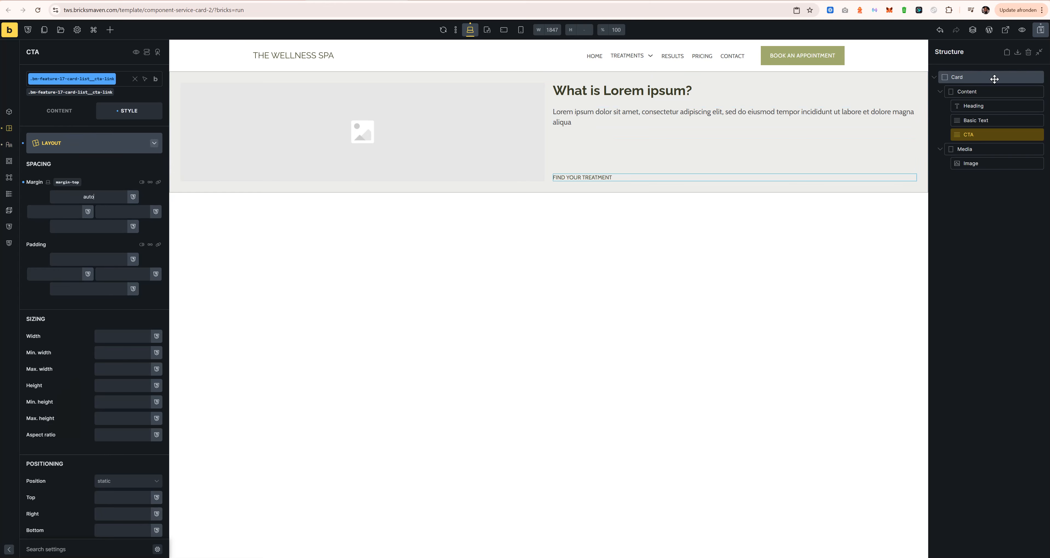
Set the HTML tag of the Card element to li.
{"action": "left_click", "coordinate": [966, 77]}
{"action": "left_click", "coordinate": [51, 93]}
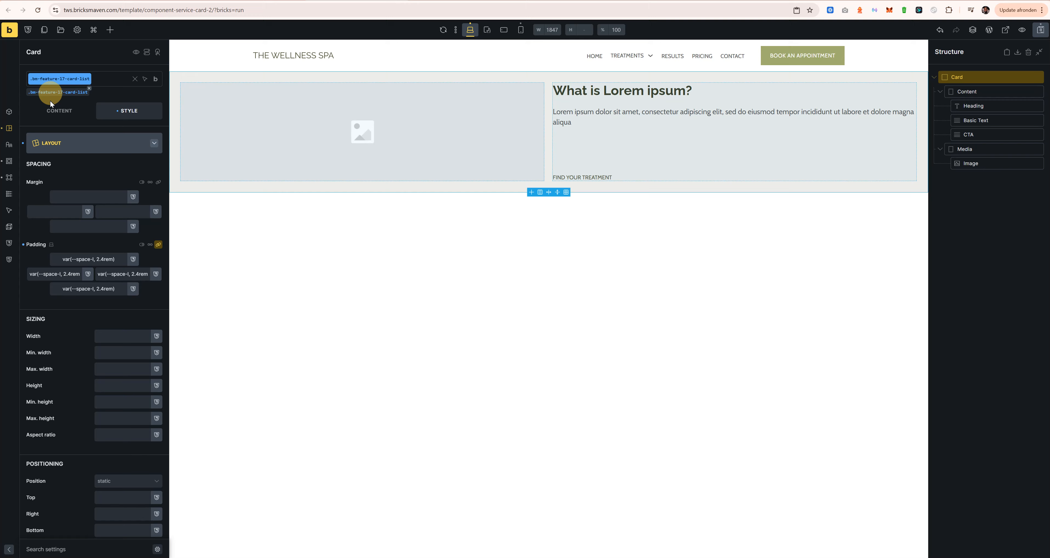
{"action": "left_click", "coordinate": [60, 119]}
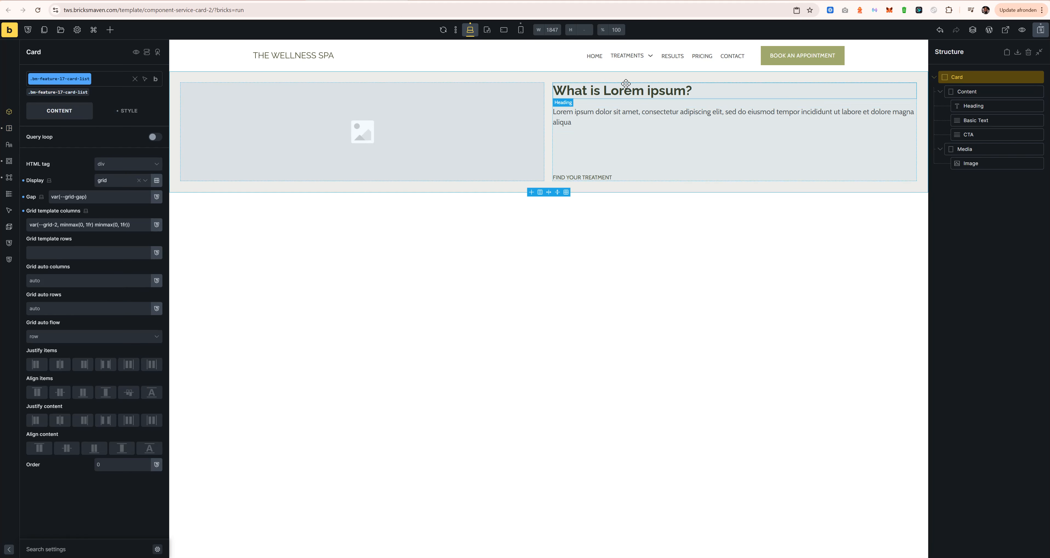
{"action": "left_click", "coordinate": [106, 164]}
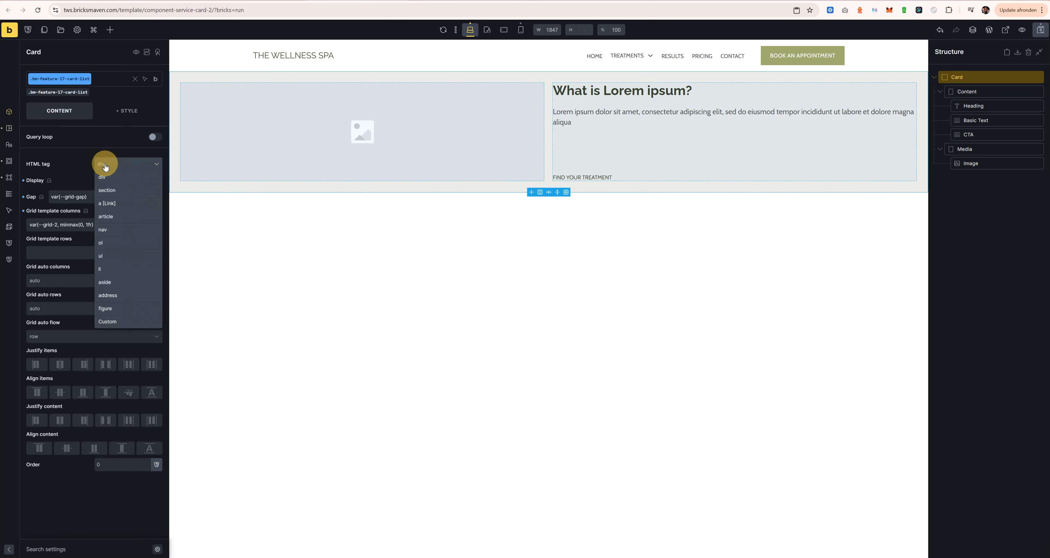
{"action": "left_click", "coordinate": [113, 269]}
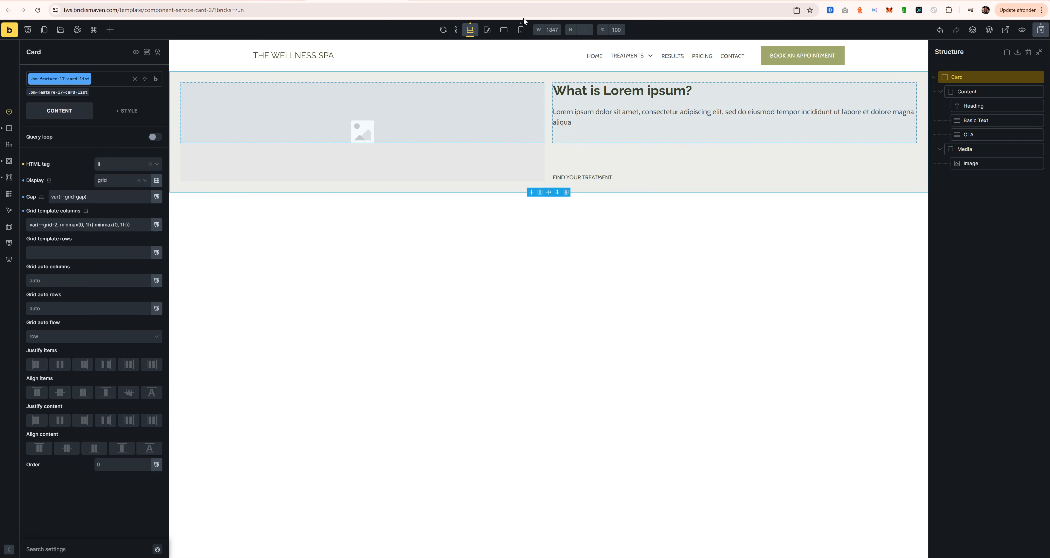
Preview the card at the tablet and both mobile breakpoints, return to desktop and save the template.
{"action": "left_click", "coordinate": [487, 29]}
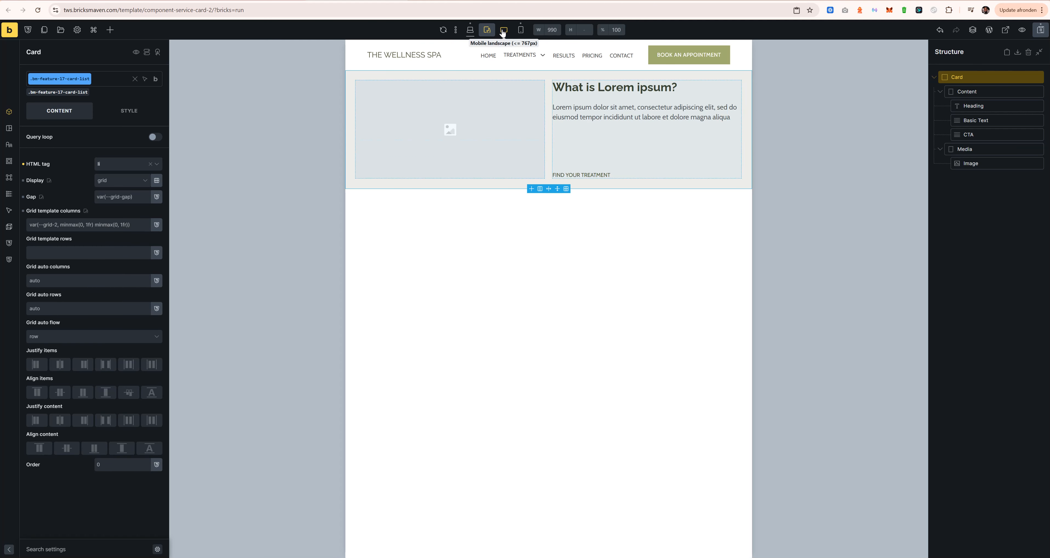
{"action": "left_click", "coordinate": [503, 32]}
{"action": "left_click", "coordinate": [522, 29]}
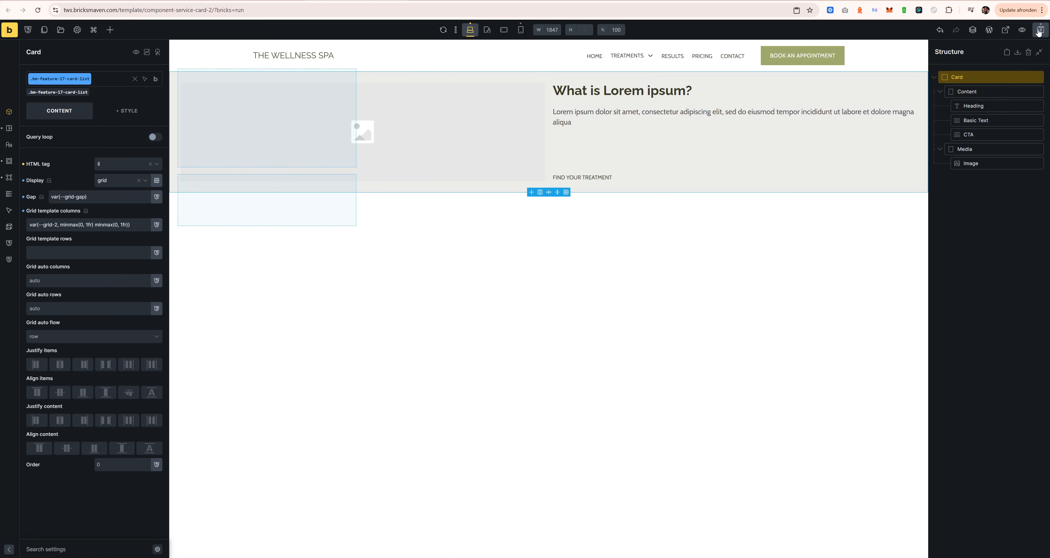
{"action": "key", "text": "ctrl+s"}
Compare the card with the Figma design, return to Bricks and clear all padding from the Card's bm-feature-17-card-list class.
{"action": "left_click", "coordinate": [971, 92]}
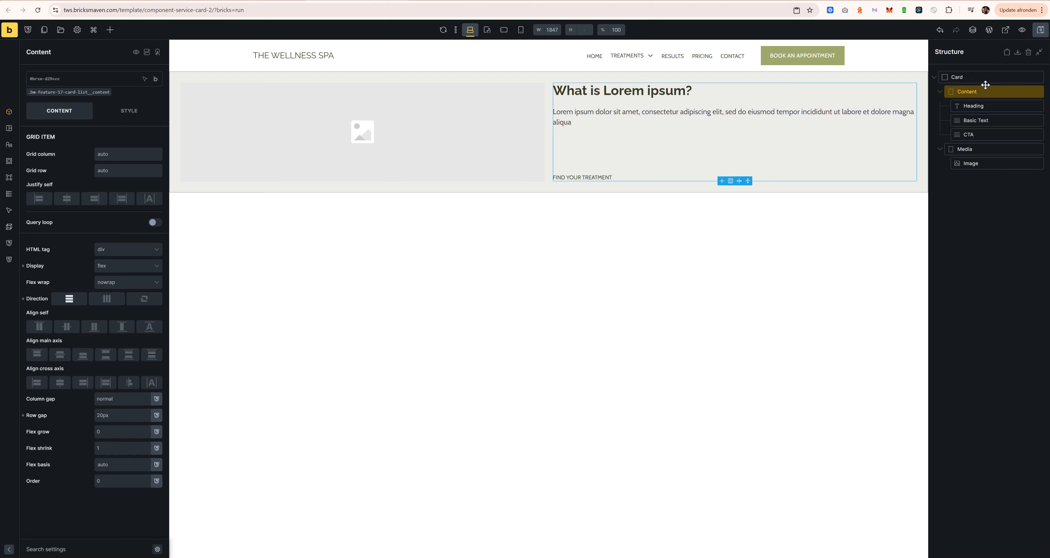
{"action": "left_click", "coordinate": [982, 77]}
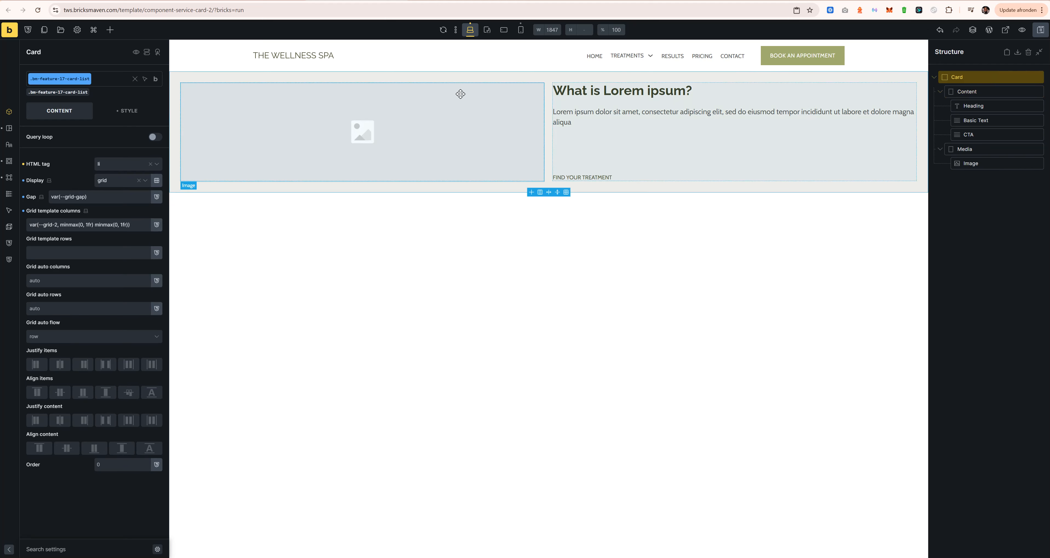
{"action": "key", "text": "alt+Tab"}
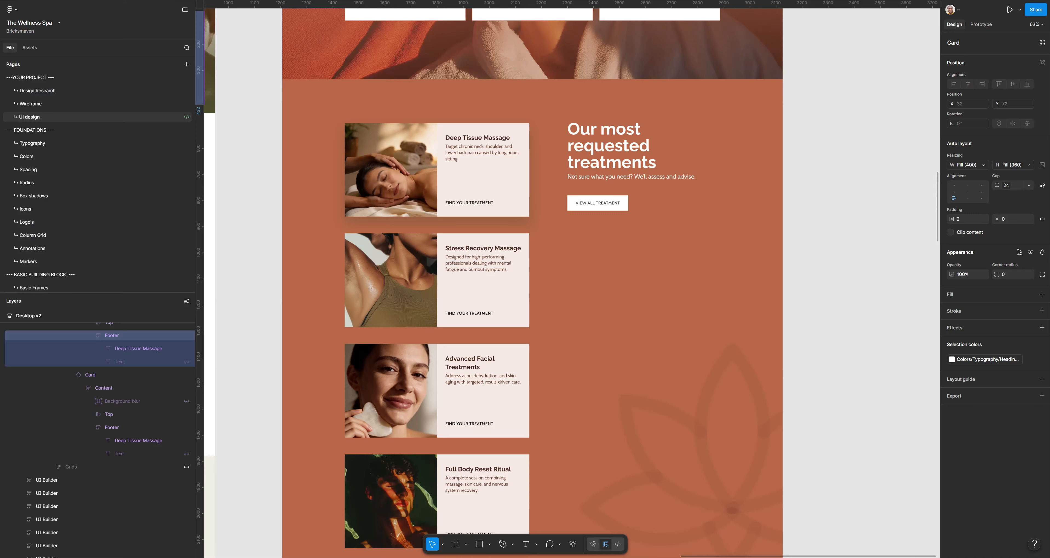
{"action": "key", "text": "alt+Tab"}
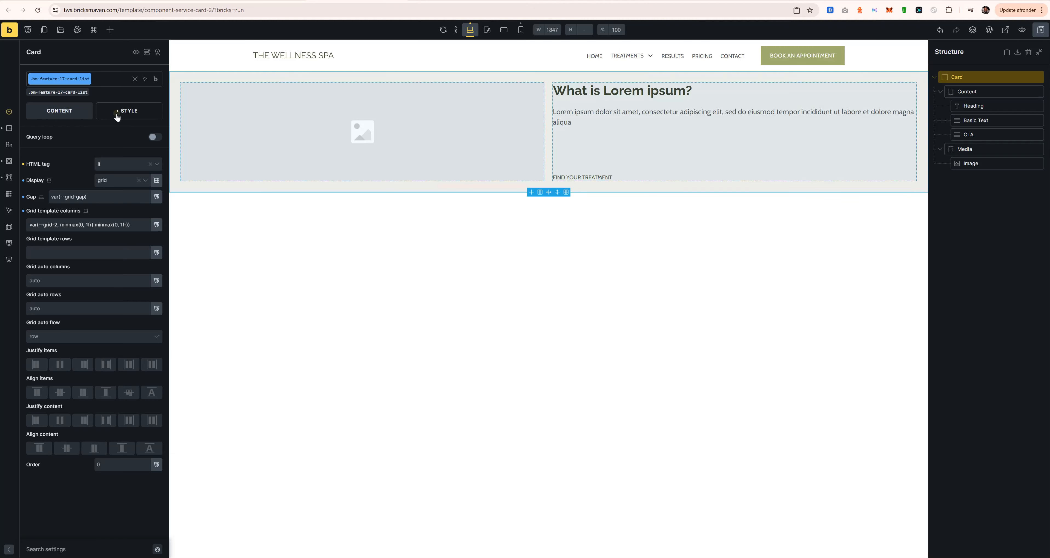
{"action": "left_click", "coordinate": [124, 111]}
{"action": "left_click", "coordinate": [23, 245]}
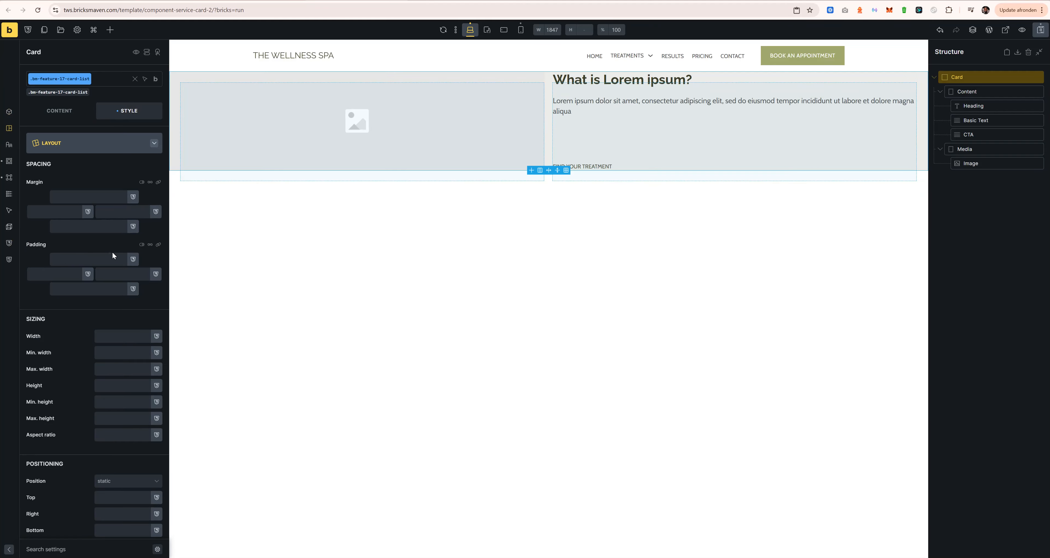
{"action": "left_click", "coordinate": [87, 148]}
Remove the grid gap from the Card's class and check the result at the mobile portrait breakpoint.
{"action": "left_click", "coordinate": [64, 111]}
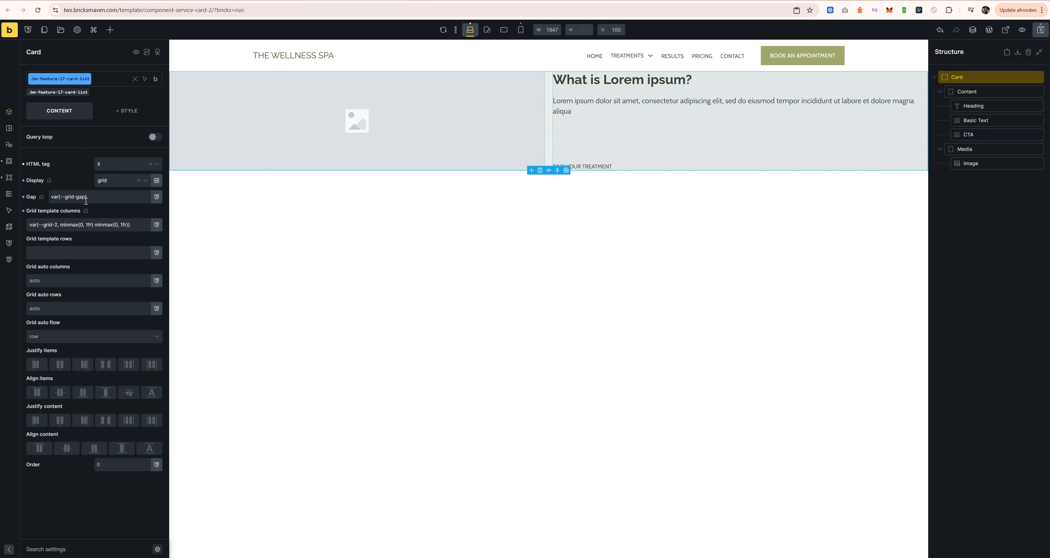
{"action": "left_click_drag", "start_coordinate": [99, 197], "coordinate": [4, 198]}
{"action": "key", "text": "BackSpace"}
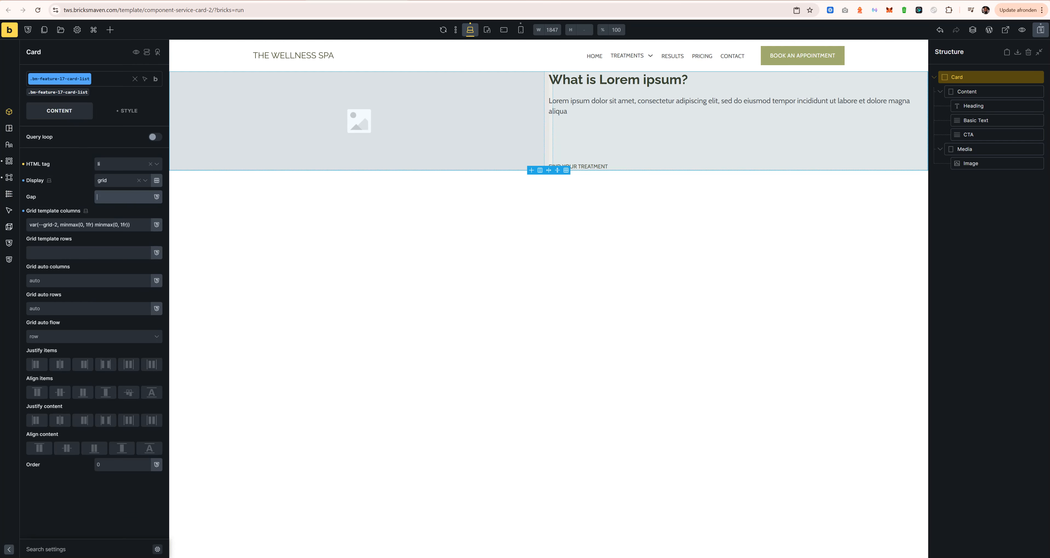
{"action": "left_click", "coordinate": [521, 30]}
{"action": "left_click", "coordinate": [470, 29]}
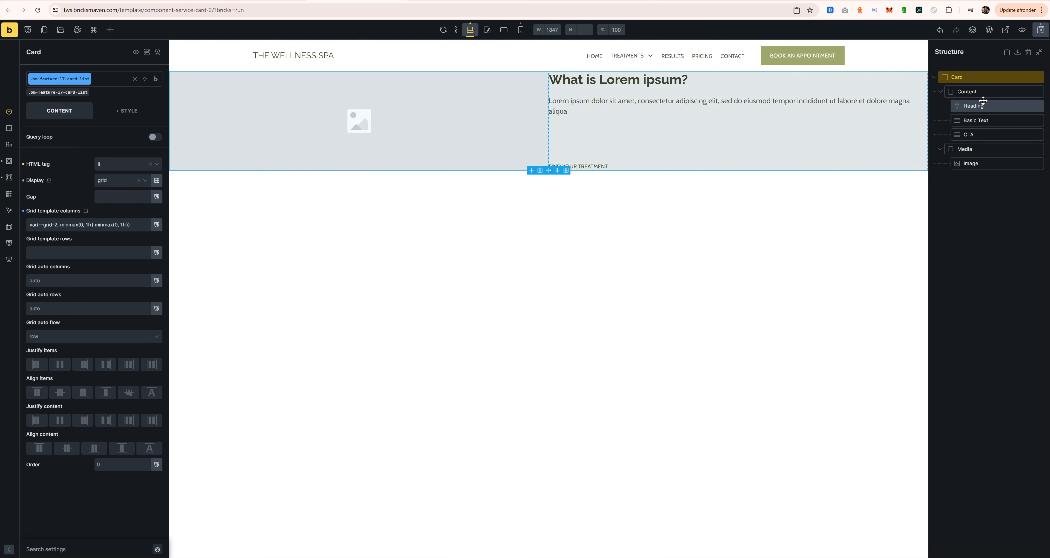
Set the padding of the Content block's class to var(--space-l) on all four sides.
{"action": "left_click", "coordinate": [995, 91]}
{"action": "left_click", "coordinate": [128, 112]}
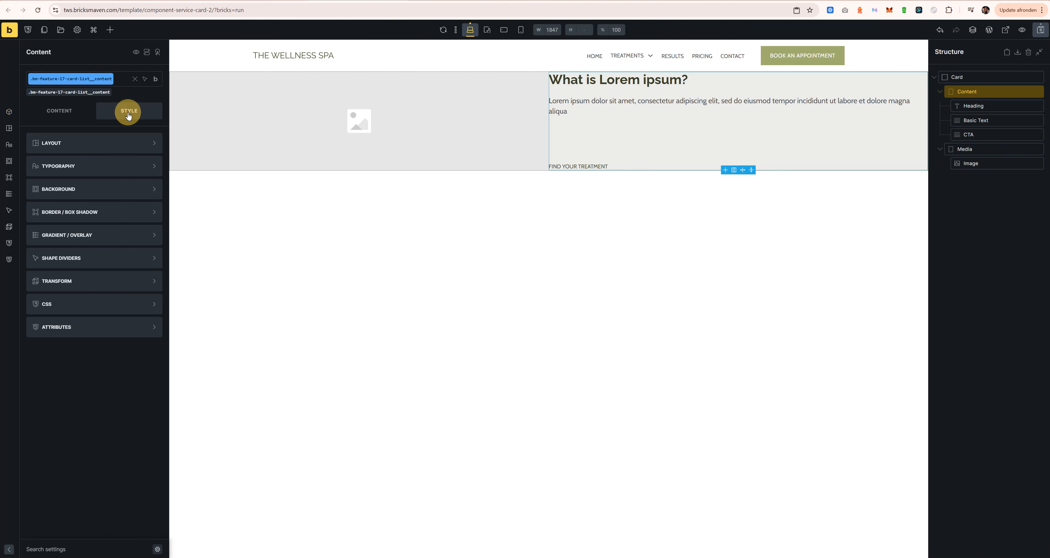
{"action": "left_click", "coordinate": [85, 143]}
{"action": "left_click", "coordinate": [107, 261]}
{"action": "type", "text": "space"}
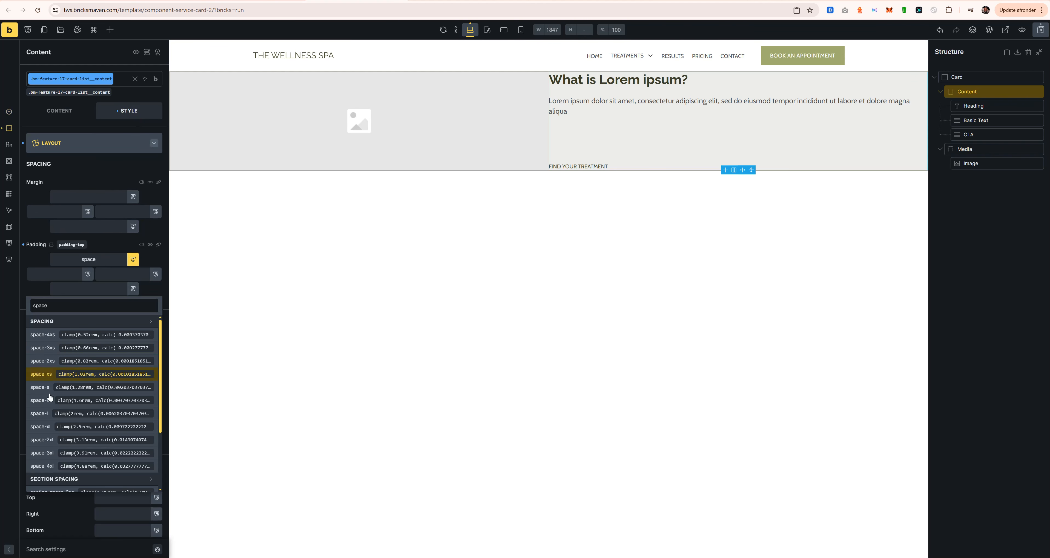
{"action": "left_click", "coordinate": [49, 397]}
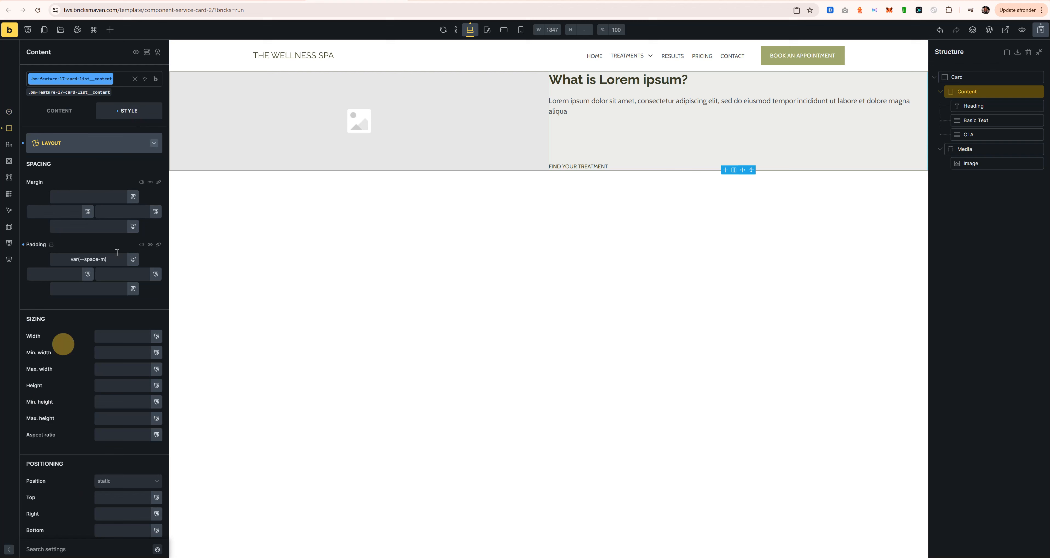
{"action": "left_click", "coordinate": [158, 245]}
{"action": "left_click", "coordinate": [112, 258]}
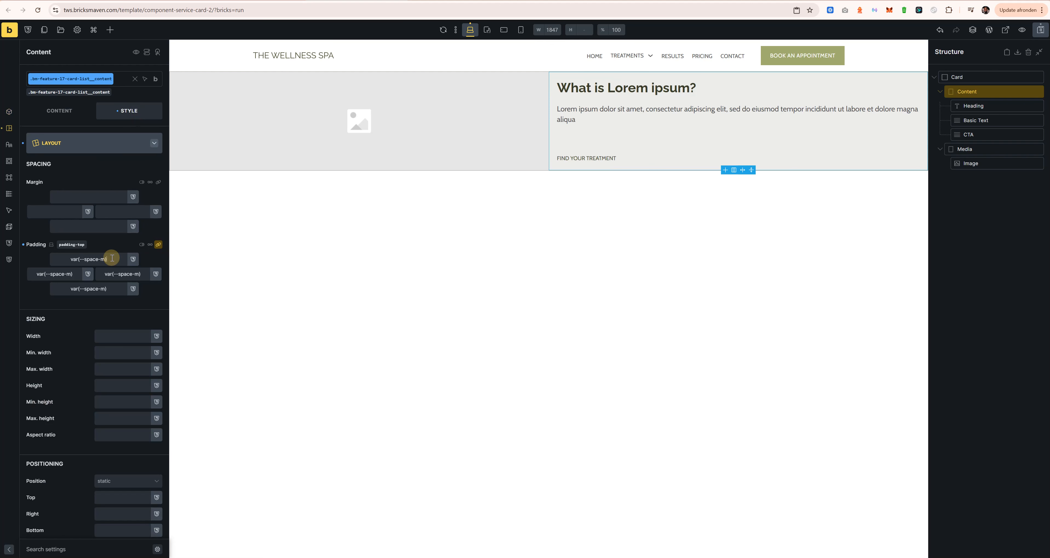
{"action": "key", "text": "Up"}
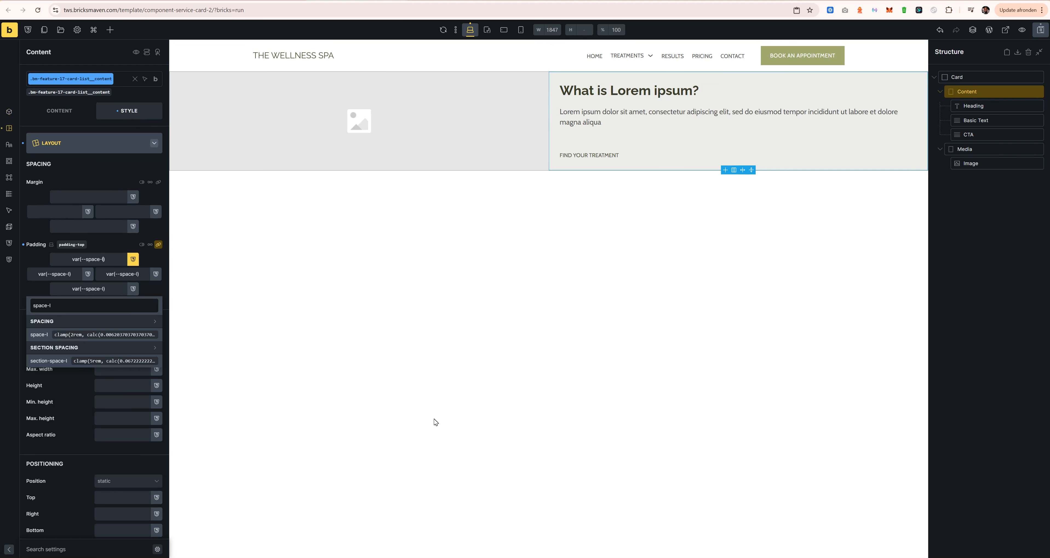
{"action": "key", "text": "Escape"}
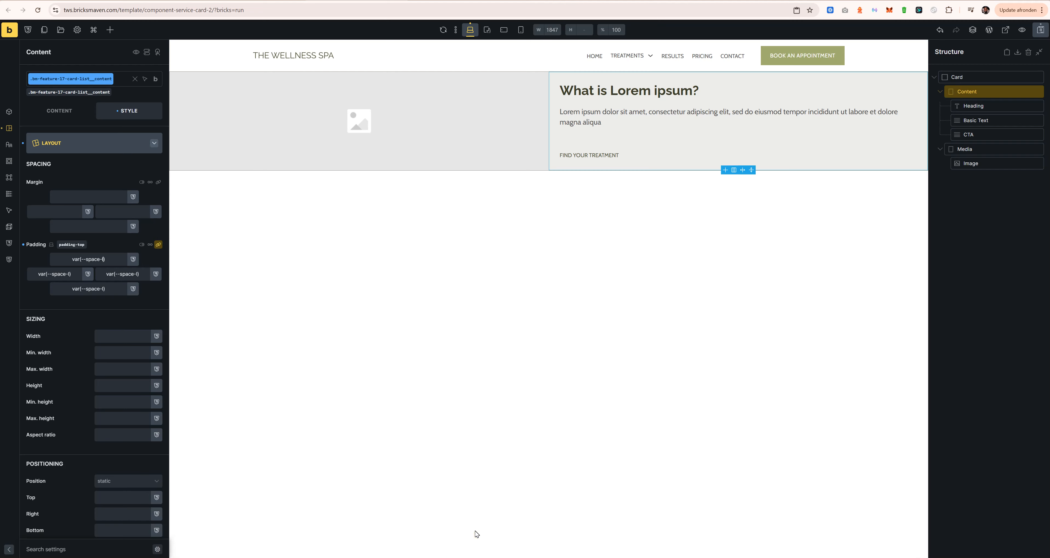
Set the row gap of the Content block's class to calc(var(--content-gap) / 2).
{"action": "right_click", "coordinate": [976, 107]}
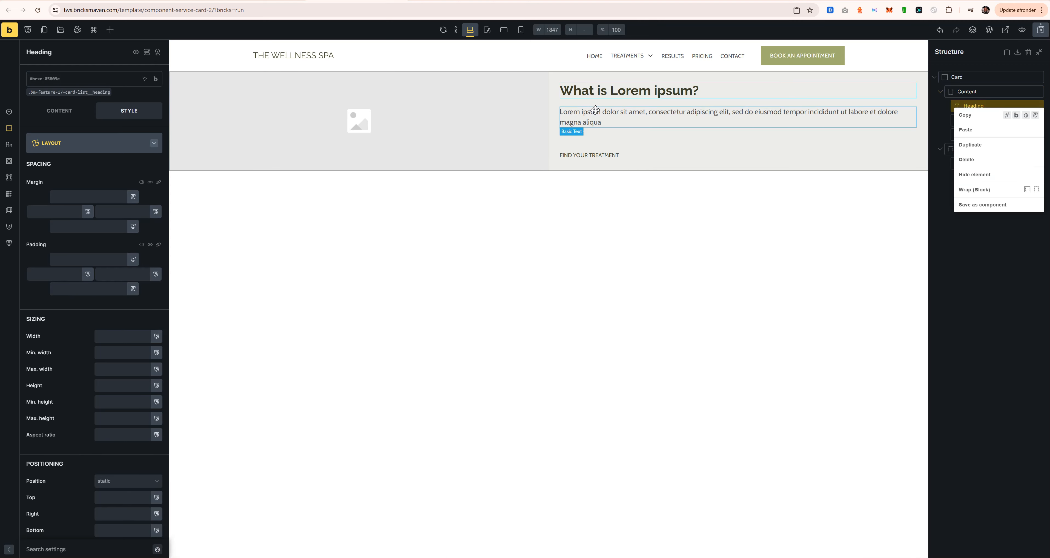
{"action": "left_click", "coordinate": [653, 141]}
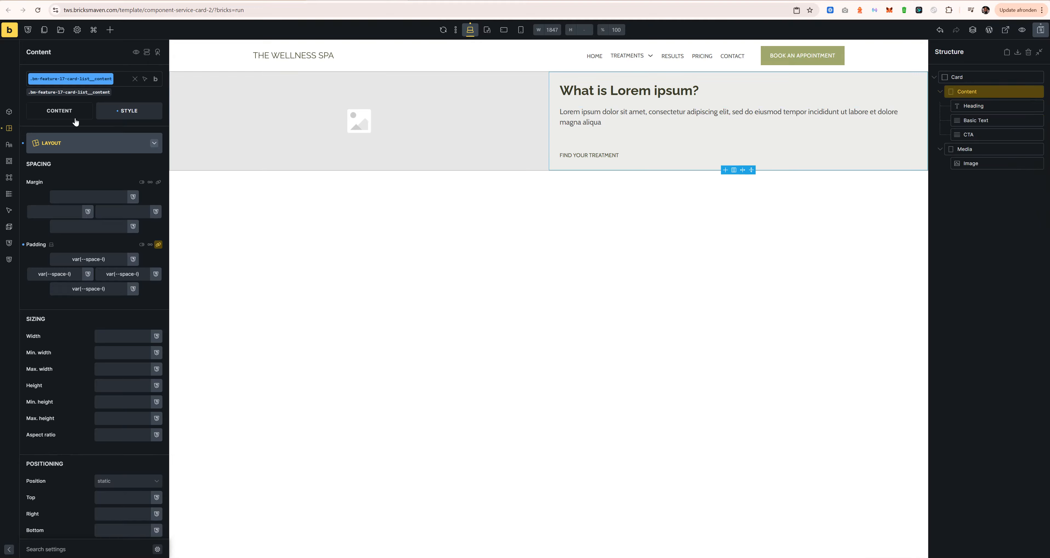
{"action": "triple_click", "coordinate": [116, 416]}
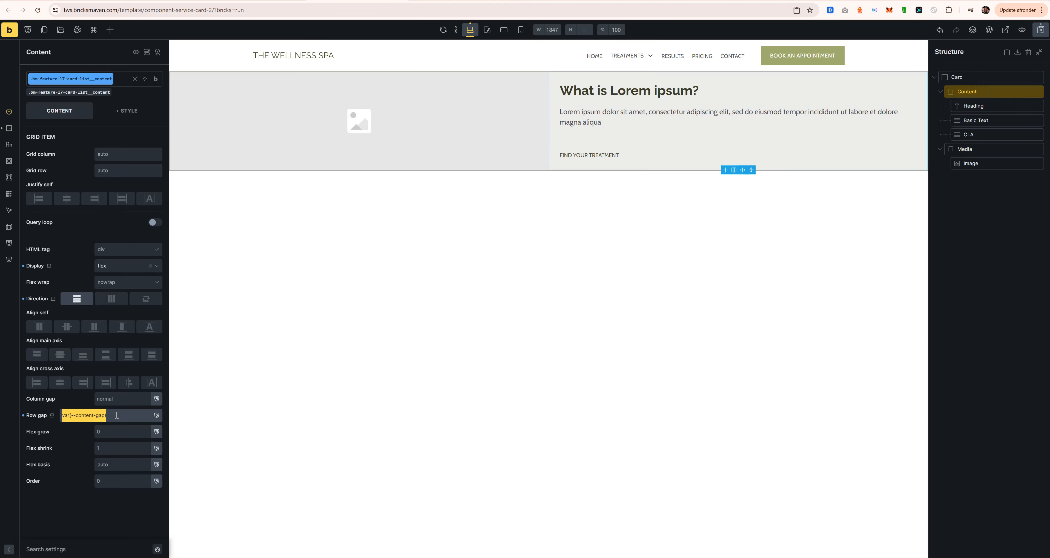
{"action": "type", "text": "calc()"}
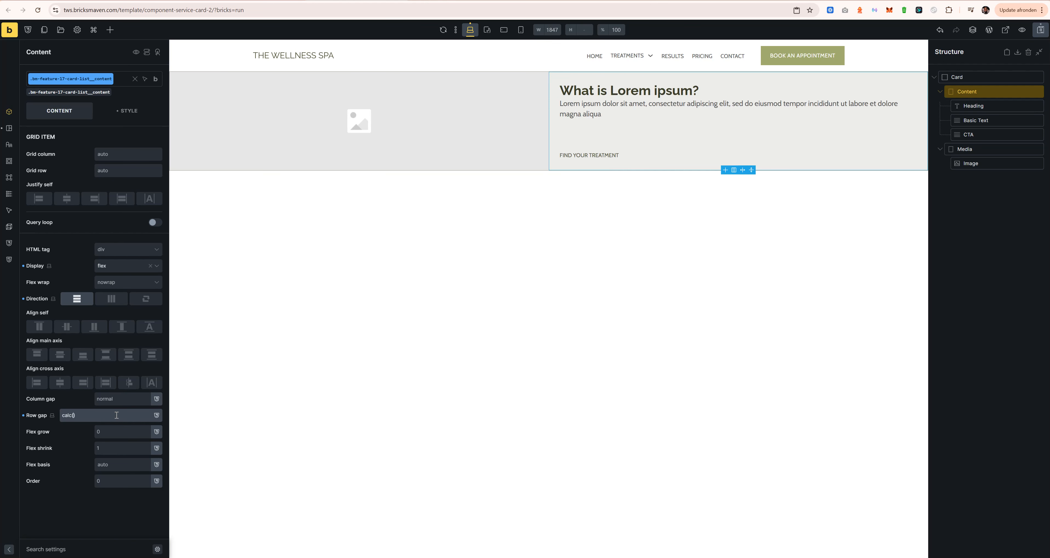
{"action": "type", "text": " / 2"}
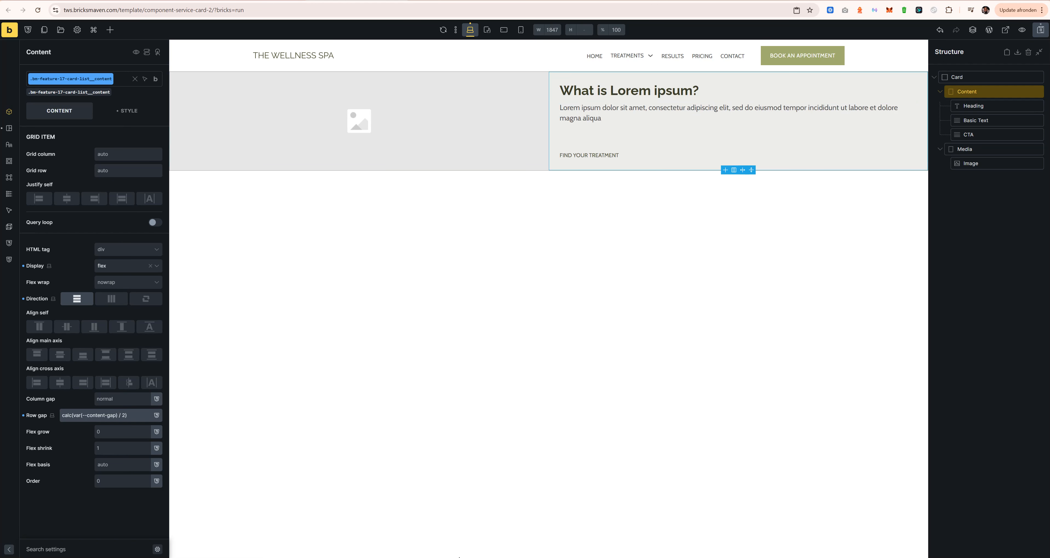
{"action": "left_click", "coordinate": [459, 557]}
{"action": "key", "text": "alt+Tab"}
Set the card heading class's font size to var(--h4) and save the template.
{"action": "left_click", "coordinate": [629, 90]}
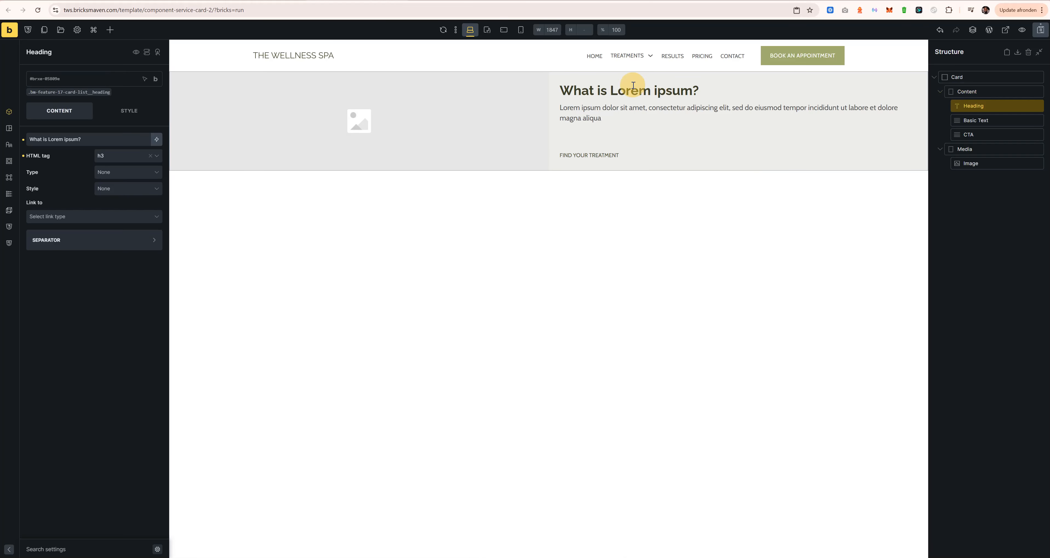
{"action": "left_click", "coordinate": [75, 97]}
{"action": "left_click", "coordinate": [123, 111]}
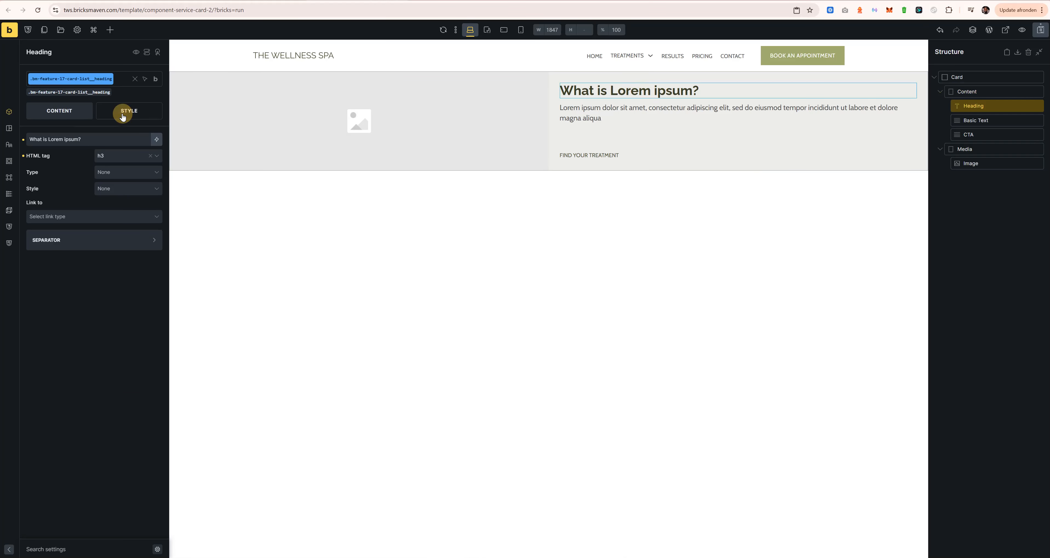
{"action": "left_click", "coordinate": [82, 141]}
{"action": "left_click", "coordinate": [92, 171]}
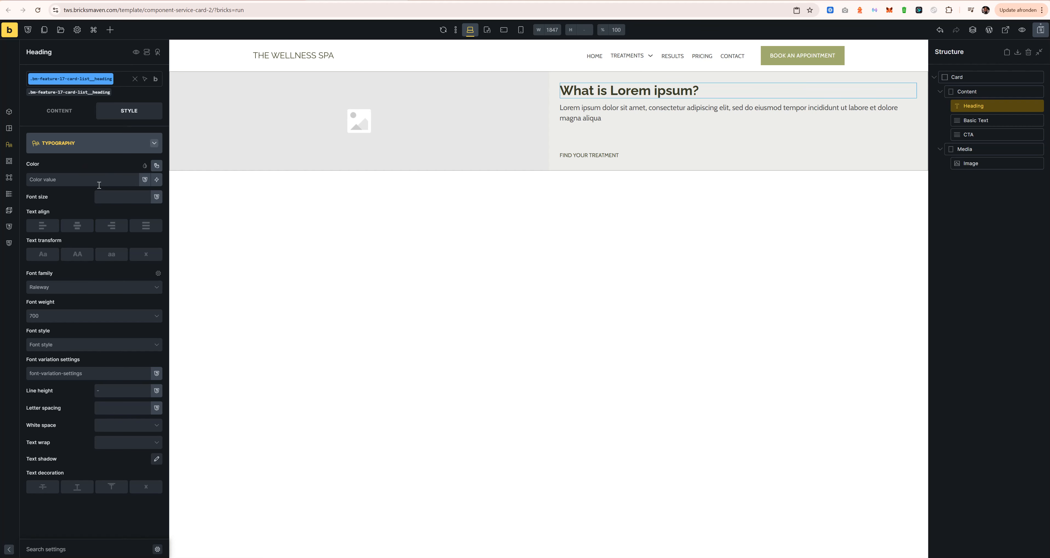
{"action": "left_click", "coordinate": [109, 199]}
{"action": "type", "text": "t"}
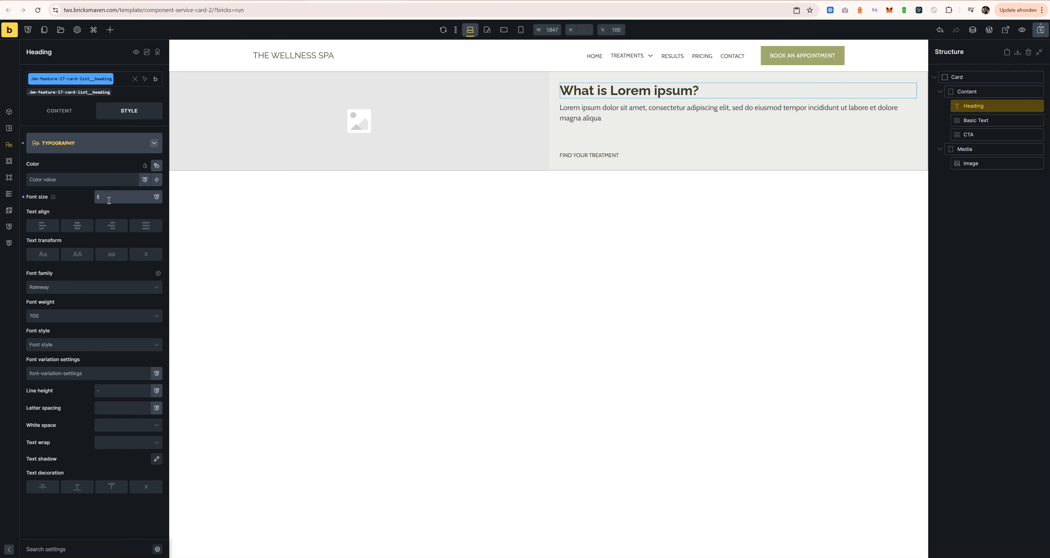
{"action": "type", "text": "e"}
{"action": "type", "text": "h"}
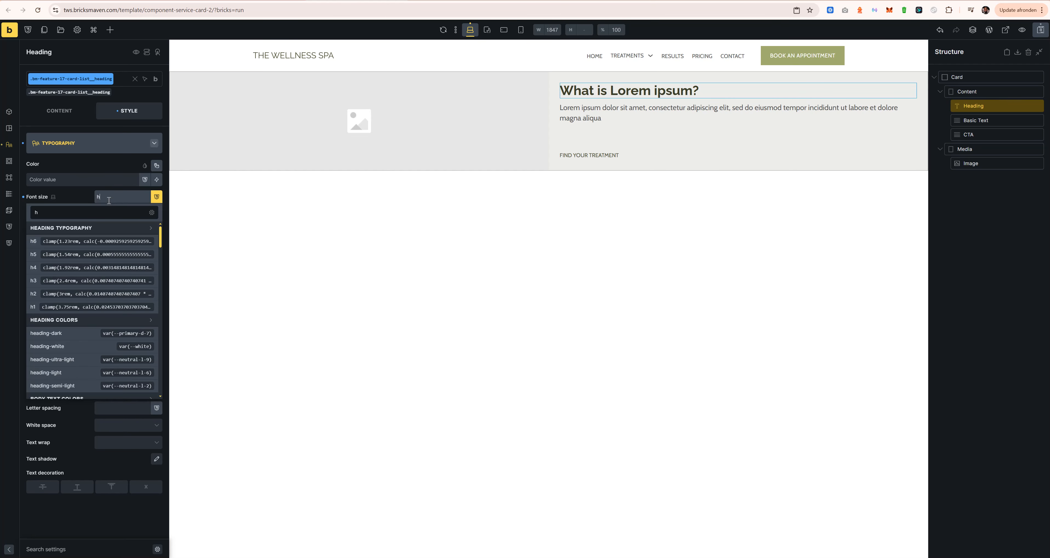
{"action": "type", "text": "4"}
{"action": "left_click", "coordinate": [92, 241]}
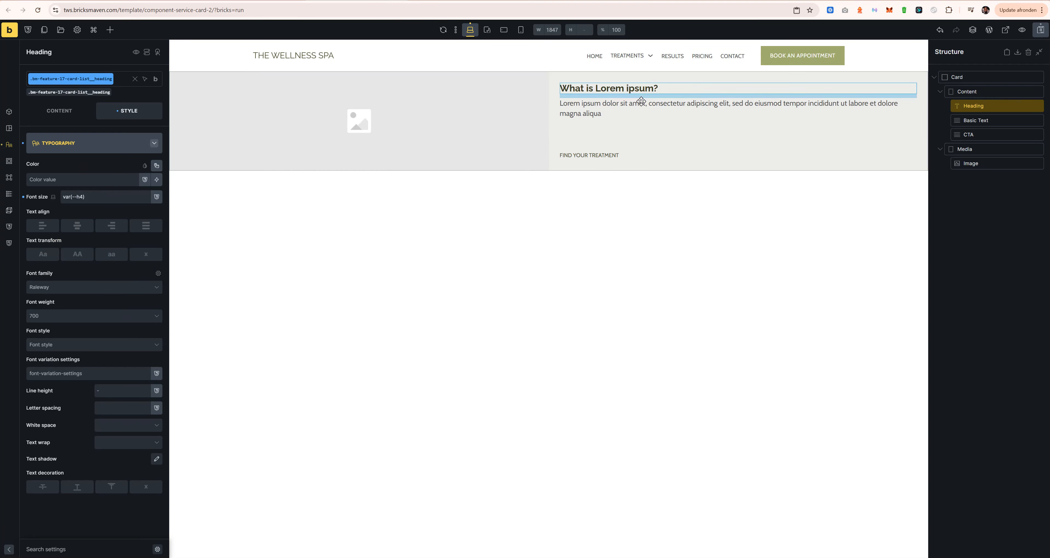
{"action": "left_click", "coordinate": [1041, 31]}
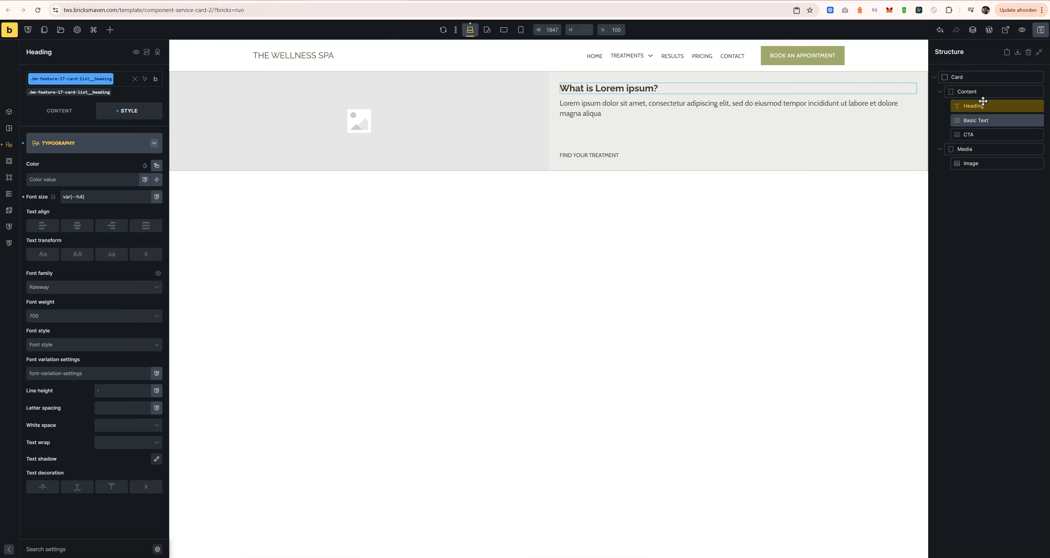
Set the Content block class's background color to var(--secondary-l-10) from the BM Colors palette.
{"action": "left_click", "coordinate": [974, 92]}
{"action": "left_click", "coordinate": [96, 144]}
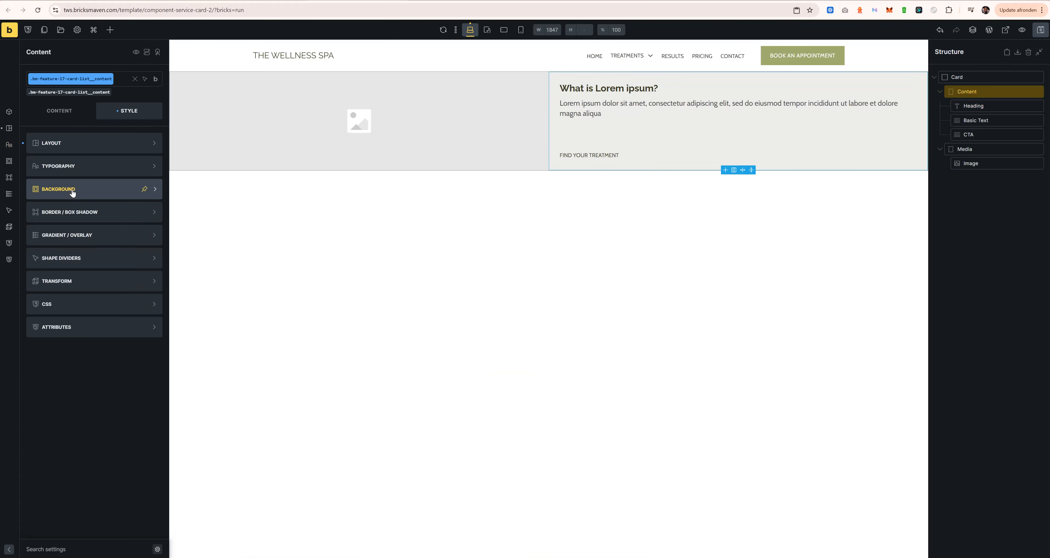
{"action": "left_click", "coordinate": [70, 185]}
{"action": "left_click", "coordinate": [157, 166]}
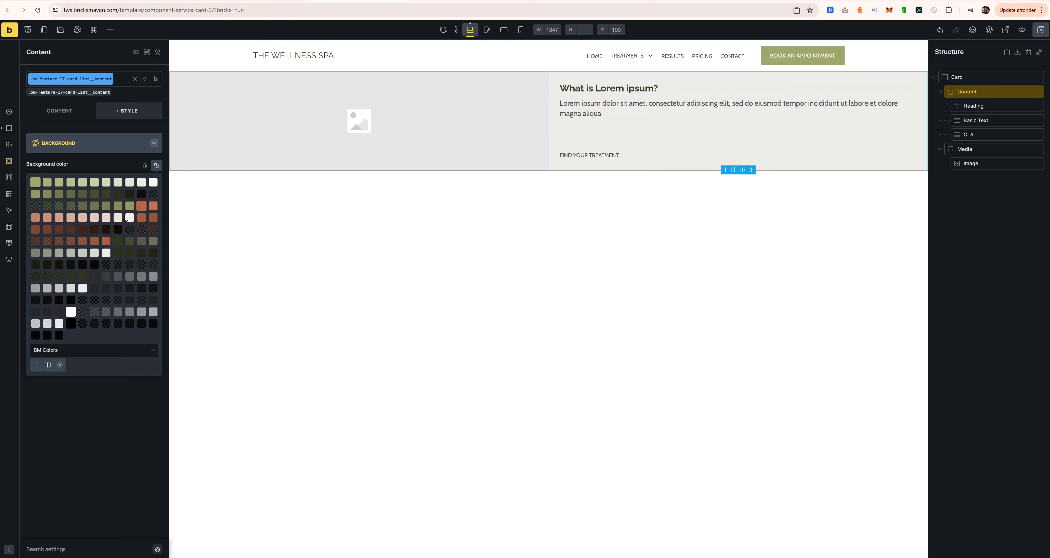
{"action": "left_click", "coordinate": [129, 218]}
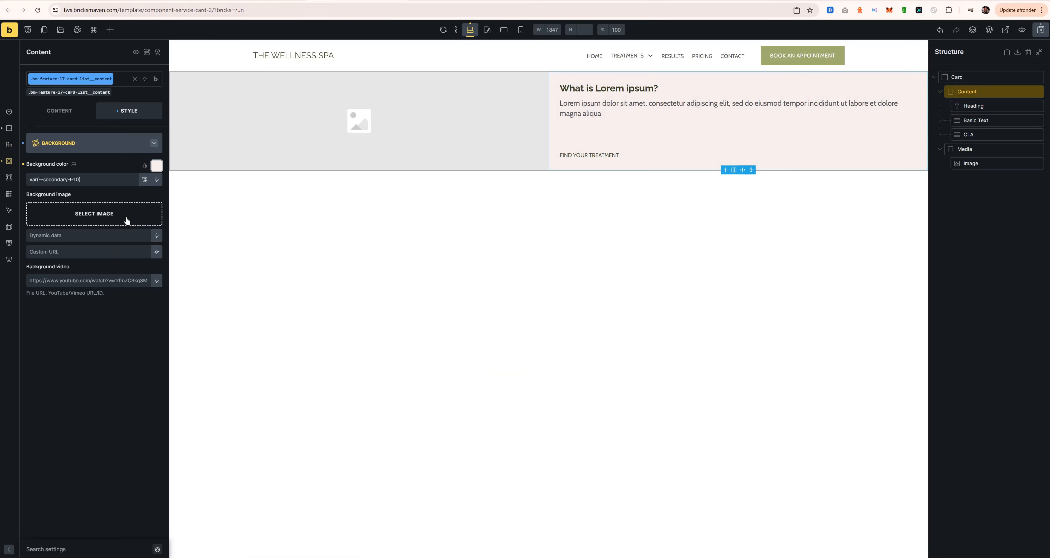
Try a darker secondary tint for the Content block's background, return to var(--secondary-l-10), and compare it with the Figma card.
{"action": "left_click", "coordinate": [145, 179]}
{"action": "left_click", "coordinate": [122, 219]}
{"action": "left_click", "coordinate": [156, 166]}
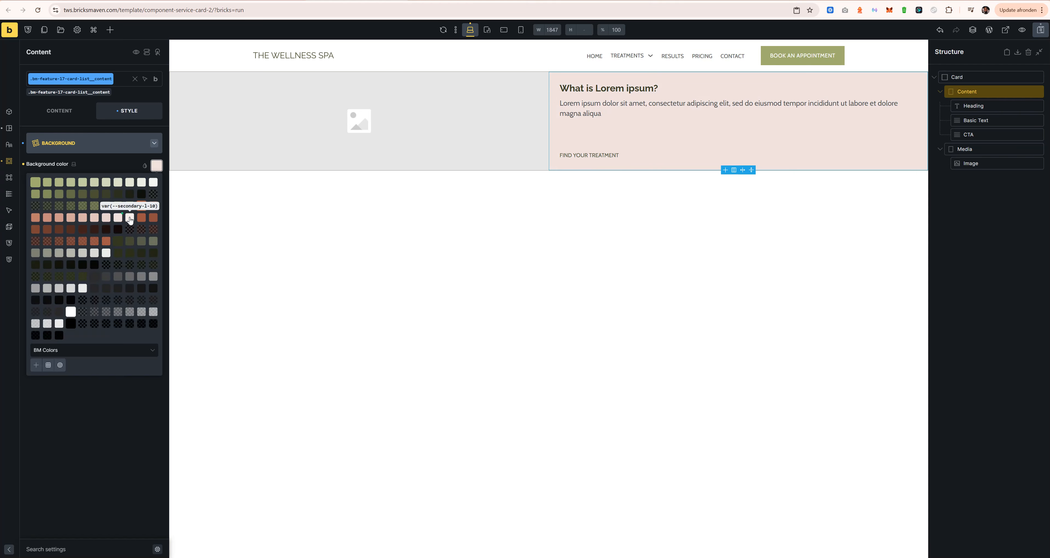
{"action": "left_click", "coordinate": [130, 219]}
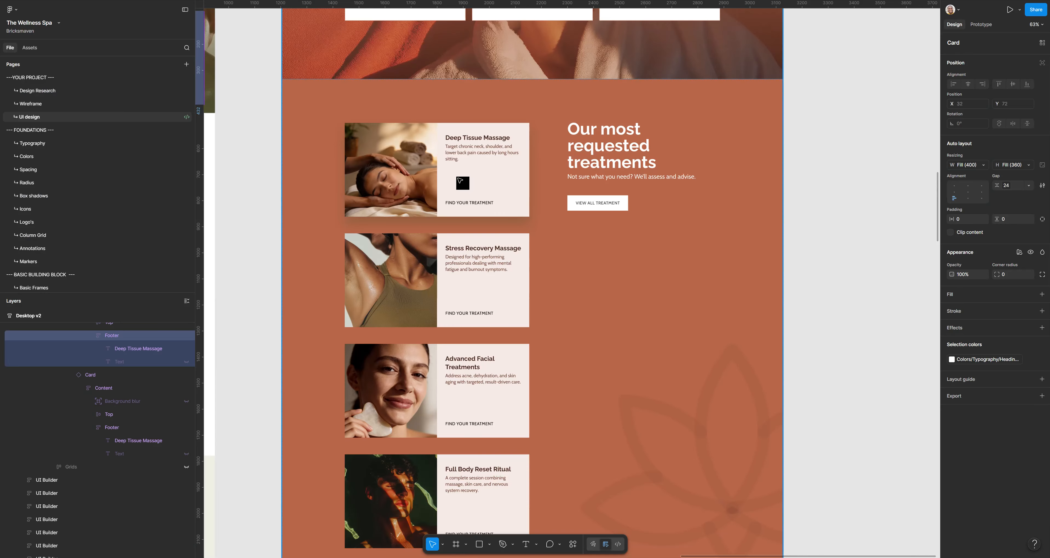
{"action": "scroll", "coordinate": [459, 181], "scroll_direction": "up", "scroll_amount": 5}
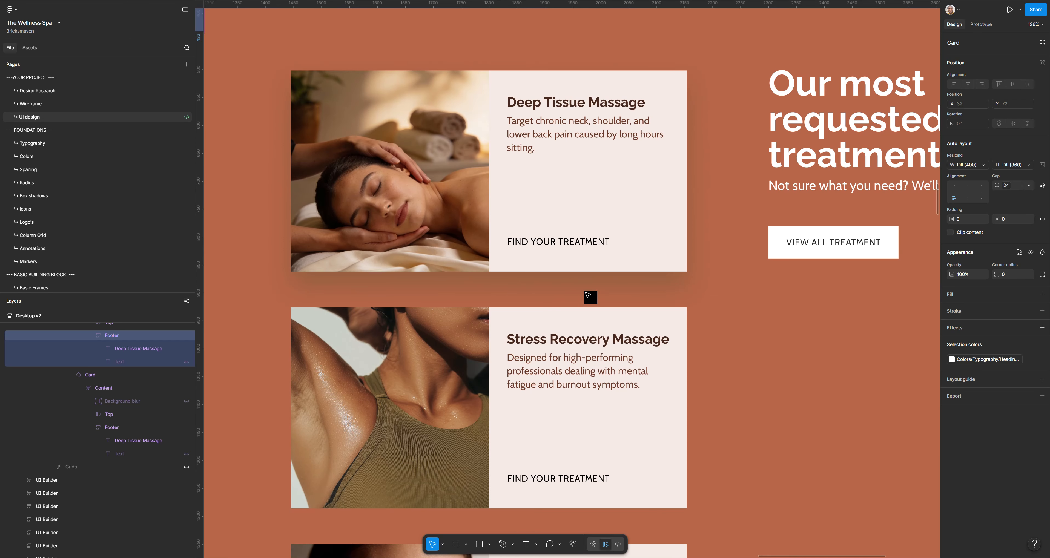
{"action": "scroll", "coordinate": [522, 258], "scroll_direction": "down", "scroll_amount": 5}
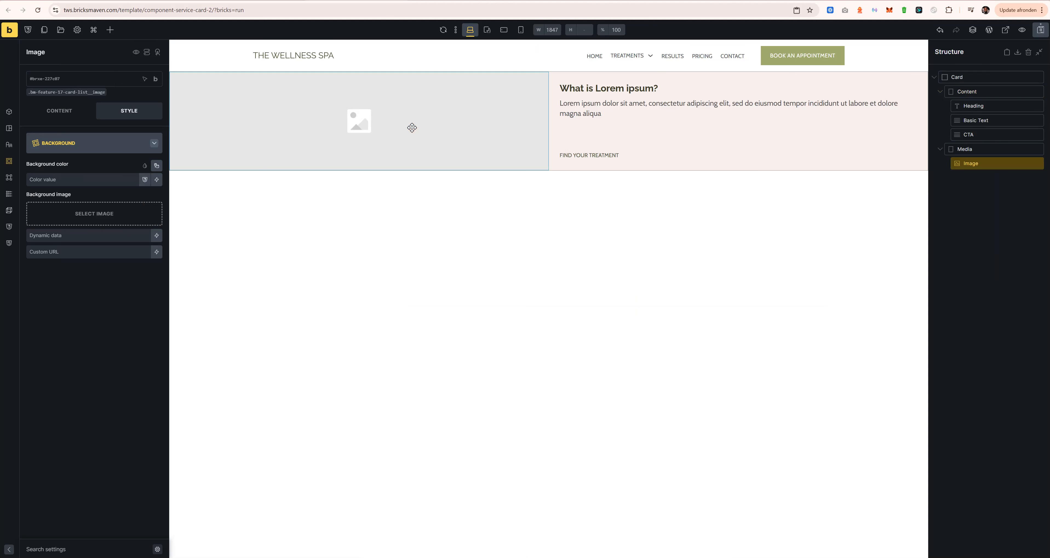
Activate the card image's class in Bricks and select Deep-Tissue-Massage.jpg from the Service media folder for the Image element.
{"action": "left_click", "coordinate": [65, 92]}
{"action": "left_click", "coordinate": [68, 142]}
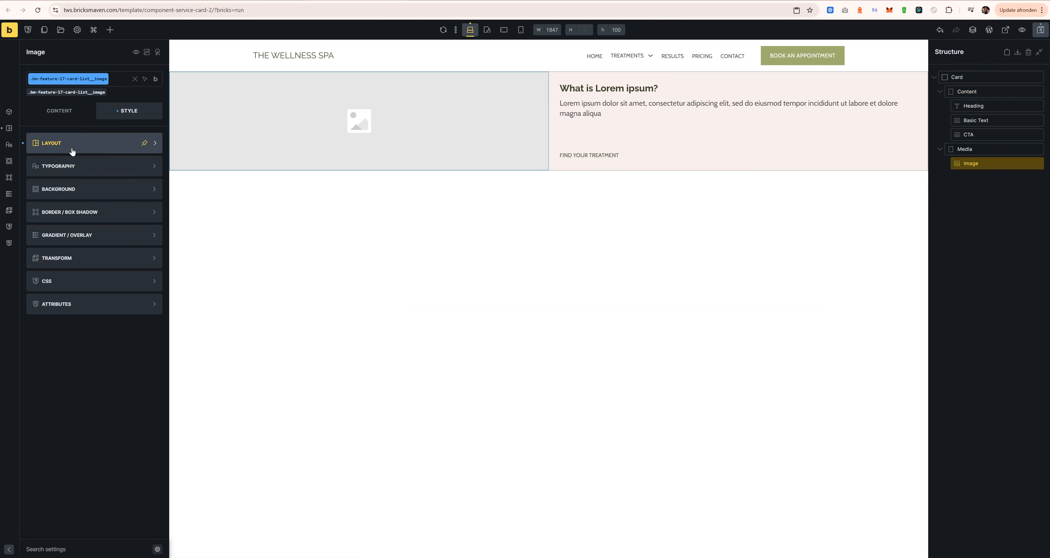
{"action": "left_click", "coordinate": [69, 144]}
{"action": "left_click", "coordinate": [59, 111]}
{"action": "left_click", "coordinate": [90, 186]}
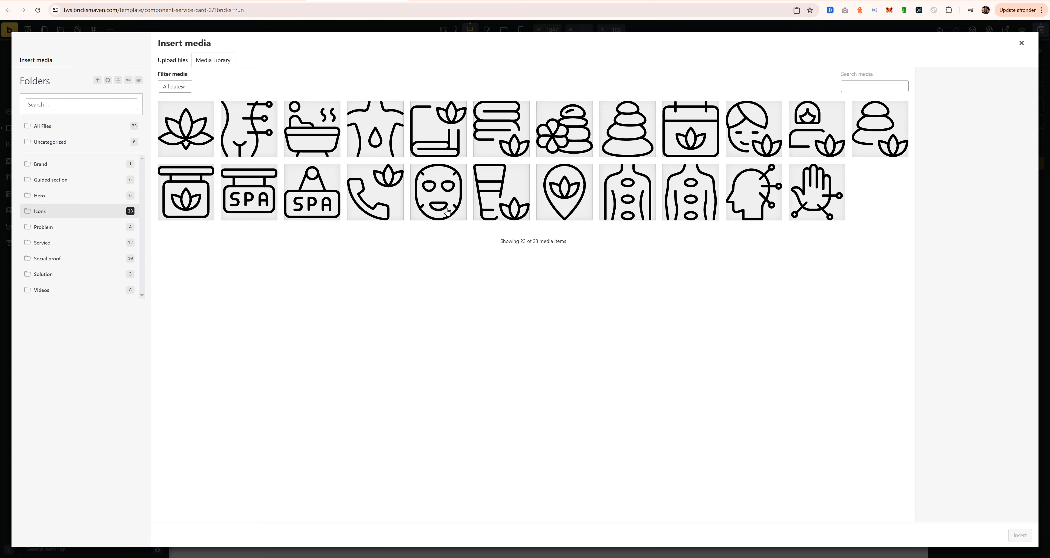
{"action": "left_click", "coordinate": [73, 243]}
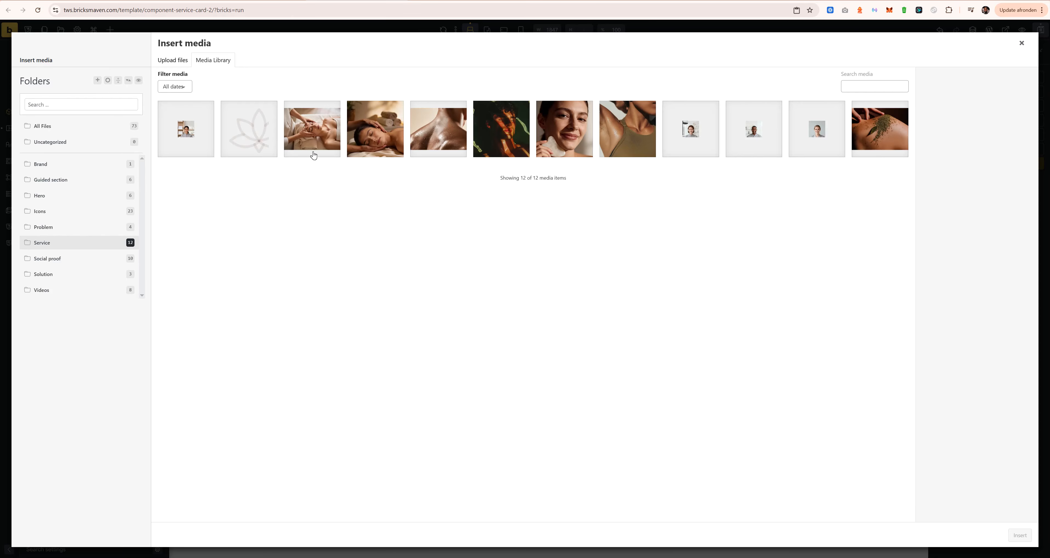
{"action": "left_click", "coordinate": [370, 143]}
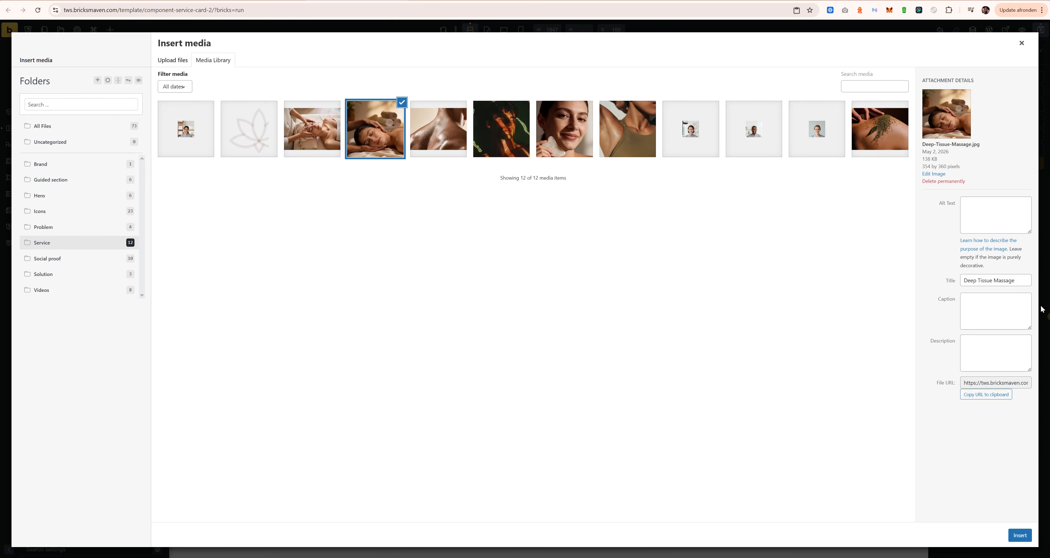
Copy the image title "Deep Tissue Massage" into its alt text and insert the image into the card.
{"action": "triple_click", "coordinate": [1008, 281]}
{"action": "key", "text": "ctrl+c"}
{"action": "left_click", "coordinate": [979, 217]}
{"action": "key", "text": "ctrl+v"}
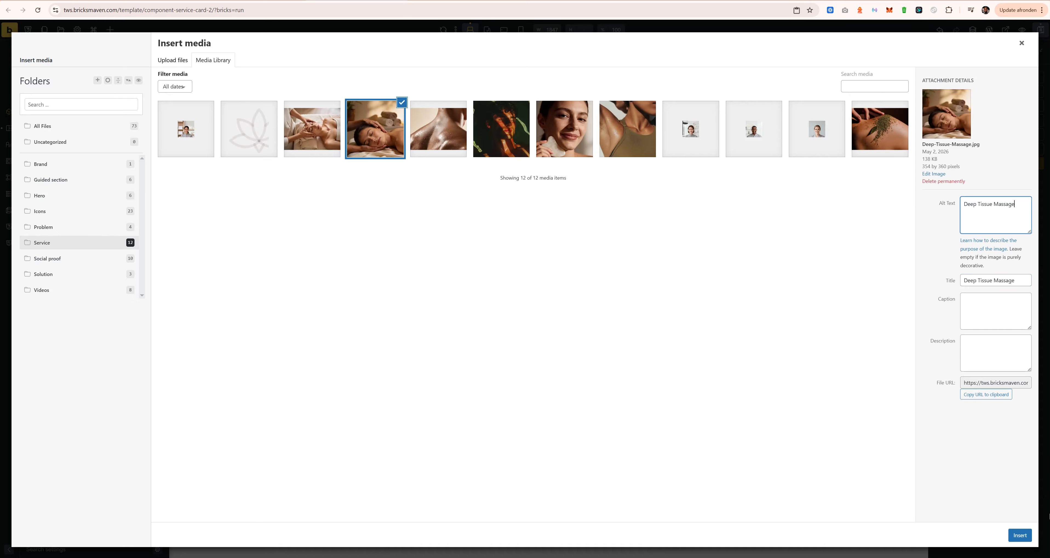
{"action": "left_click", "coordinate": [1022, 535]}
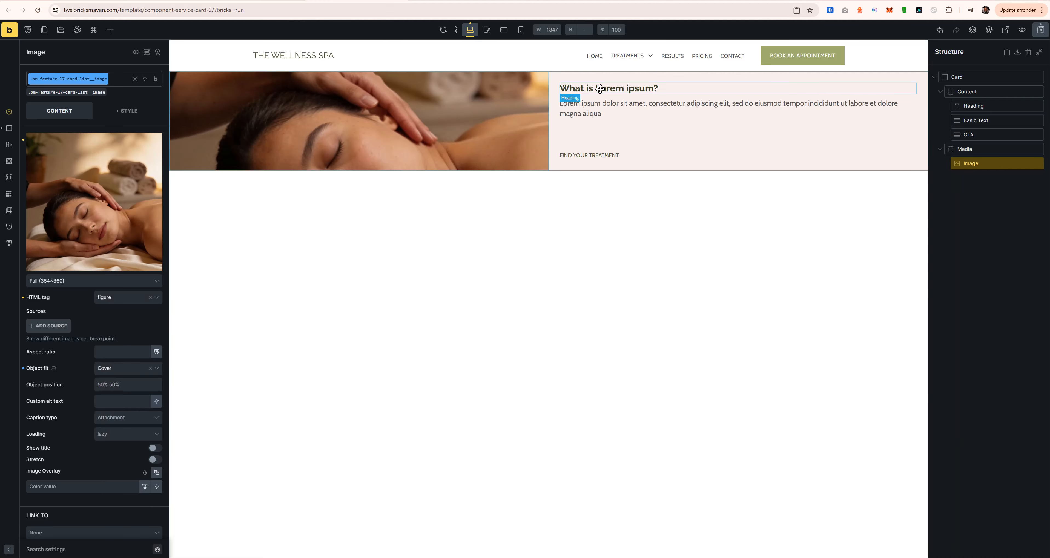
Replace the card heading text with "Deep Tissue Massage".
{"action": "left_click", "coordinate": [601, 88]}
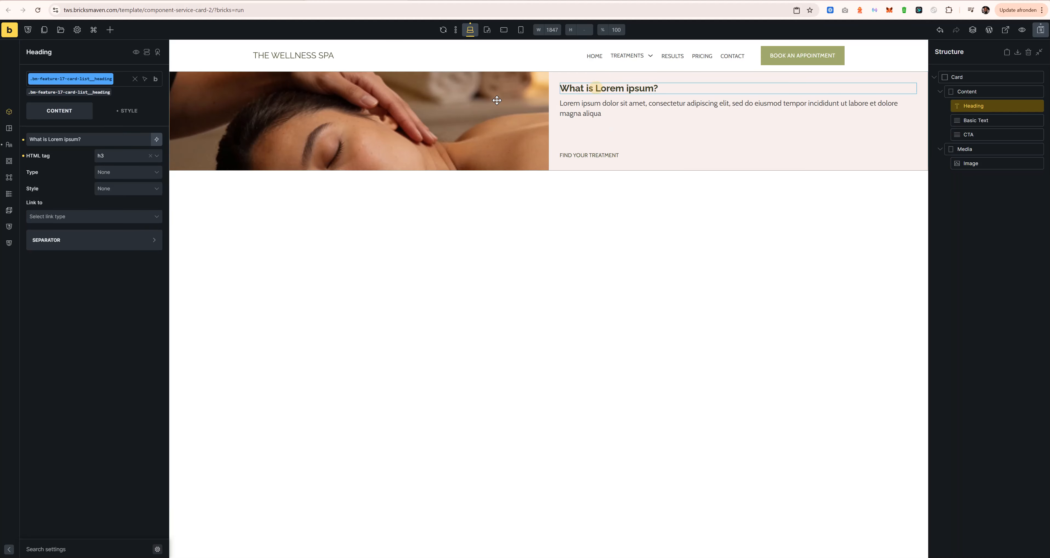
{"action": "triple_click", "coordinate": [89, 139]}
{"action": "key", "text": "ctrl+v"}
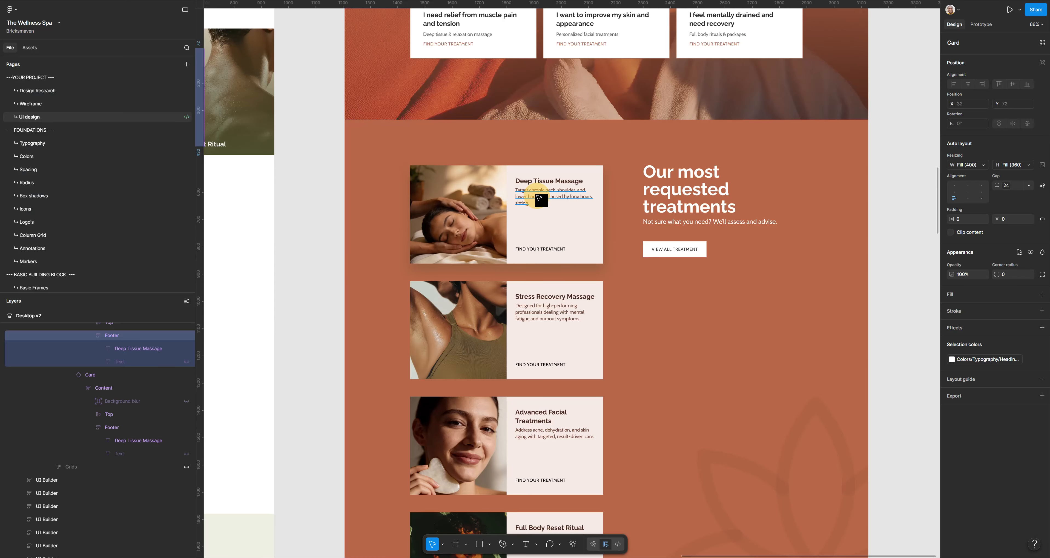
Copy the Deep Tissue Massage description from the Figma card and replace the card's Basic Text placeholder in Bricks with it.
{"action": "triple_click", "coordinate": [538, 196]}
{"action": "key", "text": "ctrl+c"}
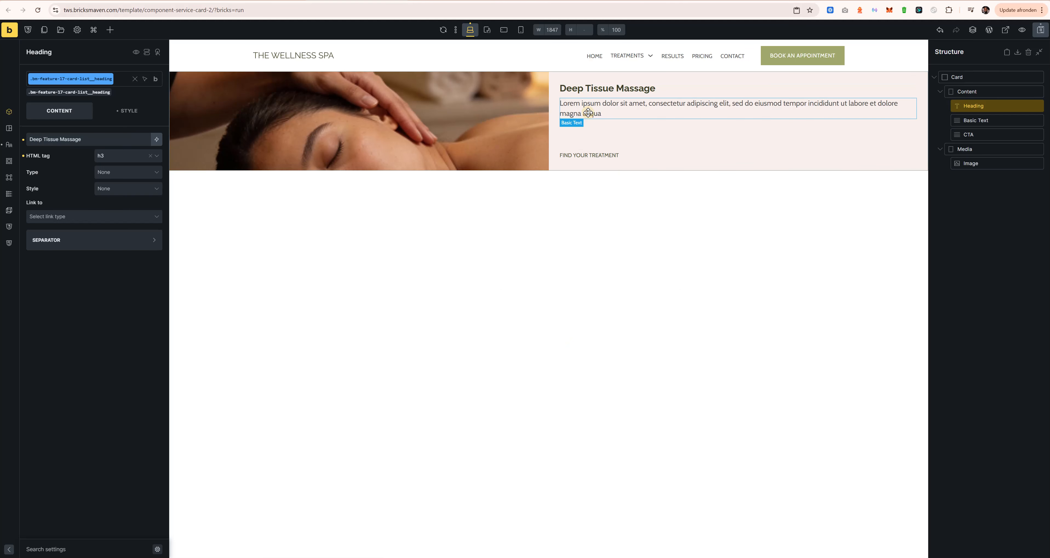
{"action": "left_click", "coordinate": [571, 110]}
{"action": "triple_click", "coordinate": [111, 165]}
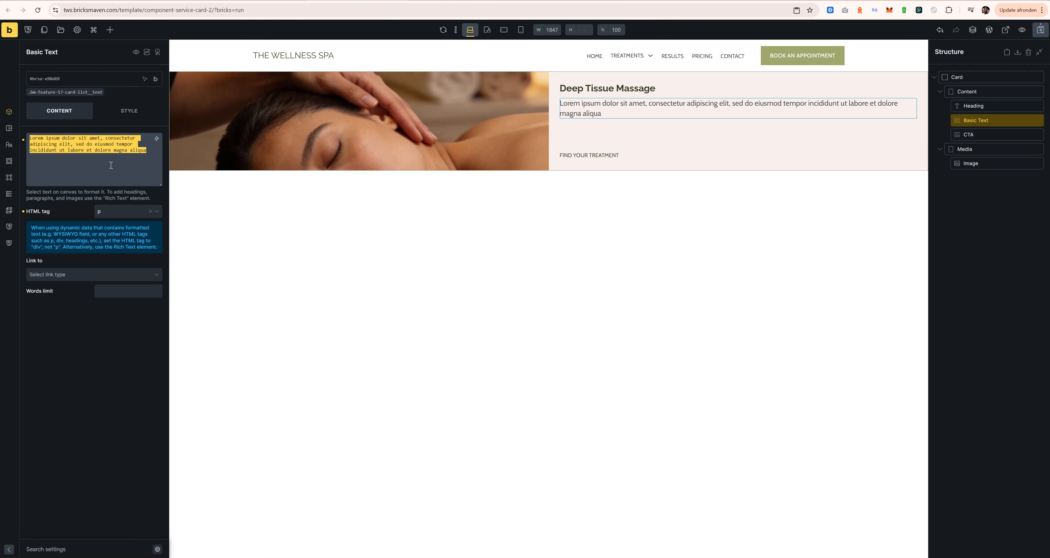
{"action": "key", "text": "ctrl+v"}
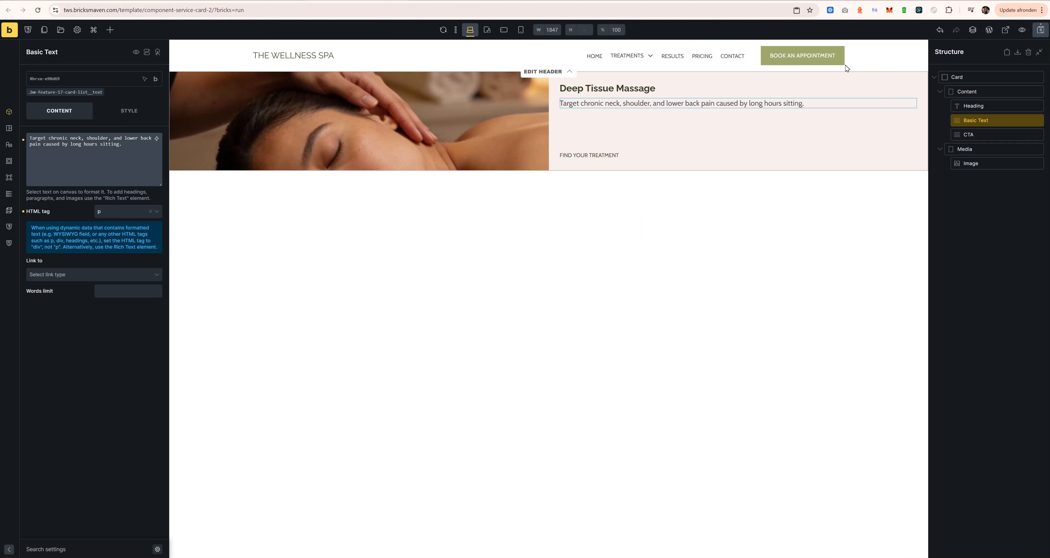
Set the aspect ratio of the class on the Image inside the Media block to 1/1.
{"action": "left_click", "coordinate": [973, 149]}
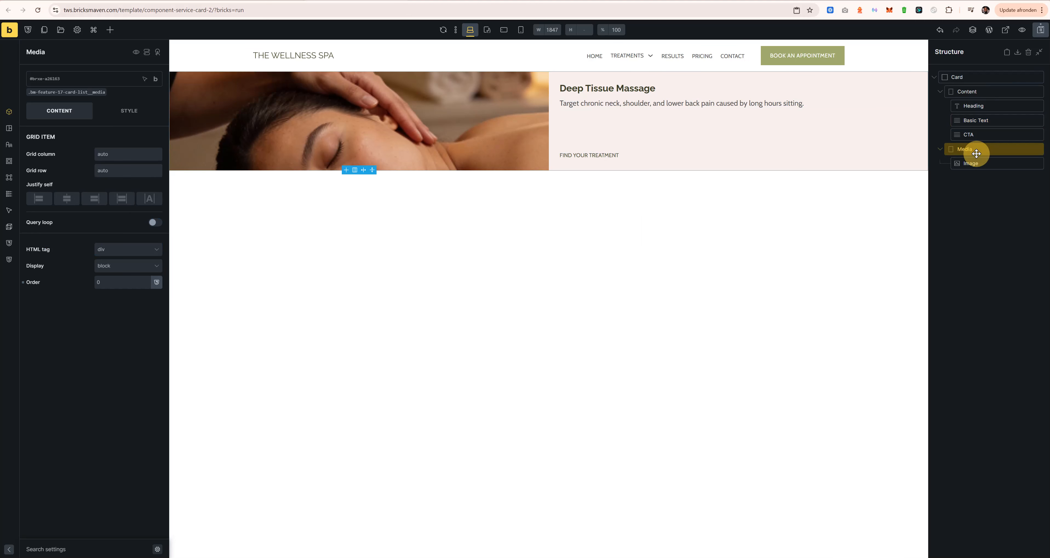
{"action": "left_click", "coordinate": [102, 93]}
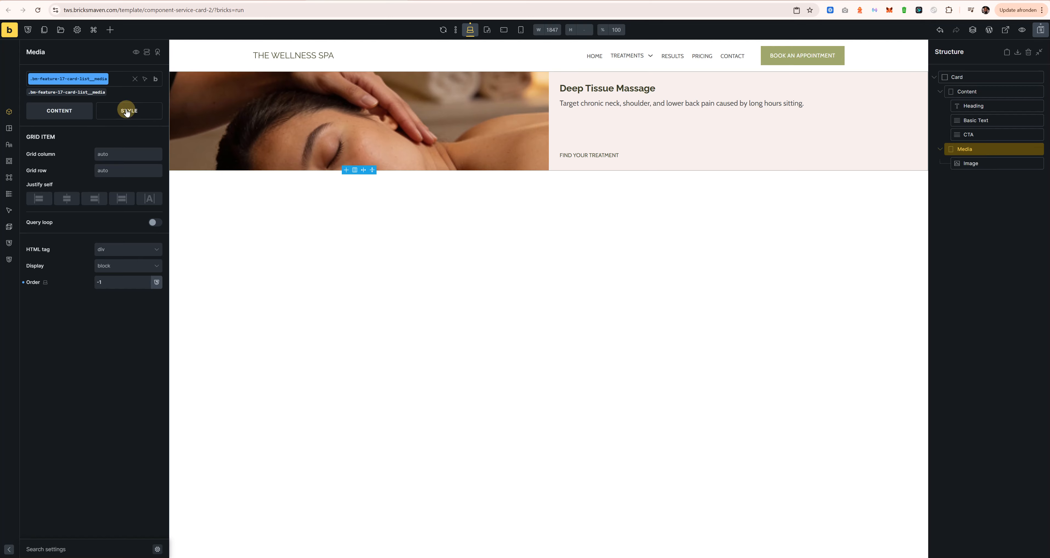
{"action": "left_click", "coordinate": [127, 114]}
{"action": "left_click", "coordinate": [74, 144]}
{"action": "left_click", "coordinate": [970, 164]}
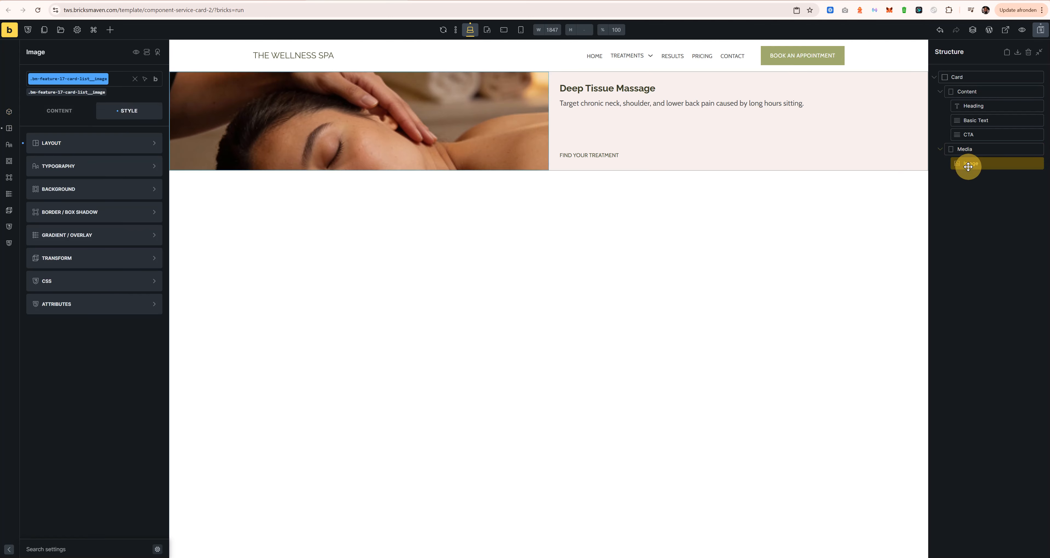
{"action": "left_click", "coordinate": [82, 111]}
{"action": "left_click", "coordinate": [123, 352]}
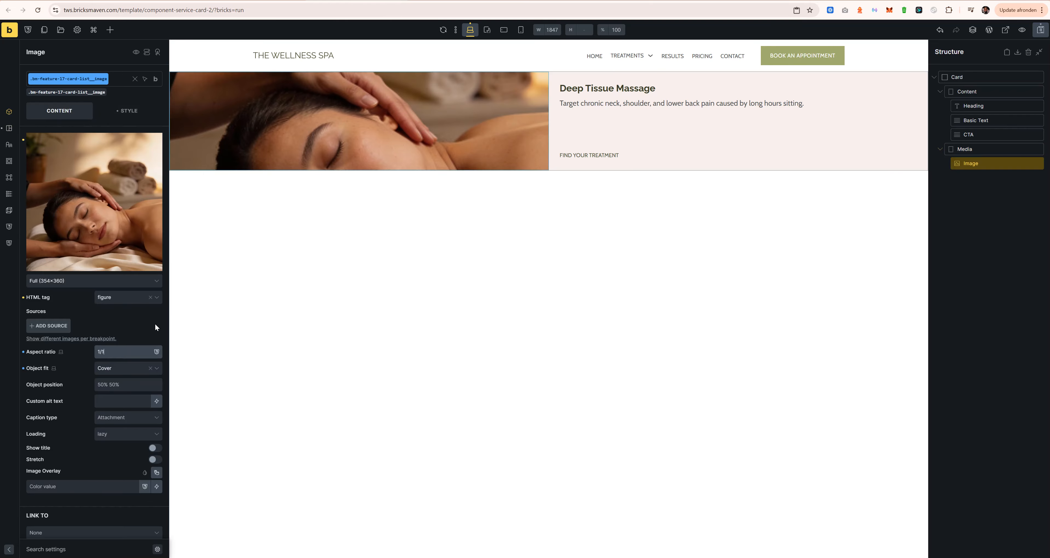
Set the image class's height to 100%.
{"action": "left_click", "coordinate": [131, 113]}
{"action": "left_click", "coordinate": [106, 143]}
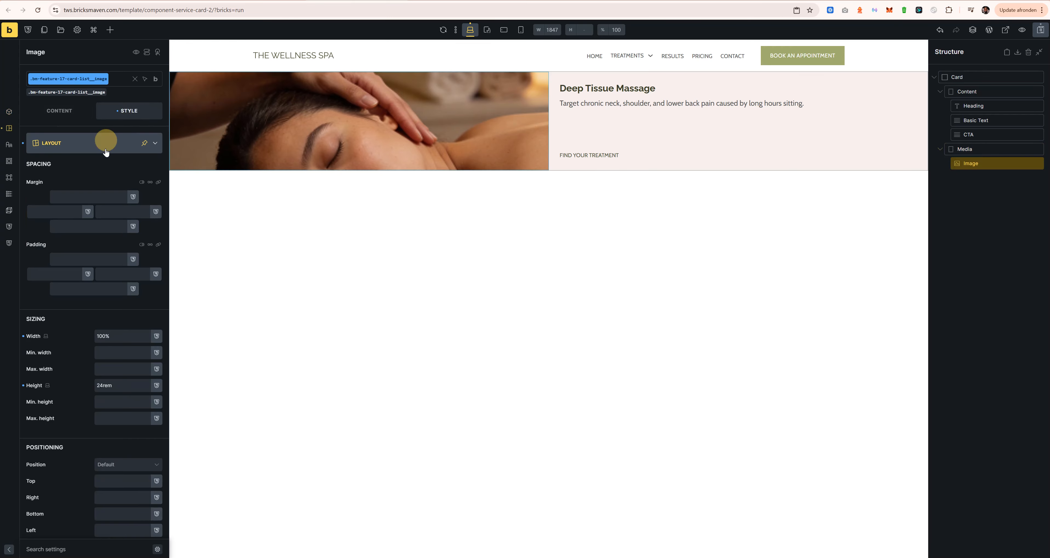
{"action": "left_click_drag", "start_coordinate": [115, 385], "coordinate": [18, 386]}
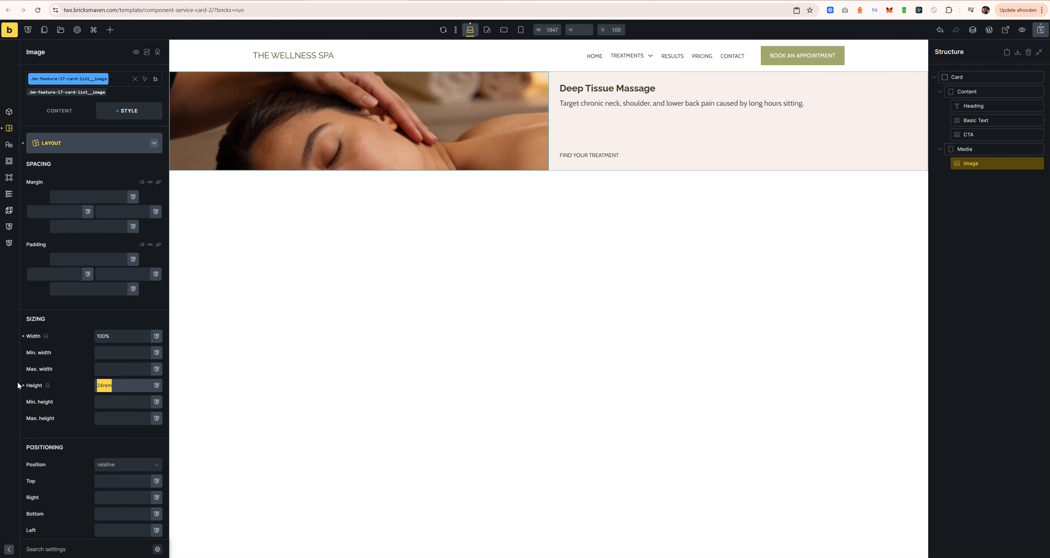
{"action": "type", "text": "100%"}
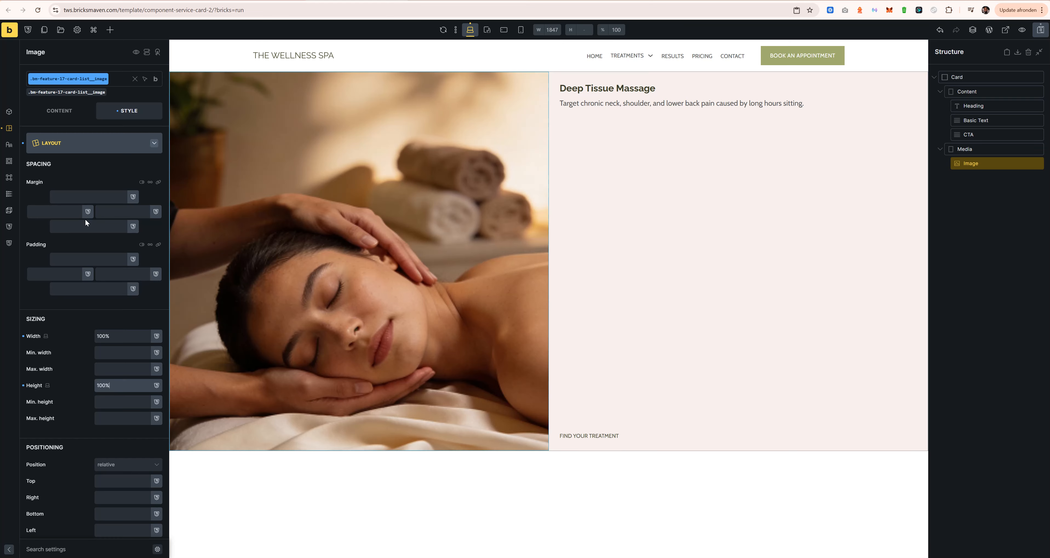
Check the dimensions of the Deep Tissue Massage card's Media frame in Figma, and return to the image class's layout settings in Bricks.
{"action": "left_click", "coordinate": [69, 111]}
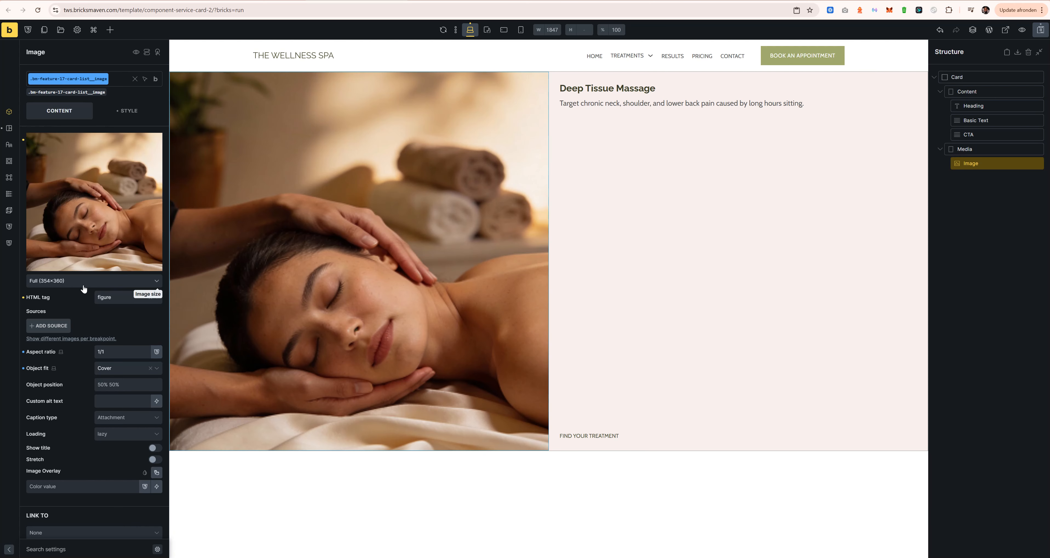
{"action": "key", "text": "alt+Tab"}
{"action": "key", "text": "Escape"}
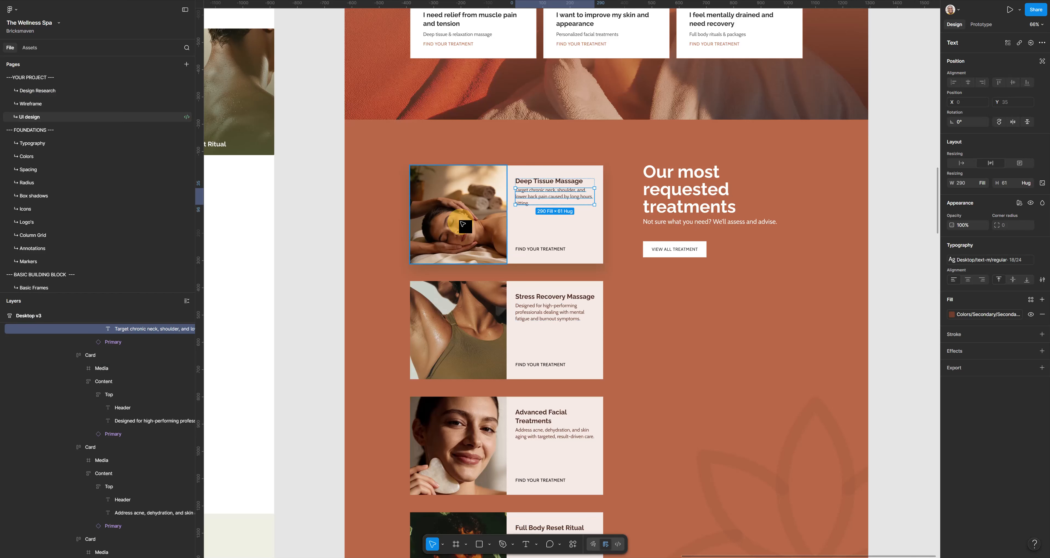
{"action": "left_click", "coordinate": [456, 225]}
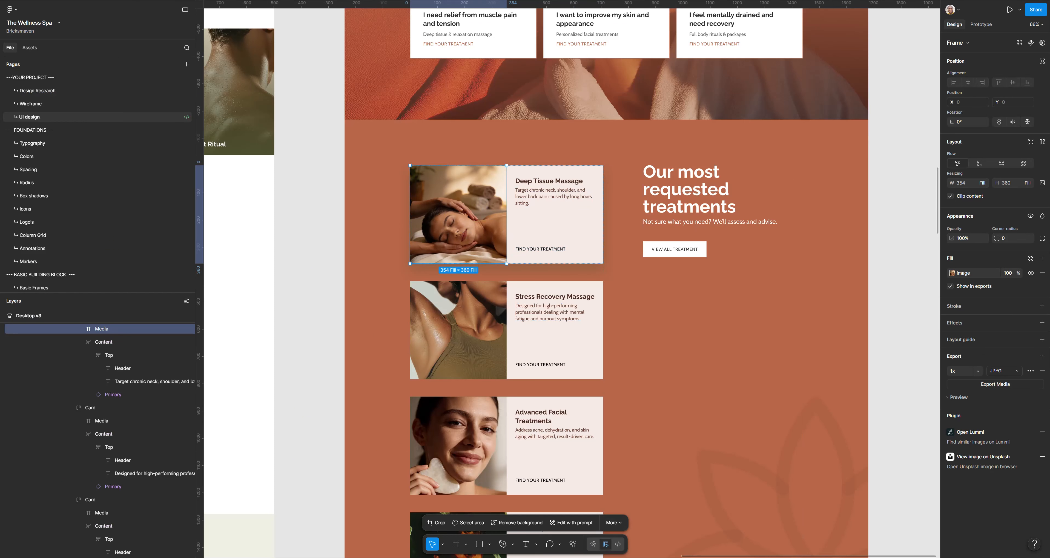
{"action": "key", "text": "alt+Tab"}
{"action": "left_click", "coordinate": [131, 118]}
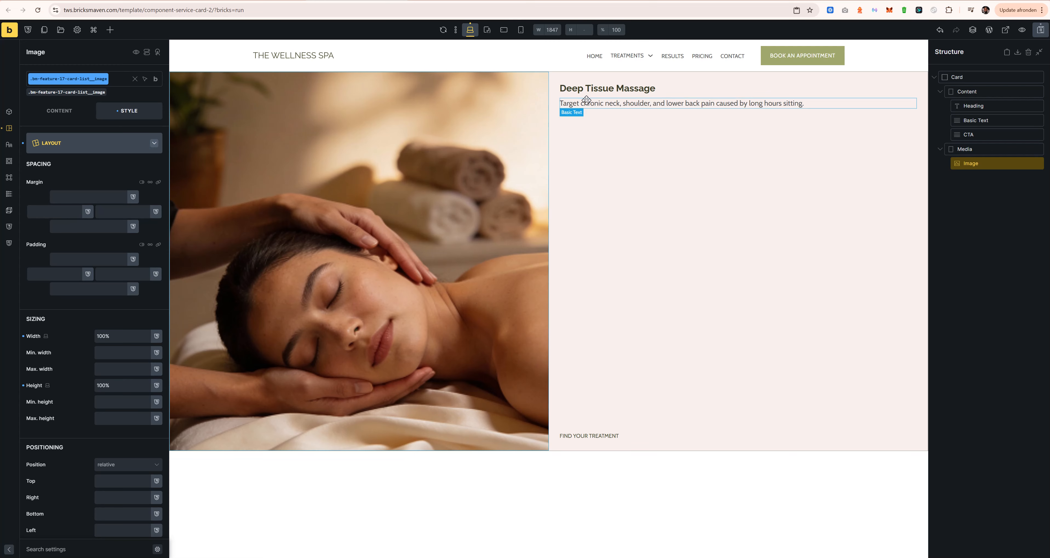
{"action": "left_click", "coordinate": [970, 79]}
{"action": "left_click", "coordinate": [935, 78]}
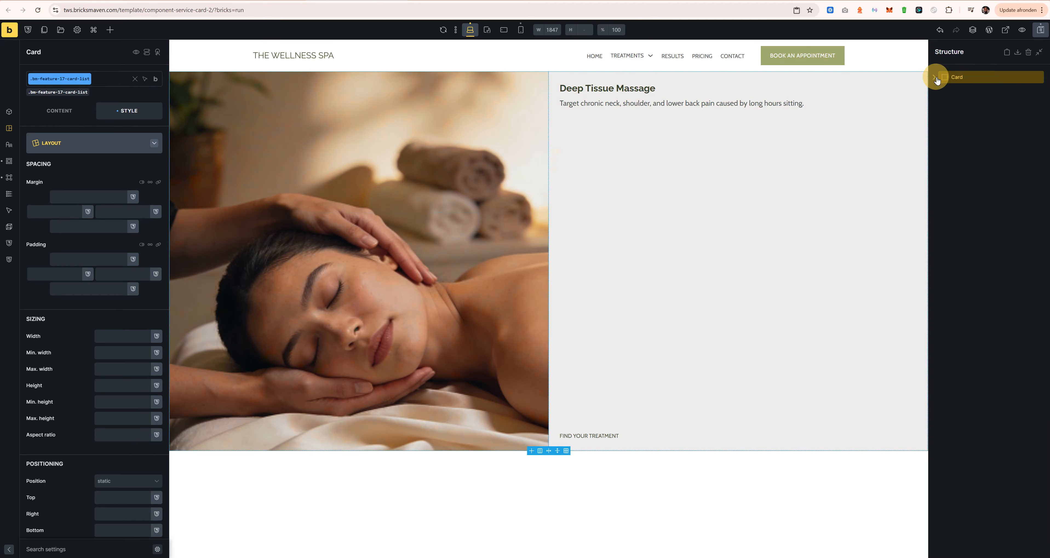
{"action": "left_click", "coordinate": [610, 295]}
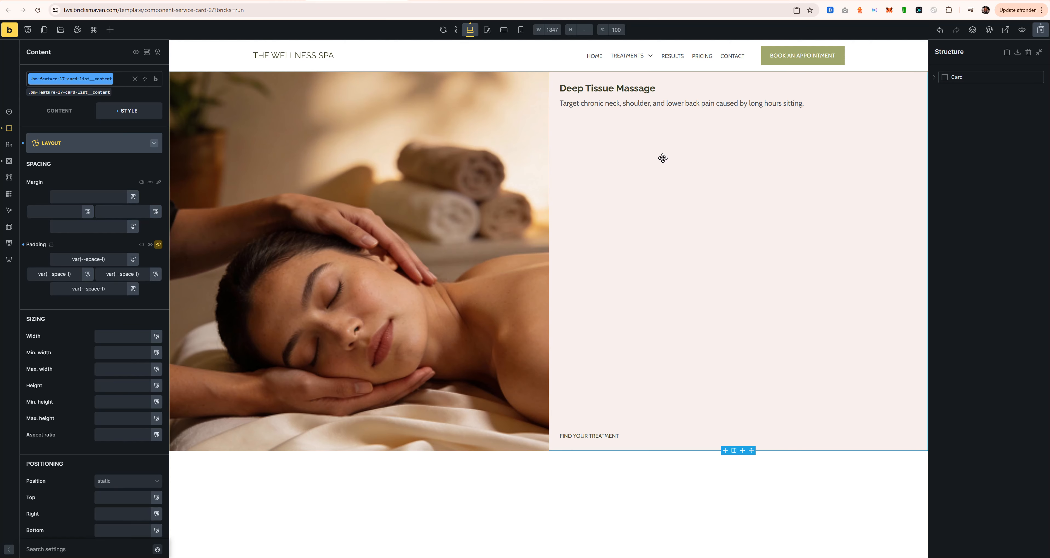
{"action": "left_click", "coordinate": [89, 143]}
Try a fixed 360px height on the image class and set it back to 100%.
{"action": "left_click", "coordinate": [390, 199]}
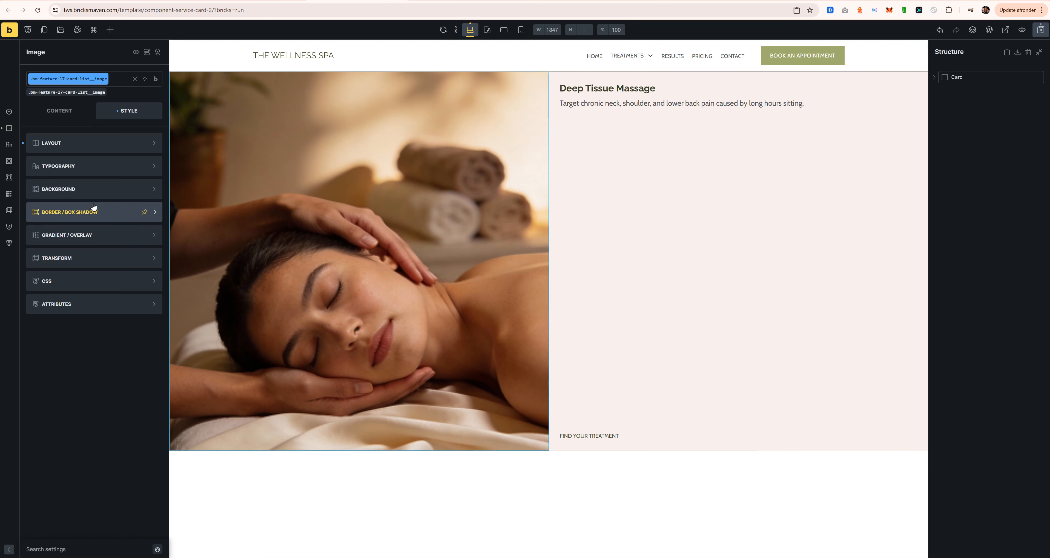
{"action": "left_click", "coordinate": [70, 143]}
{"action": "left_click", "coordinate": [35, 338]}
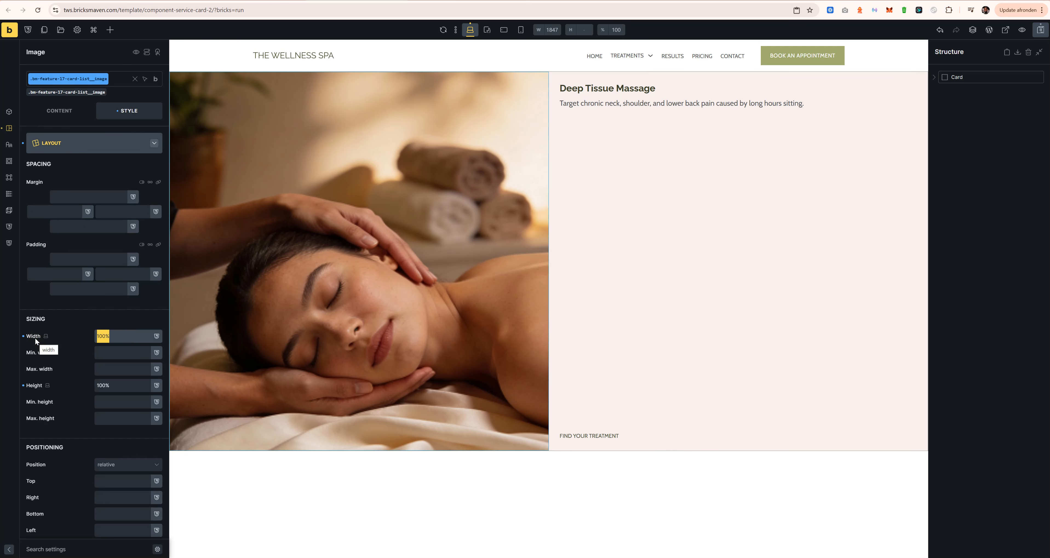
{"action": "left_click", "coordinate": [32, 389]}
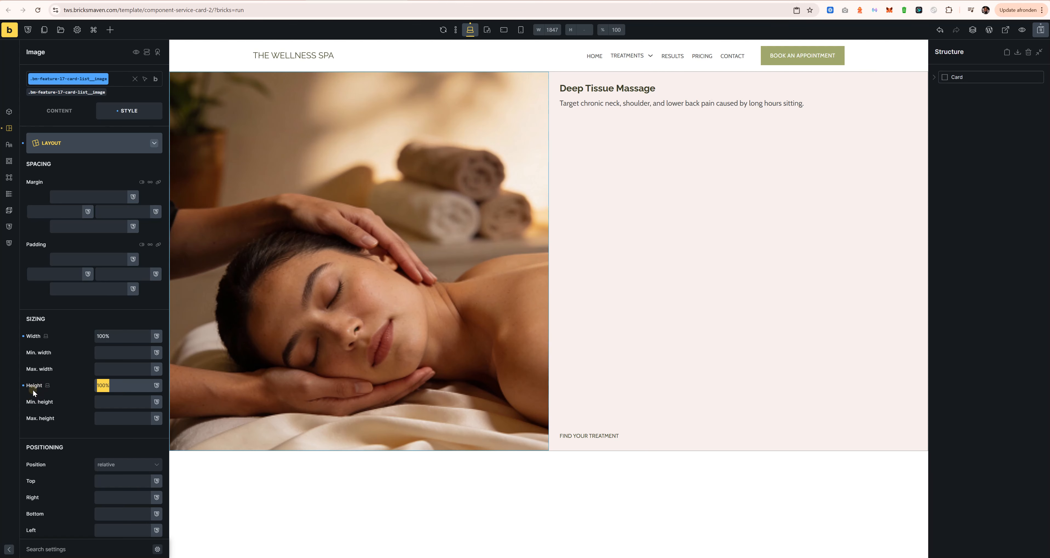
{"action": "type", "text": "360px"}
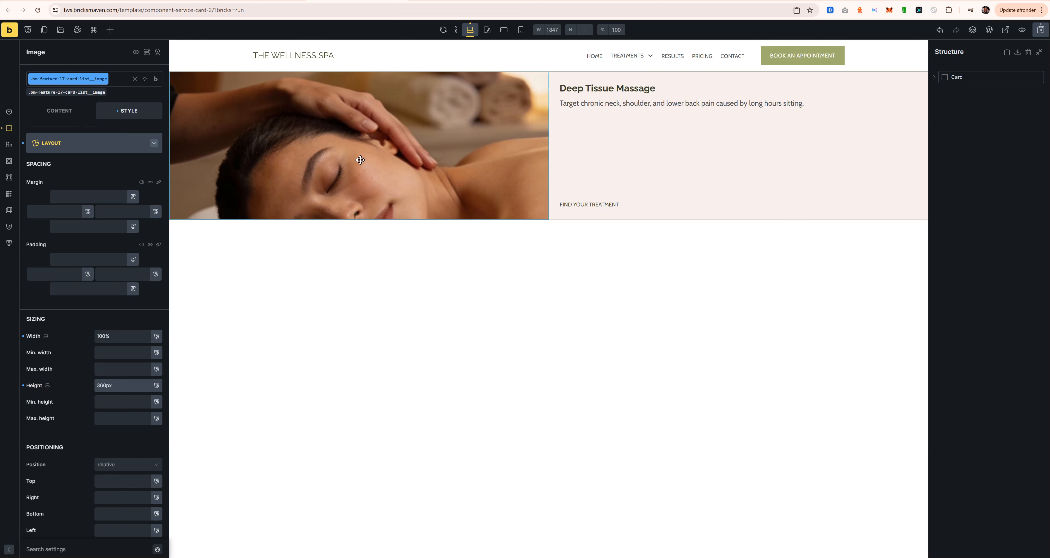
{"action": "double_click", "coordinate": [127, 386]}
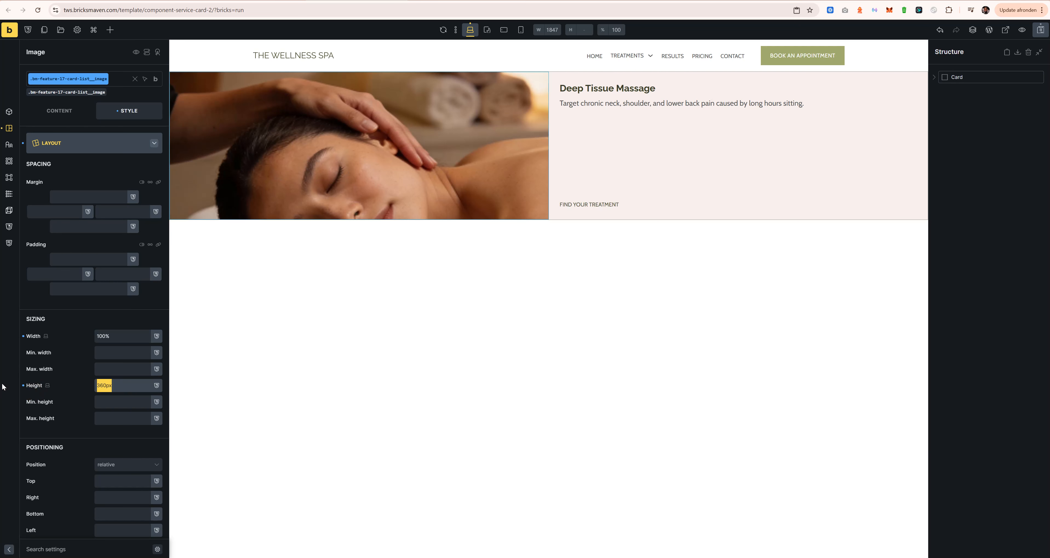
{"action": "key", "text": "BackSpace"}
{"action": "type", "text": "100%"}
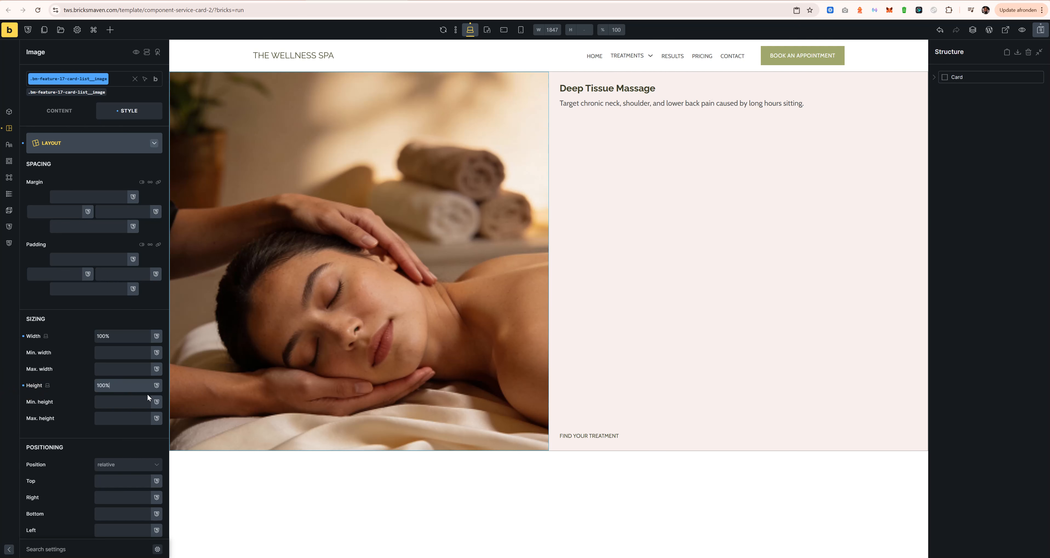
{"action": "left_click", "coordinate": [1041, 30]}
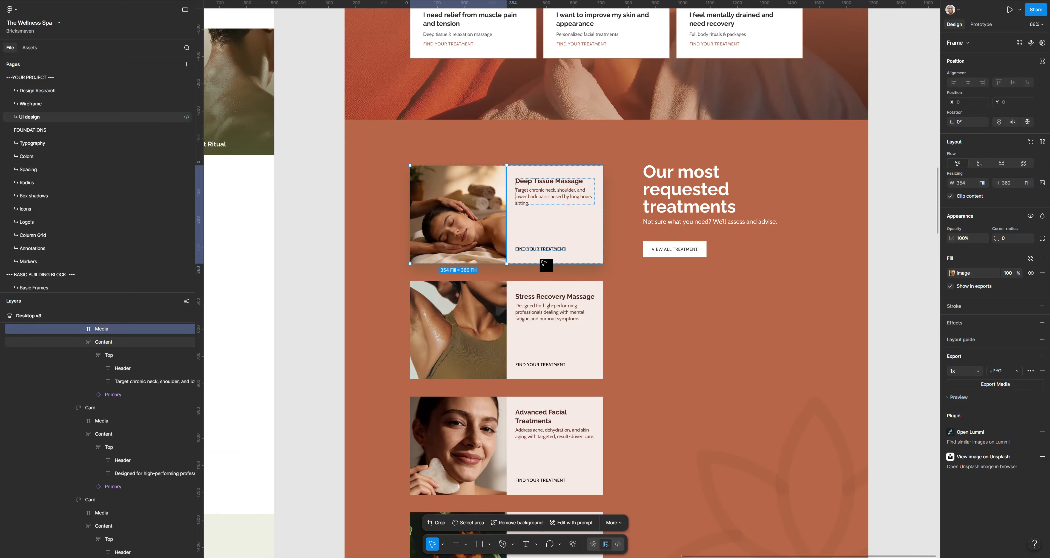
Examine the Deep Tissue Massage card's link text in the Figma design up close.
{"action": "scroll", "coordinate": [544, 265], "scroll_direction": "up", "scroll_amount": 2}
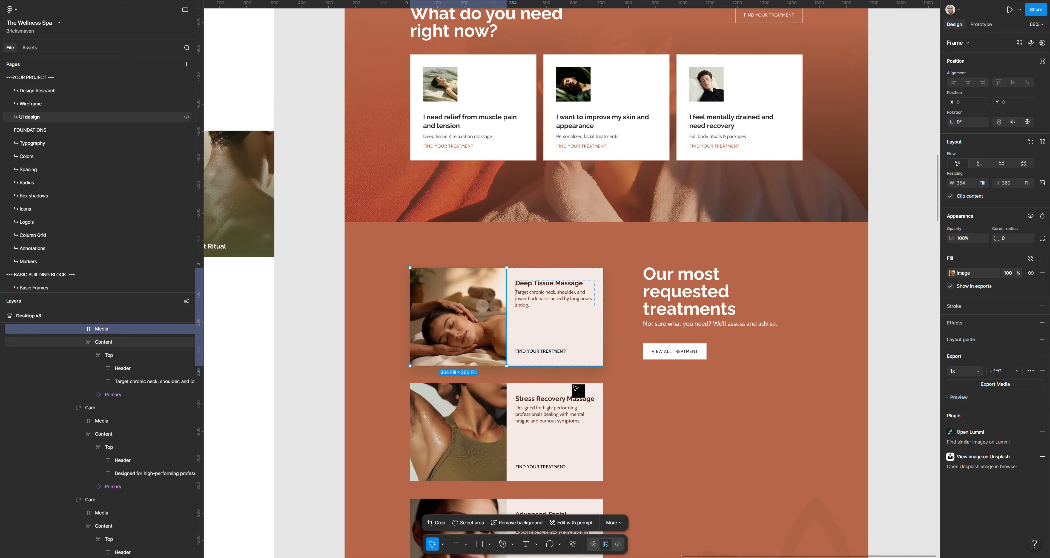
{"action": "scroll", "coordinate": [575, 422], "scroll_direction": "up", "scroll_amount": 5}
{"action": "scroll", "coordinate": [577, 390], "scroll_direction": "up", "scroll_amount": 3}
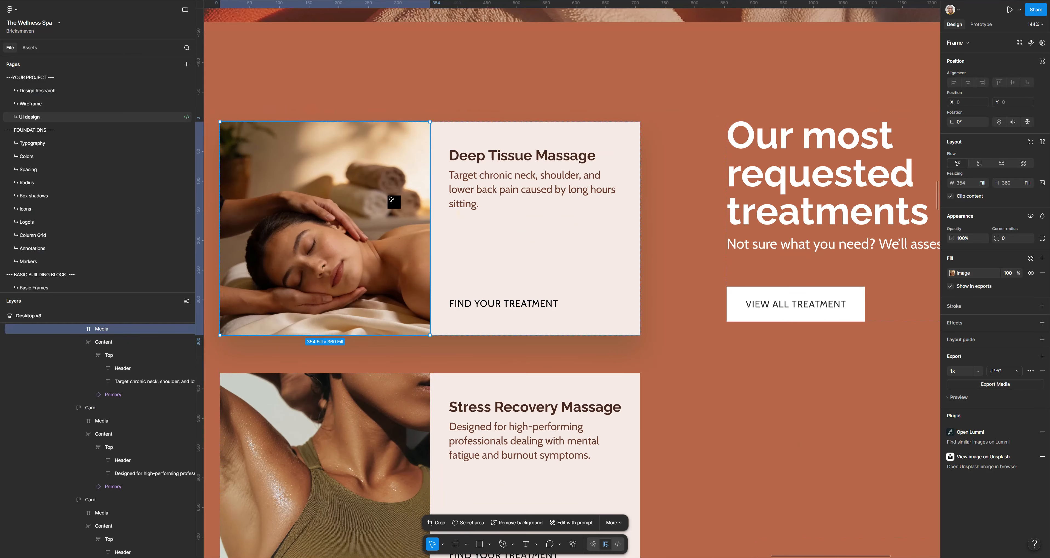
{"action": "left_click", "coordinate": [504, 304], "text": "ctrl"}
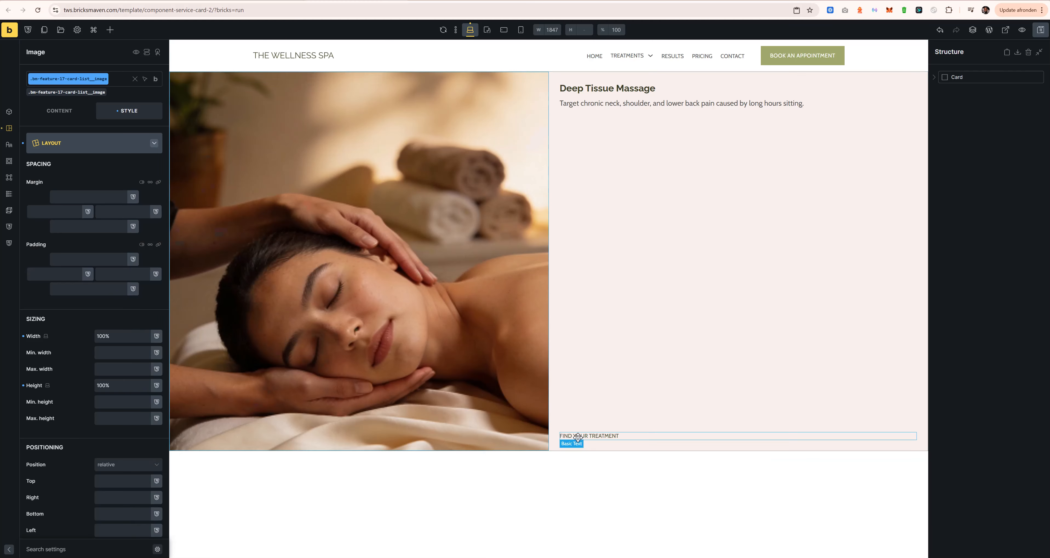
Switch to Bricks and set the text color of the card's CTA link class to var(--primary-d-9).
{"action": "left_click", "coordinate": [588, 435]}
{"action": "left_click", "coordinate": [69, 143]}
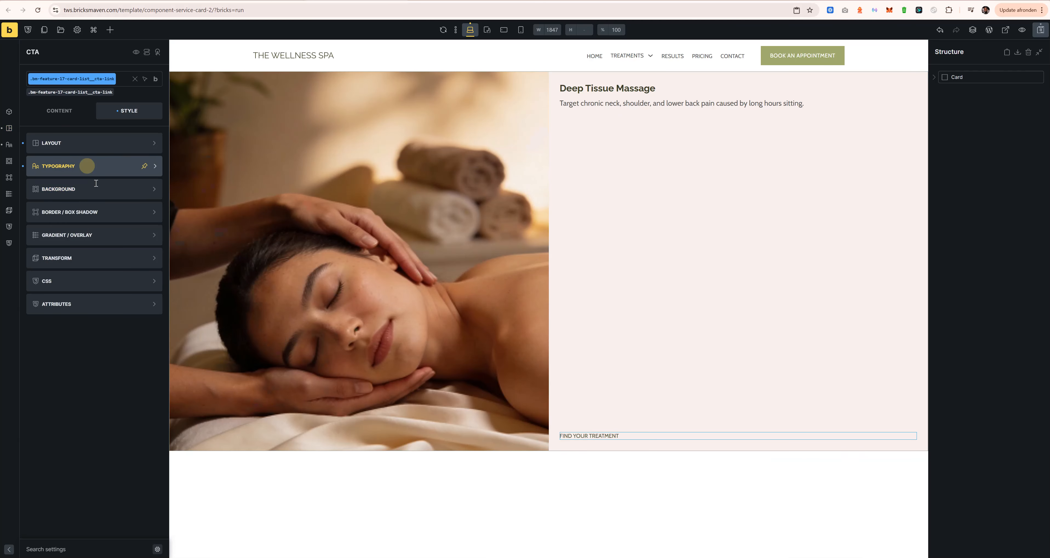
{"action": "left_click", "coordinate": [83, 165]}
{"action": "left_click", "coordinate": [157, 165]}
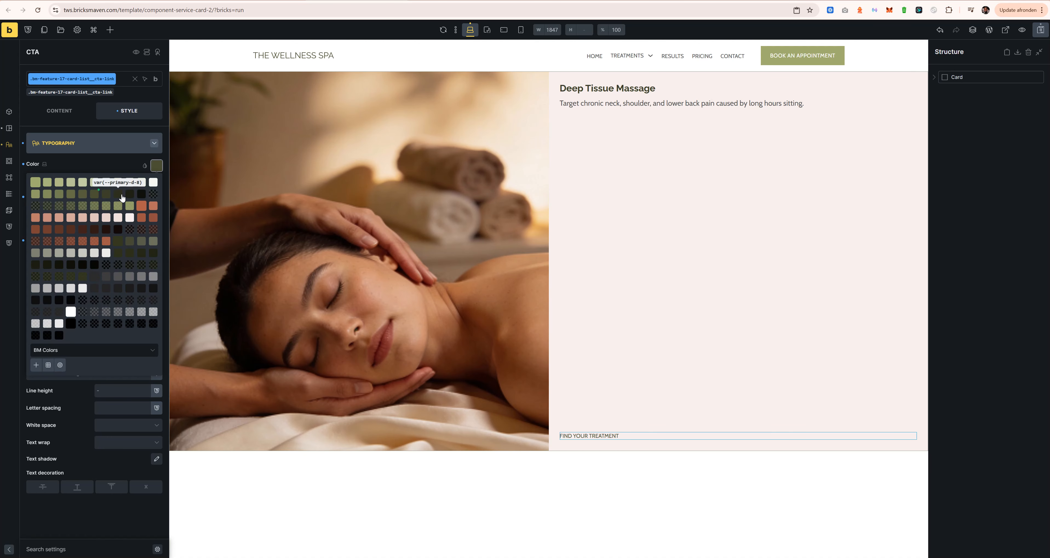
{"action": "left_click", "coordinate": [106, 194]}
{"action": "left_click", "coordinate": [1041, 29]}
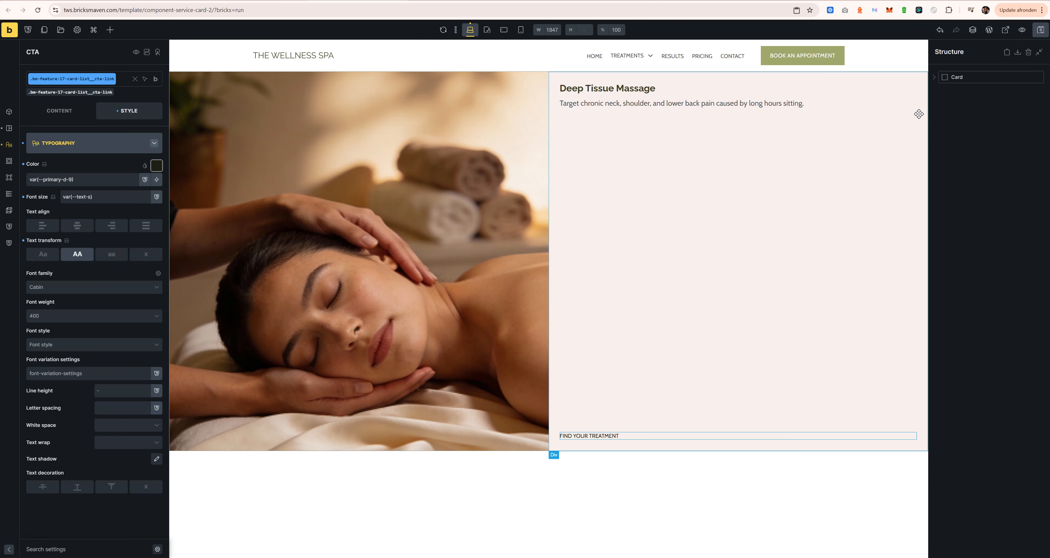
Add a root rule with transition: 0.4s ease to the custom CSS of the Card's class.
{"action": "left_click", "coordinate": [962, 77]}
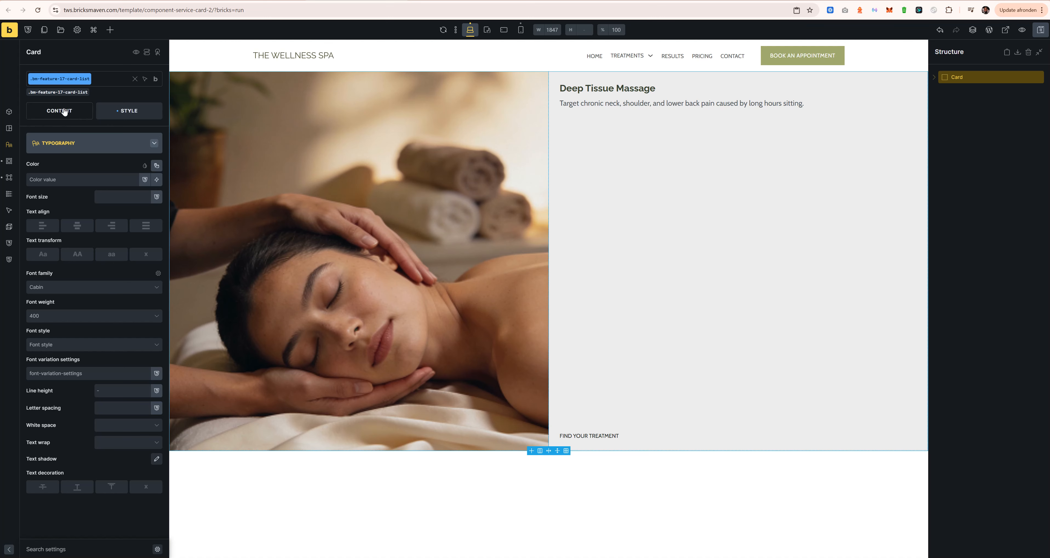
{"action": "left_click", "coordinate": [77, 143]}
{"action": "left_click", "coordinate": [64, 304]}
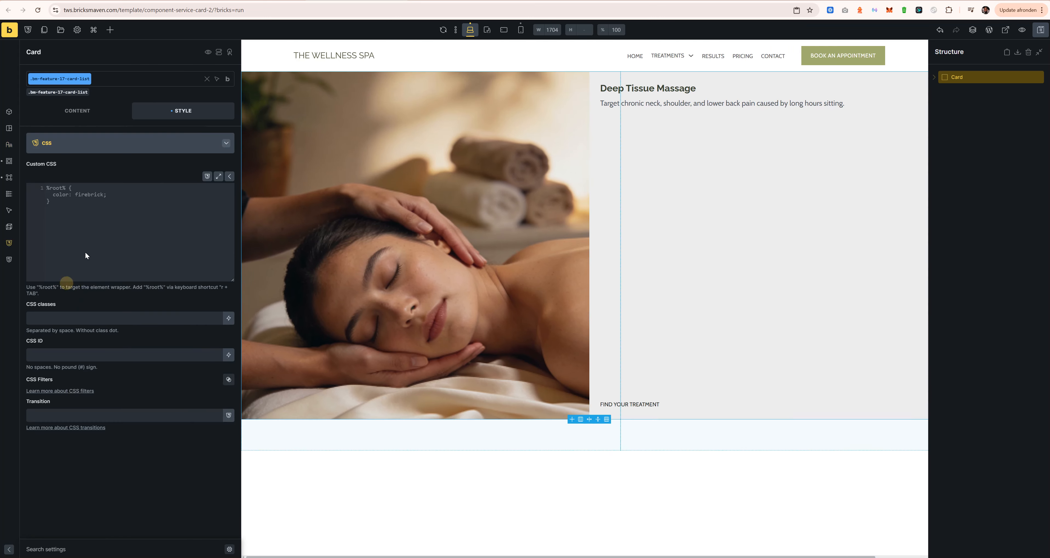
{"action": "left_click", "coordinate": [106, 212]}
{"action": "type", "text": "r"}
{"action": "key", "text": "Tab"}
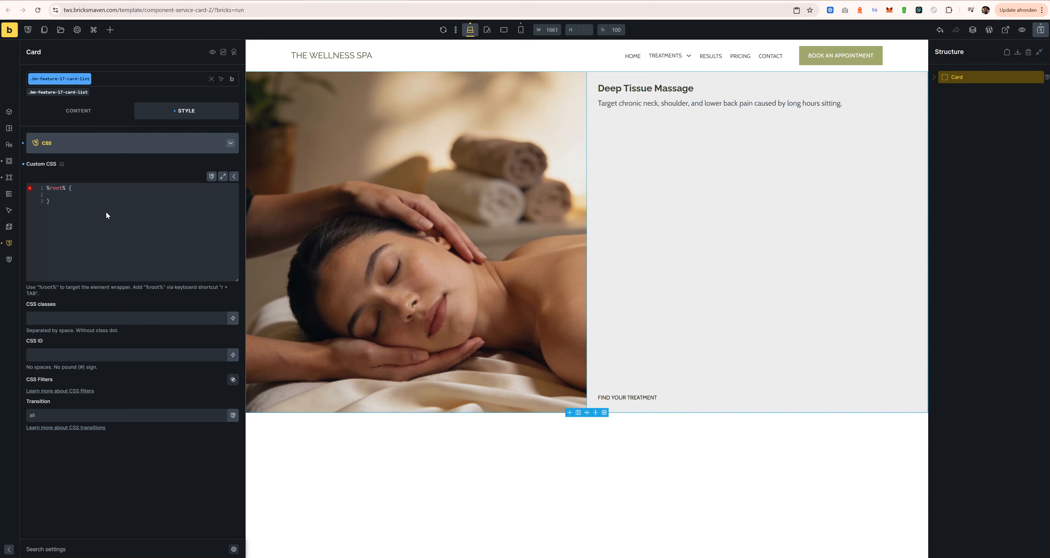
{"action": "type", "text": "transition:"}
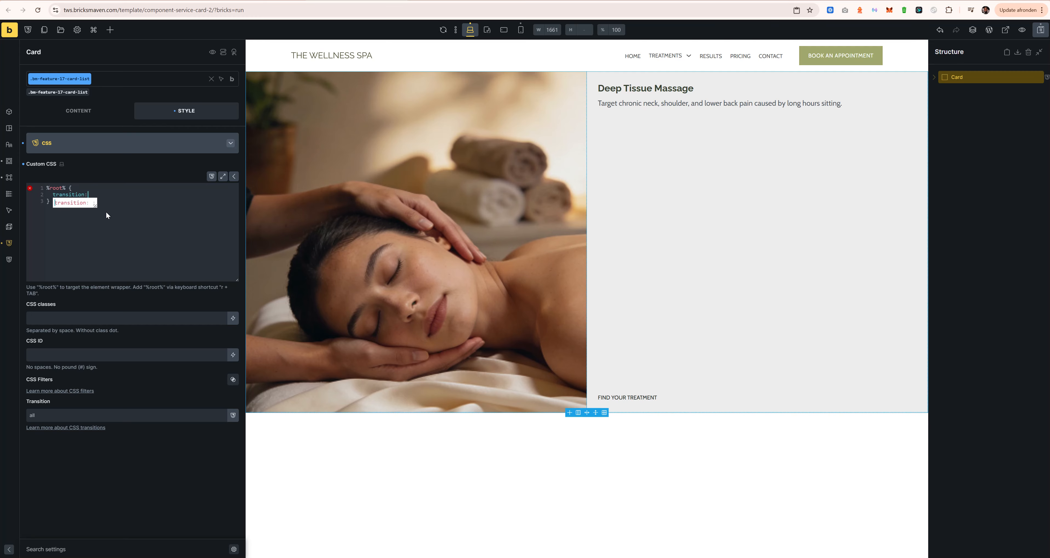
{"action": "type", "text": "0.4s ease"}
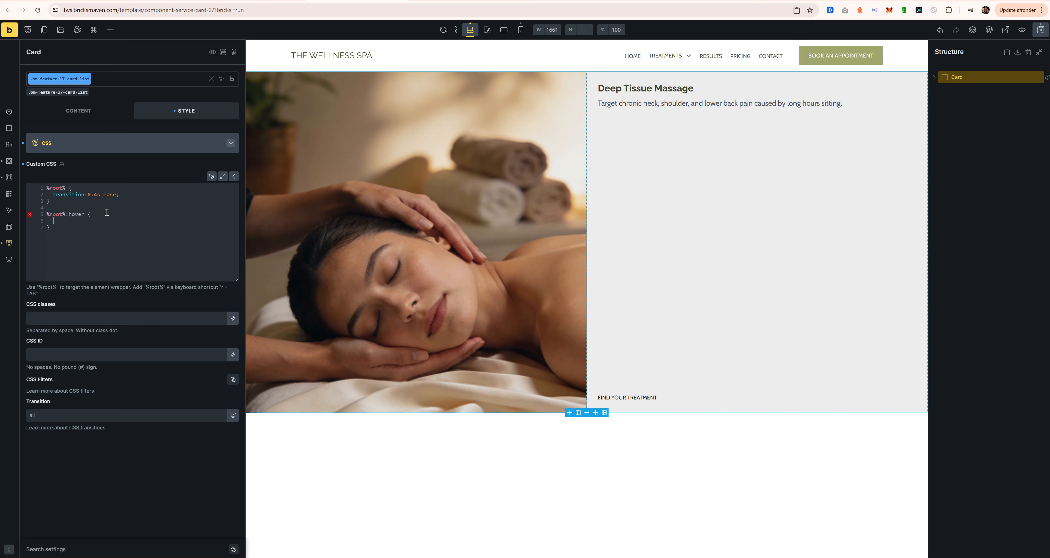
Add box-shadow: var(--box-shadow-l) to the hover rule in the card's custom CSS and save the template.
{"action": "type", "text": "box-shadow: var(--box-shadow-1);"}
{"action": "left_click", "coordinate": [1045, 32]}
{"action": "key", "text": "ctrl+s"}
Rename the Card element as Service Card 2.
{"action": "left_click", "coordinate": [959, 76]}
{"action": "type", "text": "Service"}
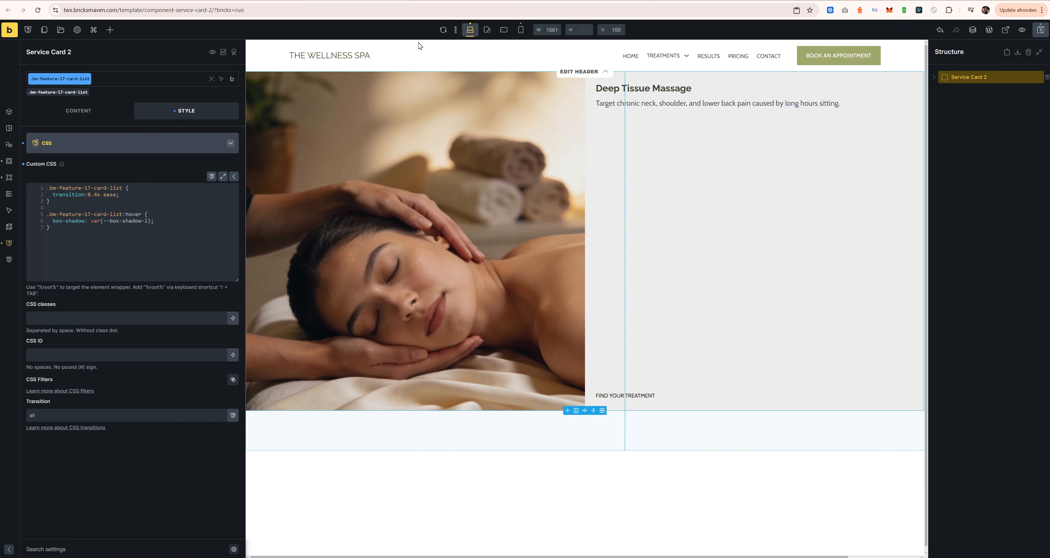
Check the card's layout at the mobile portrait, mobile landscape, tablet and desktop breakpoints.
{"action": "left_click", "coordinate": [521, 29]}
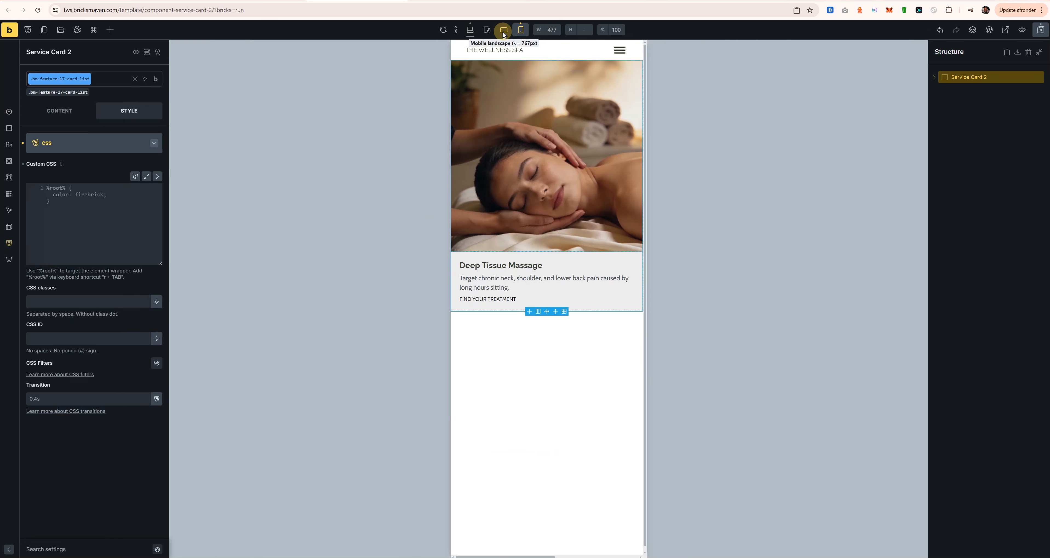
{"action": "left_click", "coordinate": [503, 31]}
{"action": "left_click", "coordinate": [487, 29]}
{"action": "left_click", "coordinate": [470, 30]}
{"action": "left_click", "coordinate": [517, 28]}
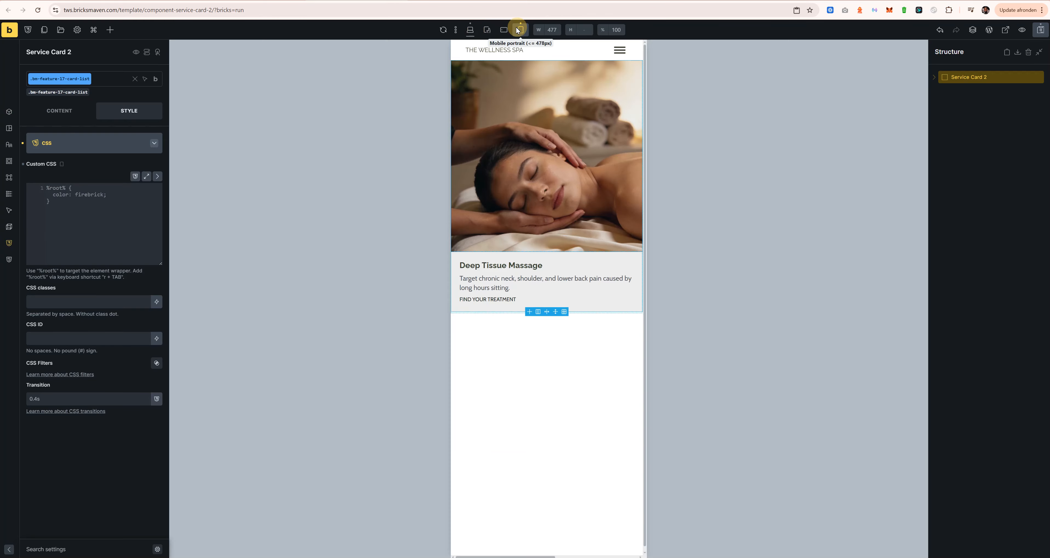
{"action": "left_click", "coordinate": [500, 34]}
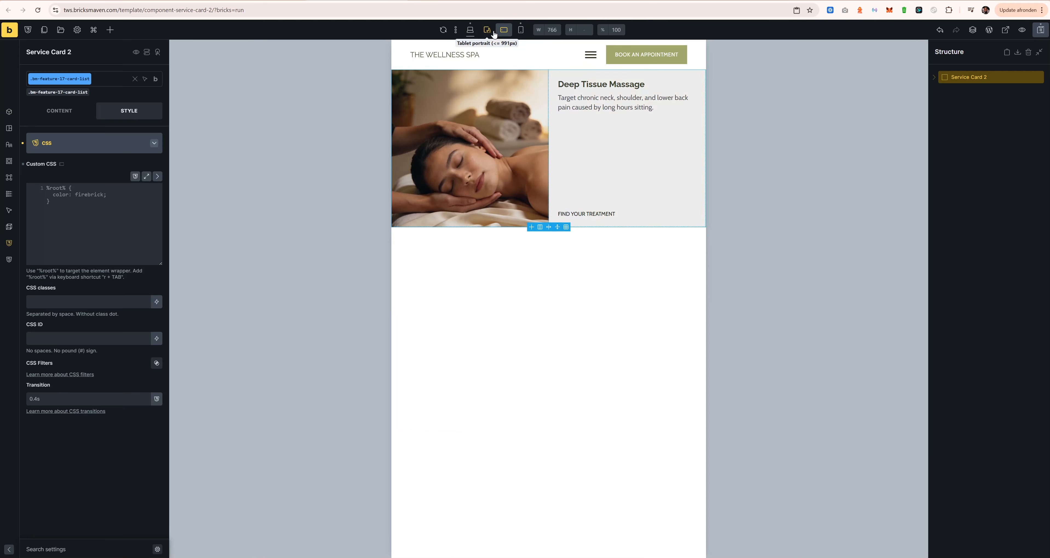
At the mobile portrait breakpoint, set the aspect ratio of the Image's class to 6/4.
{"action": "left_click", "coordinate": [521, 31]}
{"action": "left_click", "coordinate": [934, 77]}
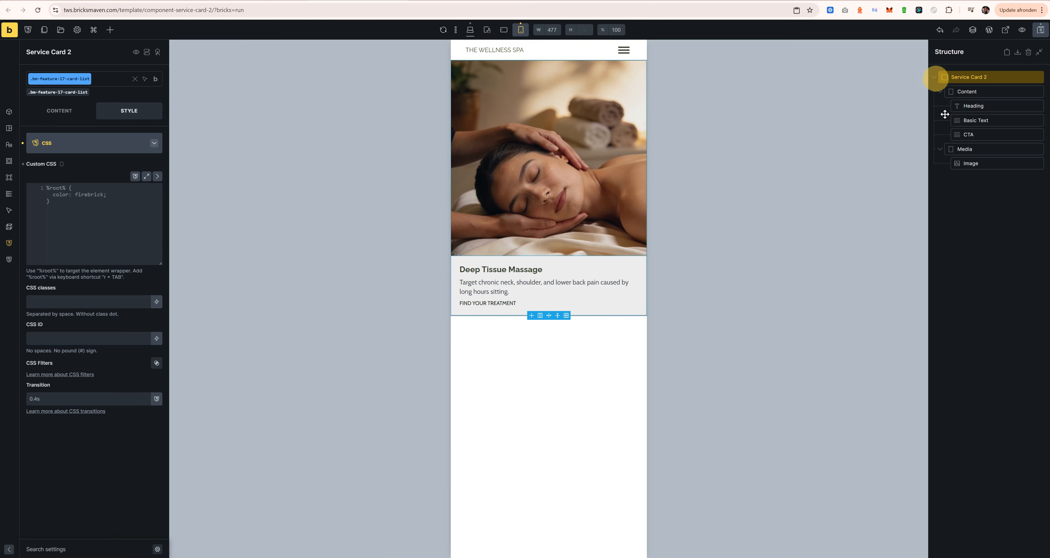
{"action": "left_click", "coordinate": [956, 163]}
{"action": "left_click", "coordinate": [81, 110]}
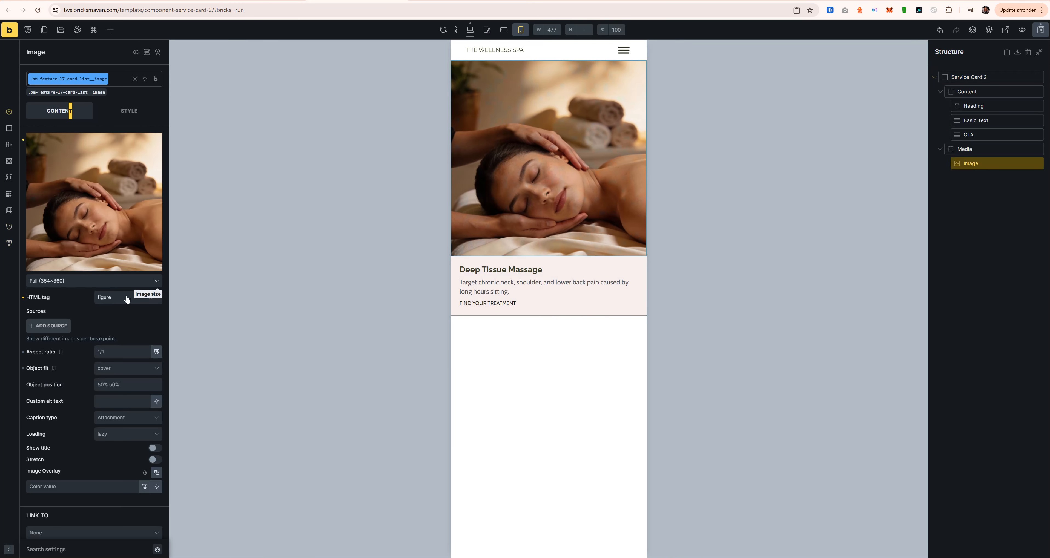
{"action": "left_click", "coordinate": [123, 349]}
{"action": "type", "text": "6"}
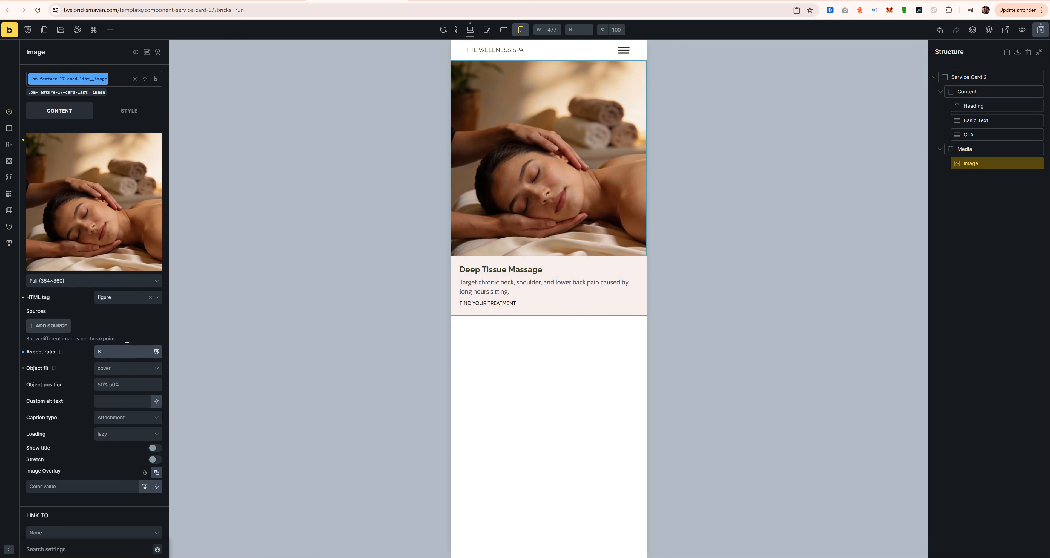
{"action": "type", "text": "/4"}
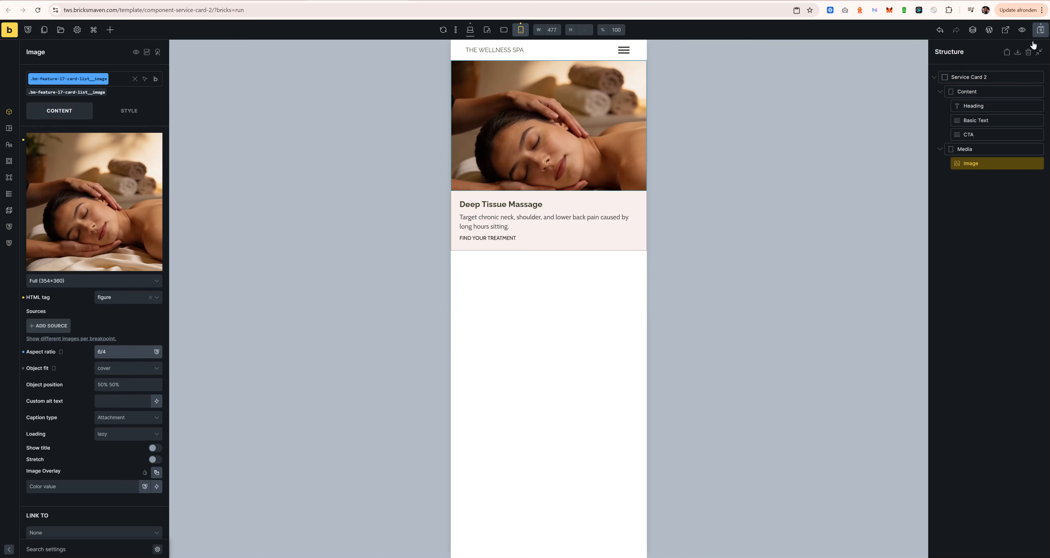
Try aspect ratios of 16/8 and 16/9 on the image class at the mobile portrait breakpoint.
{"action": "left_click", "coordinate": [22, 352]}
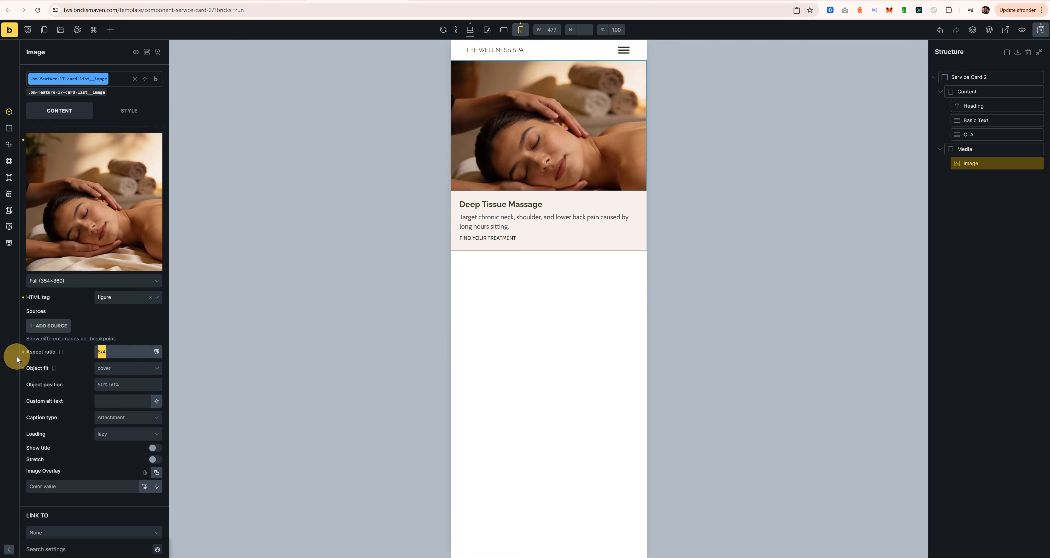
{"action": "type", "text": "6/8"}
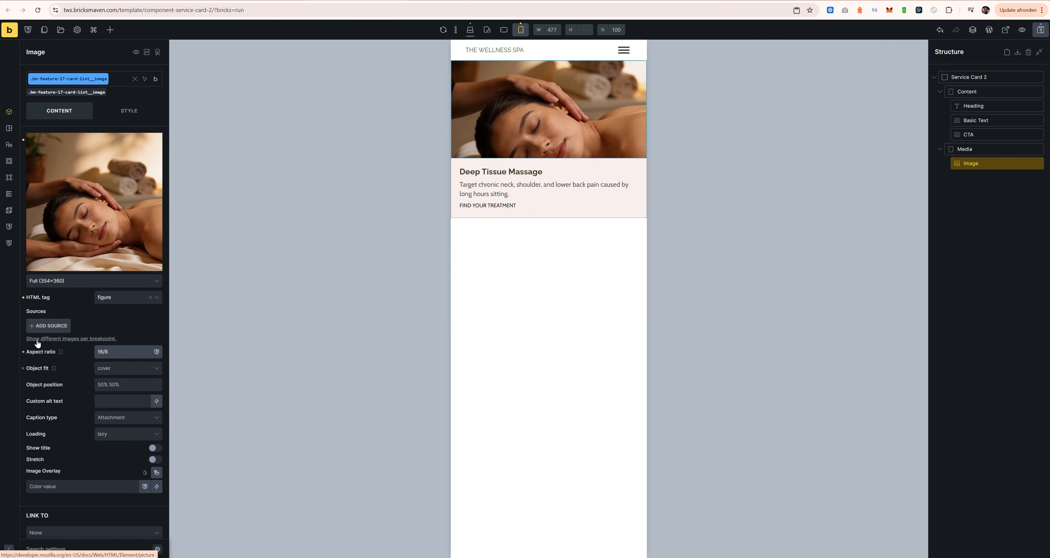
{"action": "key", "text": "ctrl+a"}
{"action": "key", "text": "Right"}
{"action": "key", "text": "BackSpace"}
{"action": "type", "text": "9"}
{"action": "key", "text": "ctrl+a"}
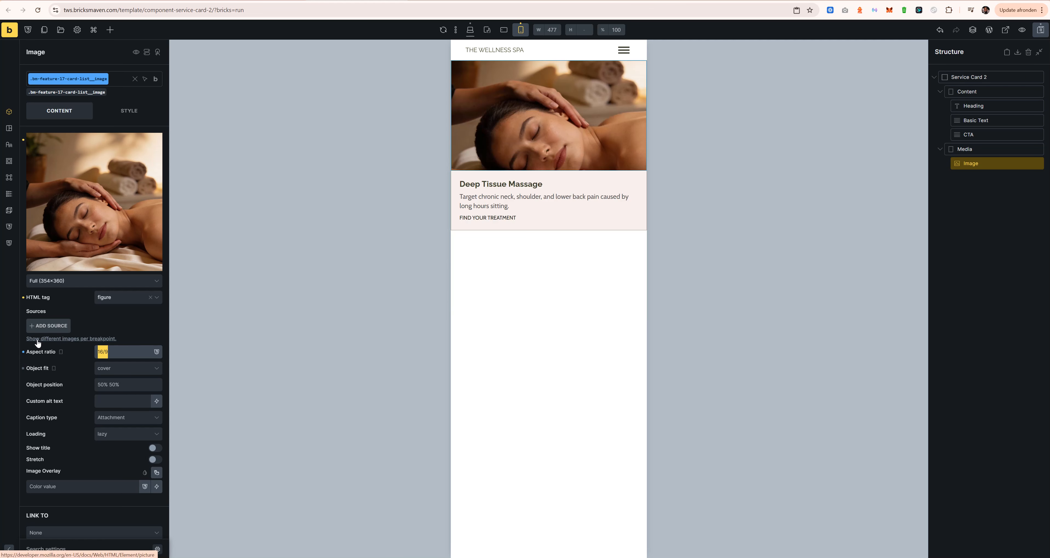
Set the image class's mobile portrait aspect ratio back to 6/4, then save the template in the desktop view.
{"action": "type", "text": "6/4"}
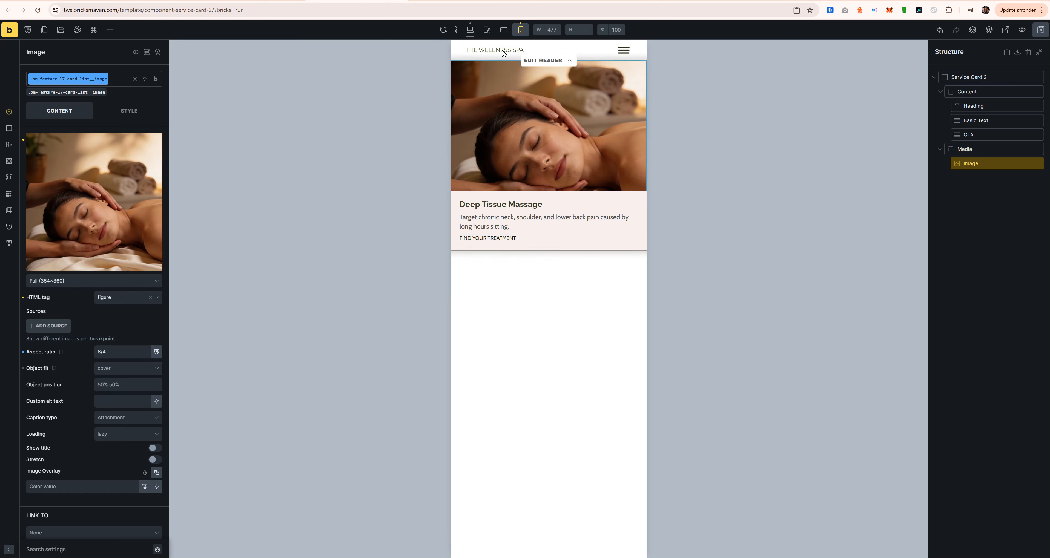
{"action": "left_click", "coordinate": [470, 33]}
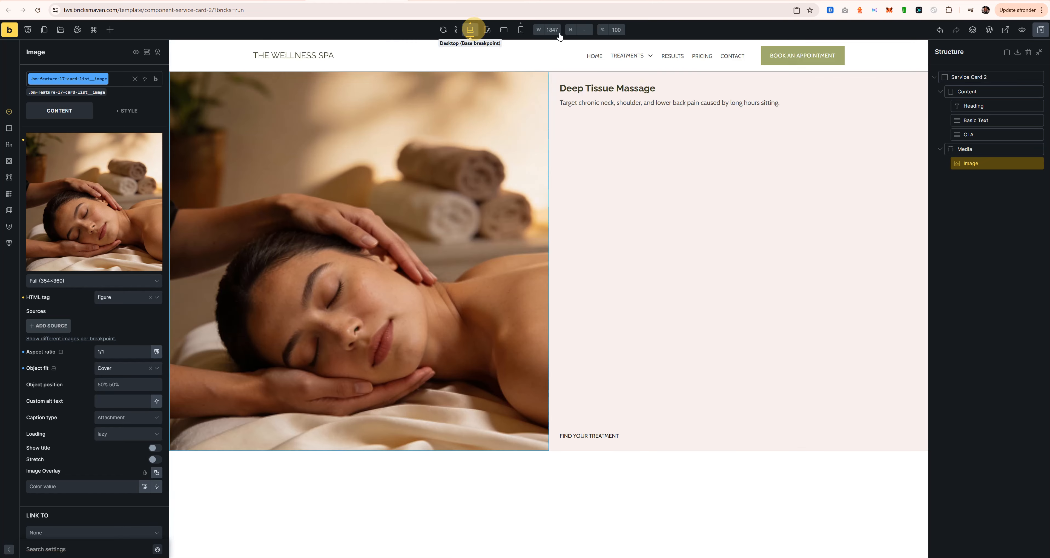
{"action": "key", "text": "ctrl+s"}
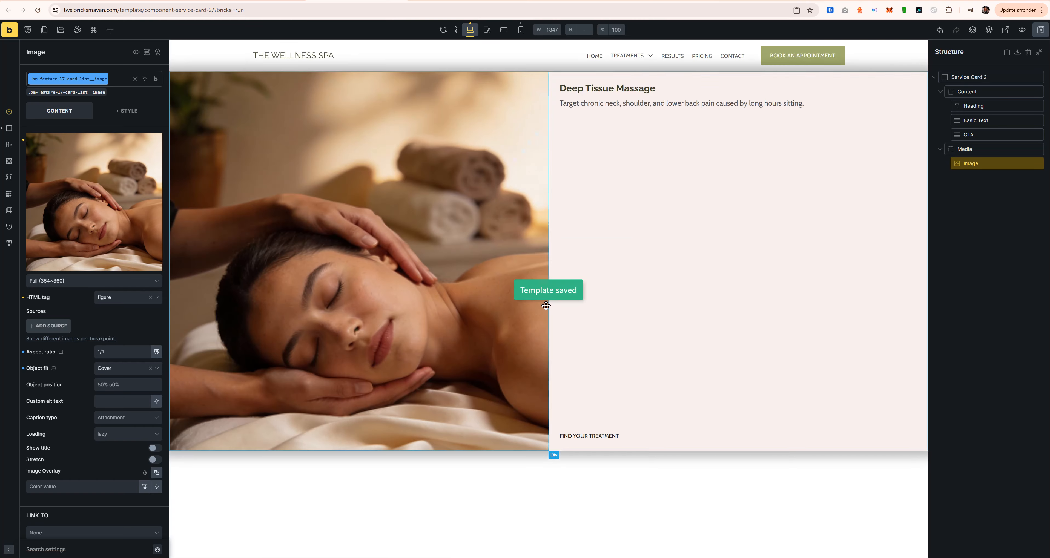
Save the Service Card 2 element as a component with the same name and assign it a category.
{"action": "right_click", "coordinate": [981, 77]}
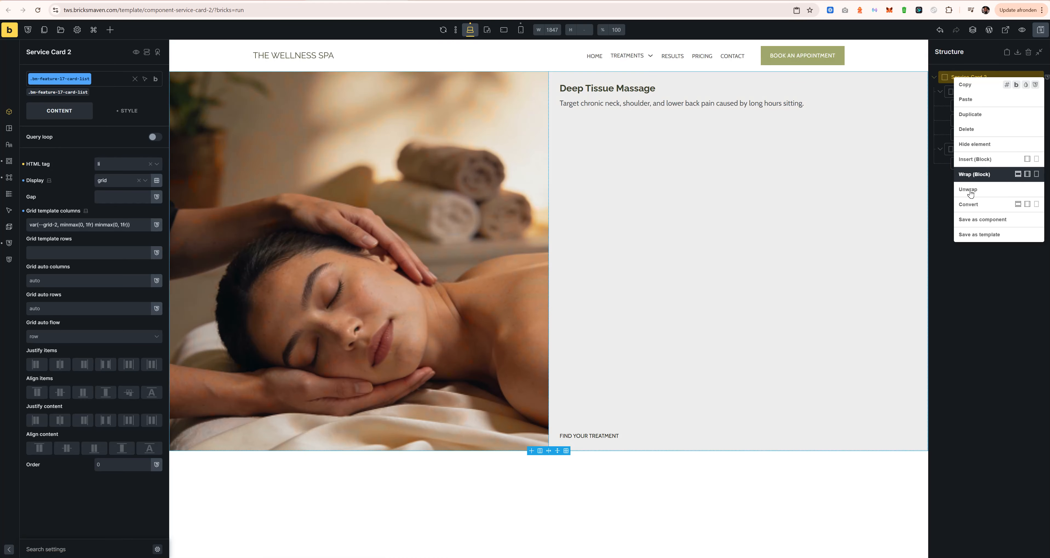
{"action": "left_click", "coordinate": [982, 223]}
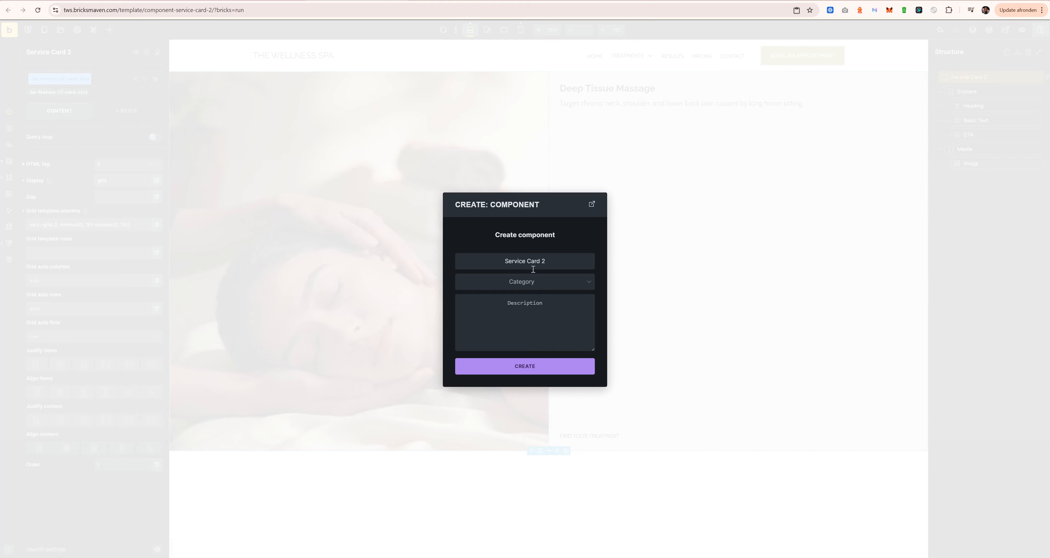
{"action": "left_click", "coordinate": [539, 281]}
{"action": "left_click", "coordinate": [488, 325]}
{"action": "left_click", "coordinate": [528, 367]}
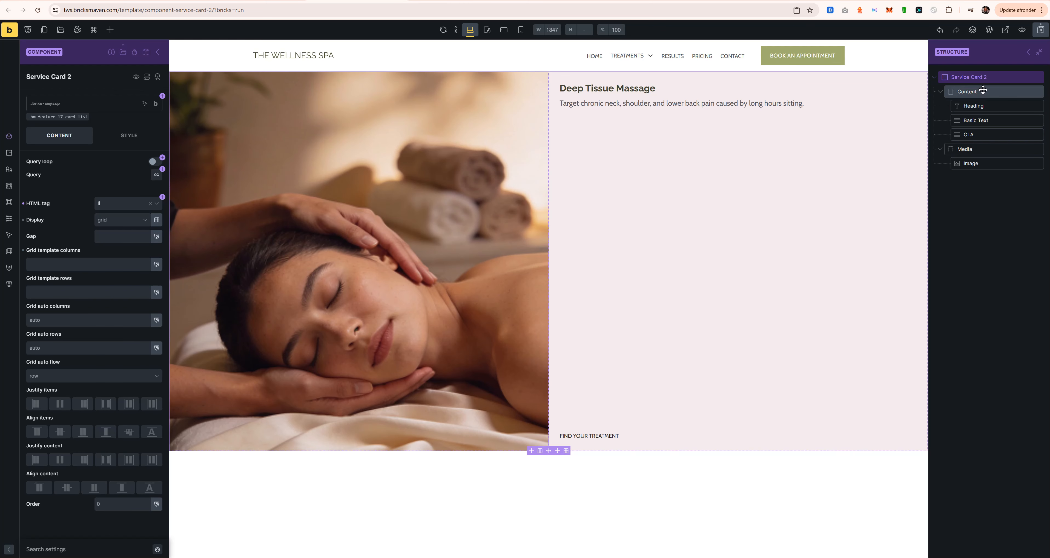
Connect the Heading's text to a new Text property named Heading with the default Deep Tissue Massage.
{"action": "left_click", "coordinate": [983, 106]}
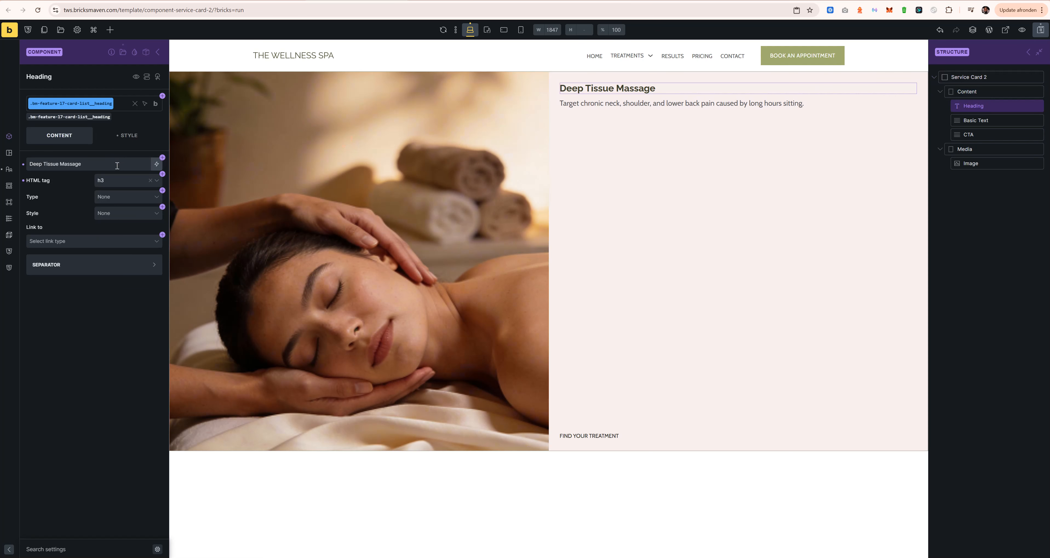
{"action": "left_click", "coordinate": [117, 166]}
{"action": "left_click", "coordinate": [157, 164]}
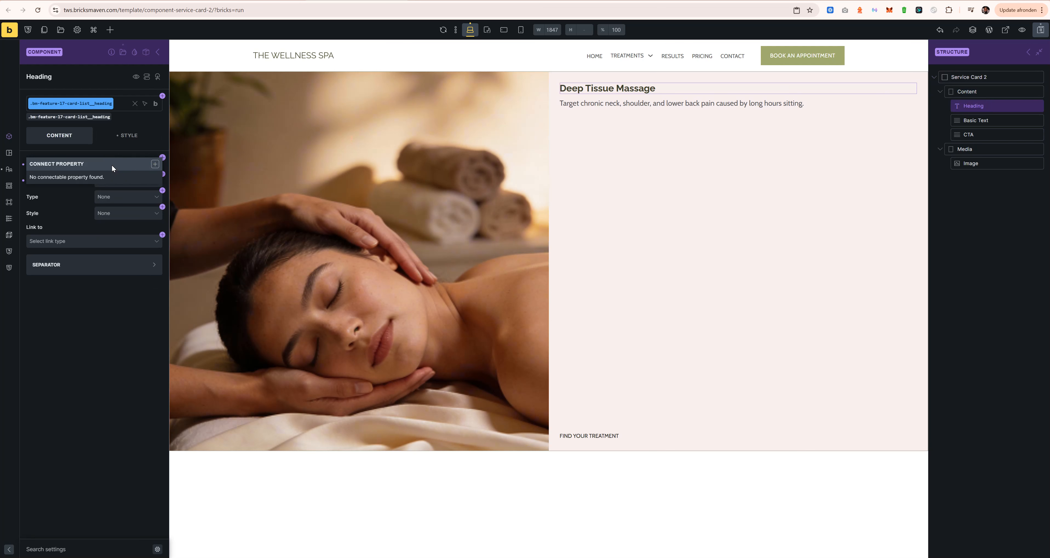
{"action": "left_click", "coordinate": [154, 164]}
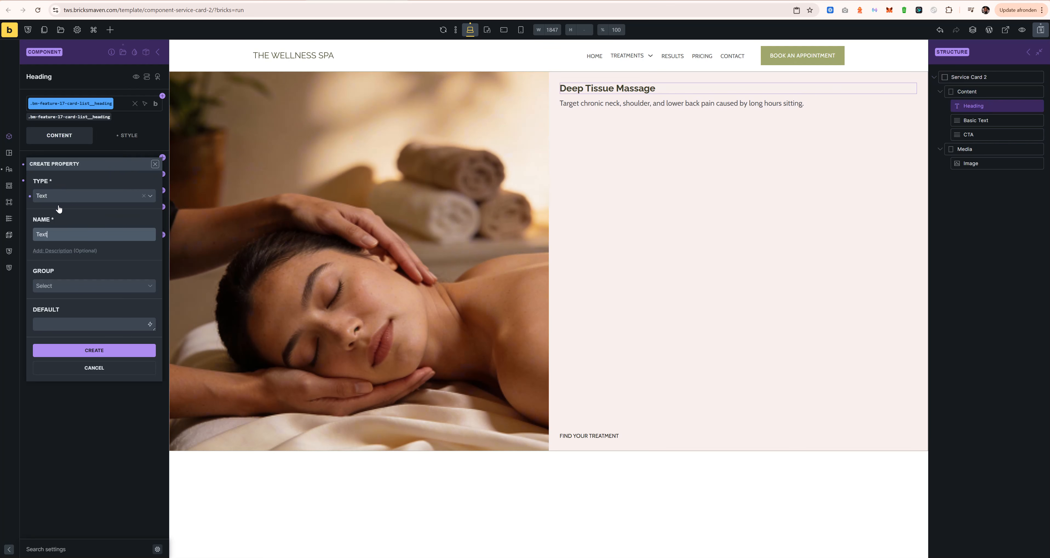
{"action": "double_click", "coordinate": [62, 233]}
{"action": "type", "text": "Head"}
{"action": "left_click", "coordinate": [79, 324]}
{"action": "type", "text": "Deep Tissue Massage"}
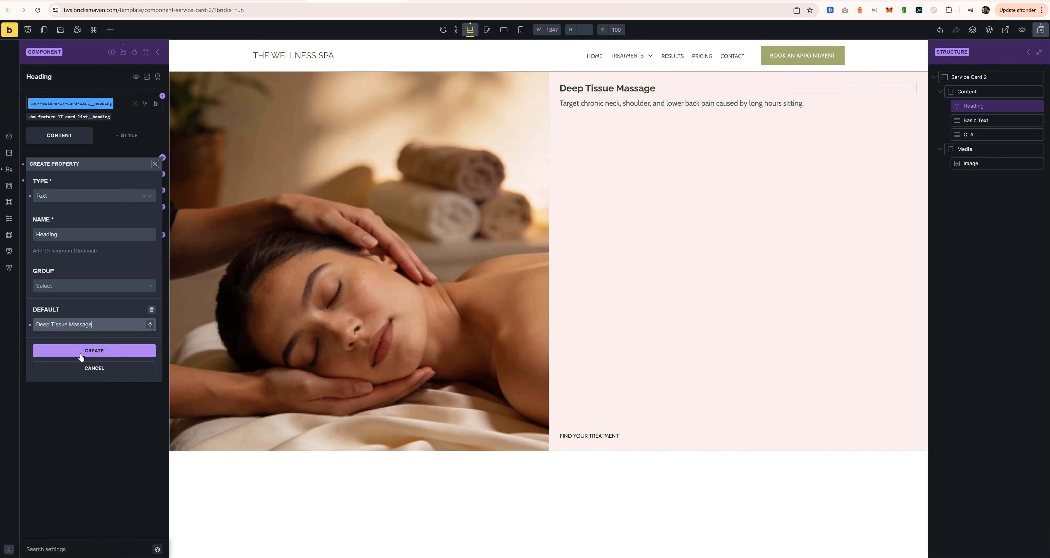
{"action": "left_click", "coordinate": [96, 359]}
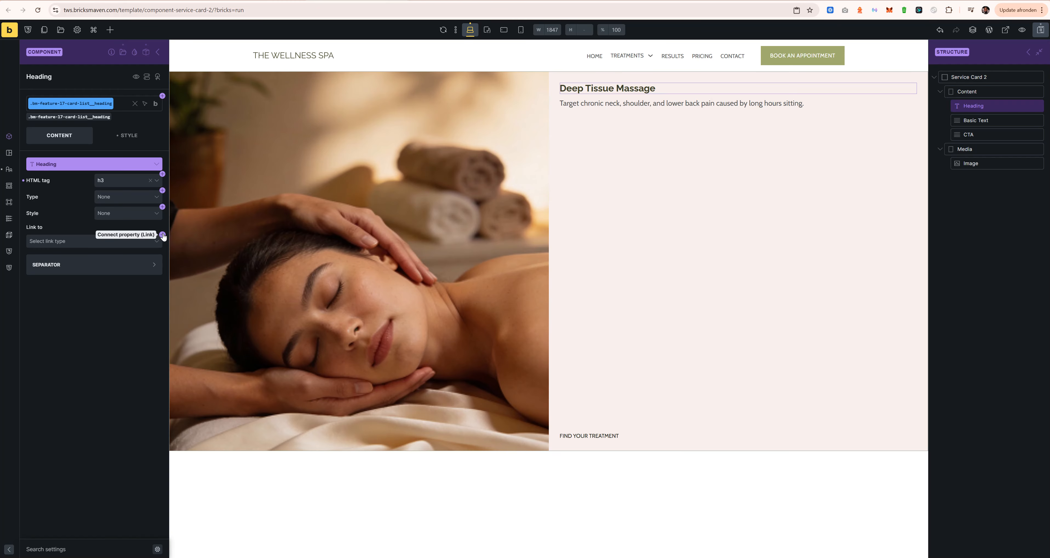
Connect the Heading's link to a new Link property named Heading link, leaving its group and default unset.
{"action": "left_click", "coordinate": [163, 235]}
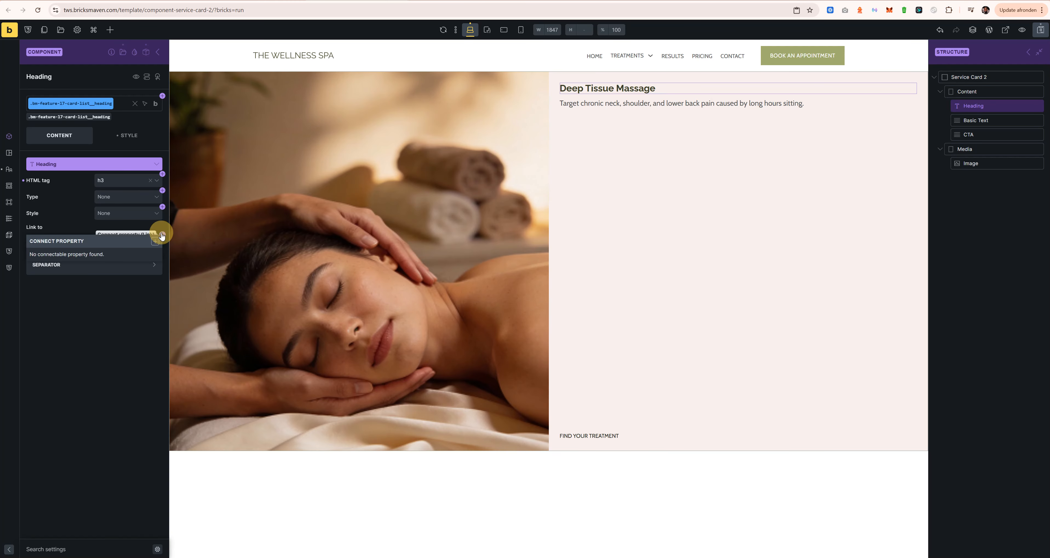
{"action": "left_click", "coordinate": [122, 250]}
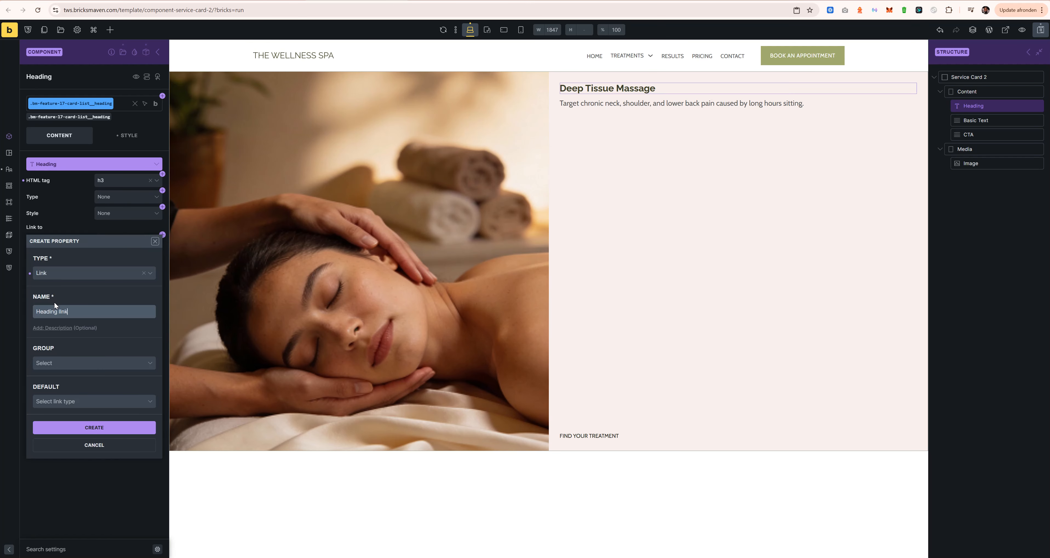
{"action": "left_click", "coordinate": [62, 363]}
{"action": "left_click", "coordinate": [68, 349]}
{"action": "left_click", "coordinate": [65, 400]}
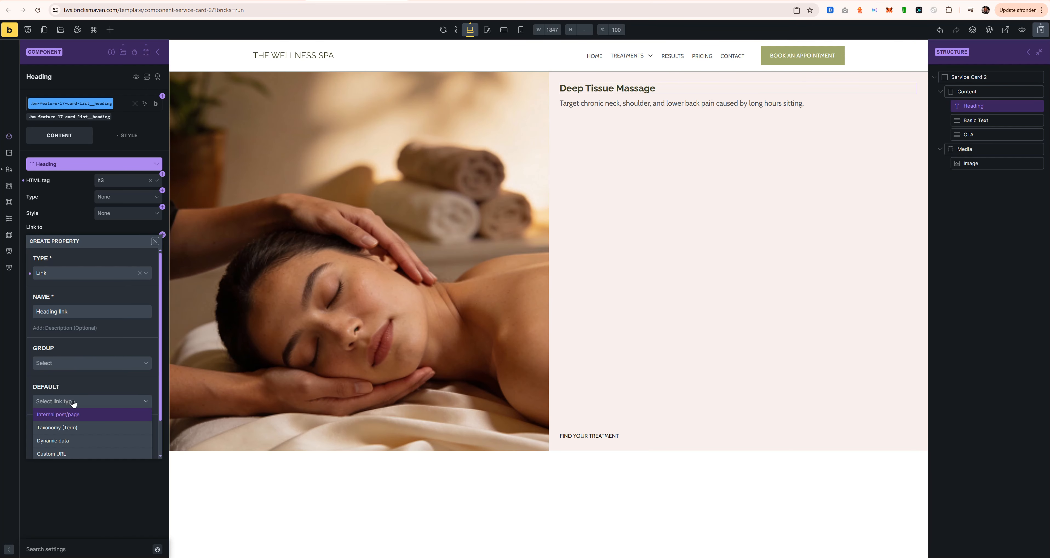
{"action": "left_click", "coordinate": [82, 408]}
{"action": "left_click", "coordinate": [81, 428]}
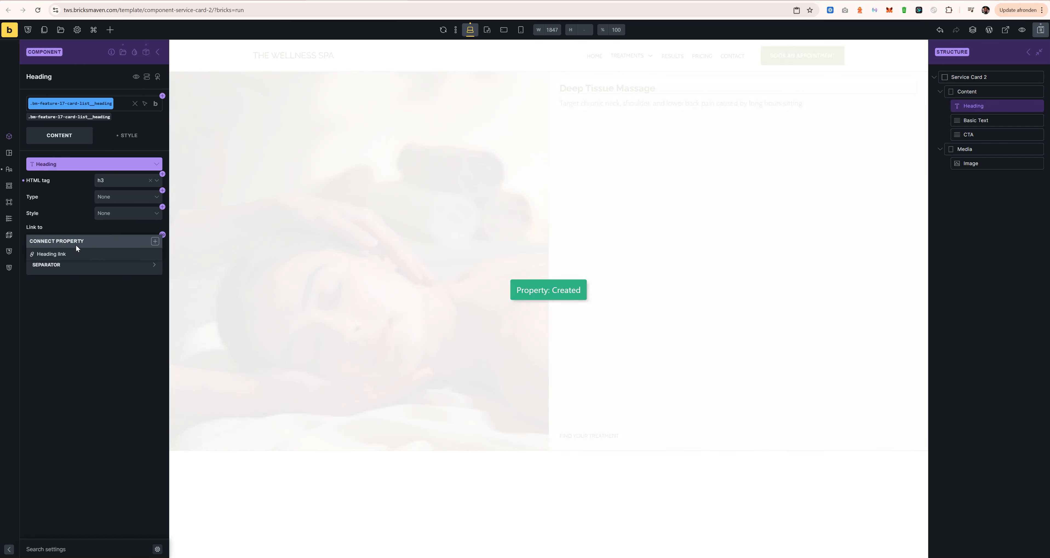
{"action": "left_click", "coordinate": [104, 269]}
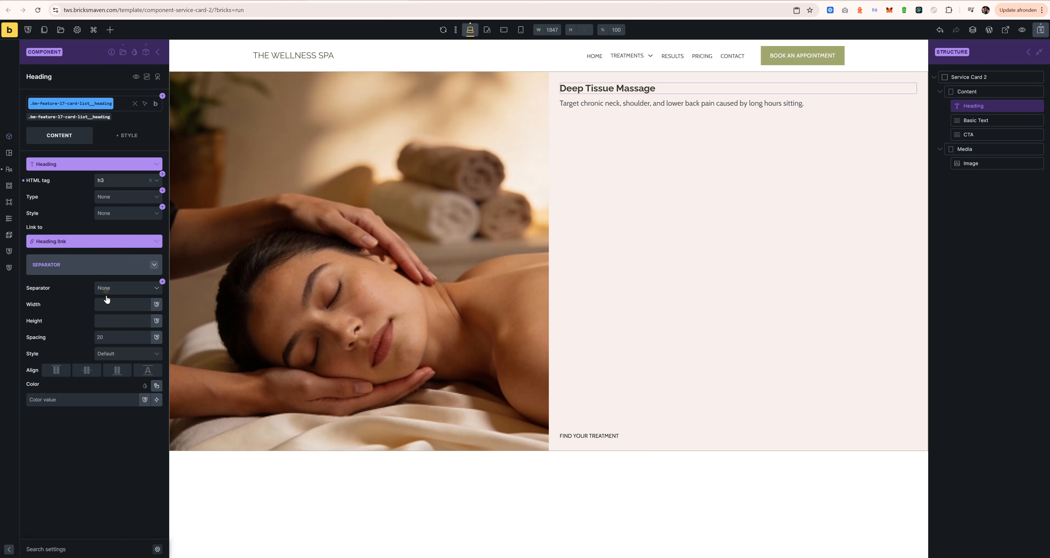
{"action": "left_click", "coordinate": [108, 259]}
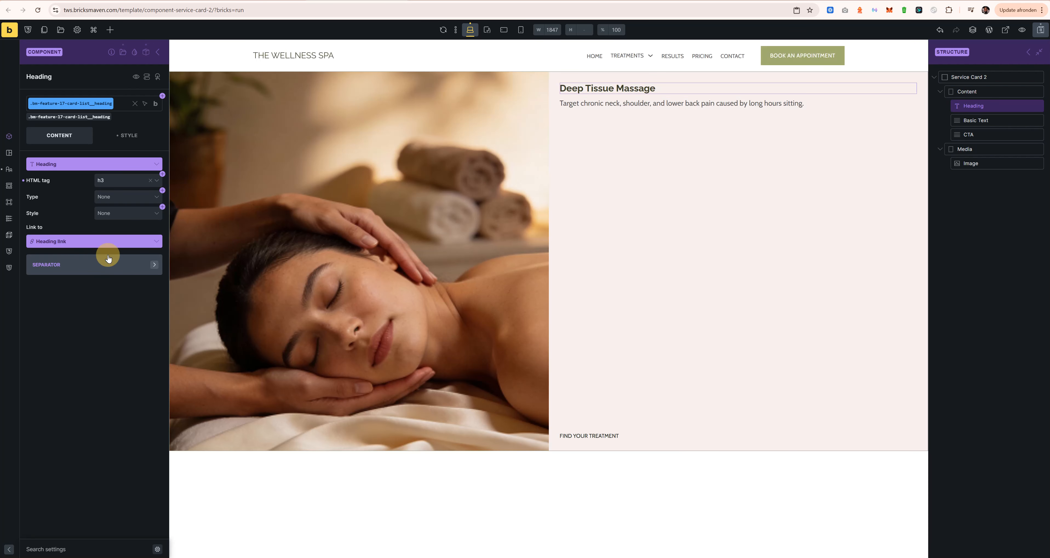
Create a Text property named Description Text from Basic Text, defaulting to "Target chronic neck, shoulder, and lower back pain caused by long hours sitting.".
{"action": "left_click", "coordinate": [1001, 120]}
{"action": "left_click", "coordinate": [122, 169]}
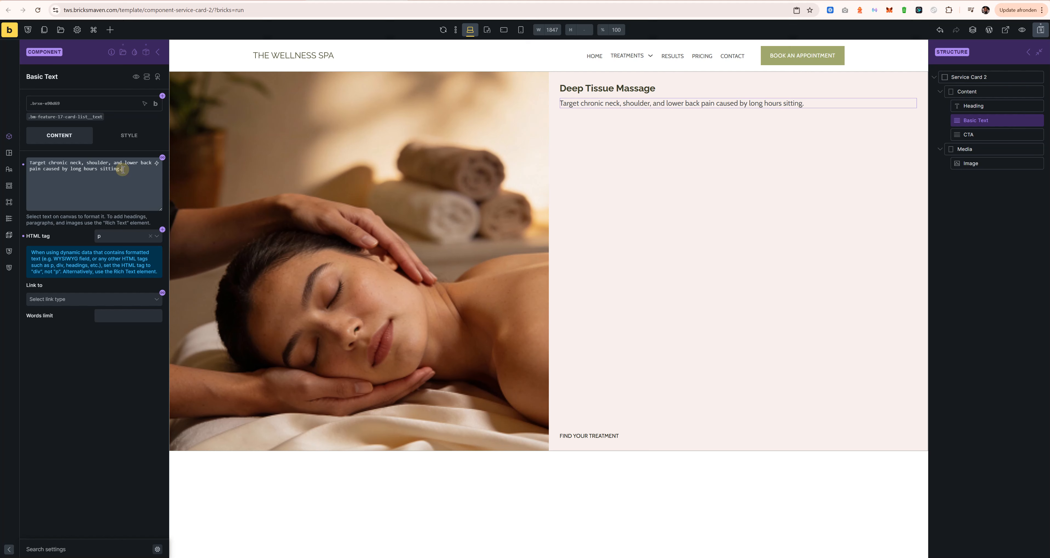
{"action": "left_click", "coordinate": [162, 158]}
{"action": "left_click", "coordinate": [156, 165]}
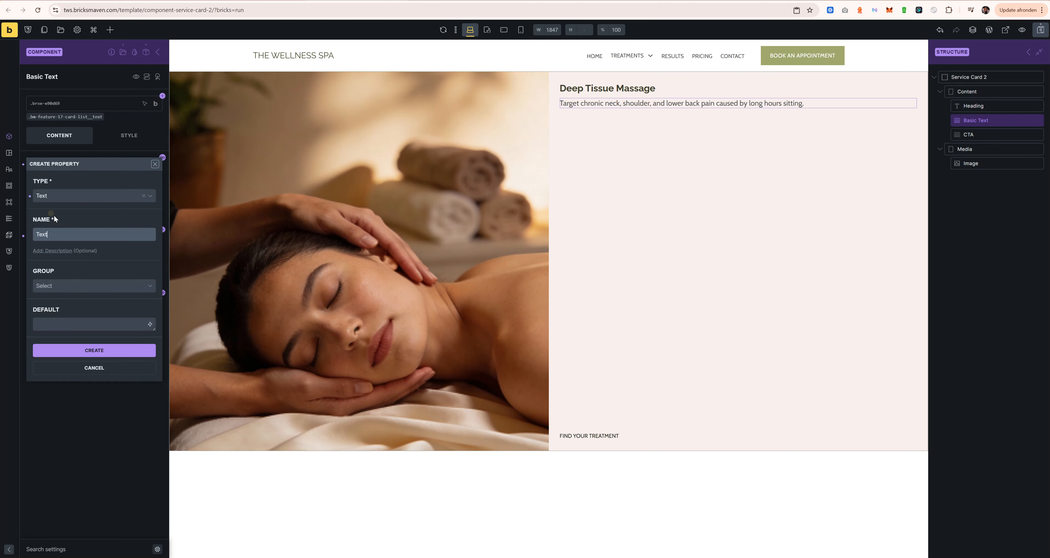
{"action": "double_click", "coordinate": [76, 240]}
{"action": "type", "text": "Description"}
{"action": "left_click", "coordinate": [82, 326]}
{"action": "type", "text": "Target chronic neck, shoulder, and lower back pain caused by long hours sitting."}
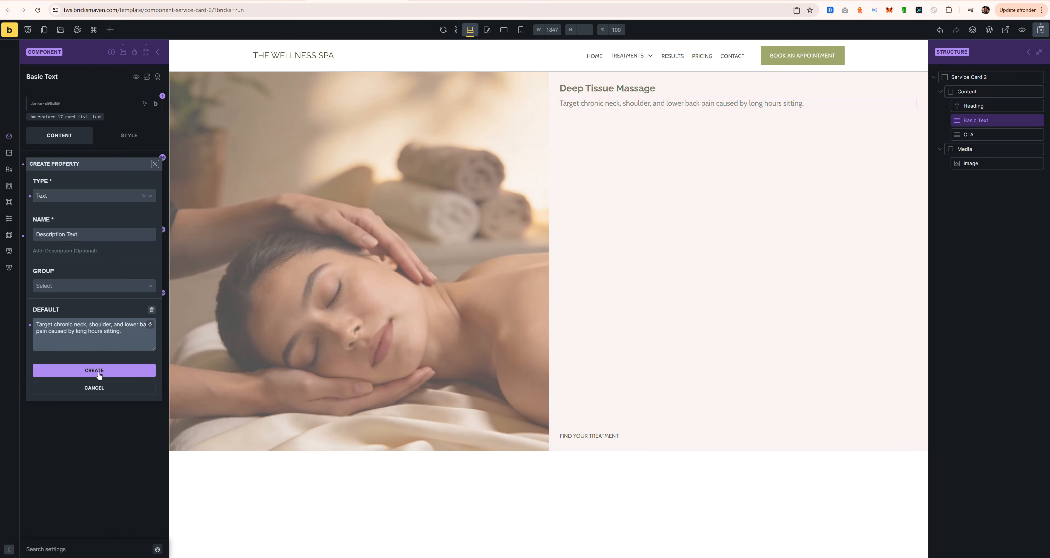
{"action": "left_click", "coordinate": [99, 374]}
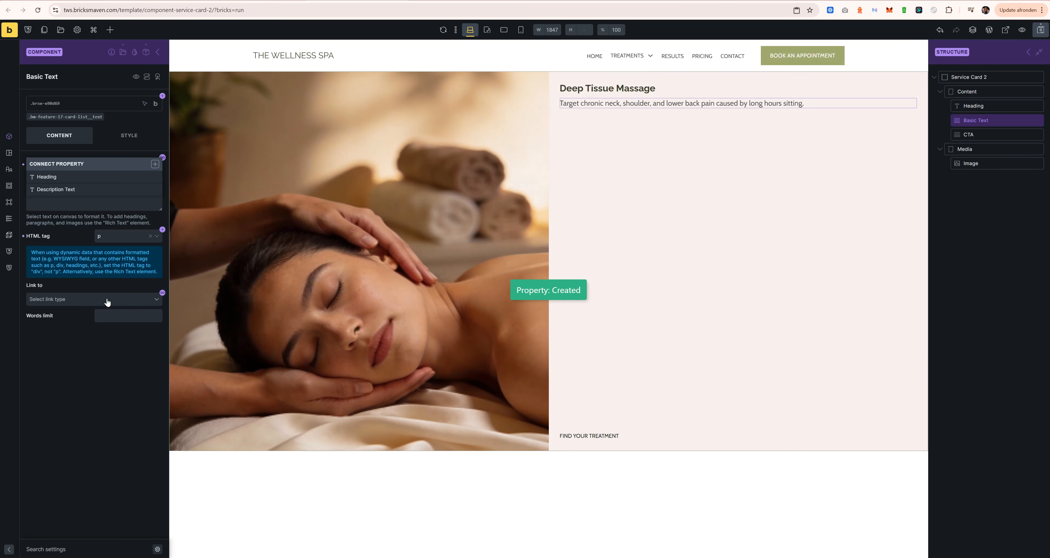
Connect the CTA's text to a new Text property named CTA Text with the default Find your treatment.
{"action": "left_click", "coordinate": [969, 136]}
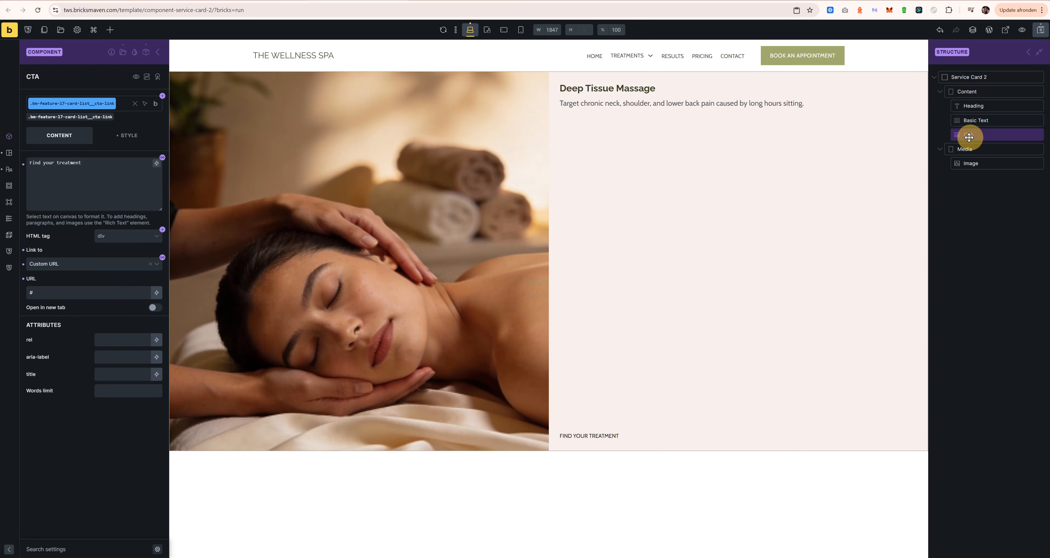
{"action": "triple_click", "coordinate": [111, 170]}
{"action": "key", "text": "ctrl+c"}
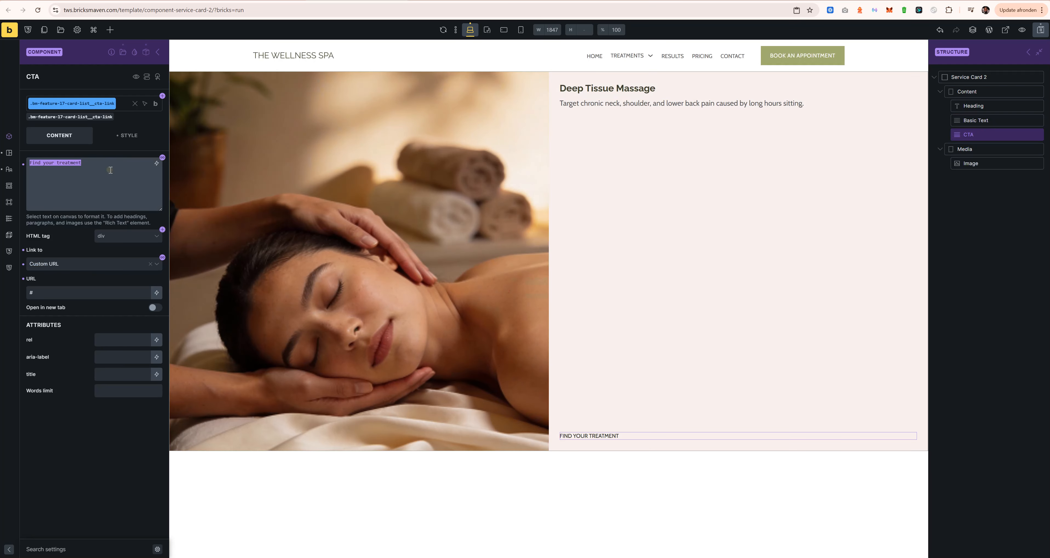
{"action": "left_click", "coordinate": [162, 158]}
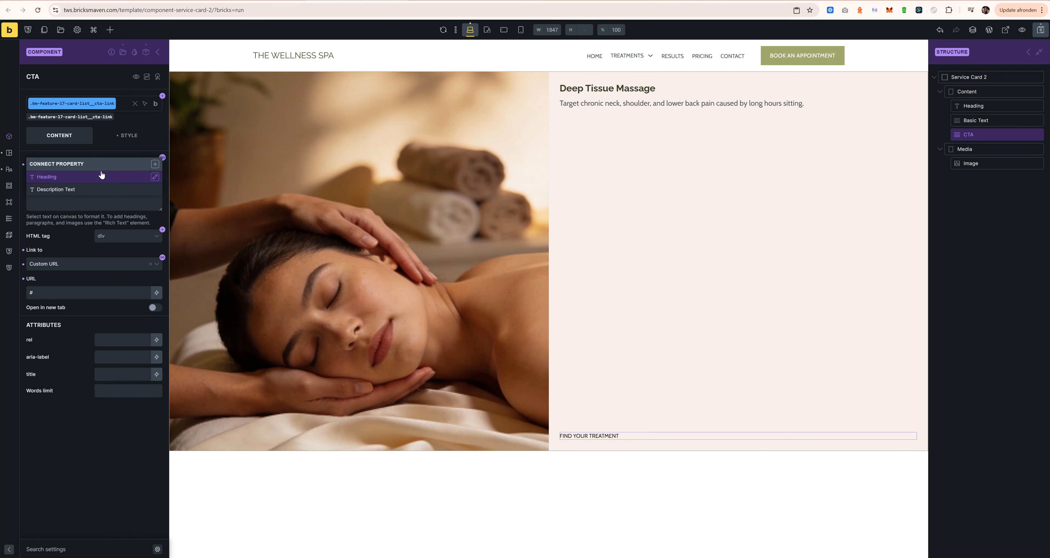
{"action": "left_click", "coordinate": [155, 164]}
{"action": "double_click", "coordinate": [42, 236]}
{"action": "type", "text": "CTA Text"}
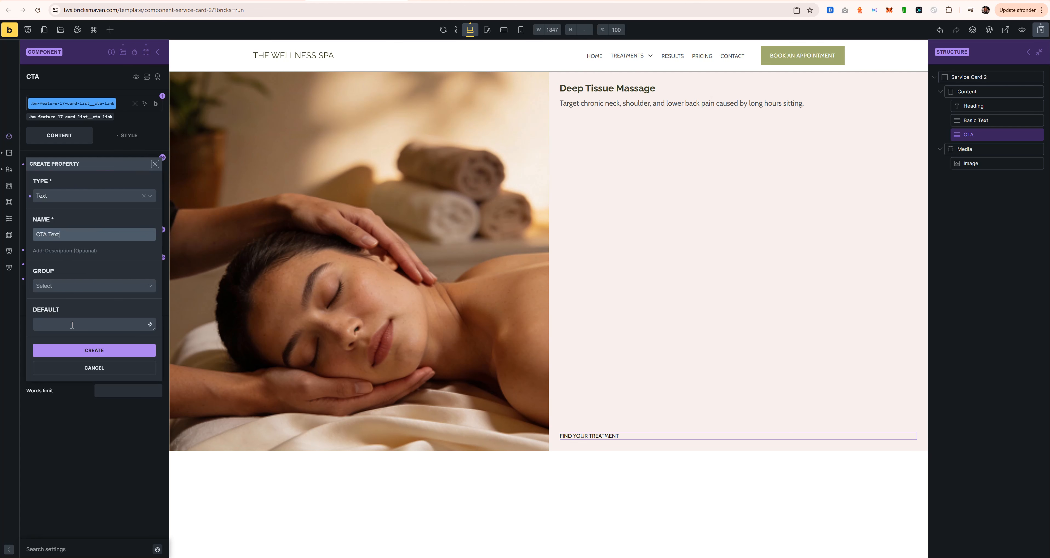
{"action": "left_click", "coordinate": [72, 325]}
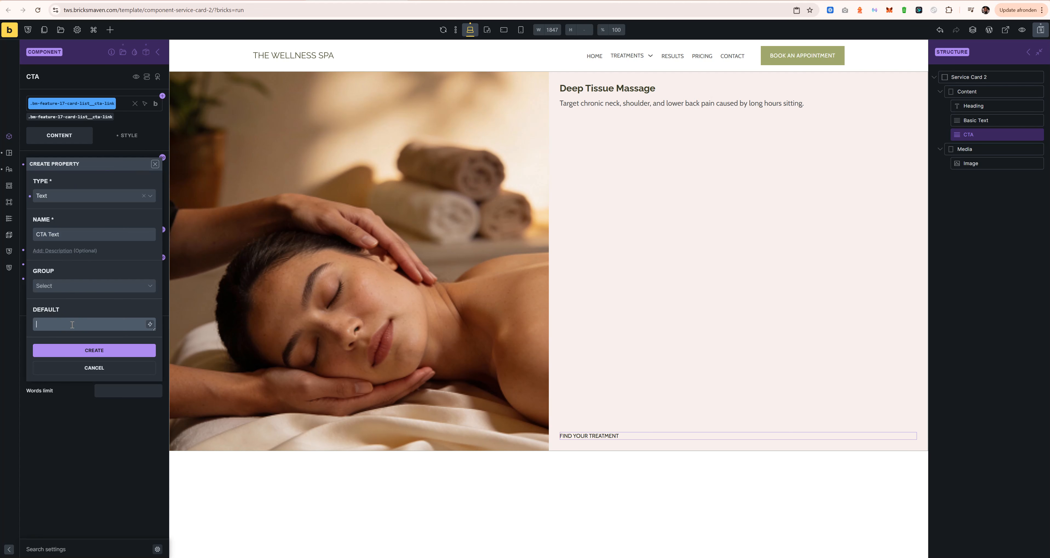
{"action": "key", "text": "ctrl+v"}
{"action": "left_click", "coordinate": [93, 350]}
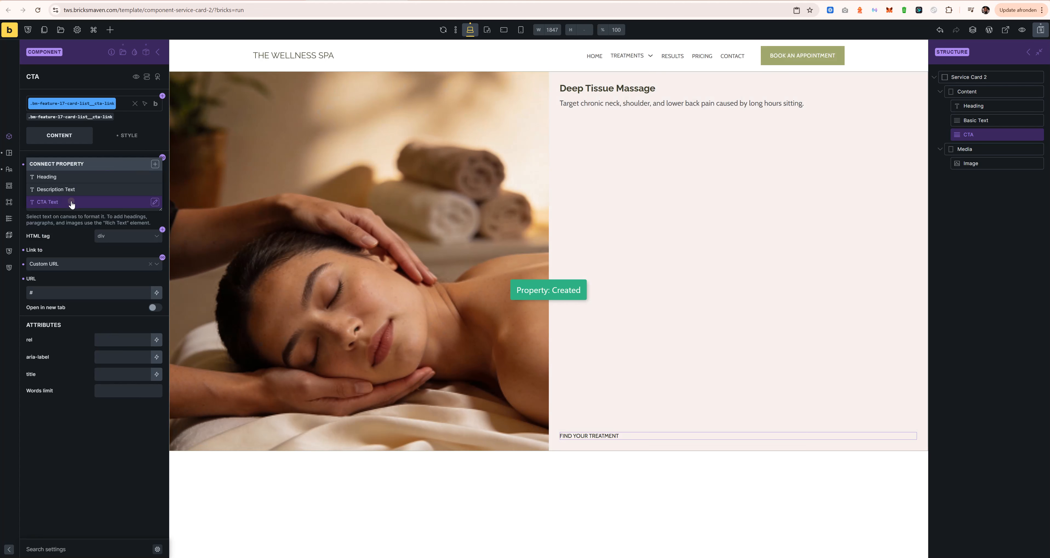
{"action": "left_click", "coordinate": [69, 202]}
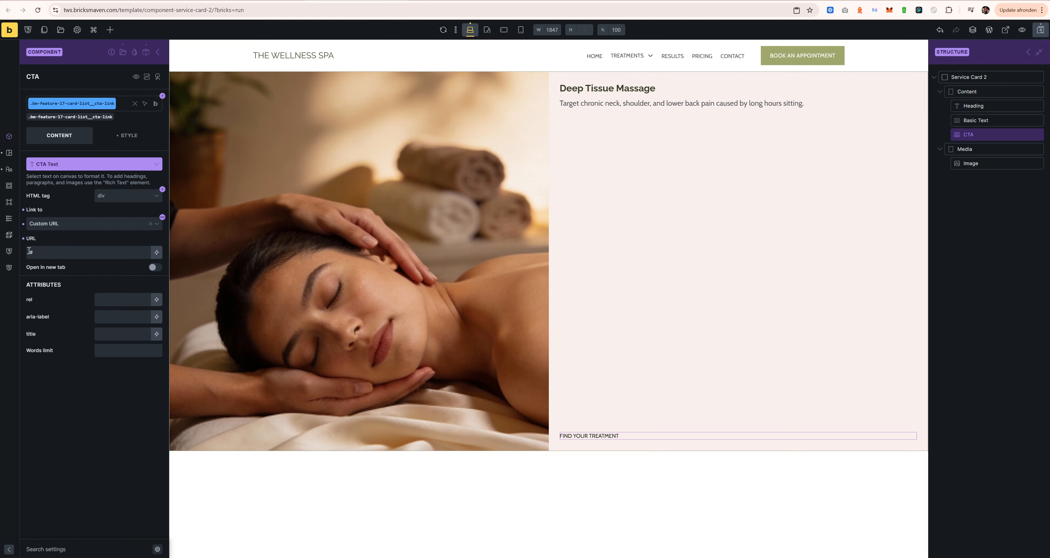
Clear the CTA element's custom URL link and save the template.
{"action": "left_click", "coordinate": [24, 223]}
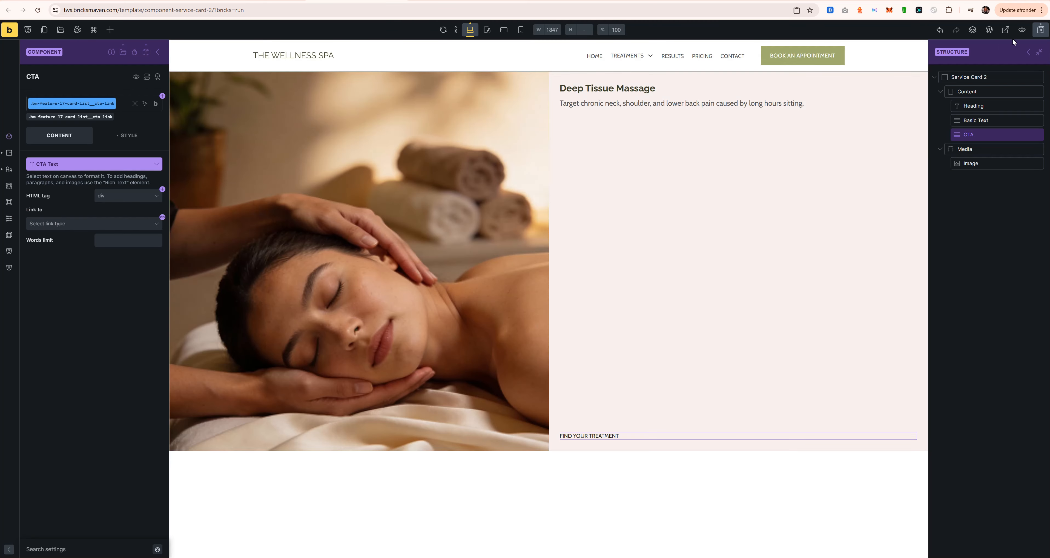
{"action": "left_click", "coordinate": [1041, 29]}
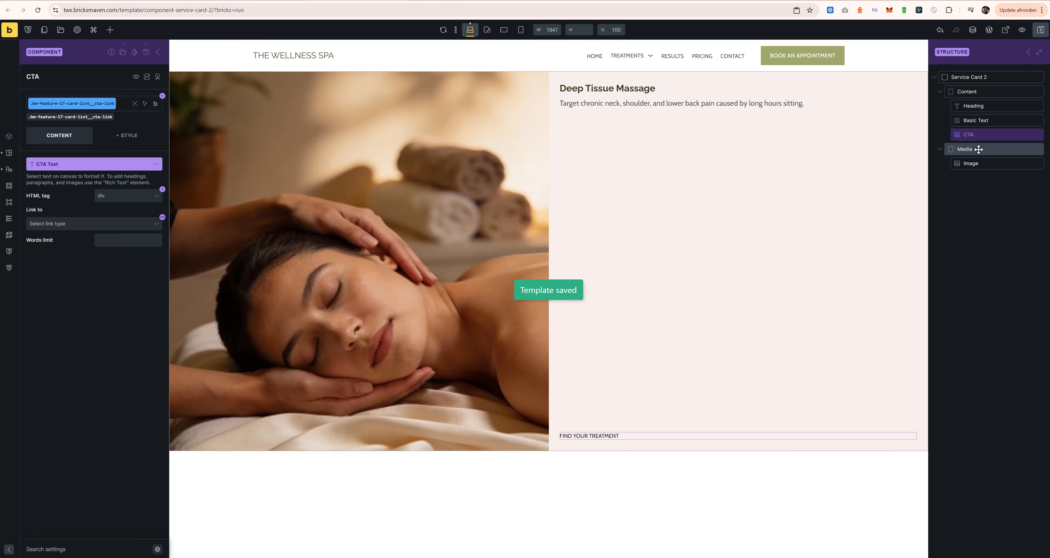
Connect the Image to a new Image property named Swap Image with the default Deep-Tissue-Massage.jpg, then save and leave component editing.
{"action": "left_click", "coordinate": [982, 163]}
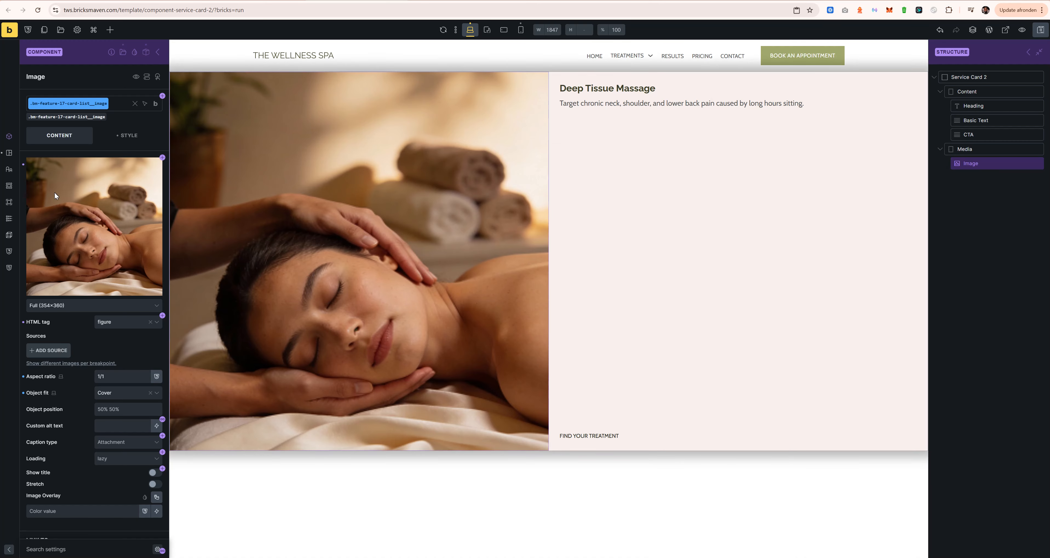
{"action": "left_click", "coordinate": [163, 158]}
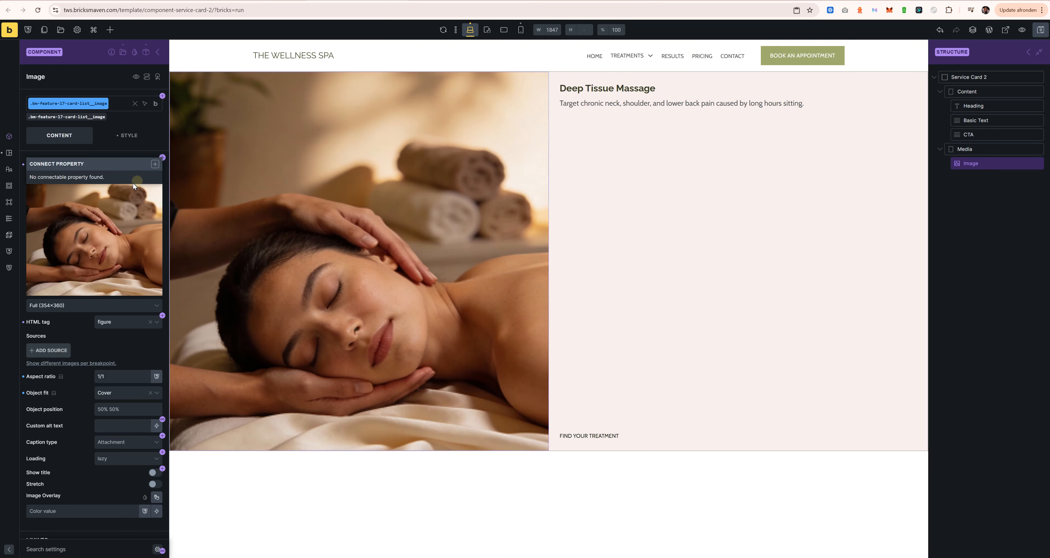
{"action": "left_click", "coordinate": [155, 164]}
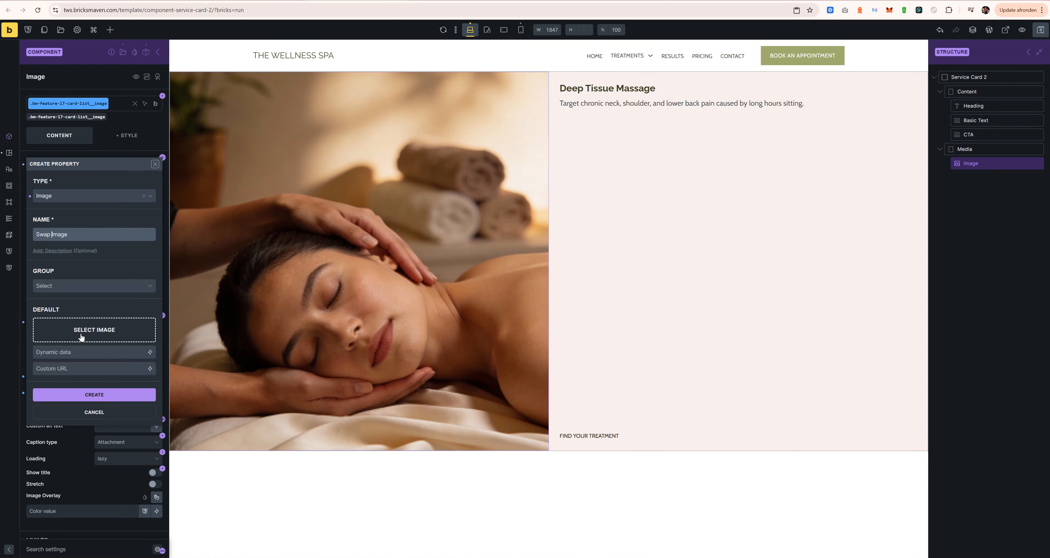
{"action": "left_click", "coordinate": [107, 329]}
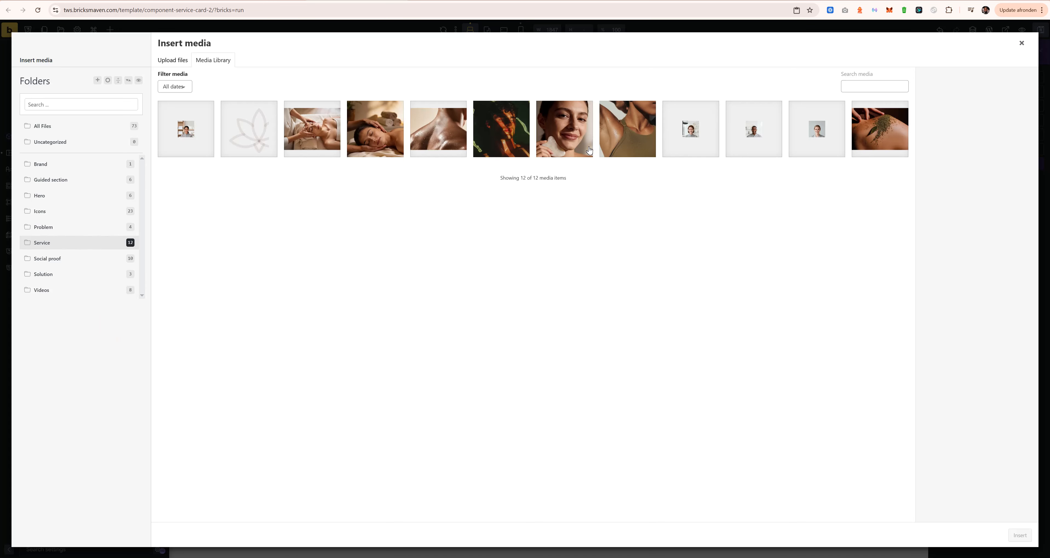
{"action": "left_click", "coordinate": [400, 130]}
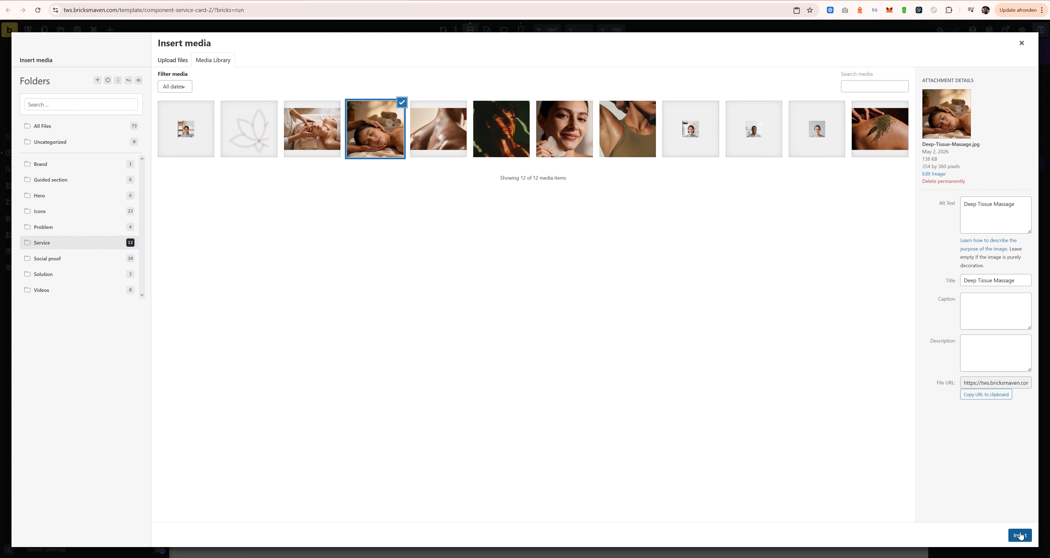
{"action": "left_click", "coordinate": [1020, 536]}
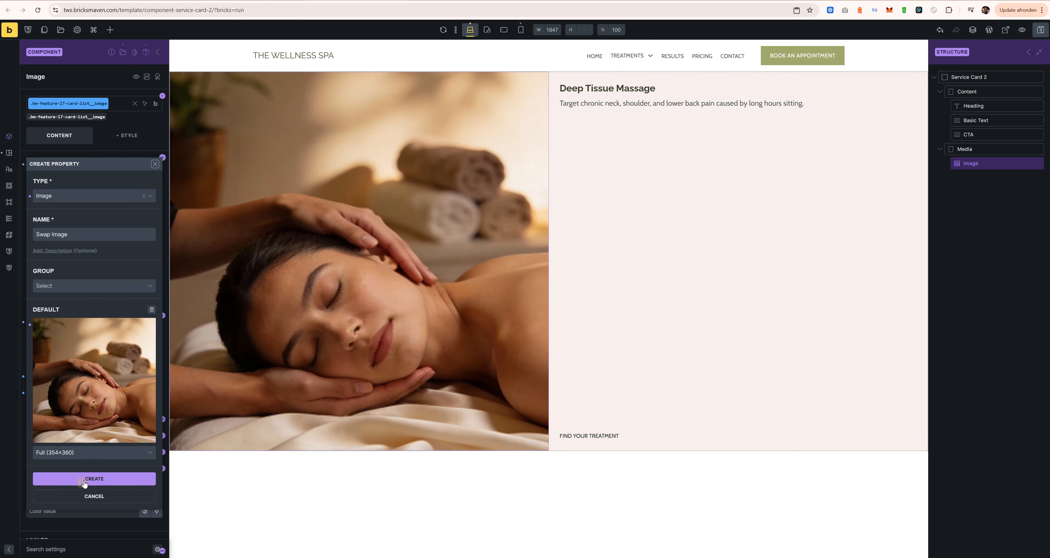
{"action": "left_click", "coordinate": [83, 479]}
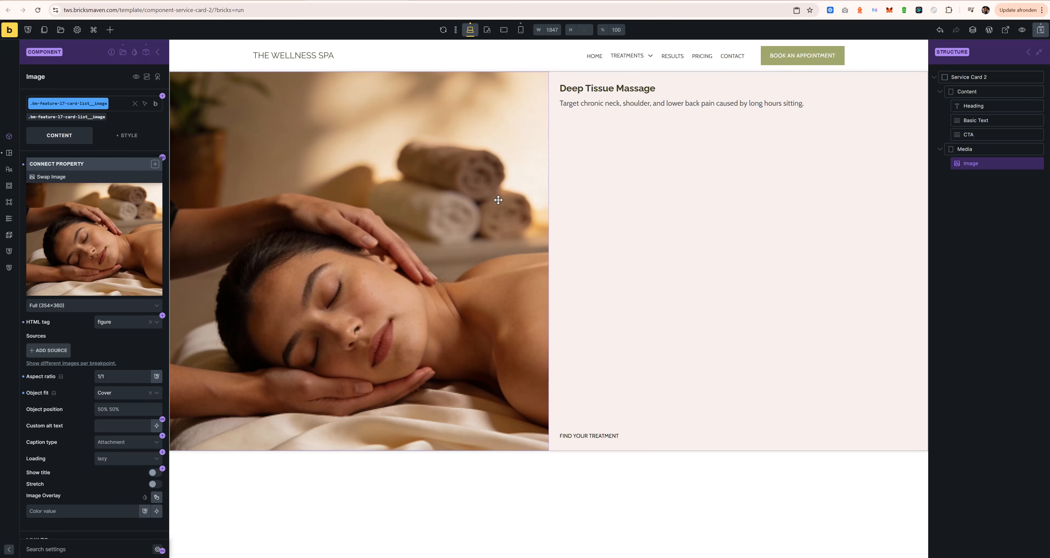
{"action": "left_click", "coordinate": [93, 178]}
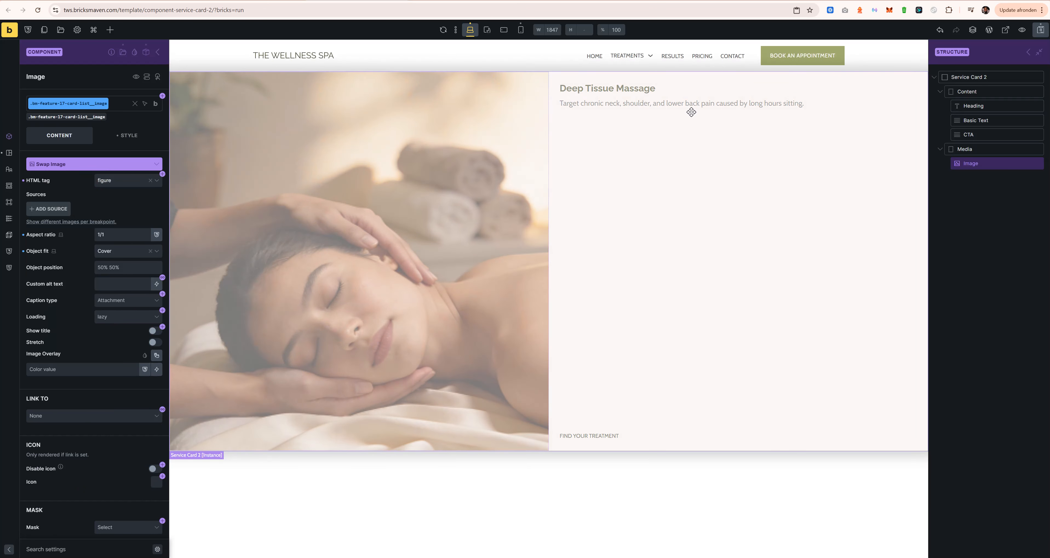
{"action": "left_click", "coordinate": [1041, 30]}
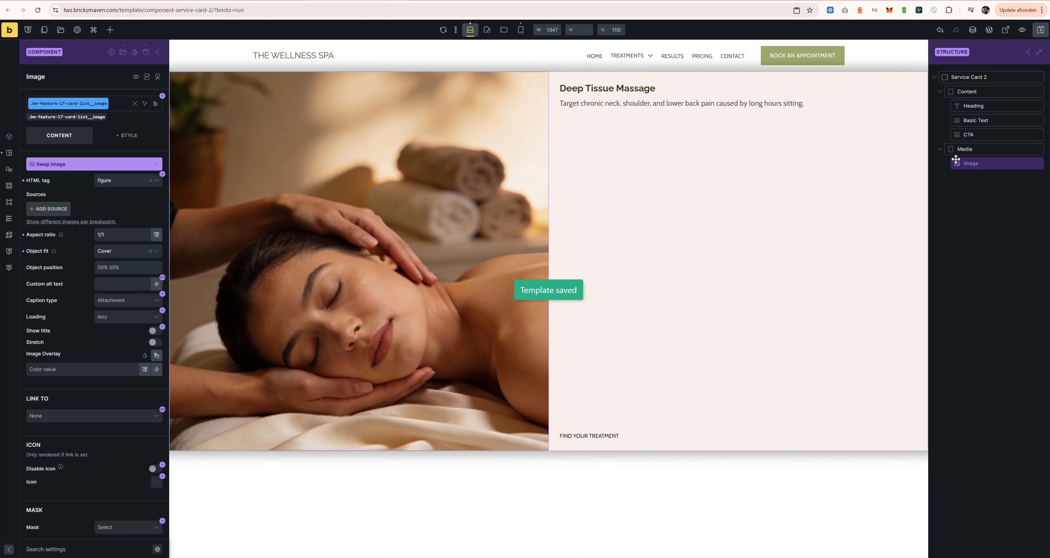
{"action": "left_click", "coordinate": [158, 52]}
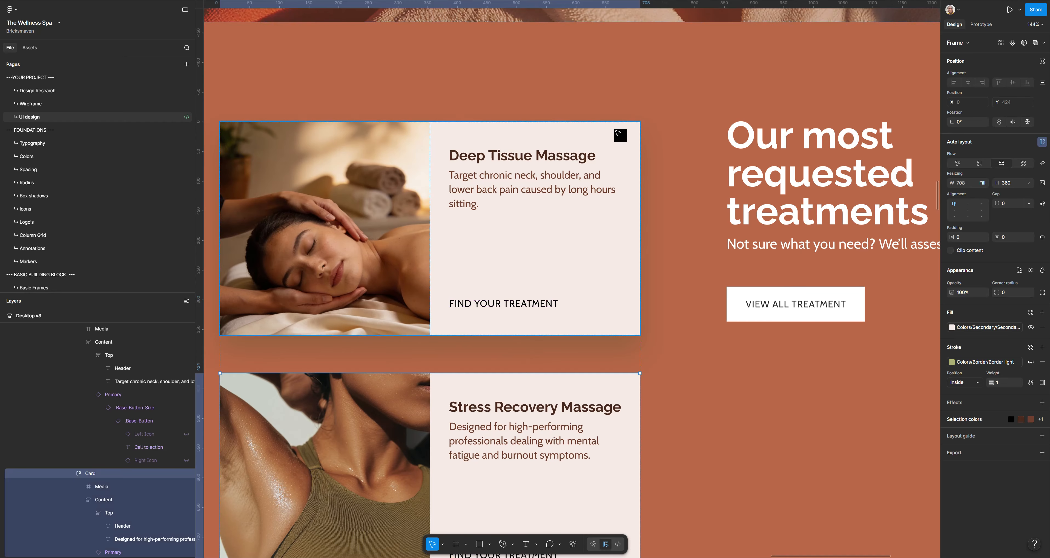
Switch to Figma and inspect the fill colour variables of the Deep Tissue Massage card's heading and description text.
{"action": "left_click", "coordinate": [485, 164]}
{"action": "left_click", "coordinate": [992, 315]}
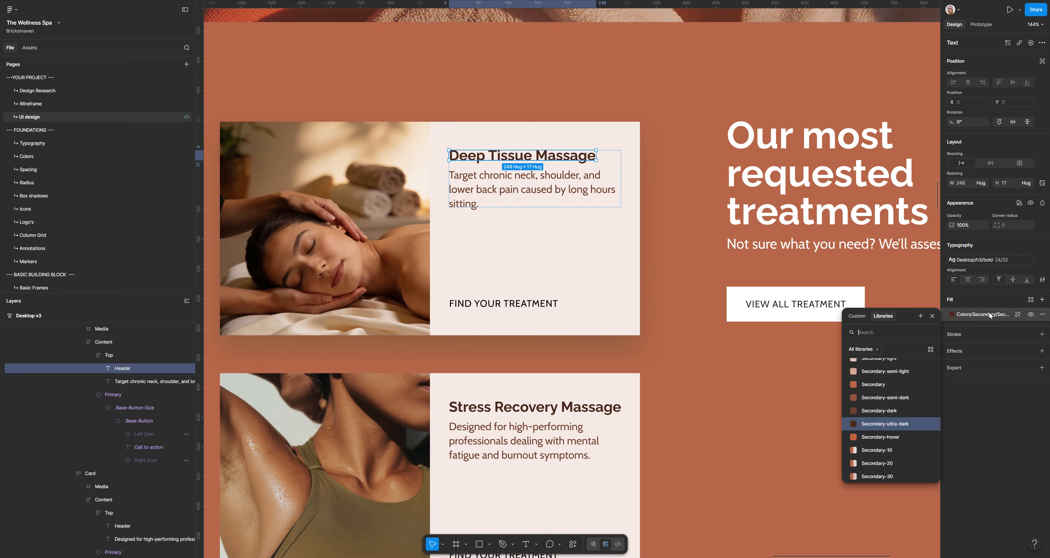
{"action": "left_click", "coordinate": [983, 297]}
{"action": "left_click", "coordinate": [492, 201]}
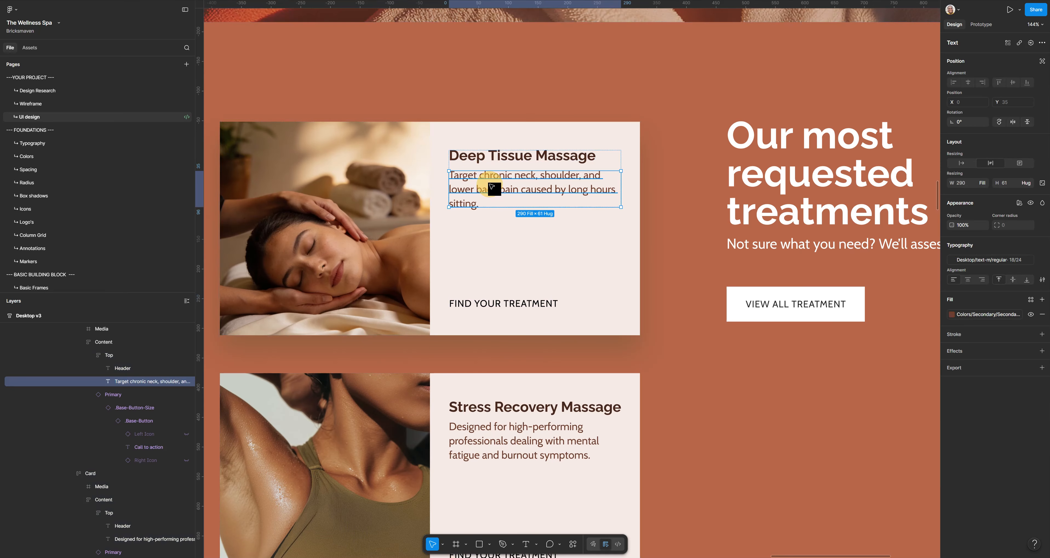
{"action": "left_click", "coordinate": [973, 314]}
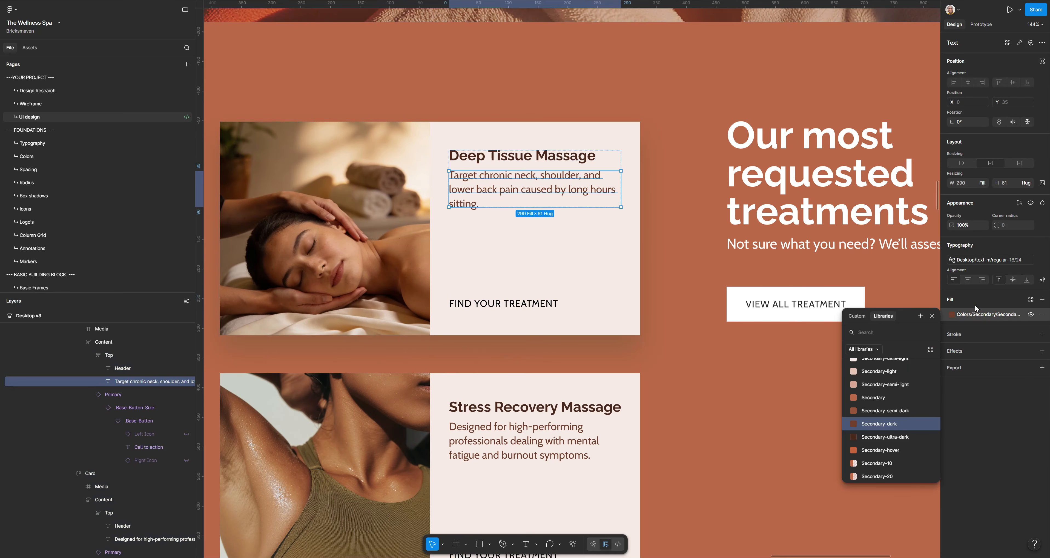
{"action": "left_click", "coordinate": [975, 304]}
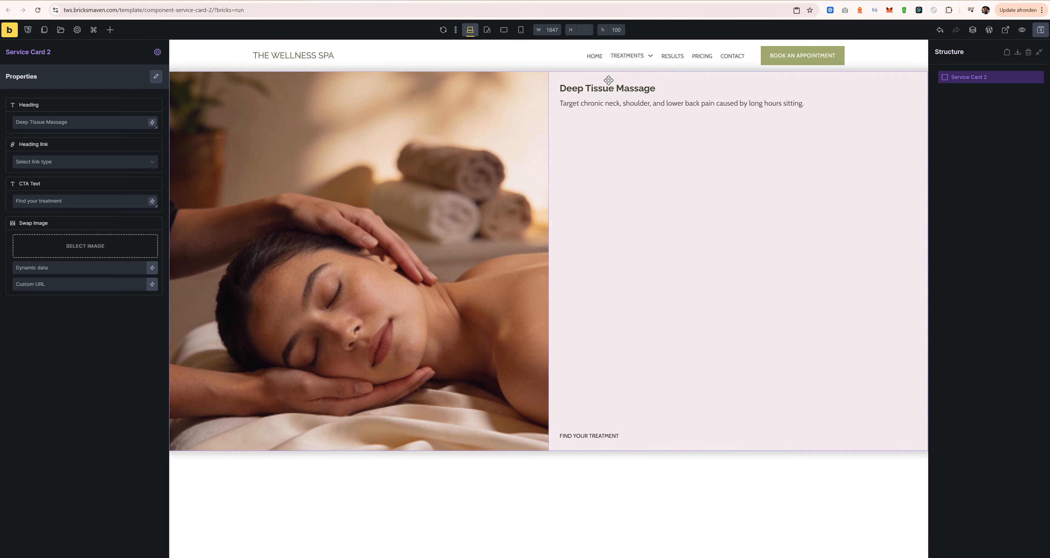
Edit the Service Card 2 component and set the Heading's text colour to var(--secondary-d-9).
{"action": "left_click", "coordinate": [598, 87], "text": "ctrl"}
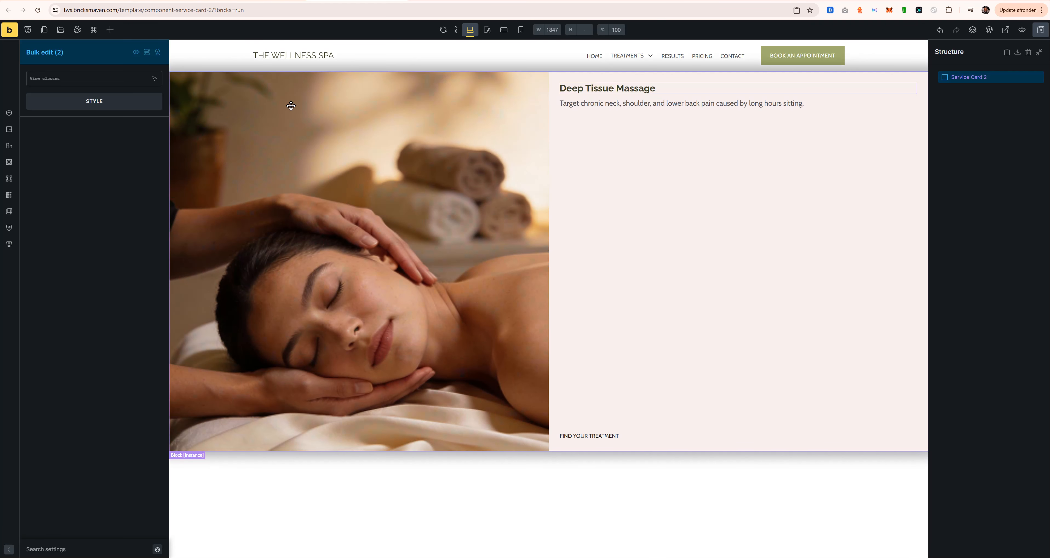
{"action": "left_click", "coordinate": [994, 82]}
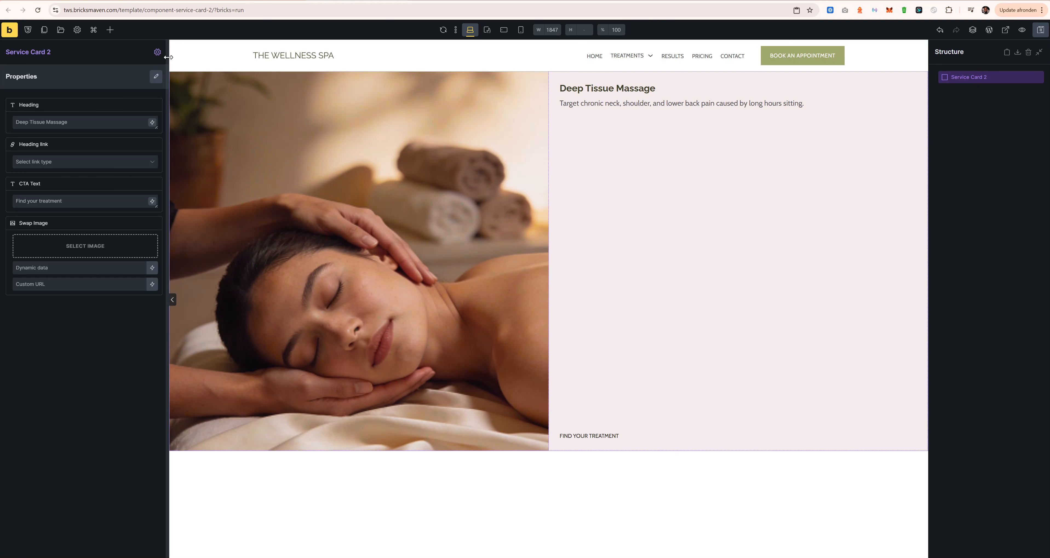
{"action": "left_click", "coordinate": [157, 52]}
{"action": "left_click", "coordinate": [948, 113]}
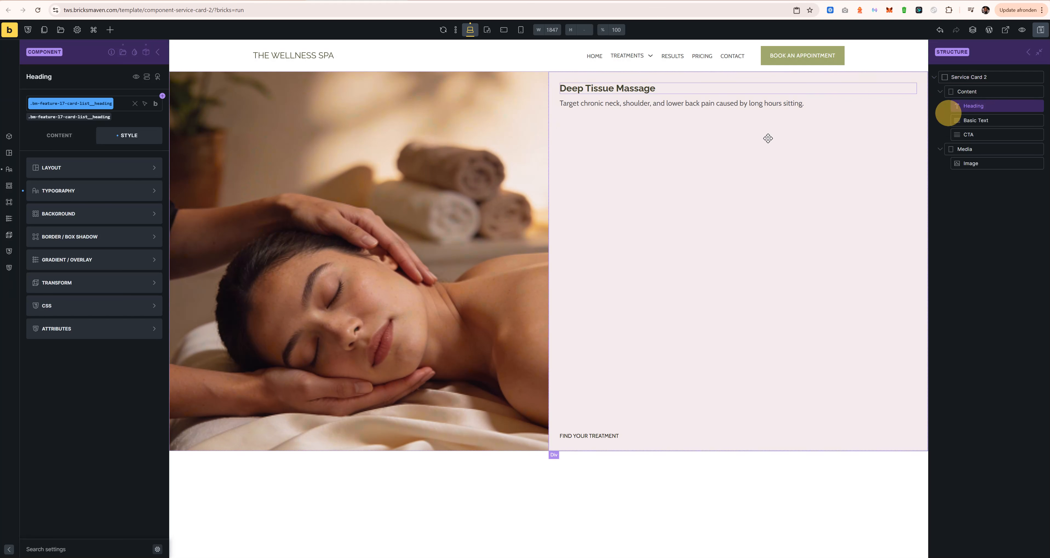
{"action": "left_click", "coordinate": [59, 191]}
{"action": "left_click", "coordinate": [157, 191]}
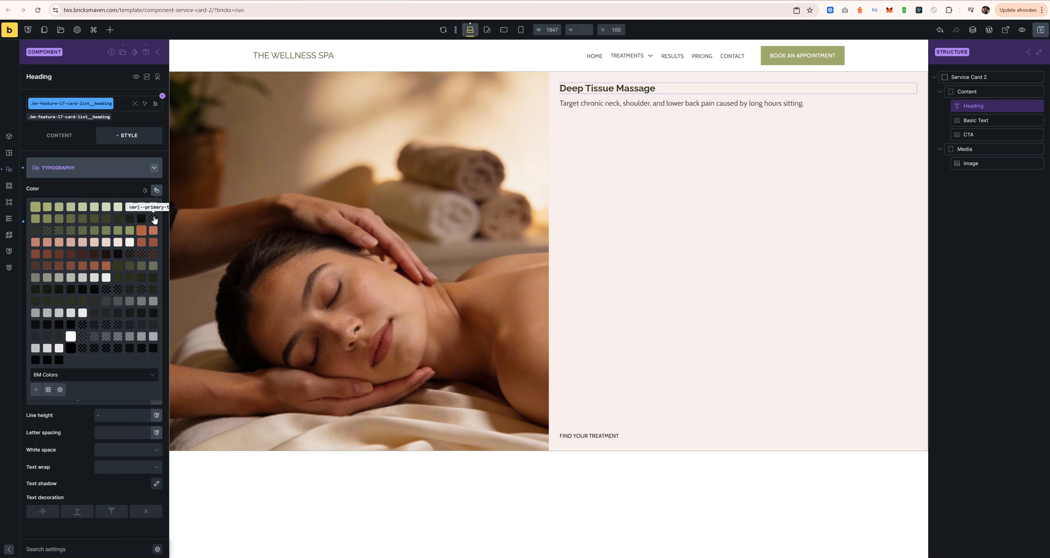
{"action": "left_click", "coordinate": [118, 255]}
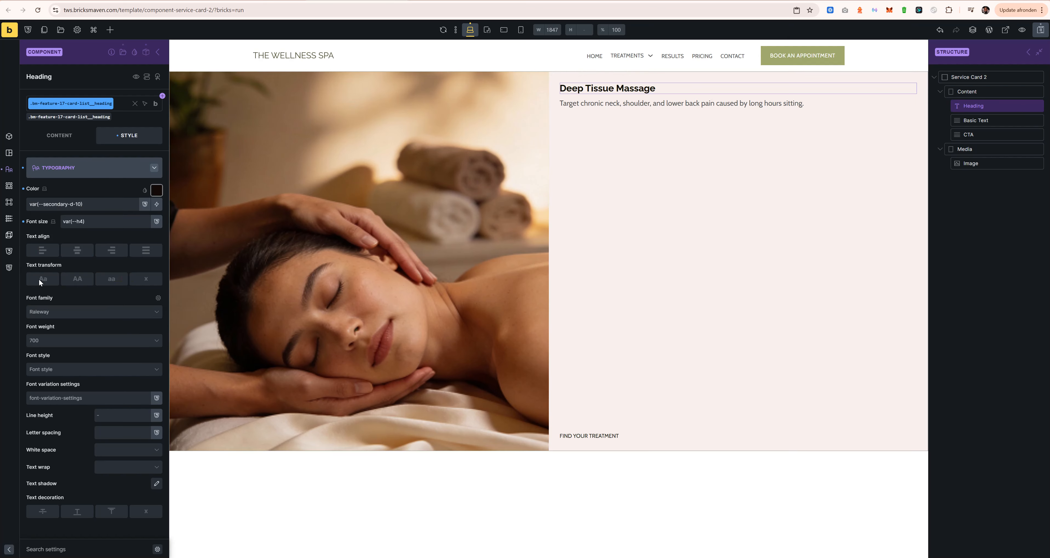
{"action": "left_click", "coordinate": [157, 190]}
{"action": "left_click", "coordinate": [106, 254]}
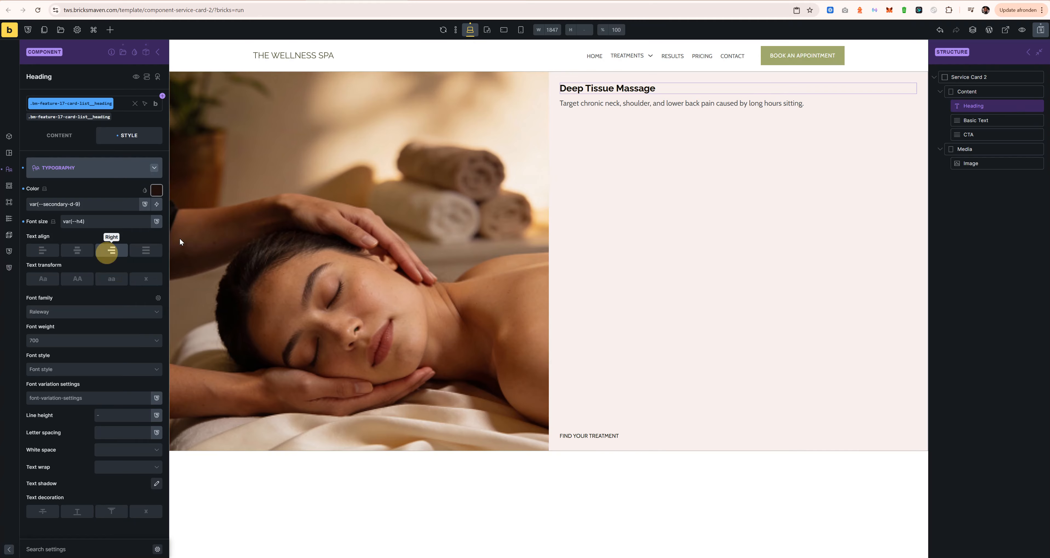
Set the Basic Text's typography colour to var(--secondary-d-7), then preview and save the component template.
{"action": "left_click", "coordinate": [976, 119]}
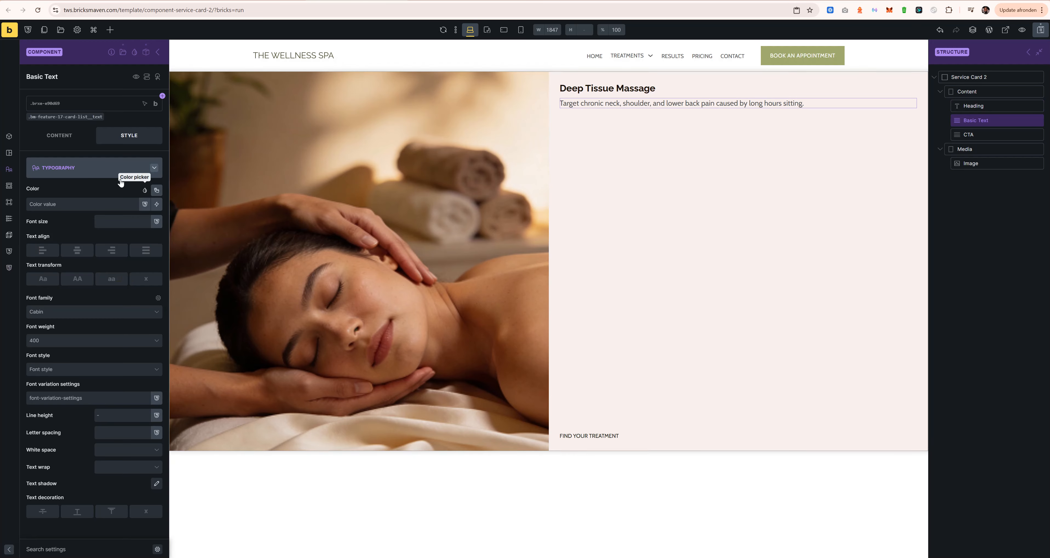
{"action": "left_click", "coordinate": [156, 191]}
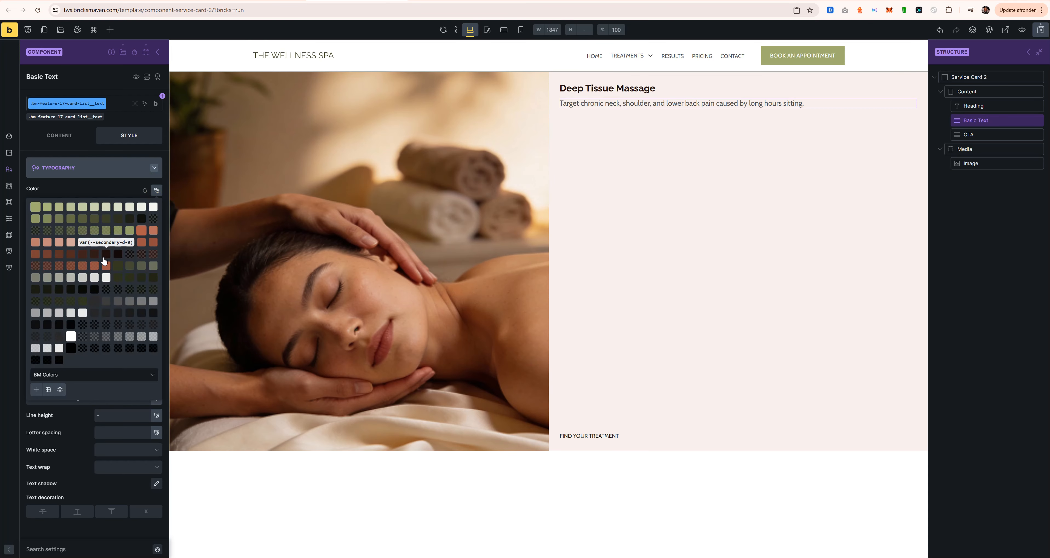
{"action": "left_click", "coordinate": [83, 254]}
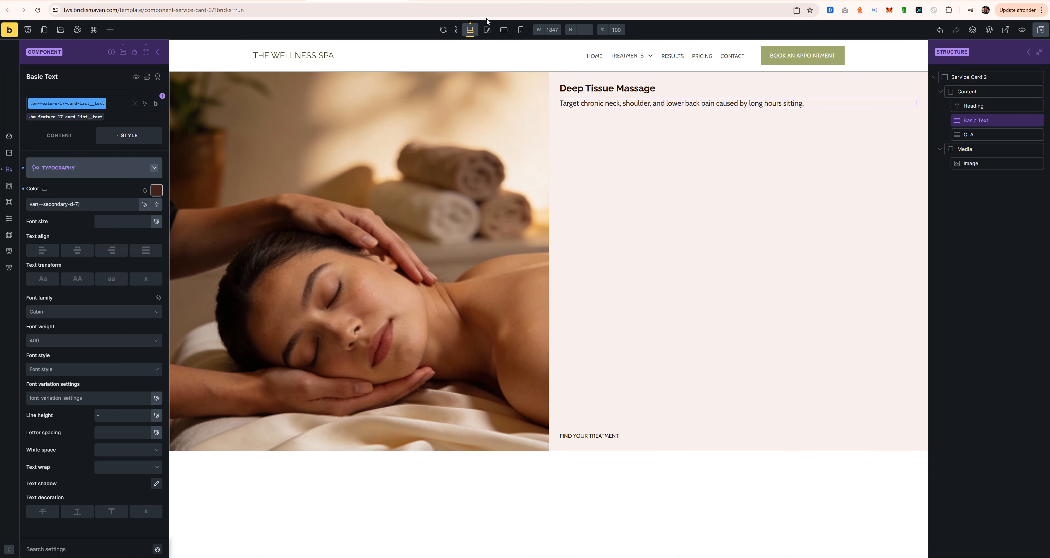
{"action": "left_click", "coordinate": [1004, 31]}
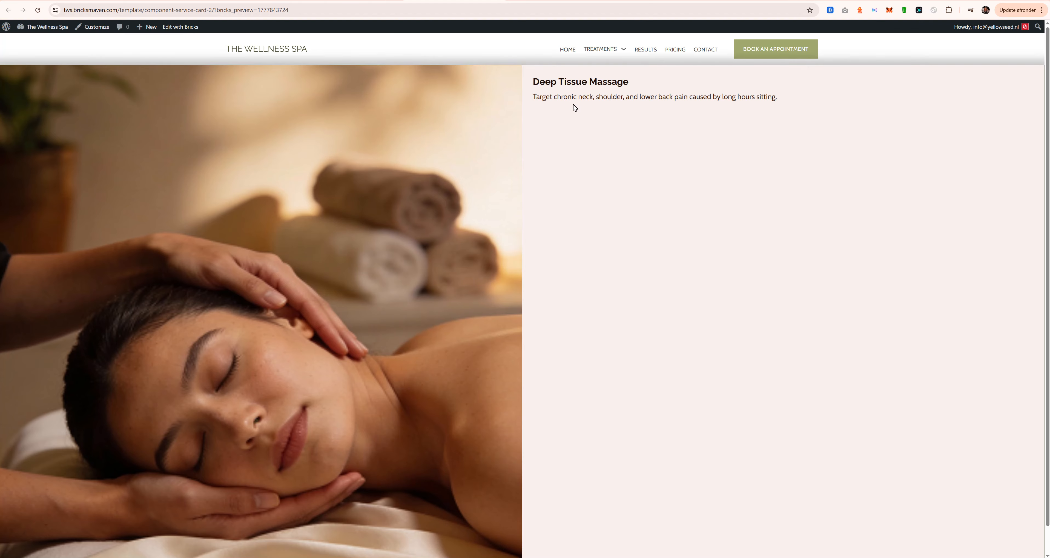
{"action": "key", "text": "ctrl+w"}
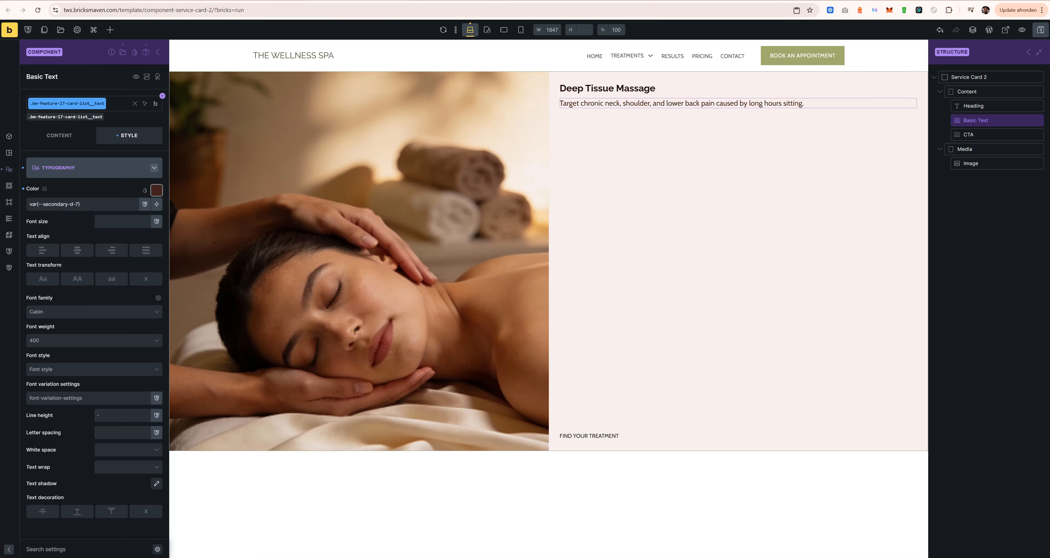
{"action": "key", "text": "ctrl+s"}
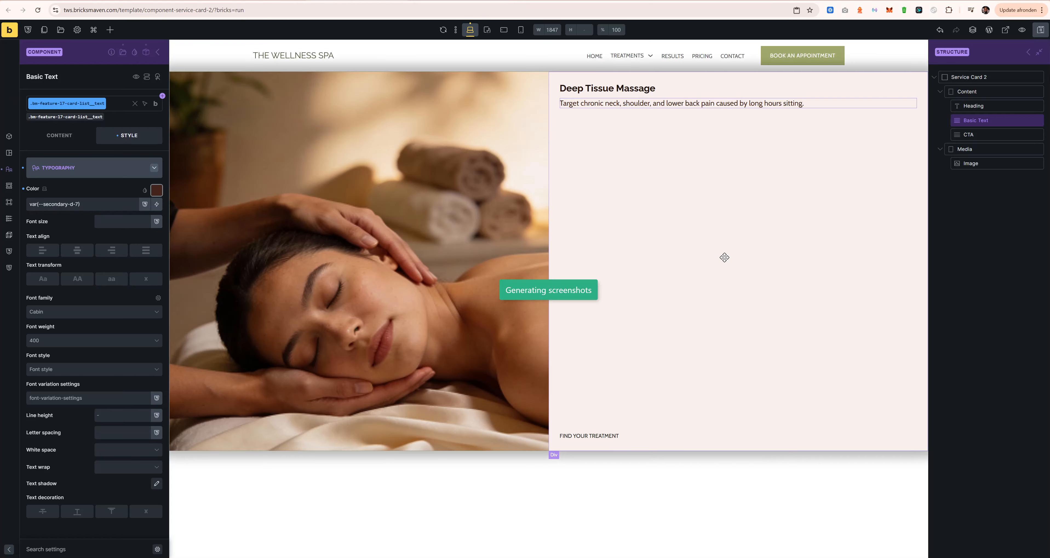
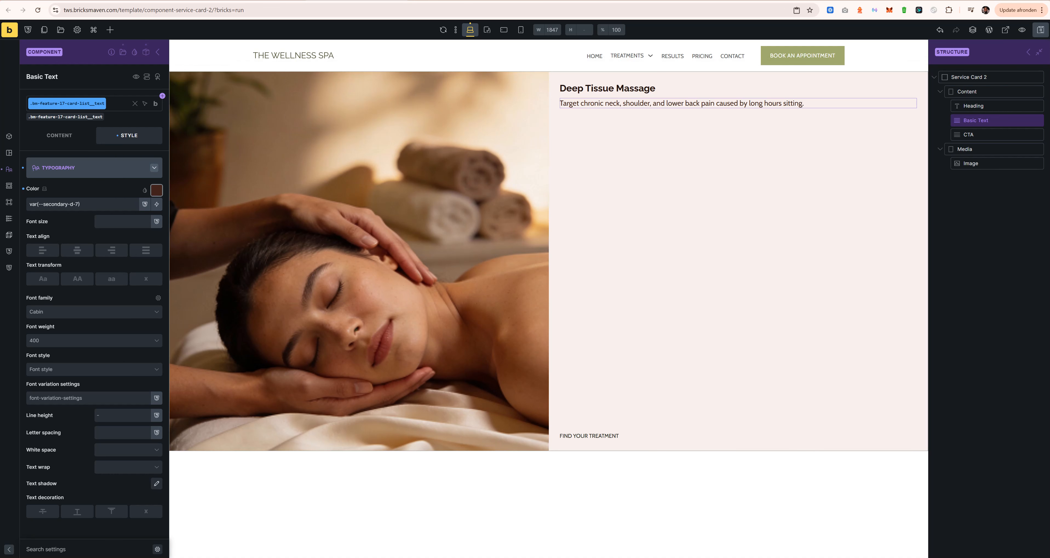
Switch to the WordPress admin and add a new Bricks template titled Pattern: Service 4 with the template type Section.
{"action": "left_click", "coordinate": [367, 0]}
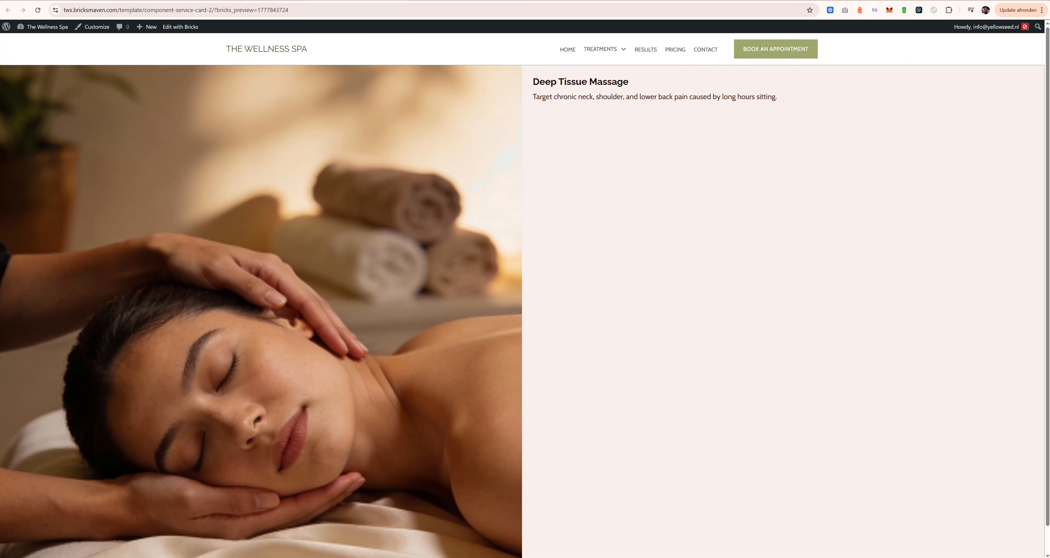
{"action": "left_click", "coordinate": [402, 1]}
{"action": "left_click", "coordinate": [265, 1]}
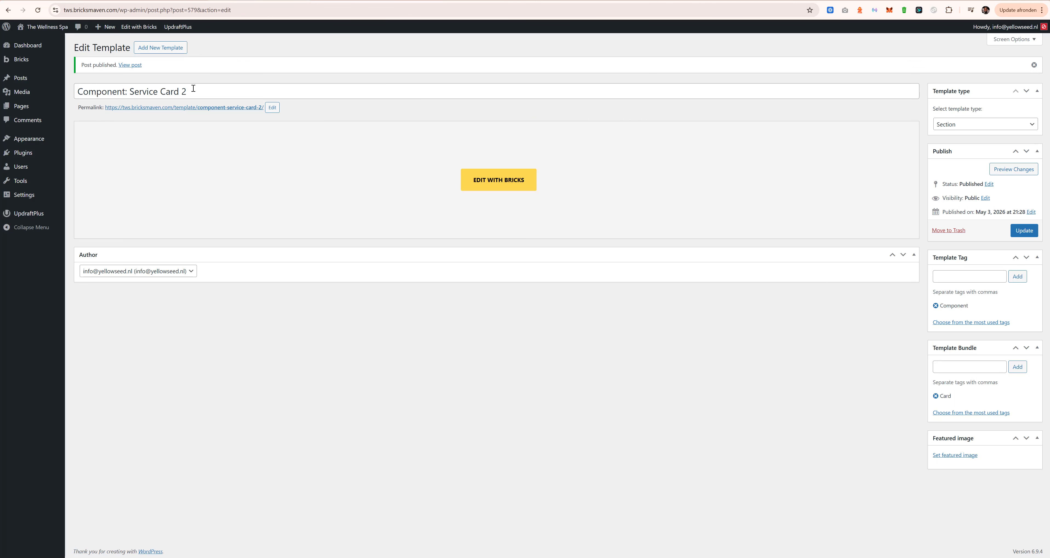
{"action": "left_click", "coordinate": [161, 48]}
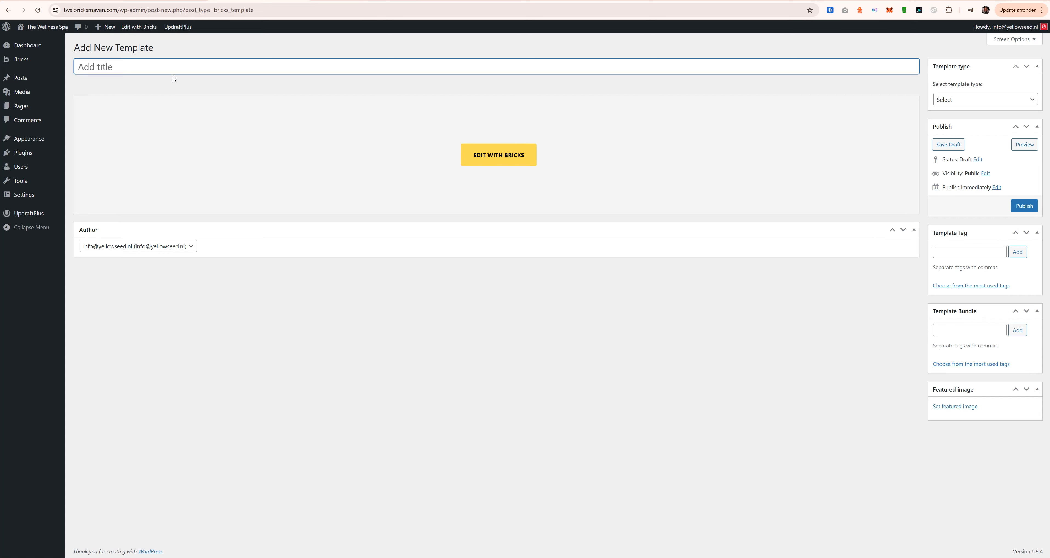
{"action": "type", "text": "Pattern: Service 4"}
{"action": "left_click", "coordinate": [948, 107]}
{"action": "left_click", "coordinate": [949, 142]}
Assign the template tag Pattern and the template bundle Service, then publish the template.
{"action": "left_click", "coordinate": [968, 252]}
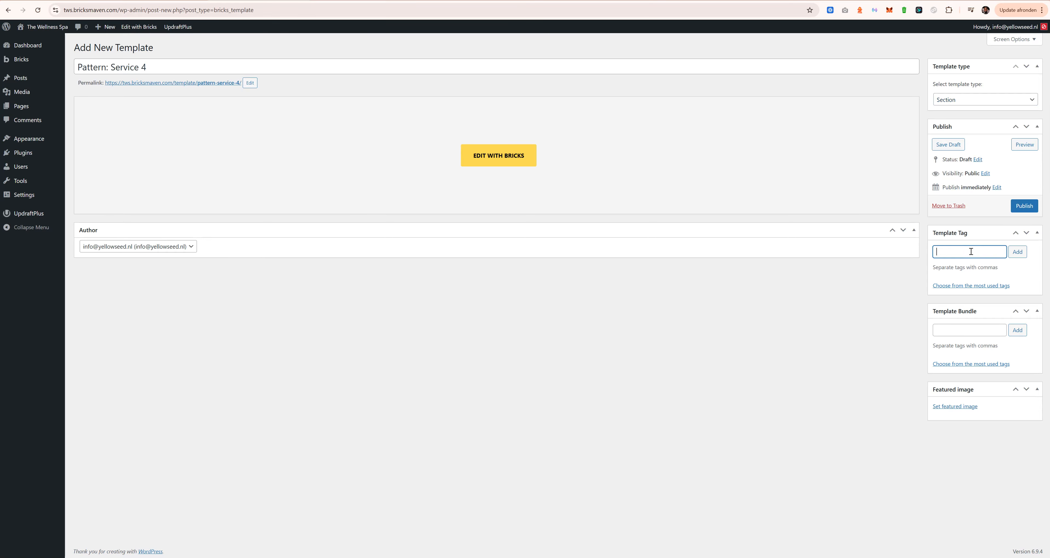
{"action": "type", "text": "Pattern"}
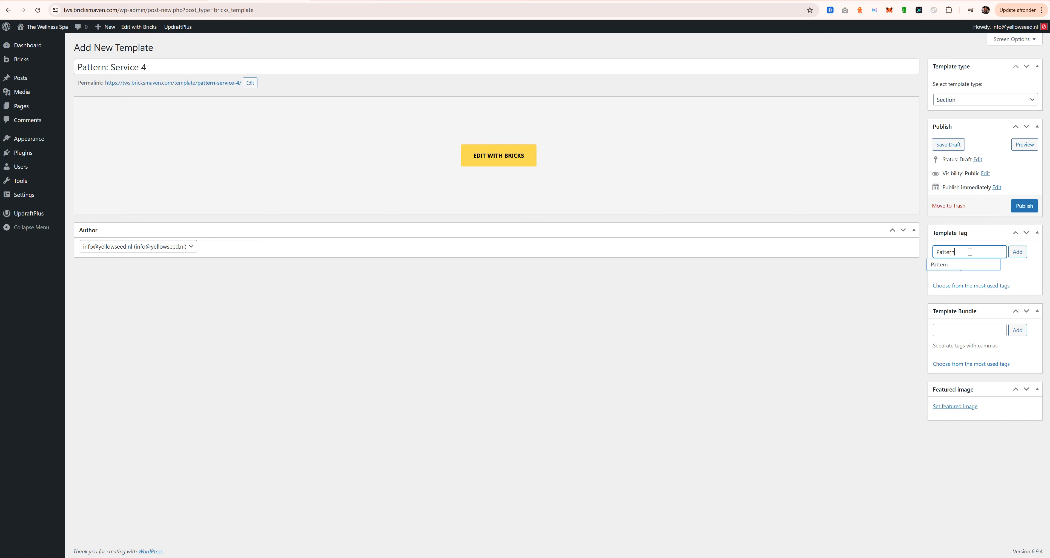
{"action": "key", "text": "Return"}
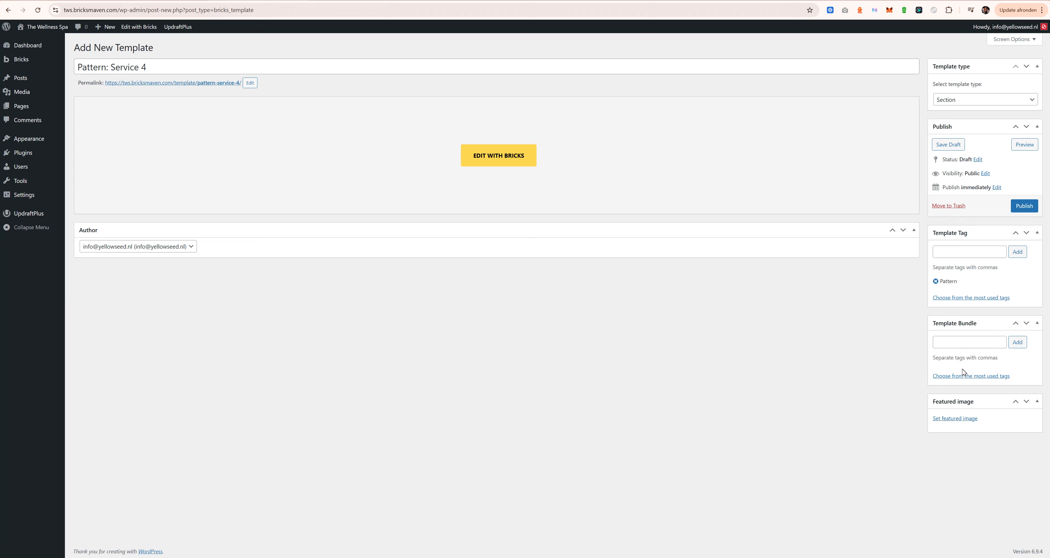
{"action": "left_click", "coordinate": [986, 340]}
{"action": "type", "text": "Service,"}
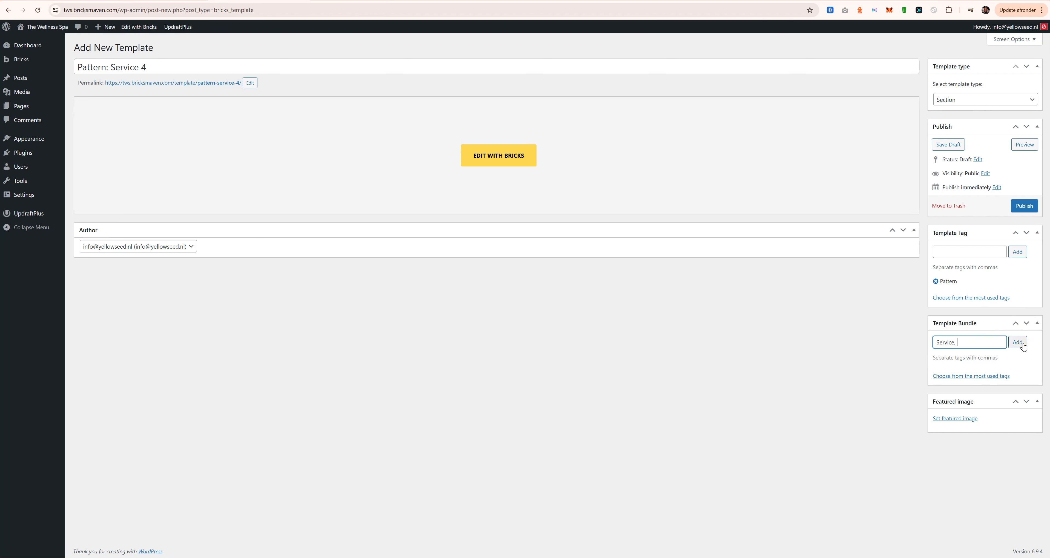
{"action": "left_click", "coordinate": [1018, 342]}
{"action": "left_click", "coordinate": [1024, 206]}
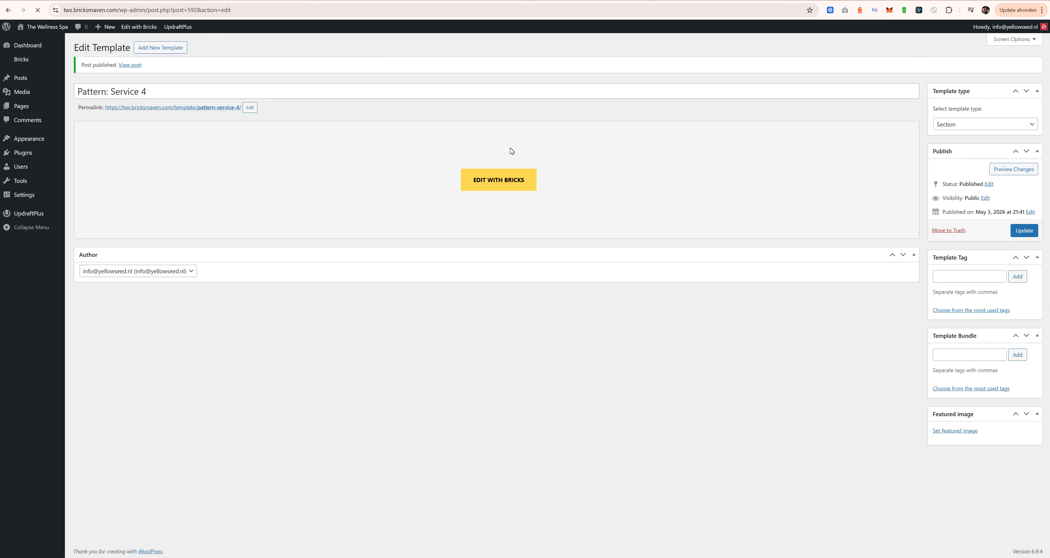
Open the new template in Bricks and import feature-17 from the Bricksmaven BNPL library, rejecting all conflicting classes.
{"action": "right_click", "coordinate": [503, 184]}
{"action": "left_click", "coordinate": [551, 192]}
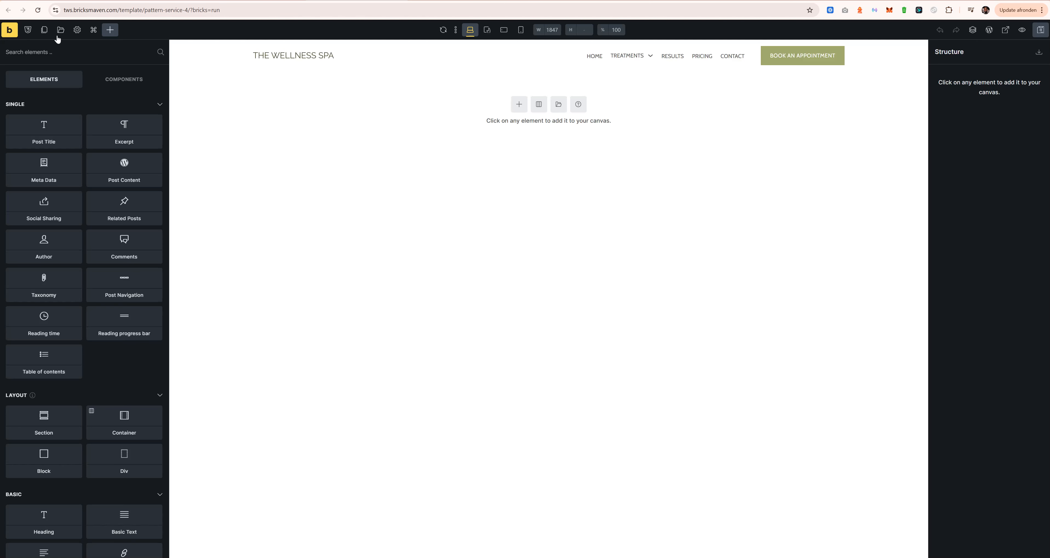
{"action": "left_click", "coordinate": [60, 30]}
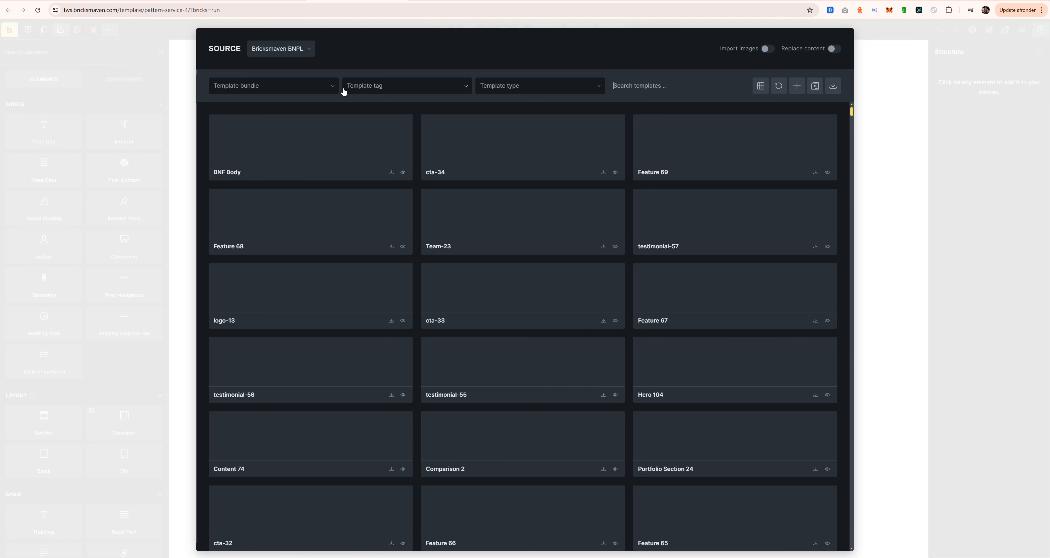
{"action": "type", "text": "feature"}
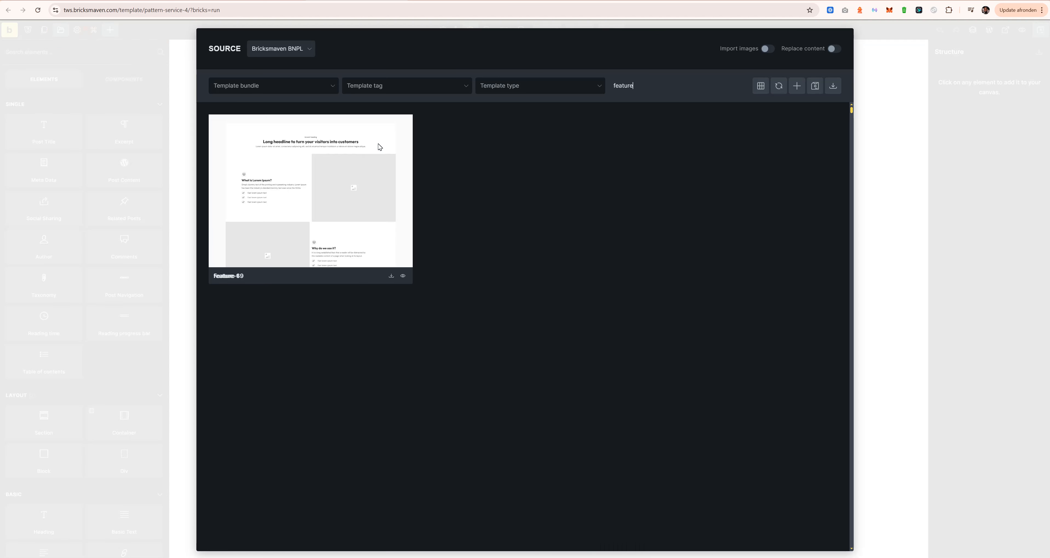
{"action": "scroll", "coordinate": [449, 342], "scroll_direction": "down", "scroll_amount": 10}
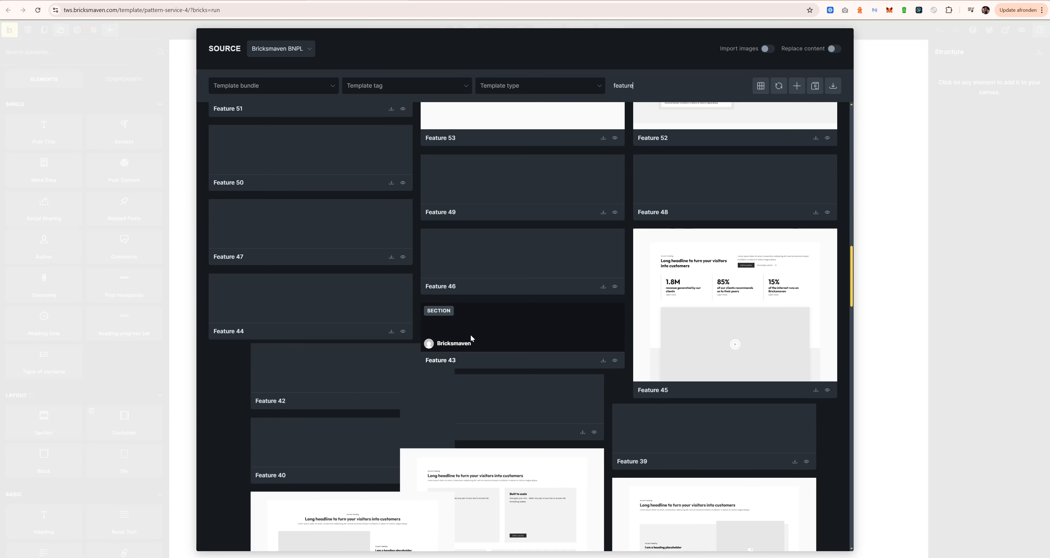
{"action": "scroll", "coordinate": [471, 337], "scroll_direction": "down", "scroll_amount": 10}
{"action": "scroll", "coordinate": [473, 329], "scroll_direction": "down", "scroll_amount": 7}
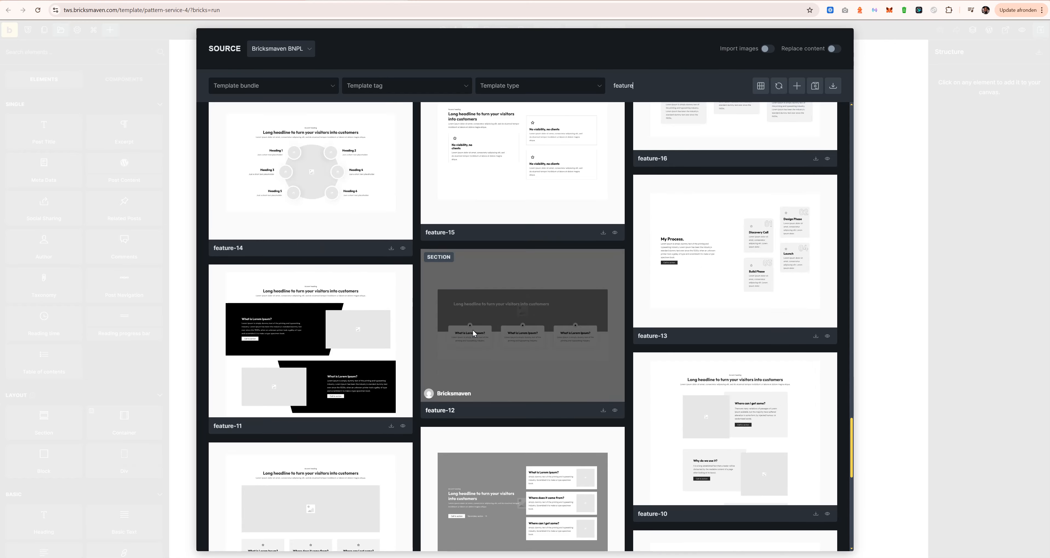
{"action": "scroll", "coordinate": [472, 329], "scroll_direction": "up", "scroll_amount": 9}
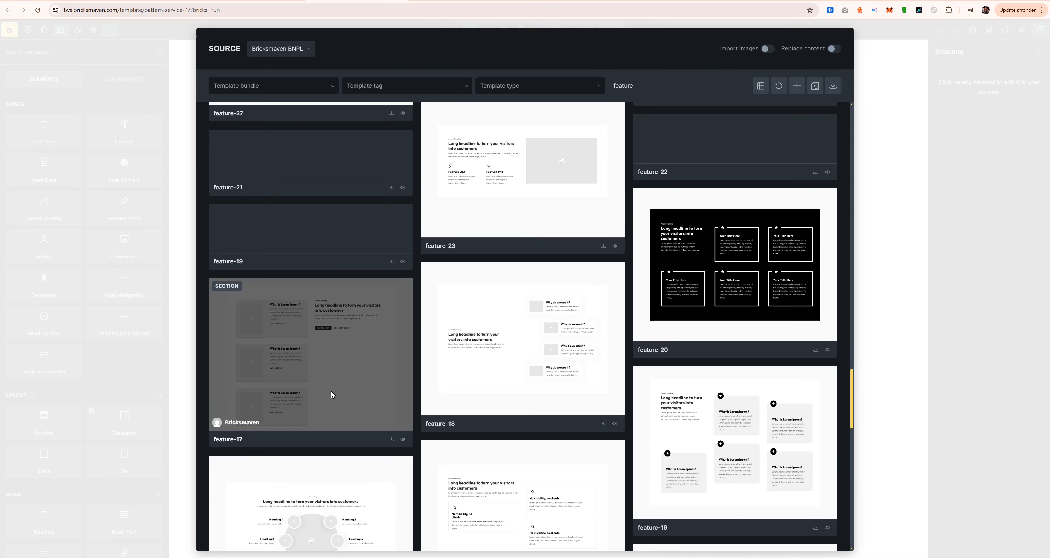
{"action": "left_click", "coordinate": [392, 439]}
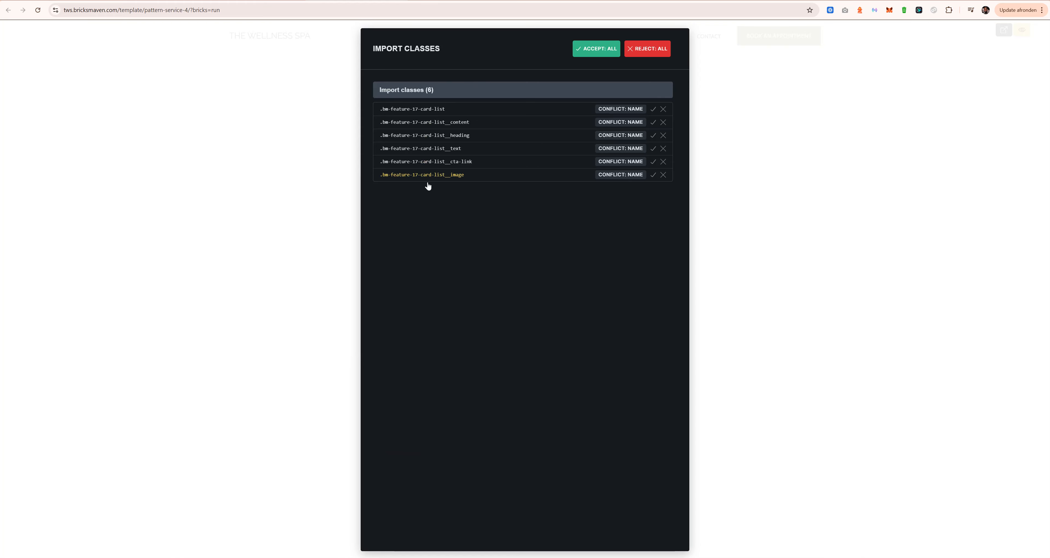
{"action": "left_click", "coordinate": [658, 49]}
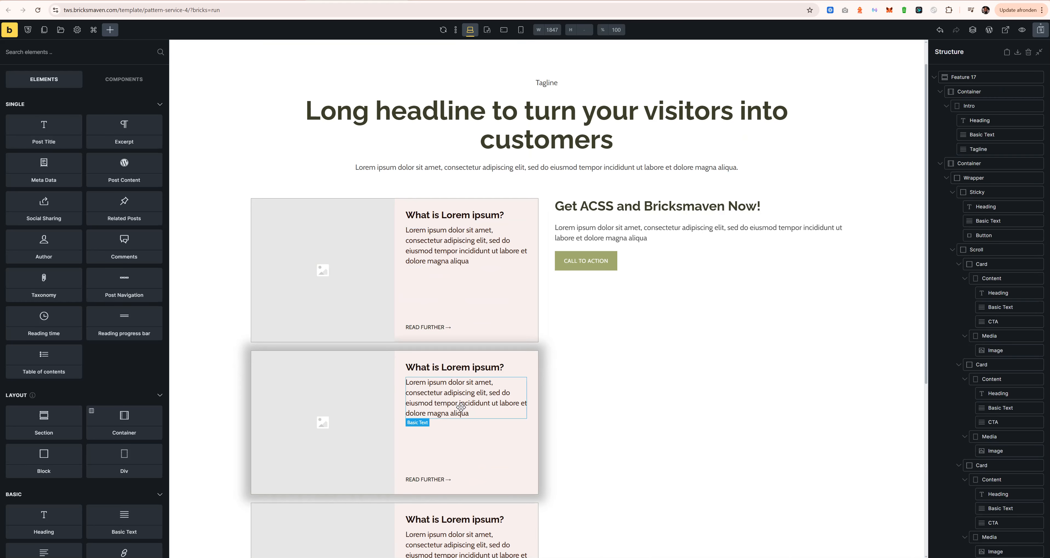
Move the Intro block's Heading and Basic Text to the start of the Sticky block.
{"action": "scroll", "coordinate": [442, 327], "scroll_direction": "down", "scroll_amount": 3}
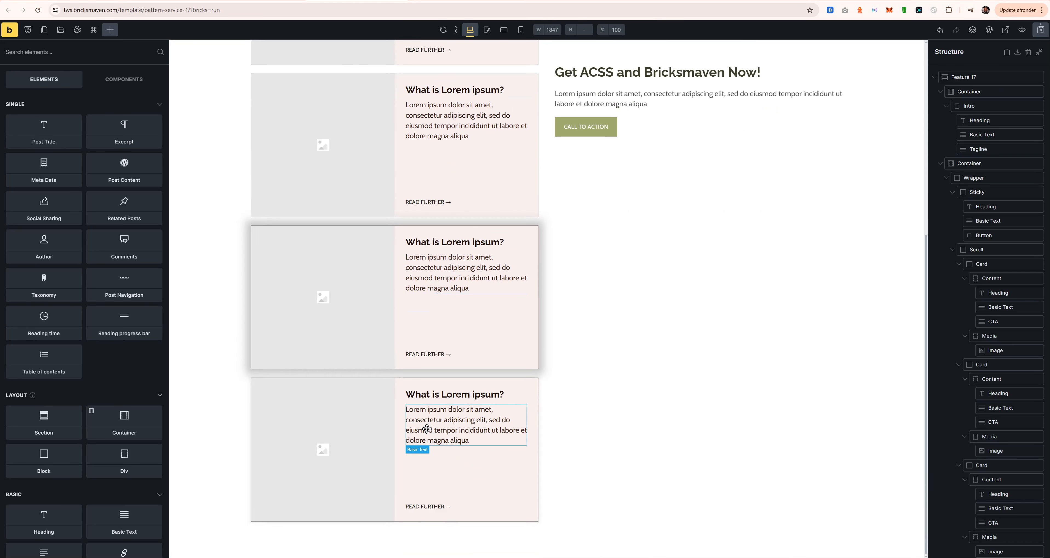
{"action": "scroll", "coordinate": [427, 427], "scroll_direction": "up", "scroll_amount": 4}
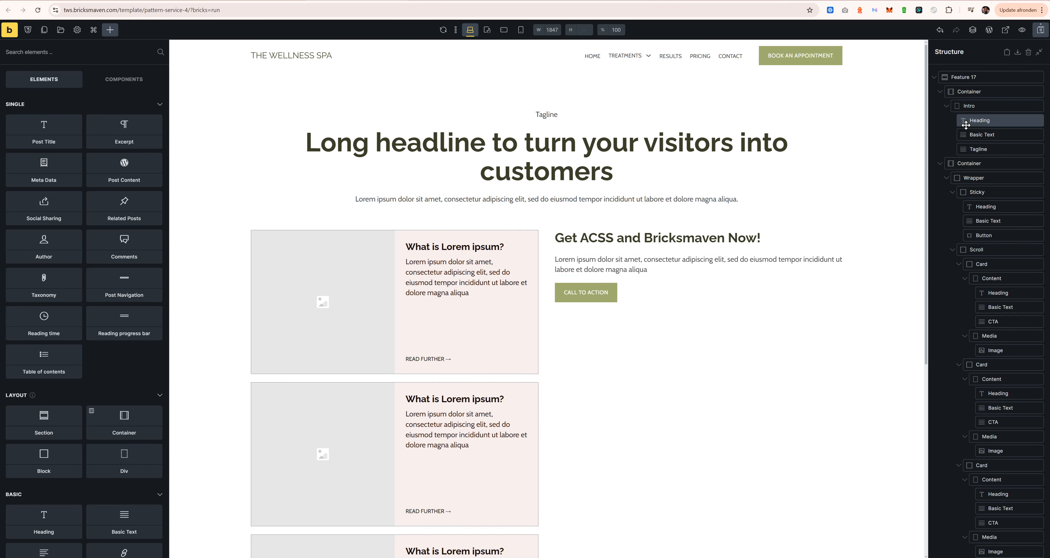
{"action": "left_click_drag", "start_coordinate": [973, 127], "coordinate": [981, 201]}
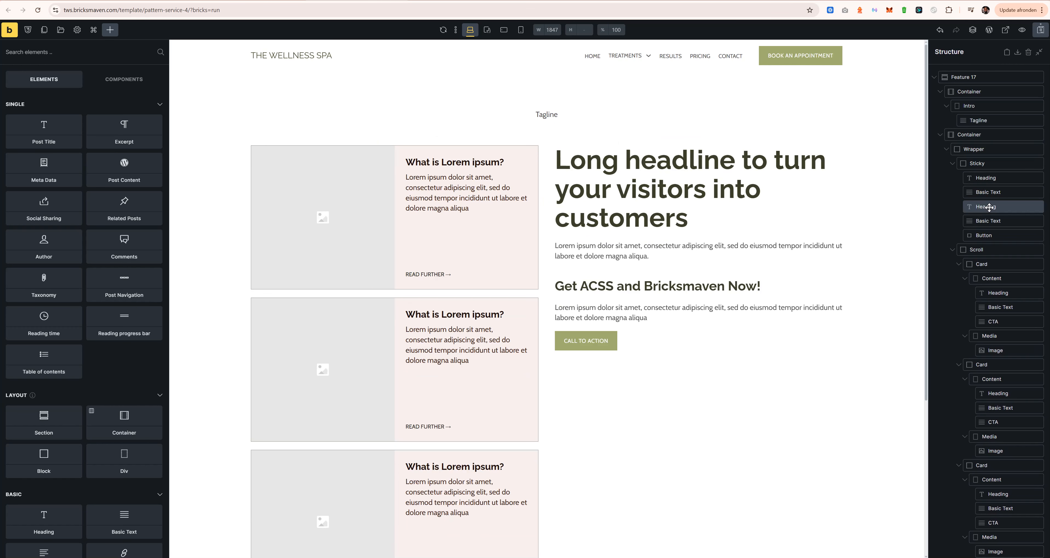
Delete the Sticky block's original Heading and Basic Text, and the first Container holding the Intro tagline.
{"action": "right_click", "coordinate": [989, 207]}
{"action": "left_click", "coordinate": [987, 260]}
{"action": "right_click", "coordinate": [989, 209]}
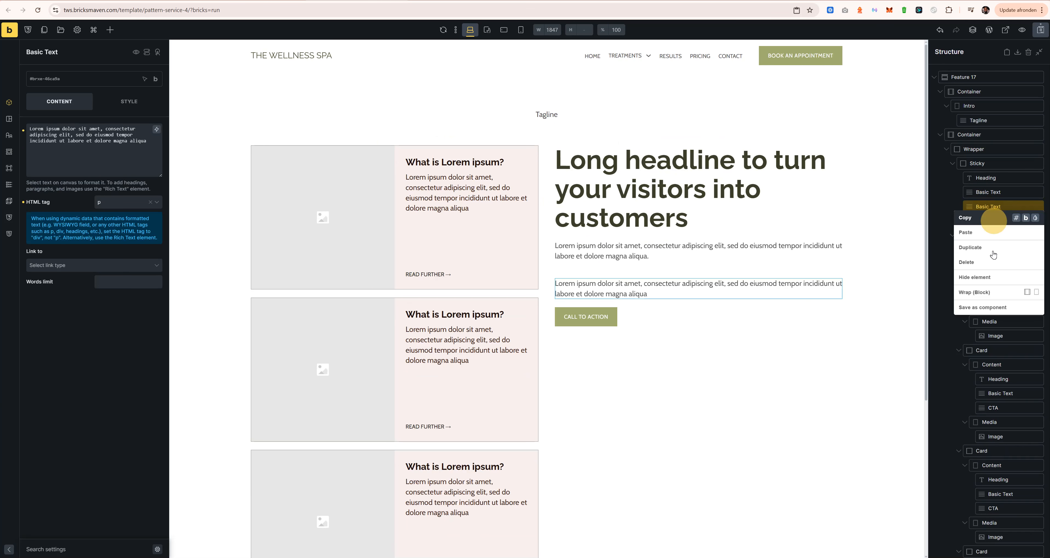
{"action": "left_click", "coordinate": [986, 264]}
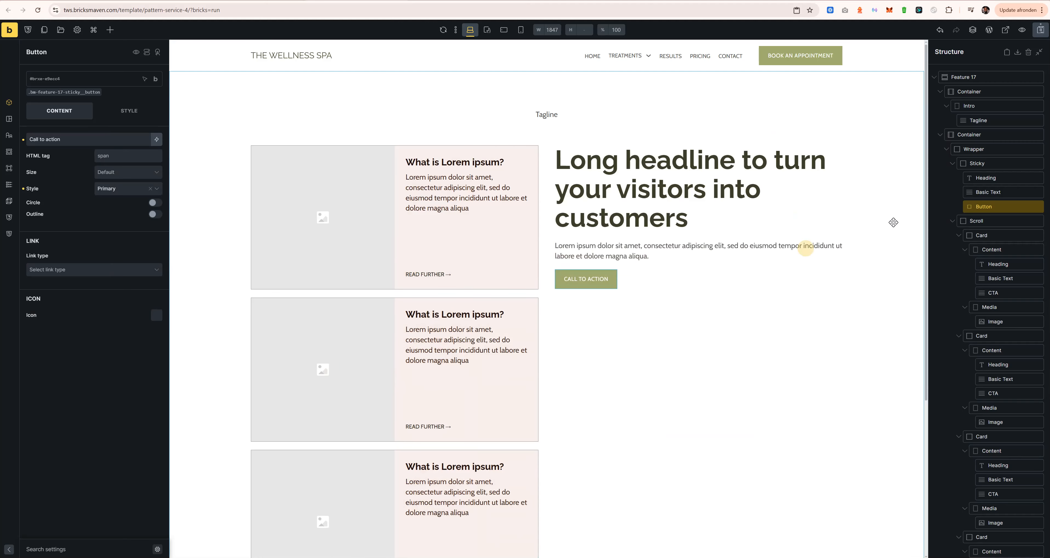
{"action": "right_click", "coordinate": [979, 91]}
{"action": "left_click", "coordinate": [984, 144]}
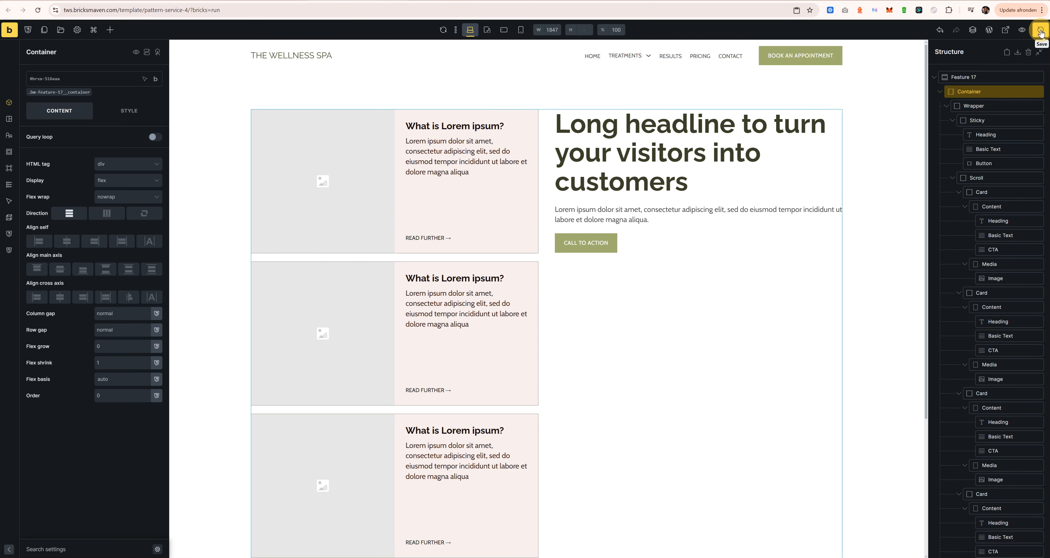
Rename the Feature 17 section to Service 4.
{"action": "left_click", "coordinate": [980, 78]}
{"action": "type", "text": "Ser"}
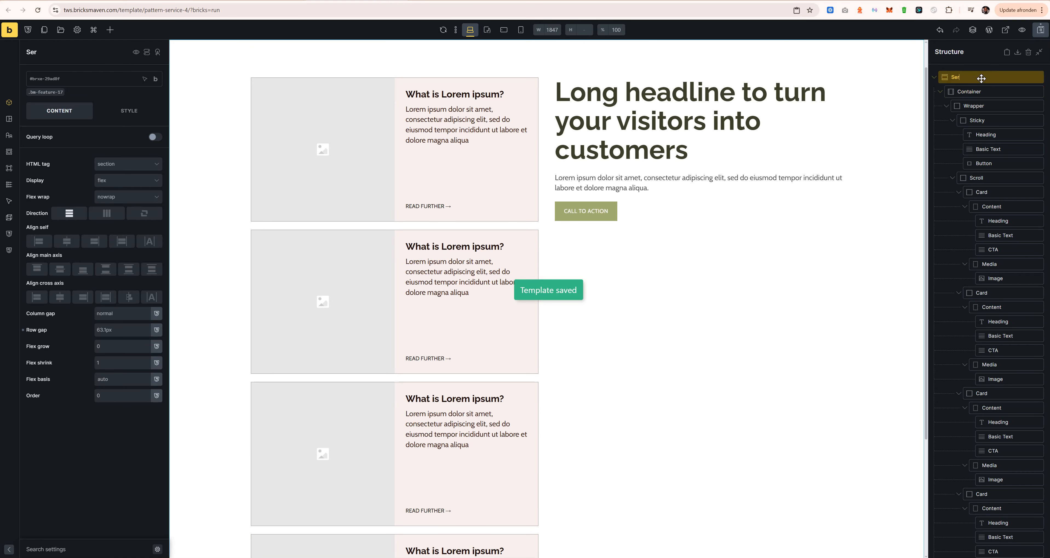
{"action": "type", "text": "vice 4"}
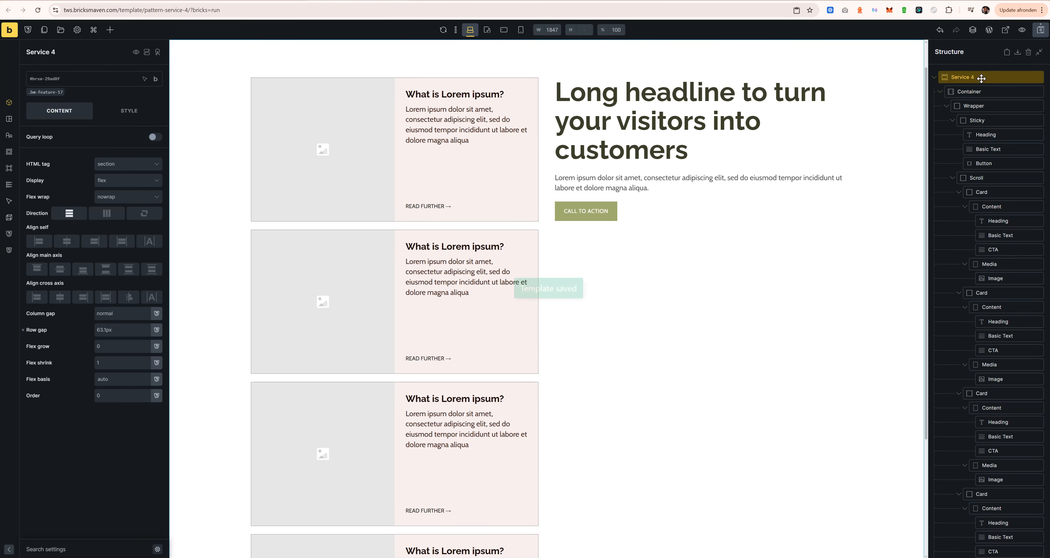
{"action": "key", "text": "Return"}
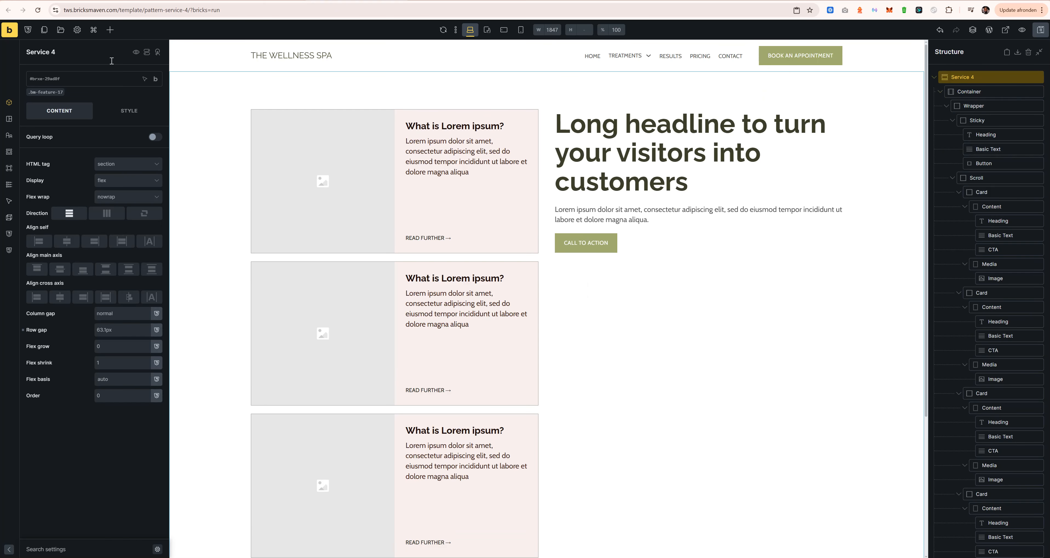
Set the background color of the section's bm-feature-17 class to the secondary color, var(--secondary).
{"action": "left_click", "coordinate": [45, 92]}
{"action": "left_click", "coordinate": [129, 110]}
{"action": "left_click", "coordinate": [108, 190]}
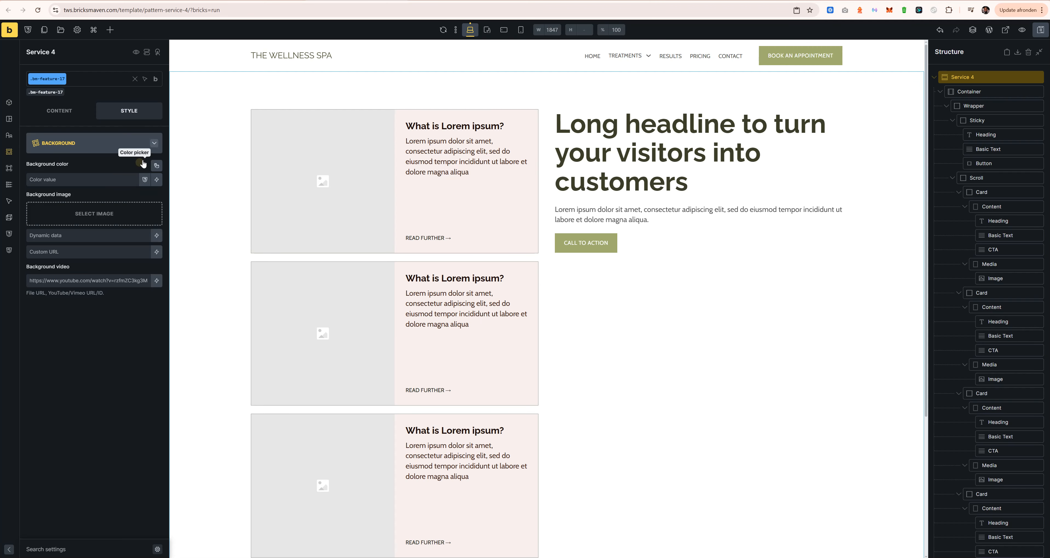
{"action": "left_click", "coordinate": [156, 166]}
{"action": "left_click", "coordinate": [141, 205]}
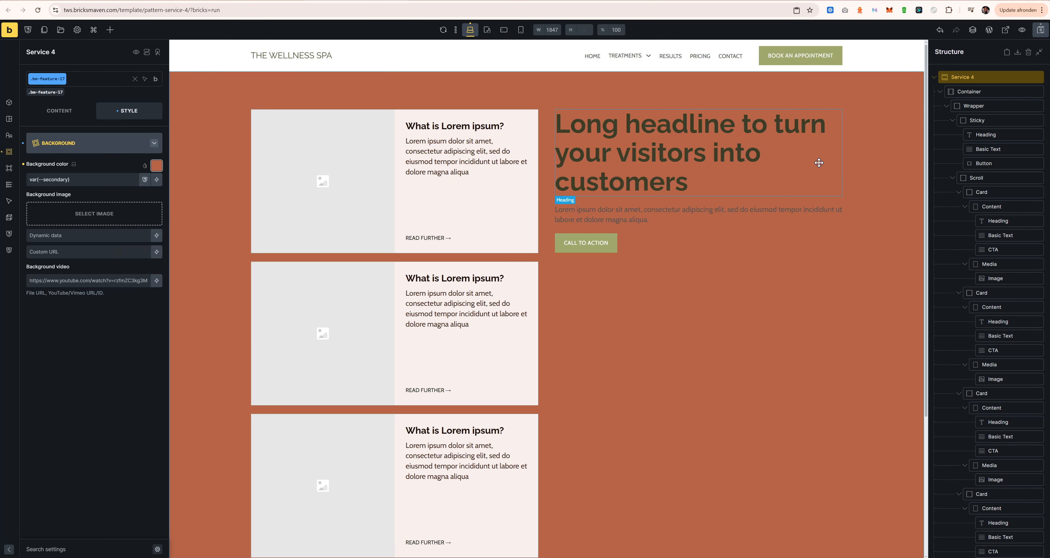
Set the typography color of the Sticky block's bm-feature-17-sticky class to the body-text-white variable.
{"action": "left_click", "coordinate": [991, 120]}
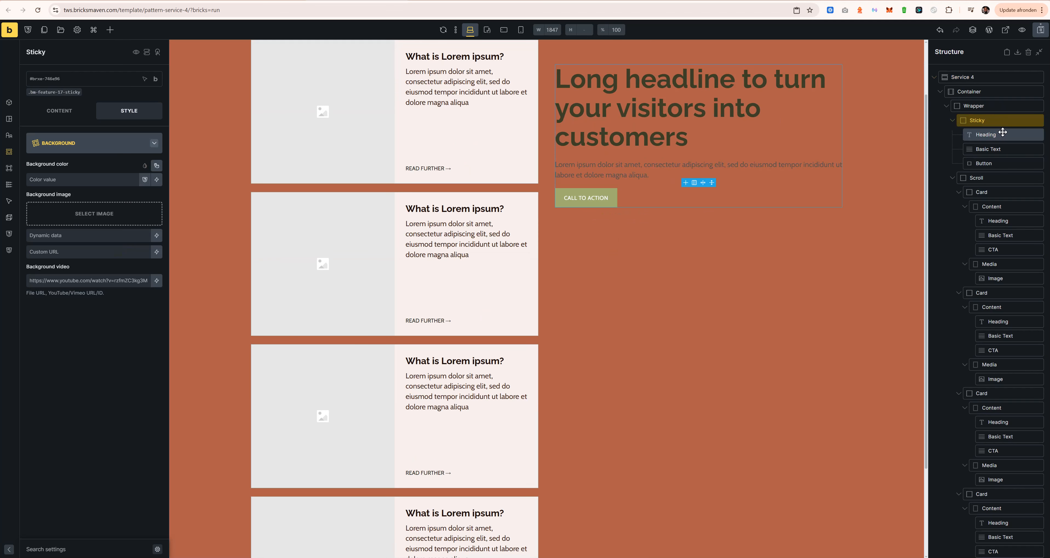
{"action": "scroll", "coordinate": [714, 194], "scroll_direction": "up", "scroll_amount": 2}
{"action": "left_click", "coordinate": [61, 92]}
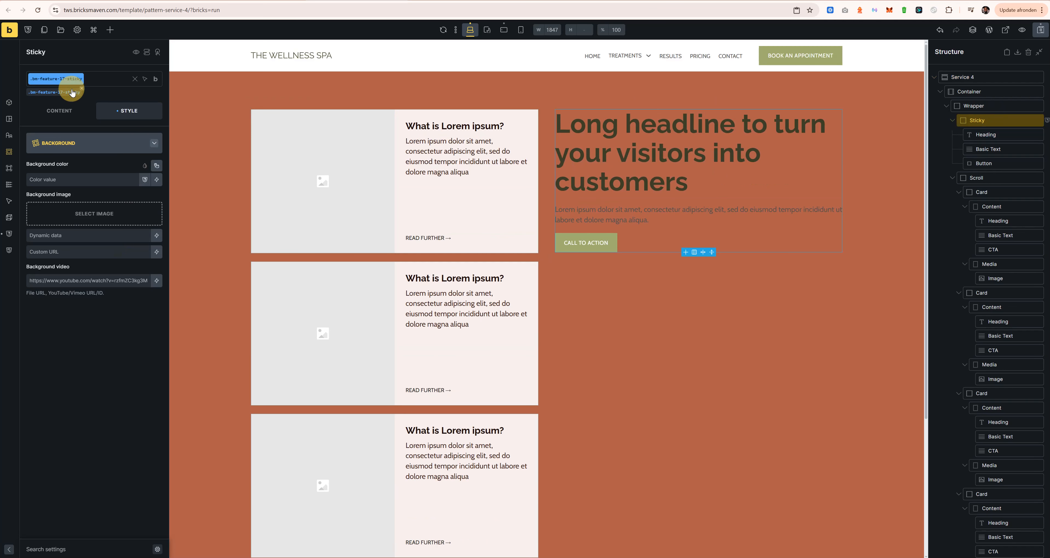
{"action": "left_click", "coordinate": [91, 147]}
{"action": "left_click", "coordinate": [87, 164]}
{"action": "left_click", "coordinate": [157, 166]}
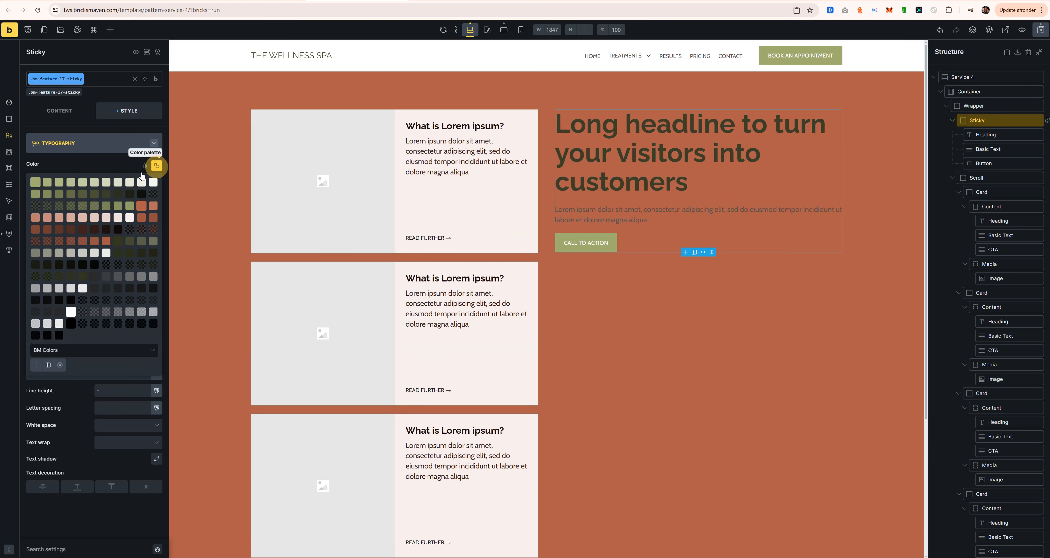
{"action": "left_click", "coordinate": [87, 170]}
{"action": "left_click", "coordinate": [84, 176]}
{"action": "type", "text": "body"}
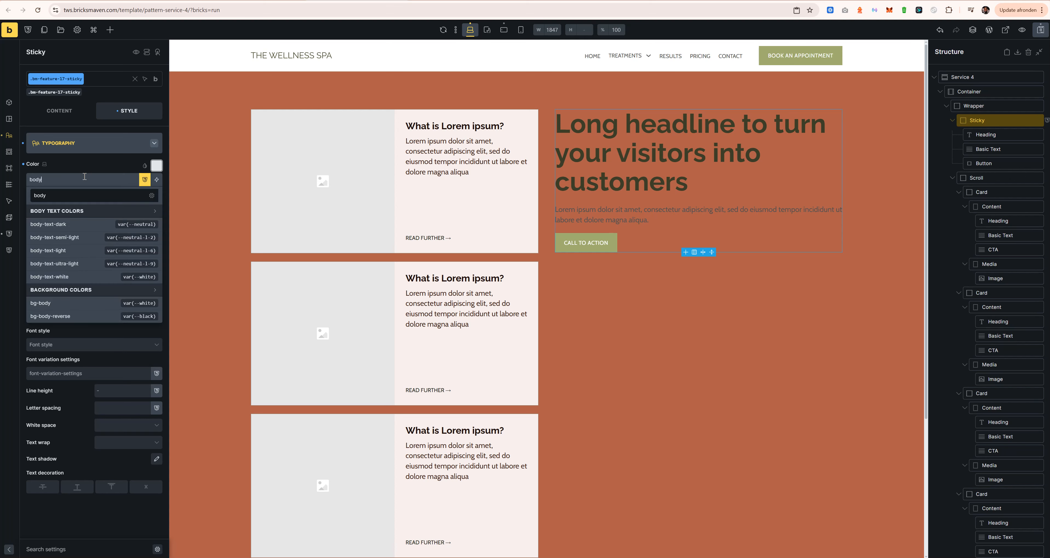
{"action": "left_click", "coordinate": [75, 276]}
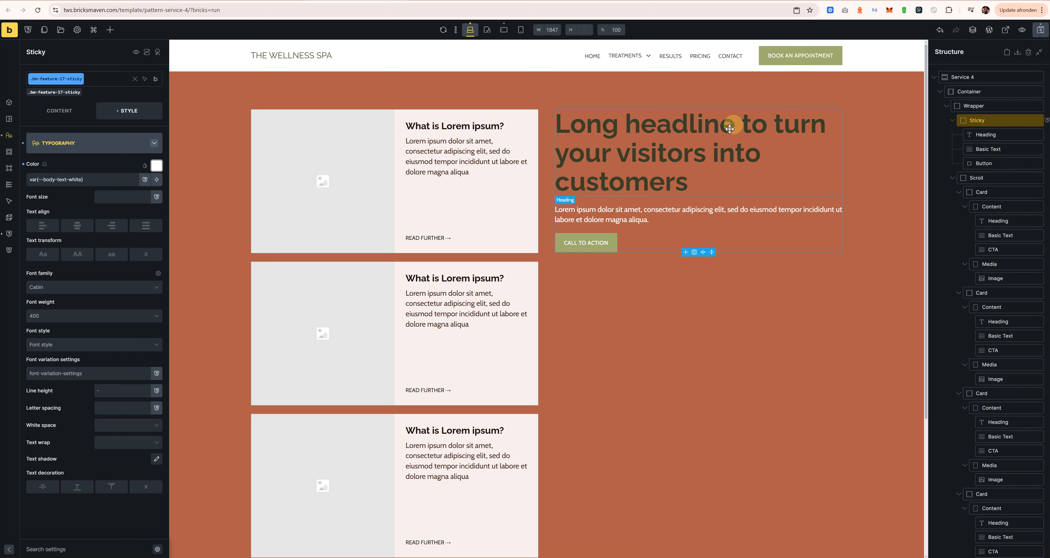
{"action": "left_click", "coordinate": [619, 163]}
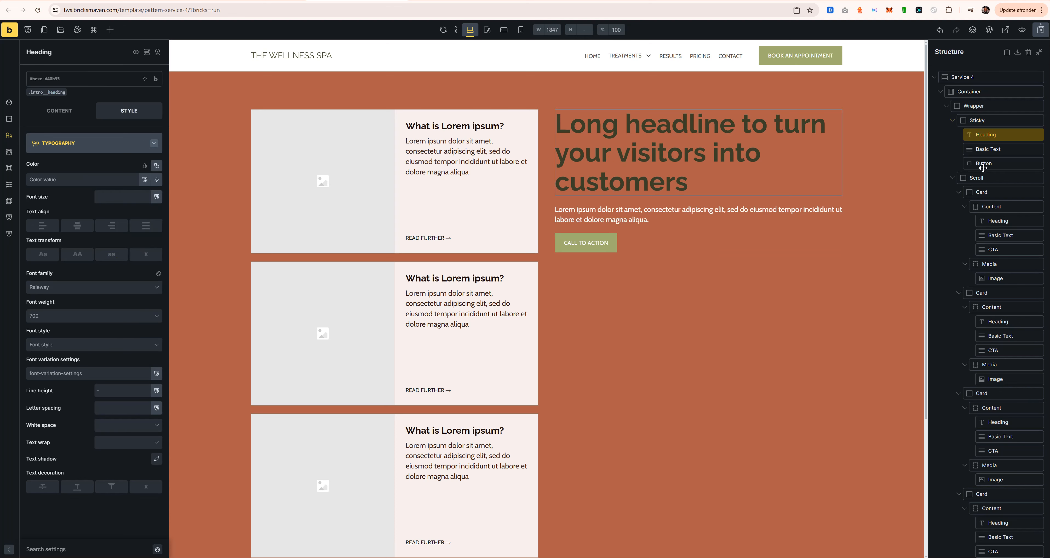
{"action": "left_click", "coordinate": [997, 122]}
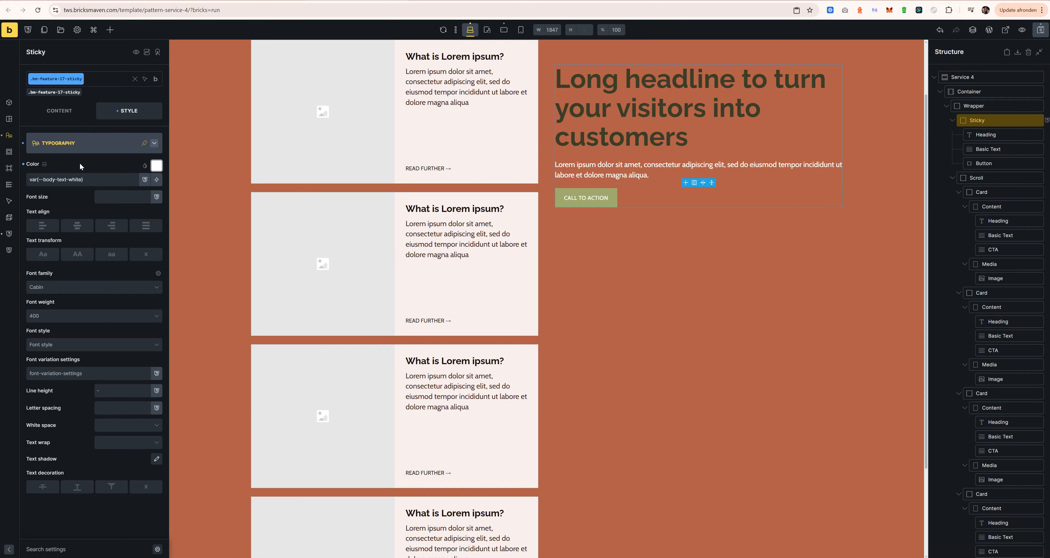
{"action": "left_click", "coordinate": [965, 134]}
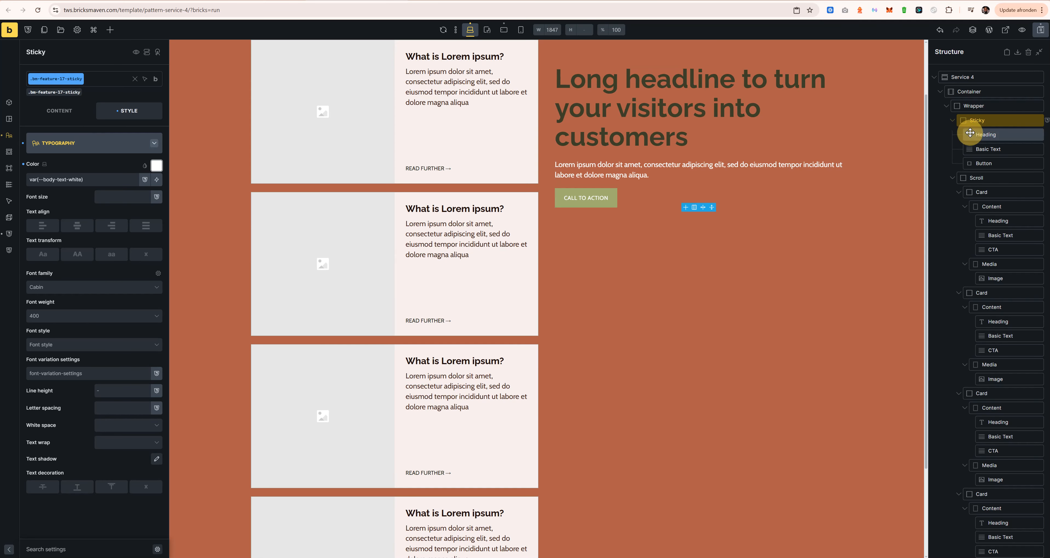
Rename the Sticky block's class to bm-feature-17__sticky and copy the new class name.
{"action": "left_click", "coordinate": [978, 121]}
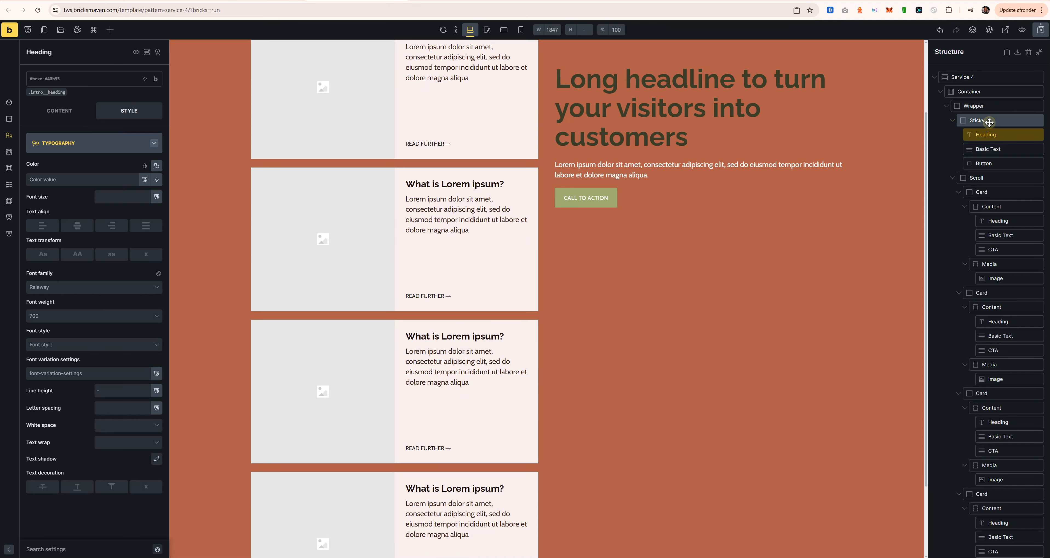
{"action": "left_click", "coordinate": [68, 112]}
{"action": "left_click", "coordinate": [118, 115]}
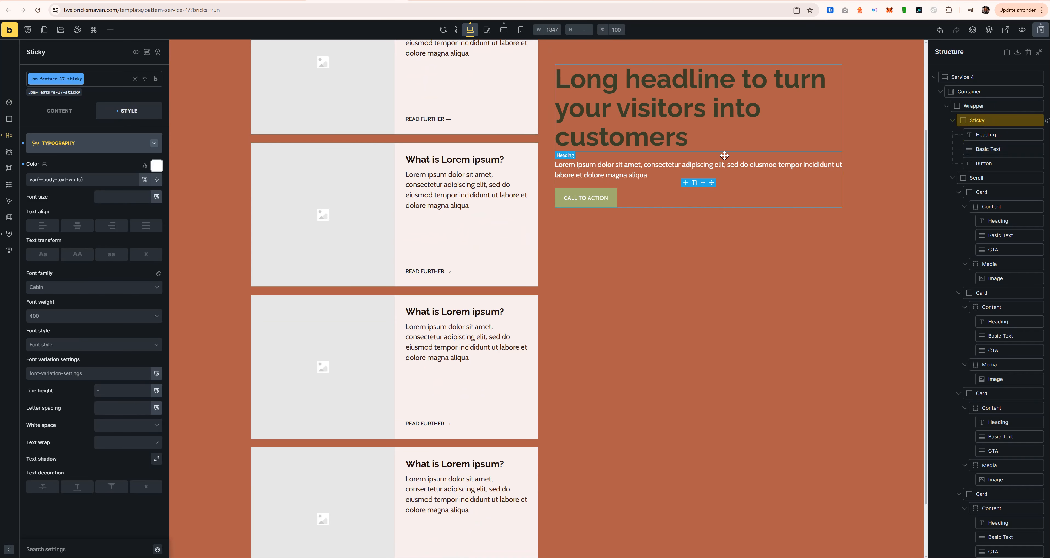
{"action": "left_click", "coordinate": [66, 83]}
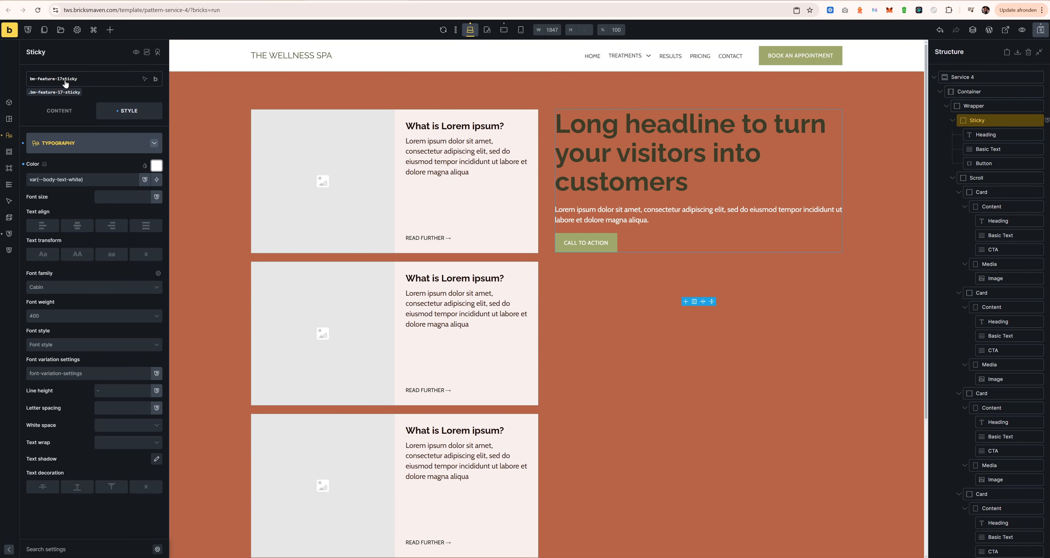
{"action": "triple_click", "coordinate": [73, 78]}
{"action": "key", "text": "ctrl+c"}
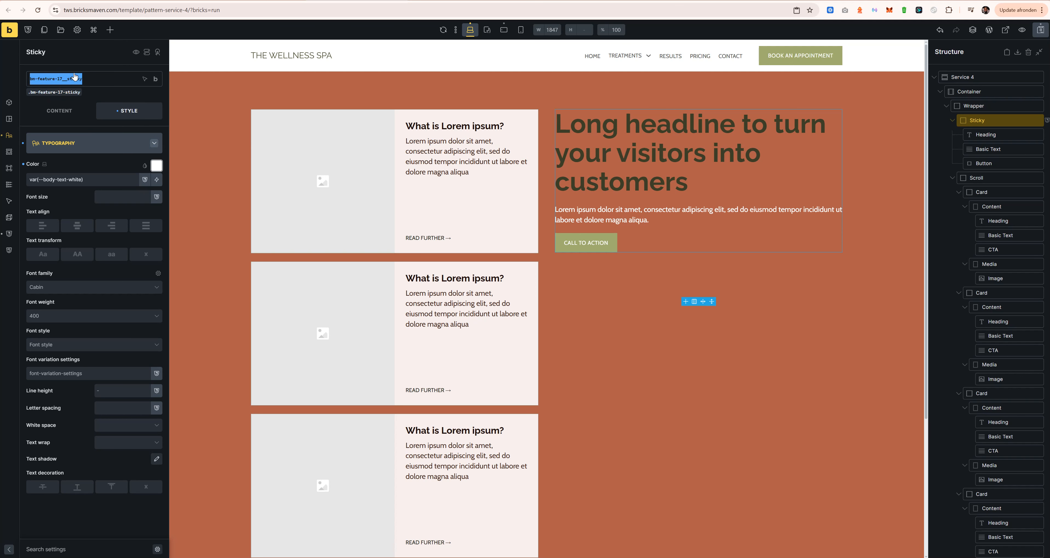
{"action": "key", "text": "Escape"}
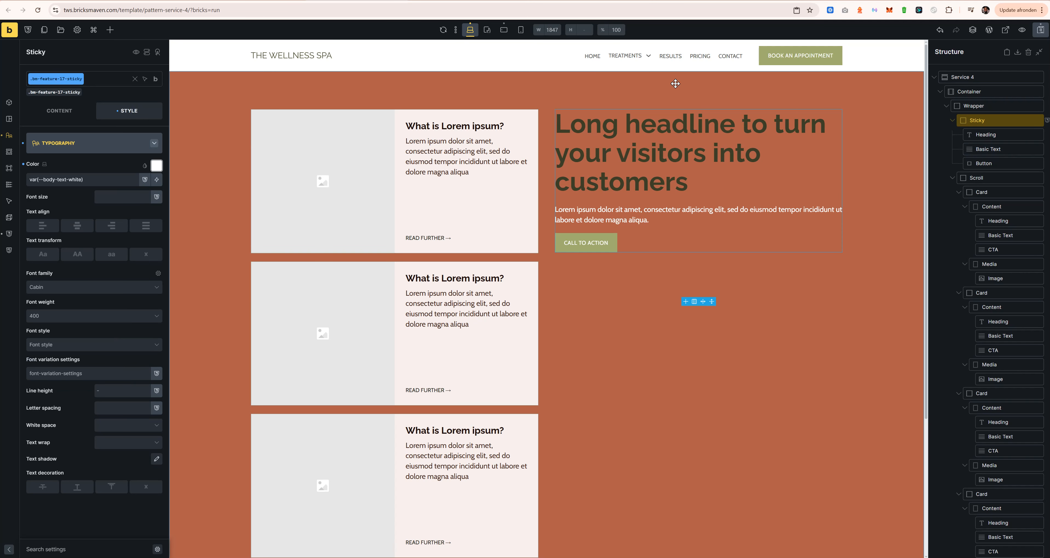
{"action": "left_click", "coordinate": [146, 80]}
{"action": "left_click", "coordinate": [145, 121]}
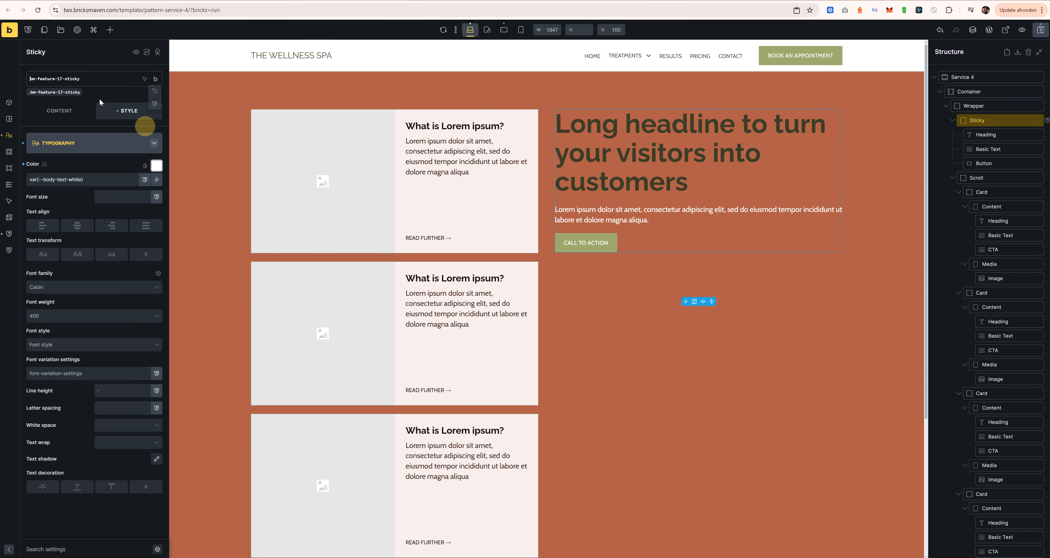
{"action": "left_click", "coordinate": [72, 95]}
{"action": "key", "text": "BackSpace"}
{"action": "type", "text": "__"}
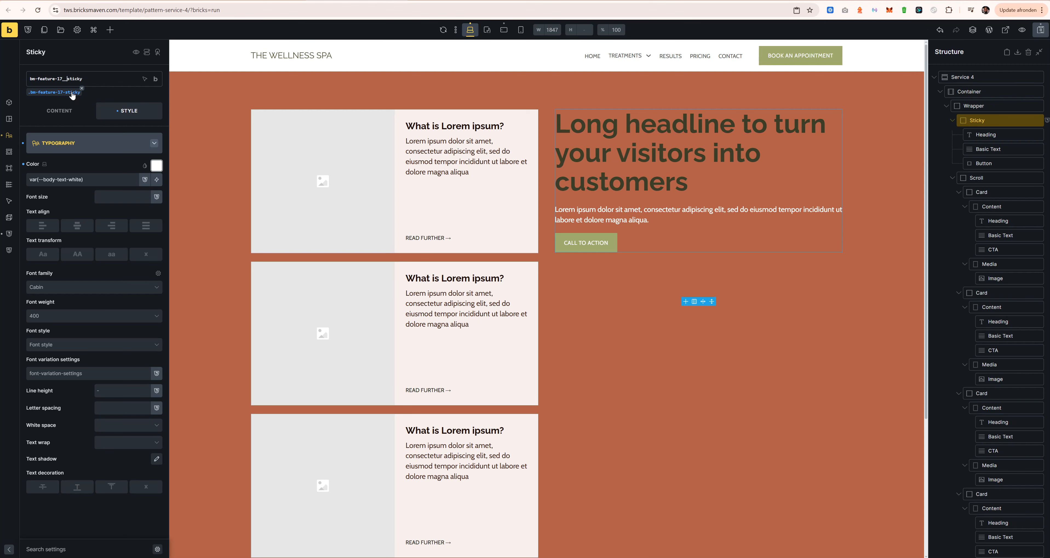
{"action": "key", "text": "Return"}
Add a new class bm-feature-17__heading to the Heading in the Sticky block, reusing the copied class name.
{"action": "left_click", "coordinate": [987, 134]}
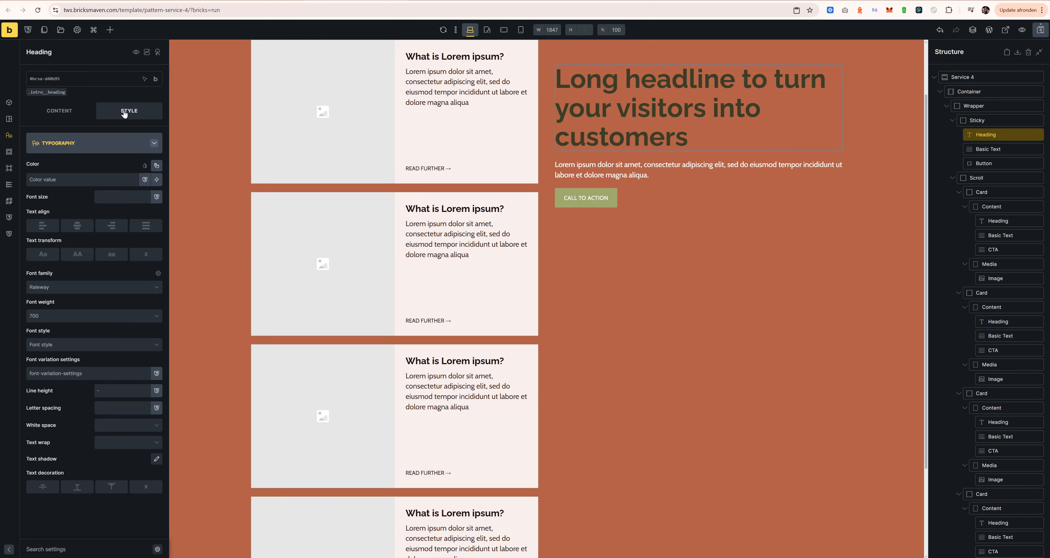
{"action": "left_click", "coordinate": [79, 78]}
{"action": "key", "text": "ctrl+v"}
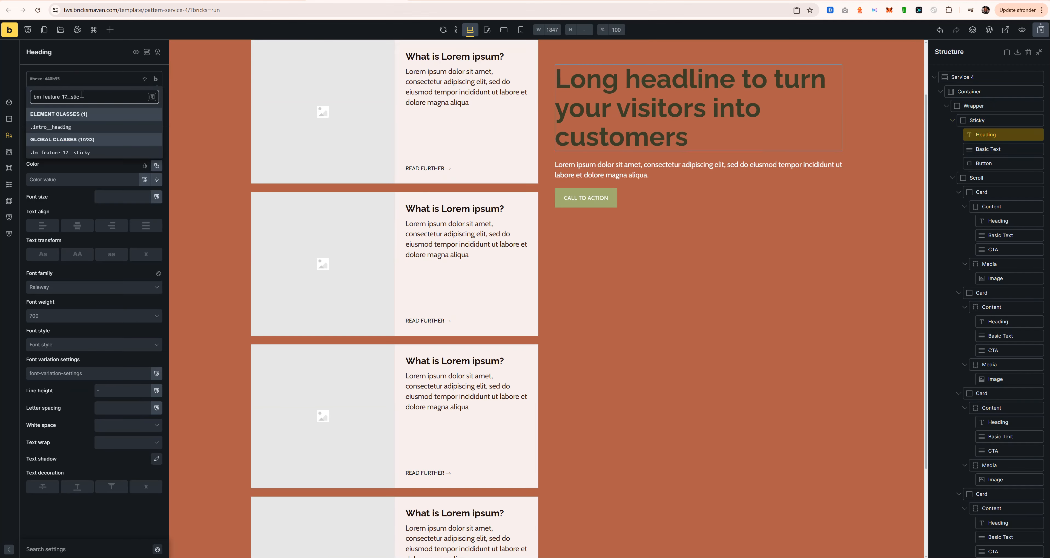
{"action": "key", "text": "BackSpace"}
{"action": "type", "text": "heading"}
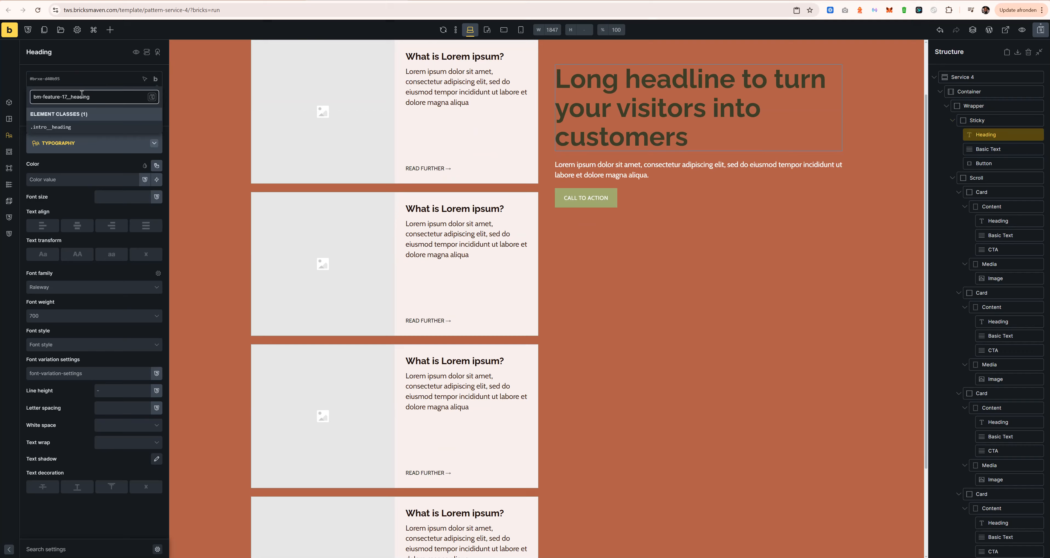
{"action": "key", "text": "Return"}
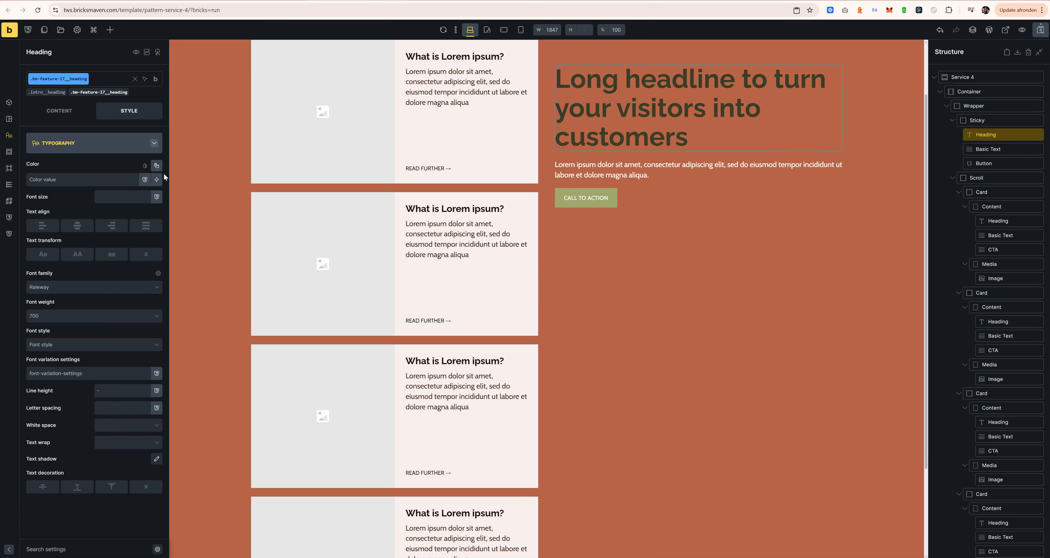
Set the typography color of the bm-feature-17__heading class to the heading-white variable.
{"action": "left_click", "coordinate": [103, 180]}
{"action": "type", "text": "head"}
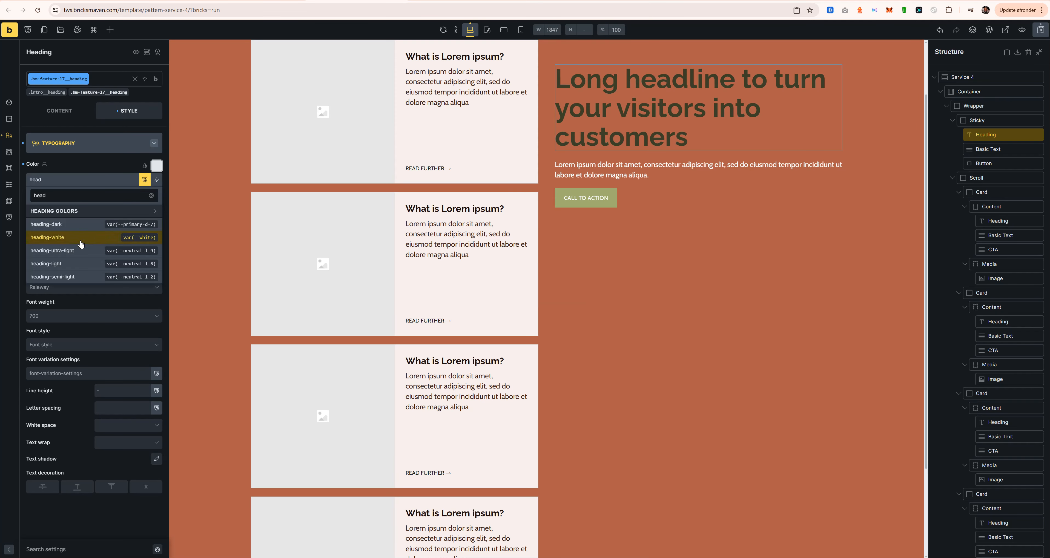
{"action": "left_click", "coordinate": [81, 243]}
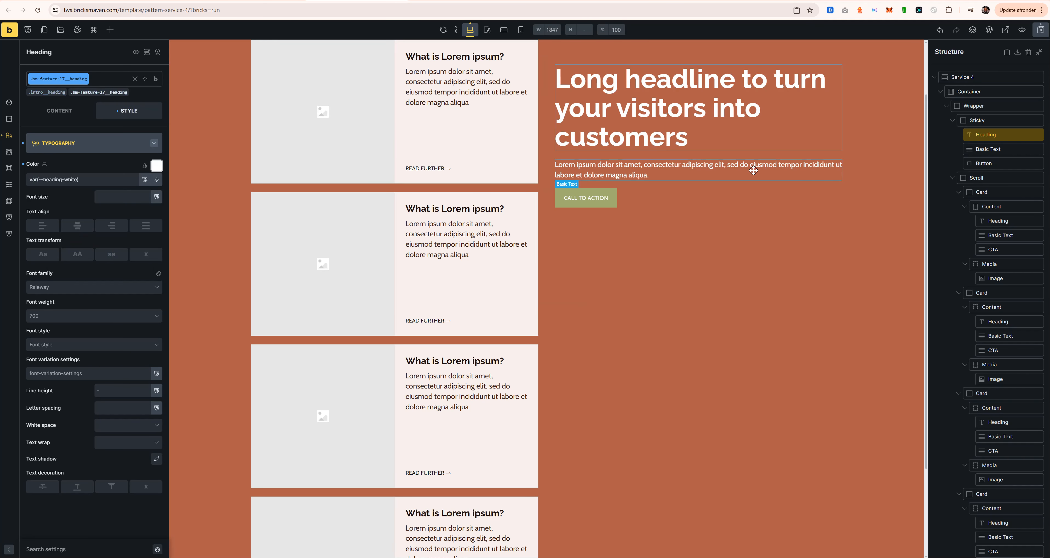
{"action": "left_click", "coordinate": [989, 153]}
{"action": "left_click", "coordinate": [988, 121]}
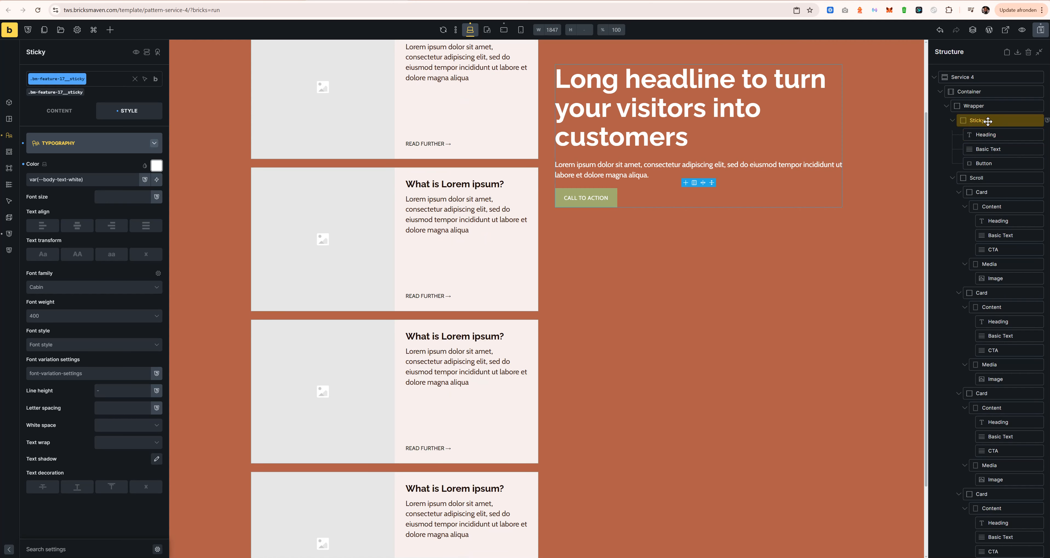
Set the Sticky block's Button to the Light style and Large size on its bm-feature-17-sticky__button class.
{"action": "left_click", "coordinate": [1000, 164]}
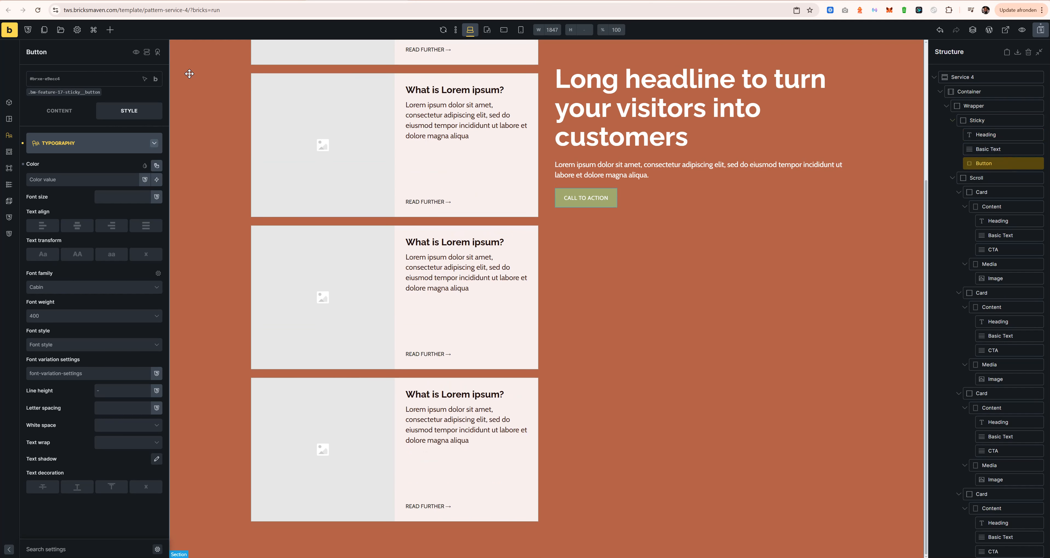
{"action": "left_click", "coordinate": [77, 97]}
{"action": "left_click", "coordinate": [60, 109]}
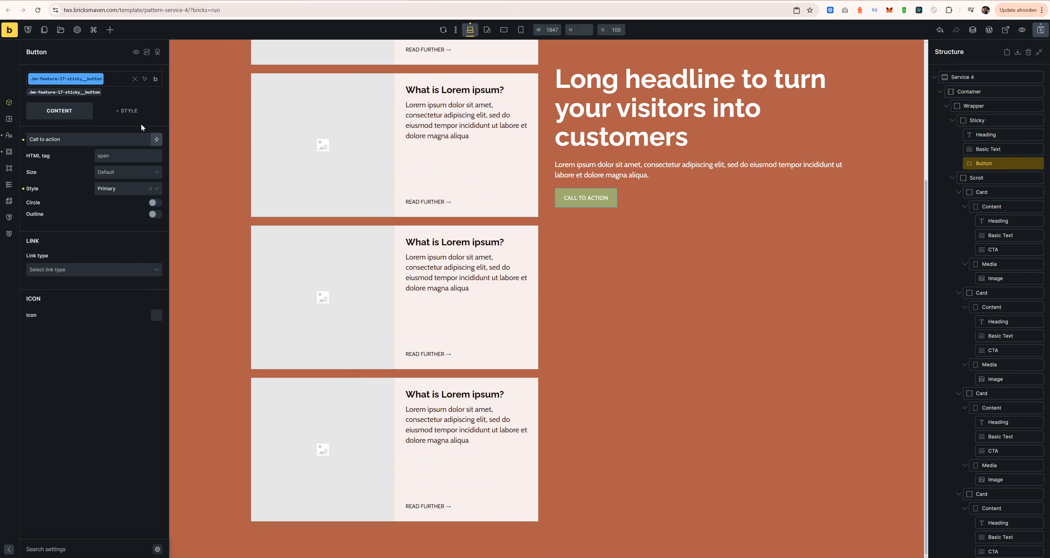
{"action": "left_click", "coordinate": [128, 110]}
{"action": "left_click", "coordinate": [42, 143]}
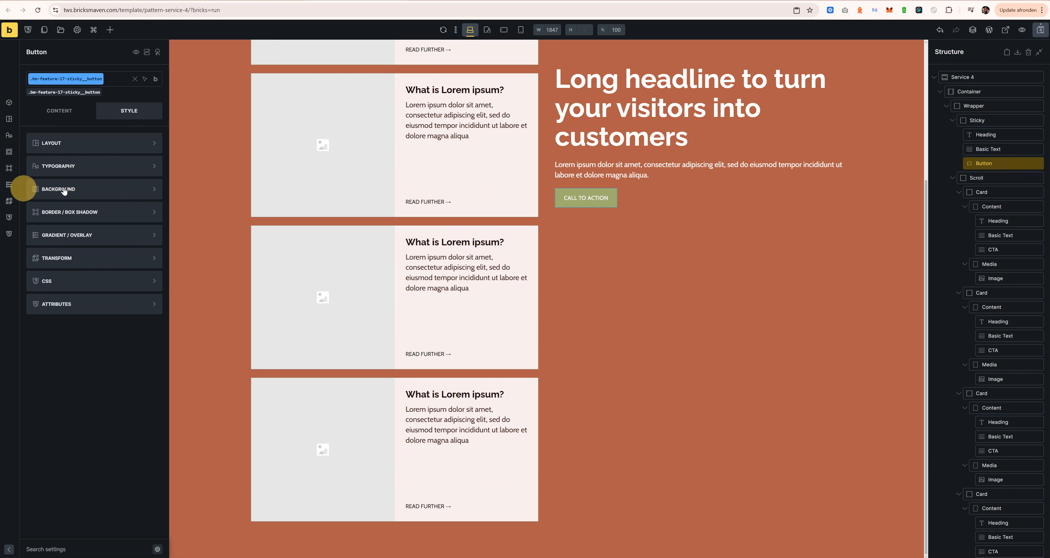
{"action": "left_click", "coordinate": [59, 110]}
{"action": "left_click", "coordinate": [126, 194]}
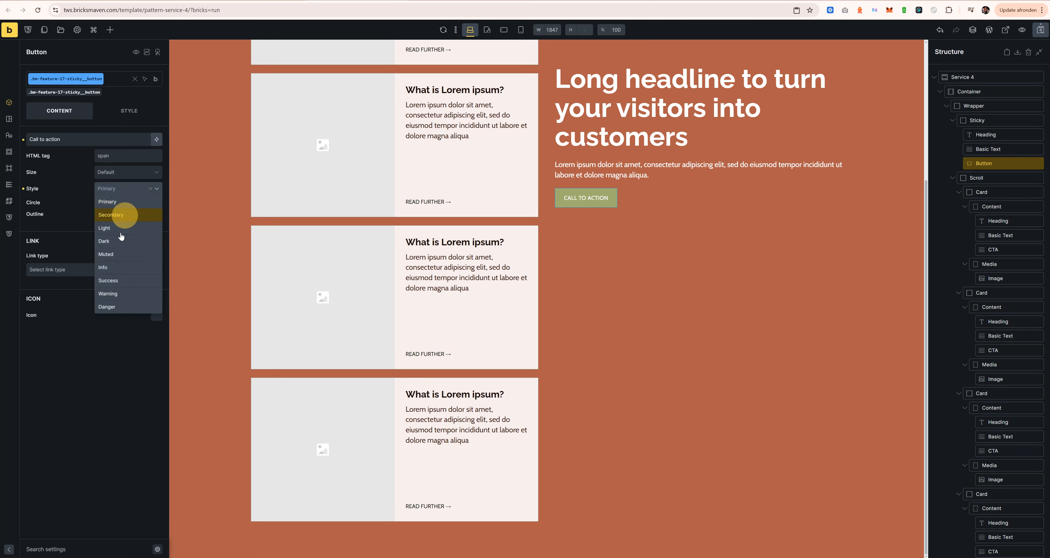
{"action": "left_click", "coordinate": [115, 234]}
{"action": "left_click", "coordinate": [112, 174]}
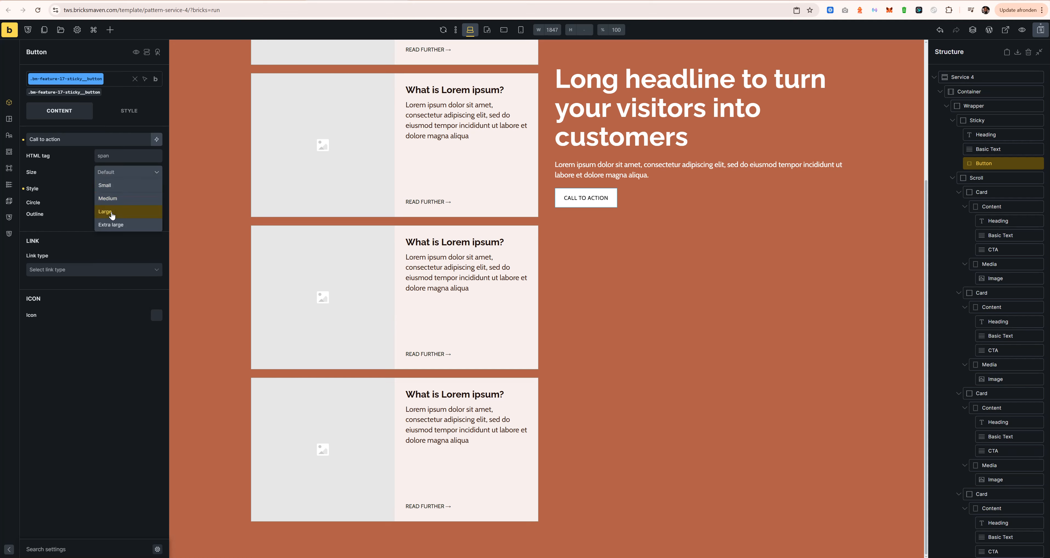
{"action": "left_click", "coordinate": [112, 213]}
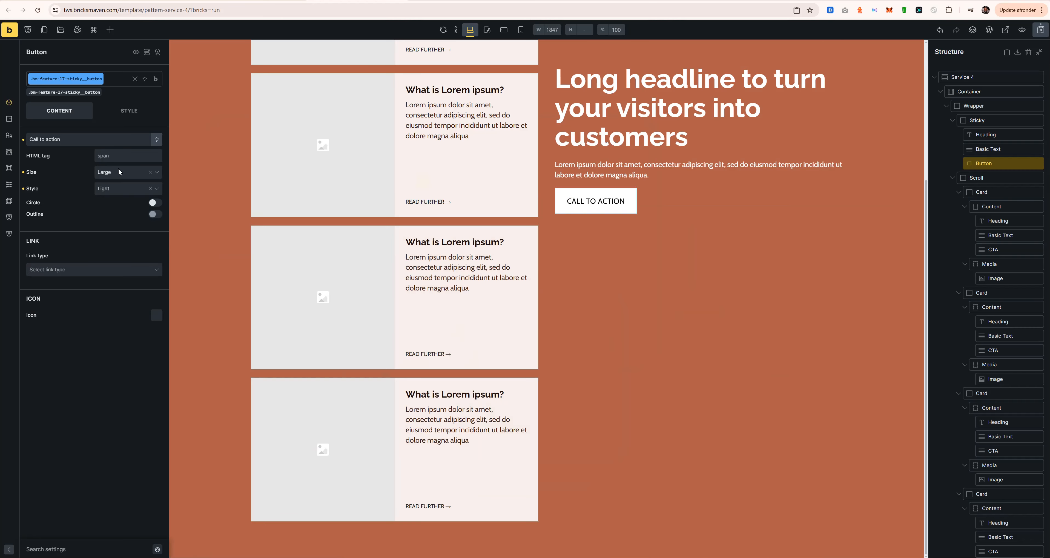
Change the Sticky block's button text to "View all treatment".
{"action": "triple_click", "coordinate": [51, 139]}
{"action": "type", "text": "View"}
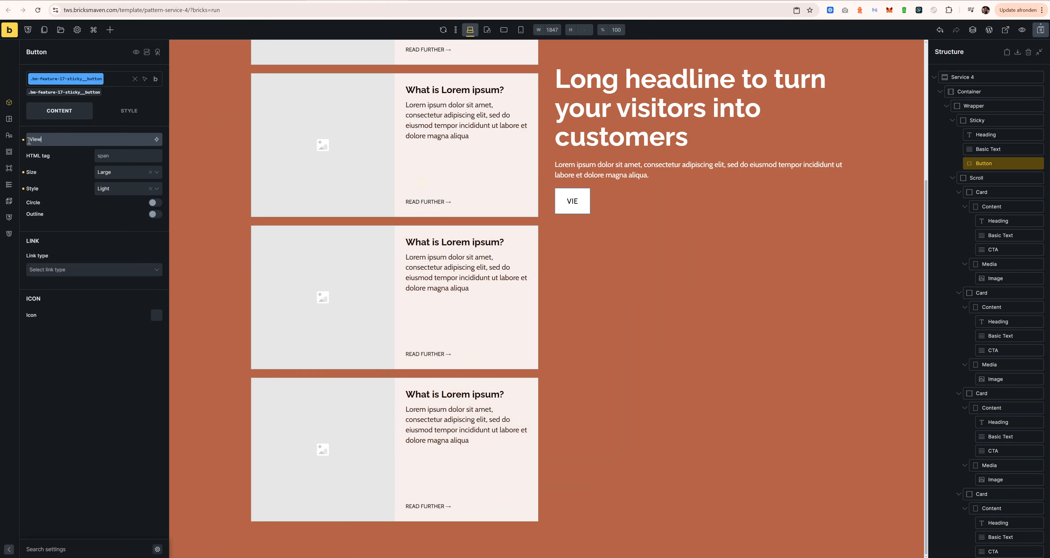
{"action": "type", "text": "tment"}
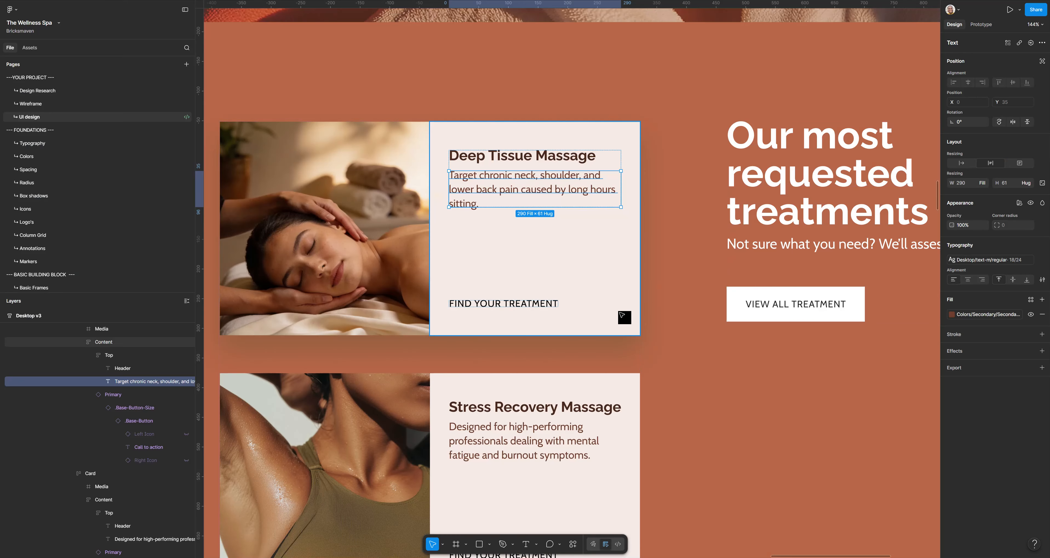
Replace the Sticky block's heading text with "Our most requested treatments", copied from the Figma design.
{"action": "scroll", "coordinate": [886, 316], "scroll_direction": "down", "scroll_amount": 5}
{"action": "scroll", "coordinate": [834, 304], "scroll_direction": "up", "scroll_amount": 3}
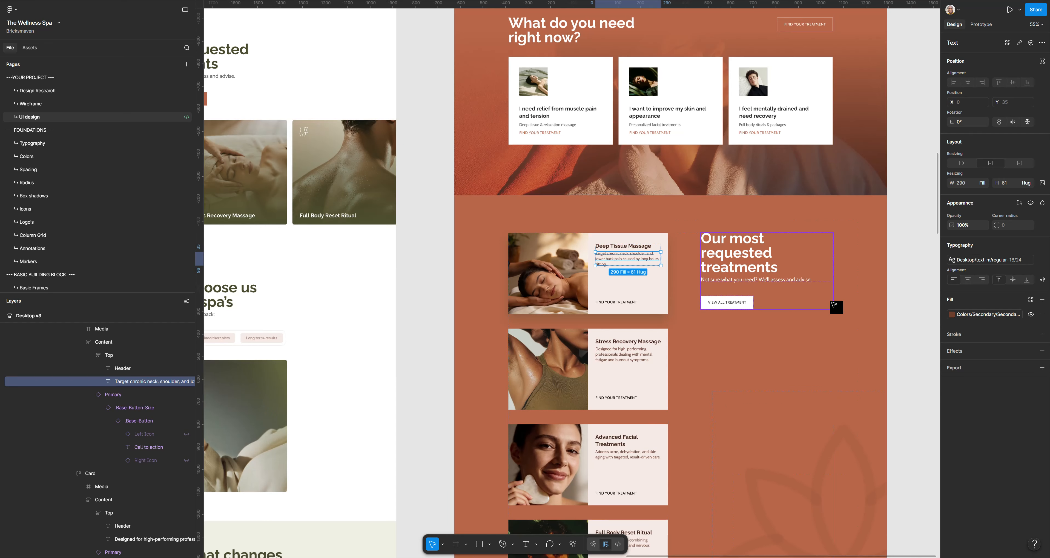
{"action": "left_click", "coordinate": [745, 257]}
{"action": "double_click", "coordinate": [744, 258]}
{"action": "key", "text": "ctrl+c"}
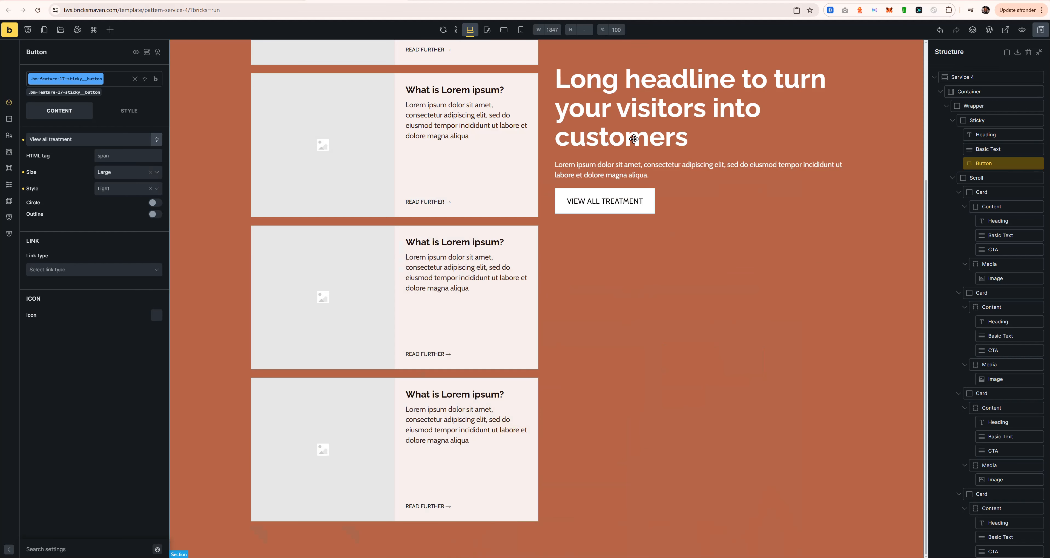
{"action": "left_click", "coordinate": [643, 107]}
{"action": "triple_click", "coordinate": [89, 142]}
{"action": "key", "text": "ctrl+v"}
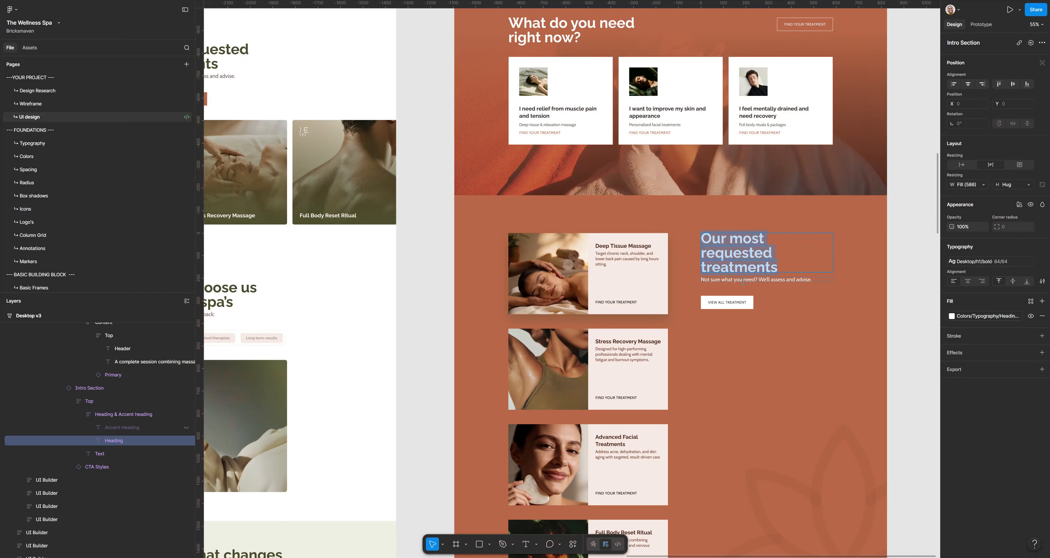
Replace the Sticky block's Basic Text with "Not sure what you need? We'll assess and advise.", copied from the Figma design.
{"action": "double_click", "coordinate": [742, 281]}
{"action": "key", "text": "ctrl+c"}
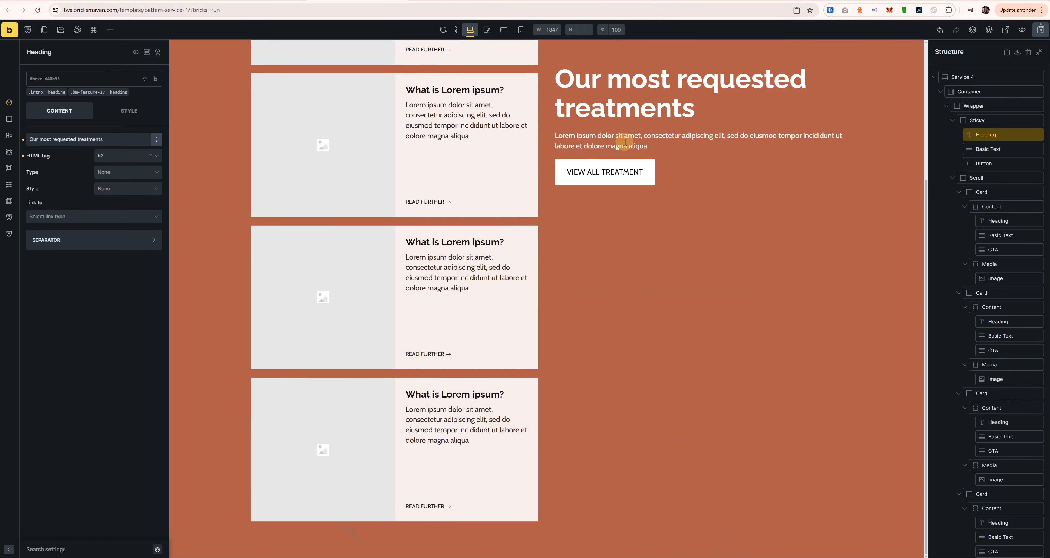
{"action": "left_click", "coordinate": [624, 140]}
{"action": "triple_click", "coordinate": [128, 154]}
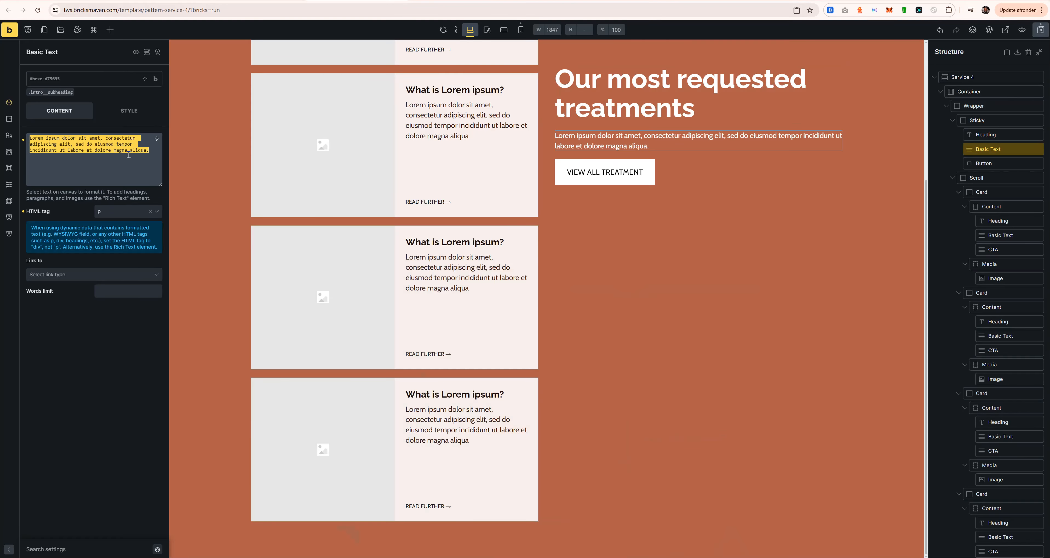
{"action": "key", "text": "ctrl+v"}
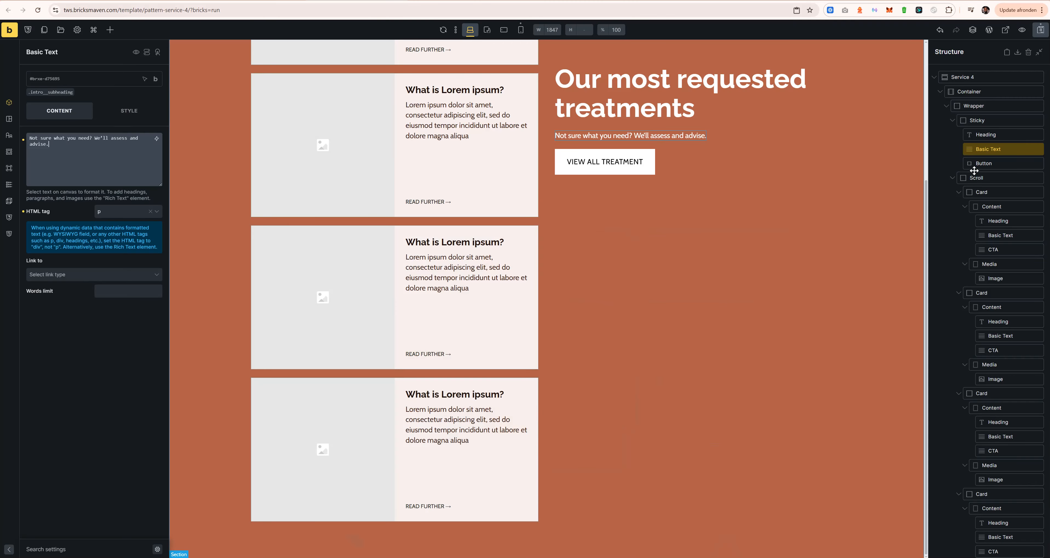
Add a new class bm-feature-17__subheading to the Sticky block's Basic Text, adapting the class name copied from the Heading.
{"action": "left_click", "coordinate": [986, 135]}
{"action": "left_click", "coordinate": [114, 92]}
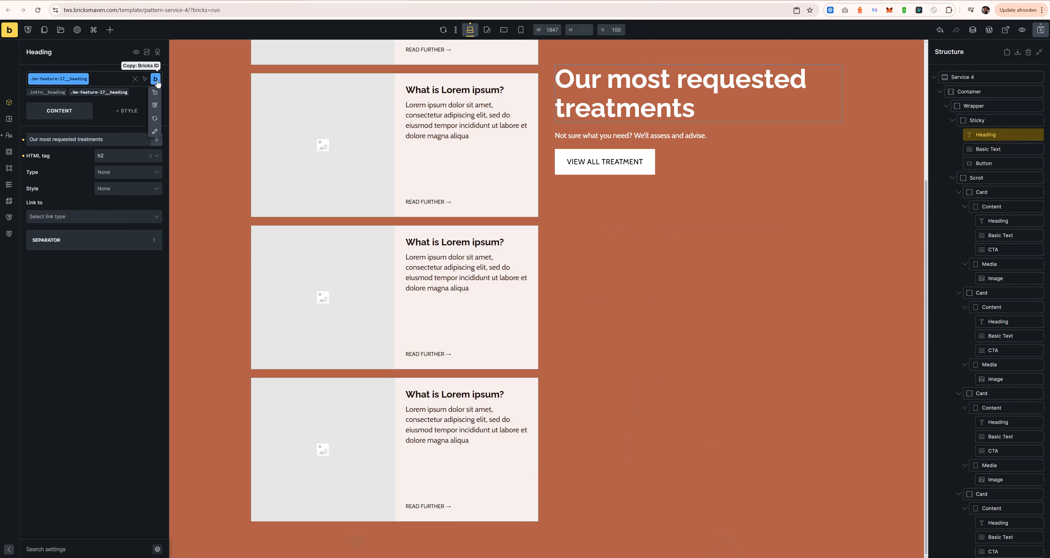
{"action": "left_click", "coordinate": [154, 131]}
{"action": "key", "text": "ctrl+c"}
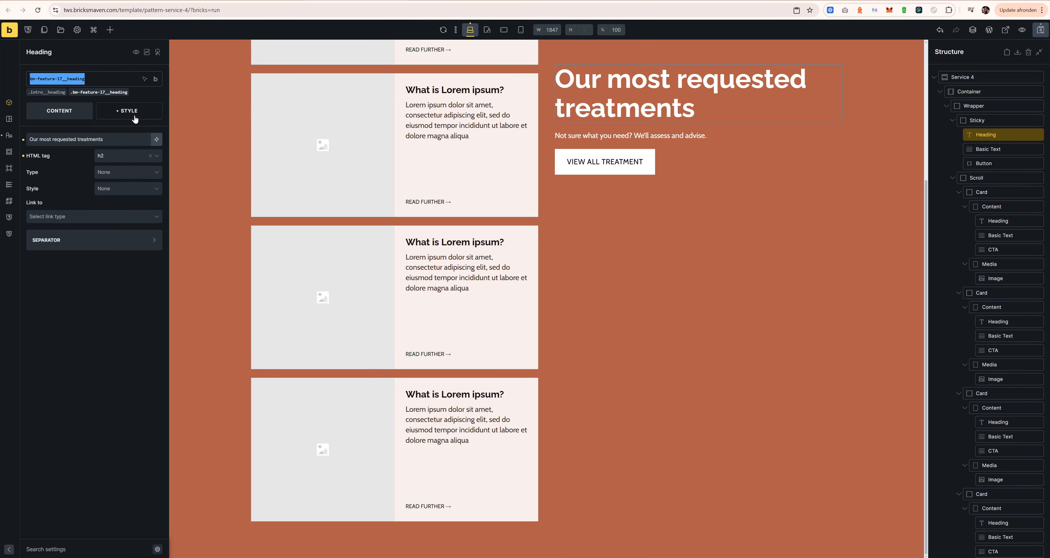
{"action": "left_click", "coordinate": [1000, 148]}
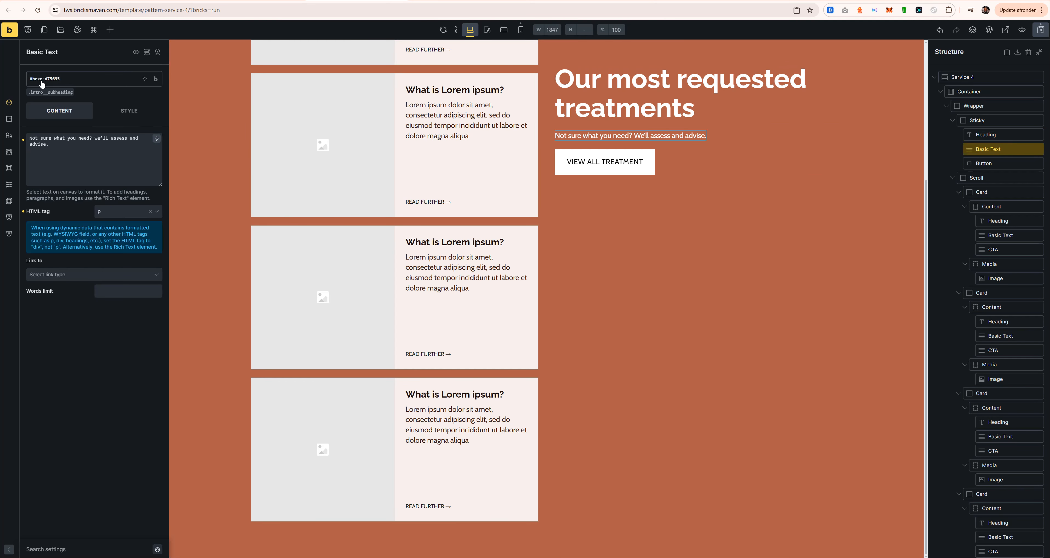
{"action": "left_click", "coordinate": [61, 78]}
{"action": "key", "text": "ctrl+v"}
{"action": "left_click", "coordinate": [72, 98]}
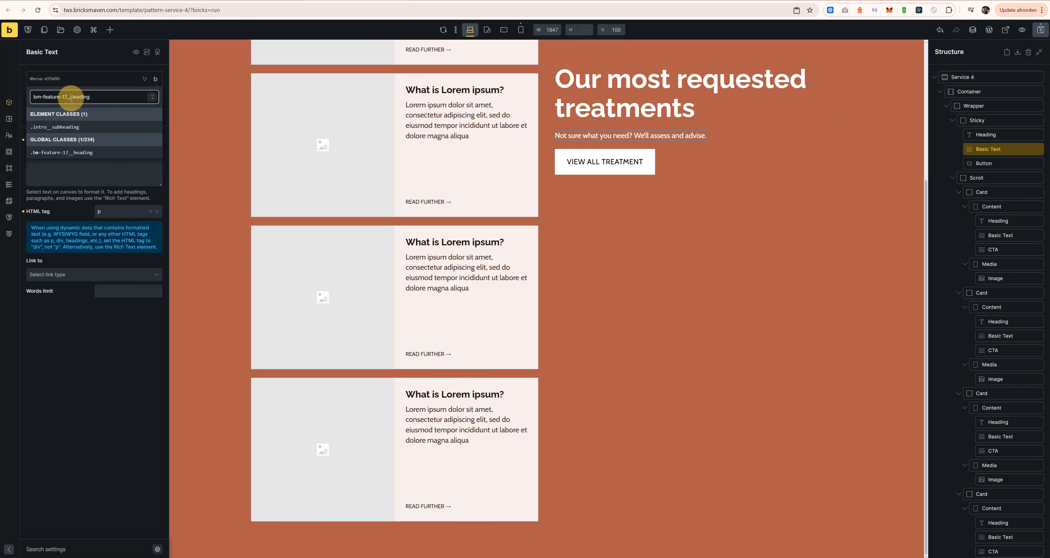
{"action": "type", "text": "sub"}
{"action": "key", "text": "Return"}
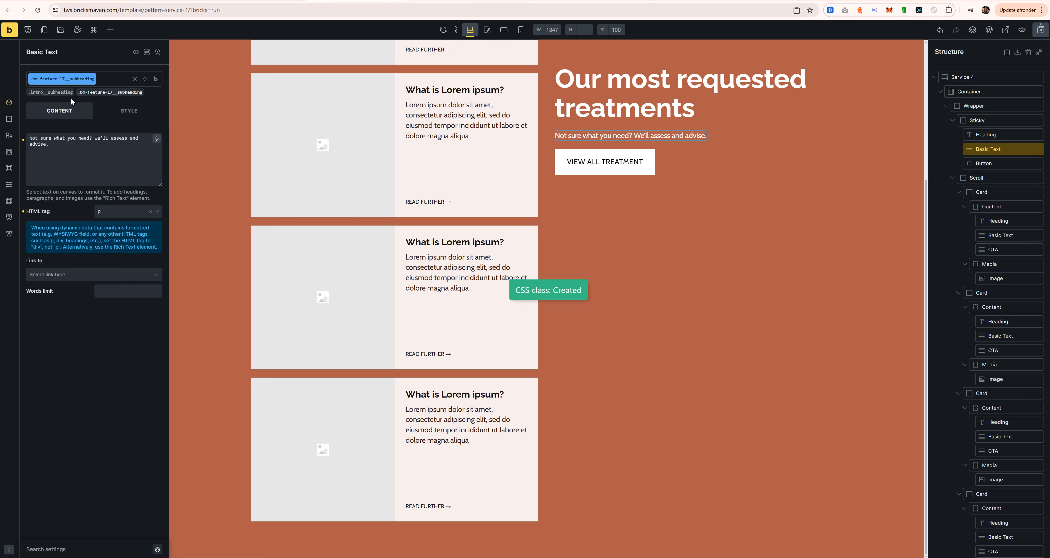
Set the typography font size of the bm-feature-17__subheading class to the text-l variable.
{"action": "left_click", "coordinate": [129, 111]}
{"action": "left_click", "coordinate": [106, 141]}
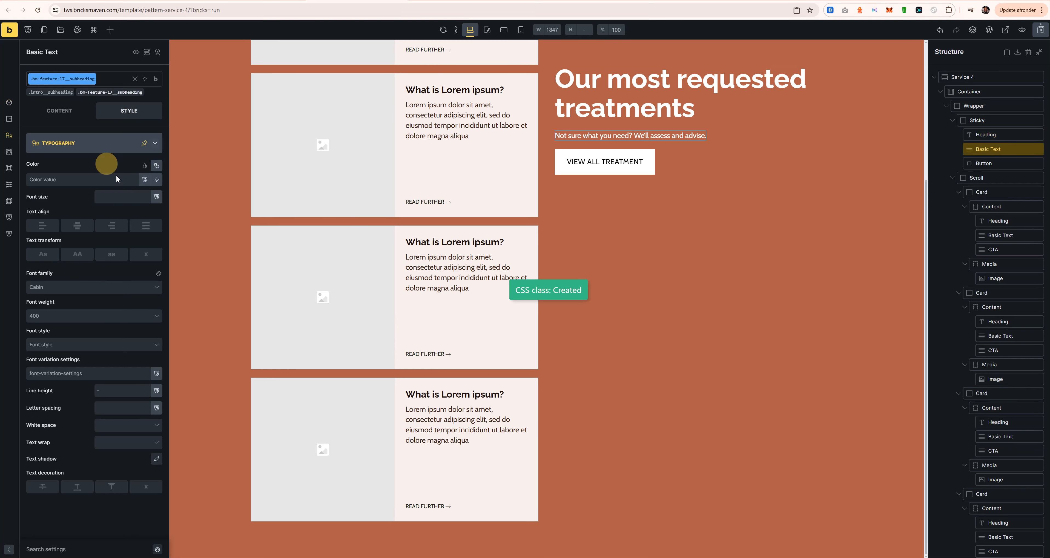
{"action": "left_click", "coordinate": [121, 194]}
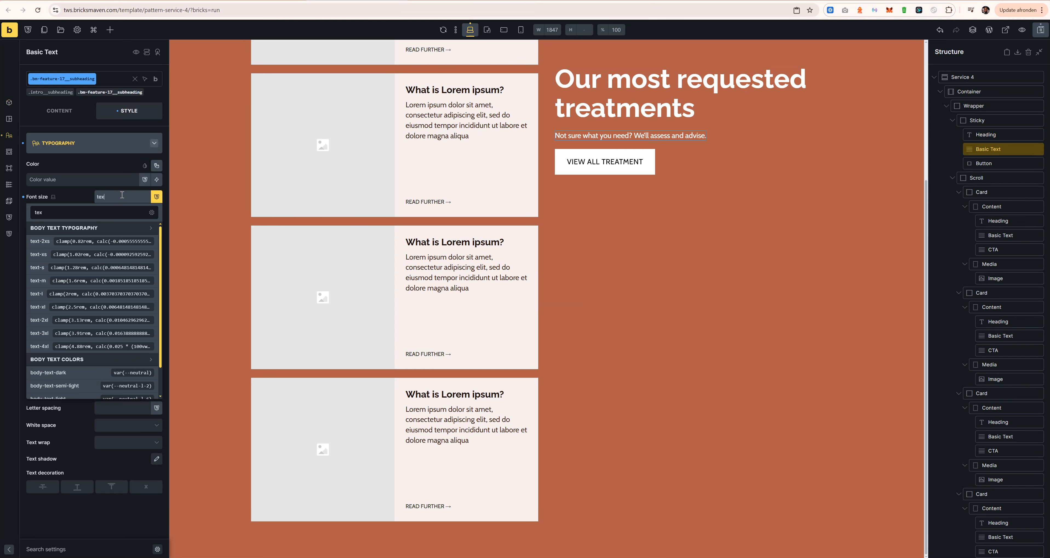
{"action": "left_click", "coordinate": [40, 300]}
{"action": "scroll", "coordinate": [604, 165], "scroll_direction": "up", "scroll_amount": 1}
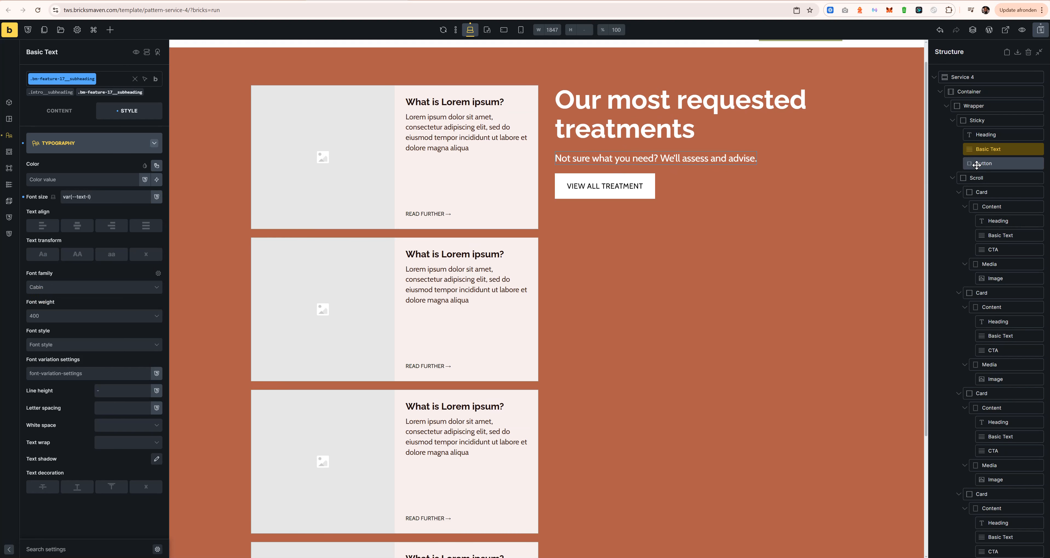
Wrap the Sticky block's Heading in a new block, move the Basic Text into it and name the block Top.
{"action": "left_click", "coordinate": [990, 135]}
{"action": "right_click", "coordinate": [990, 134]}
{"action": "left_click", "coordinate": [974, 201]}
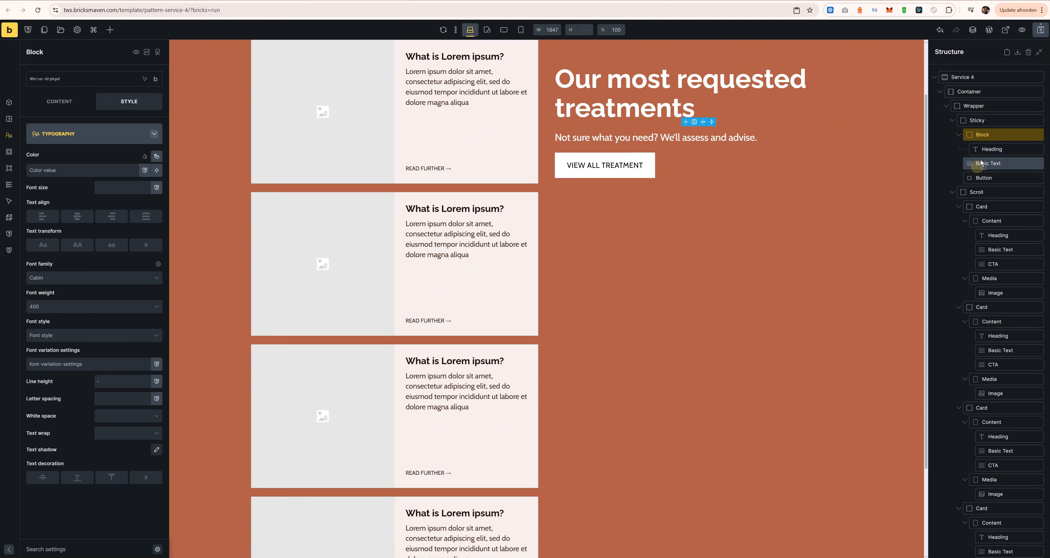
{"action": "left_click_drag", "start_coordinate": [981, 163], "coordinate": [985, 135]}
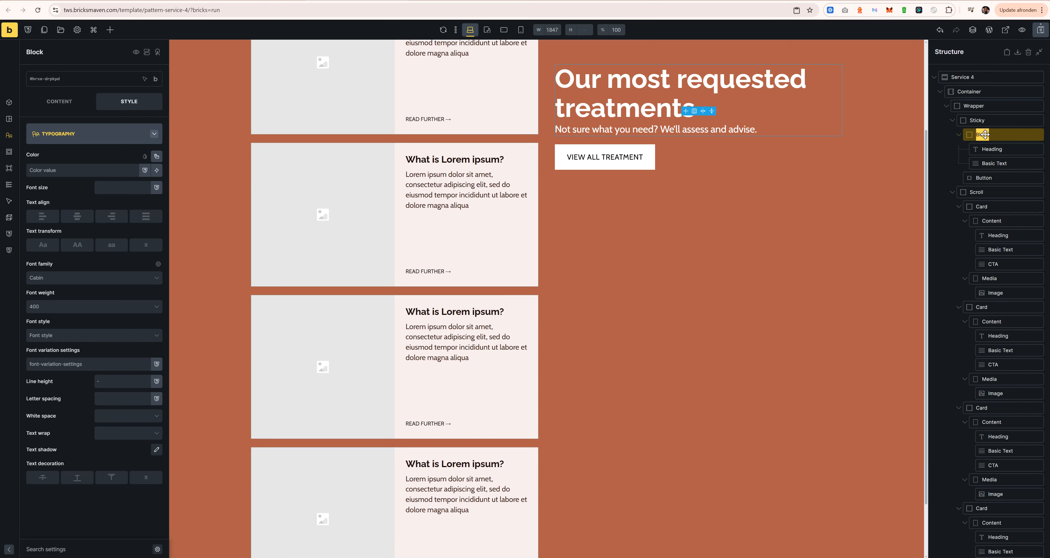
{"action": "type", "text": "Top"}
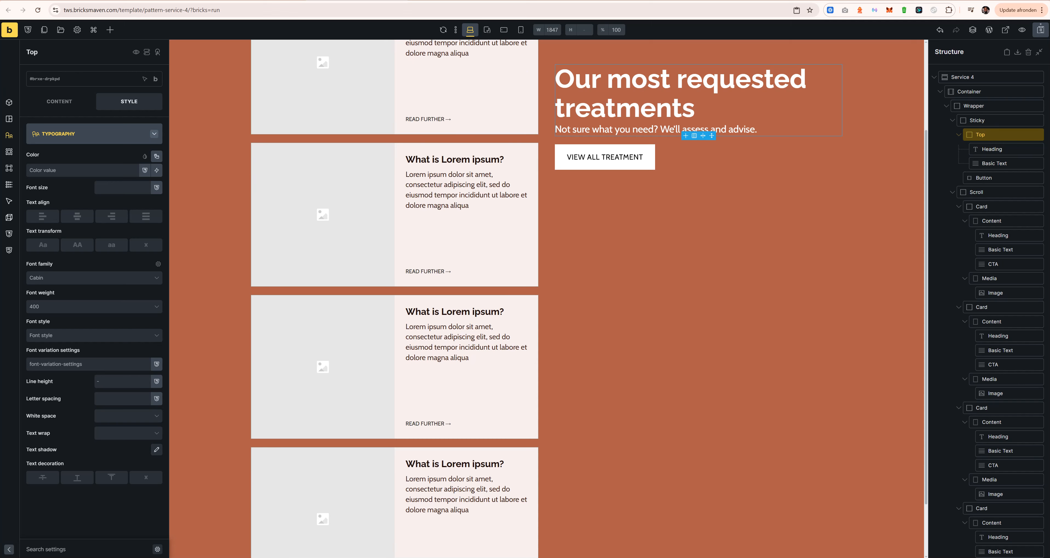
Add a new class bm-feature-17__heading__top to the Top block.
{"action": "left_click", "coordinate": [71, 81]}
{"action": "type", "text": "bm-feature-17__heading_"}
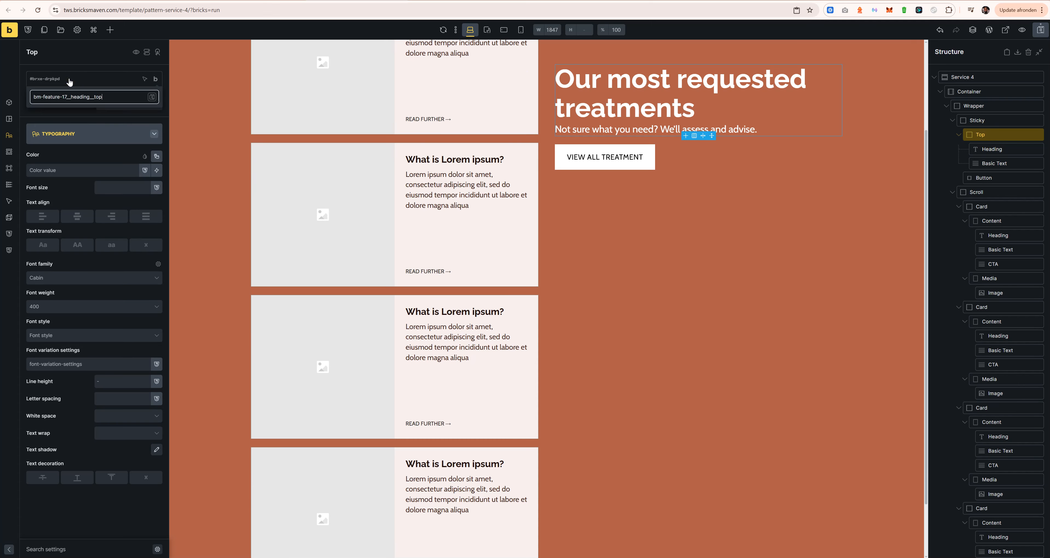
{"action": "key", "text": "Return"}
Rename the Top block's class to bm-feature-17__top.
{"action": "mouse_move", "coordinate": [155, 80]}
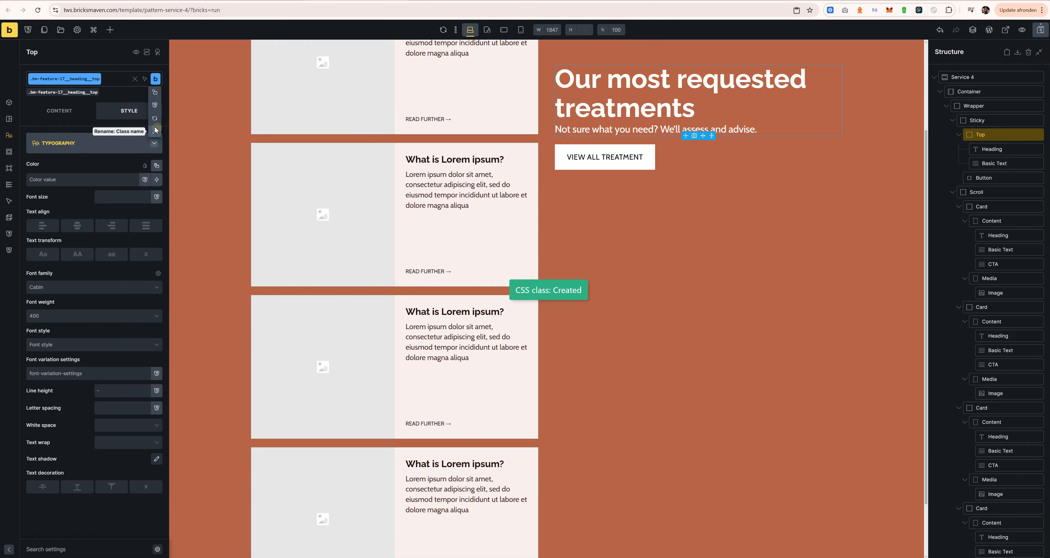
{"action": "left_click", "coordinate": [154, 130]}
{"action": "left_click", "coordinate": [84, 83]}
{"action": "key", "text": "BackSpace"}
{"action": "key", "text": "BackSpace"}
{"action": "key", "text": "BackSpace"}
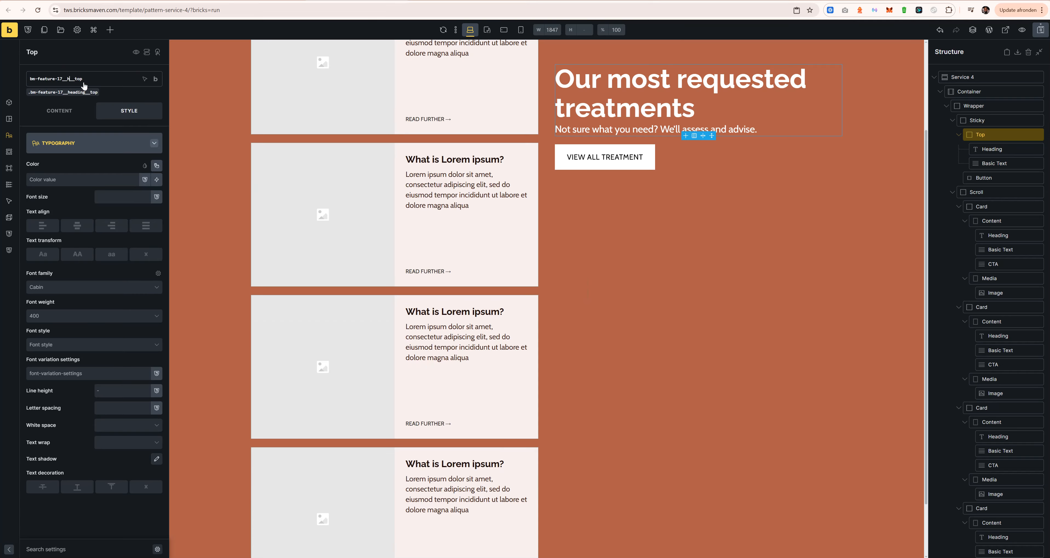
{"action": "key", "text": "BackSpace"}
{"action": "key", "text": "Return"}
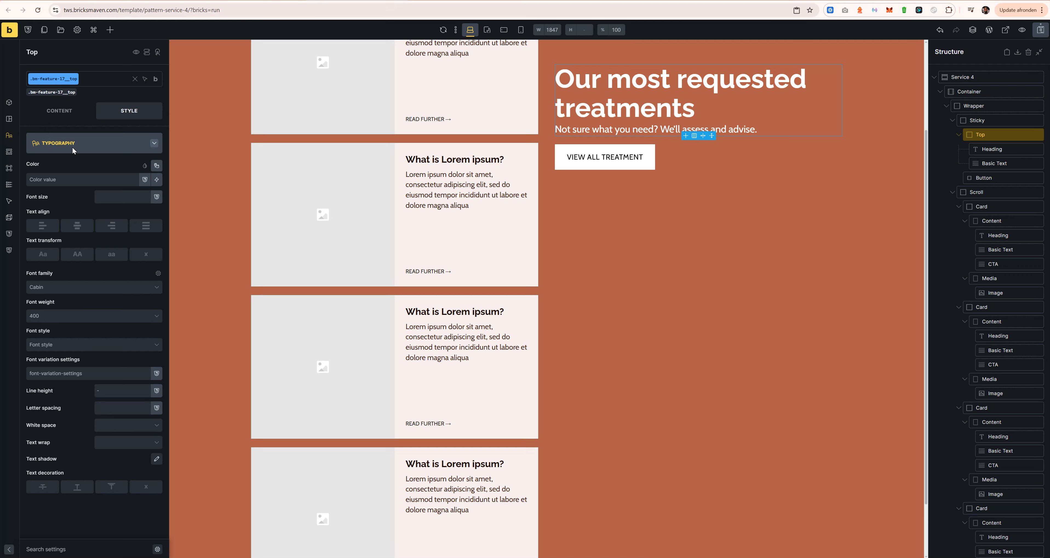
Set the row gap of the bm-feature-17__top class to calc(var(--content-gap) / 2).
{"action": "left_click", "coordinate": [59, 110]}
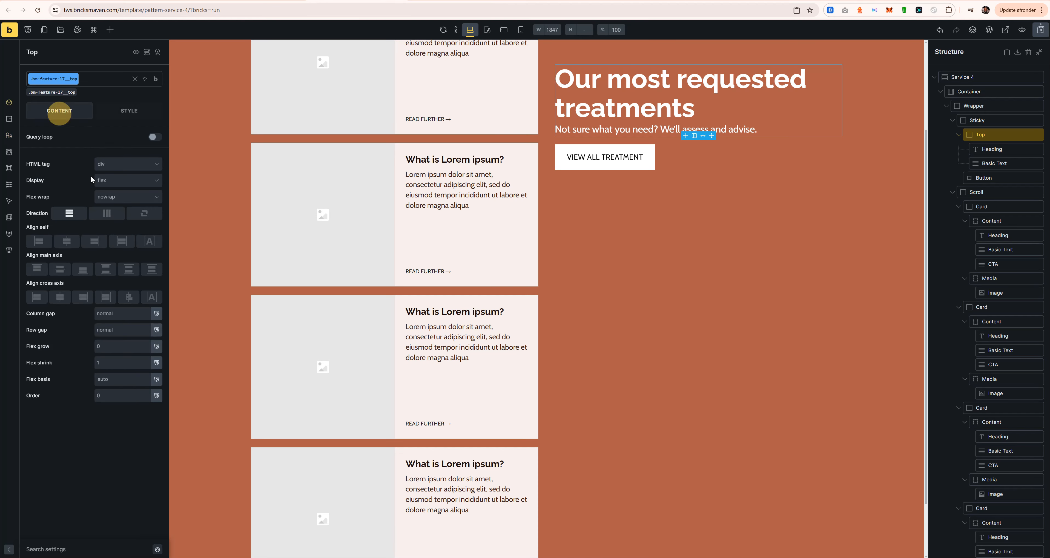
{"action": "left_click", "coordinate": [116, 329]}
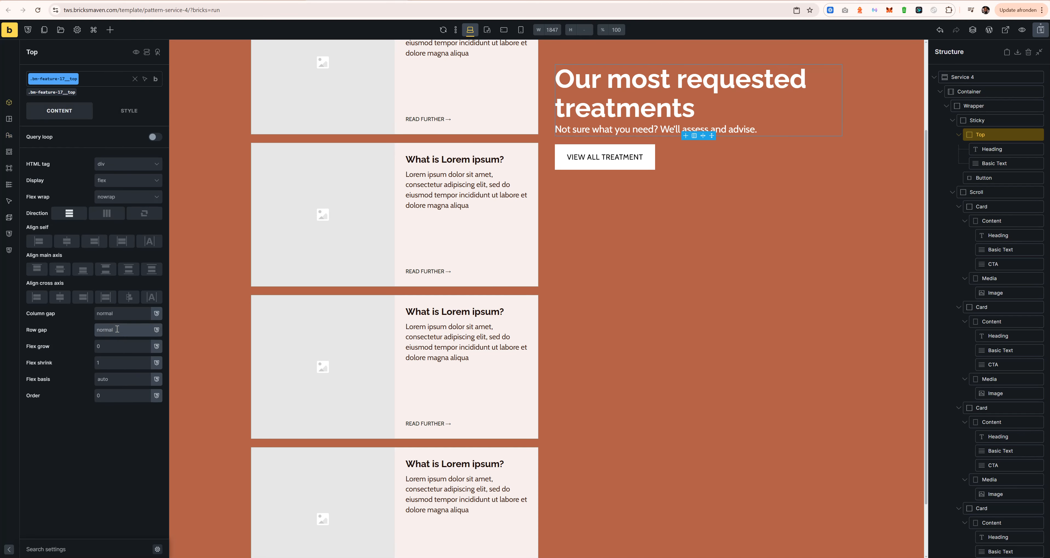
{"action": "type", "text": "cont"}
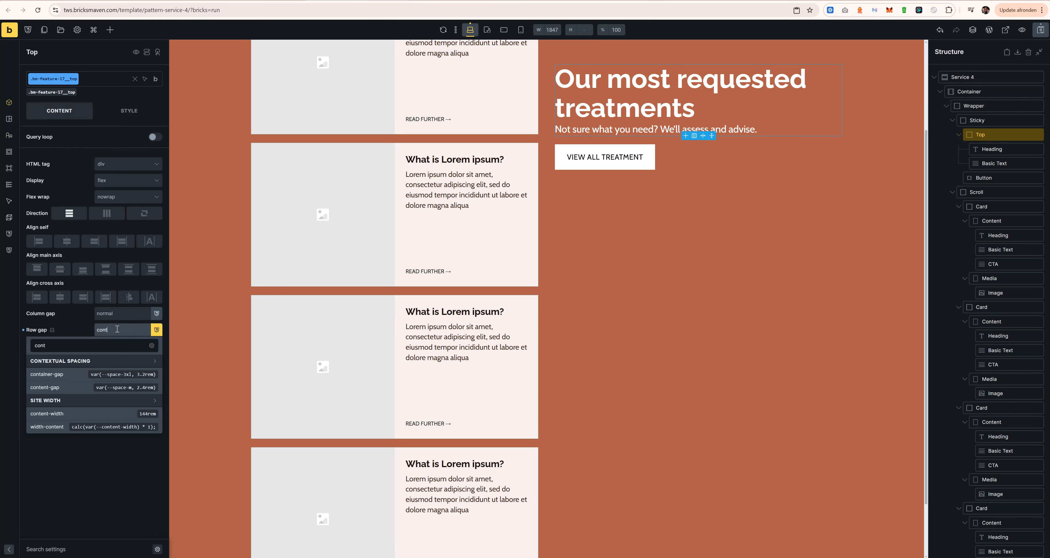
{"action": "left_click", "coordinate": [89, 381]}
{"action": "left_click", "coordinate": [117, 329]}
{"action": "key", "text": "ctrl+a"}
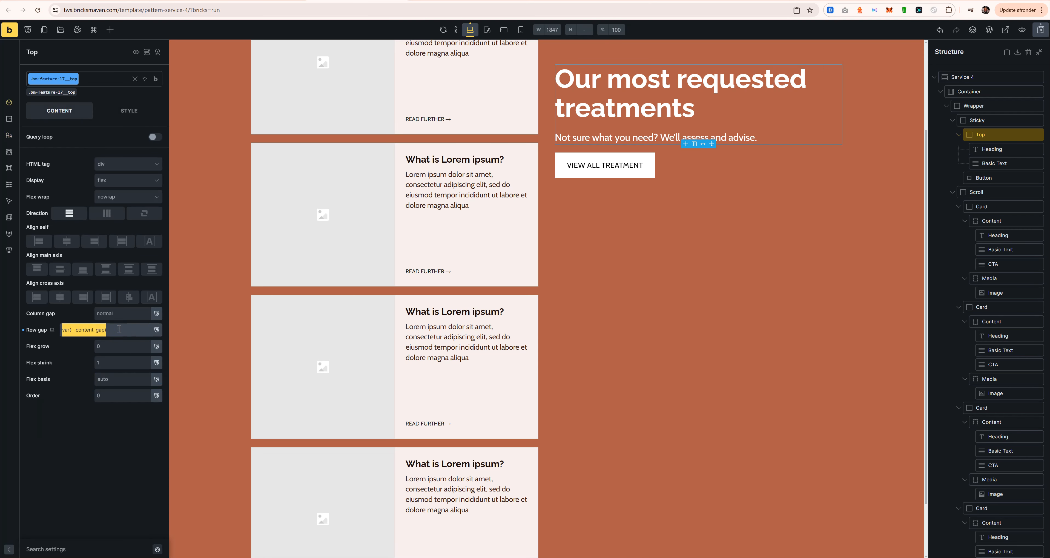
{"action": "type", "text": "calc()"}
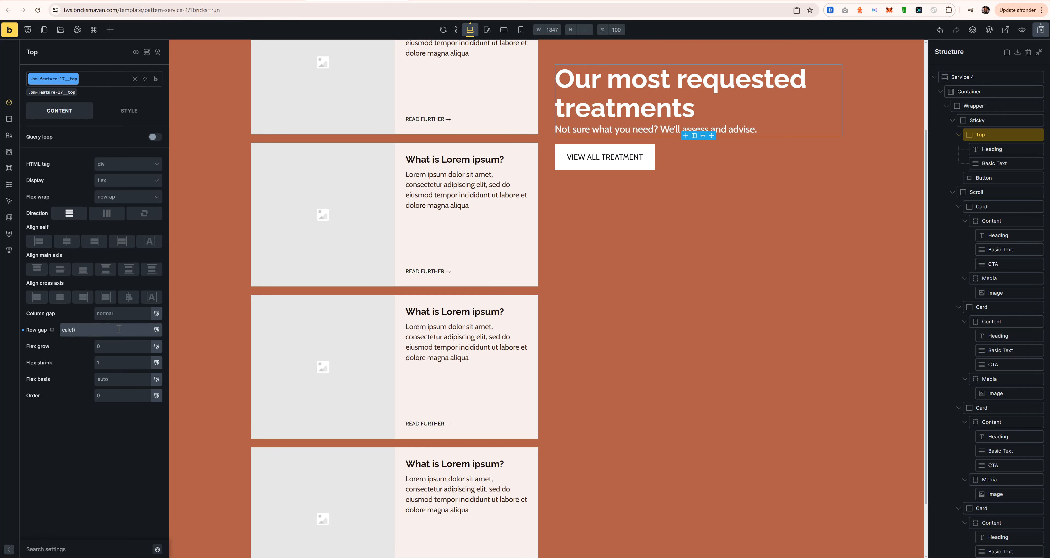
{"action": "type", "text": "var(--content-gap) / 2"}
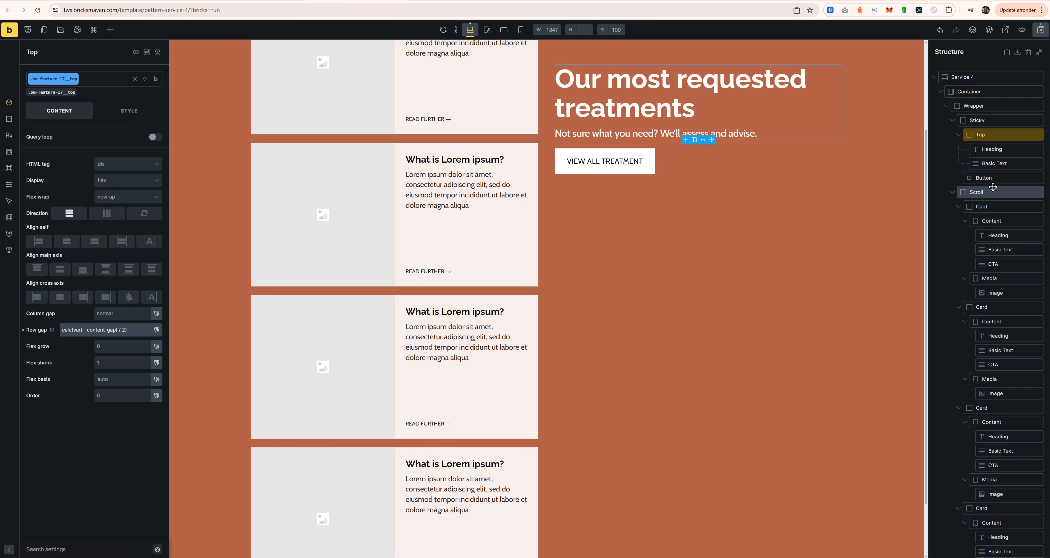
Set the row gap of the bm-feature-17__sticky class to calc(var(--content-gap) * 3) and save the template.
{"action": "left_click", "coordinate": [990, 178]}
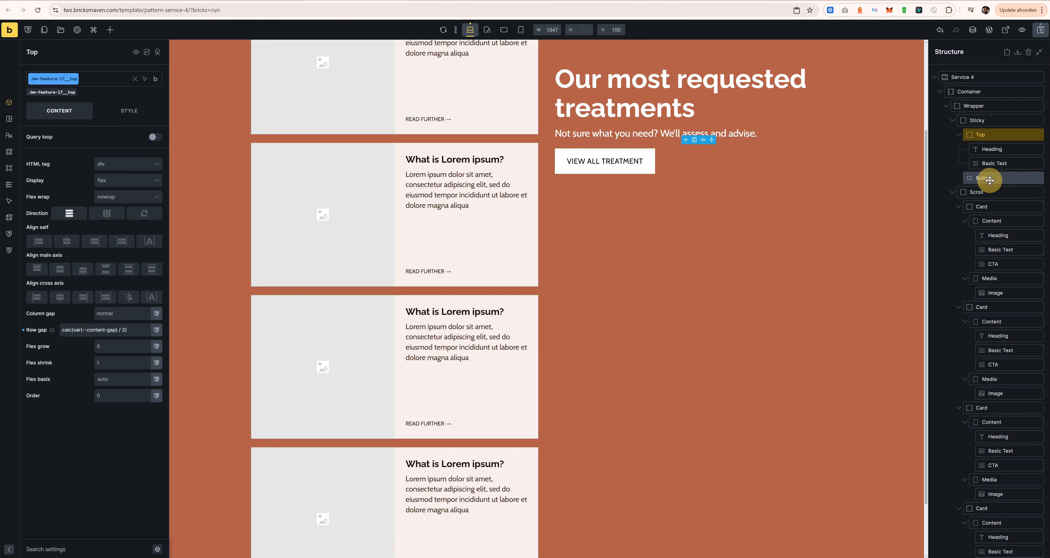
{"action": "left_click", "coordinate": [959, 137]}
{"action": "scroll", "coordinate": [614, 171], "scroll_direction": "up", "scroll_amount": 2}
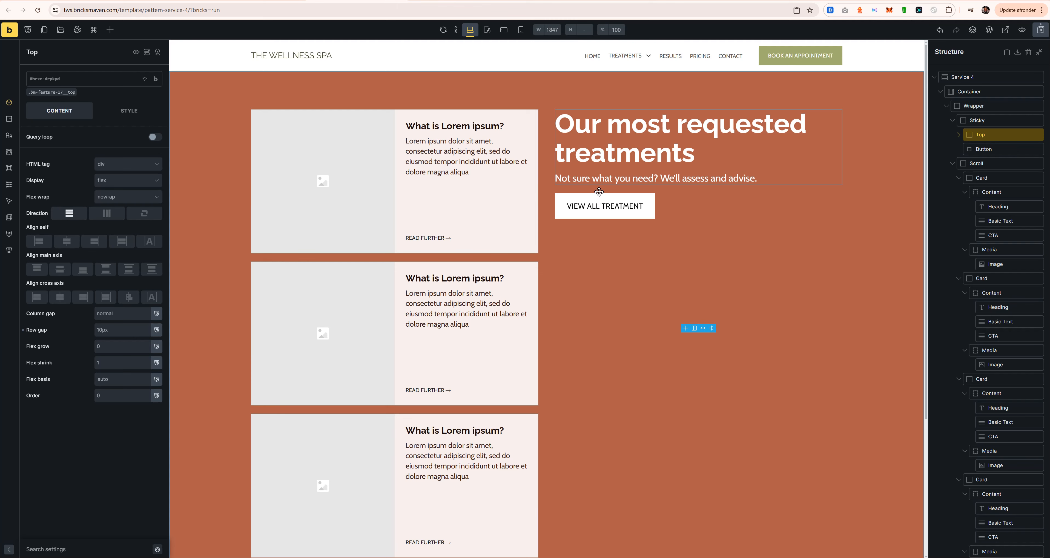
{"action": "left_click", "coordinate": [978, 120]}
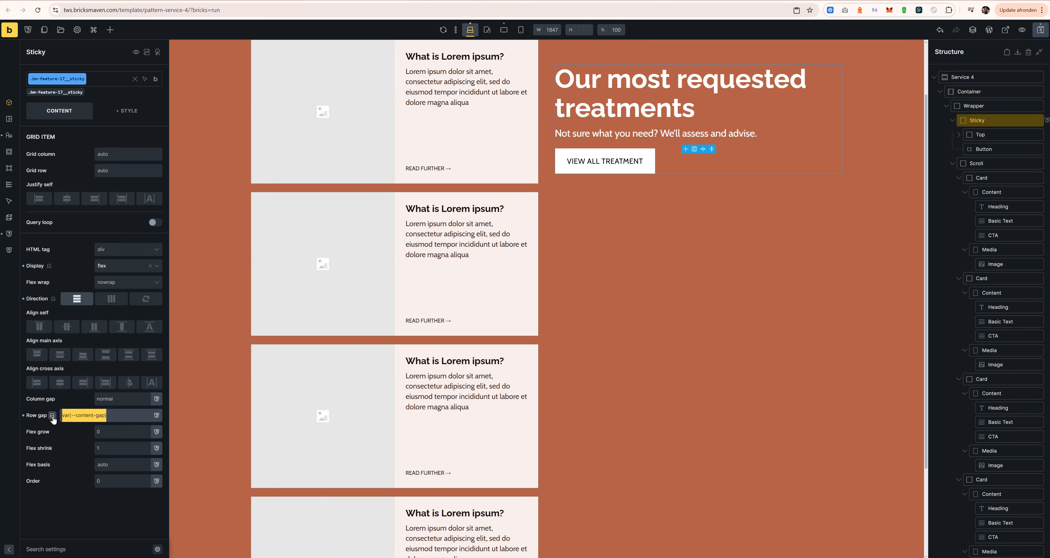
{"action": "type", "text": "calc()"}
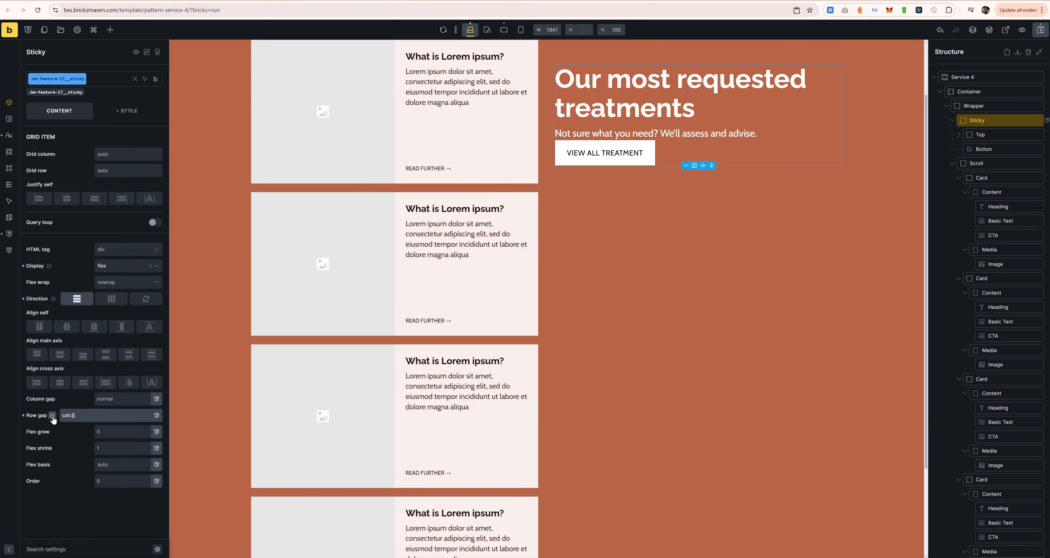
{"action": "type", "text": "var(--content-gap)"}
{"action": "type", "text": "* 2"}
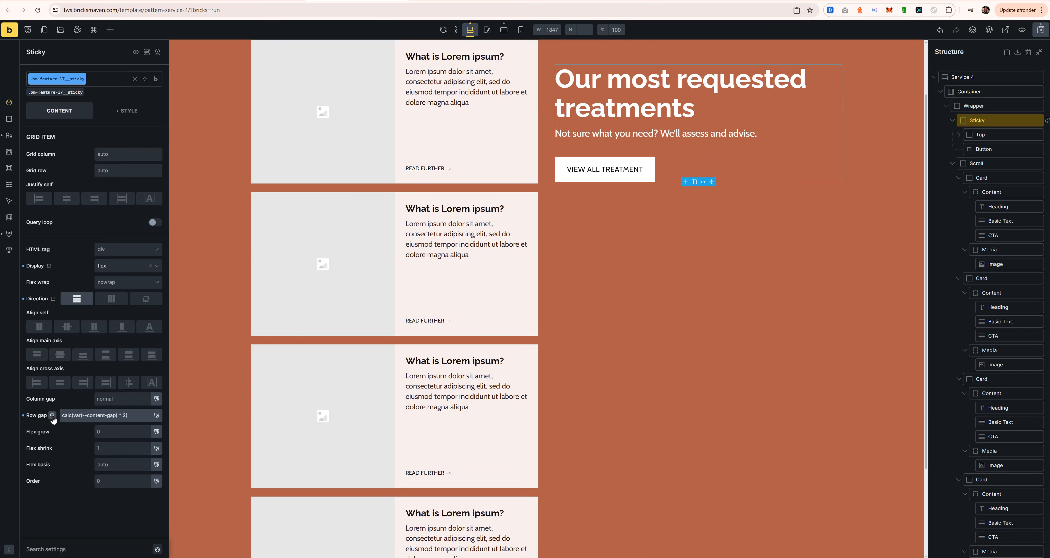
{"action": "key", "text": "BackSpace"}
{"action": "type", "text": "3"}
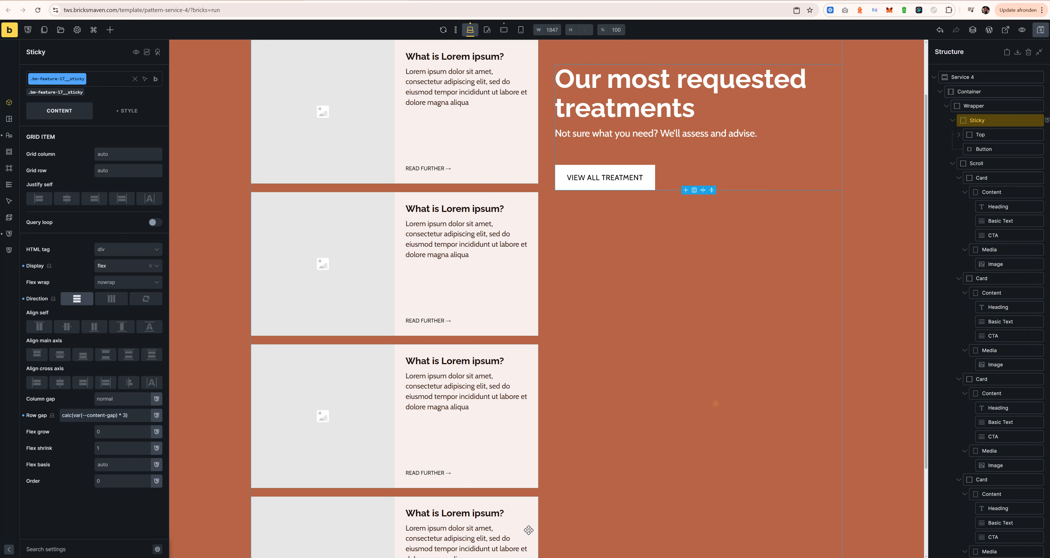
{"action": "key", "text": "super+s"}
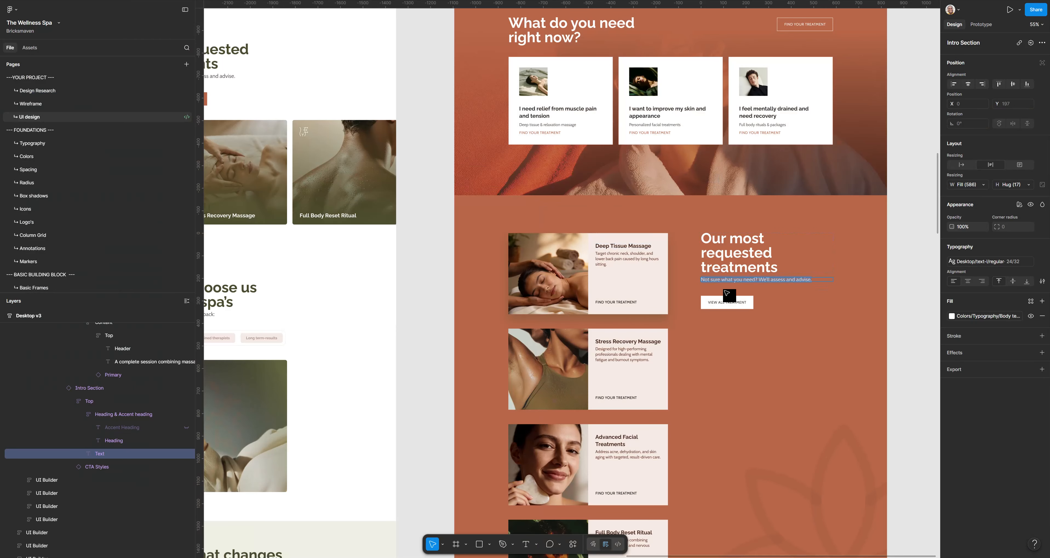
{"action": "key", "text": "Escape"}
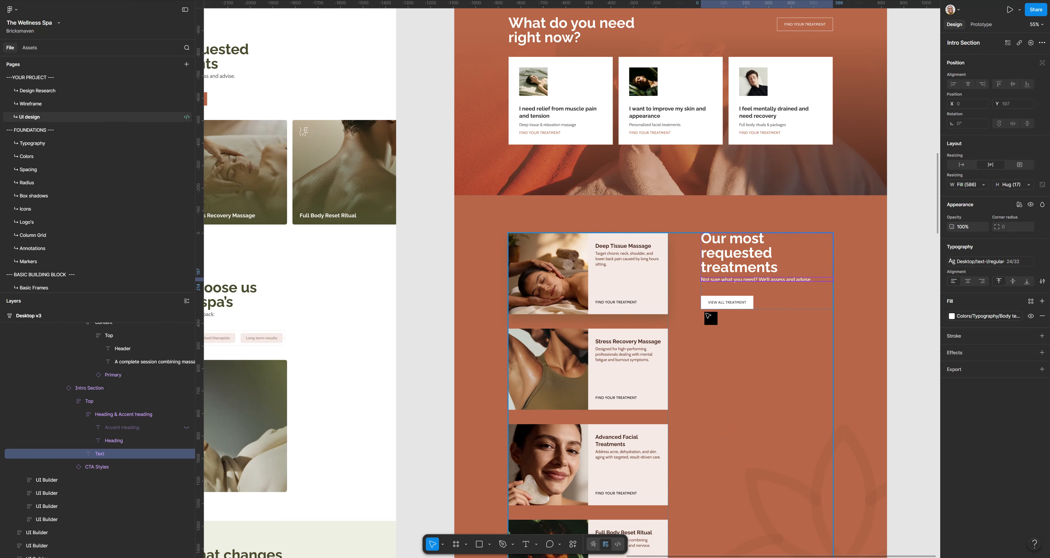
Inspect the card column frame's size in the Figma treatments section and switch back to the Bricks editor.
{"action": "left_click", "coordinate": [650, 283]}
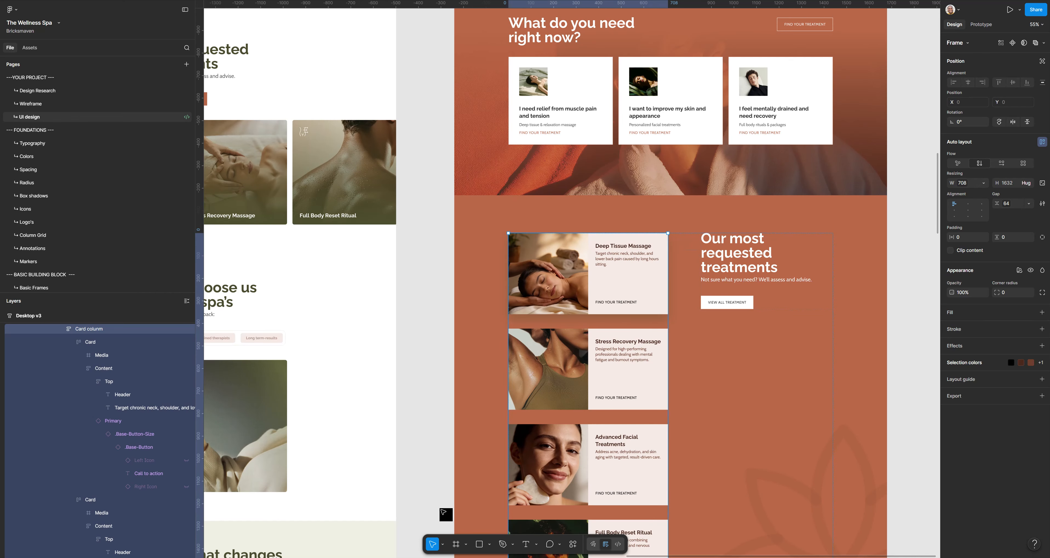
{"action": "key", "text": "super+Tab"}
{"action": "scroll", "coordinate": [587, 290], "scroll_direction": "up", "scroll_amount": 3}
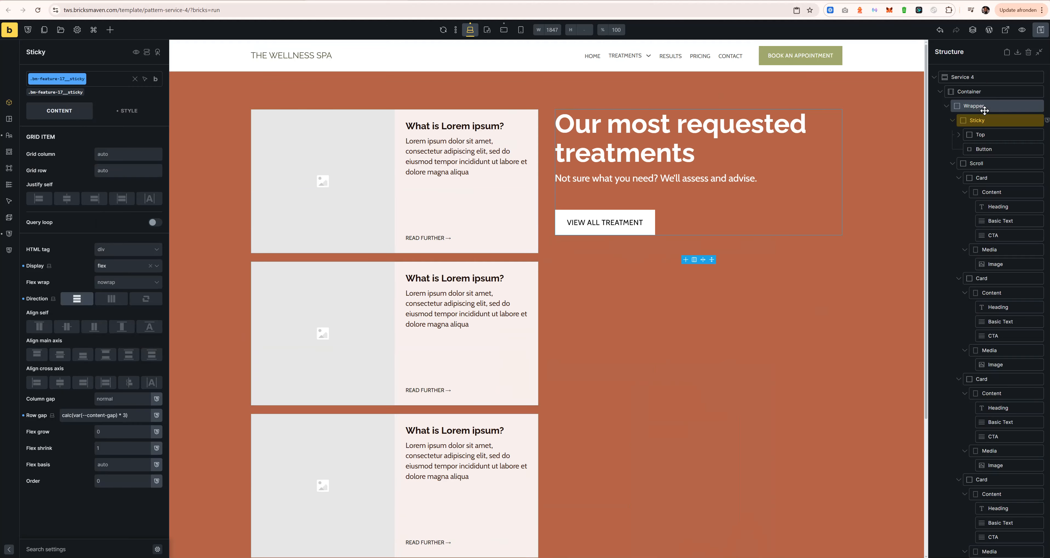
Set the grid template columns of the Wrapper's bm-feature-17-wrapper-sticky-scroll class to var(--grid-3-2).
{"action": "left_click", "coordinate": [980, 94]}
{"action": "left_click", "coordinate": [56, 92]}
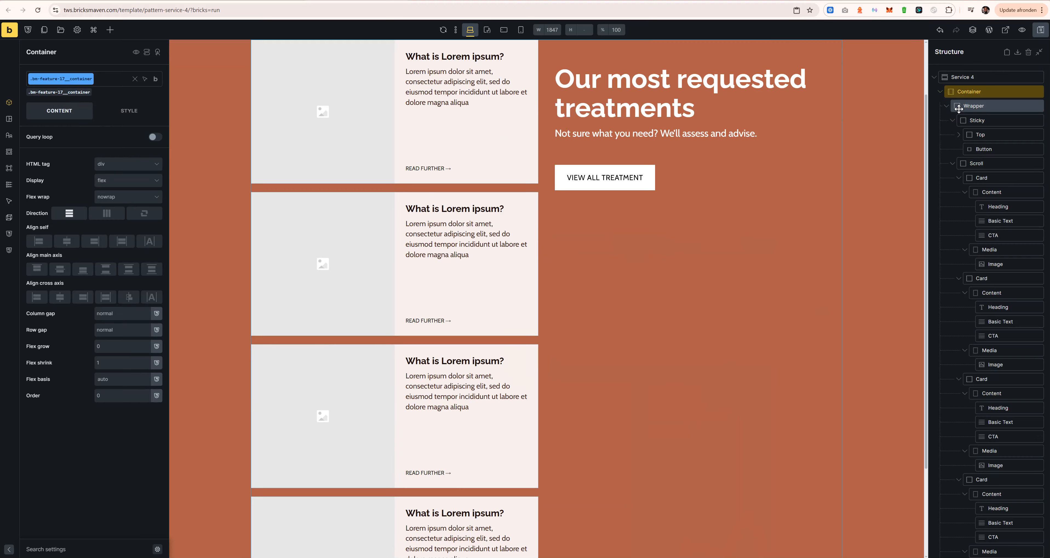
{"action": "left_click", "coordinate": [975, 106]}
{"action": "left_click", "coordinate": [108, 92]}
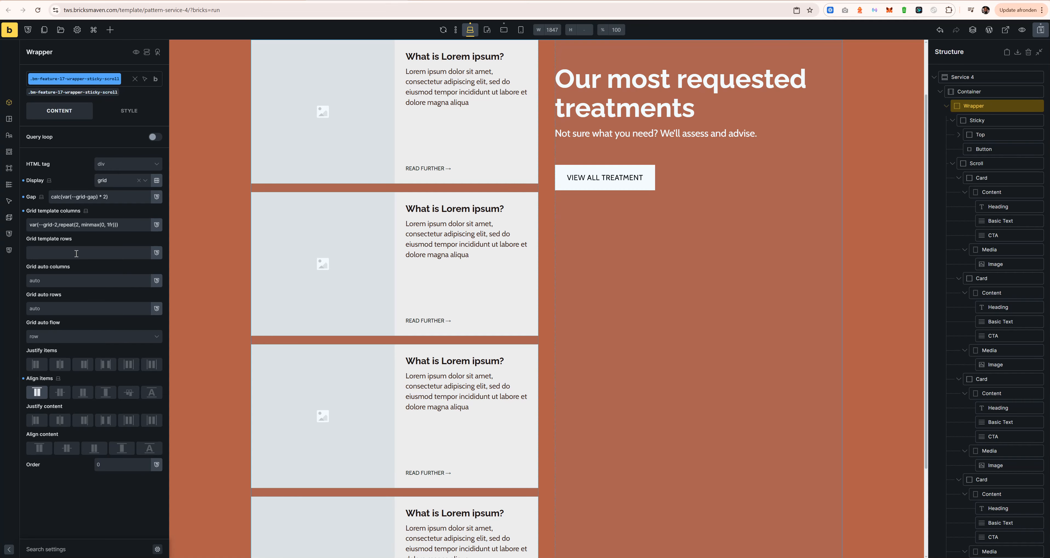
{"action": "right_click", "coordinate": [127, 225]}
{"action": "left_click", "coordinate": [103, 220]}
{"action": "left_click_drag", "start_coordinate": [118, 225], "coordinate": [10, 225]}
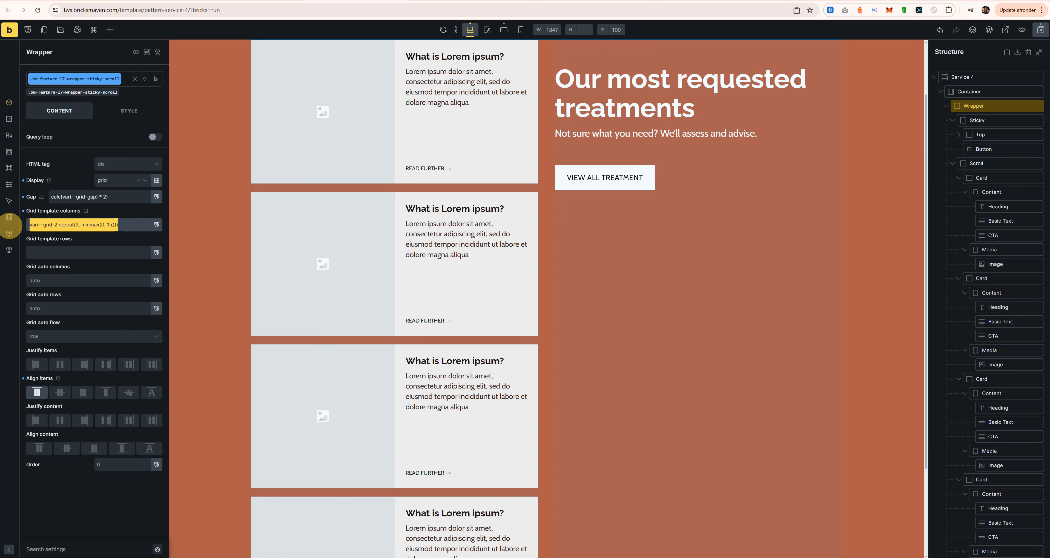
{"action": "type", "text": "grid"}
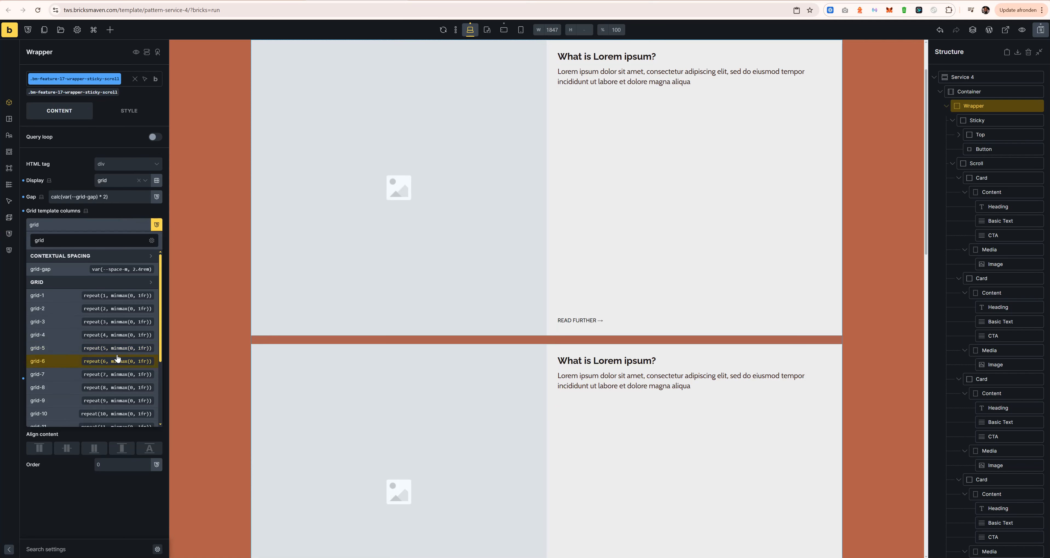
{"action": "scroll", "coordinate": [85, 379], "scroll_direction": "down", "scroll_amount": 2}
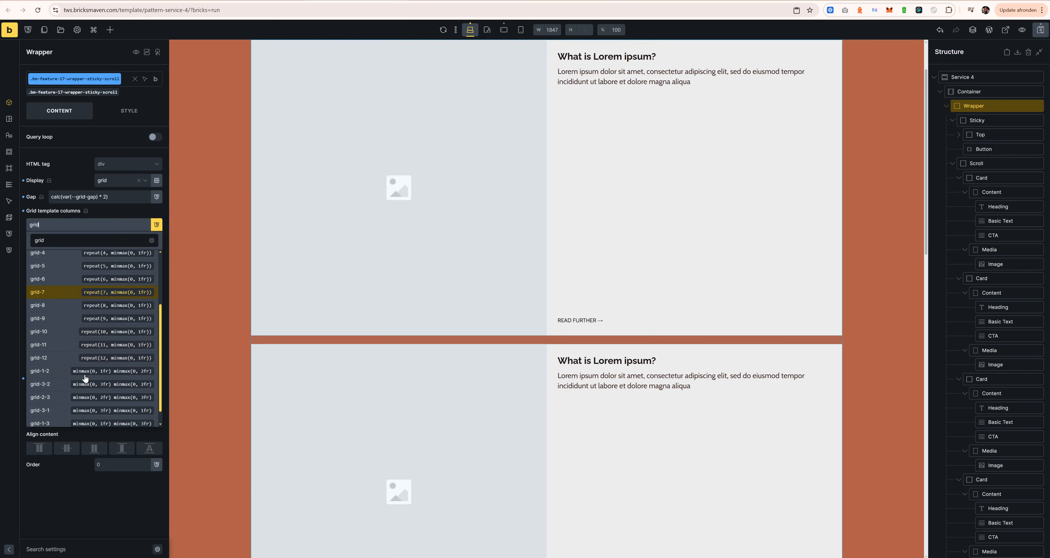
{"action": "left_click", "coordinate": [62, 385]}
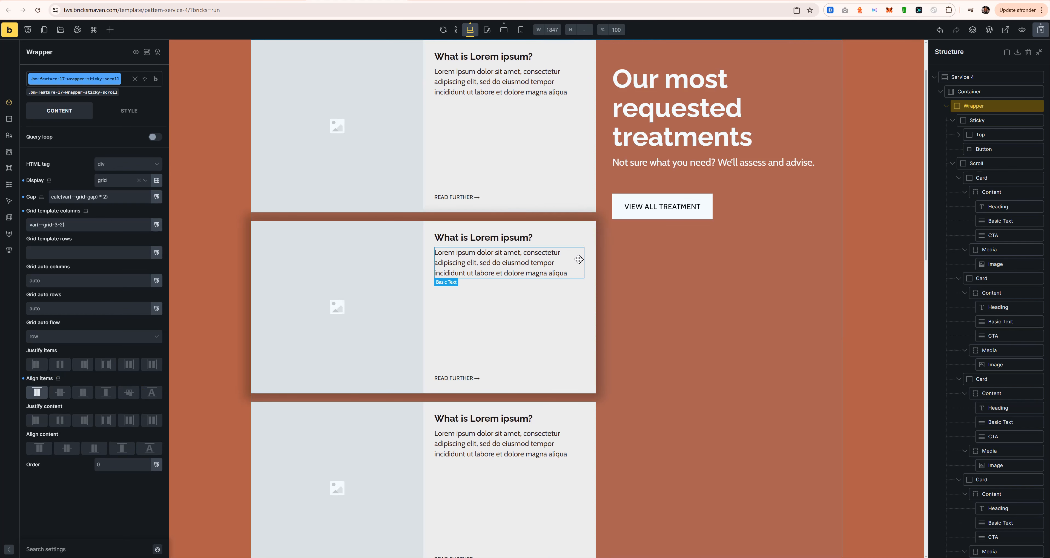
{"action": "scroll", "coordinate": [688, 230], "scroll_direction": "up", "scroll_amount": 2}
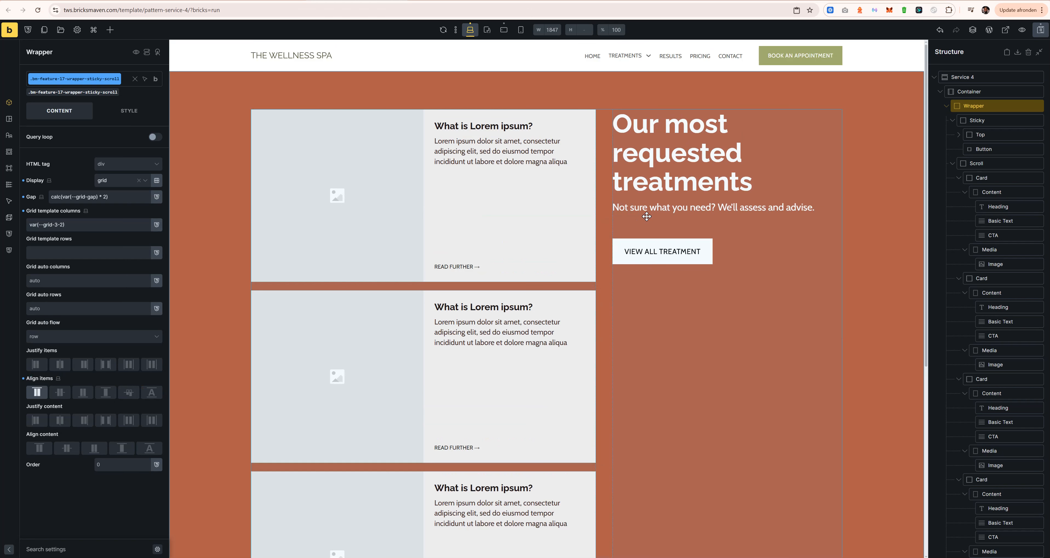
Select the Wrapper's whole grid template columns value for editing.
{"action": "left_click_drag", "start_coordinate": [79, 230], "coordinate": [1, 246]}
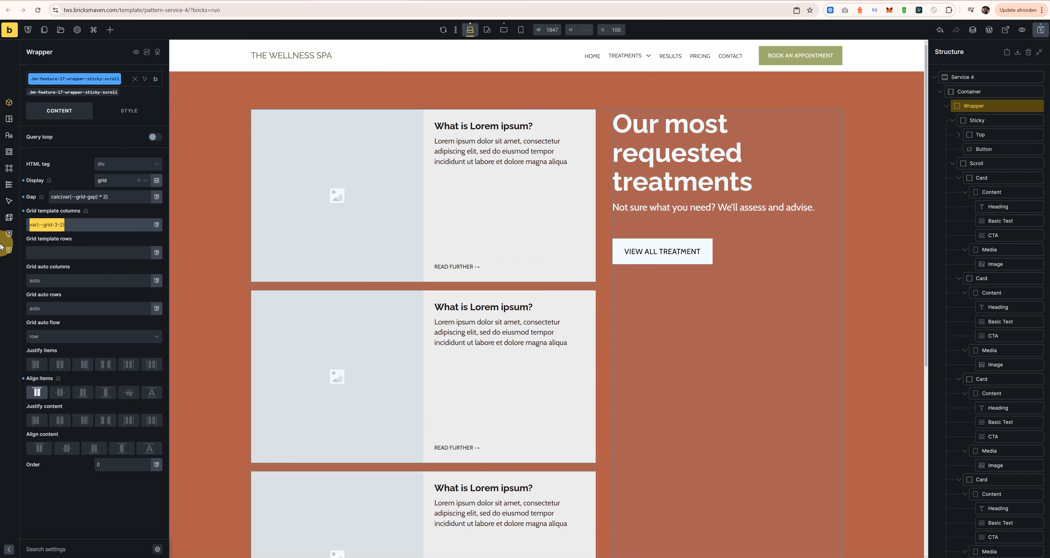
Try grid-2-1 and grid-3-1 as the Wrapper's grid template columns, then restore var(--grid-3-2).
{"action": "left_click", "coordinate": [57, 225]}
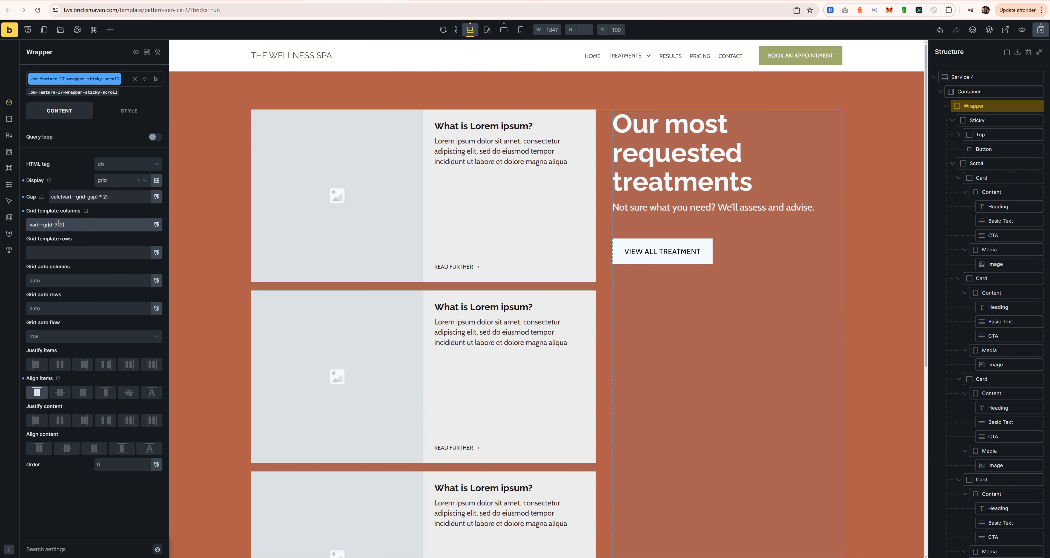
{"action": "key", "text": "Delete"}
{"action": "key", "text": "Delete"}
{"action": "key", "text": "Delete"}
{"action": "type", "text": "2-1"}
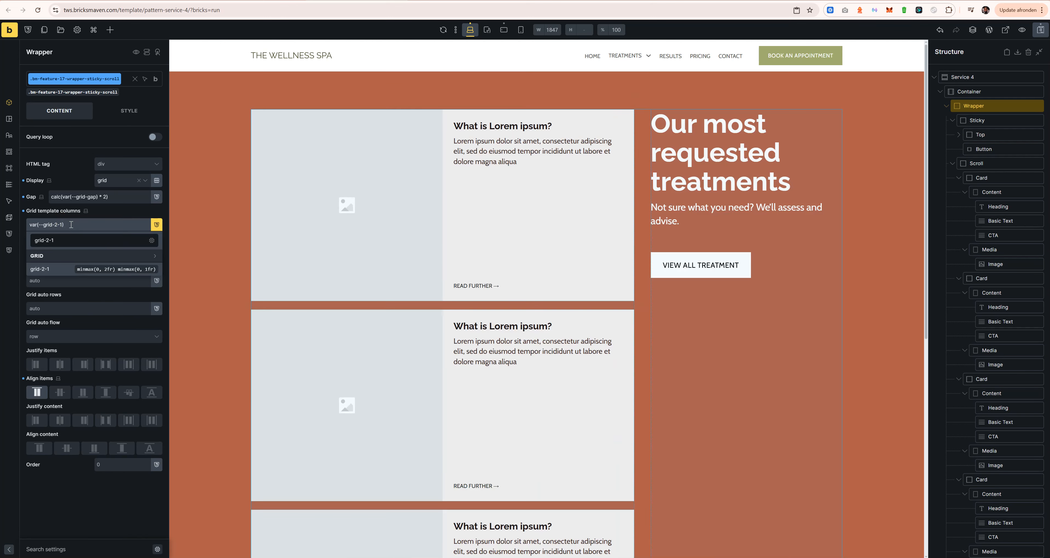
{"action": "left_click", "coordinate": [59, 224]}
{"action": "key", "text": "BackSpace"}
{"action": "type", "text": "3"}
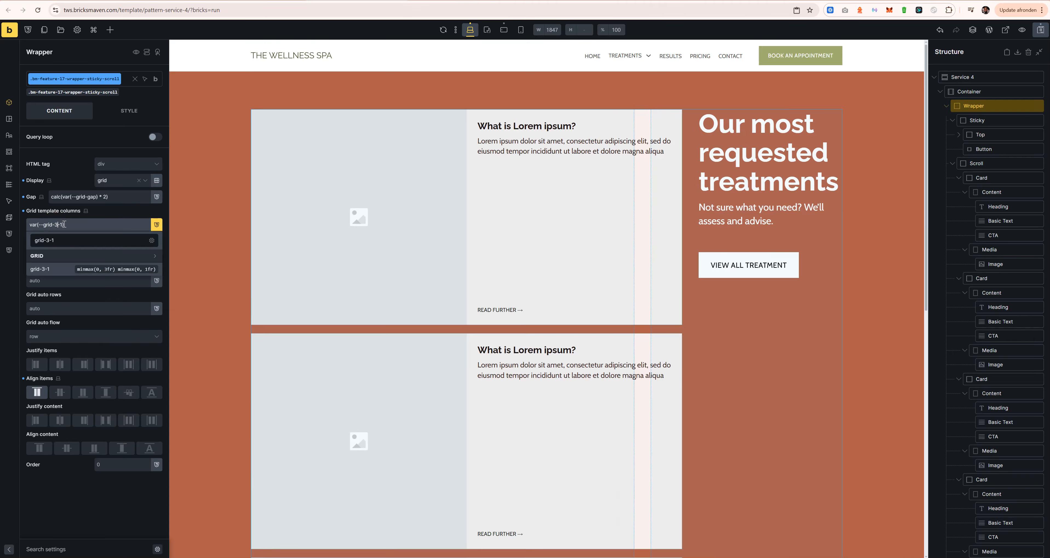
{"action": "left_click", "coordinate": [62, 225]}
{"action": "key", "text": "BackSpace"}
{"action": "type", "text": "2"}
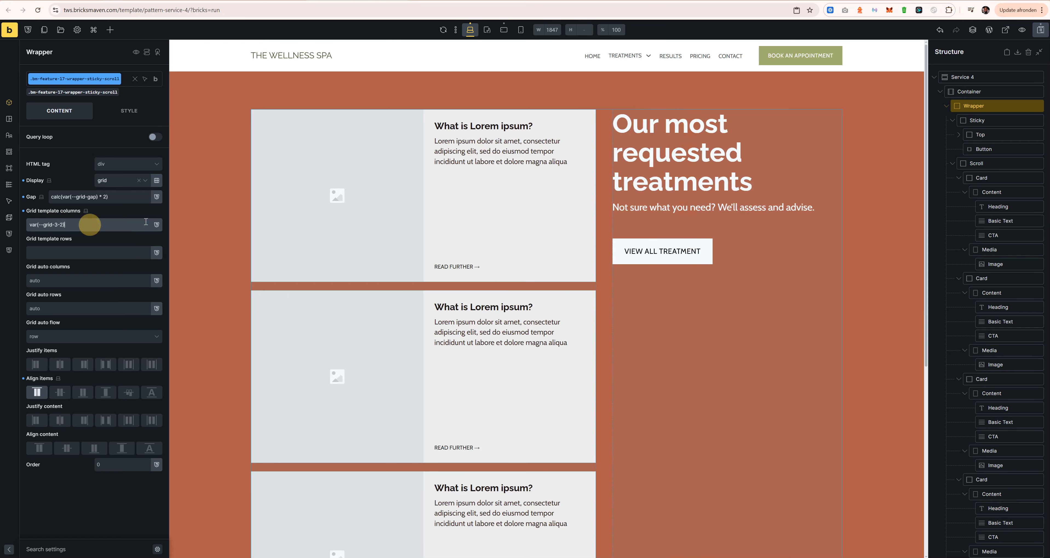
Try multipliers of 4 and 6 in the Wrapper's grid-gap calculation.
{"action": "double_click", "coordinate": [104, 197]}
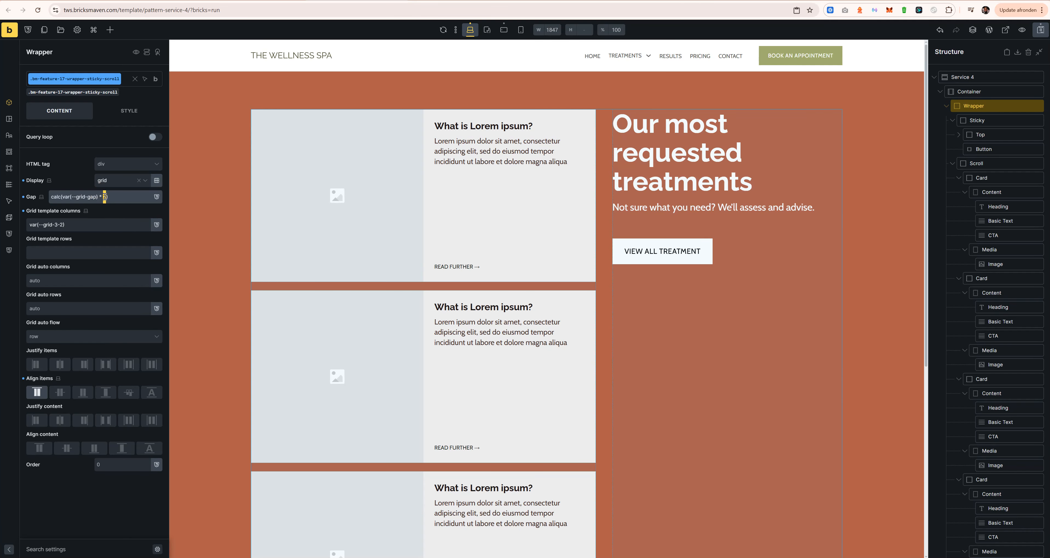
{"action": "type", "text": "4"}
{"action": "double_click", "coordinate": [106, 197]}
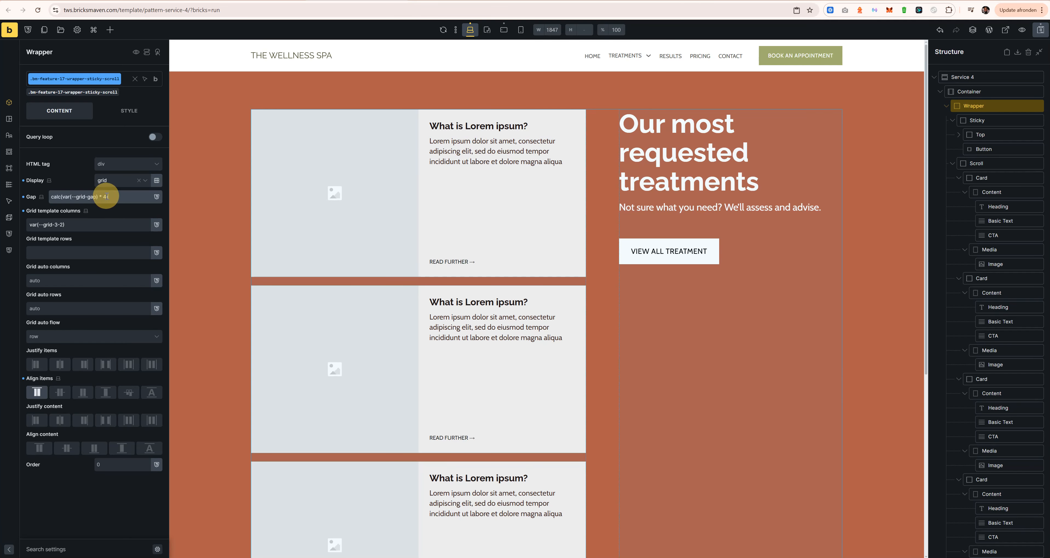
{"action": "type", "text": "6"}
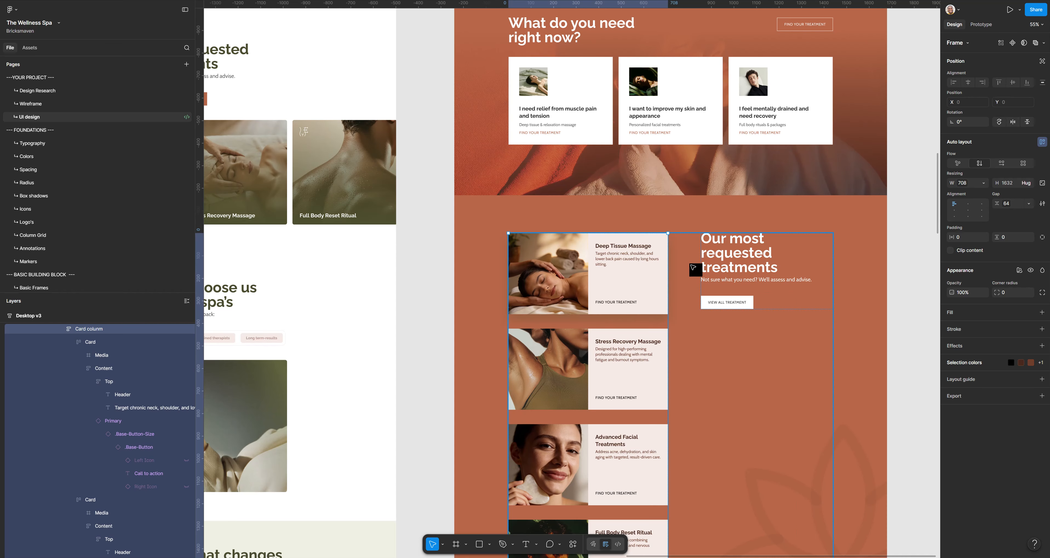
Switch to the Figma UI design and examine the spacing between the treatment cards and the heading column.
{"action": "scroll", "coordinate": [730, 326], "scroll_direction": "up", "scroll_amount": 5}
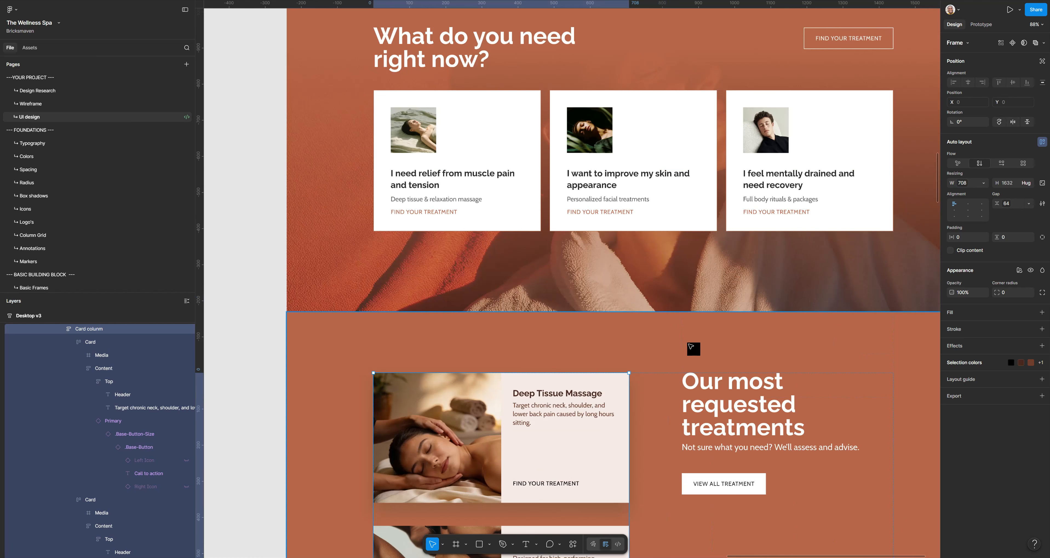
{"action": "scroll", "coordinate": [738, 504], "scroll_direction": "up", "scroll_amount": 4}
{"action": "scroll", "coordinate": [718, 457], "scroll_direction": "down", "scroll_amount": 6}
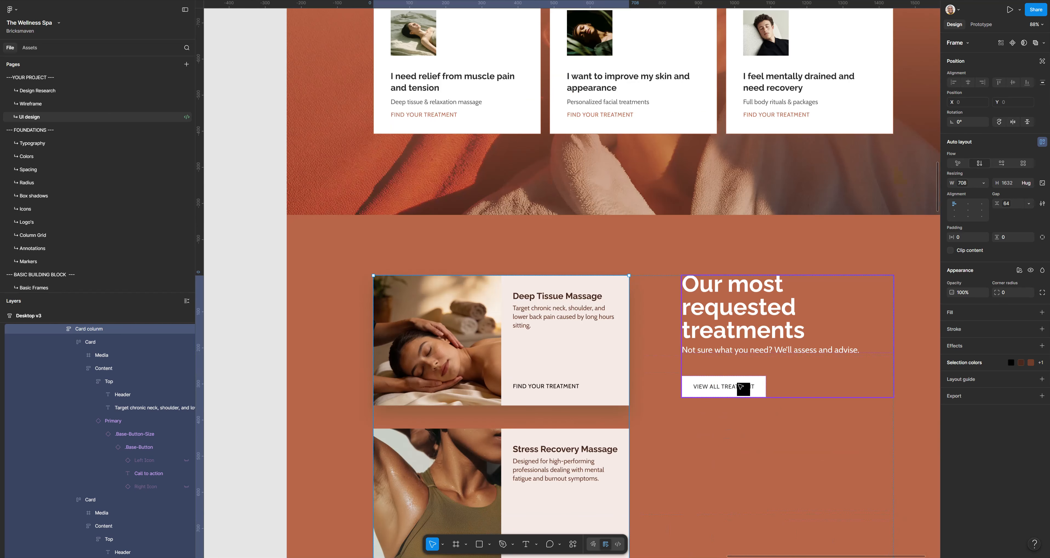
{"action": "scroll", "coordinate": [742, 387], "scroll_direction": "up", "scroll_amount": 3}
{"action": "scroll", "coordinate": [607, 295], "scroll_direction": "up", "scroll_amount": 1}
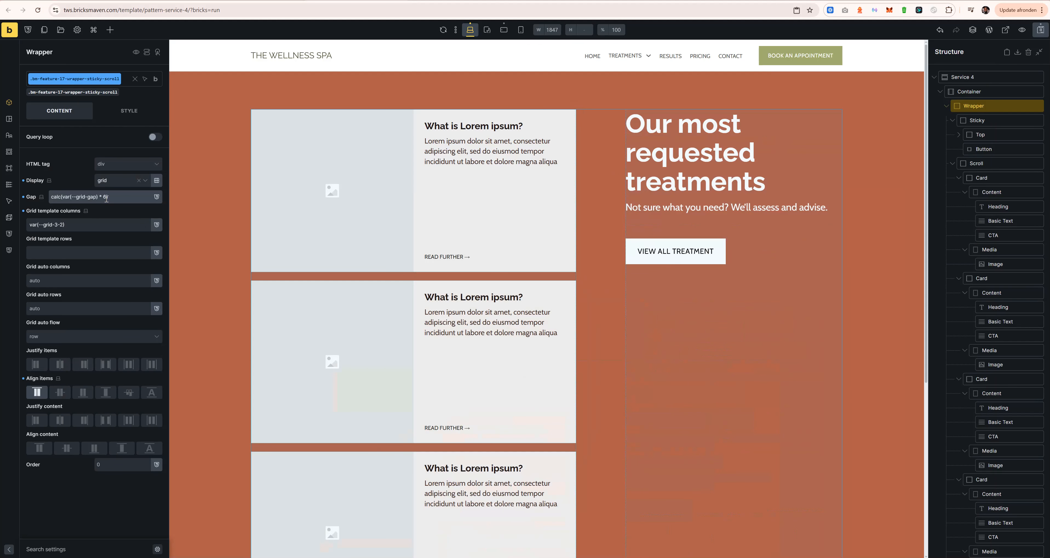
Back in the Bricks builder, set the Wrapper's gap to calc(var(--grid-gap) * 8) and save the template.
{"action": "key", "text": "BackSpace"}
{"action": "type", "text": "8"}
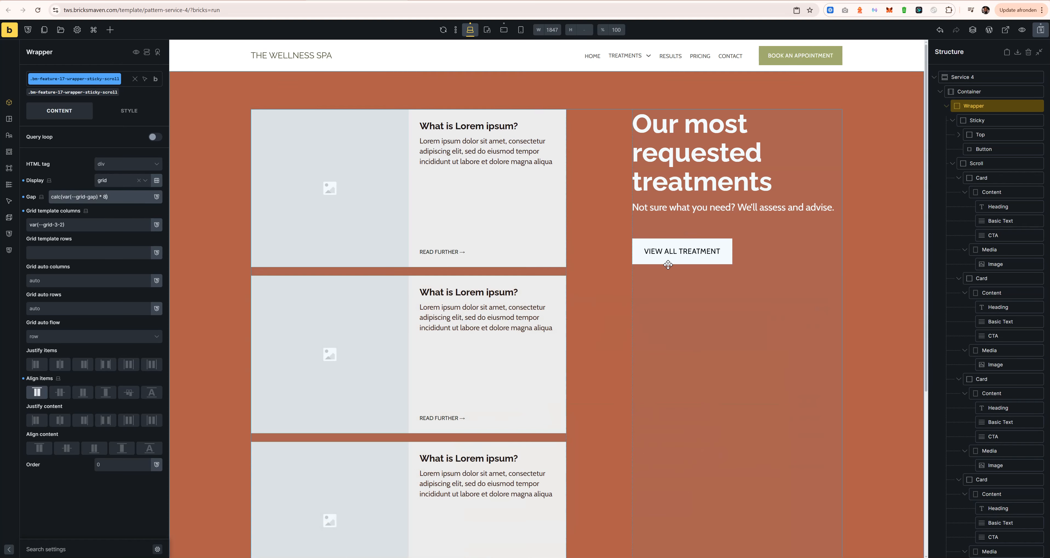
{"action": "scroll", "coordinate": [498, 392], "scroll_direction": "down", "scroll_amount": 5}
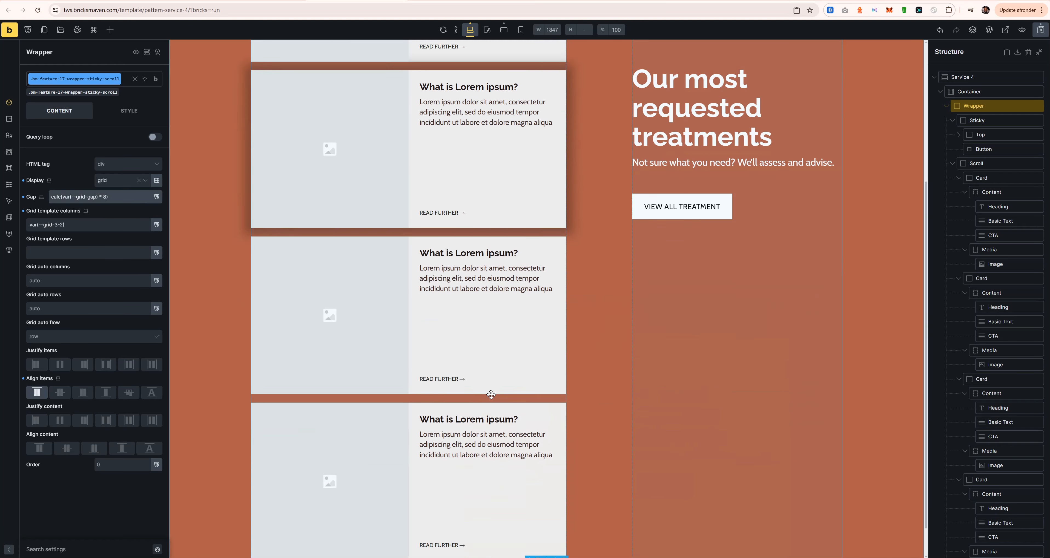
{"action": "scroll", "coordinate": [490, 392], "scroll_direction": "up", "scroll_amount": 5}
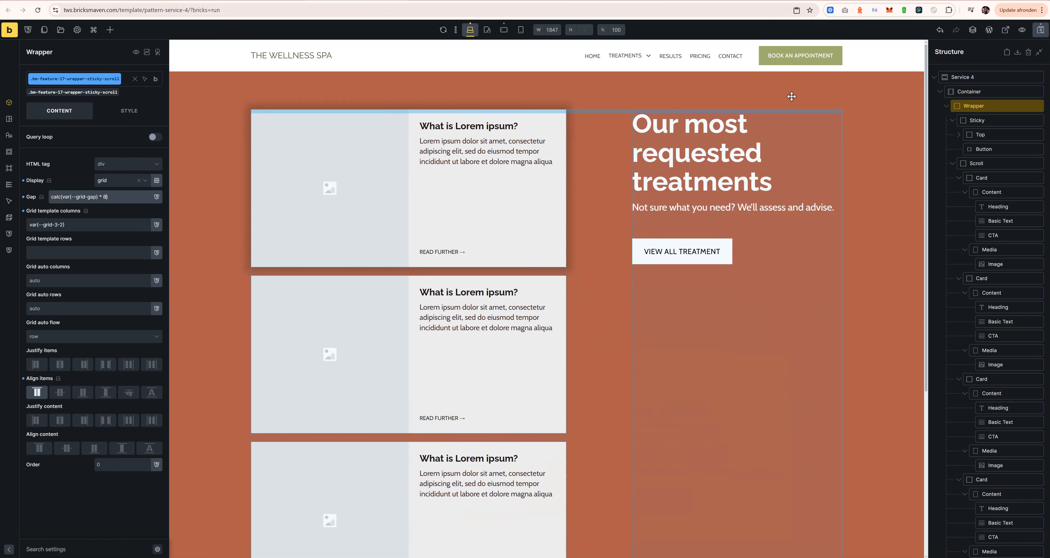
{"action": "left_click", "coordinate": [1038, 33]}
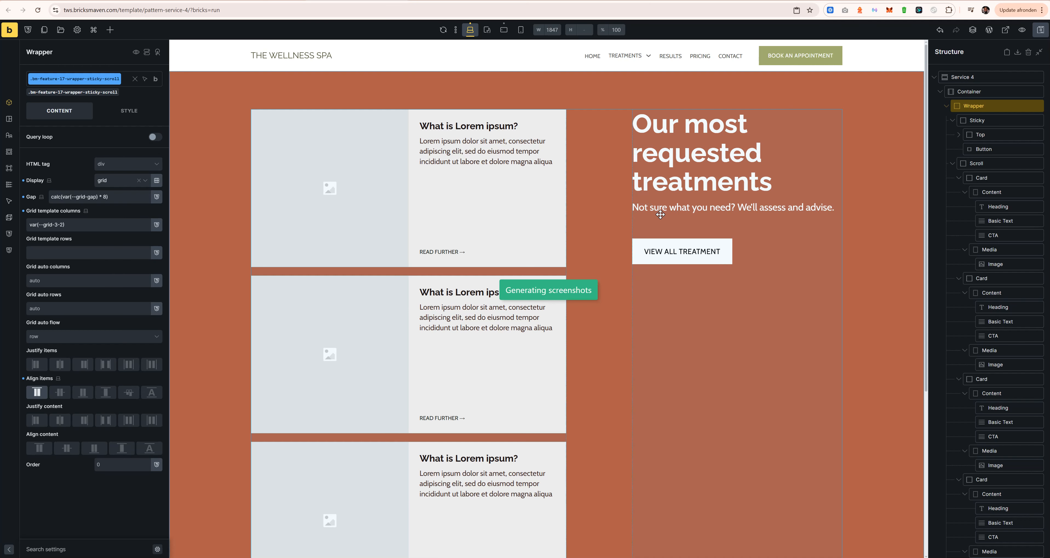
Set the Wrapper's gap to calc(var(--grid-gap) * 2) at the mobile landscape breakpoint.
{"action": "left_click", "coordinate": [491, 31]}
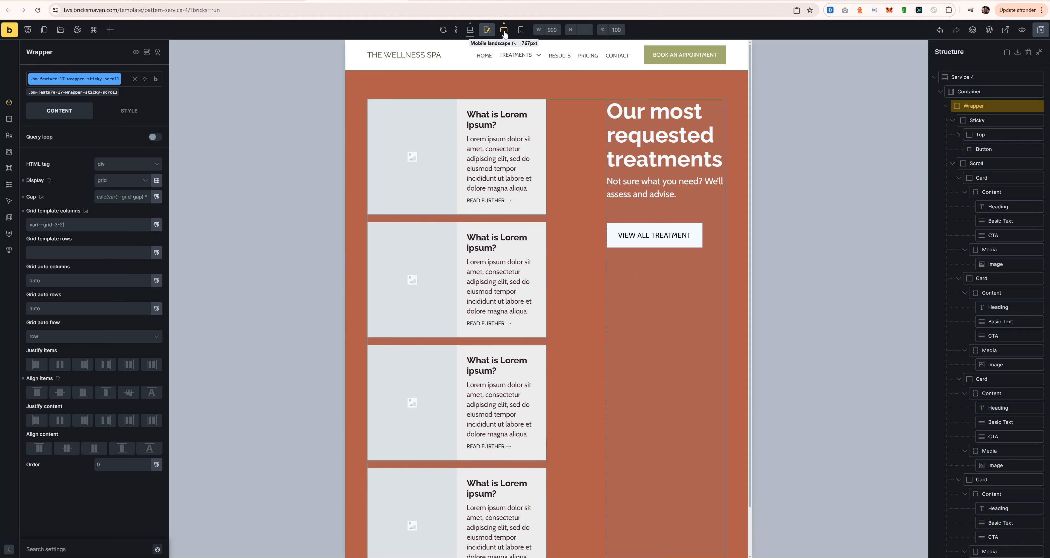
{"action": "left_click", "coordinate": [505, 32]}
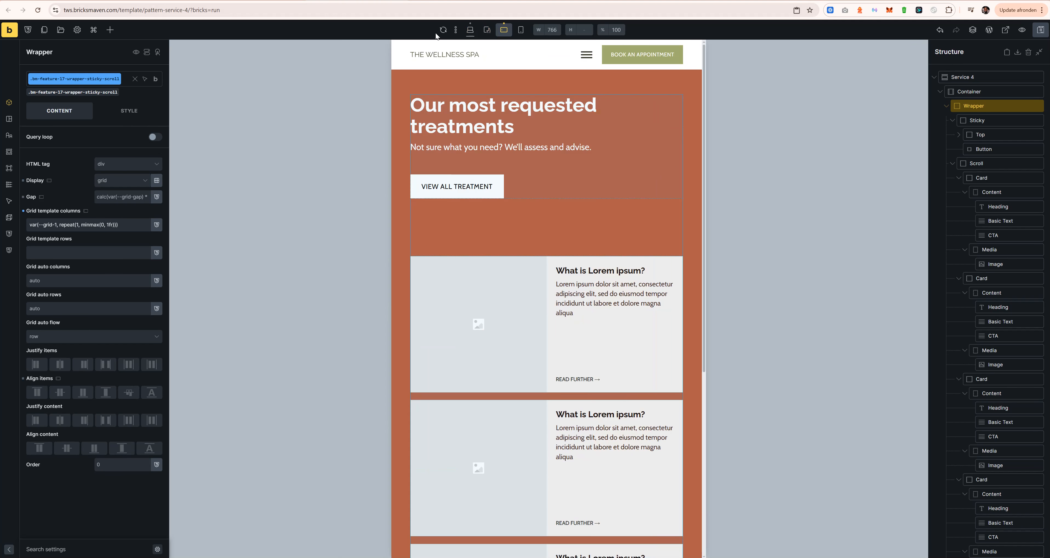
{"action": "left_click", "coordinate": [470, 30]}
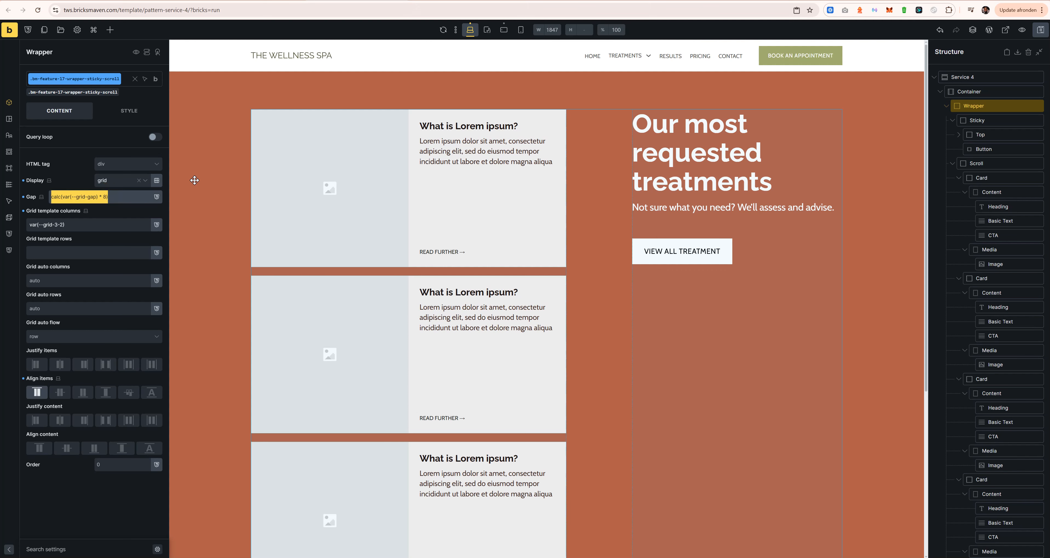
{"action": "left_click", "coordinate": [504, 29]}
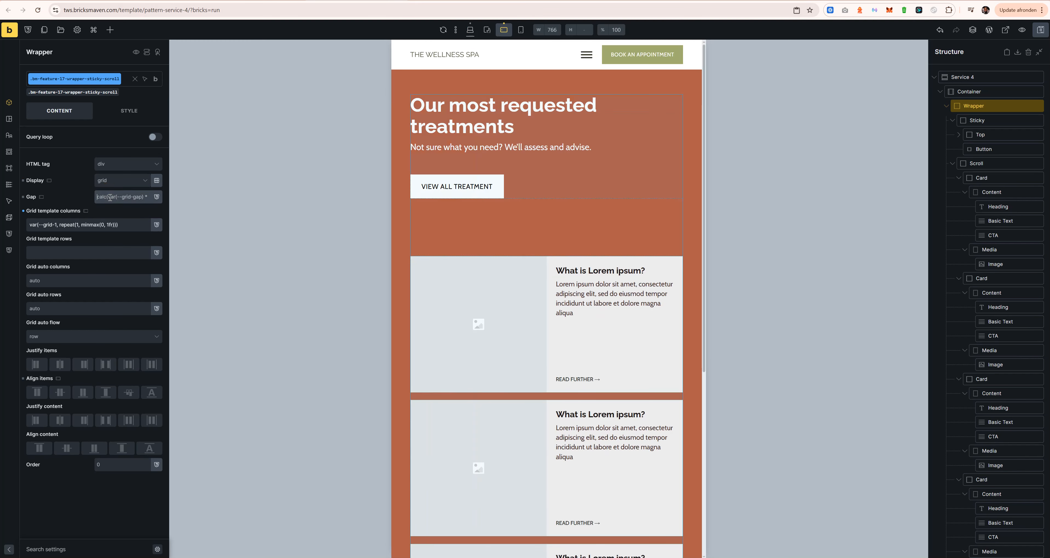
{"action": "left_click", "coordinate": [124, 198]}
{"action": "left_click", "coordinate": [104, 197]}
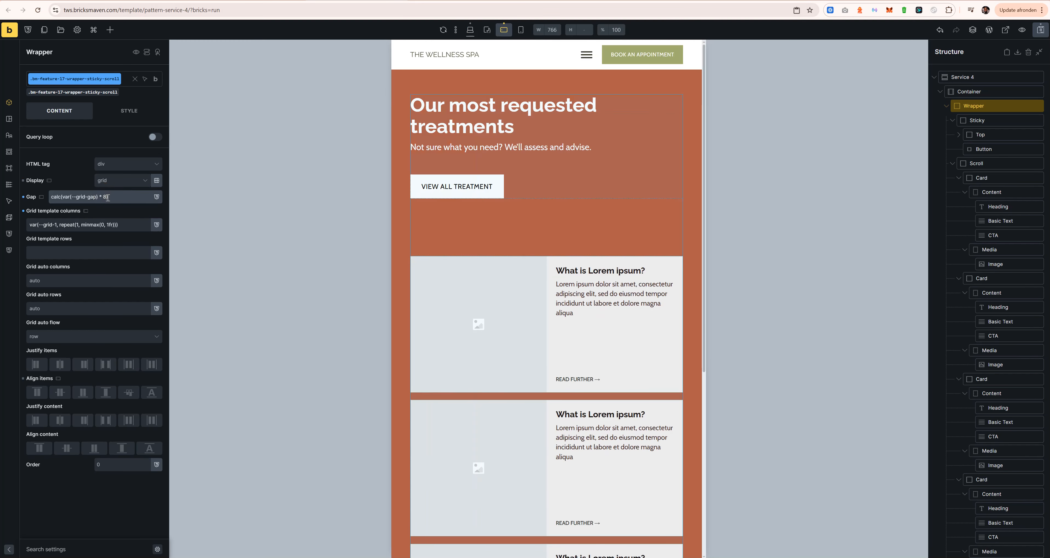
{"action": "key", "text": "Delete"}
{"action": "type", "text": "2"}
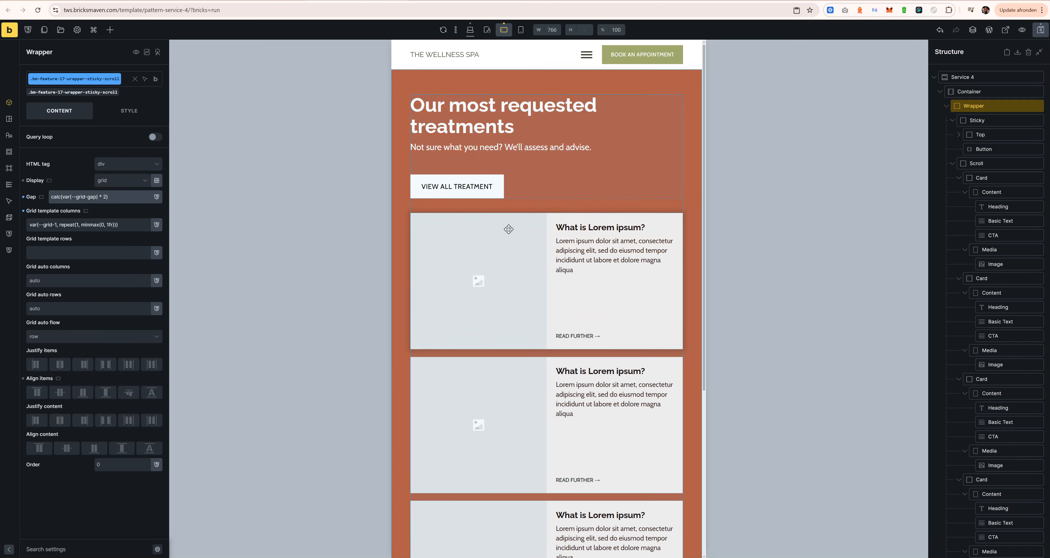
{"action": "scroll", "coordinate": [584, 312], "scroll_direction": "down", "scroll_amount": 10}
{"action": "scroll", "coordinate": [580, 307], "scroll_direction": "up", "scroll_amount": 10}
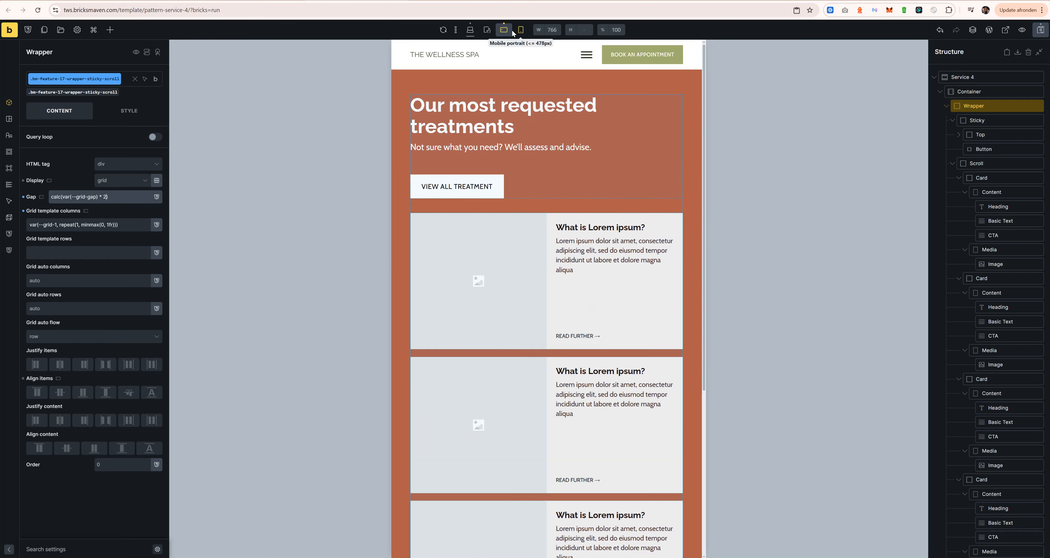
Clear the padding of the subheading text at the mobile portrait breakpoint, return to the desktop view and save the template.
{"action": "left_click", "coordinate": [521, 30]}
{"action": "scroll", "coordinate": [561, 311], "scroll_direction": "down", "scroll_amount": 5}
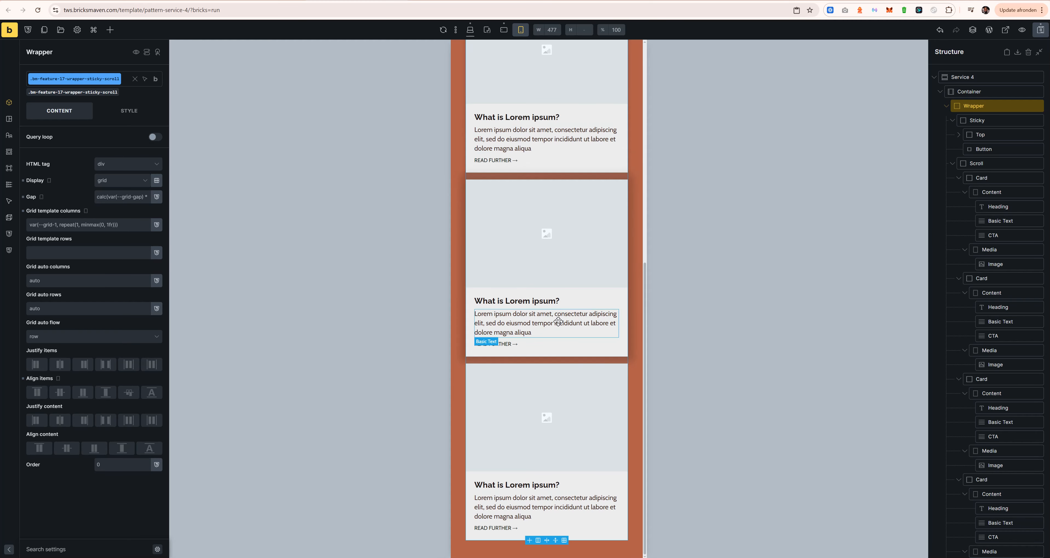
{"action": "scroll", "coordinate": [530, 212], "scroll_direction": "up", "scroll_amount": 5}
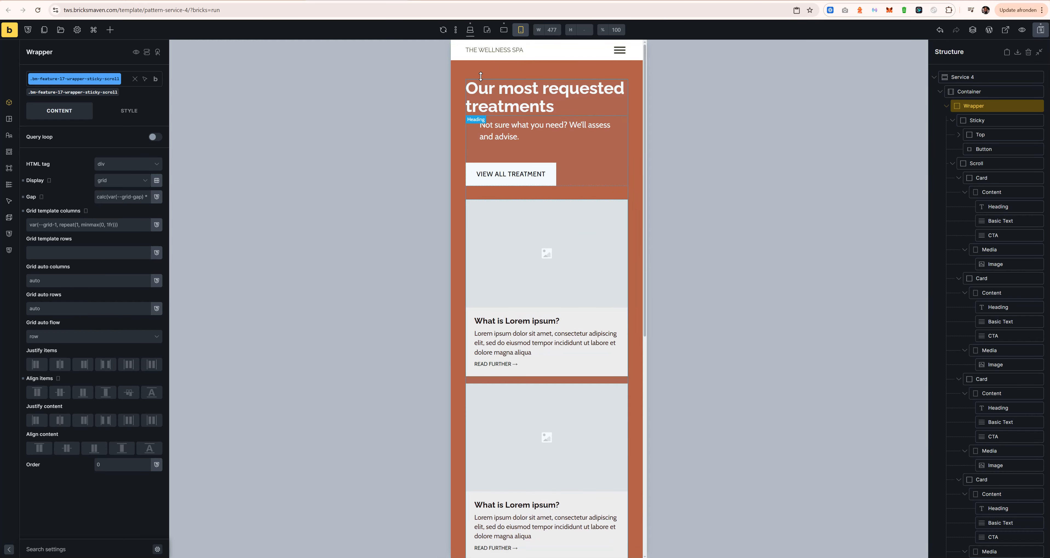
{"action": "left_click", "coordinate": [481, 128]}
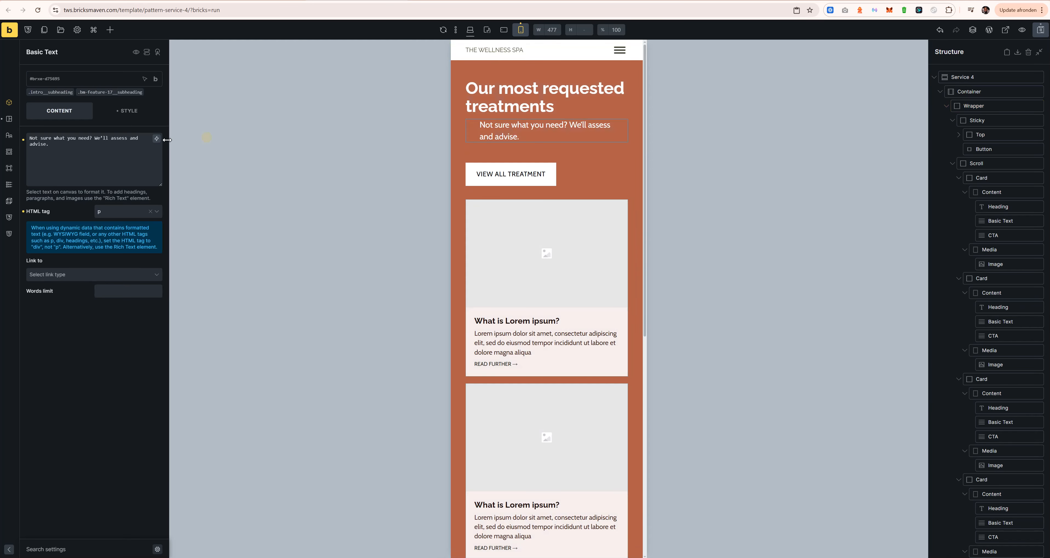
{"action": "left_click", "coordinate": [122, 110]}
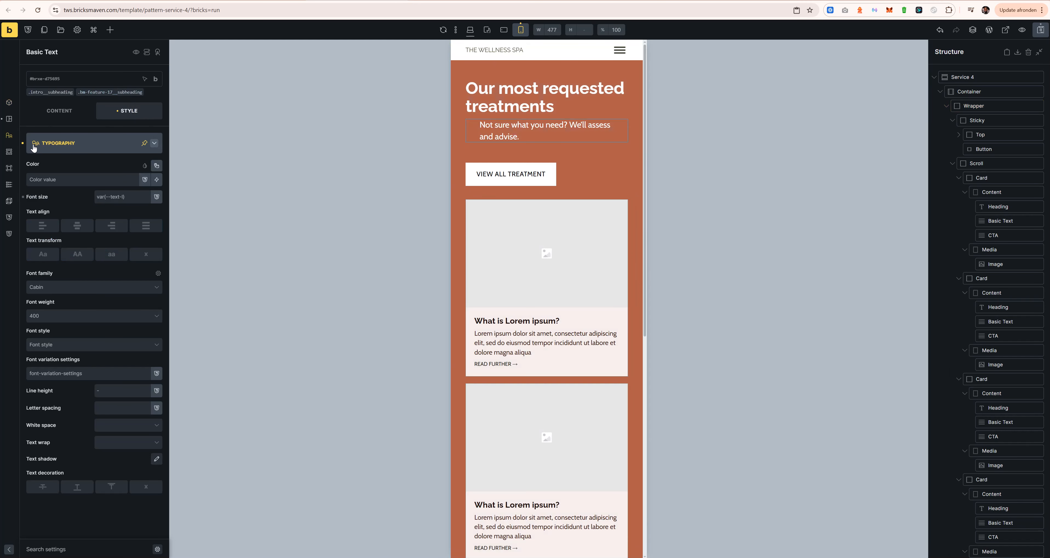
{"action": "left_click", "coordinate": [46, 150]}
{"action": "left_click", "coordinate": [46, 144]}
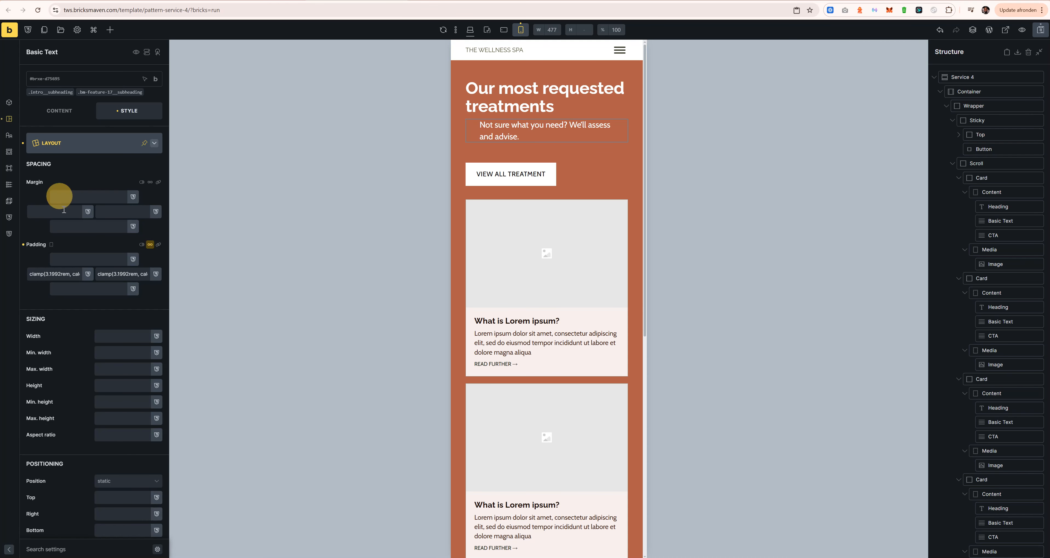
{"action": "left_click", "coordinate": [23, 245]}
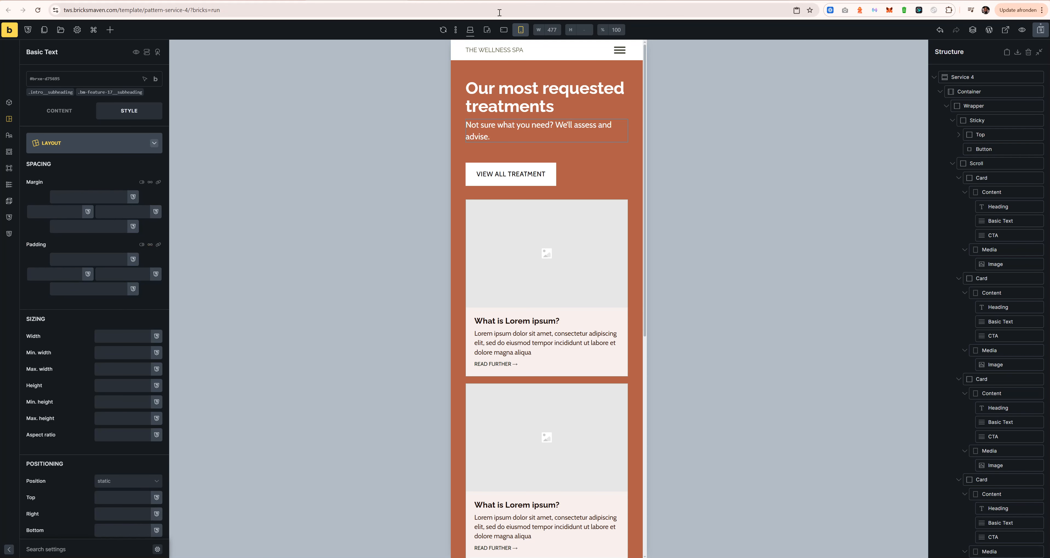
{"action": "left_click", "coordinate": [470, 29]}
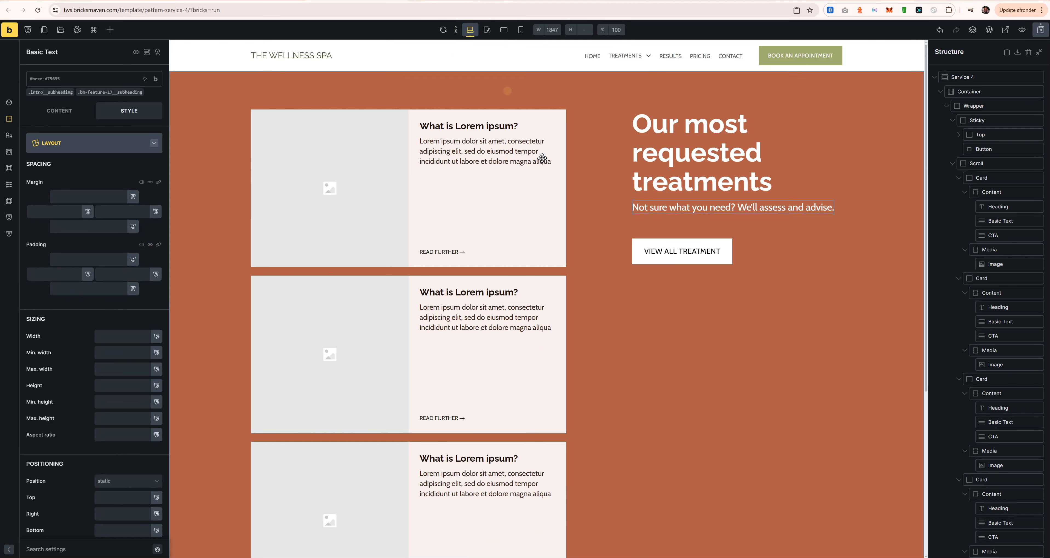
{"action": "left_click", "coordinate": [1041, 30]}
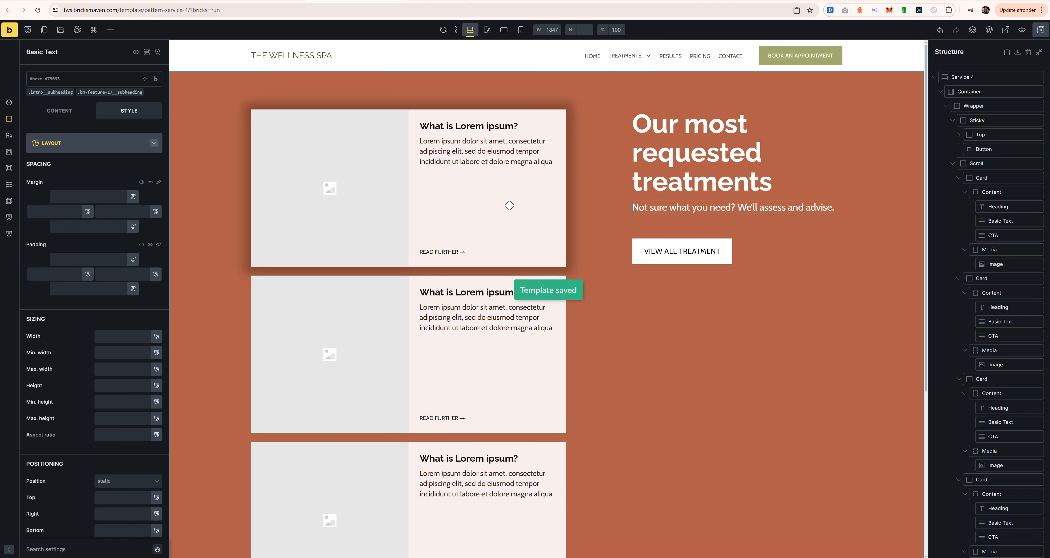
Collapse all four Card elements inside the Scroll block in the structure tree.
{"action": "left_click", "coordinate": [958, 178]}
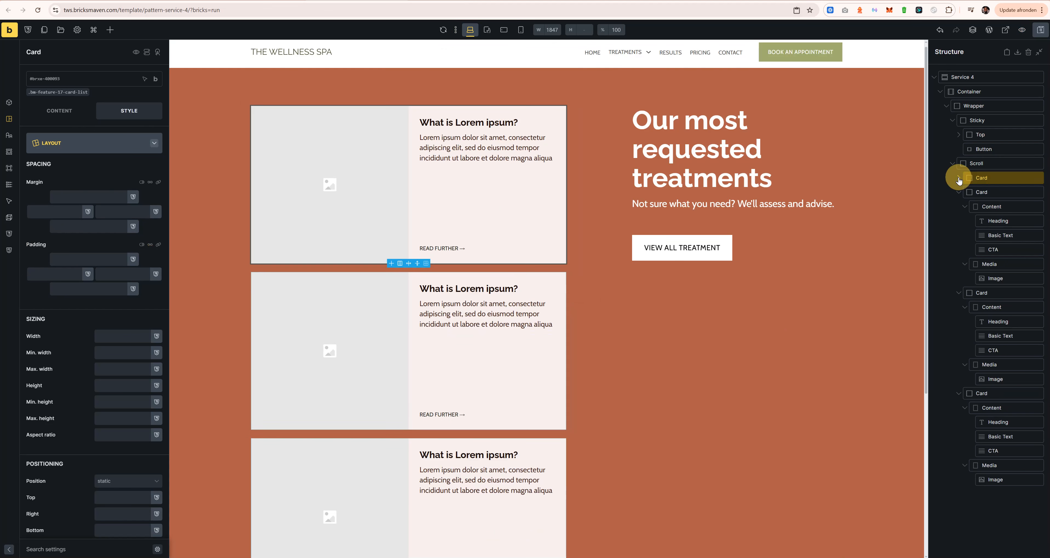
{"action": "left_click", "coordinate": [959, 192]}
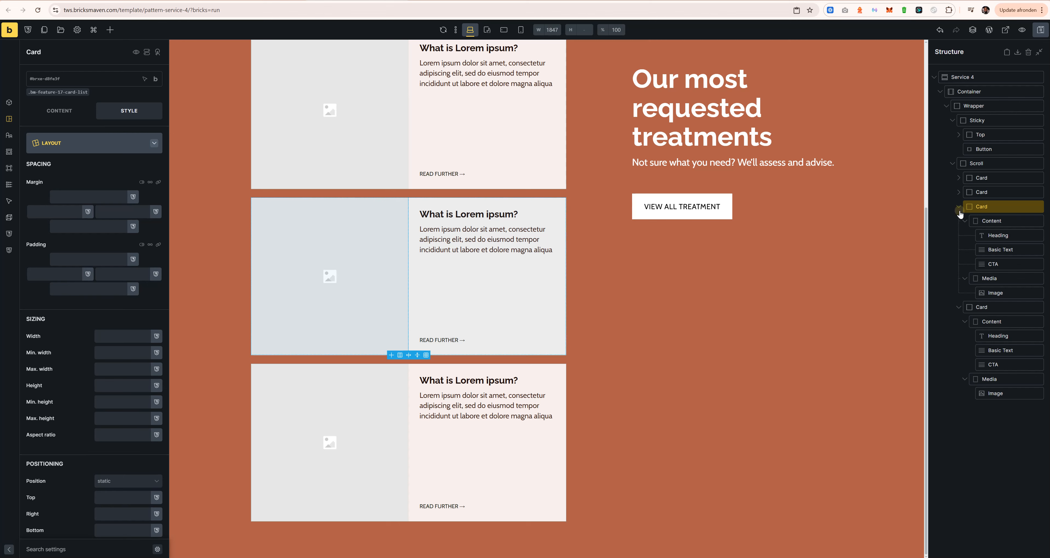
{"action": "left_click", "coordinate": [958, 207]}
{"action": "left_click", "coordinate": [959, 221]}
Add the Service Card 2 component to the Scroll block and place it above the existing cards.
{"action": "left_click", "coordinate": [984, 164]}
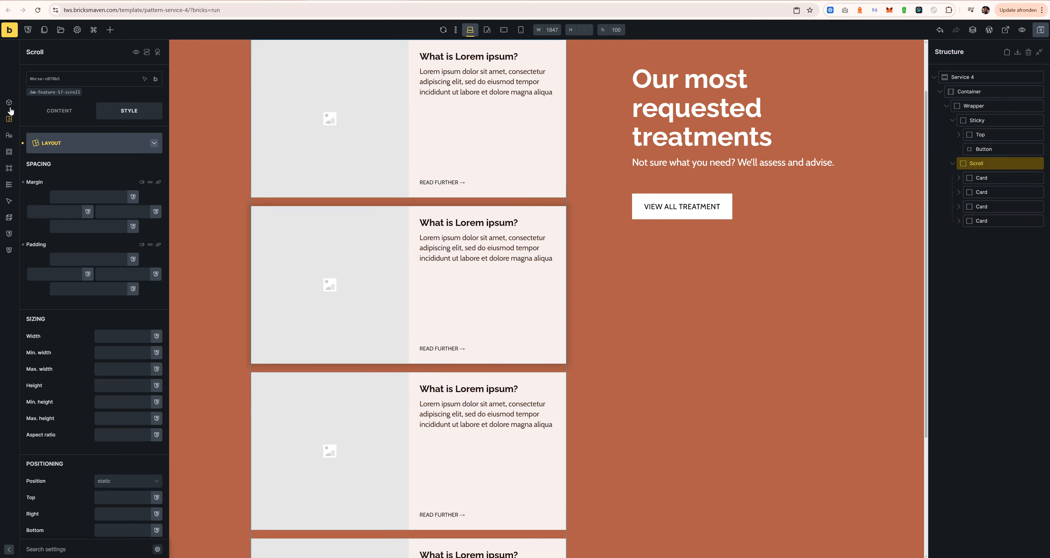
{"action": "left_click", "coordinate": [110, 29]}
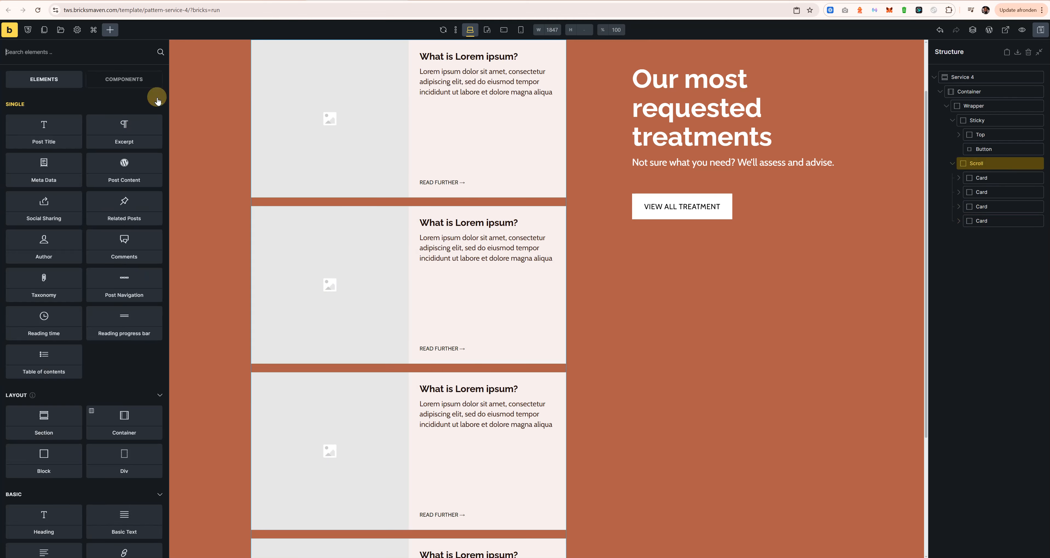
{"action": "left_click", "coordinate": [132, 79]}
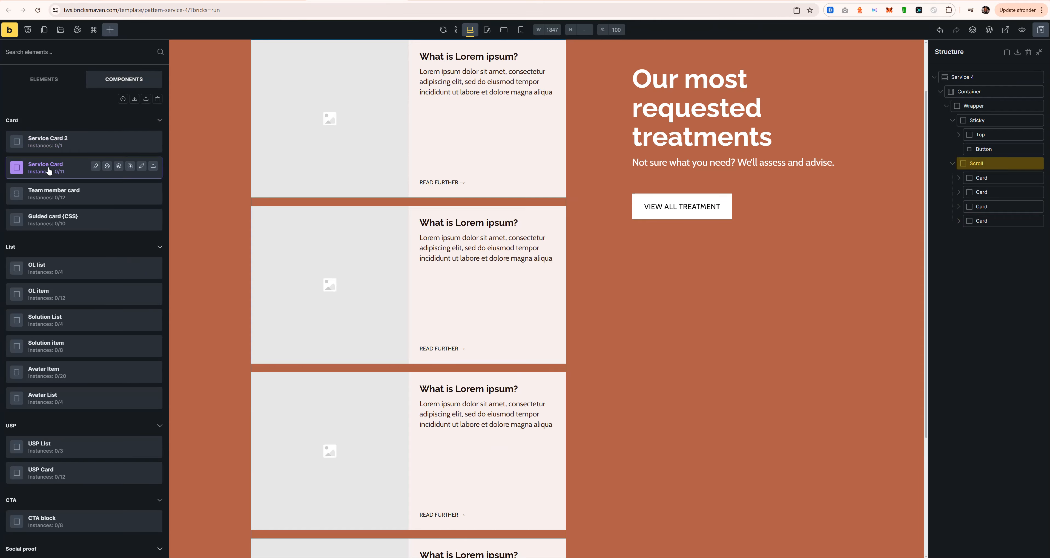
{"action": "left_click", "coordinate": [73, 143]}
{"action": "left_click_drag", "start_coordinate": [993, 235], "coordinate": [978, 177]}
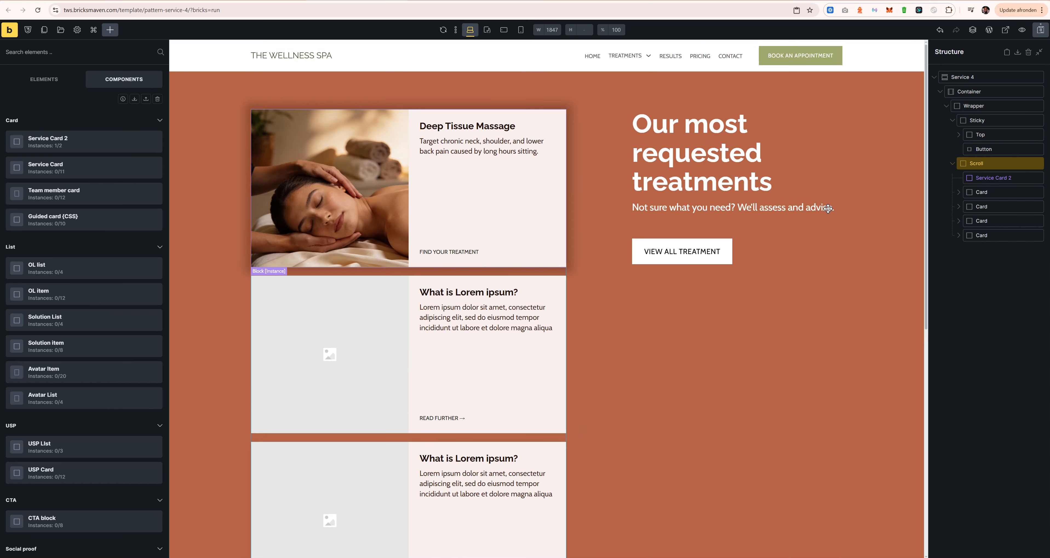
Delete all four old Card elements from the Scroll block, leaving the Service Card 2 component.
{"action": "right_click", "coordinate": [983, 192]}
{"action": "left_click", "coordinate": [979, 246]}
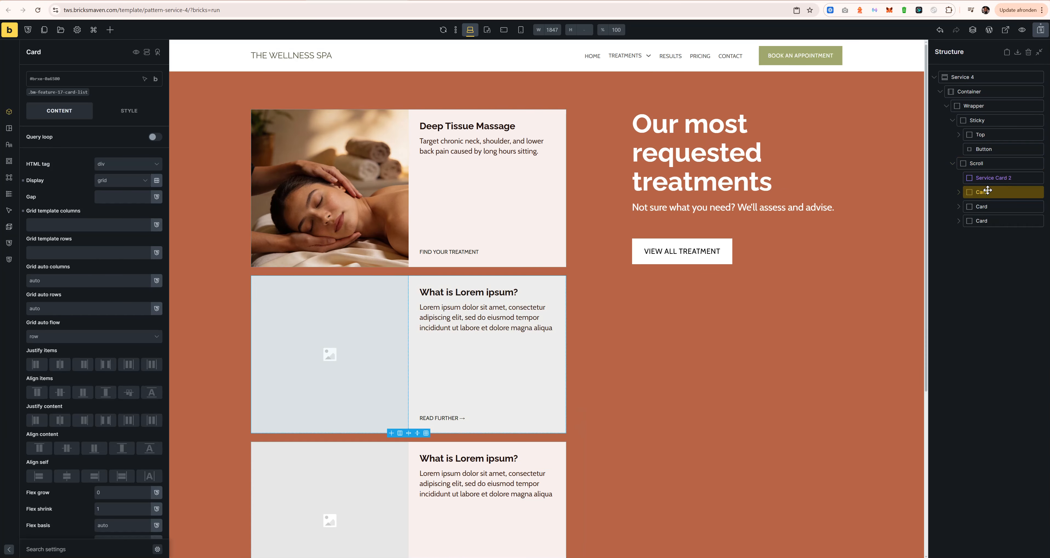
{"action": "right_click", "coordinate": [981, 188]}
{"action": "left_click", "coordinate": [987, 193]}
{"action": "right_click", "coordinate": [987, 193]}
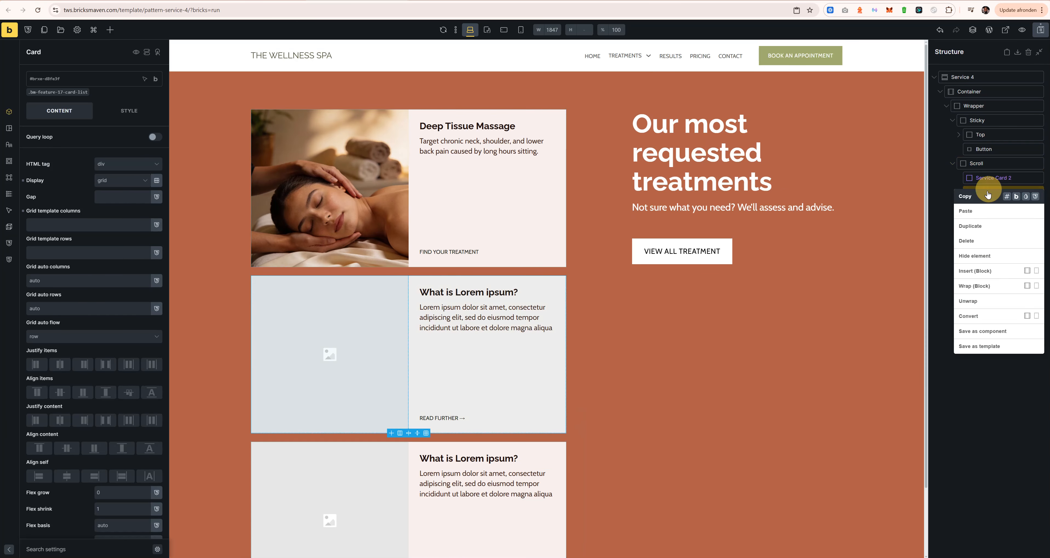
{"action": "left_click", "coordinate": [987, 241]}
{"action": "right_click", "coordinate": [993, 192]}
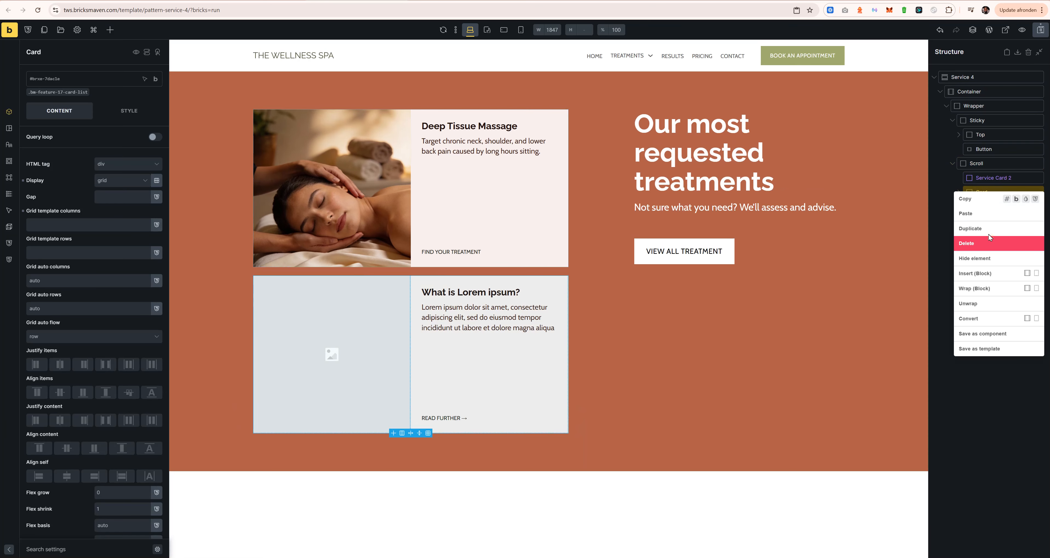
{"action": "left_click", "coordinate": [992, 241]}
Duplicate the Service Card 2 component three times inside the Scroll block.
{"action": "left_click", "coordinate": [991, 180]}
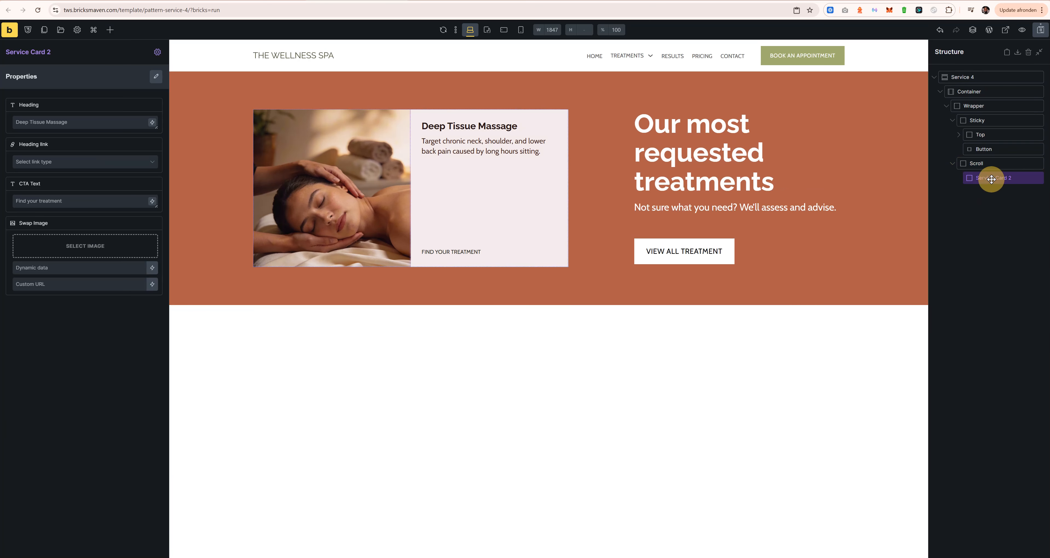
{"action": "left_click_drag", "start_coordinate": [986, 178], "coordinate": [734, 251]}
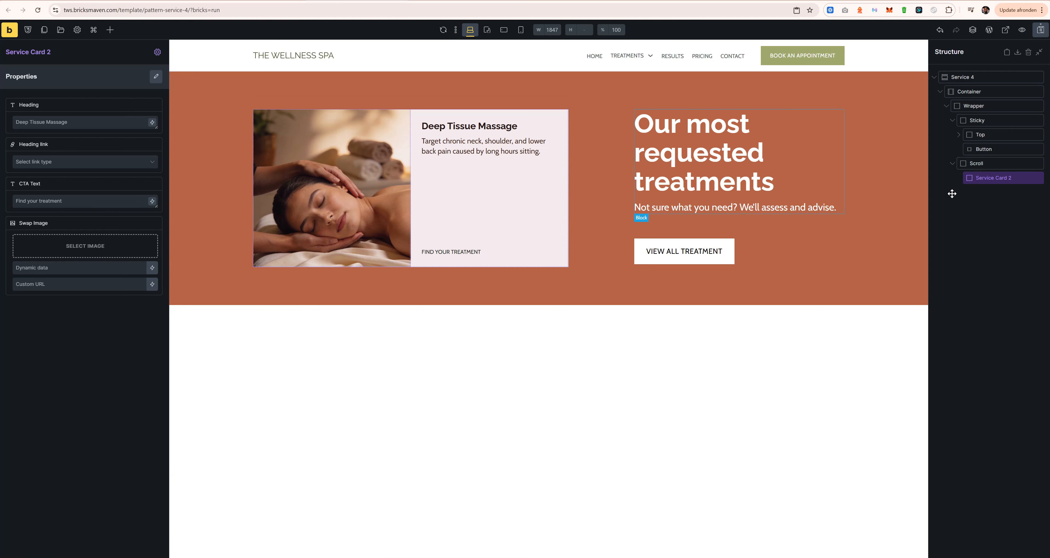
{"action": "right_click", "coordinate": [1001, 178]}
{"action": "left_click", "coordinate": [984, 219]}
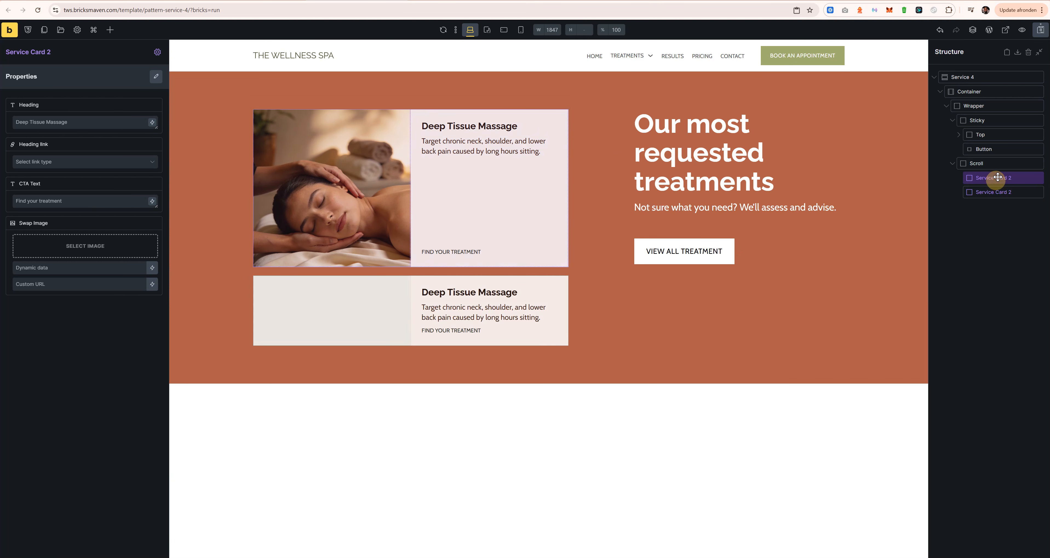
{"action": "right_click", "coordinate": [995, 179]}
{"action": "left_click", "coordinate": [984, 216]}
{"action": "right_click", "coordinate": [999, 179]}
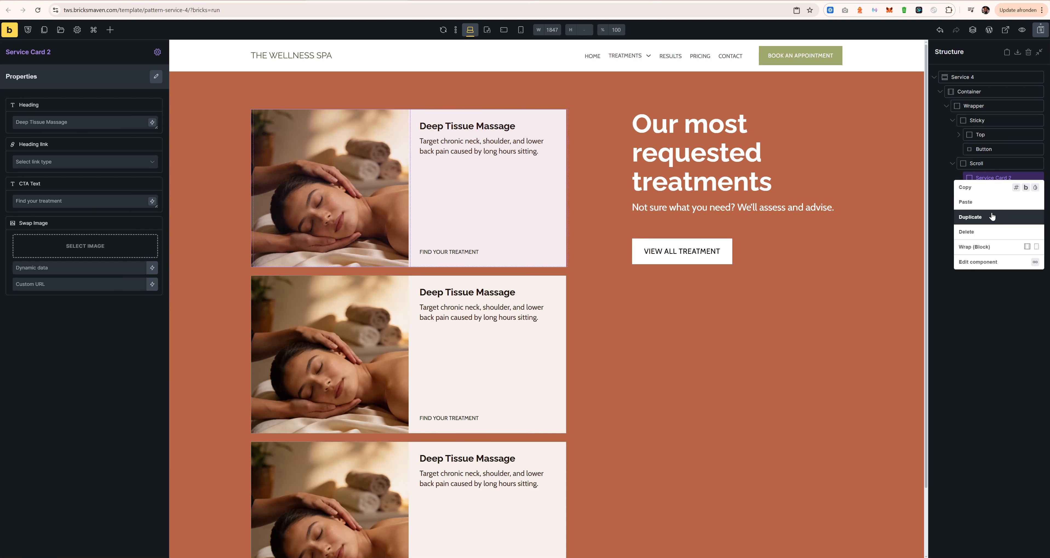
{"action": "left_click", "coordinate": [983, 216]}
Set the row gap of the Scroll block's .bm-feature-17-scroll class to calc(var(--content-gap) * 2).
{"action": "left_click", "coordinate": [977, 163]}
{"action": "left_click", "coordinate": [51, 93]}
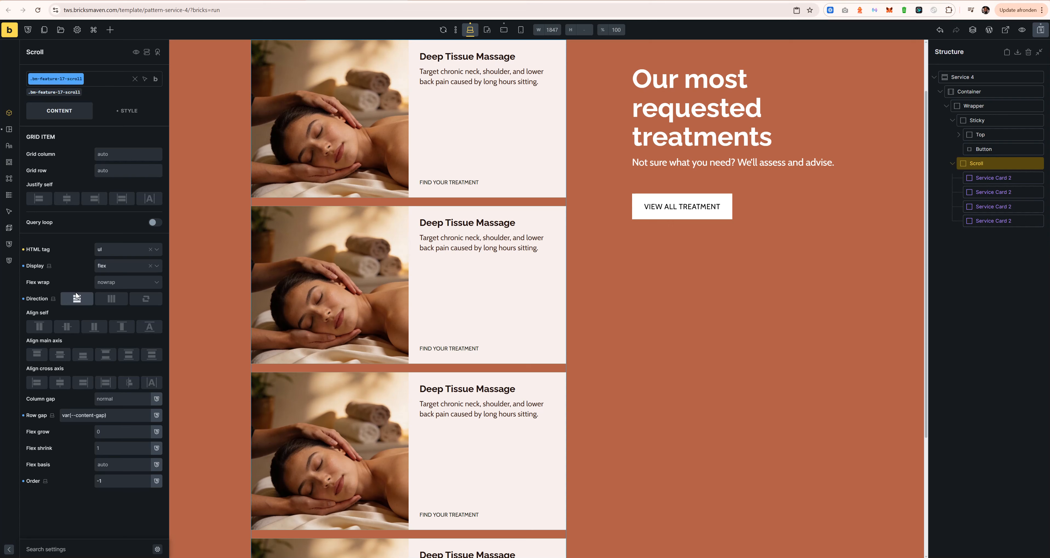
{"action": "left_click_drag", "start_coordinate": [113, 417], "coordinate": [37, 410]}
{"action": "key", "text": "ctrl+c"}
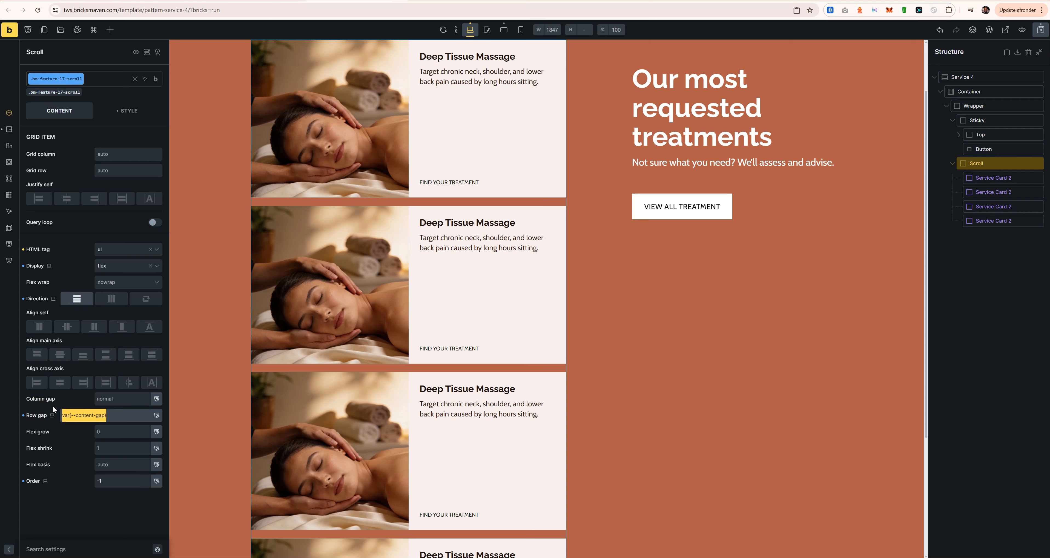
{"action": "type", "text": "calc()"}
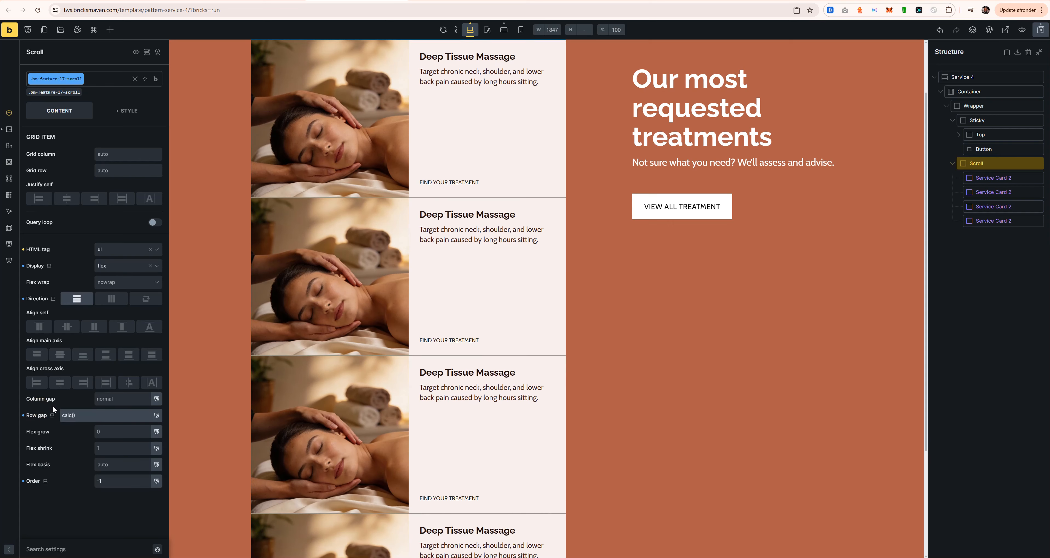
{"action": "key", "text": "ctrl+v"}
{"action": "type", "text": "*"}
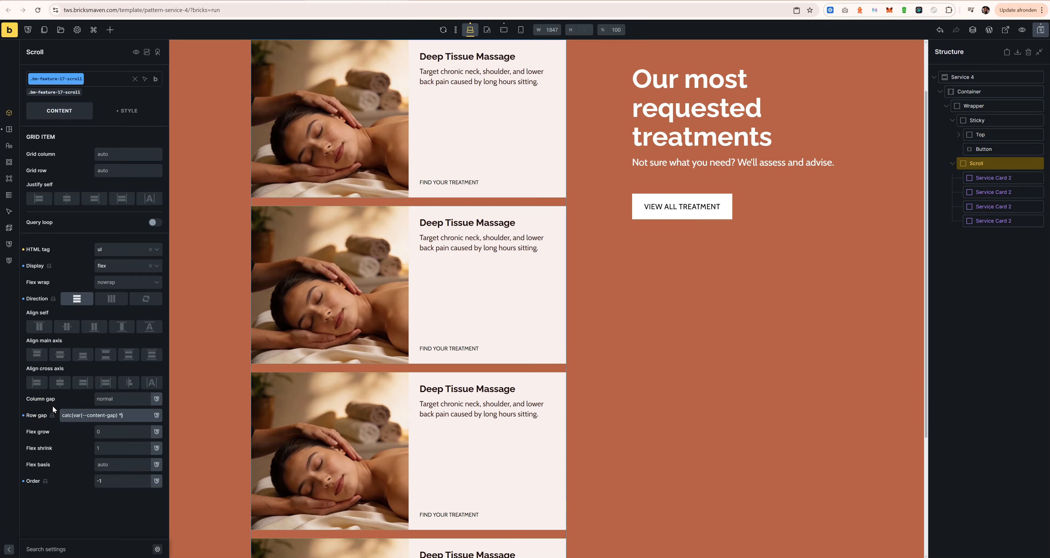
{"action": "type", "text": " 2"}
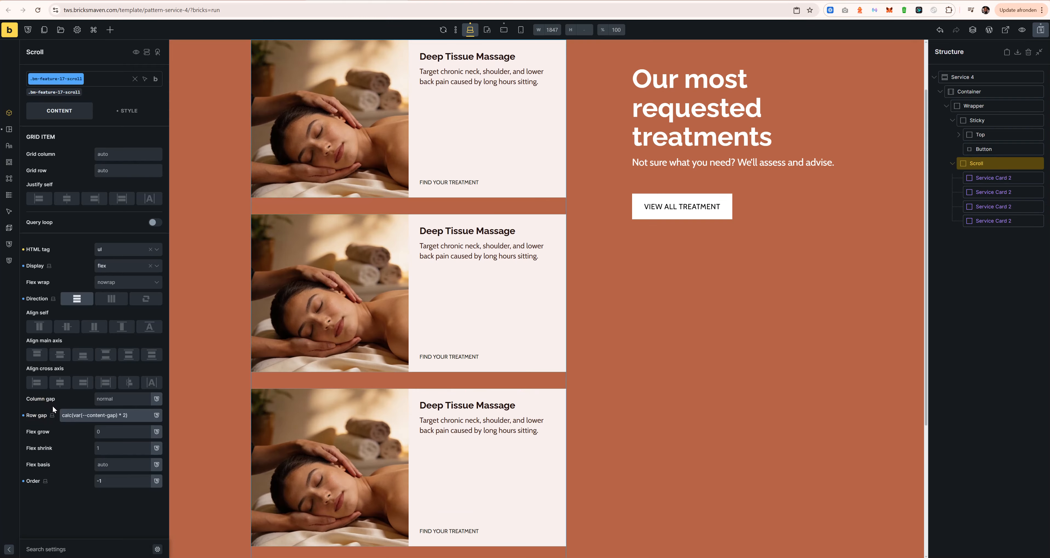
Compare row gap multipliers of 4 and 2 on the Scroll block and settle on calc(var(--content-gap) * 4).
{"action": "type", "text": "4"}
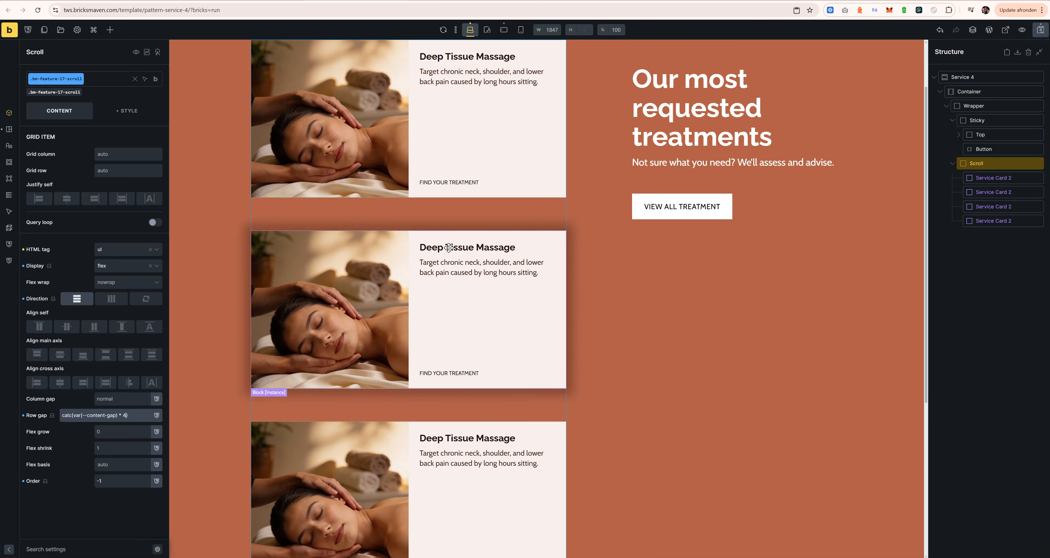
{"action": "key", "text": "BackSpace"}
{"action": "type", "text": "2"}
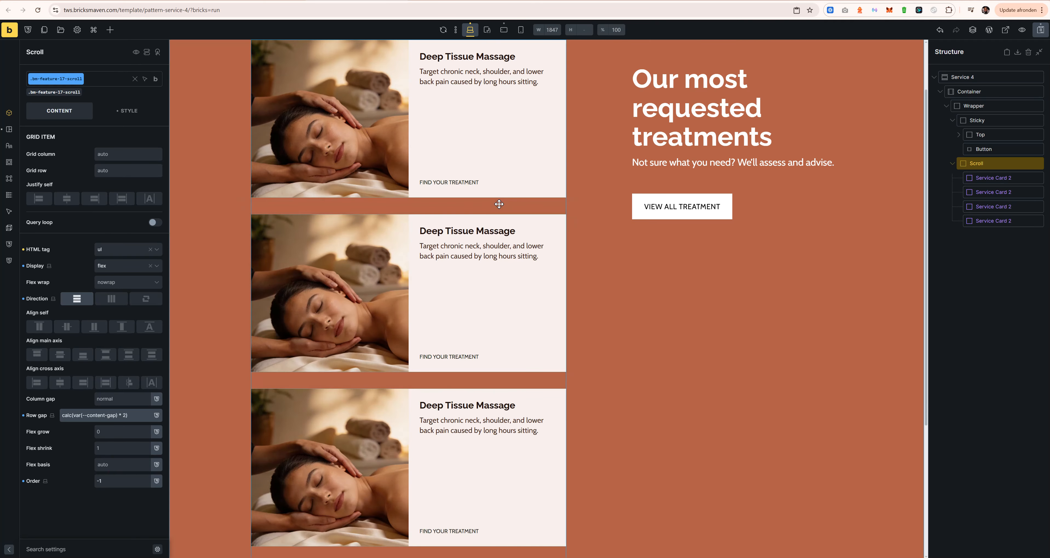
{"action": "scroll", "coordinate": [404, 265], "scroll_direction": "up", "scroll_amount": 2}
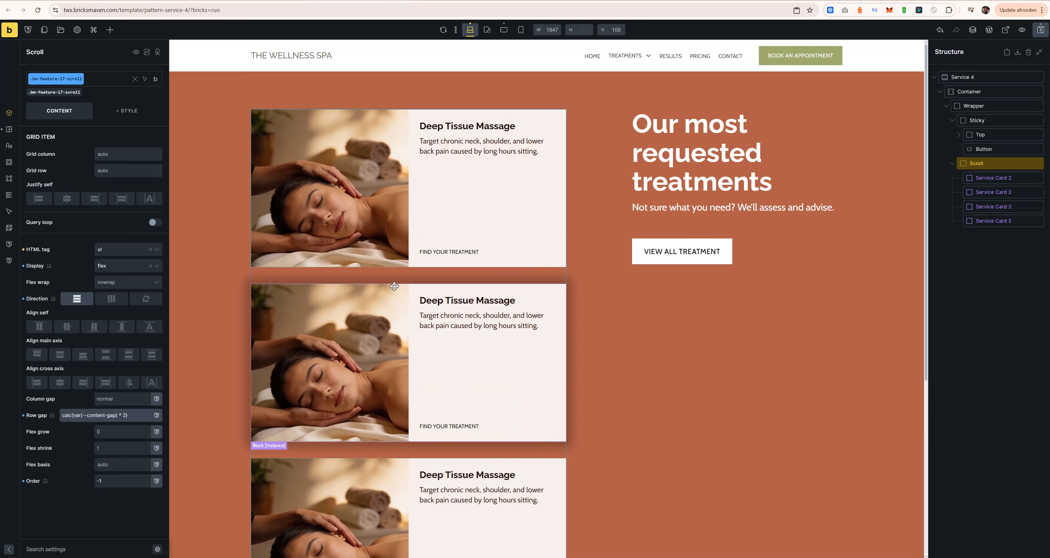
{"action": "key", "text": "BackSpace"}
{"action": "type", "text": "4"}
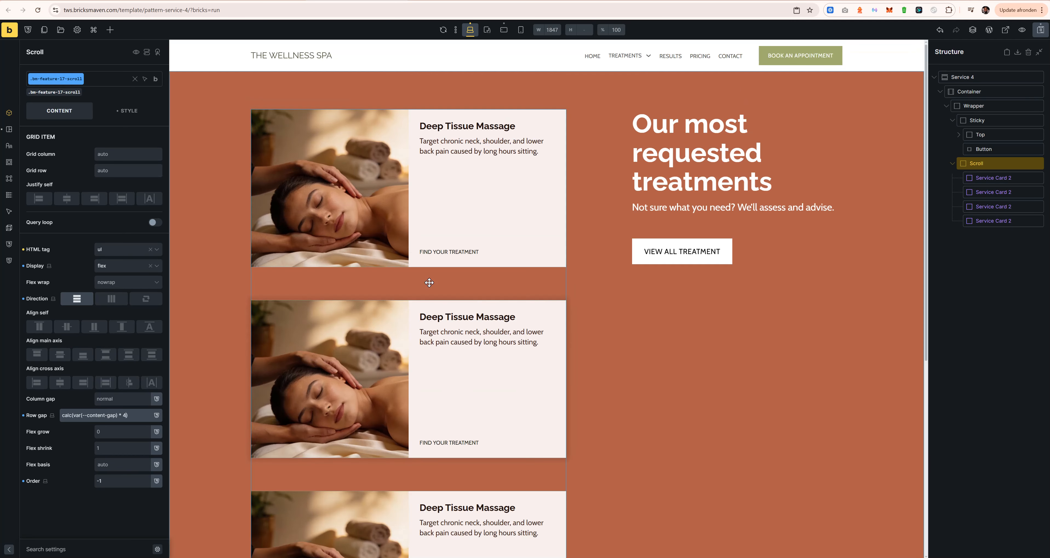
{"action": "scroll", "coordinate": [469, 168], "scroll_direction": "down", "scroll_amount": 1}
{"action": "scroll", "coordinate": [472, 305], "scroll_direction": "up", "scroll_amount": 1}
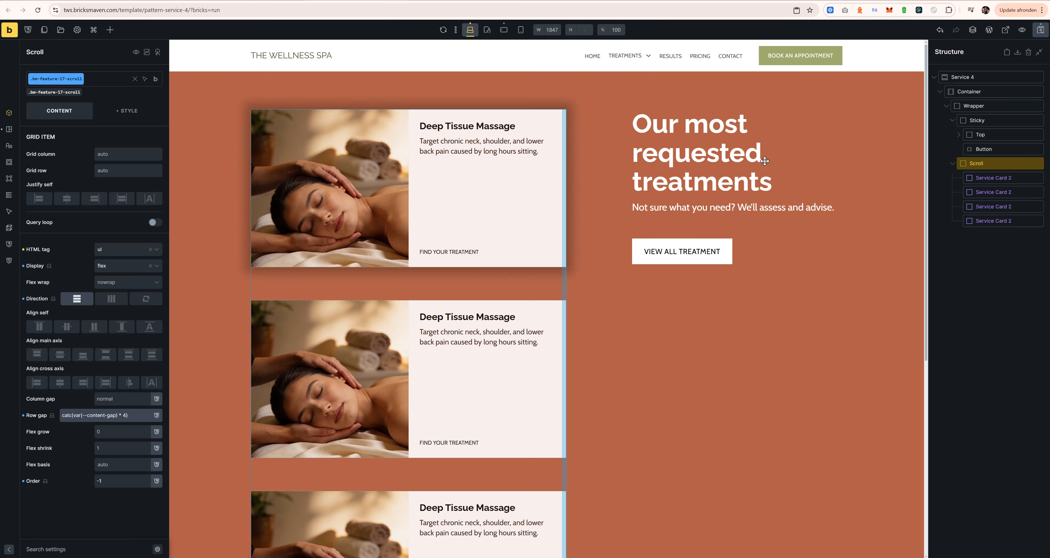
Select the first Service Card 2 in the Scroll block and save the template.
{"action": "left_click", "coordinate": [964, 180]}
{"action": "scroll", "coordinate": [541, 277], "scroll_direction": "up", "scroll_amount": 2}
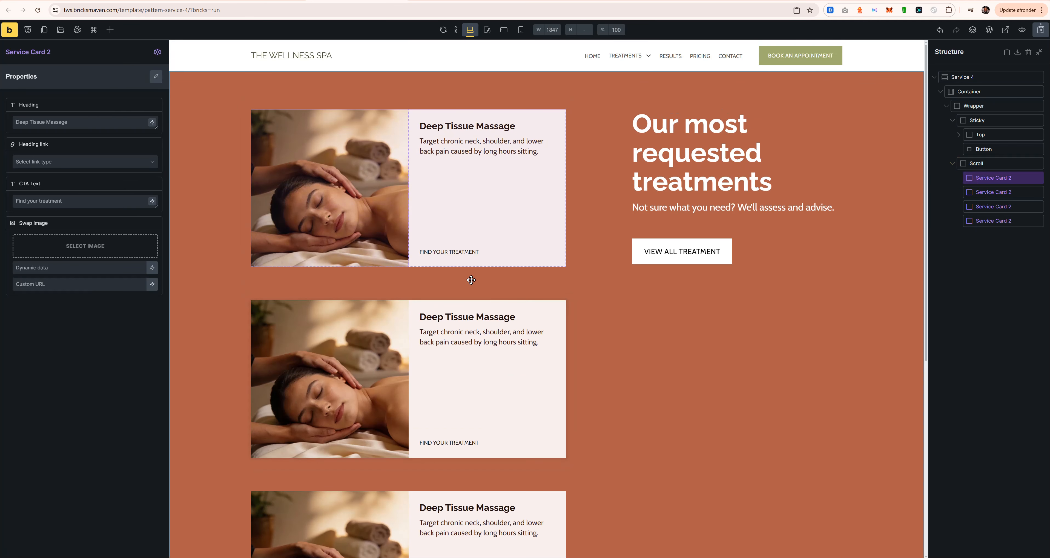
{"action": "key", "text": "ctrl+s"}
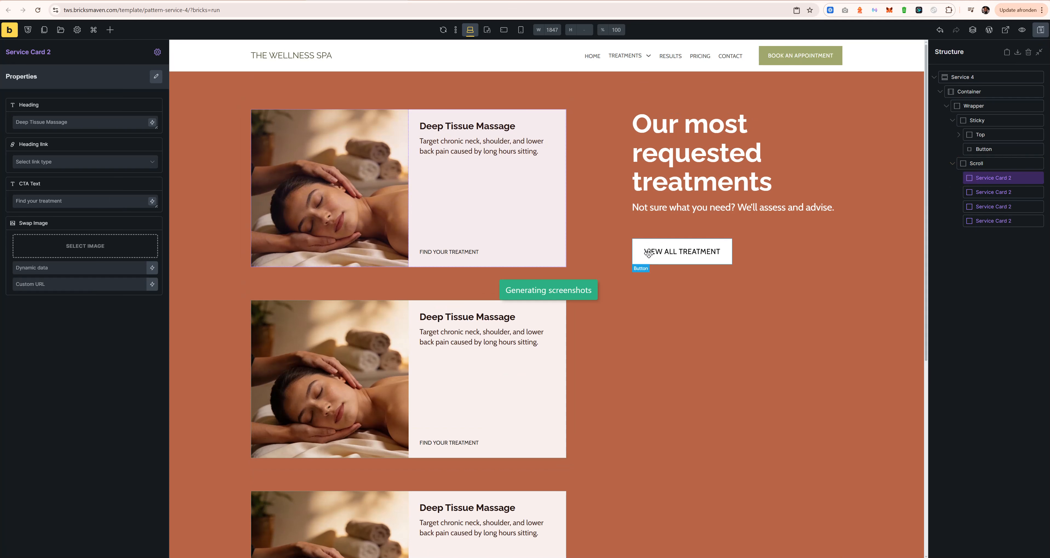
{"action": "scroll", "coordinate": [647, 279], "scroll_direction": "down", "scroll_amount": 3}
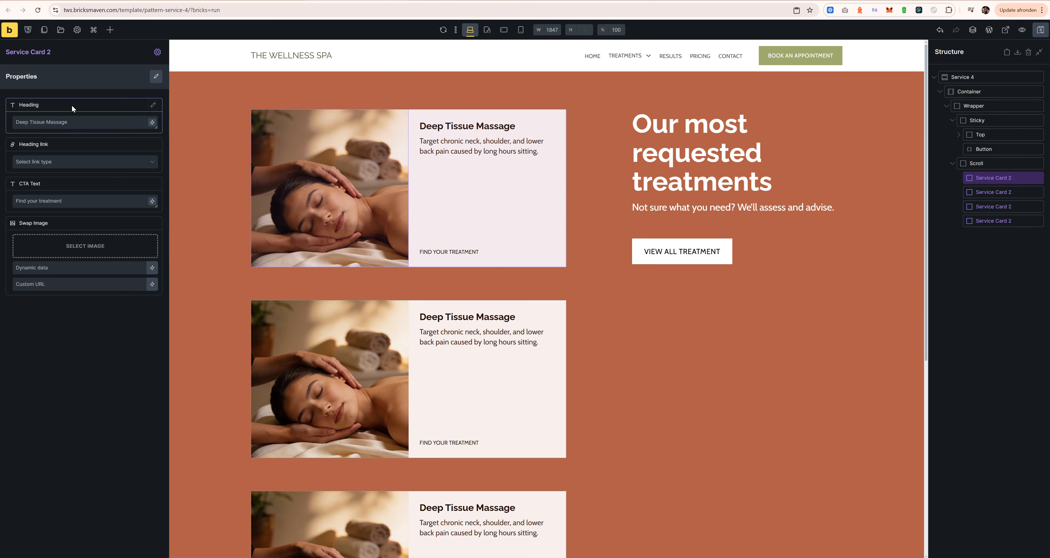
Edit the Service Card 2 component and change the hover shadow in the .bm-feature-17-card-list custom CSS to var(--box-shadow-m).
{"action": "left_click", "coordinate": [158, 52]}
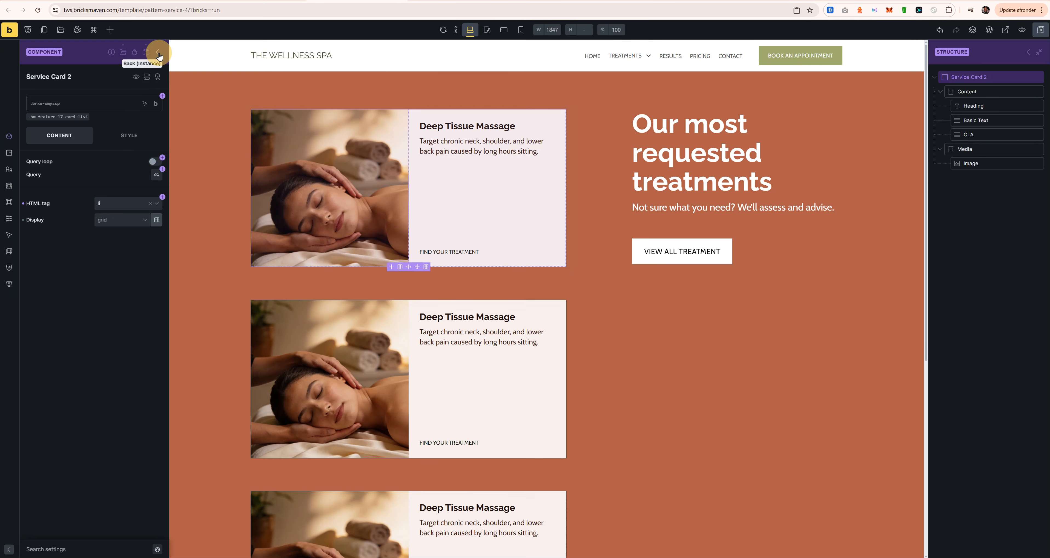
{"action": "left_click", "coordinate": [60, 117]}
{"action": "left_click", "coordinate": [121, 145]}
{"action": "left_click", "coordinate": [115, 281]}
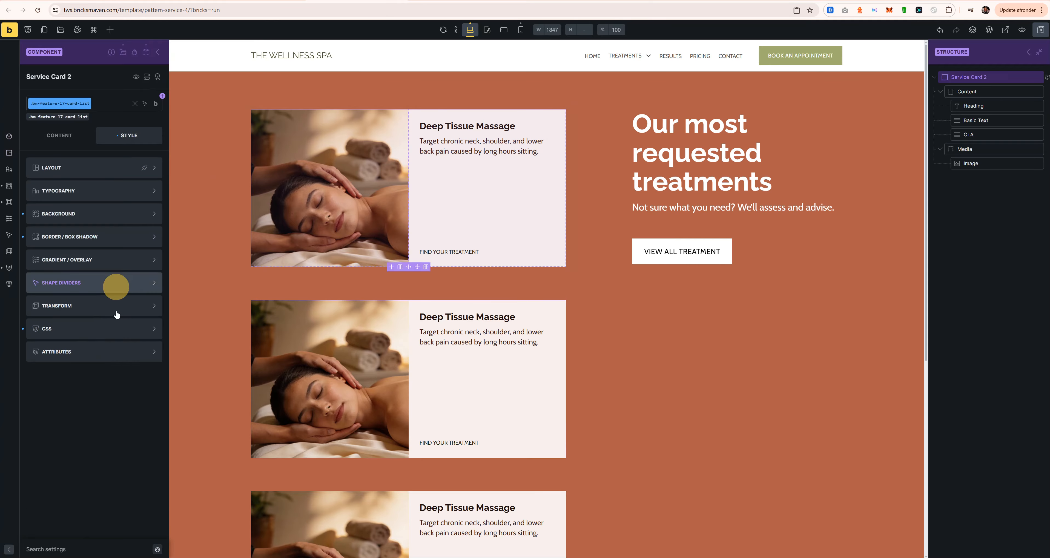
{"action": "left_click", "coordinate": [88, 331]}
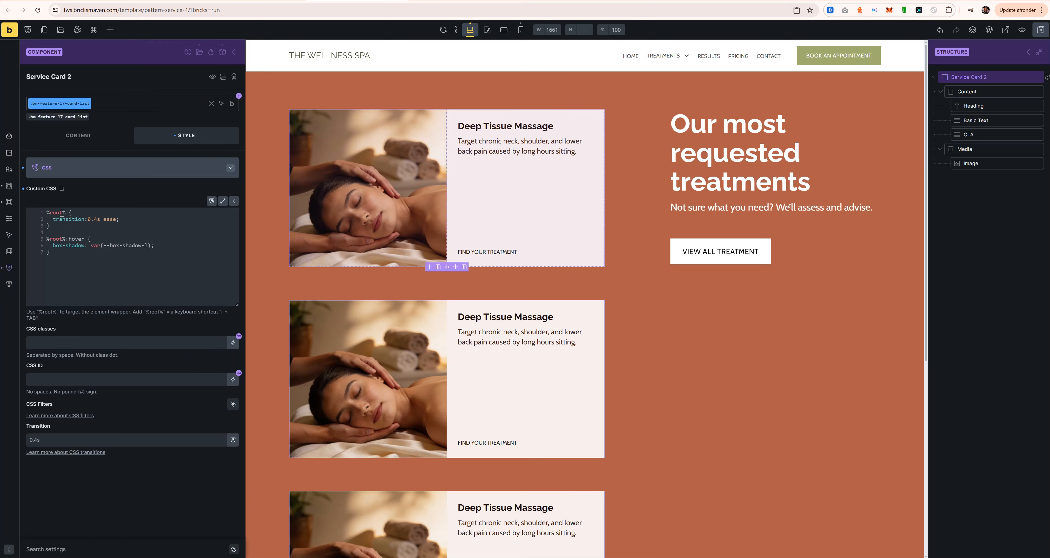
{"action": "double_click", "coordinate": [147, 246]}
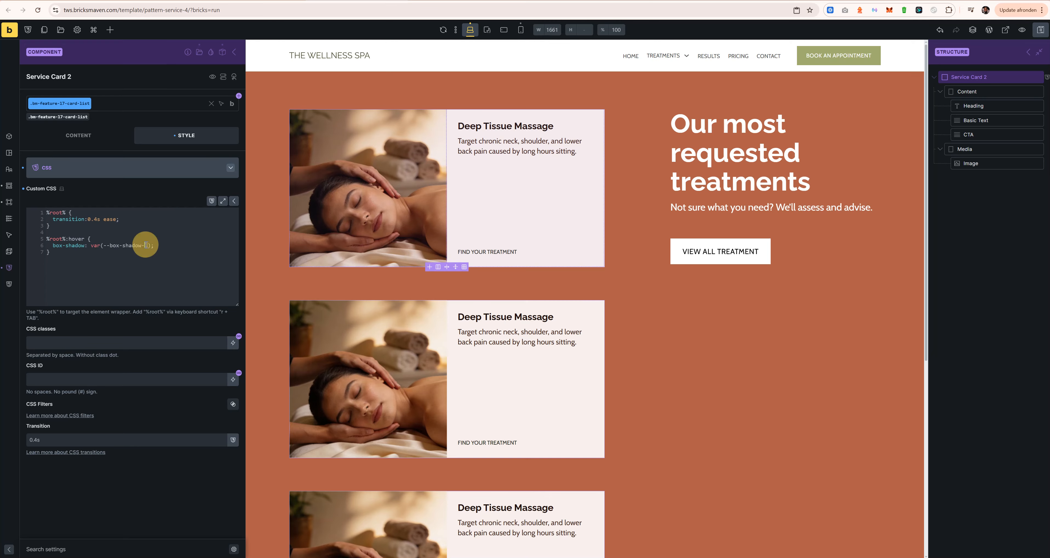
{"action": "type", "text": "m"}
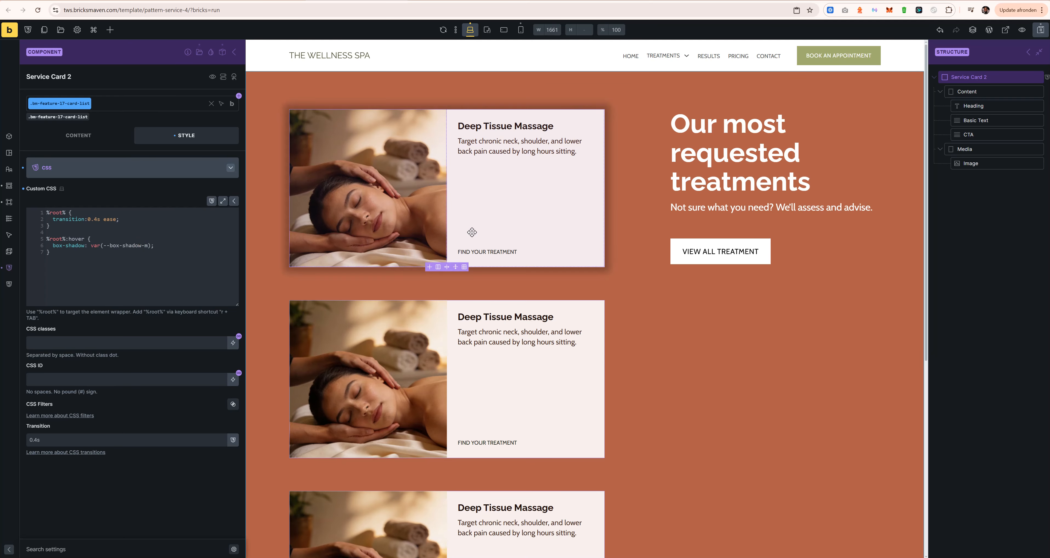
Add the comment /* CARD */ above the %root% rule in the component's custom CSS and a blank line at the end.
{"action": "left_click", "coordinate": [82, 253]}
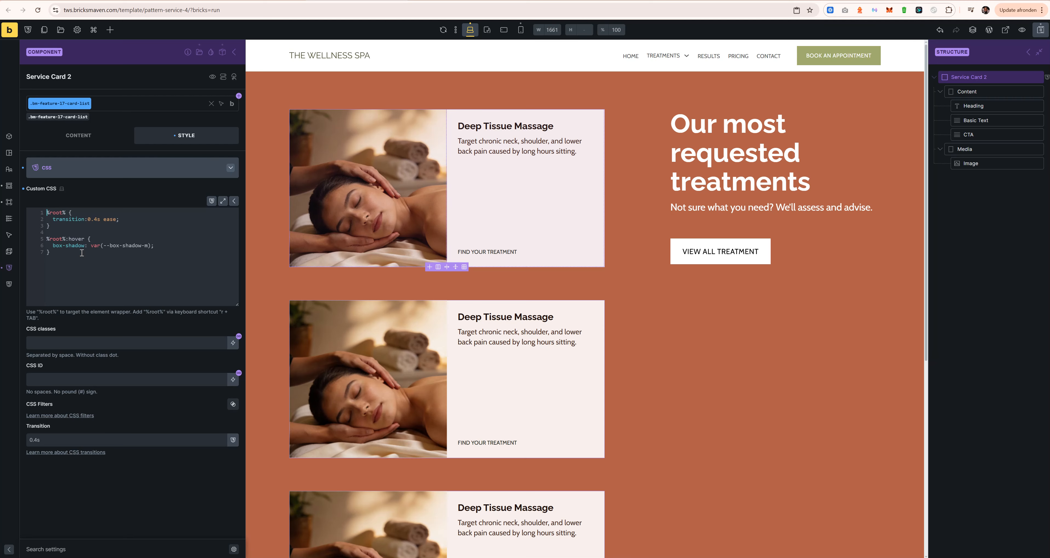
{"action": "key", "text": "Return"}
{"action": "key", "text": "Return"}
{"action": "key", "text": "Up"}
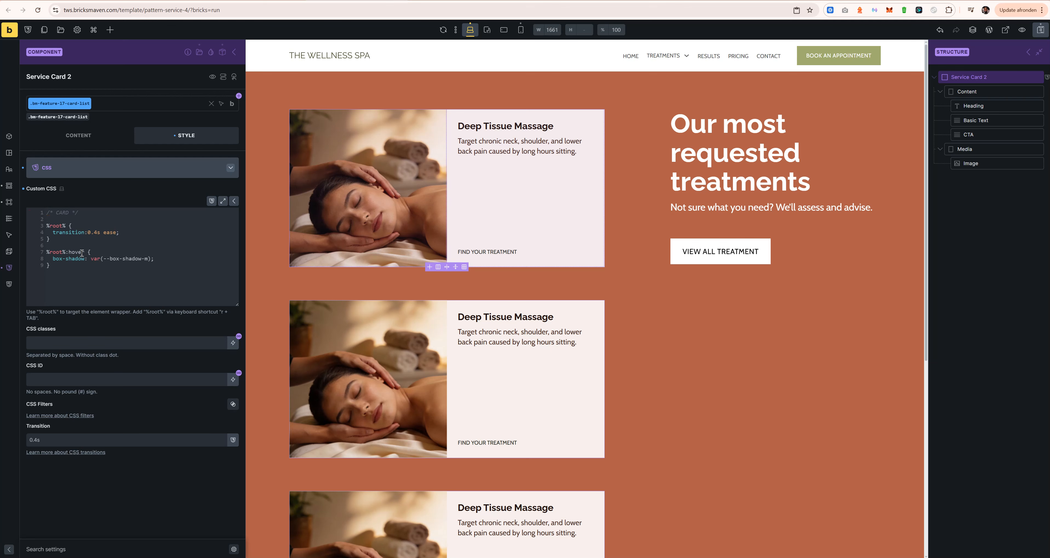
{"action": "left_click_drag", "start_coordinate": [102, 216], "coordinate": [12, 216]}
{"action": "left_click", "coordinate": [85, 222]}
{"action": "left_click_drag", "start_coordinate": [81, 213], "coordinate": [40, 214]}
{"action": "left_click", "coordinate": [70, 274]}
Add position:sticky; and inset-block-start: var(--space-xl); to the %root% rule after the transition.
{"action": "left_click", "coordinate": [125, 233]}
{"action": "key", "text": "Return"}
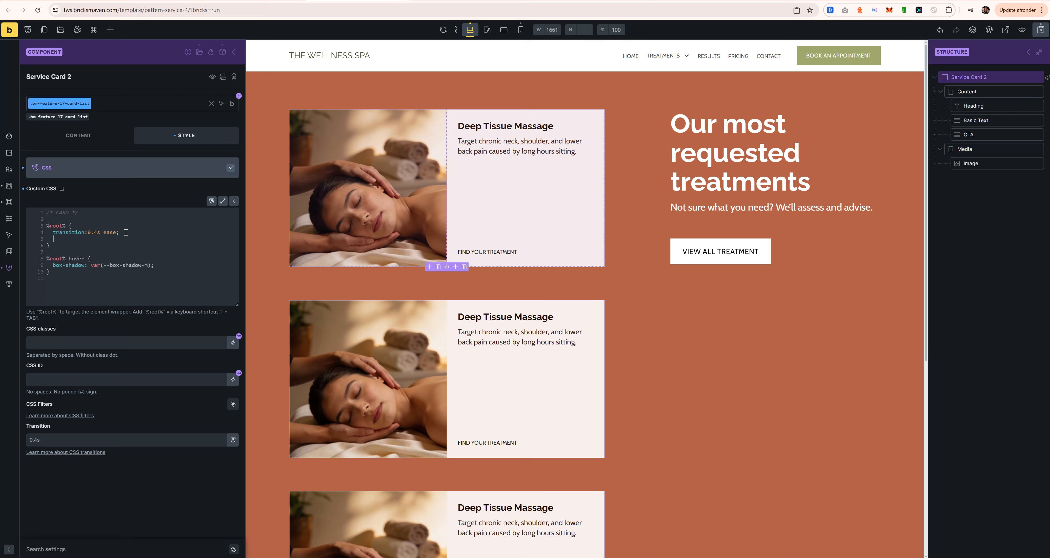
{"action": "type", "text": "pos"}
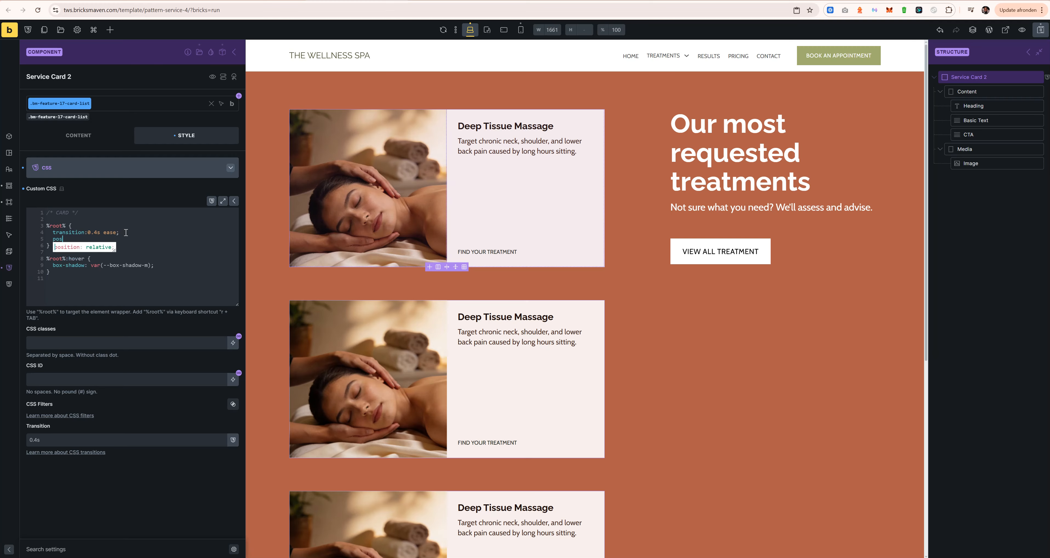
{"action": "type", "text": "ition:sticky;"}
{"action": "key", "text": "Return"}
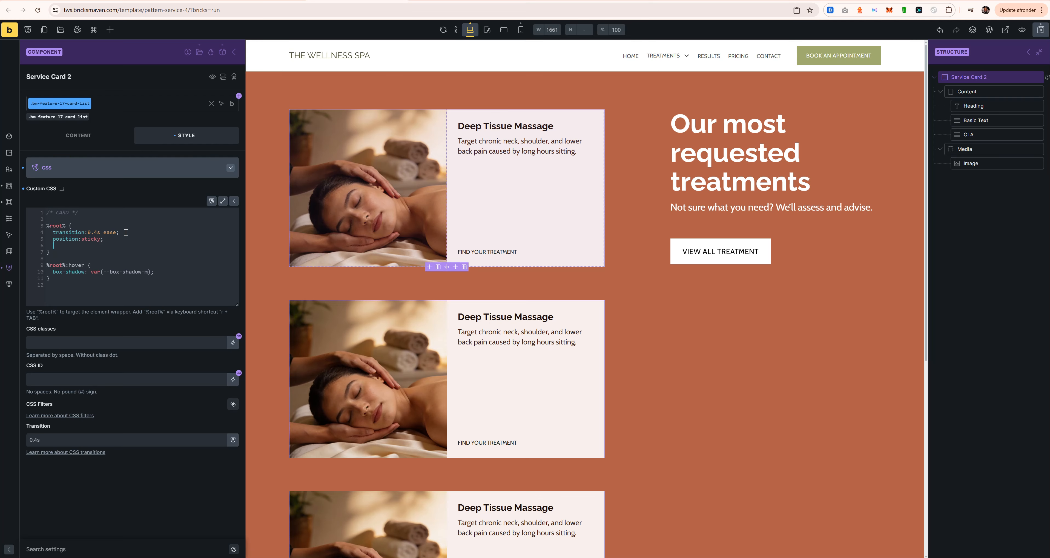
{"action": "type", "text": "inset-block"}
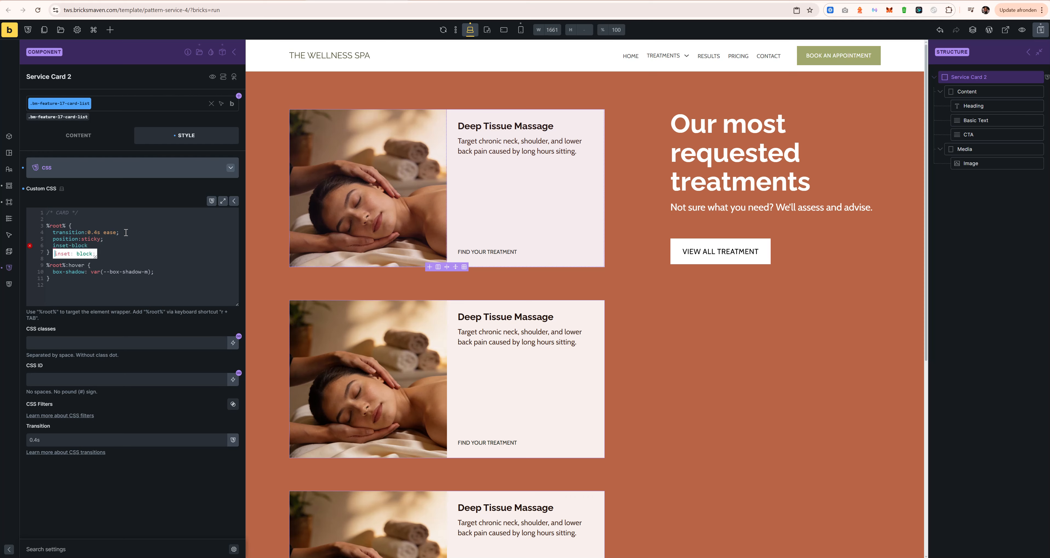
{"action": "type", "text": "-start: "}
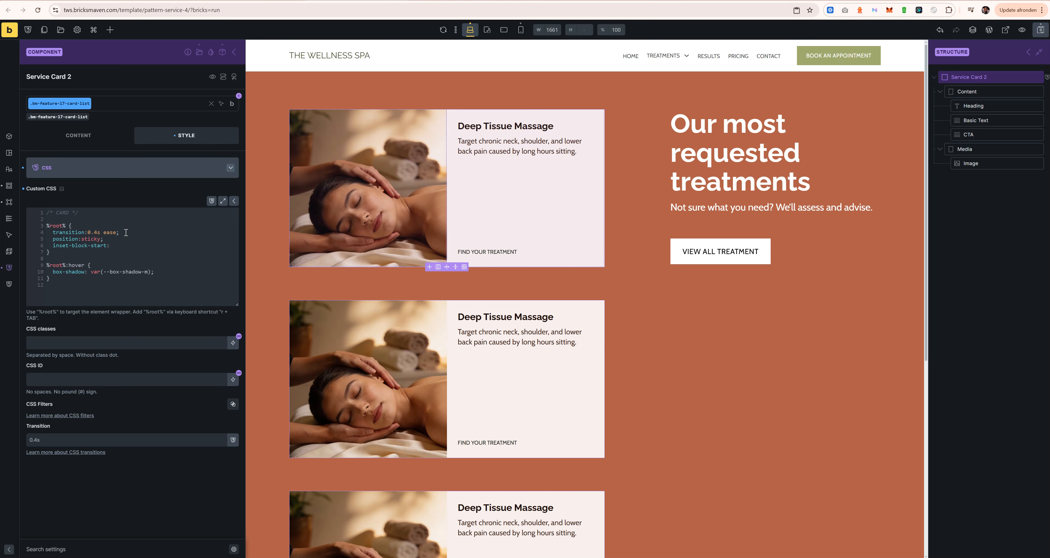
{"action": "type", "text": "var(--space-xl);"}
Check how the sticky service cards behave while the page scrolls in the canvas.
{"action": "scroll", "coordinate": [435, 189], "scroll_direction": "down", "scroll_amount": 4}
{"action": "scroll", "coordinate": [435, 188], "scroll_direction": "up", "scroll_amount": 3}
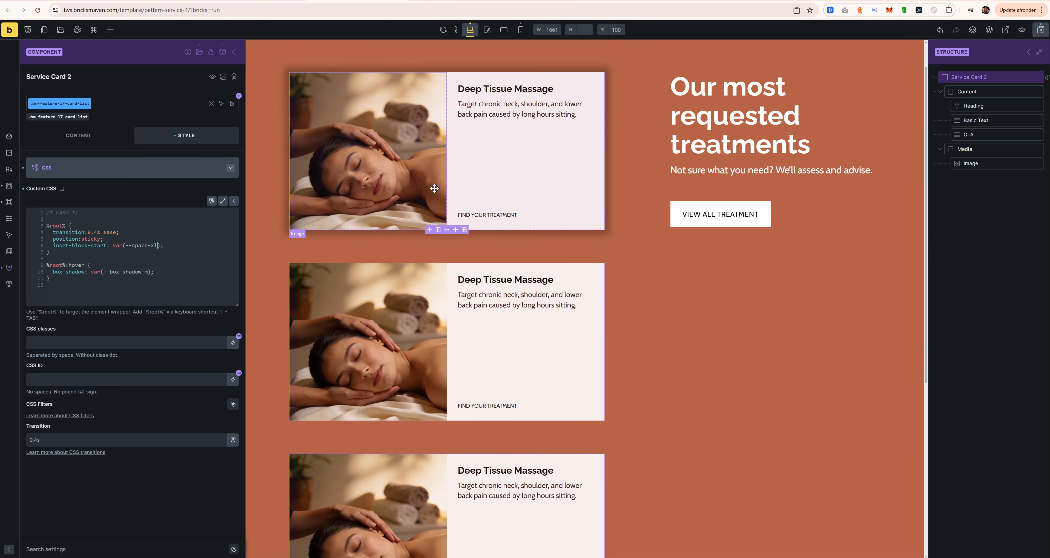
{"action": "scroll", "coordinate": [434, 188], "scroll_direction": "down", "scroll_amount": 5}
{"action": "scroll", "coordinate": [435, 188], "scroll_direction": "up", "scroll_amount": 2}
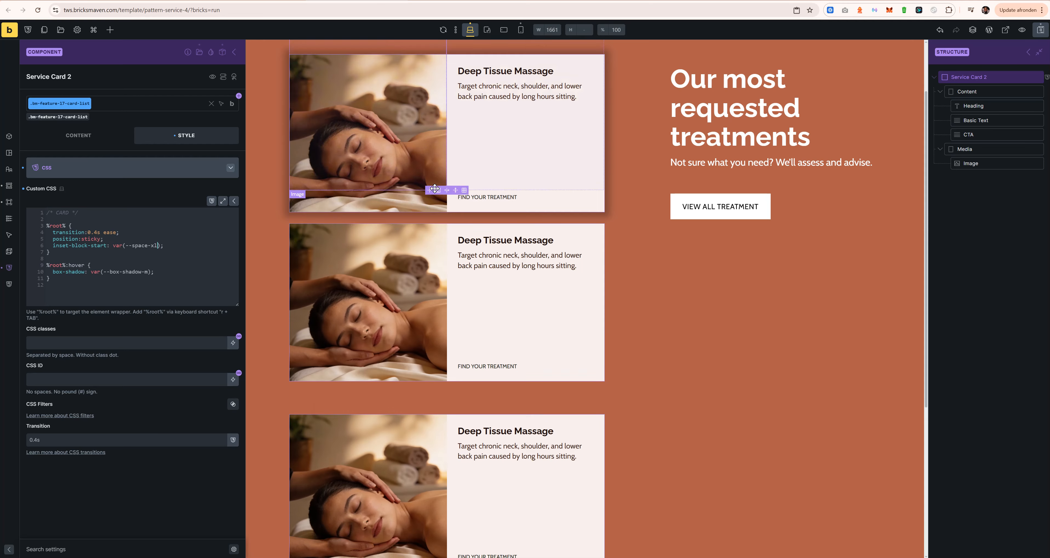
{"action": "scroll", "coordinate": [434, 189], "scroll_direction": "up", "scroll_amount": 3}
{"action": "scroll", "coordinate": [434, 188], "scroll_direction": "down", "scroll_amount": 3}
{"action": "scroll", "coordinate": [436, 173], "scroll_direction": "up", "scroll_amount": 3}
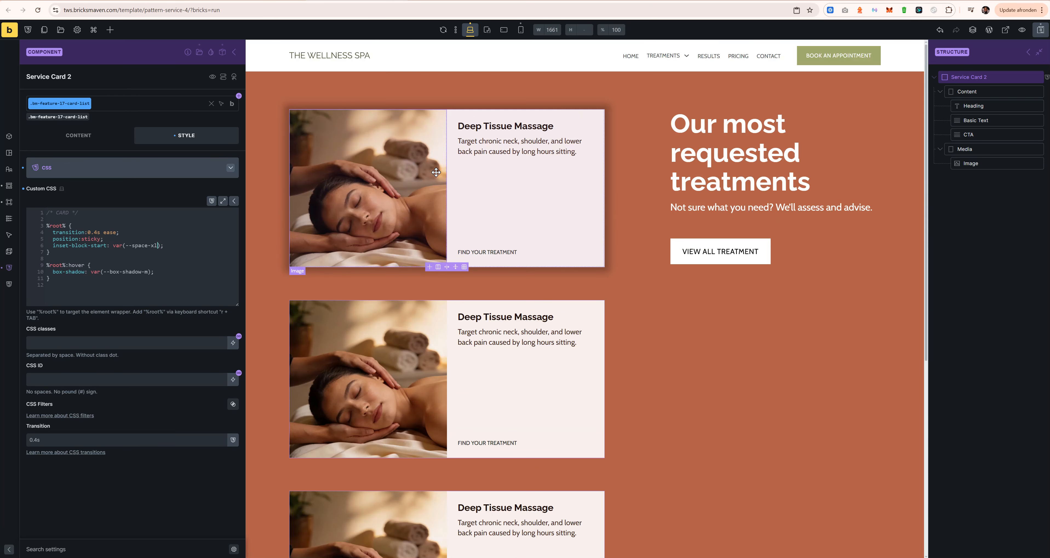
Add an empty %root%:nth-child(2) rule between the %root% and %root%:hover rules in the component's custom CSS.
{"action": "scroll", "coordinate": [380, 138], "scroll_direction": "down", "scroll_amount": 3}
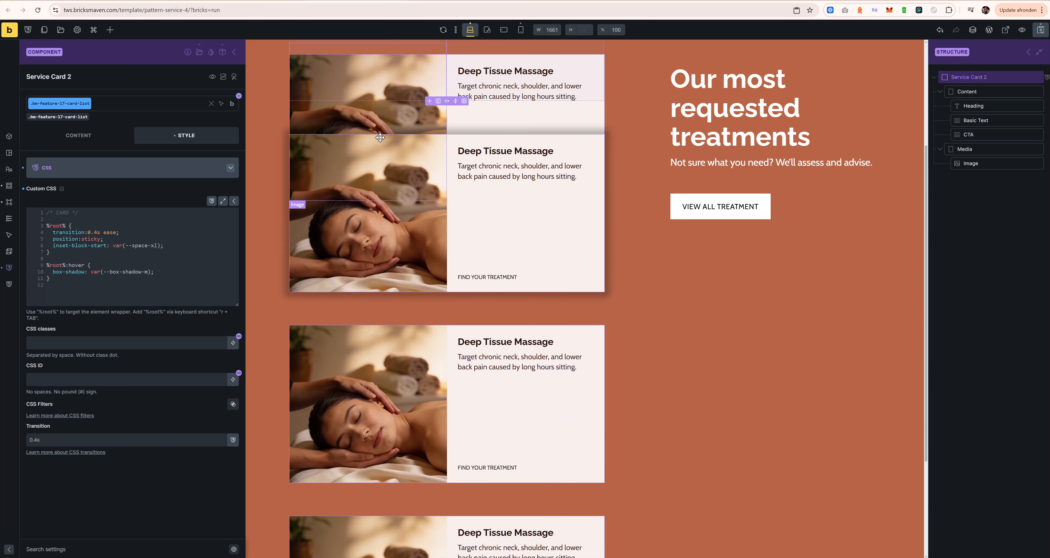
{"action": "scroll", "coordinate": [380, 138], "scroll_direction": "up", "scroll_amount": 3}
{"action": "scroll", "coordinate": [380, 138], "scroll_direction": "down", "scroll_amount": 3}
{"action": "scroll", "coordinate": [380, 138], "scroll_direction": "up", "scroll_amount": 1}
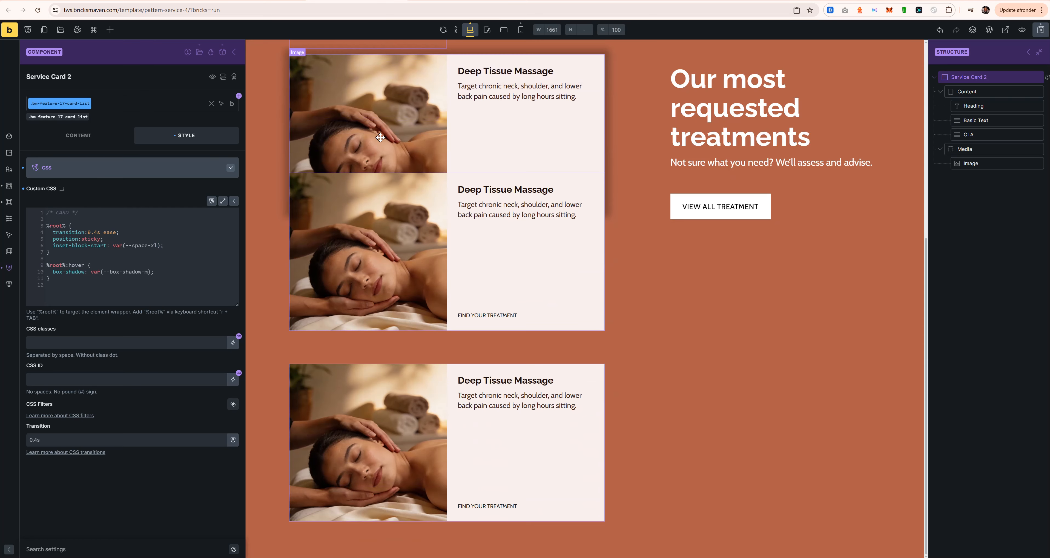
{"action": "scroll", "coordinate": [380, 138], "scroll_direction": "up", "scroll_amount": 3}
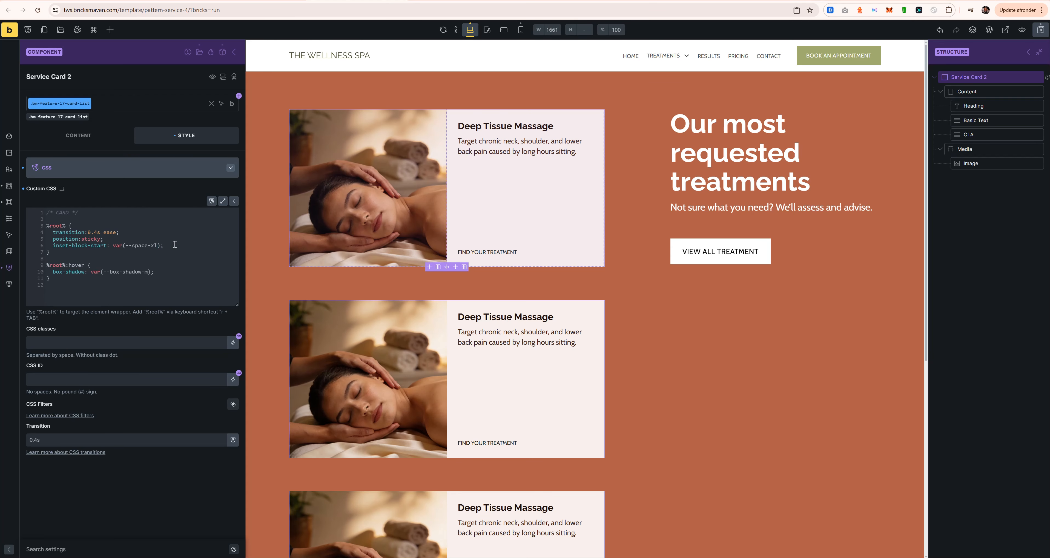
{"action": "left_click", "coordinate": [74, 253]}
{"action": "key", "text": "Return"}
{"action": "key", "text": "Return"}
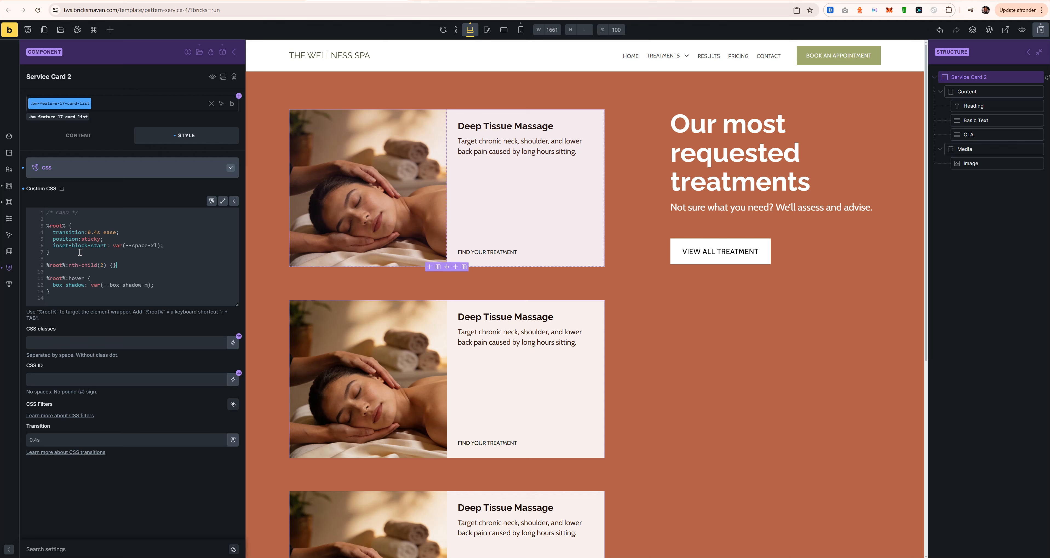
{"action": "key", "text": "Left"}
{"action": "key", "text": "Return"}
Copy the inset-block-start: var(--space-xl); declaration from the %root% rule into the %root%:nth-child(2) rule.
{"action": "left_click_drag", "start_coordinate": [172, 246], "coordinate": [53, 247]}
{"action": "key", "text": "ctrl+c"}
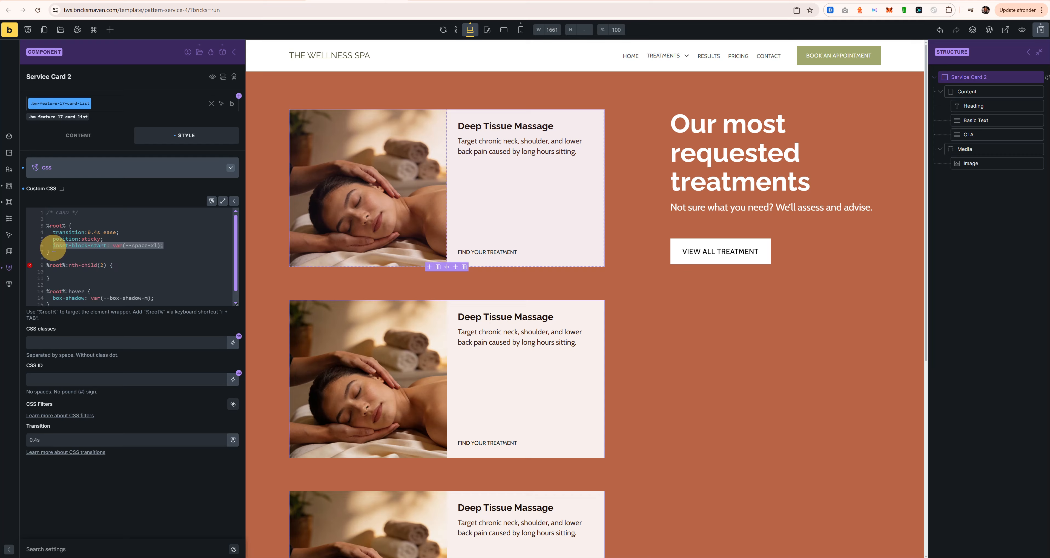
{"action": "left_click", "coordinate": [86, 270]}
{"action": "key", "text": "ctrl+v"}
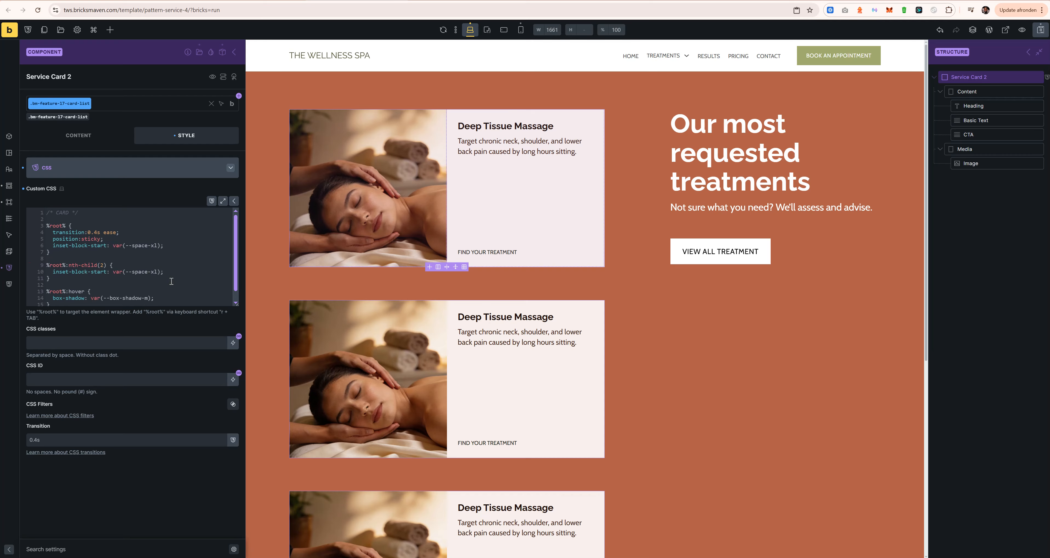
Set inset-block-start in the nth-child(2) rule to calc(var(--space-xl) + var(--space-2xl)).
{"action": "key", "text": "ctrl+shift+Left"}
{"action": "key", "text": "ctrl+shift+Left"}
{"action": "key", "text": "ctrl+shift+Left"}
{"action": "key", "text": "ctrl+shift+Left"}
{"action": "type", "text": "calc()"}
{"action": "type", "text": "var(--space-xl)"}
{"action": "type", "text": "_"}
{"action": "type", "text": "var(--space-xl)"}
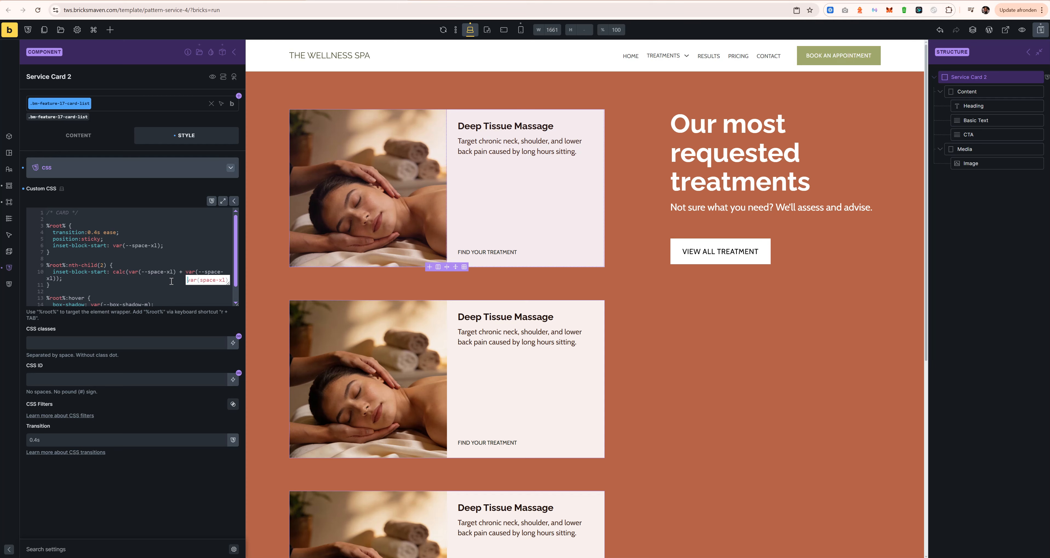
{"action": "scroll", "coordinate": [432, 238], "scroll_direction": "down", "scroll_amount": 2}
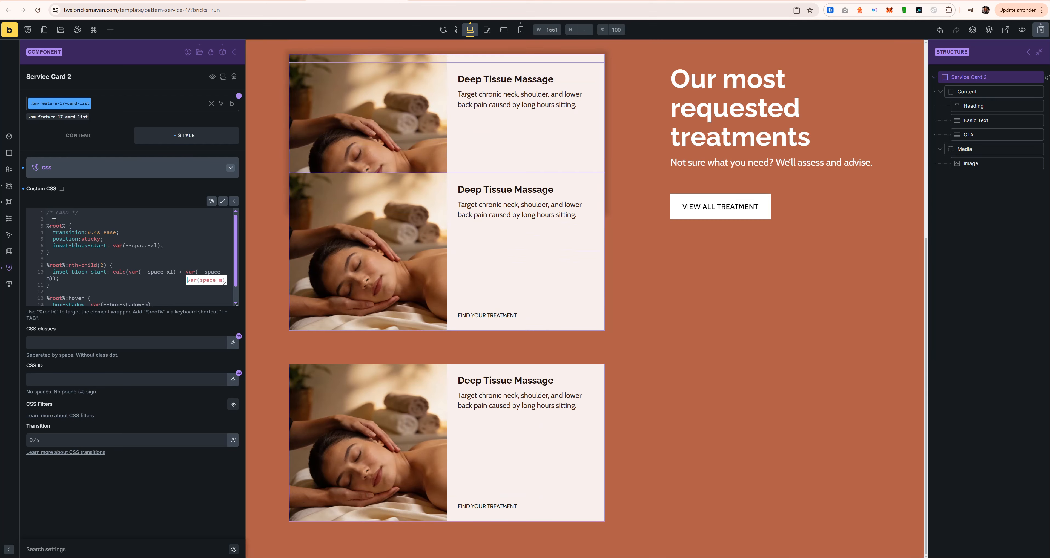
{"action": "type", "text": "xl"}
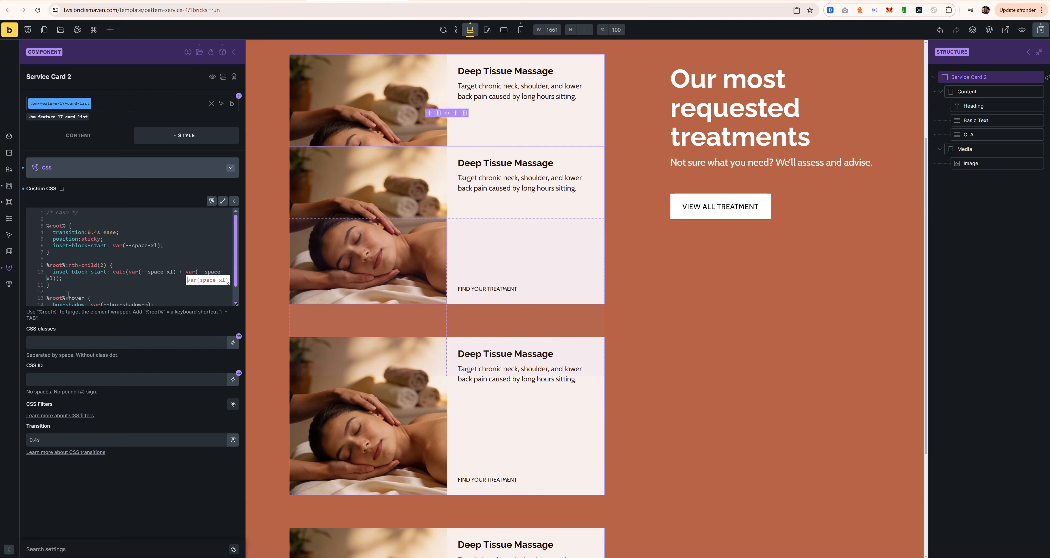
{"action": "type", "text": "2"}
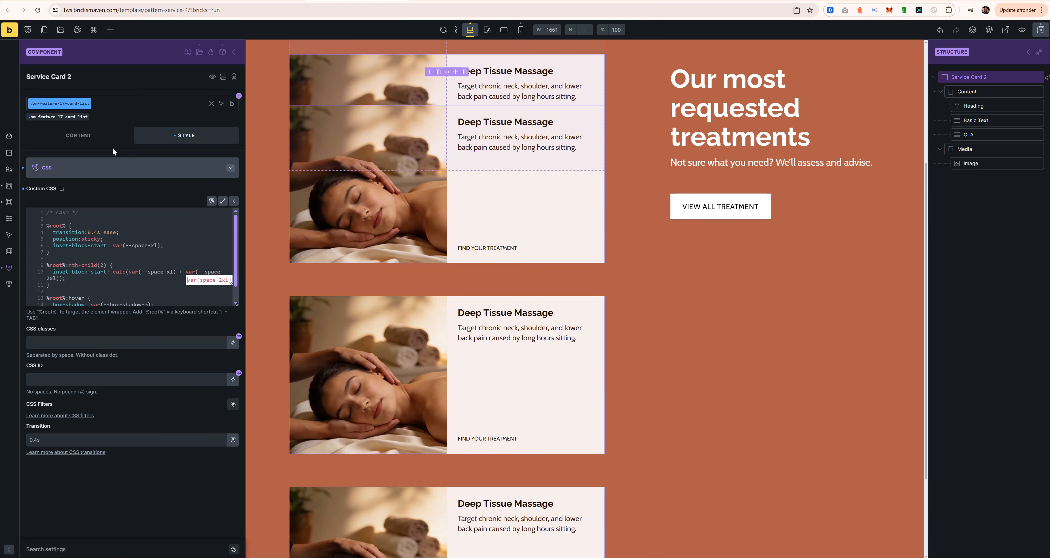
Look up the available spacing variables by searching for "space" in the card's top padding setting.
{"action": "left_click", "coordinate": [91, 138]}
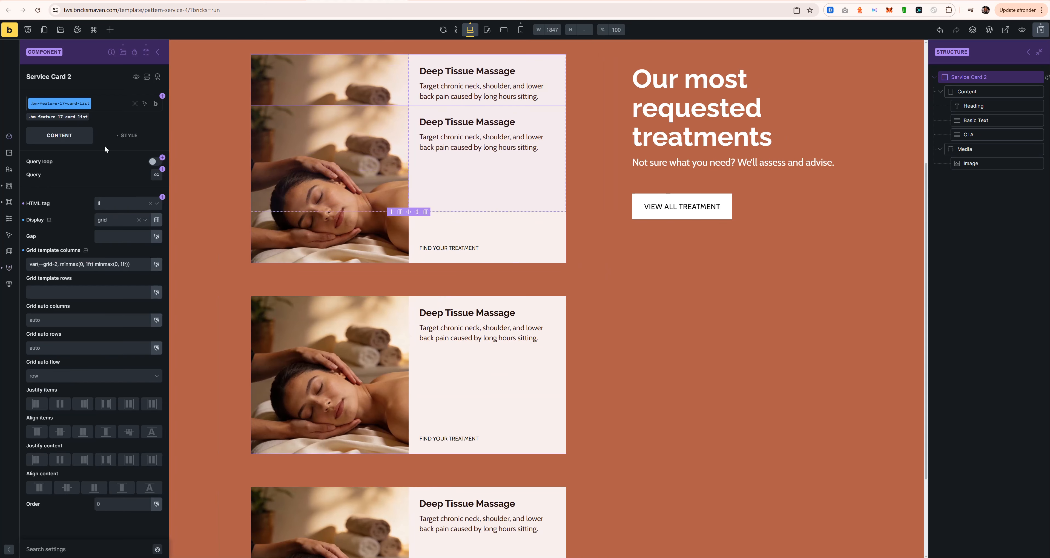
{"action": "left_click", "coordinate": [96, 175]}
{"action": "left_click", "coordinate": [96, 173]}
{"action": "left_click", "coordinate": [98, 168]}
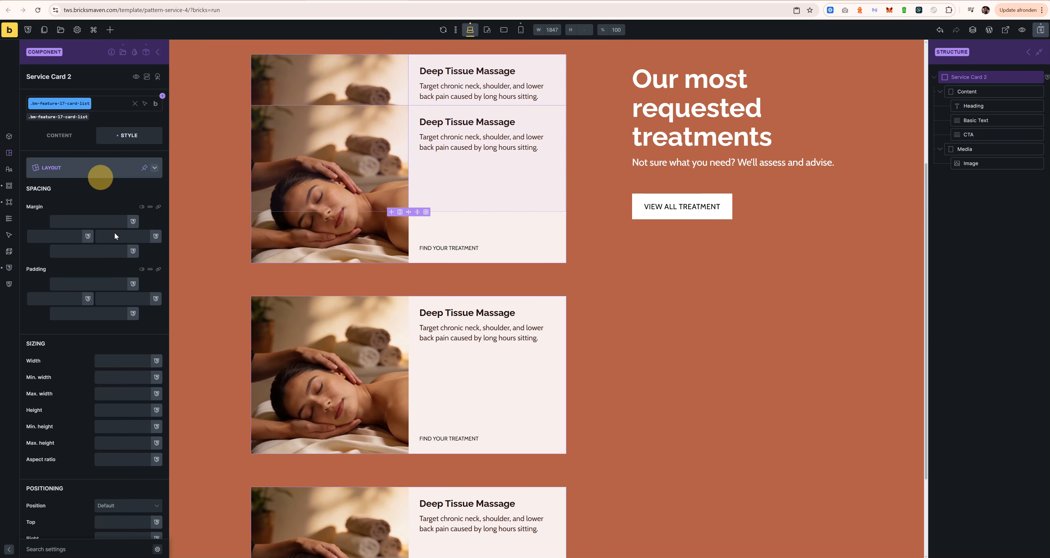
{"action": "left_click", "coordinate": [110, 285]}
{"action": "type", "text": "space"}
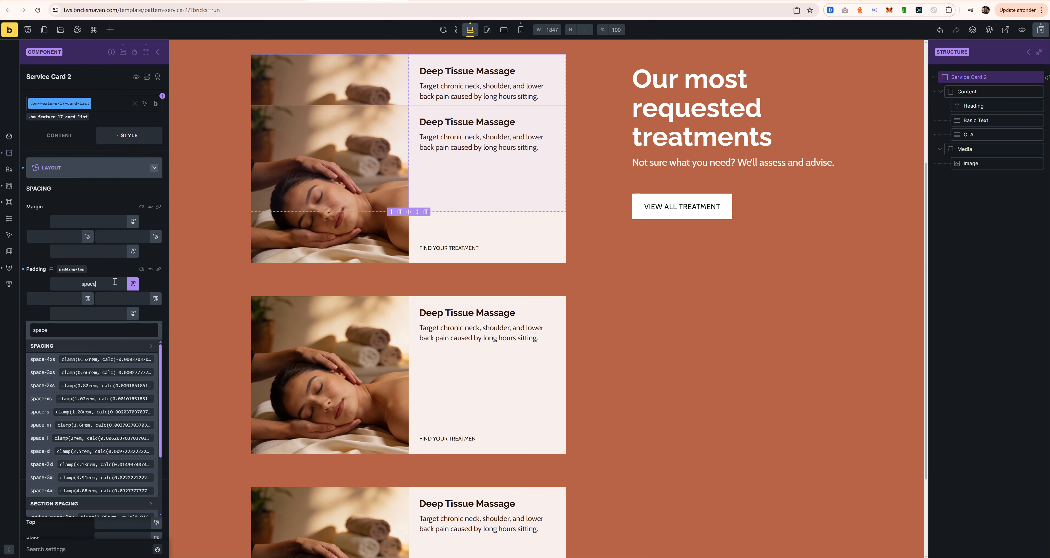
{"action": "key", "text": "Escape"}
{"action": "left_click", "coordinate": [60, 138]}
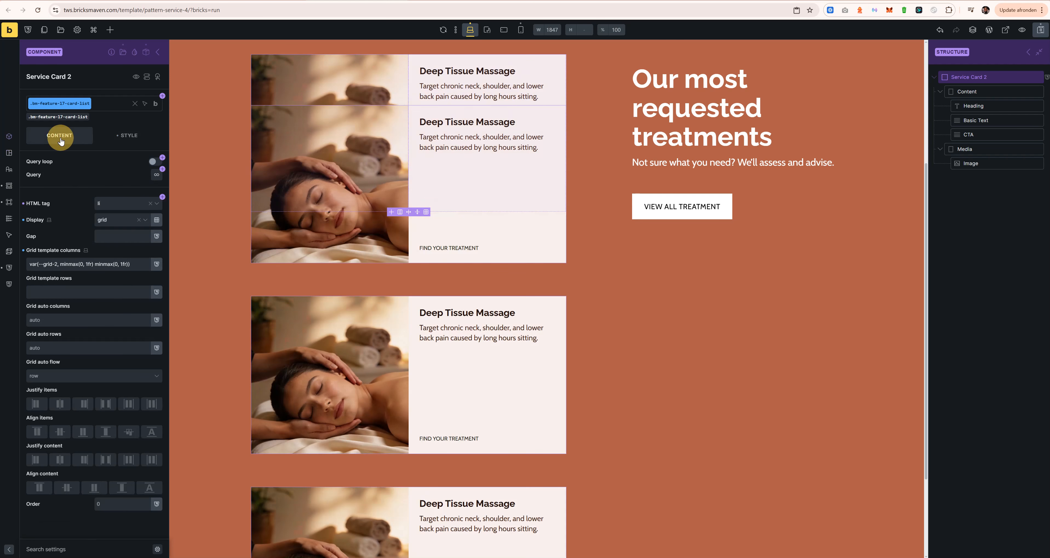
Return to the card's custom CSS and change the second variable in the nth-child(2) calc to var(--space-3xl).
{"action": "left_click", "coordinate": [127, 135]}
{"action": "left_click", "coordinate": [101, 274]}
{"action": "left_click", "coordinate": [87, 323]}
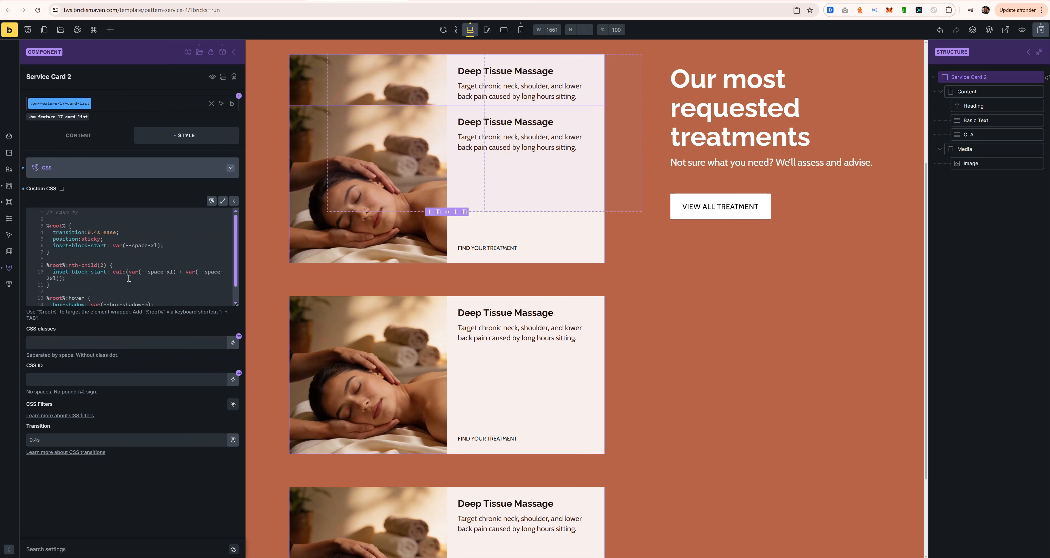
{"action": "scroll", "coordinate": [88, 266], "scroll_direction": "down", "scroll_amount": 1}
{"action": "left_click", "coordinate": [51, 263]}
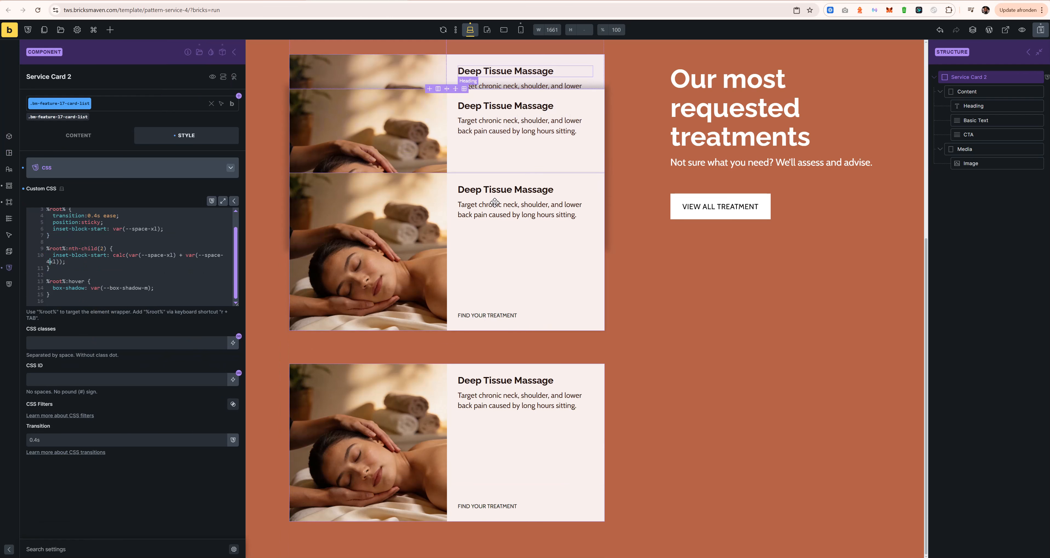
{"action": "key", "text": "BackSpace"}
{"action": "type", "text": "3"}
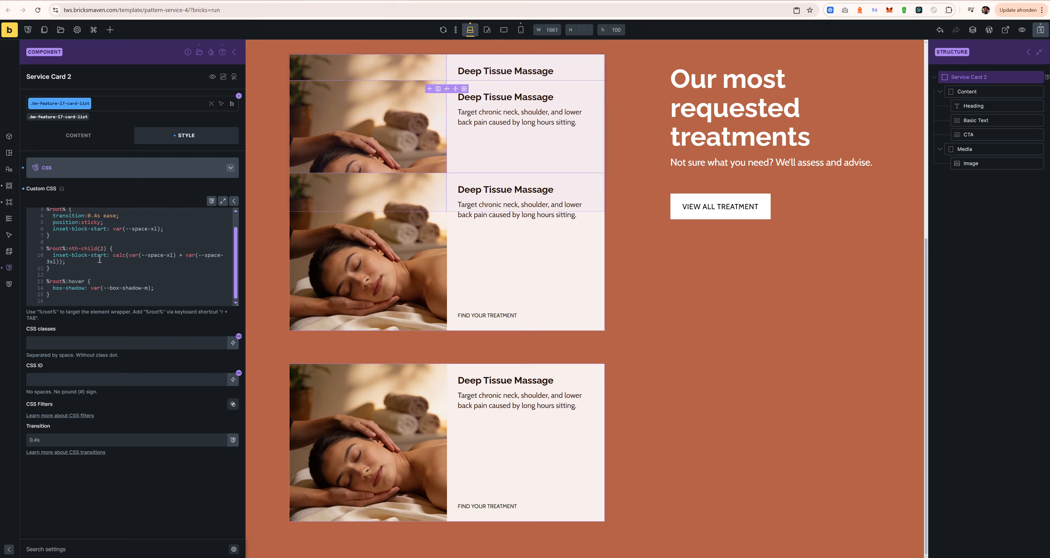
Duplicate the %root%:nth-child(2) rule below itself and change the copy's selector to %root%:nth-child(3).
{"action": "left_click_drag", "start_coordinate": [59, 268], "coordinate": [47, 250]}
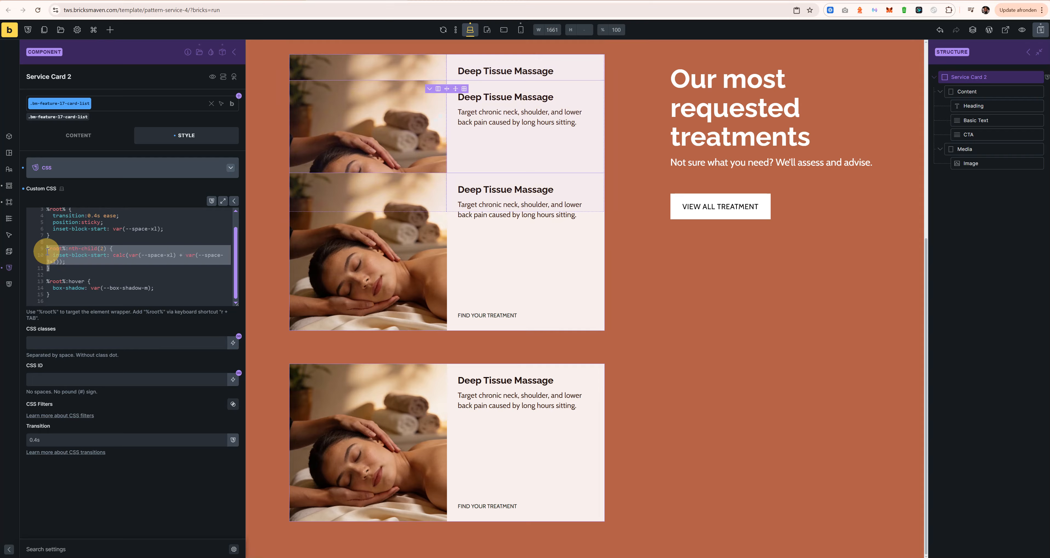
{"action": "key", "text": "ctrl+c"}
{"action": "left_click", "coordinate": [115, 270]}
{"action": "key", "text": "Return"}
{"action": "key", "text": "ctrl+v"}
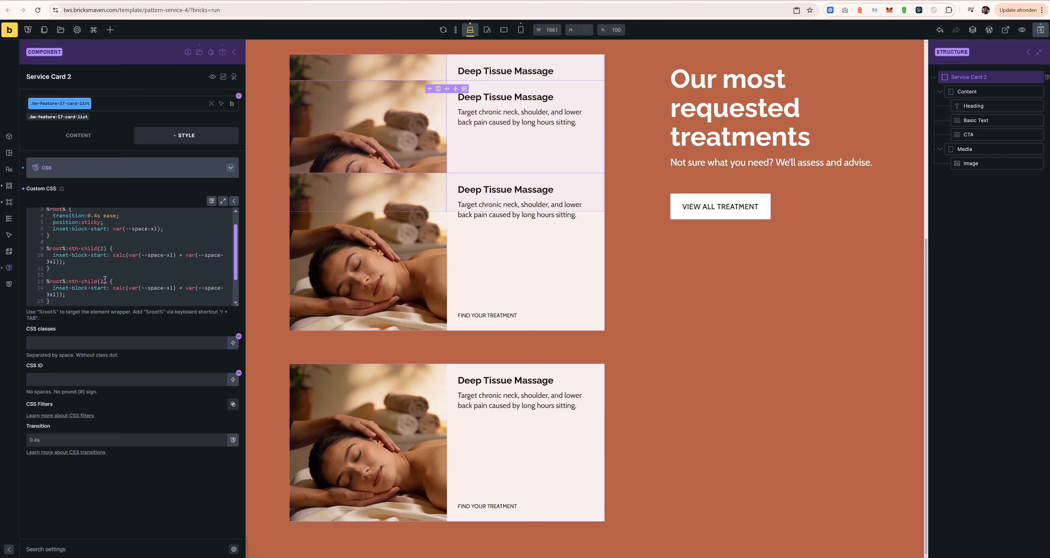
{"action": "double_click", "coordinate": [102, 281]}
{"action": "type", "text": "4"}
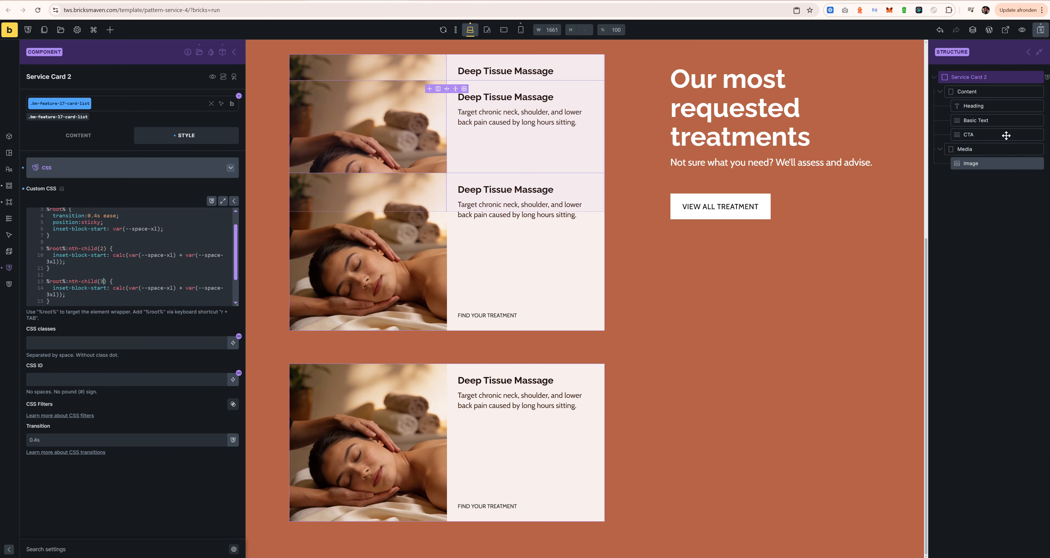
{"action": "left_click", "coordinate": [1041, 30]}
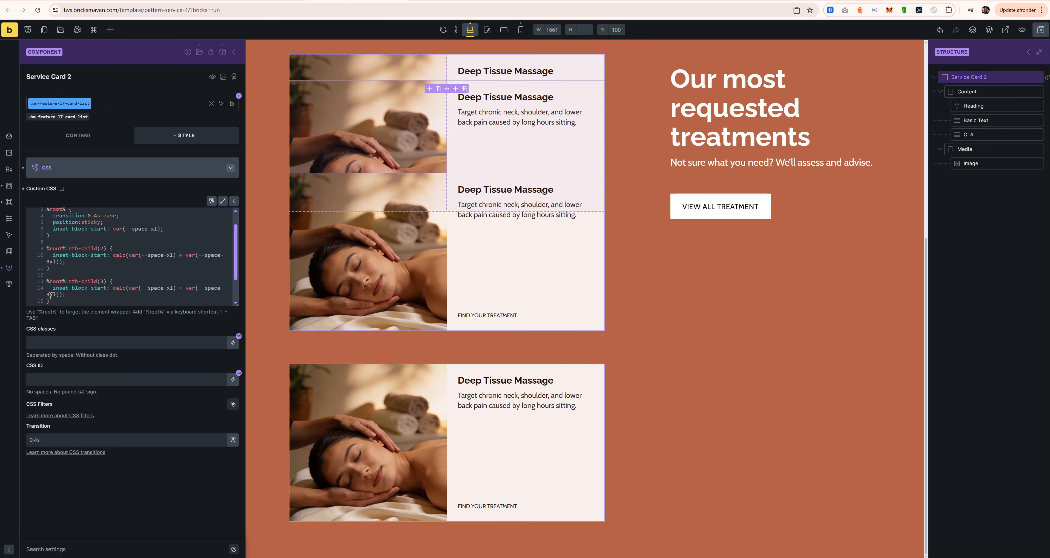
Insert the Pattern: Service 3 template from My templates into the page.
{"action": "left_click", "coordinate": [111, 30]}
{"action": "left_click", "coordinate": [64, 33]}
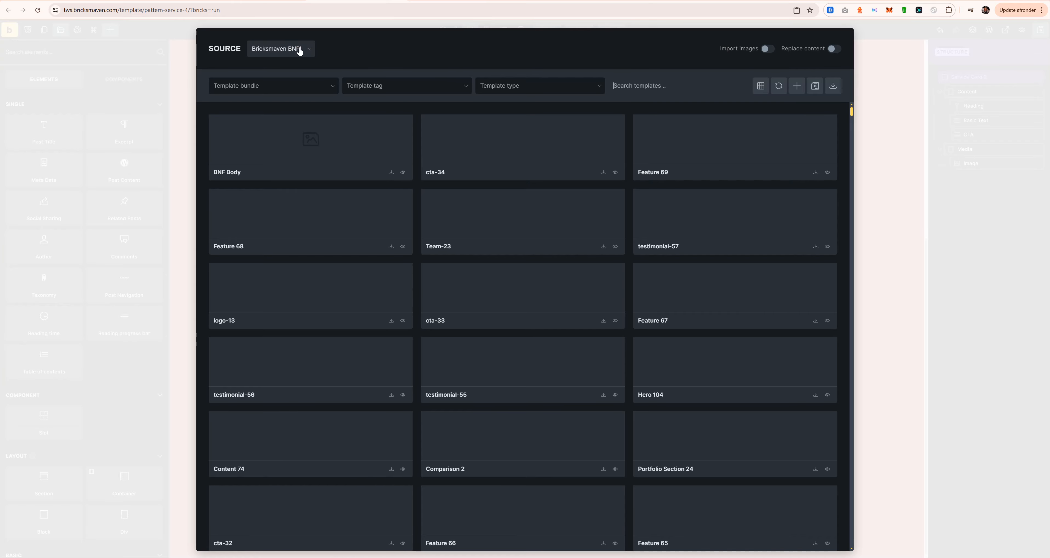
{"action": "left_click", "coordinate": [300, 49]}
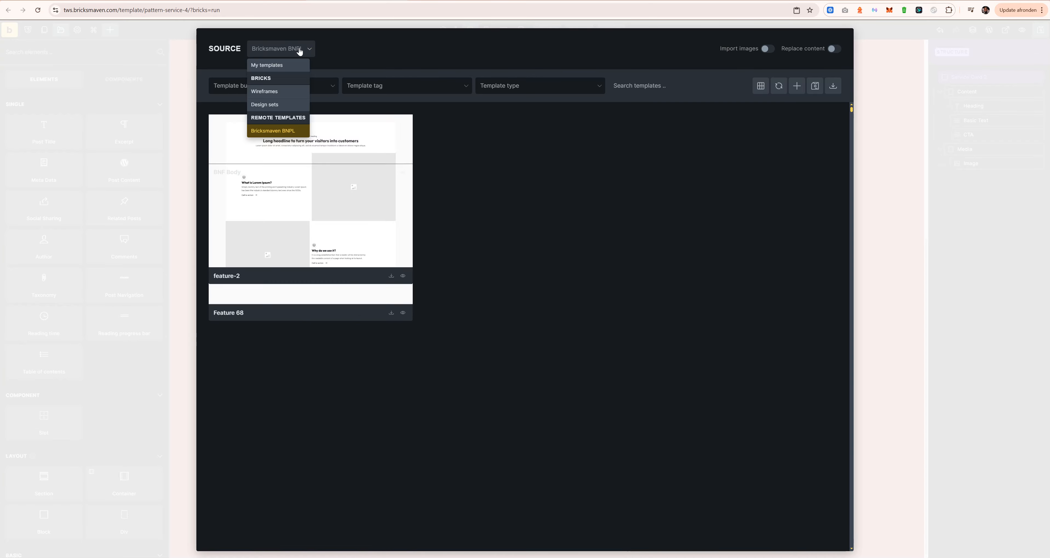
{"action": "left_click", "coordinate": [276, 68]}
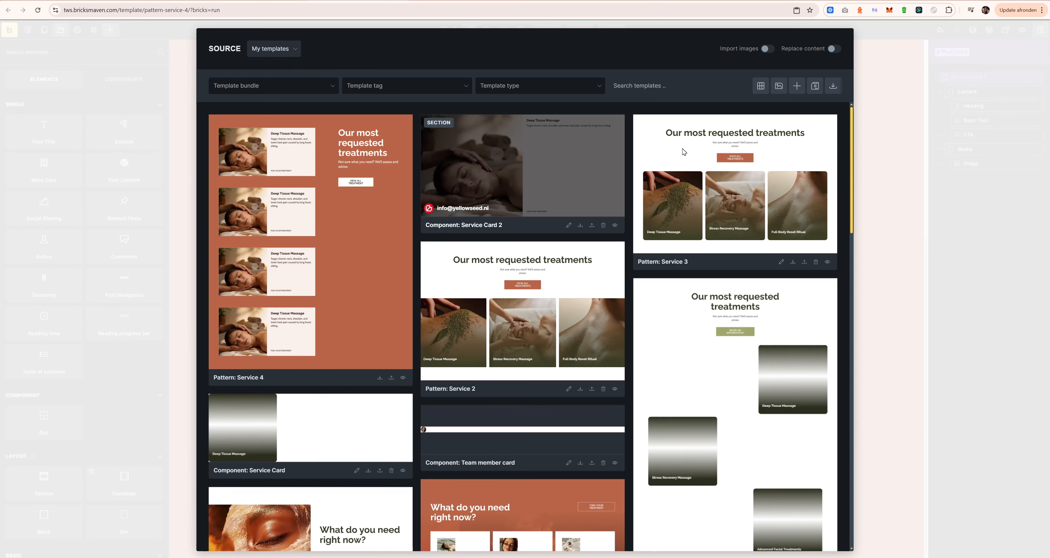
{"action": "left_click", "coordinate": [793, 262]}
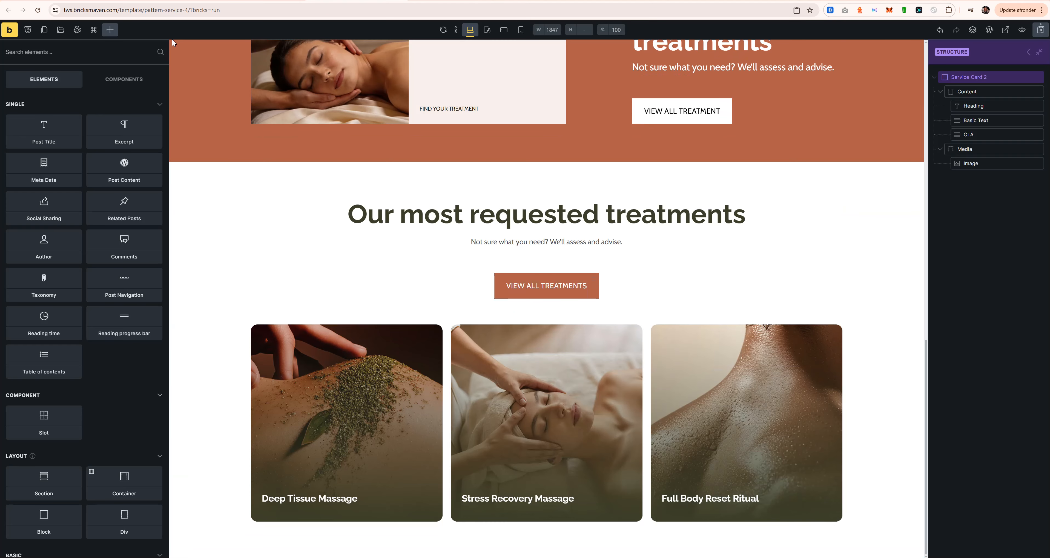
Leave component editing by selecting the Service 4 section, and collapse that section in the page structure.
{"action": "scroll", "coordinate": [254, 114], "scroll_direction": "up", "scroll_amount": 4}
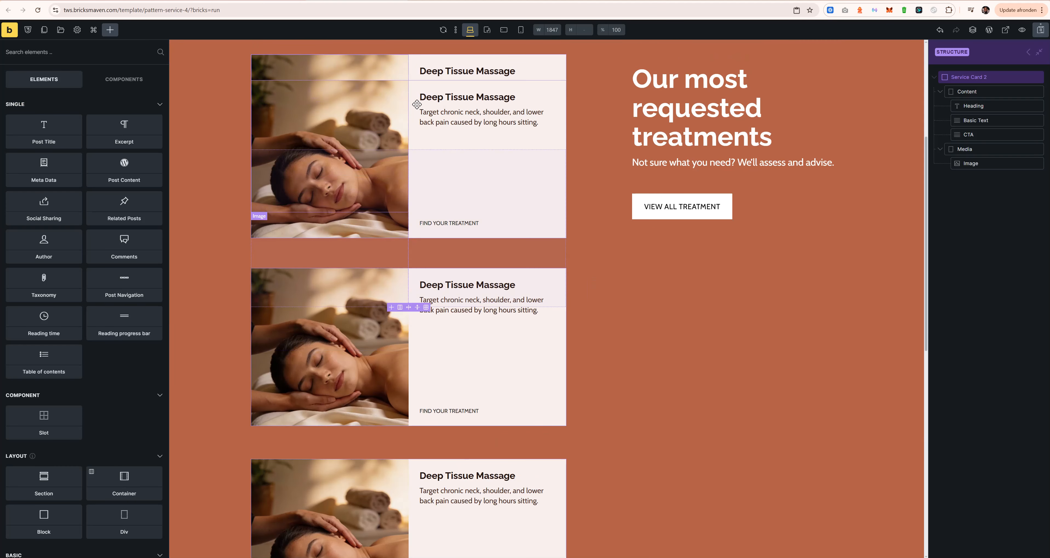
{"action": "scroll", "coordinate": [573, 117], "scroll_direction": "up", "scroll_amount": 1}
{"action": "left_click", "coordinate": [661, 98]}
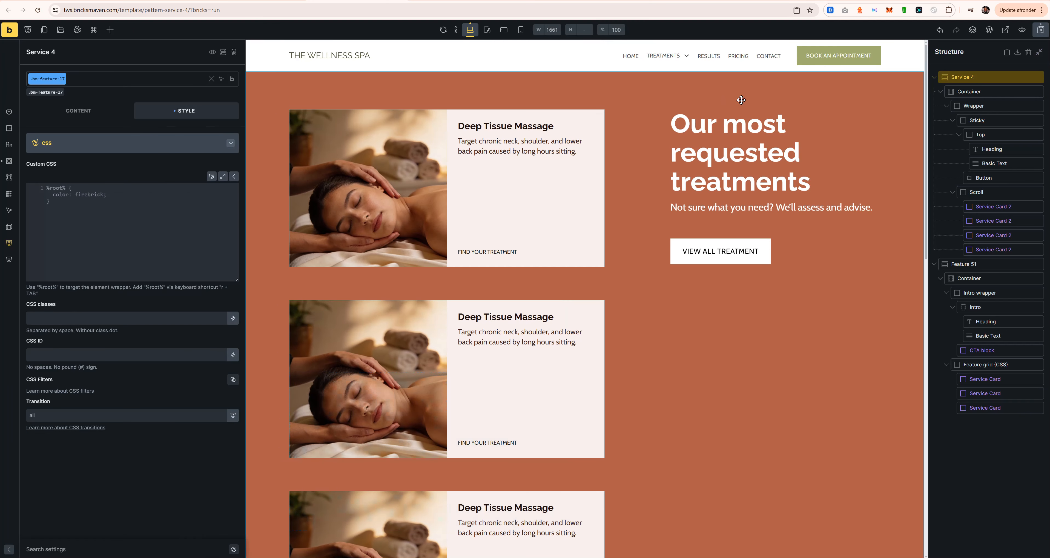
{"action": "left_click", "coordinate": [934, 77]}
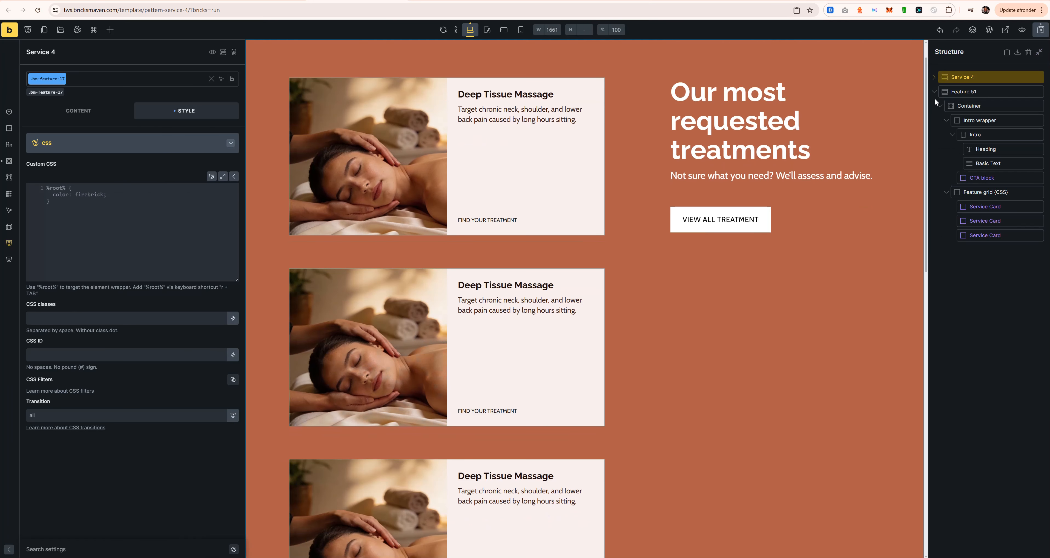
Examine how the sticky cards stack while scrolling between the Service 4 section and the inserted treatments section.
{"action": "scroll", "coordinate": [499, 196], "scroll_direction": "up", "scroll_amount": 1}
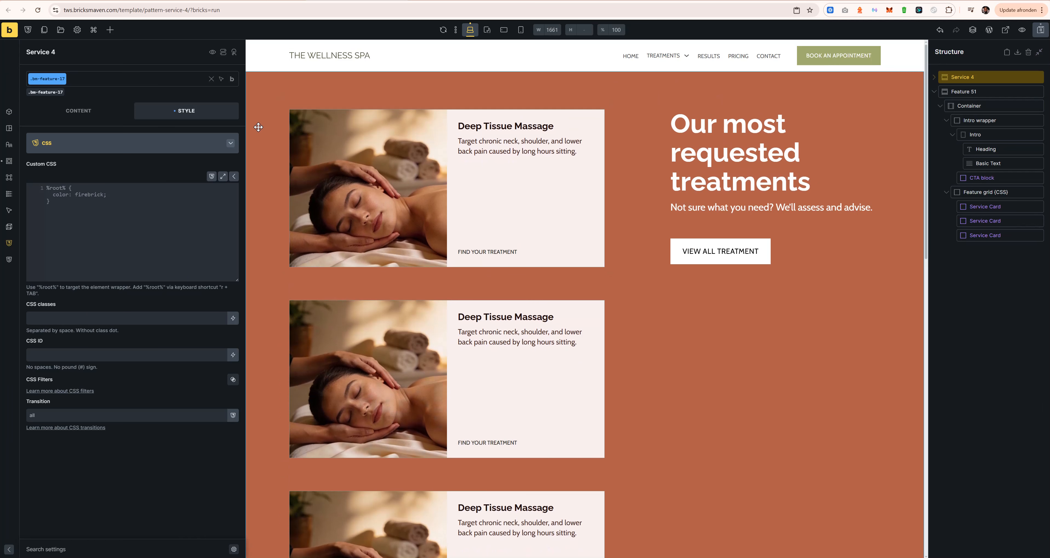
{"action": "scroll", "coordinate": [526, 297], "scroll_direction": "down", "scroll_amount": 5}
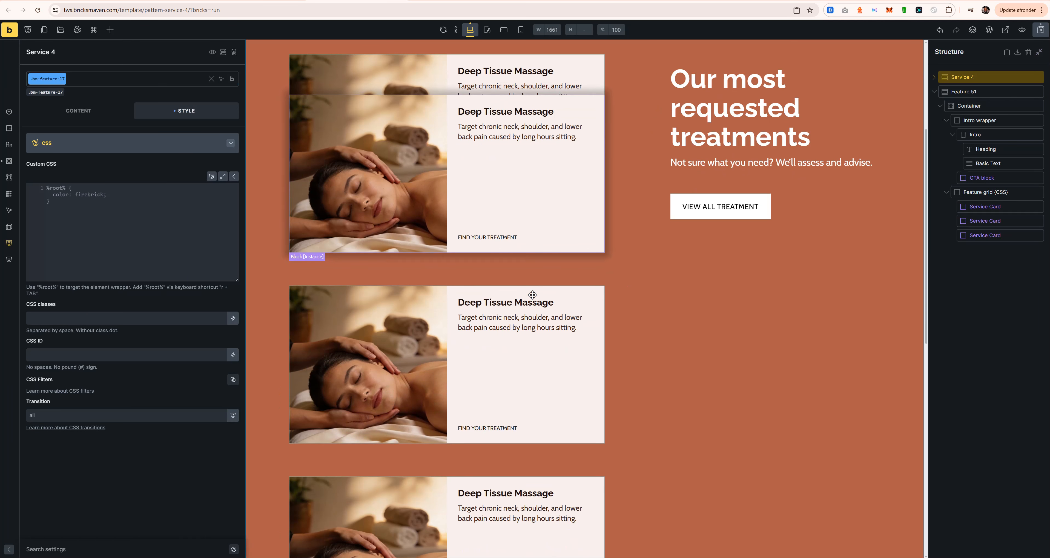
{"action": "scroll", "coordinate": [533, 294], "scroll_direction": "down", "scroll_amount": 5}
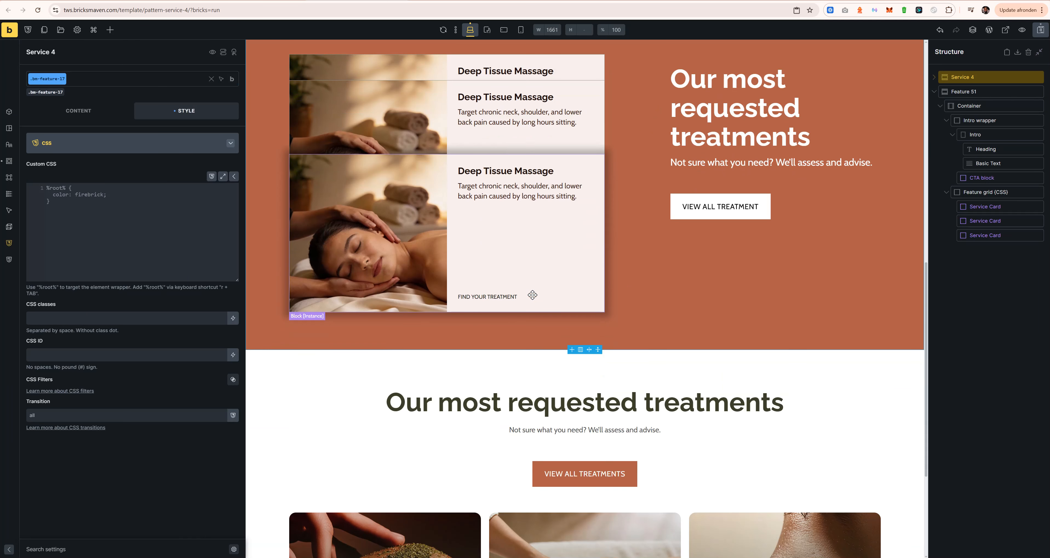
{"action": "scroll", "coordinate": [532, 294], "scroll_direction": "up", "scroll_amount": 6}
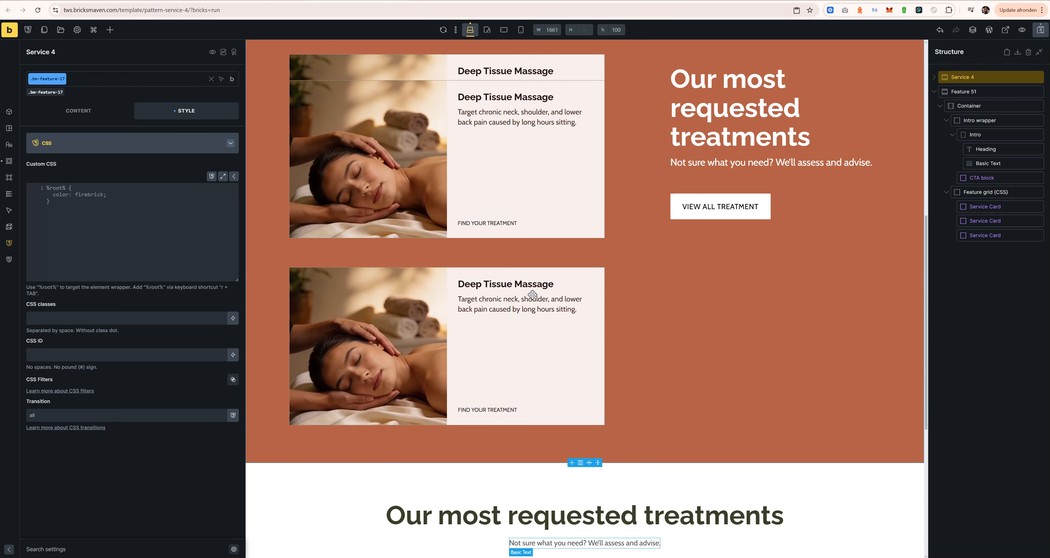
{"action": "scroll", "coordinate": [532, 291], "scroll_direction": "down", "scroll_amount": 1}
{"action": "scroll", "coordinate": [532, 290], "scroll_direction": "up", "scroll_amount": 1}
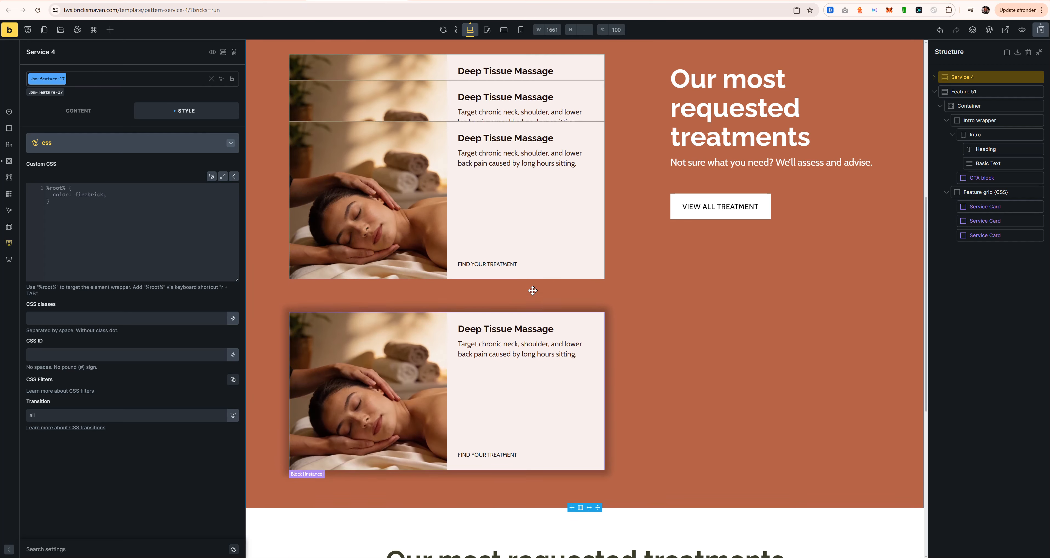
{"action": "scroll", "coordinate": [533, 291], "scroll_direction": "down", "scroll_amount": 1}
{"action": "scroll", "coordinate": [533, 291], "scroll_direction": "up", "scroll_amount": 2}
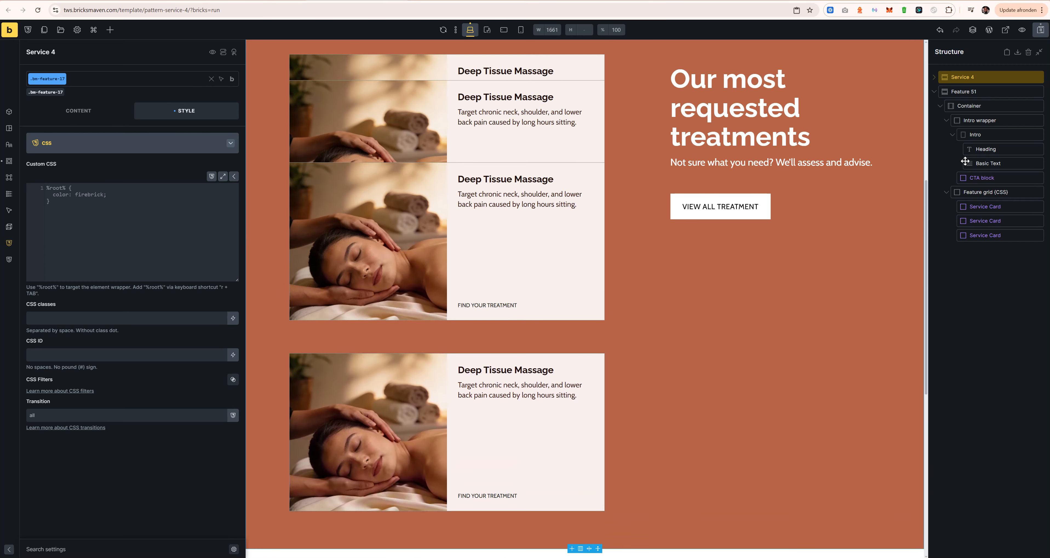
Examine the custom CSS on the tws-service-card-1-innercard class of the first Service Card component in Feature 51, and leave component editing.
{"action": "left_click", "coordinate": [983, 202]}
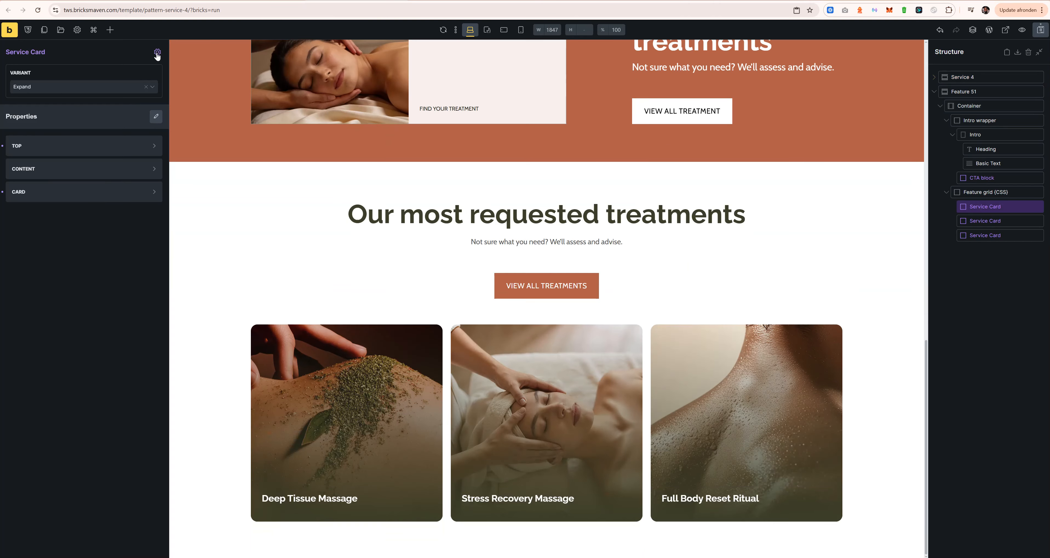
{"action": "left_click", "coordinate": [156, 51]}
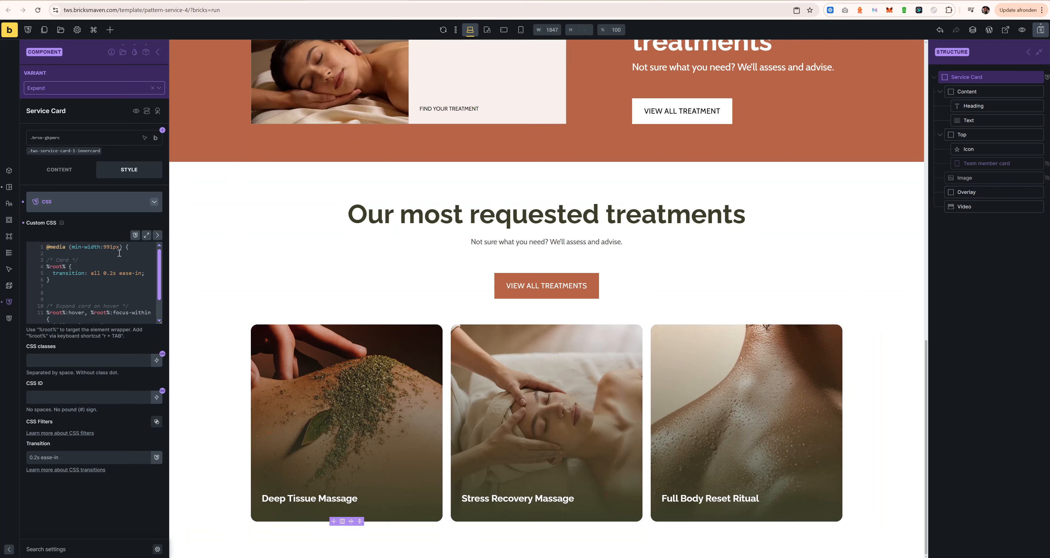
{"action": "scroll", "coordinate": [150, 312], "scroll_direction": "down", "scroll_amount": 1}
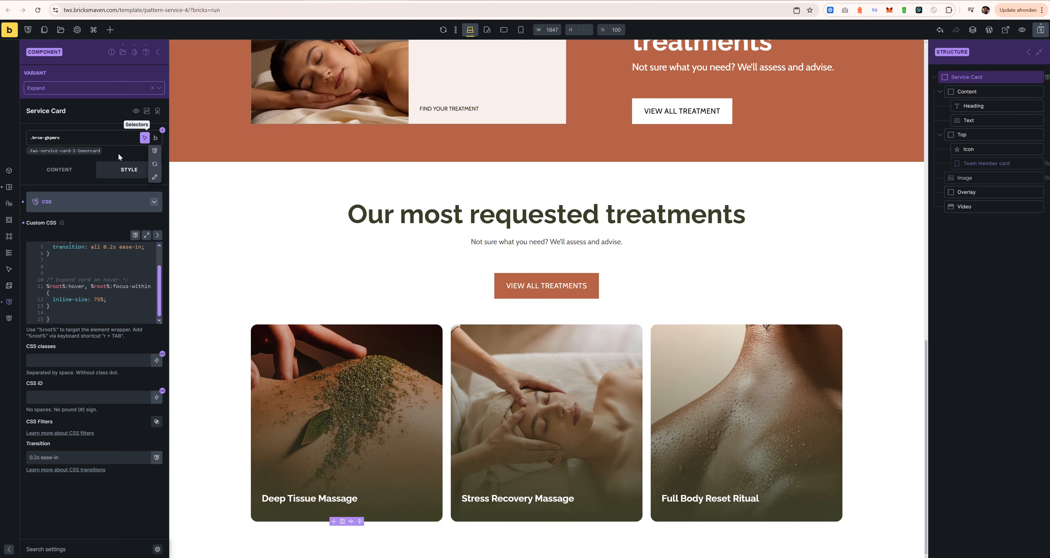
{"action": "left_click", "coordinate": [90, 151]}
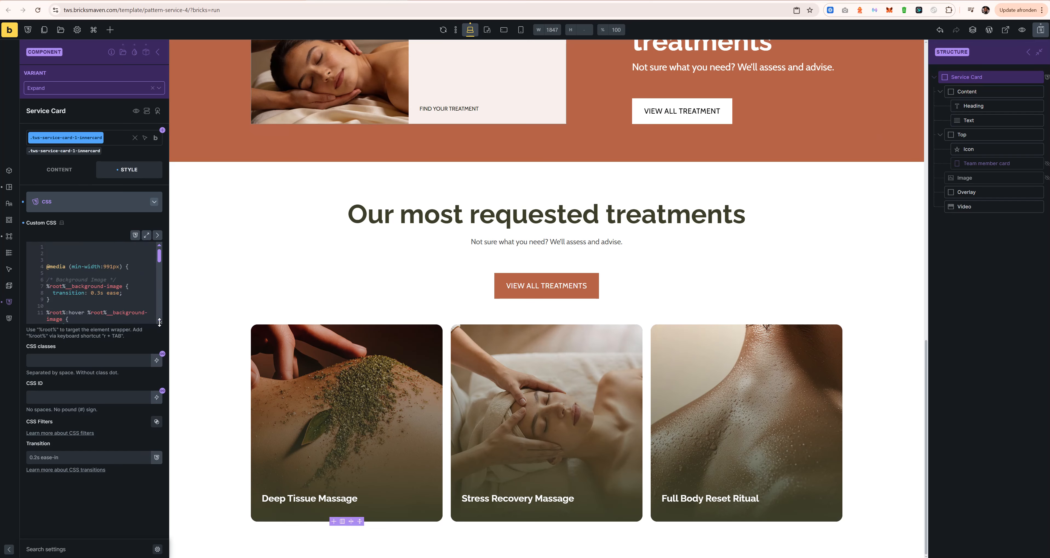
{"action": "left_click_drag", "start_coordinate": [159, 322], "coordinate": [120, 349]}
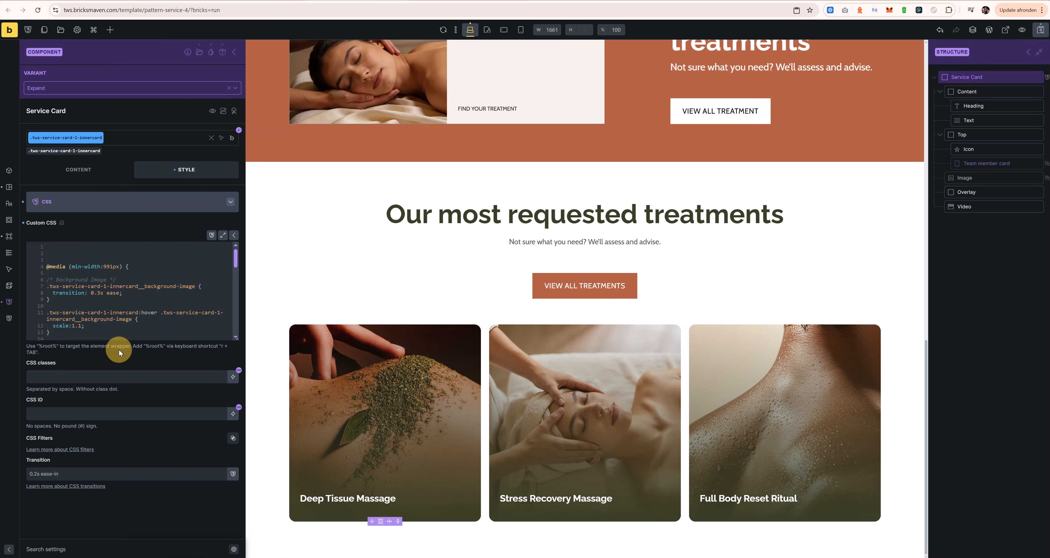
{"action": "left_click", "coordinate": [84, 210]}
{"action": "left_click", "coordinate": [56, 369]}
{"action": "left_click", "coordinate": [77, 202]}
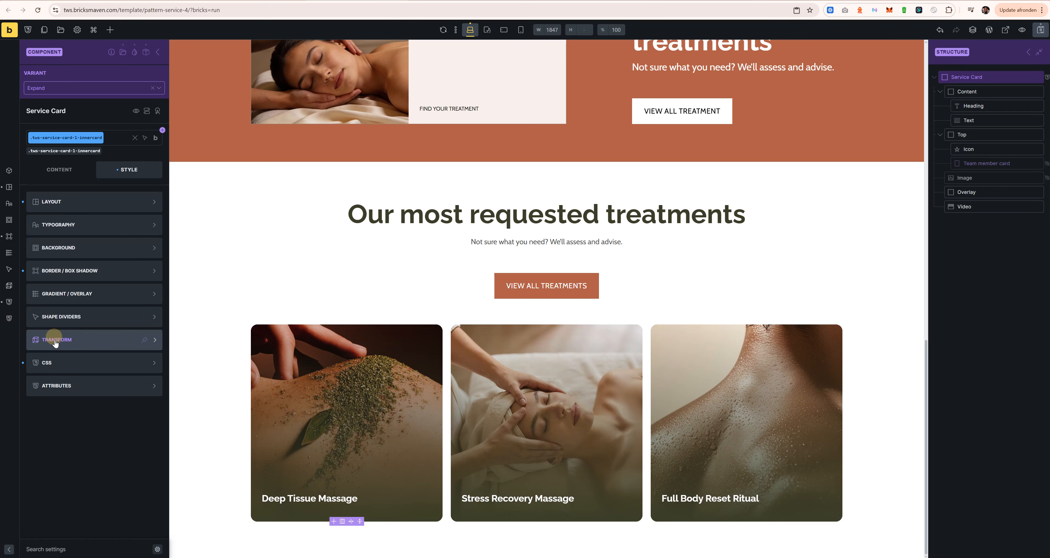
{"action": "left_click", "coordinate": [45, 344]}
{"action": "scroll", "coordinate": [125, 295], "scroll_direction": "down", "scroll_amount": 5}
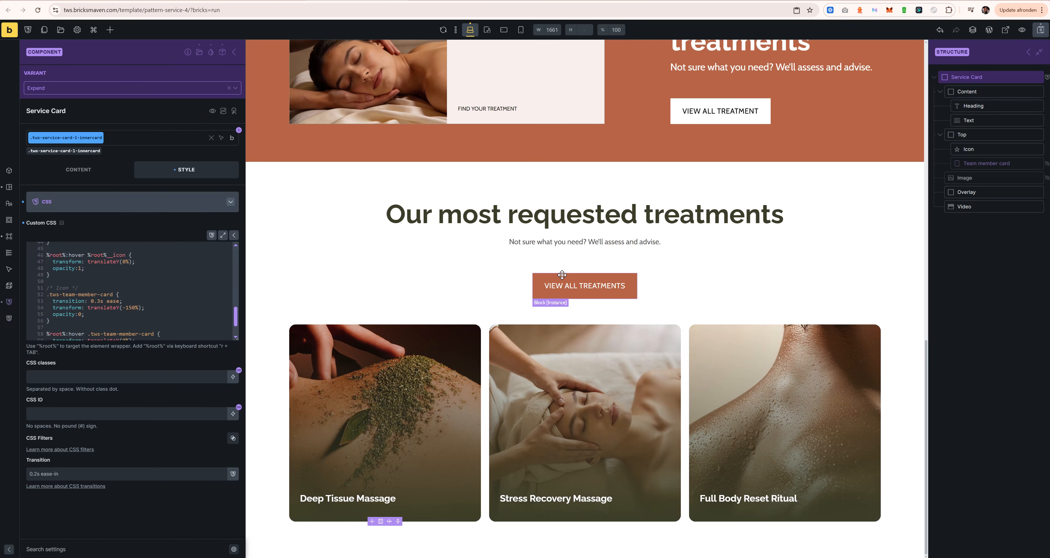
{"action": "scroll", "coordinate": [552, 225], "scroll_direction": "up", "scroll_amount": 1}
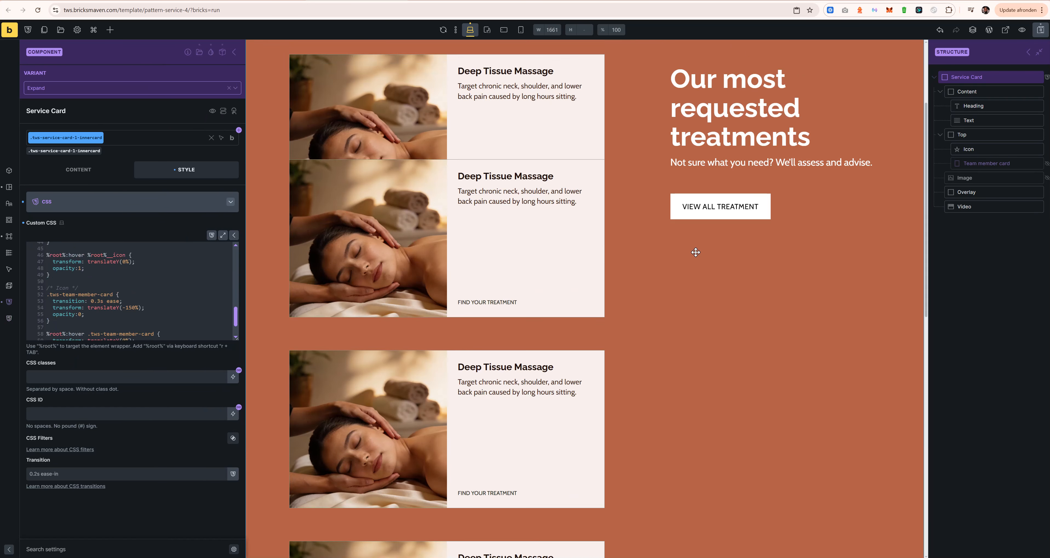
{"action": "left_click", "coordinate": [229, 54]}
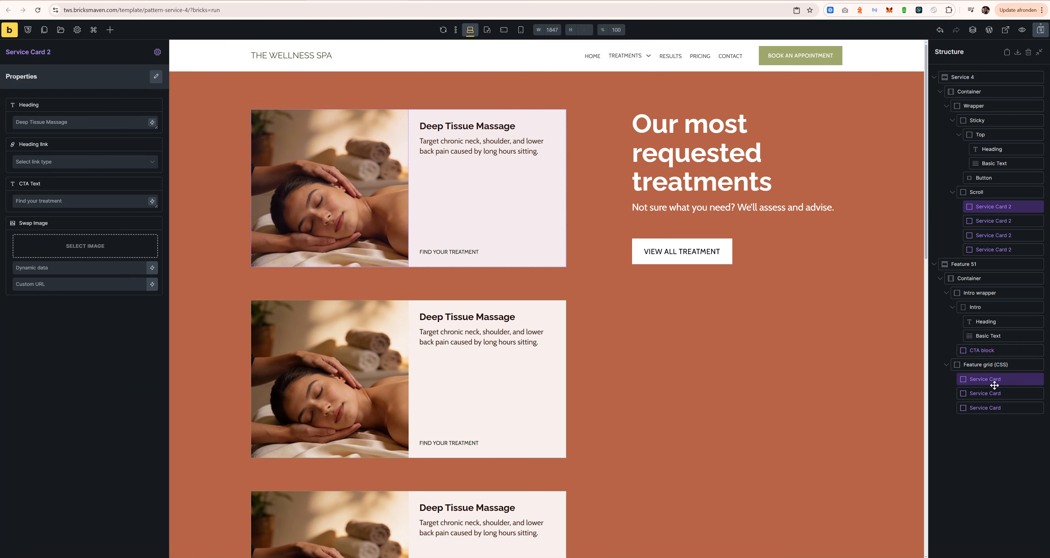
Open the Service Card 2 component for editing and show the custom CSS of its bm-feature-17-card-list class.
{"action": "left_click", "coordinate": [157, 52]}
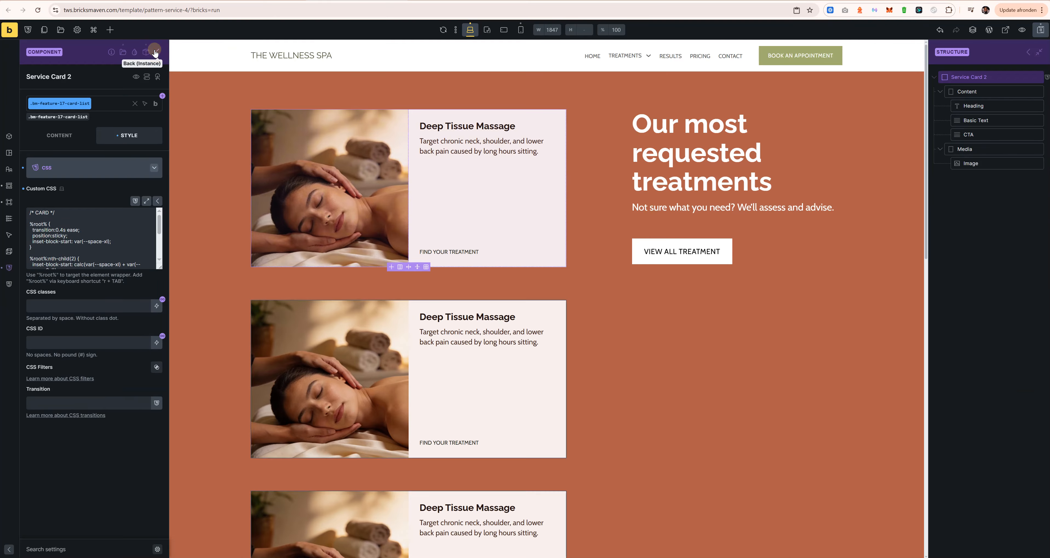
{"action": "scroll", "coordinate": [122, 253], "scroll_direction": "down", "scroll_amount": 3}
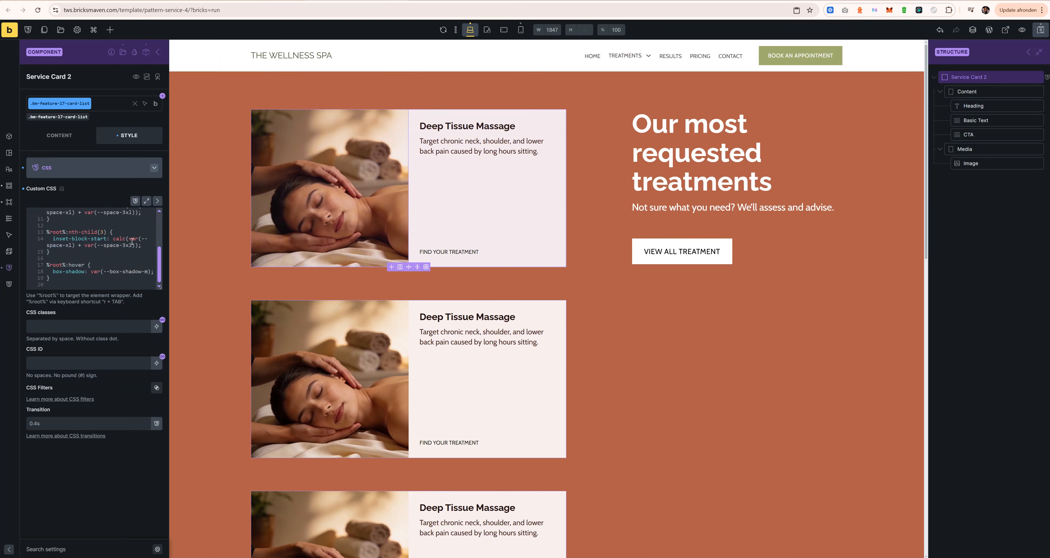
{"action": "left_click_drag", "start_coordinate": [160, 289], "coordinate": [158, 389]}
{"action": "left_click", "coordinate": [124, 356]}
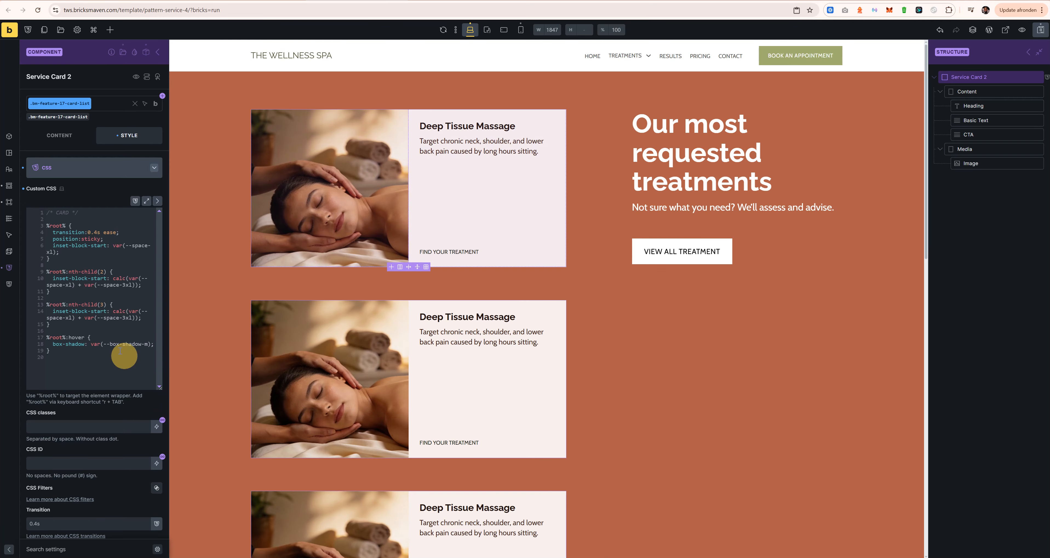
{"action": "left_click", "coordinate": [113, 327]}
{"action": "left_click", "coordinate": [97, 168]}
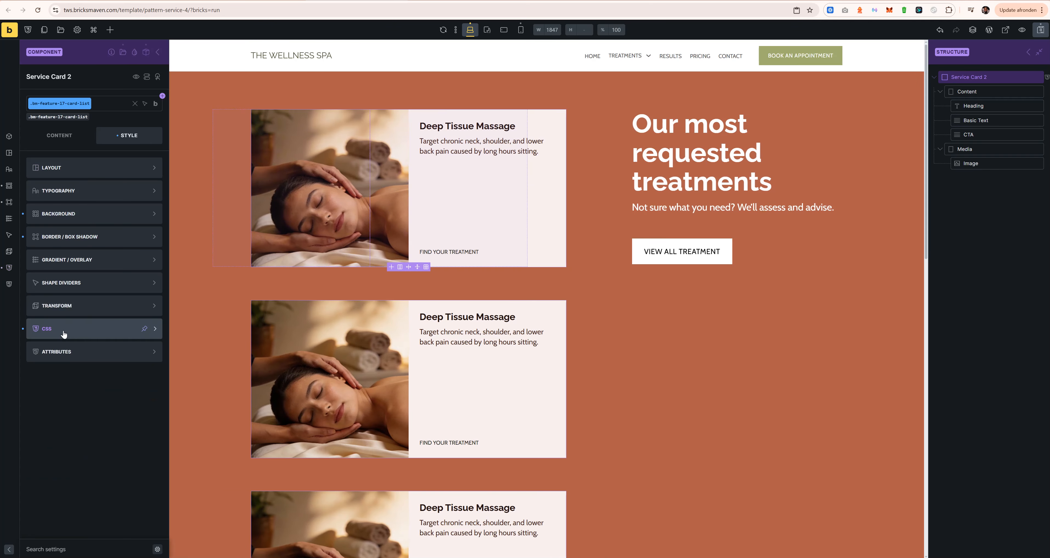
{"action": "left_click", "coordinate": [65, 330]}
{"action": "scroll", "coordinate": [134, 261], "scroll_direction": "down", "scroll_amount": 2}
{"action": "scroll", "coordinate": [134, 261], "scroll_direction": "down", "scroll_amount": 1}
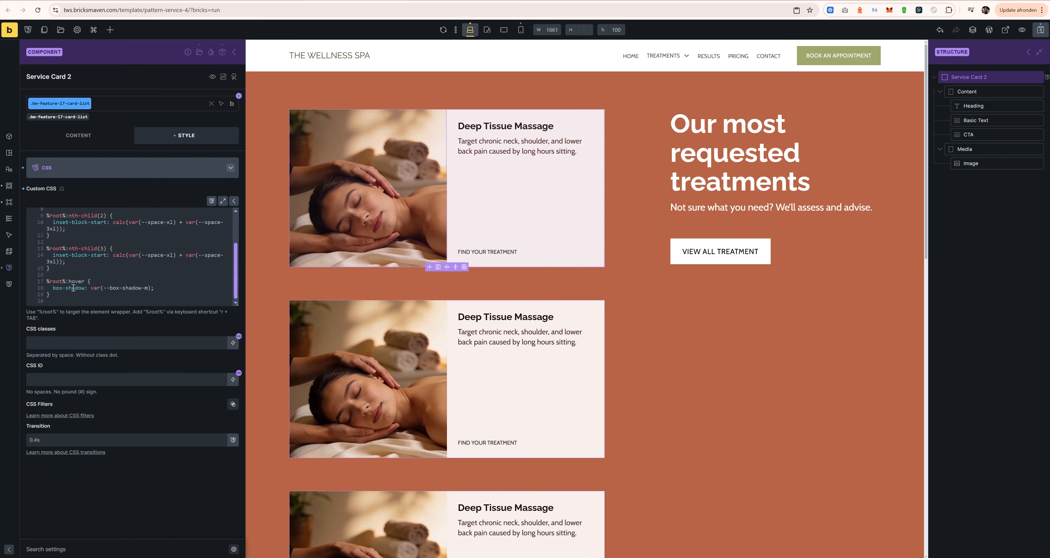
Move the %root%:hover box-shadow rule from the end of the custom CSS to directly below the %root% rule.
{"action": "left_click_drag", "start_coordinate": [60, 295], "coordinate": [45, 276]}
{"action": "key", "text": "ctrl+c"}
{"action": "key", "text": "BackSpace"}
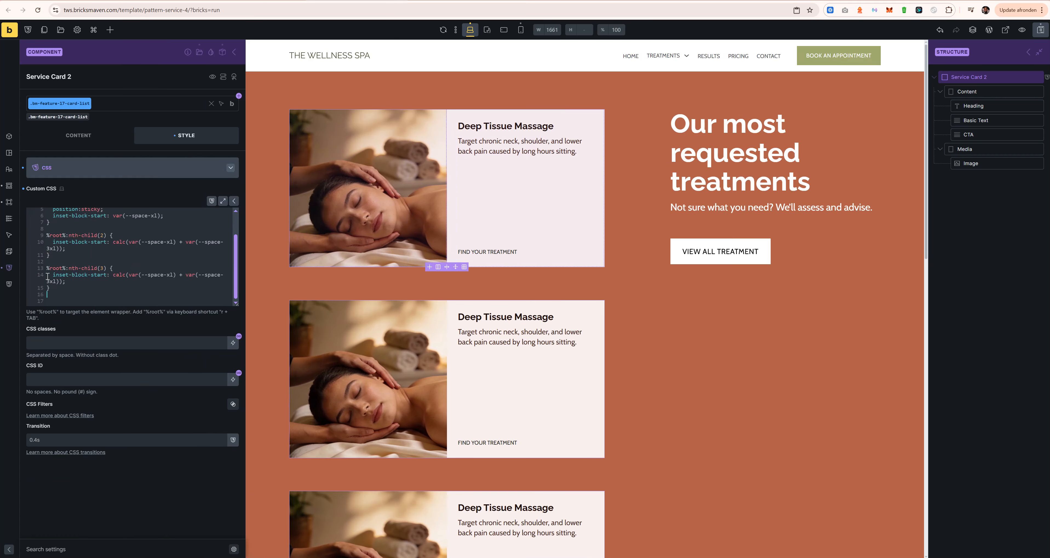
{"action": "scroll", "coordinate": [66, 257], "scroll_direction": "up", "scroll_amount": 2}
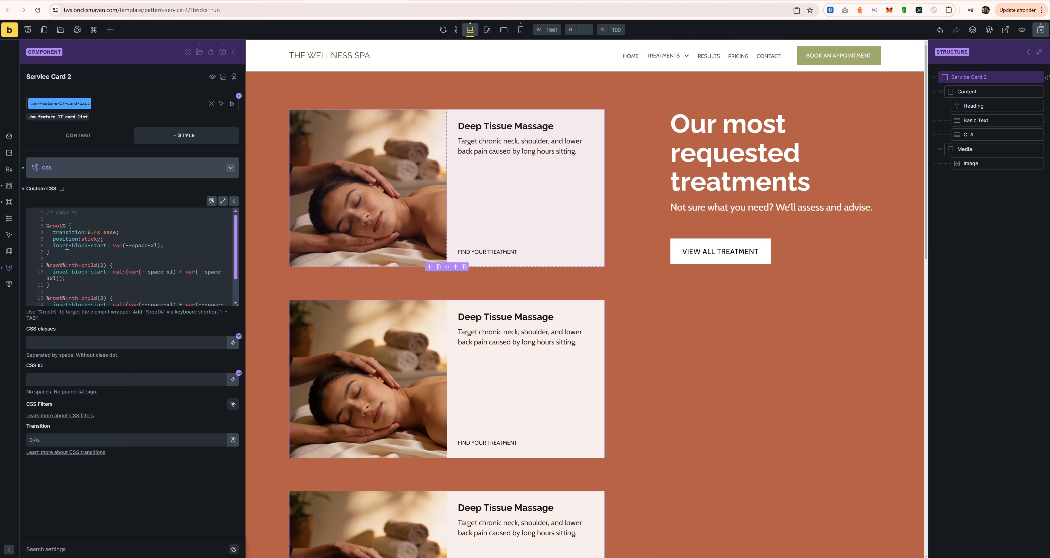
{"action": "key", "text": "Return"}
{"action": "key", "text": "Return"}
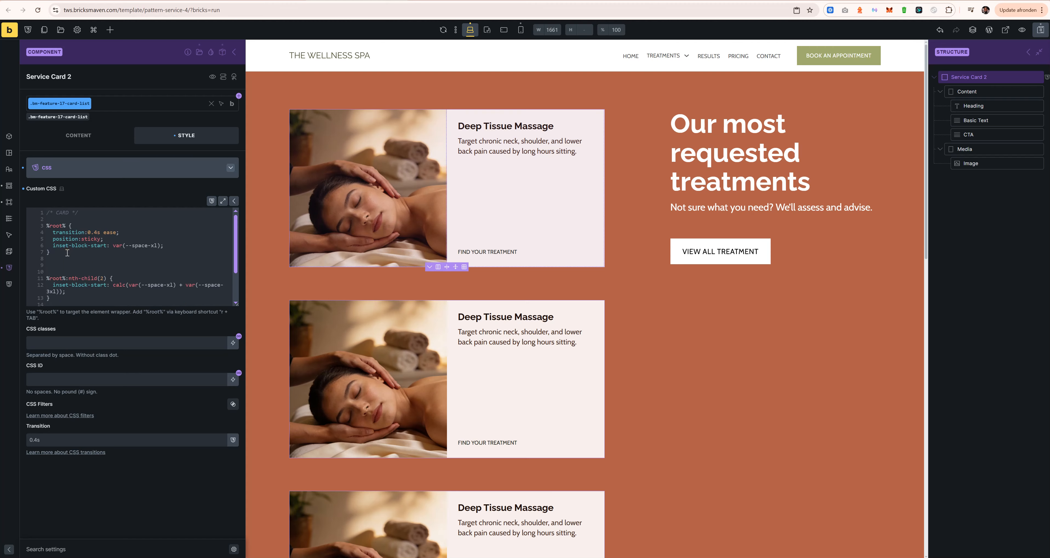
{"action": "key", "text": "ctrl+v"}
Try --space-2xl as the first spacing variable in the %root%:nth-child(3) offset and check the card stacking.
{"action": "scroll", "coordinate": [118, 269], "scroll_direction": "down", "scroll_amount": 3}
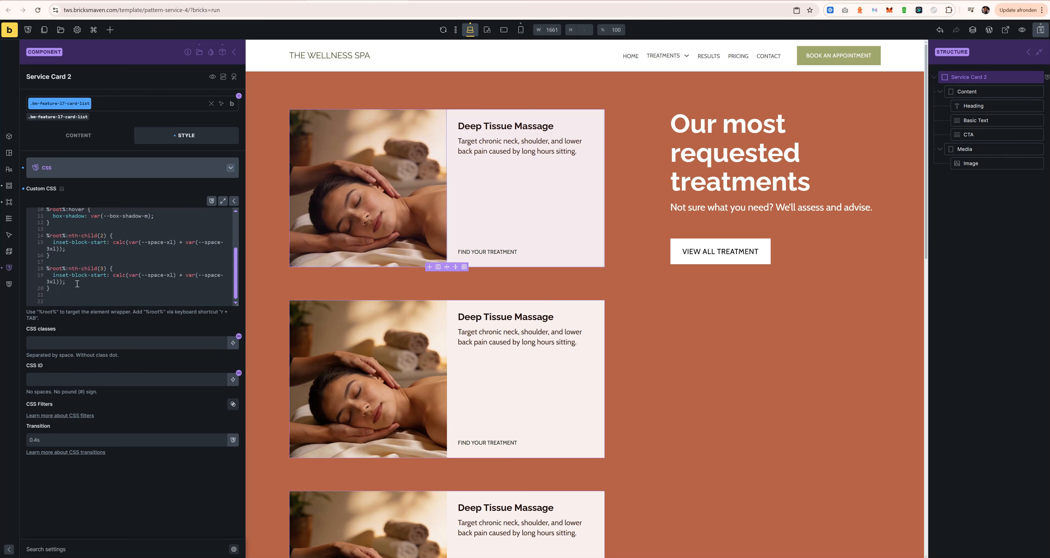
{"action": "left_click", "coordinate": [165, 277]}
{"action": "type", "text": "2"}
{"action": "scroll", "coordinate": [477, 260], "scroll_direction": "down", "scroll_amount": 2}
{"action": "scroll", "coordinate": [477, 260], "scroll_direction": "down", "scroll_amount": 5}
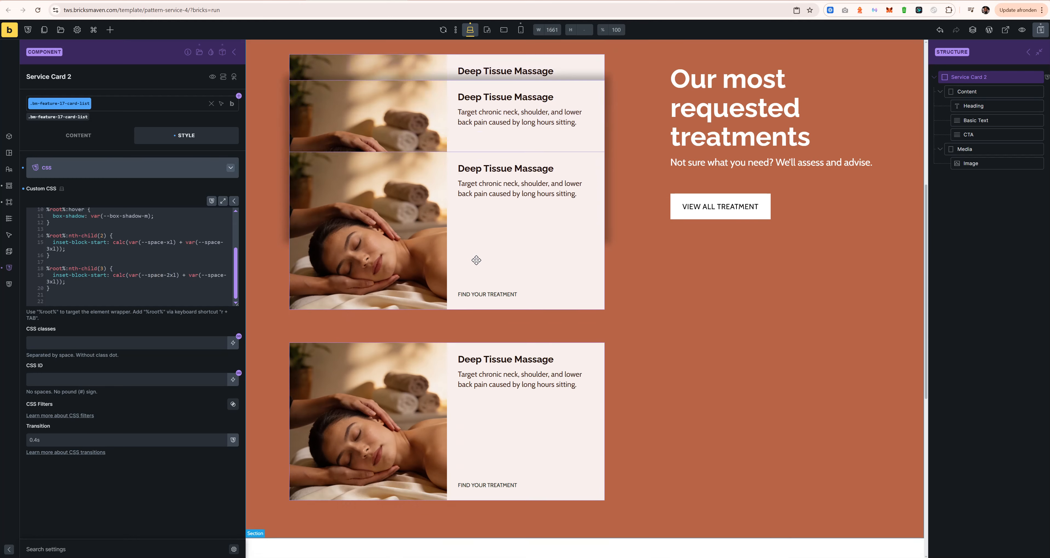
{"action": "scroll", "coordinate": [476, 260], "scroll_direction": "up", "scroll_amount": 6}
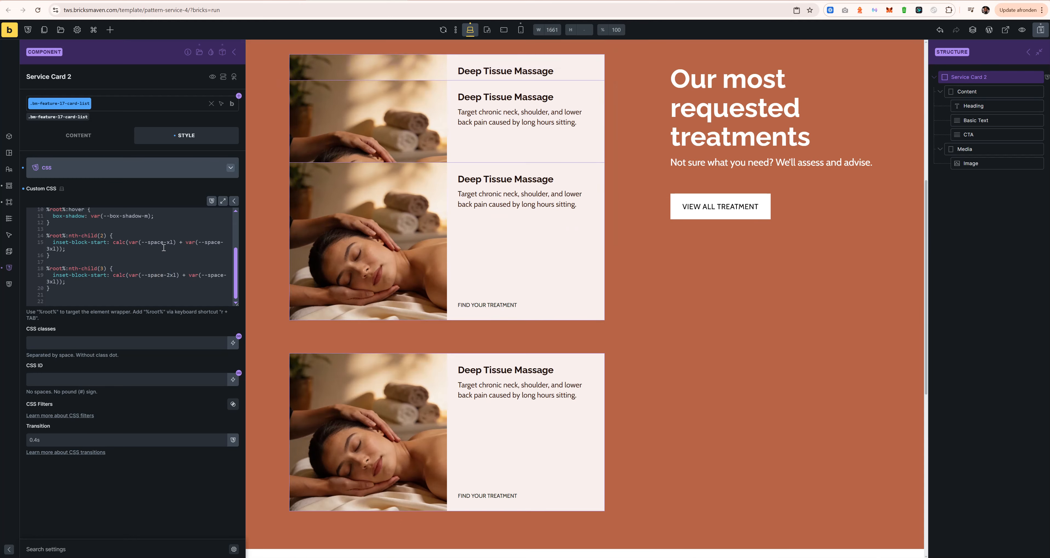
Set the %root%:nth-child(3) rule's inset-block-start to calc(var(--space-4xl) + var(--space-4xl)).
{"action": "left_click", "coordinate": [169, 273]}
{"action": "key", "text": "BackSpace"}
{"action": "type", "text": "4"}
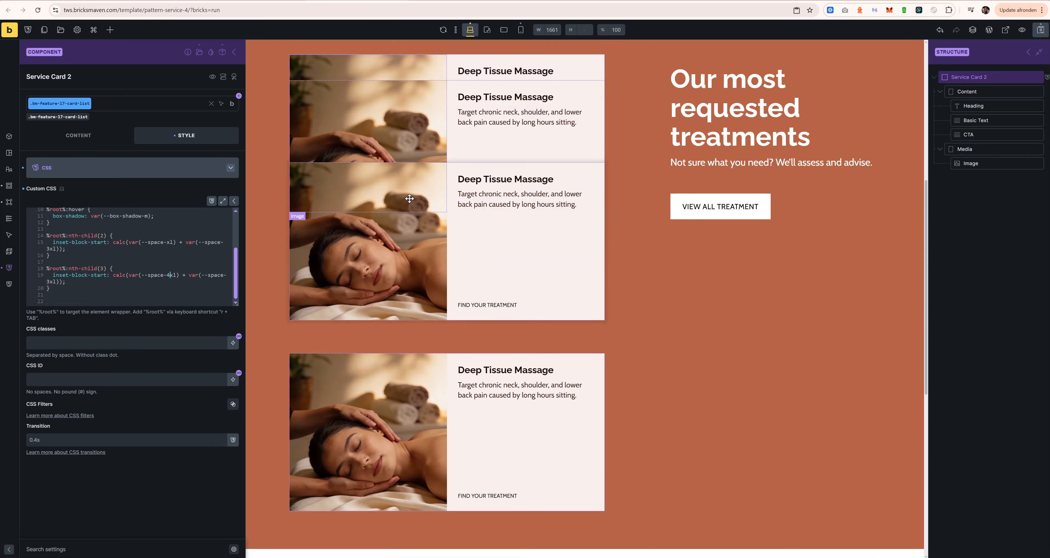
{"action": "scroll", "coordinate": [484, 220], "scroll_direction": "down", "scroll_amount": 2}
{"action": "scroll", "coordinate": [484, 219], "scroll_direction": "down", "scroll_amount": 1}
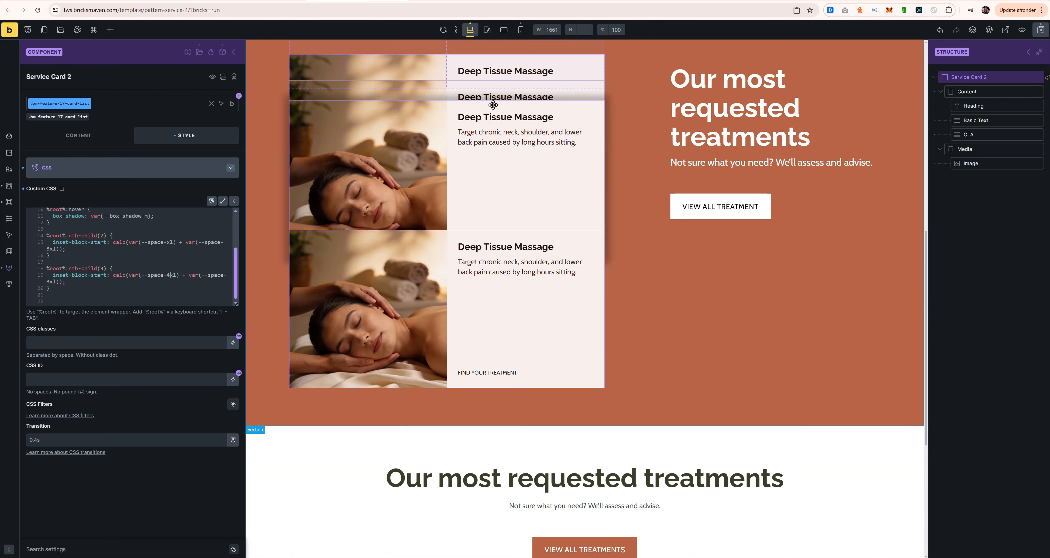
{"action": "left_click", "coordinate": [49, 281]}
{"action": "key", "text": "BackSpace"}
{"action": "type", "text": "4"}
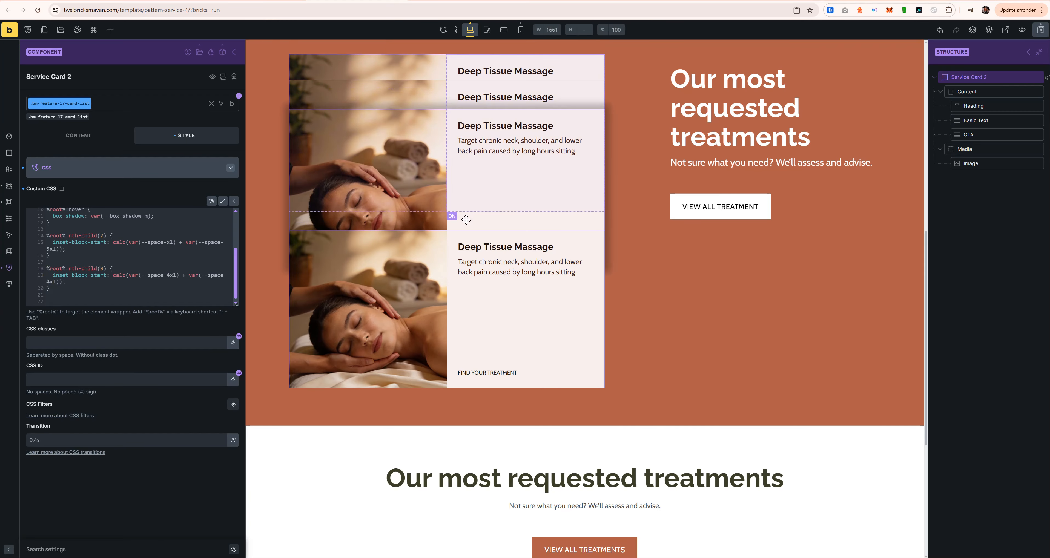
Examine how the four treatment cards stack while scrolling up and down through the Service 4 section.
{"action": "scroll", "coordinate": [466, 219], "scroll_direction": "down", "scroll_amount": 2}
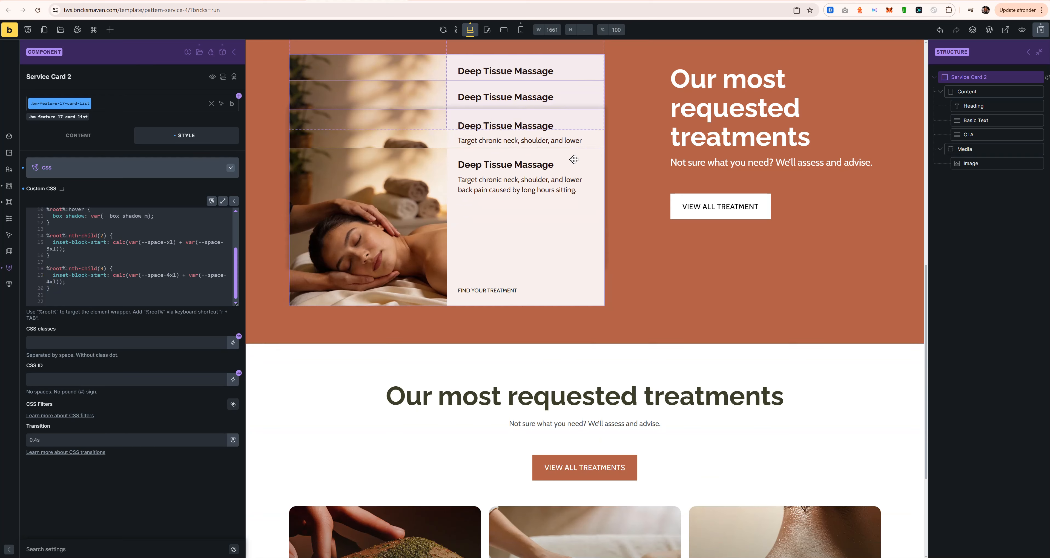
{"action": "scroll", "coordinate": [571, 188], "scroll_direction": "down", "scroll_amount": 1}
{"action": "scroll", "coordinate": [572, 217], "scroll_direction": "down", "scroll_amount": 3}
{"action": "scroll", "coordinate": [579, 182], "scroll_direction": "up", "scroll_amount": 8}
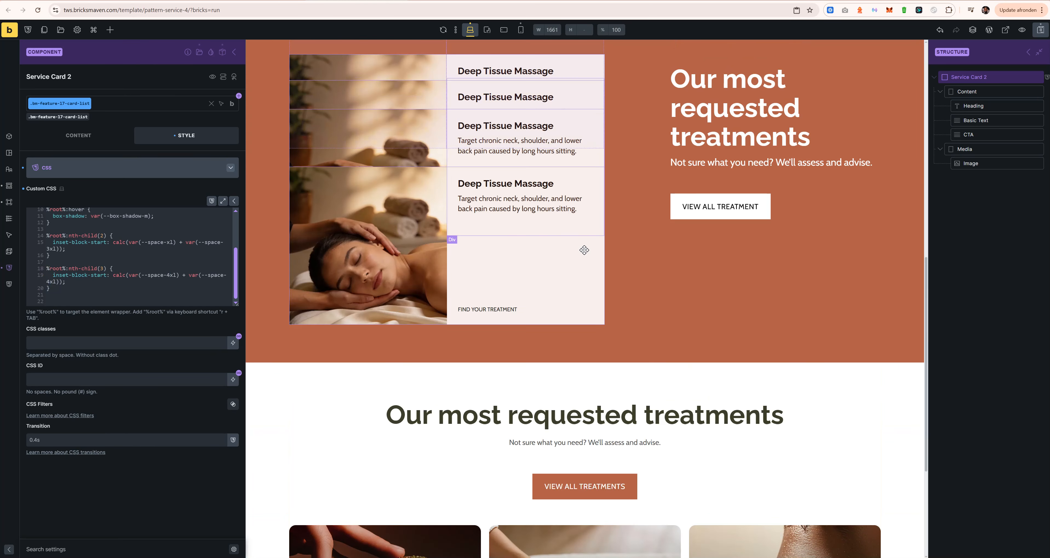
{"action": "scroll", "coordinate": [593, 244], "scroll_direction": "up", "scroll_amount": 3}
{"action": "scroll", "coordinate": [597, 253], "scroll_direction": "down", "scroll_amount": 8}
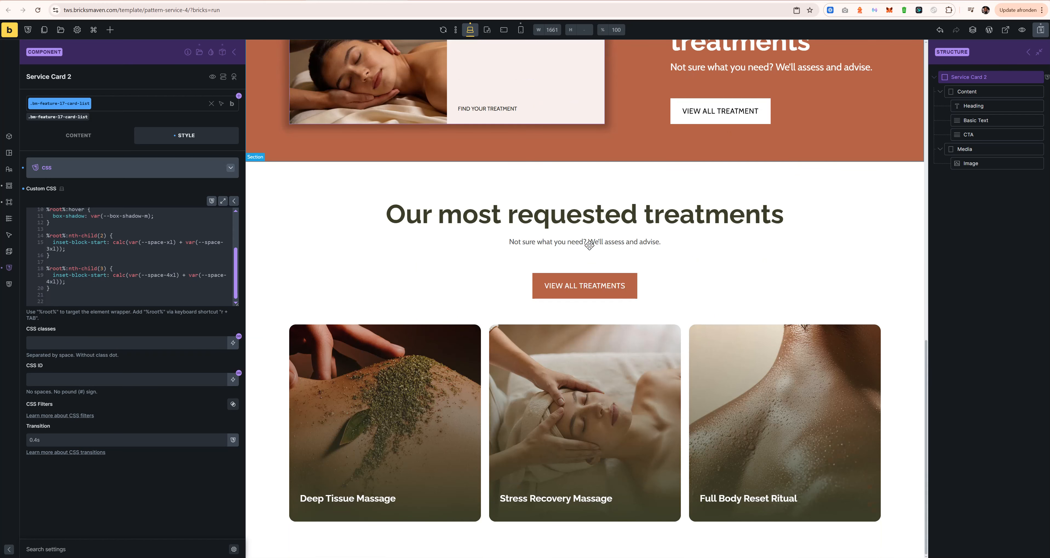
{"action": "scroll", "coordinate": [602, 265], "scroll_direction": "up", "scroll_amount": 8}
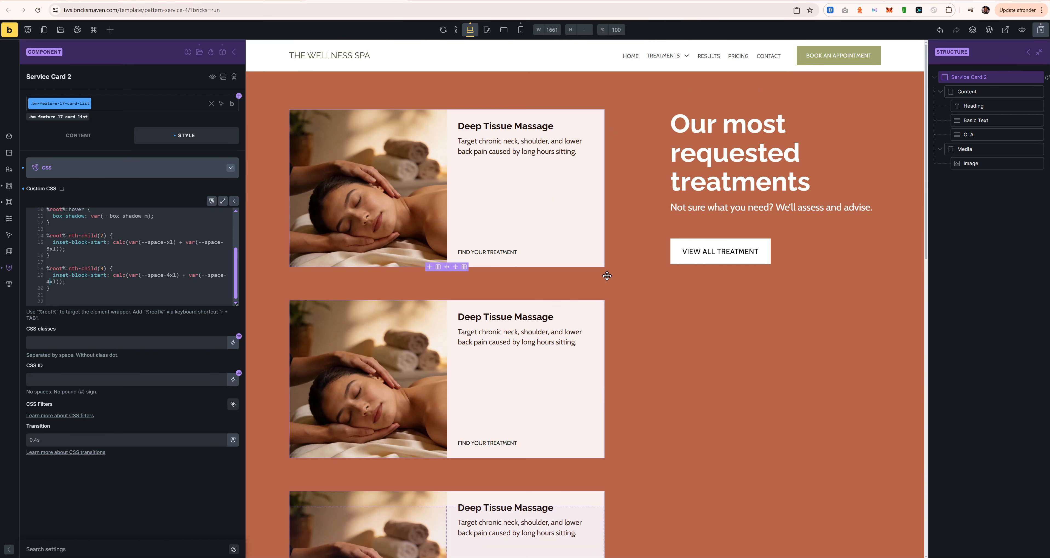
{"action": "scroll", "coordinate": [605, 275], "scroll_direction": "down", "scroll_amount": 2}
{"action": "scroll", "coordinate": [607, 276], "scroll_direction": "down", "scroll_amount": 6}
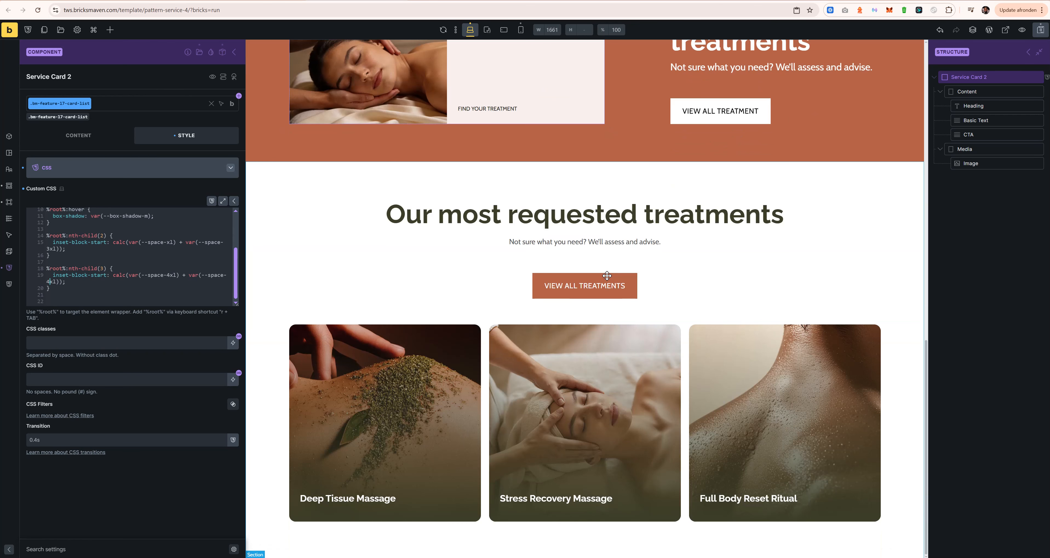
{"action": "scroll", "coordinate": [607, 275], "scroll_direction": "up", "scroll_amount": 5}
{"action": "scroll", "coordinate": [607, 276], "scroll_direction": "down", "scroll_amount": 6}
{"action": "scroll", "coordinate": [607, 276], "scroll_direction": "up", "scroll_amount": 7}
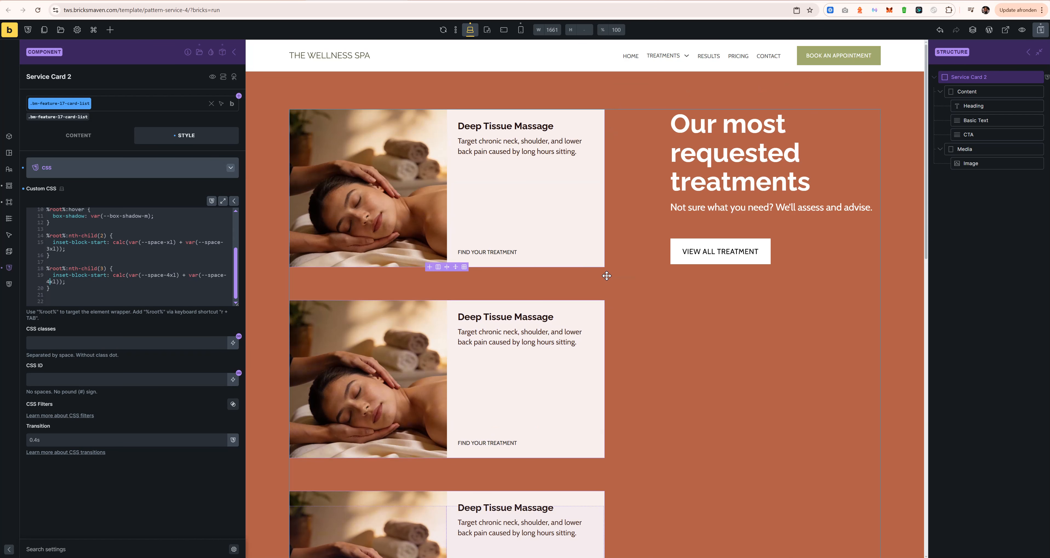
Leave Service Card 2 component editing and save the template.
{"action": "left_click", "coordinate": [236, 51]}
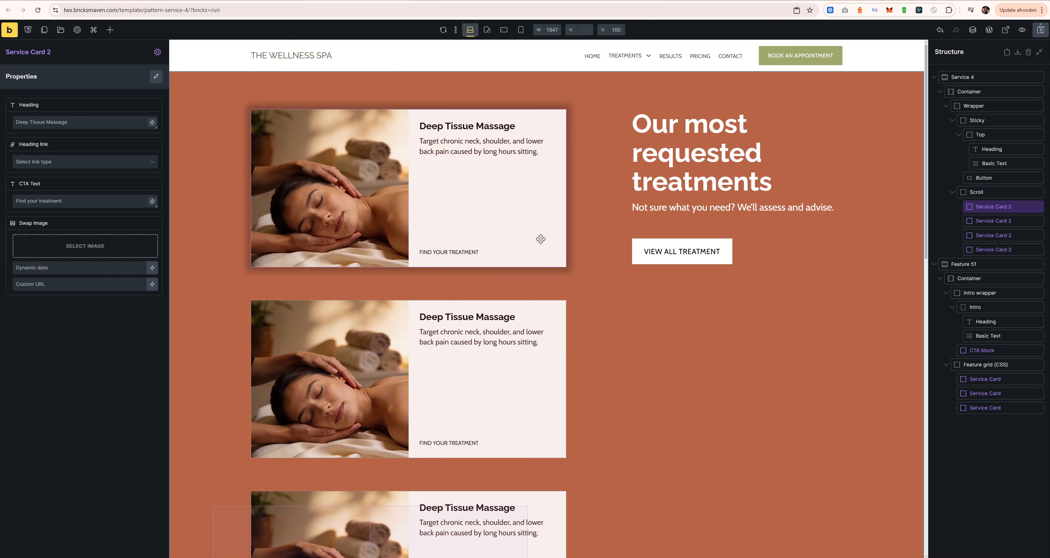
{"action": "left_click", "coordinate": [1041, 32]}
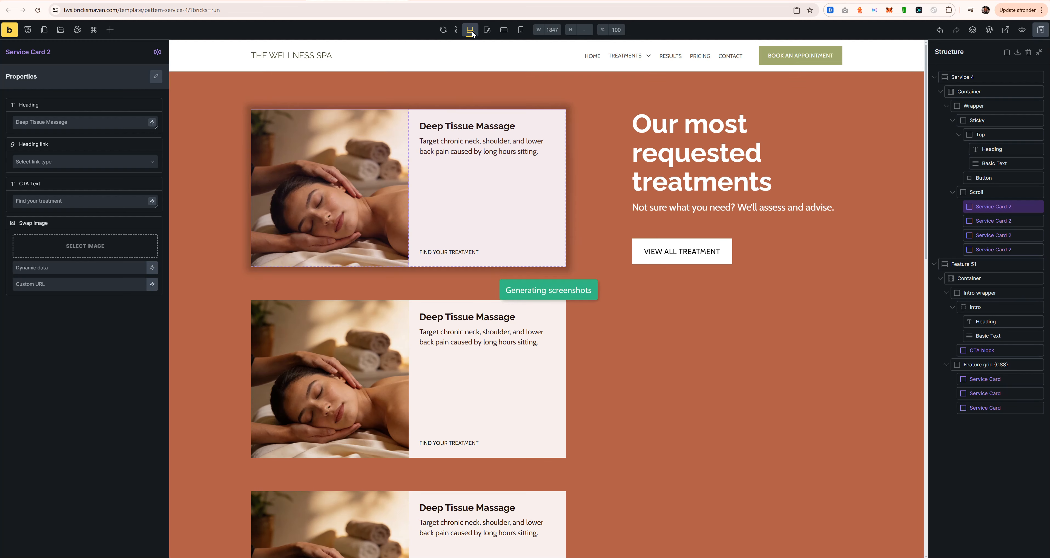
Preview the treatments section at the 990 px breakpoint, checking the card stacking, and at the 766 px breakpoint.
{"action": "left_click", "coordinate": [488, 29]}
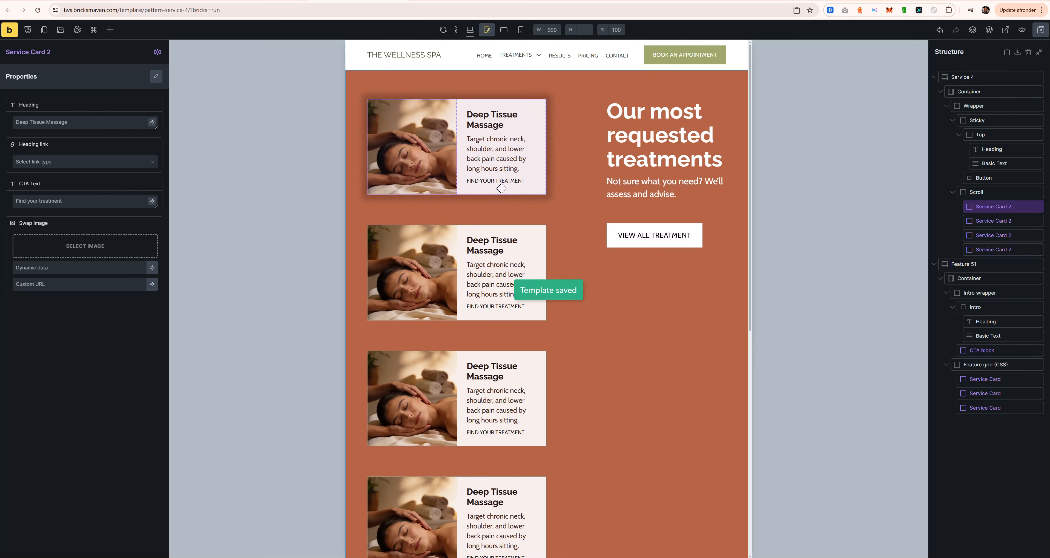
{"action": "scroll", "coordinate": [562, 284], "scroll_direction": "down", "scroll_amount": 3}
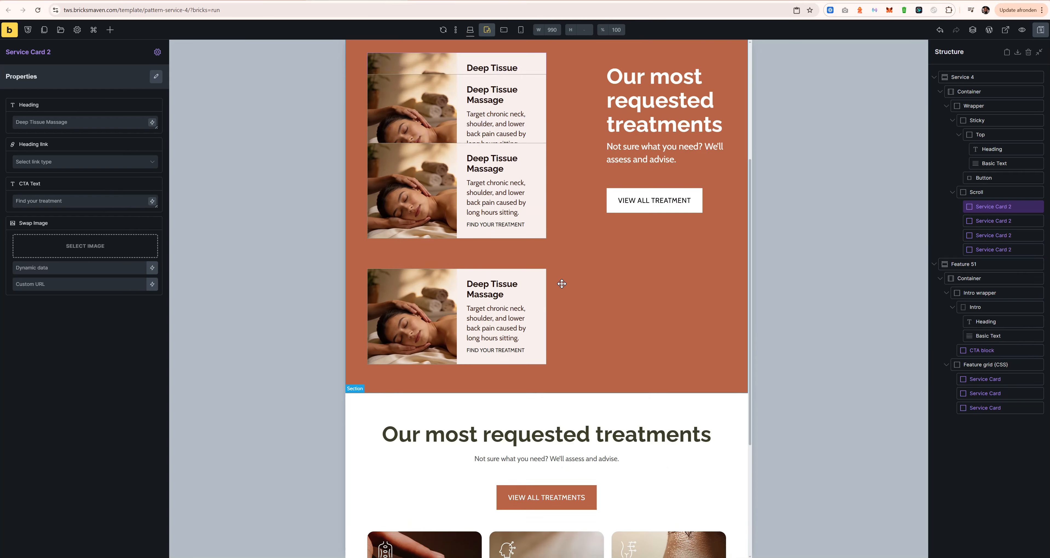
{"action": "scroll", "coordinate": [558, 278], "scroll_direction": "down", "scroll_amount": 1}
{"action": "scroll", "coordinate": [558, 281], "scroll_direction": "up", "scroll_amount": 5}
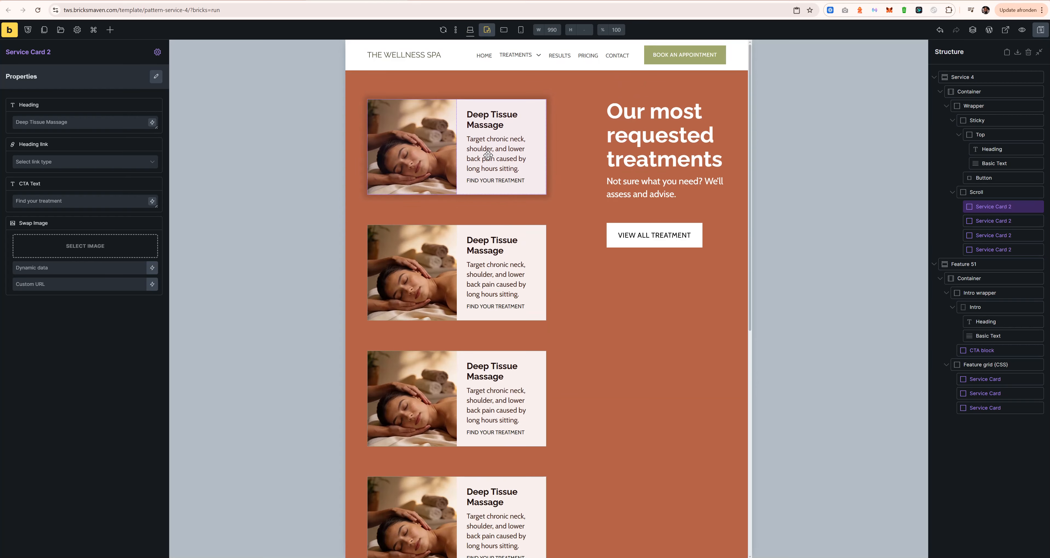
{"action": "left_click", "coordinate": [504, 30]}
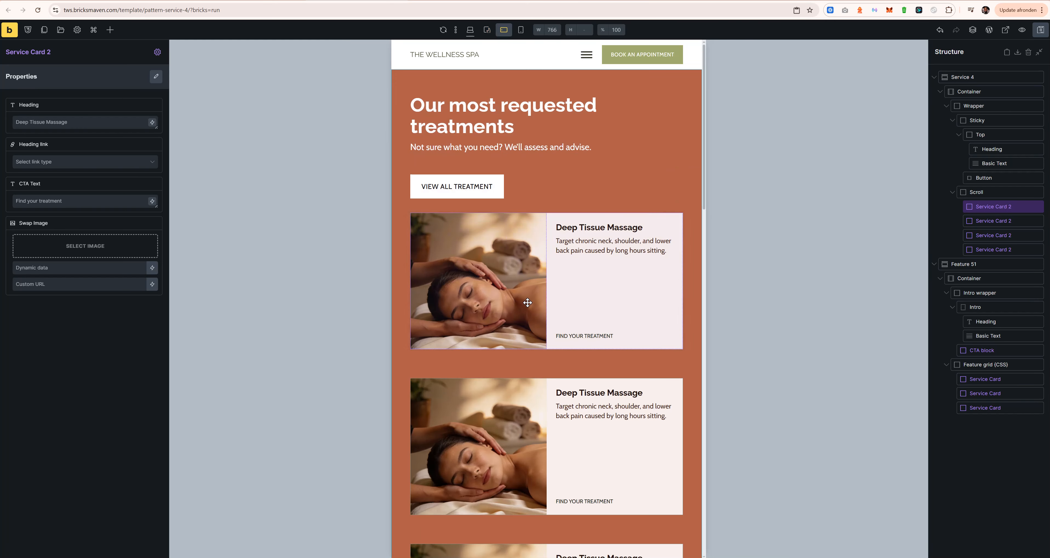
Examine how the treatment cards stack while scrolling through the section at the 766 px and 990 px breakpoints.
{"action": "scroll", "coordinate": [575, 346], "scroll_direction": "down", "scroll_amount": 10}
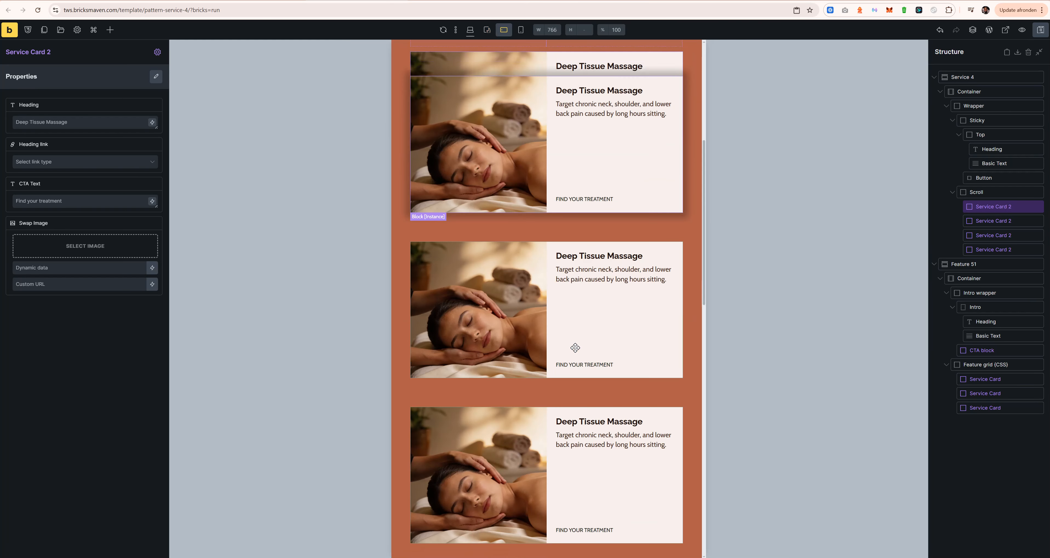
{"action": "scroll", "coordinate": [575, 348], "scroll_direction": "down", "scroll_amount": 5}
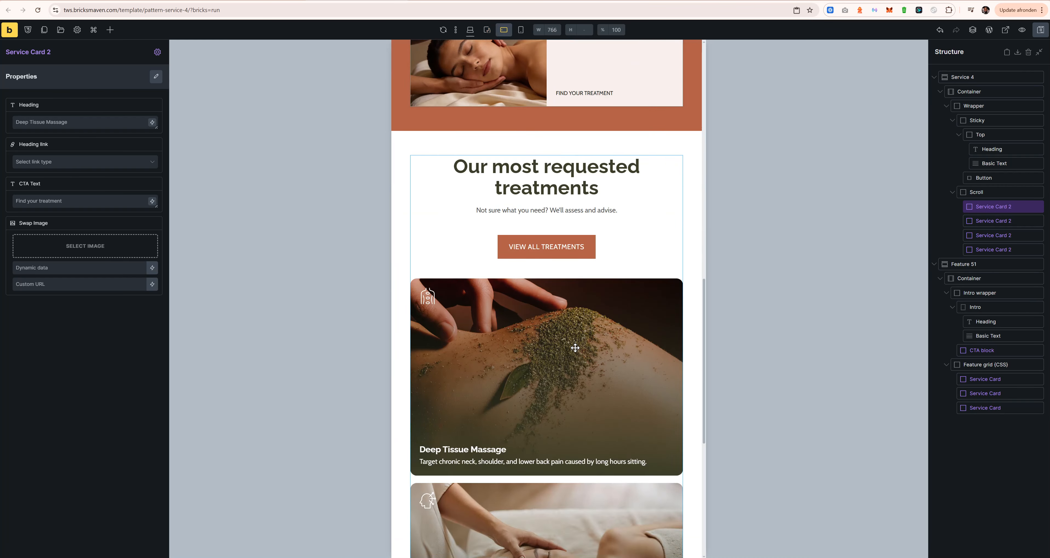
{"action": "scroll", "coordinate": [575, 347], "scroll_direction": "up", "scroll_amount": 15}
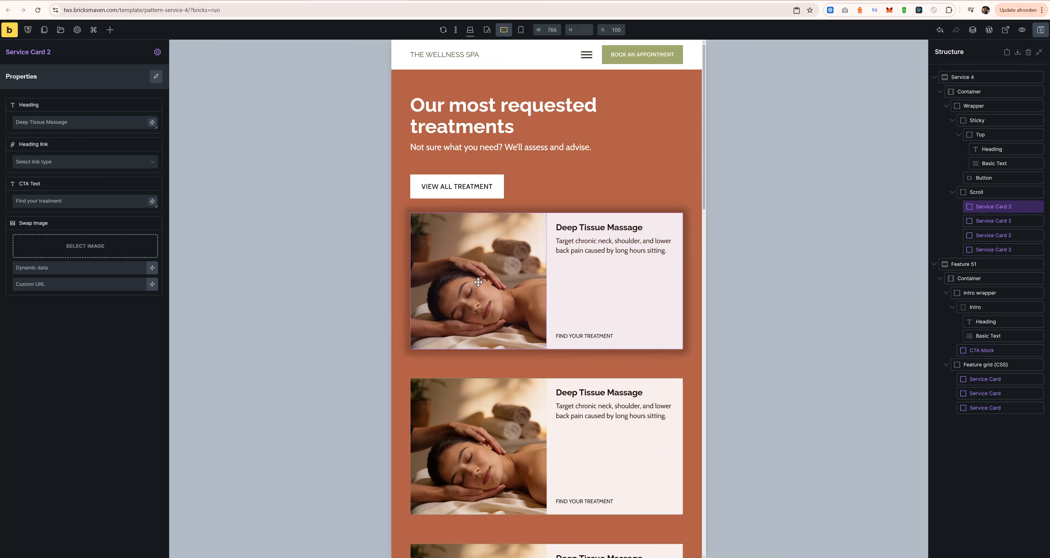
{"action": "left_click", "coordinate": [486, 30]}
{"action": "scroll", "coordinate": [457, 249], "scroll_direction": "down", "scroll_amount": 5}
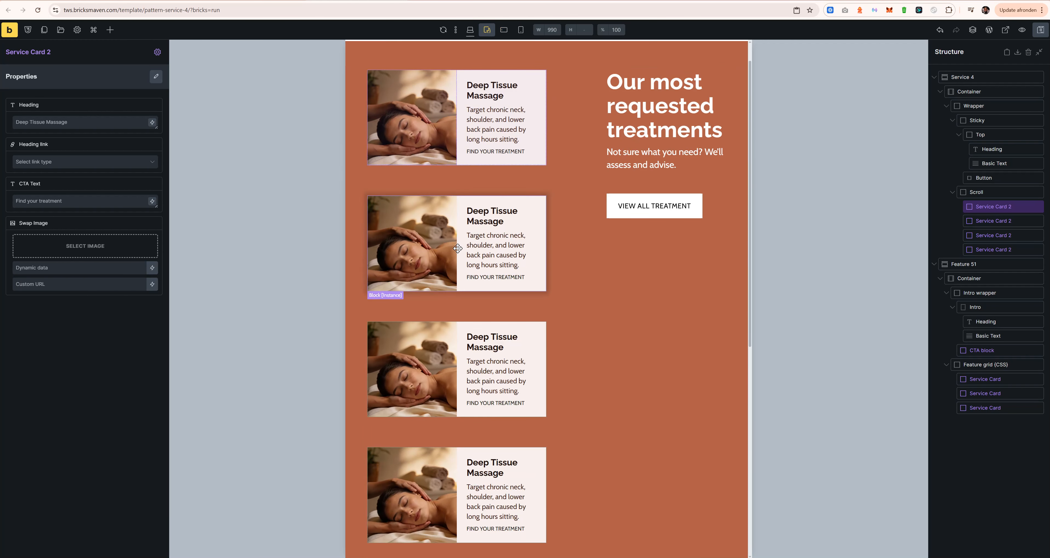
{"action": "scroll", "coordinate": [457, 248], "scroll_direction": "down", "scroll_amount": 2}
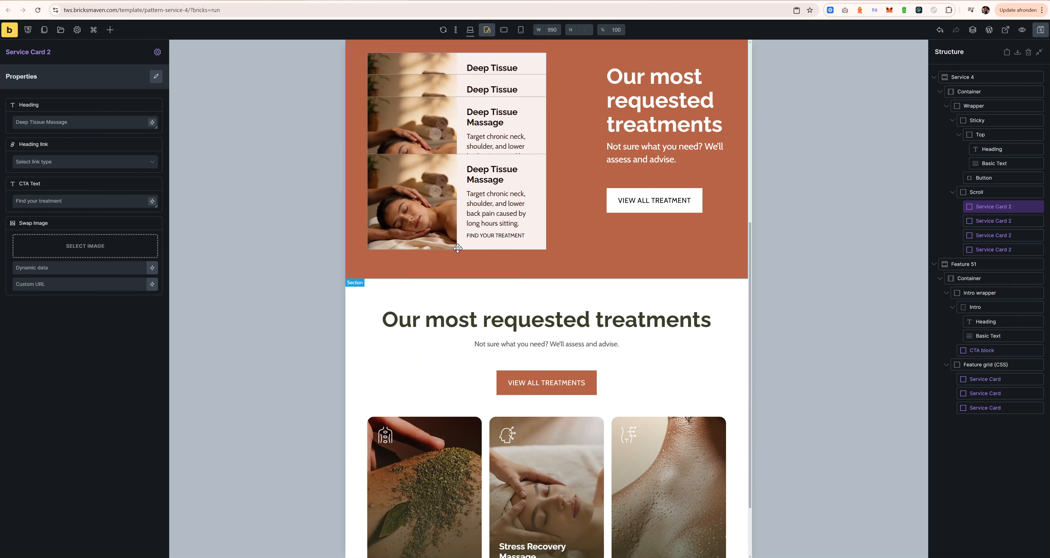
{"action": "scroll", "coordinate": [458, 248], "scroll_direction": "up", "scroll_amount": 4}
{"action": "scroll", "coordinate": [458, 248], "scroll_direction": "up", "scroll_amount": 4}
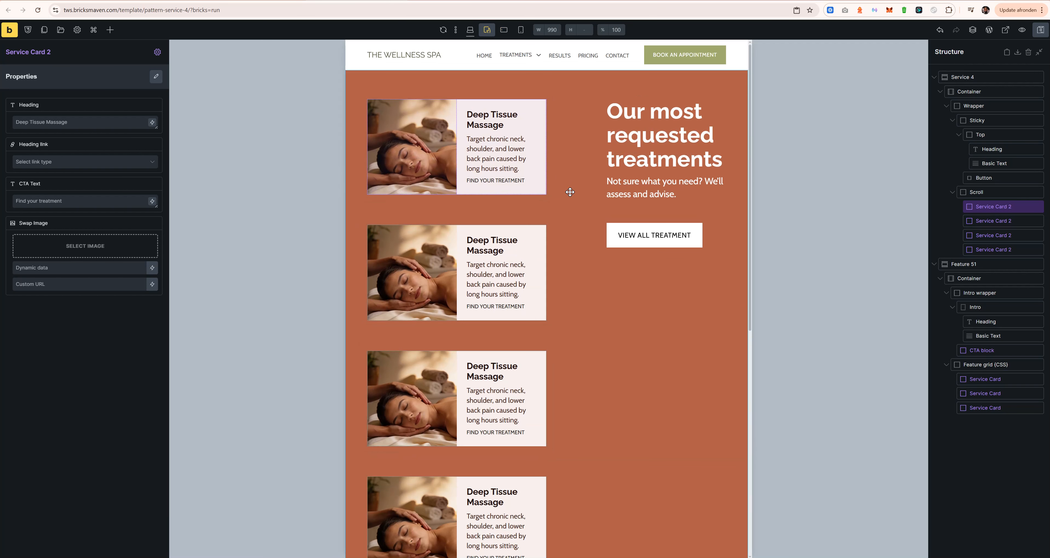
Set the Wrapper's grid gap to calc(var(--grid-gap) * 2) at the 990 px breakpoint.
{"action": "left_click", "coordinate": [470, 30]}
{"action": "left_click", "coordinate": [585, 136]}
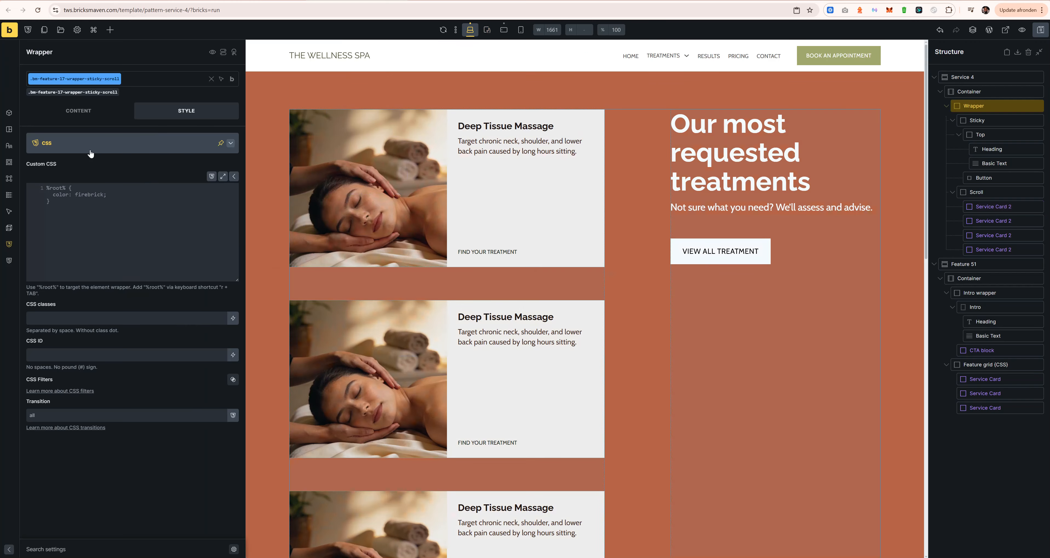
{"action": "left_click", "coordinate": [78, 111]}
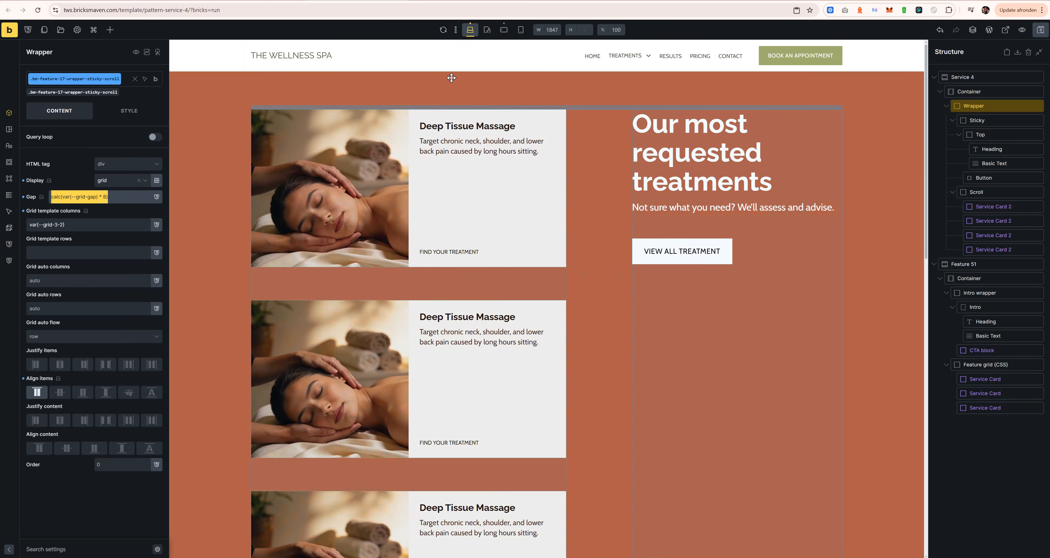
{"action": "left_click", "coordinate": [487, 30]}
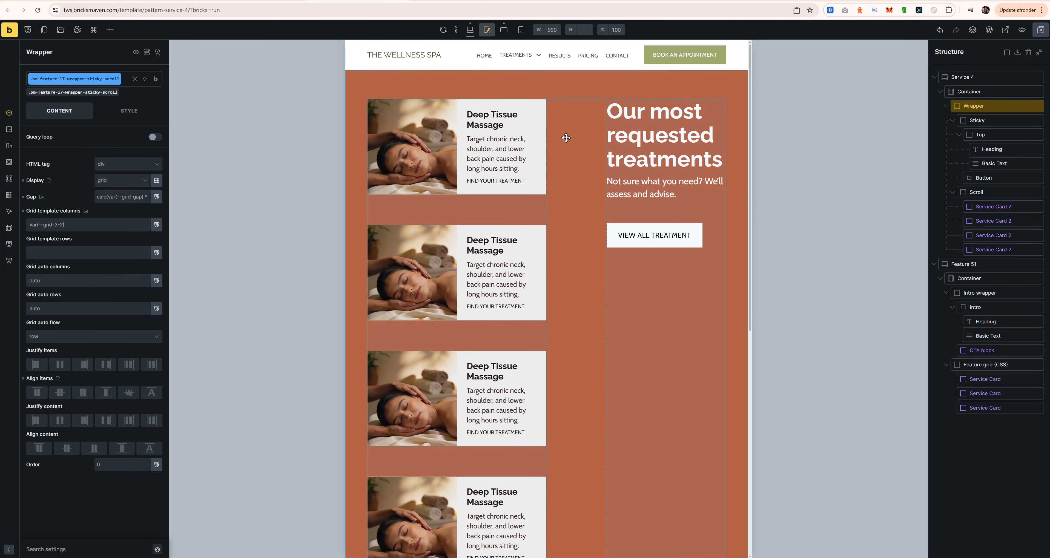
{"action": "left_click", "coordinate": [122, 196]}
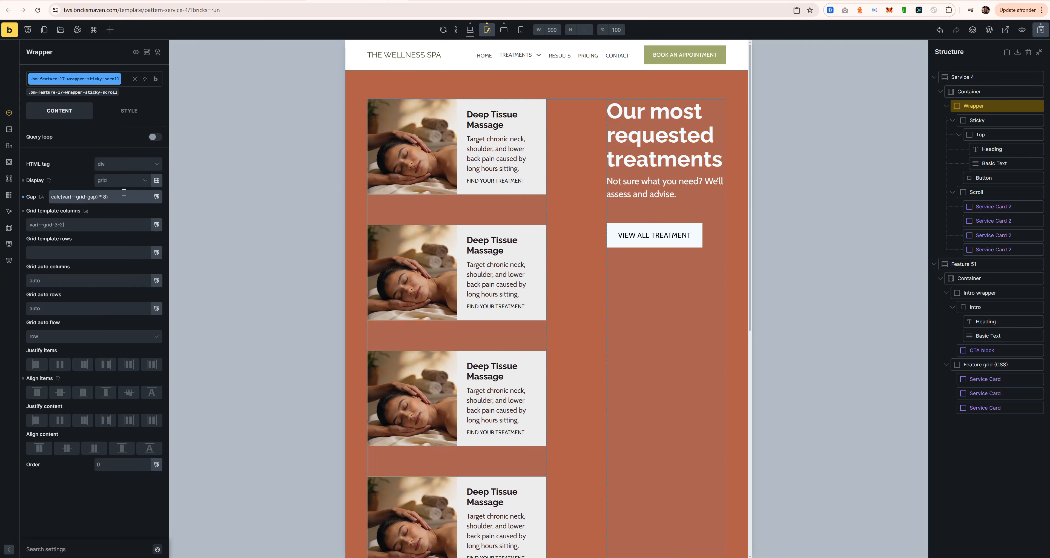
{"action": "key", "text": "BackSpace"}
{"action": "type", "text": "4"}
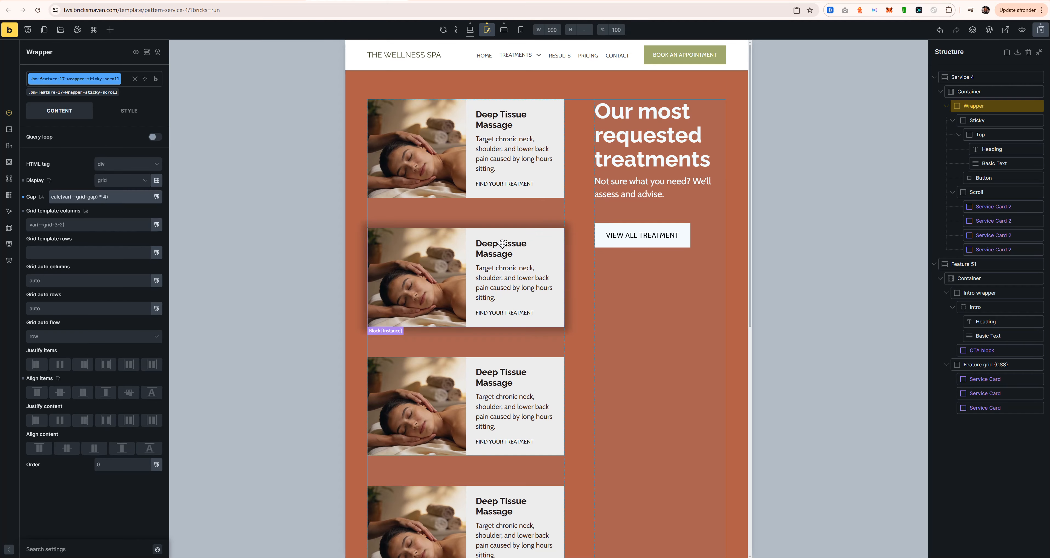
{"action": "key", "text": "BackSpace"}
{"action": "type", "text": "2"}
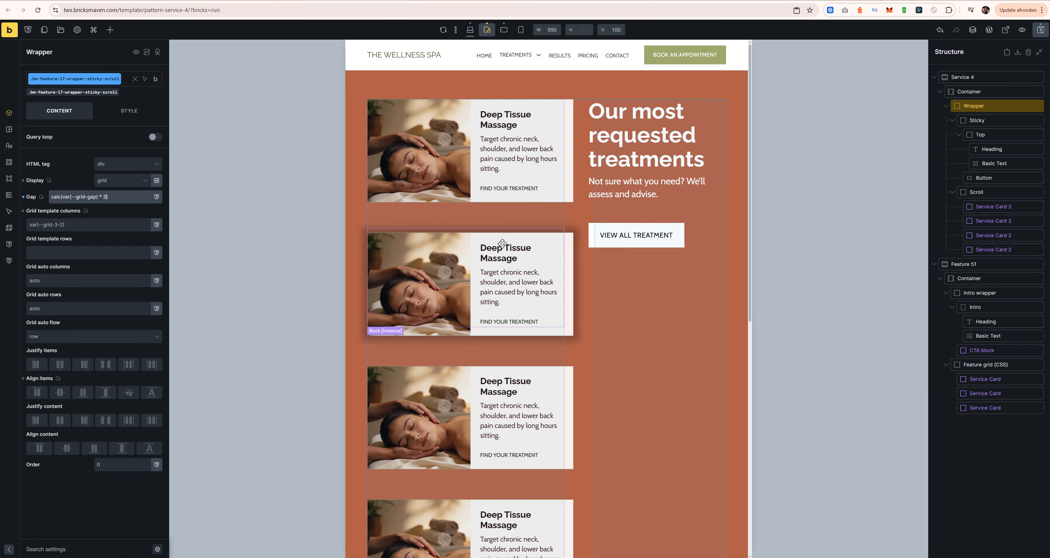
Check the section's spacing and card stacking at the 990 px, 766 px and 477 px breakpoints.
{"action": "scroll", "coordinate": [546, 231], "scroll_direction": "down", "scroll_amount": 10}
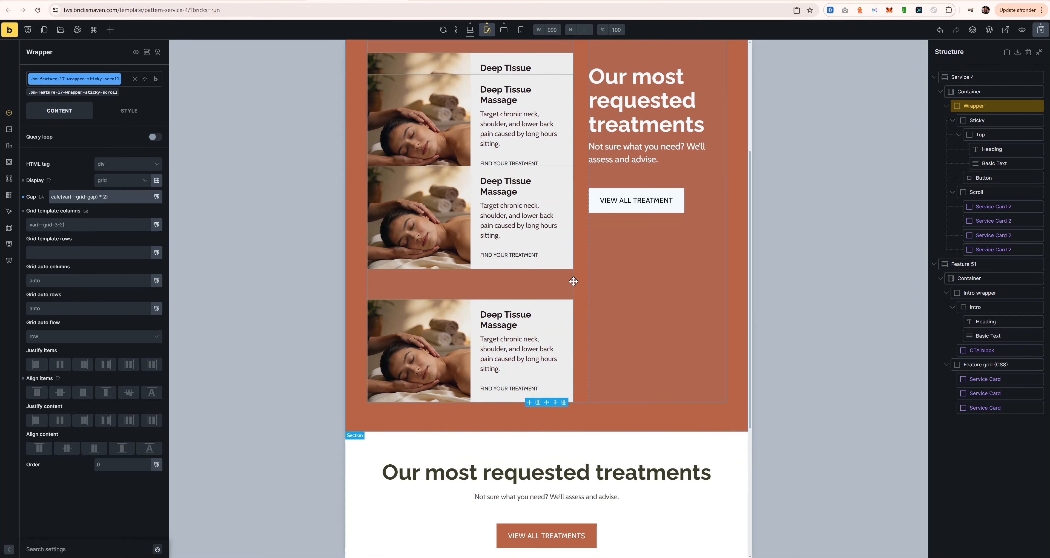
{"action": "scroll", "coordinate": [492, 169], "scroll_direction": "up", "scroll_amount": 10}
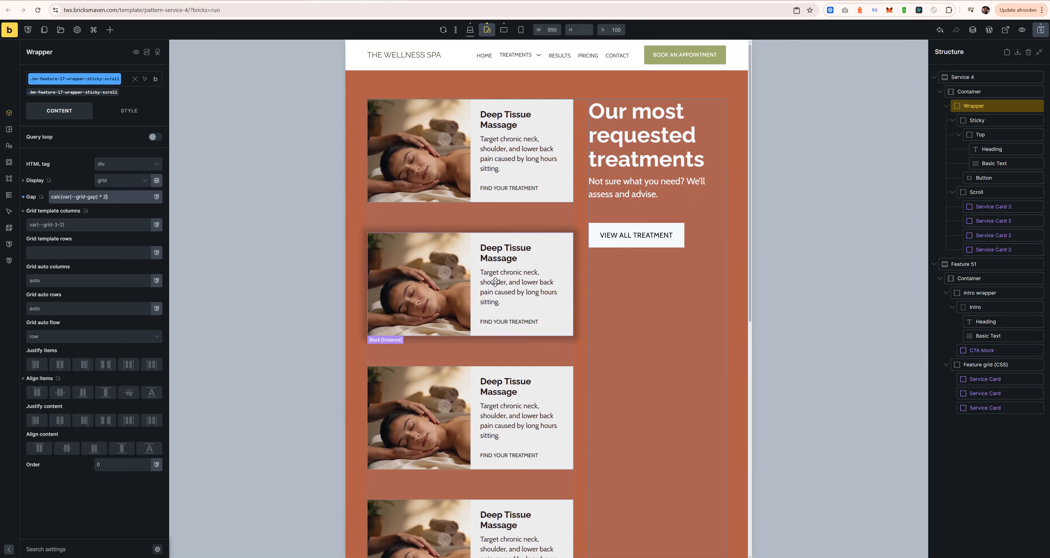
{"action": "left_click", "coordinate": [504, 30]}
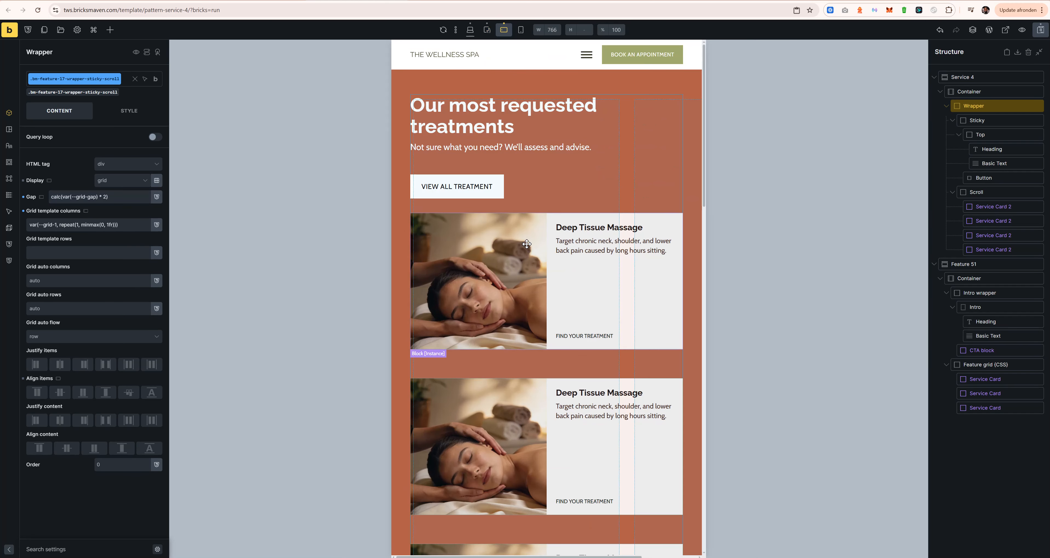
{"action": "scroll", "coordinate": [535, 275], "scroll_direction": "down", "scroll_amount": 10}
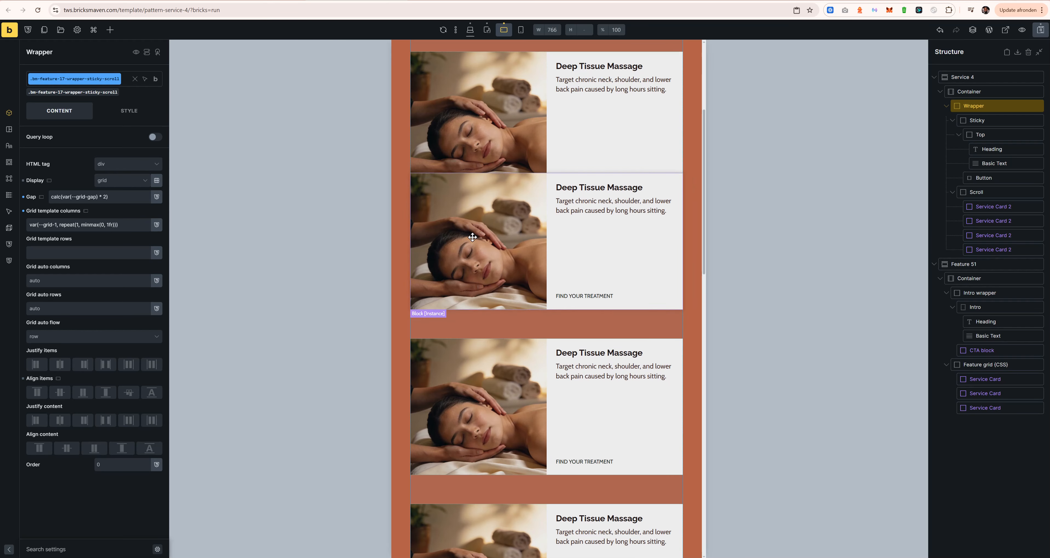
{"action": "left_click", "coordinate": [487, 30]}
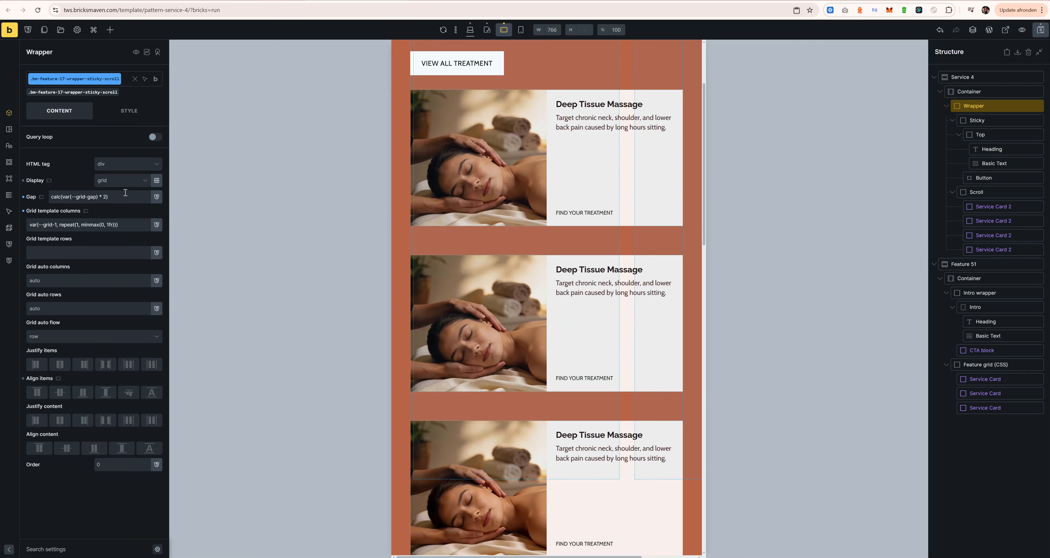
{"action": "scroll", "coordinate": [522, 60], "scroll_direction": "down", "scroll_amount": 10}
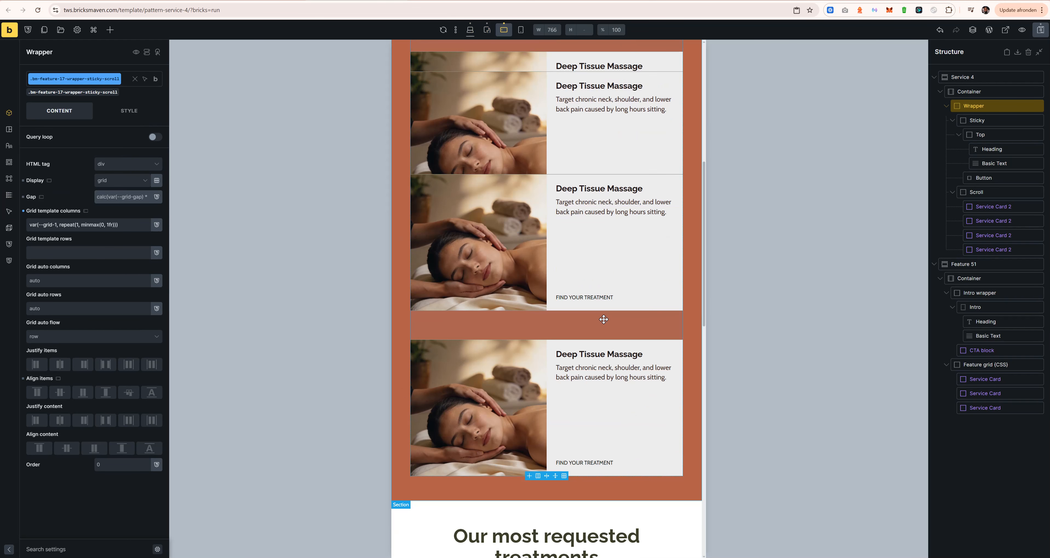
{"action": "scroll", "coordinate": [603, 317], "scroll_direction": "up", "scroll_amount": 3}
{"action": "scroll", "coordinate": [603, 317], "scroll_direction": "down", "scroll_amount": 5}
{"action": "scroll", "coordinate": [603, 319], "scroll_direction": "up", "scroll_amount": 10}
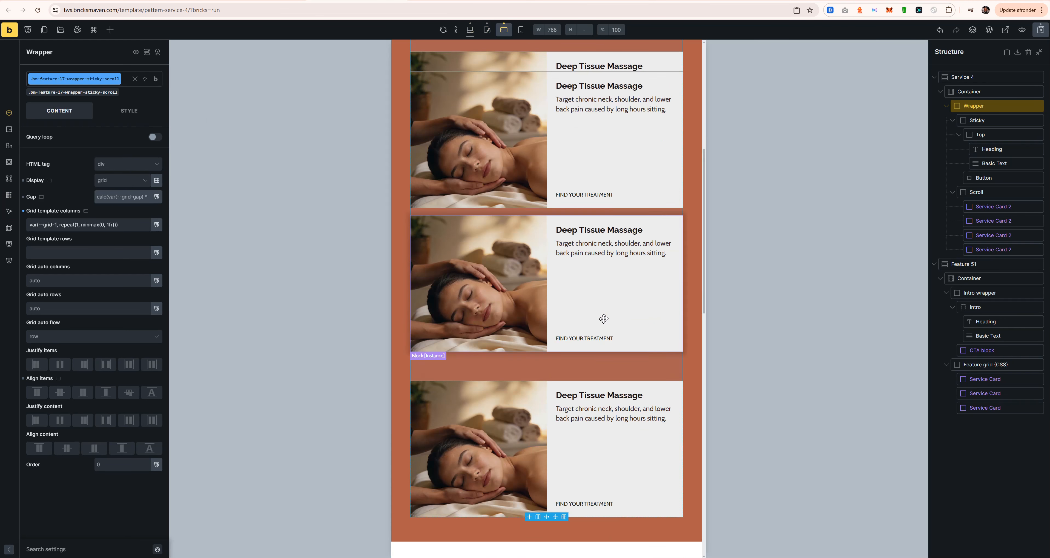
{"action": "left_click", "coordinate": [521, 30]}
{"action": "scroll", "coordinate": [515, 230], "scroll_direction": "down", "scroll_amount": 15}
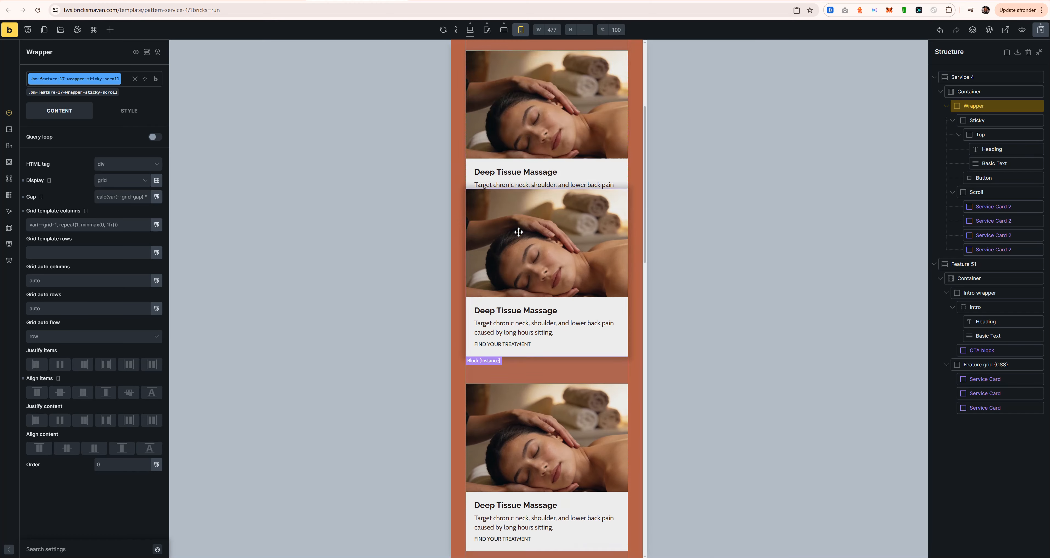
{"action": "scroll", "coordinate": [518, 232], "scroll_direction": "up", "scroll_amount": 15}
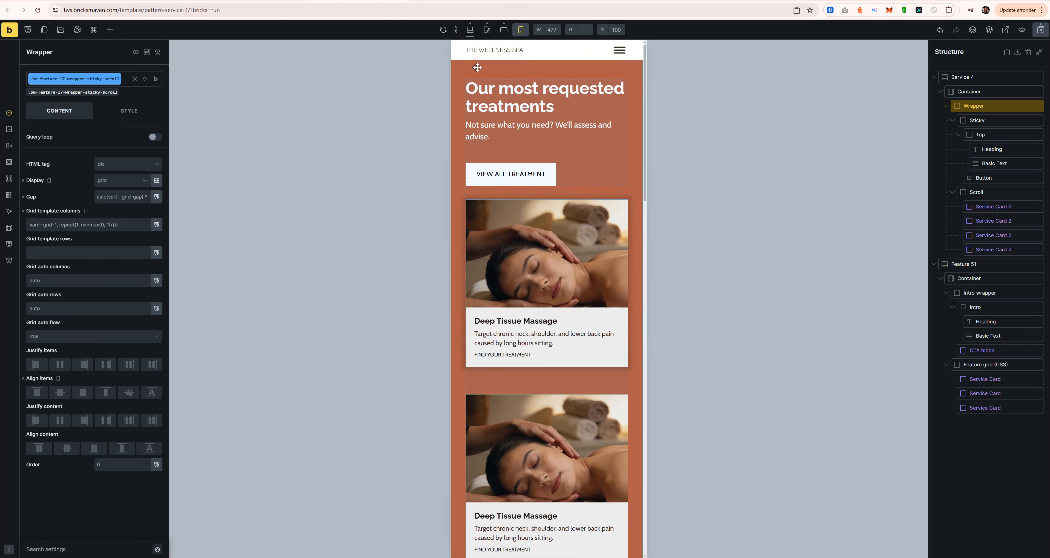
Return to the desktop breakpoint and save the template.
{"action": "left_click", "coordinate": [470, 30]}
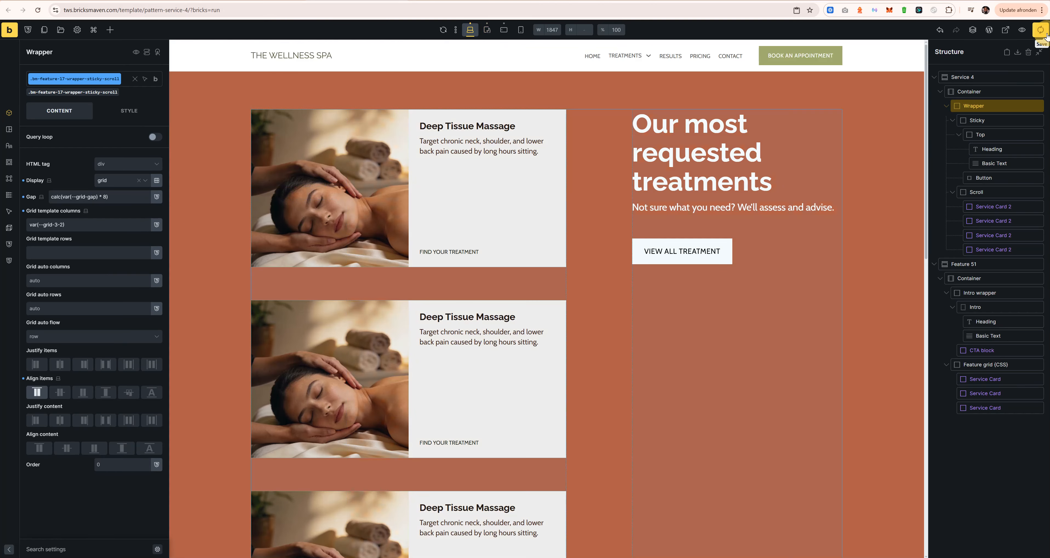
{"action": "left_click", "coordinate": [1041, 31]}
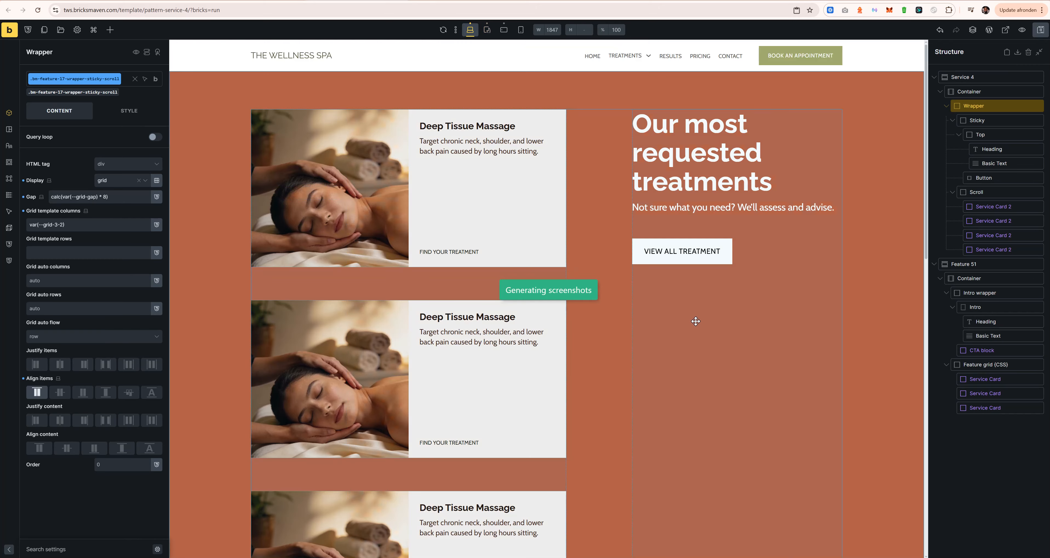
In the Service Card 2 component's custom CSS, move the %root%:hover box-shadow rule below the %root%:nth-child(3) rule.
{"action": "left_click", "coordinate": [995, 206]}
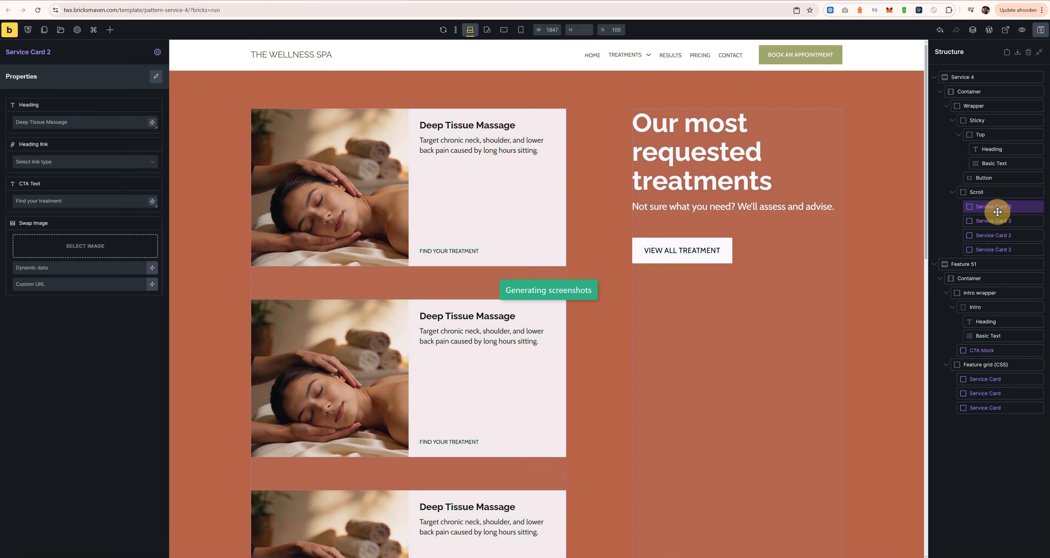
{"action": "left_click", "coordinate": [156, 76]}
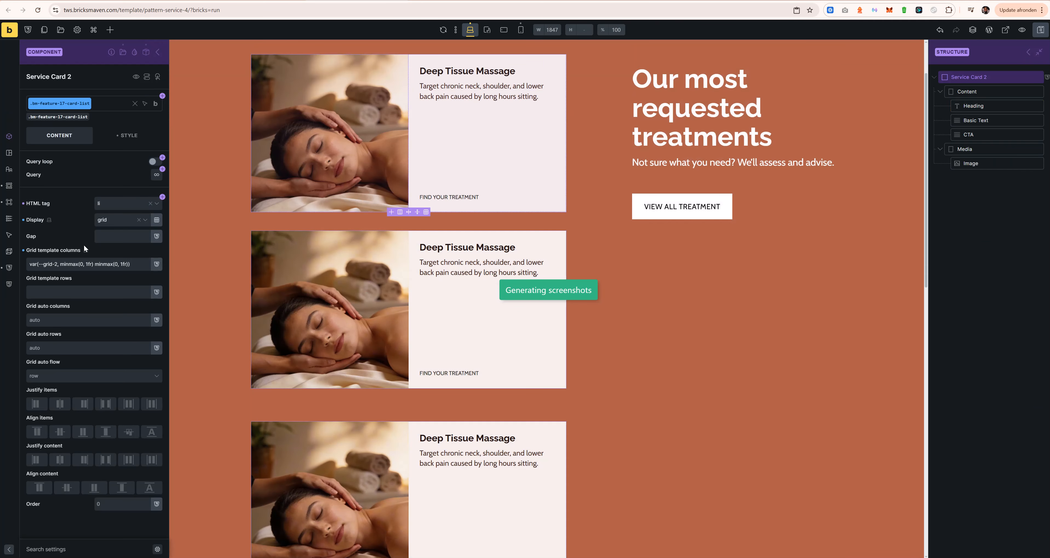
{"action": "left_click", "coordinate": [129, 139]}
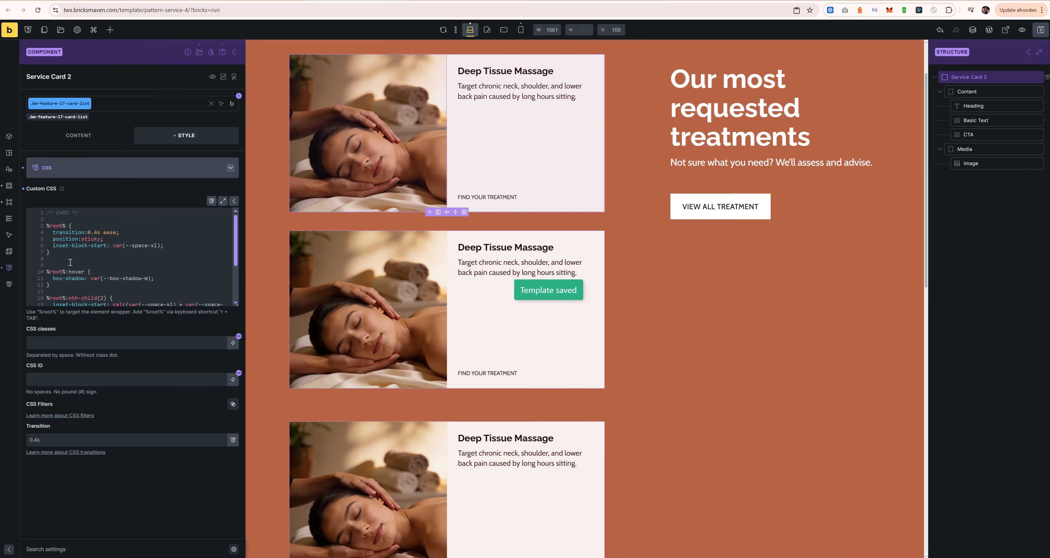
{"action": "left_click_drag", "start_coordinate": [58, 286], "coordinate": [46, 272]}
{"action": "key", "text": "ctrl+c"}
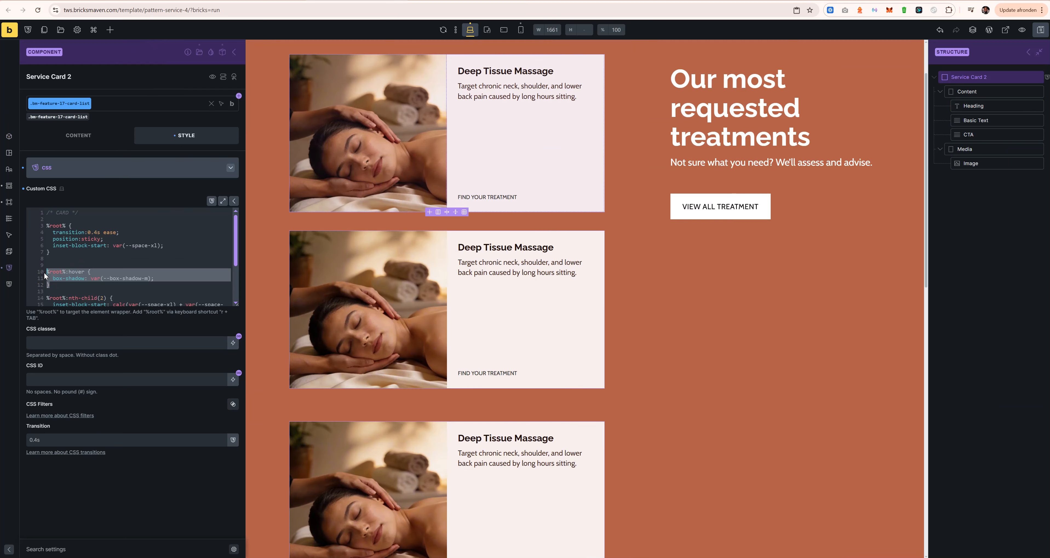
{"action": "key", "text": "BackSpace"}
{"action": "key", "text": "BackSpace"}
{"action": "key", "text": "BackSpace"}
{"action": "scroll", "coordinate": [121, 257], "scroll_direction": "down", "scroll_amount": 1}
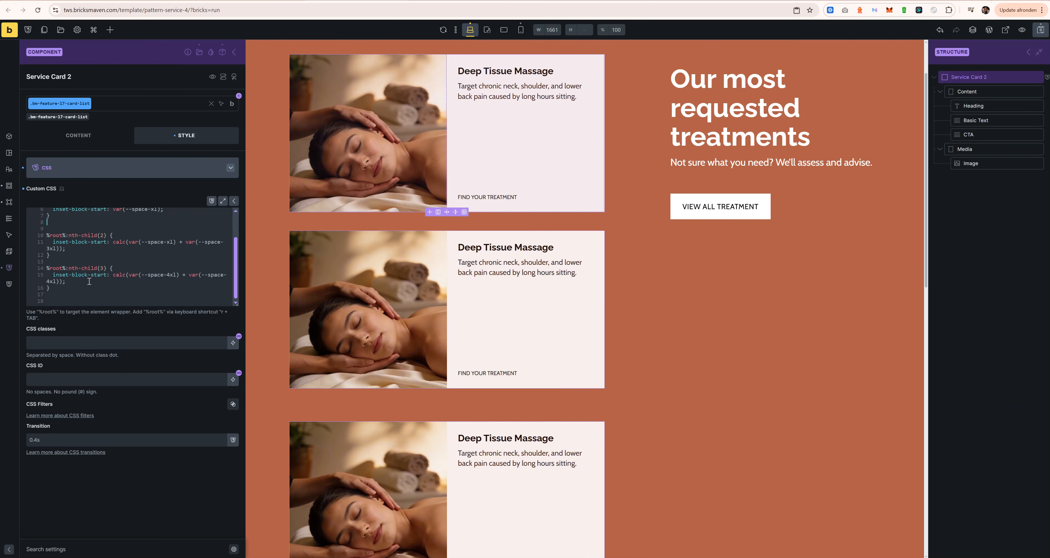
{"action": "left_click", "coordinate": [80, 295]}
{"action": "key", "text": "ctrl+v"}
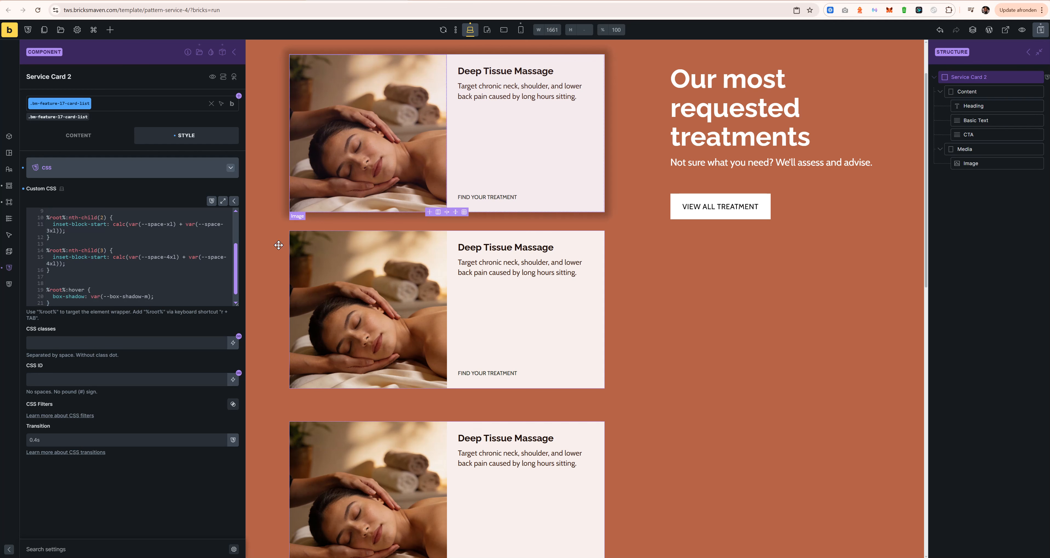
{"action": "left_click", "coordinate": [54, 285]}
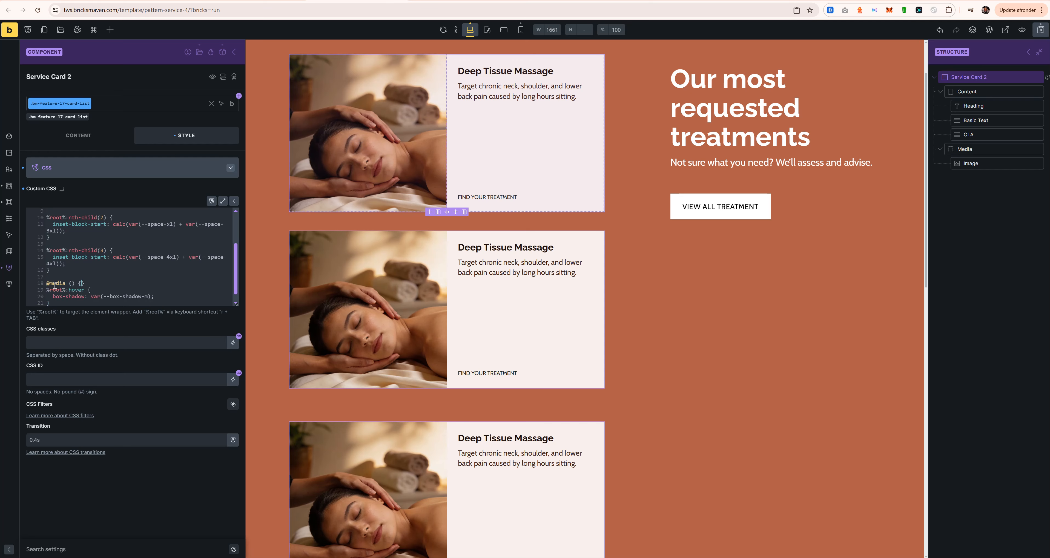
{"action": "key", "text": "BackSpace"}
{"action": "key", "text": "ctrl+End"}
{"action": "key", "text": "Return"}
{"action": "key", "text": "Return"}
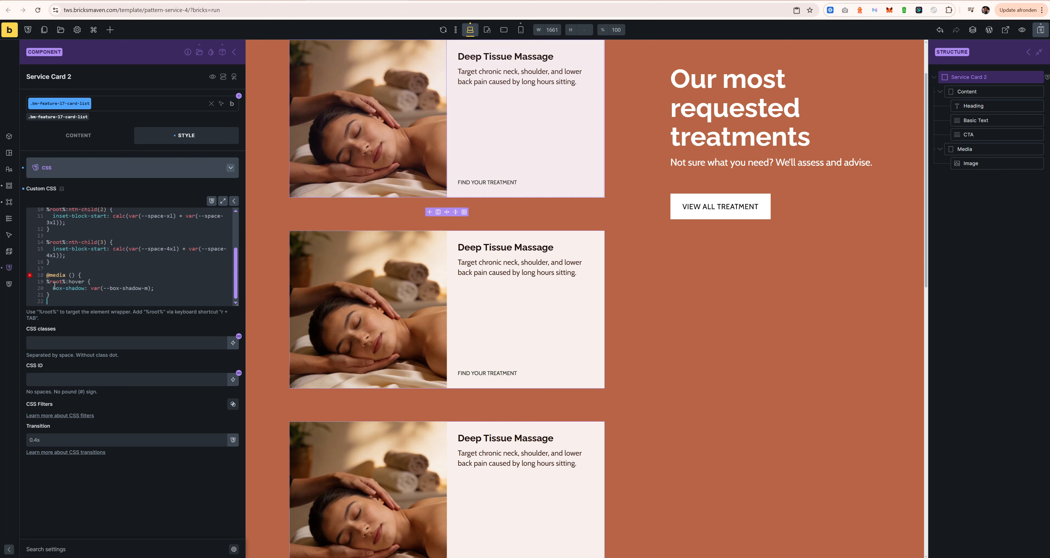
{"action": "type", "text": "}"}
{"action": "left_click", "coordinate": [70, 270]}
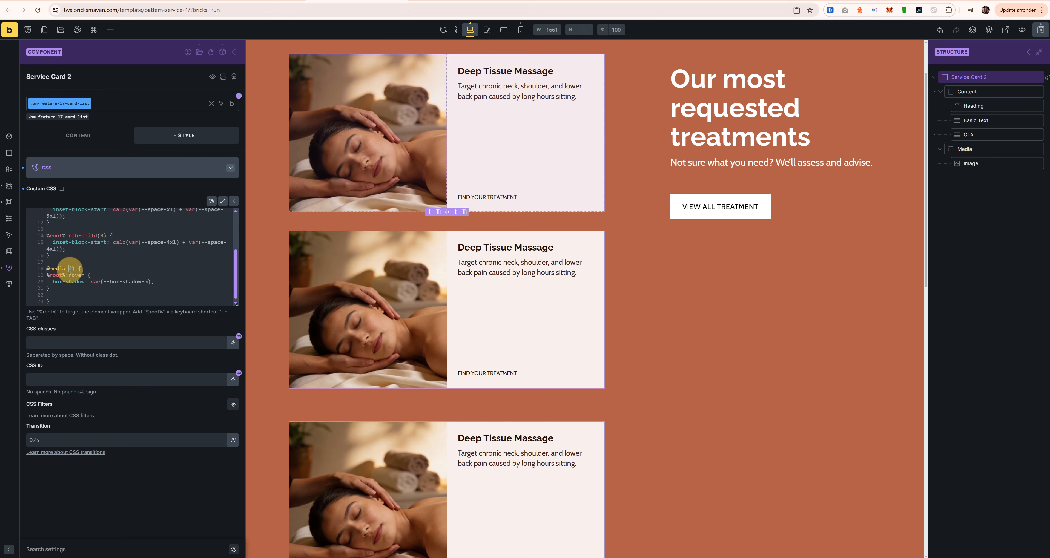
{"action": "left_click", "coordinate": [72, 269]}
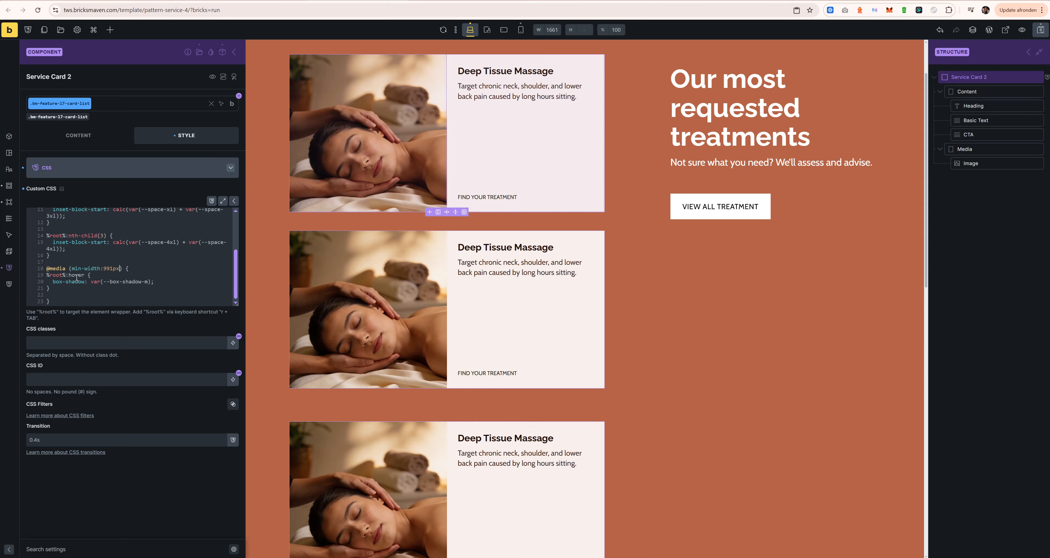
{"action": "scroll", "coordinate": [83, 273], "scroll_direction": "up", "scroll_amount": 3}
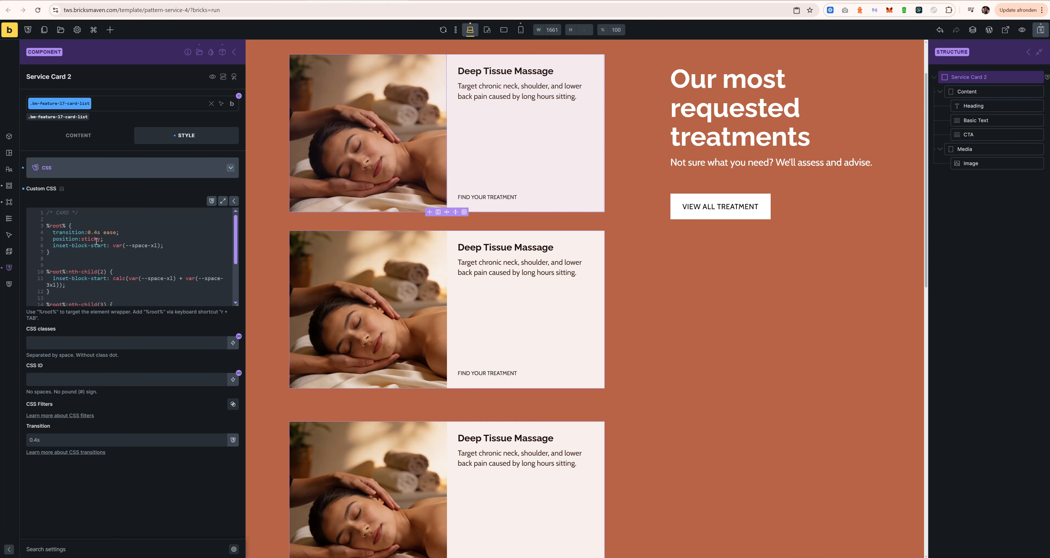
{"action": "left_click_drag", "start_coordinate": [61, 253], "coordinate": [45, 226]}
{"action": "scroll", "coordinate": [108, 307], "scroll_direction": "down", "scroll_amount": 1}
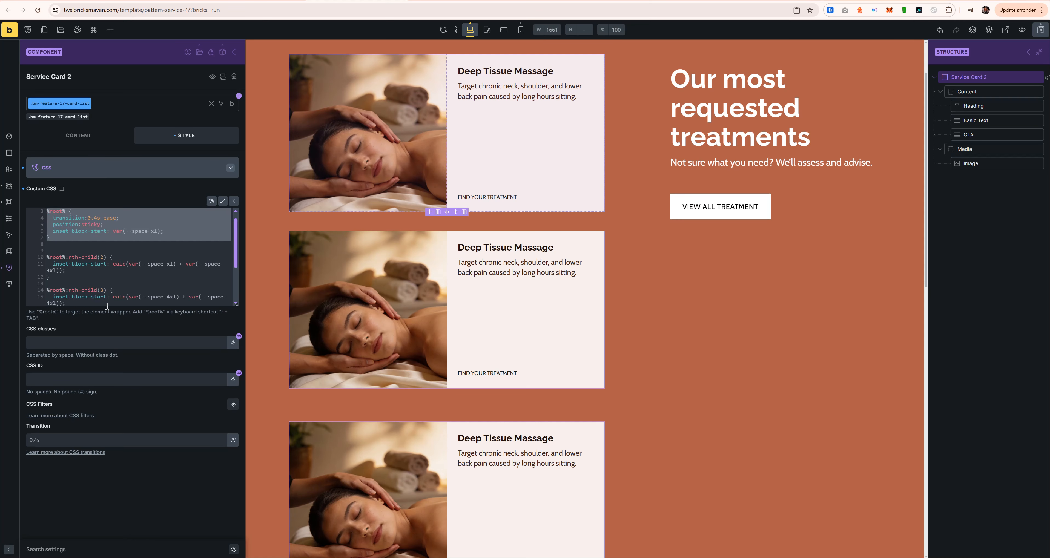
{"action": "key", "text": "ctrl+c"}
{"action": "scroll", "coordinate": [107, 306], "scroll_direction": "down", "scroll_amount": 3}
{"action": "left_click", "coordinate": [92, 288]}
{"action": "key", "text": "ctrl+v"}
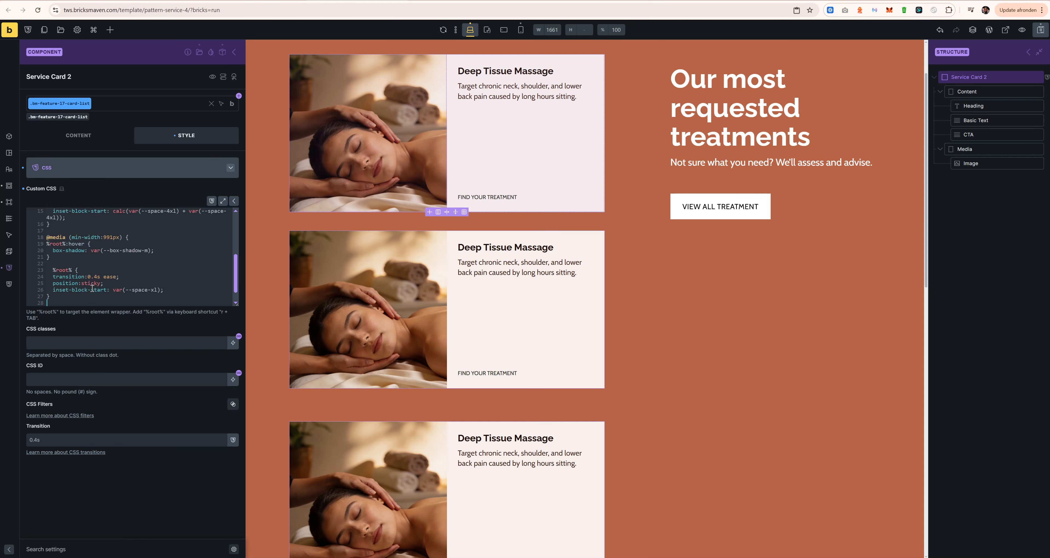
Check the Image element's class name and change the copied rule's selector to %root%__image.
{"action": "left_click", "coordinate": [71, 267]}
{"action": "left_click", "coordinate": [991, 159]}
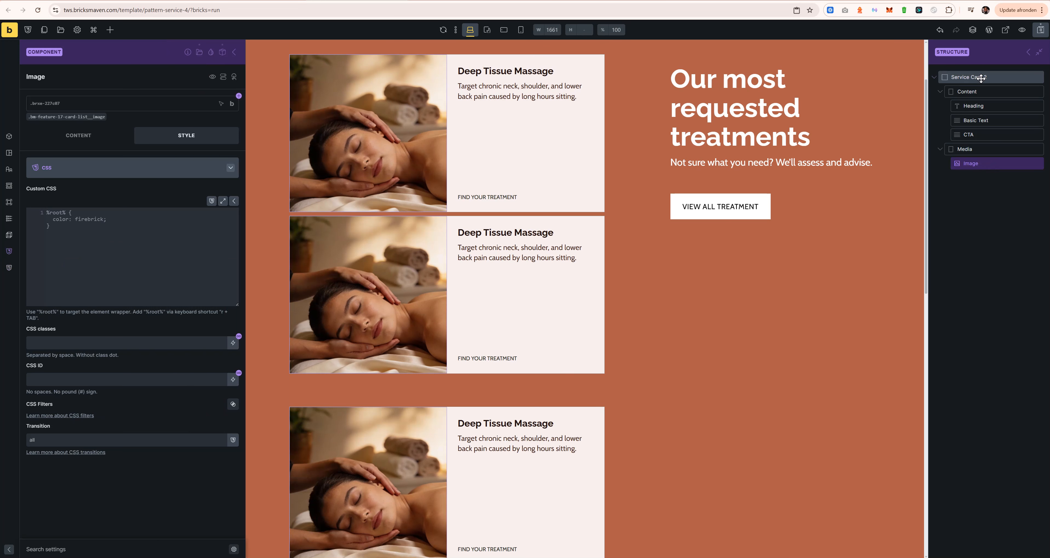
{"action": "left_click", "coordinate": [981, 78]}
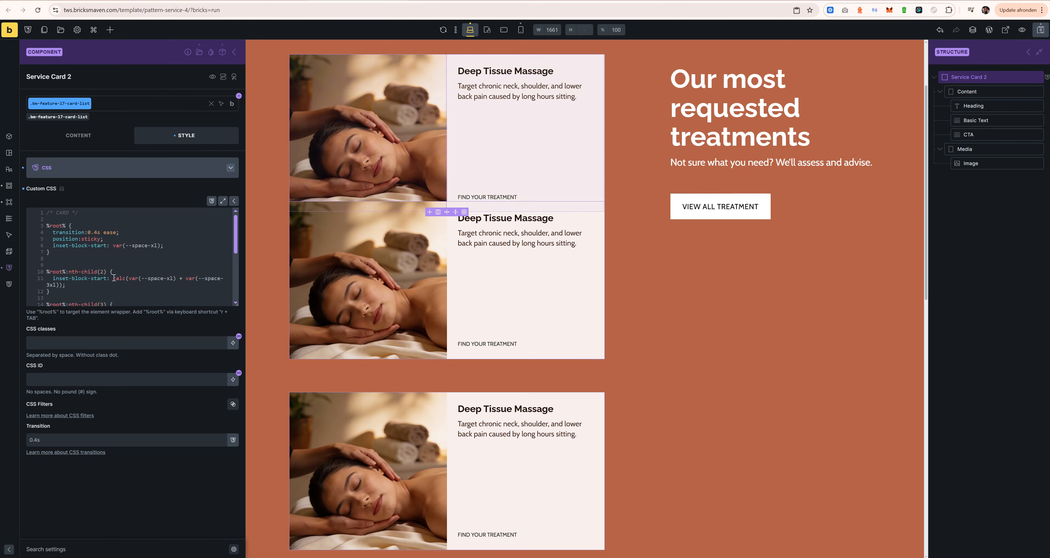
{"action": "left_click", "coordinate": [86, 165]}
{"action": "left_click", "coordinate": [86, 303]}
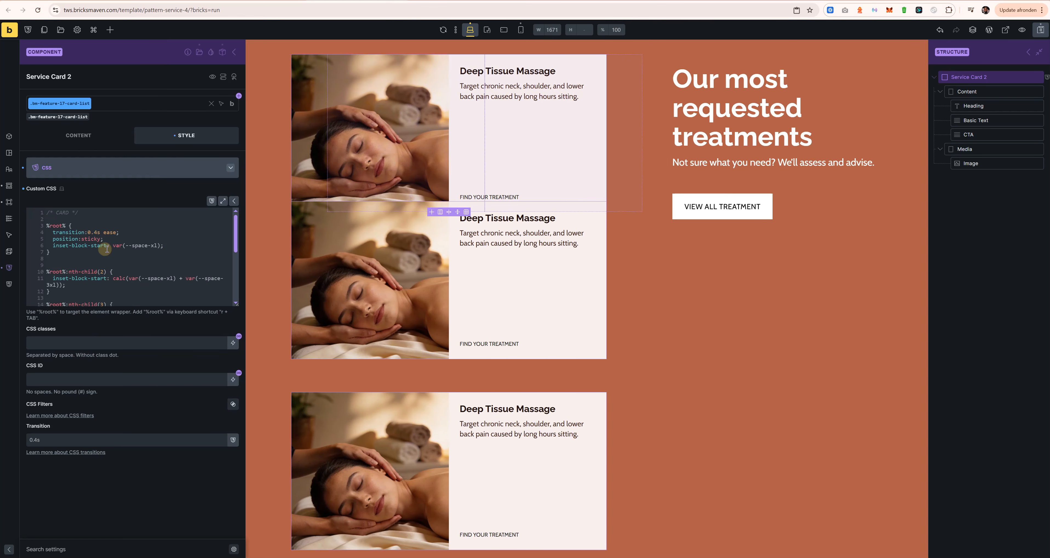
{"action": "left_click", "coordinate": [79, 255]}
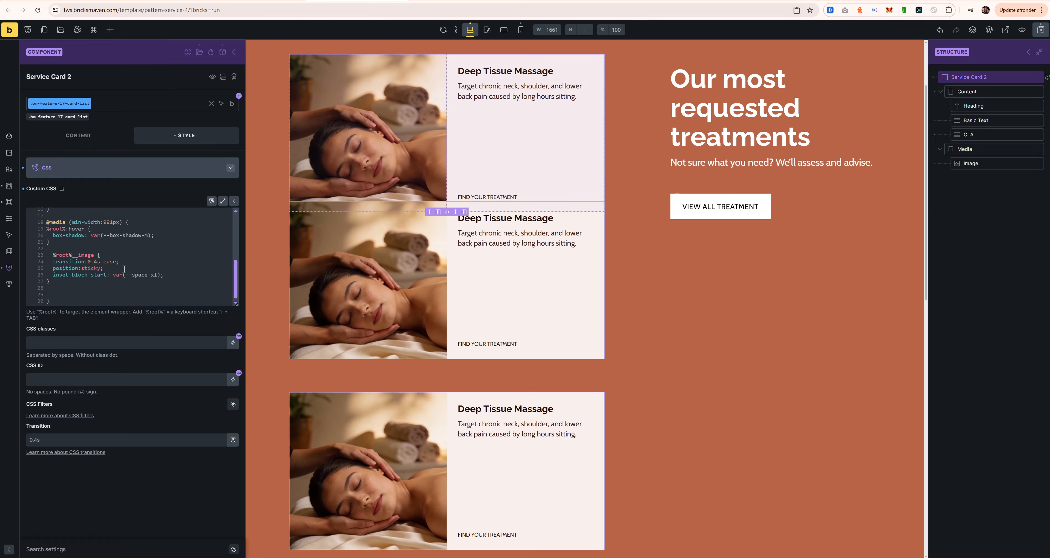
Remove the position and inset-block-start declarations from the %root%__image rule, keeping only the transition.
{"action": "left_click_drag", "start_coordinate": [163, 275], "coordinate": [47, 265]}
{"action": "key", "text": "BackSpace"}
{"action": "key", "text": "BackSpace"}
Duplicate the image rule with the selector %root%:hover %root%__image and replace its transition with scale:1.1;.
{"action": "left_click", "coordinate": [54, 268]}
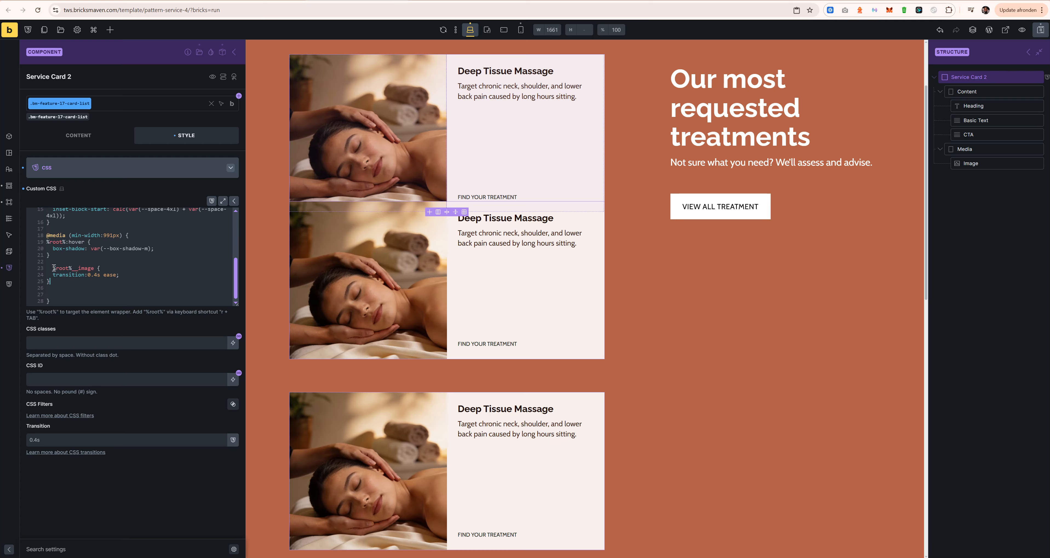
{"action": "type", "text": ":hover"}
{"action": "key", "text": "BackSpace"}
{"action": "key", "text": "ctrl+v"}
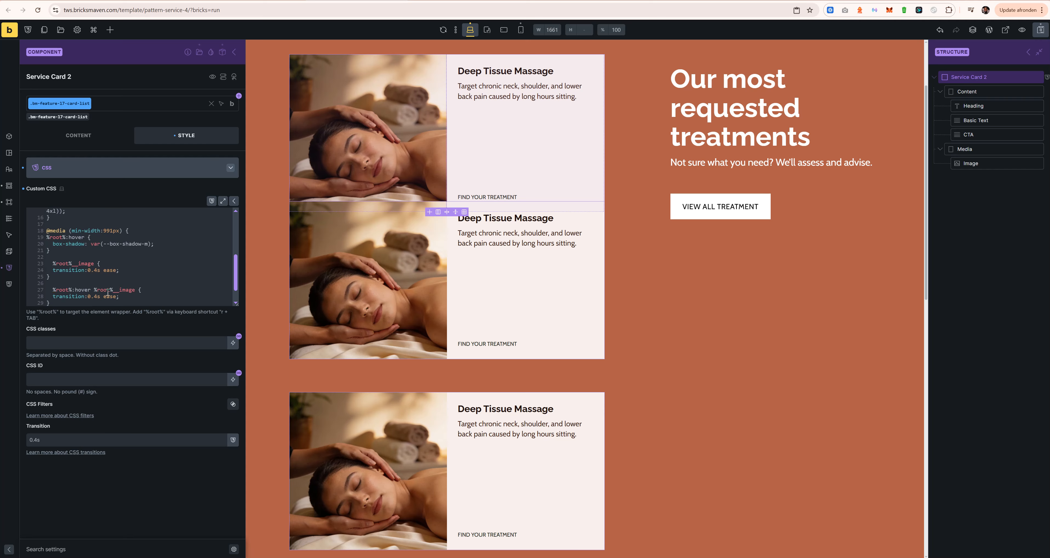
{"action": "left_click_drag", "start_coordinate": [123, 296], "coordinate": [53, 296]}
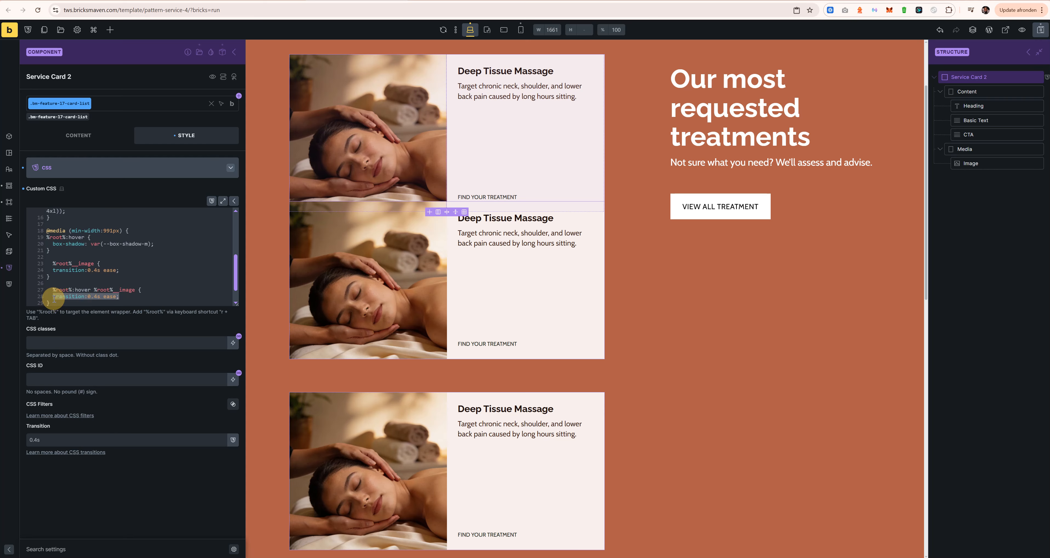
{"action": "type", "text": "scale:1"}
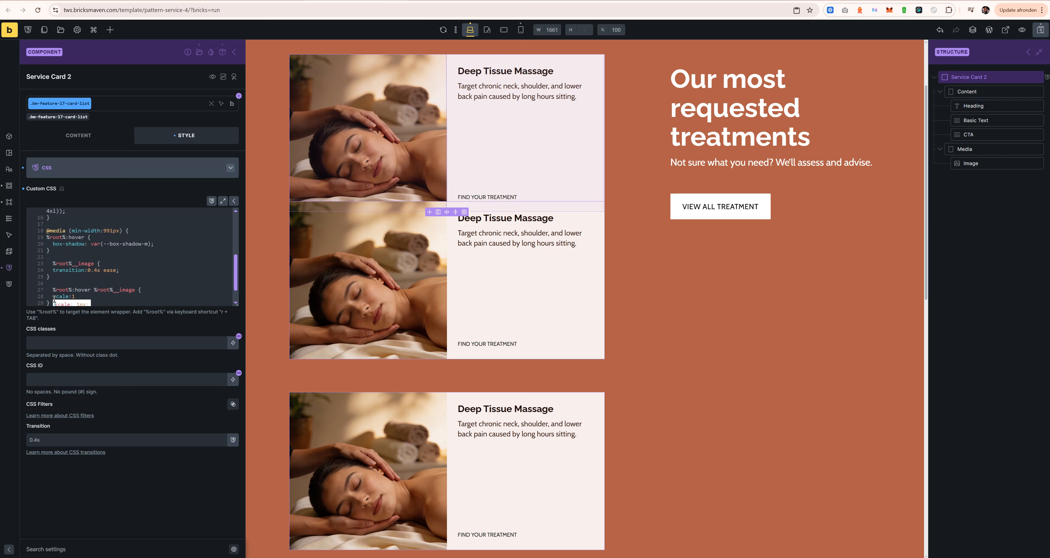
{"action": "type", "text": ".1;"}
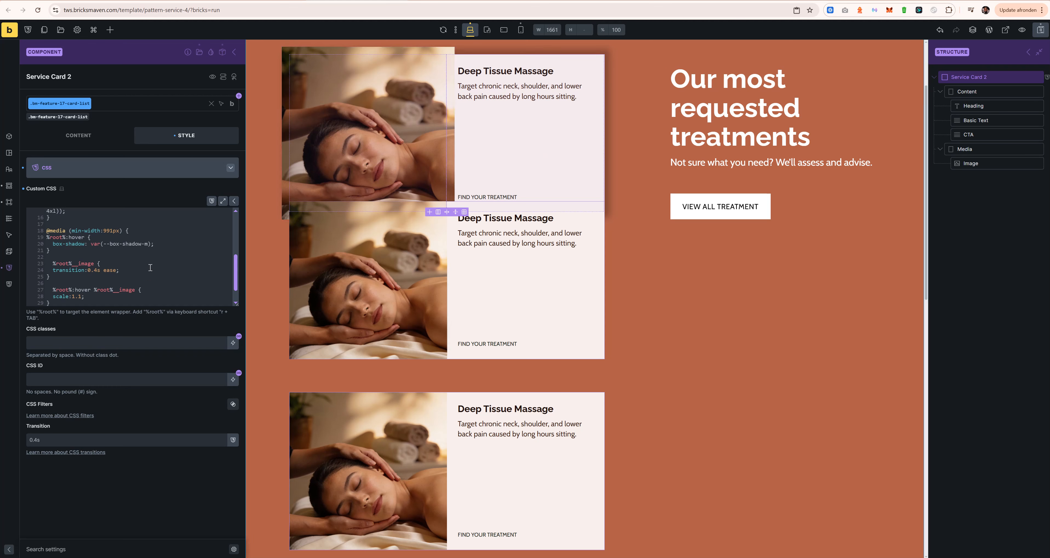
Add overflow:clip; to the base %root% rule of Service Card 2 below inset-block-start.
{"action": "scroll", "coordinate": [135, 271], "scroll_direction": "up", "scroll_amount": 3}
{"action": "left_click", "coordinate": [170, 246]}
{"action": "key", "text": "Return"}
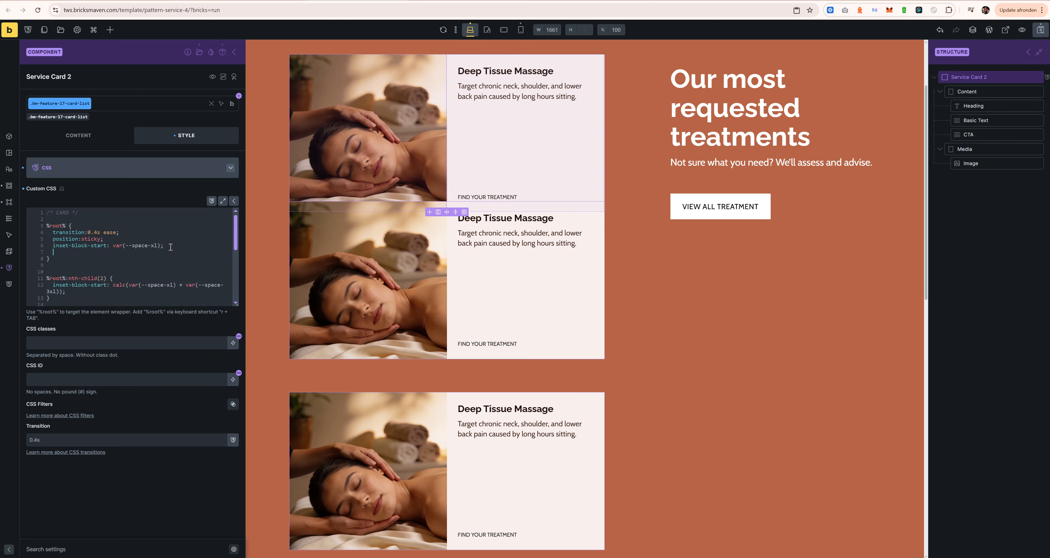
{"action": "type", "text": "overflow:cli"}
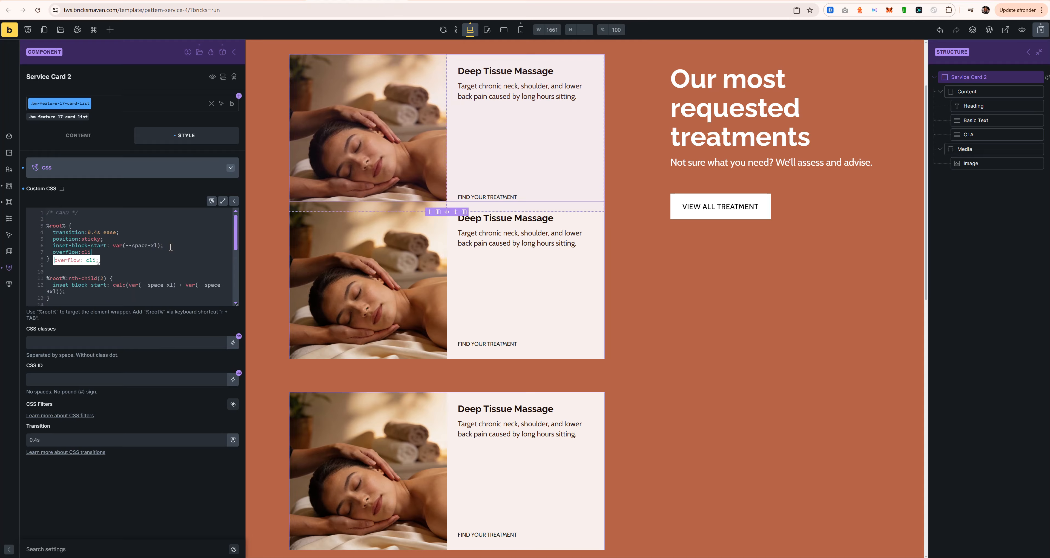
{"action": "type", "text": "p;"}
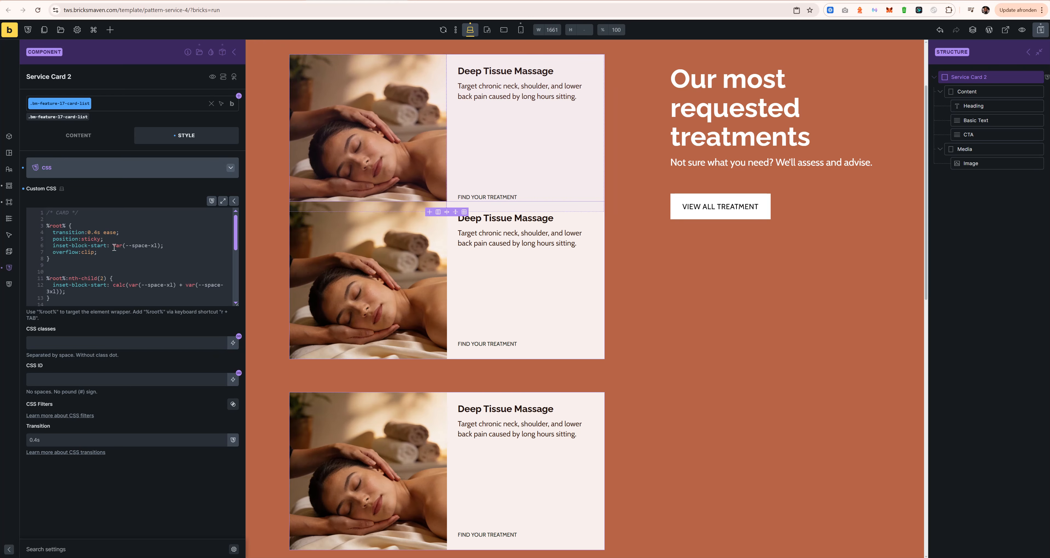
{"action": "left_click_drag", "start_coordinate": [105, 252], "coordinate": [129, 252]}
{"action": "left_click_drag", "start_coordinate": [98, 252], "coordinate": [54, 251]}
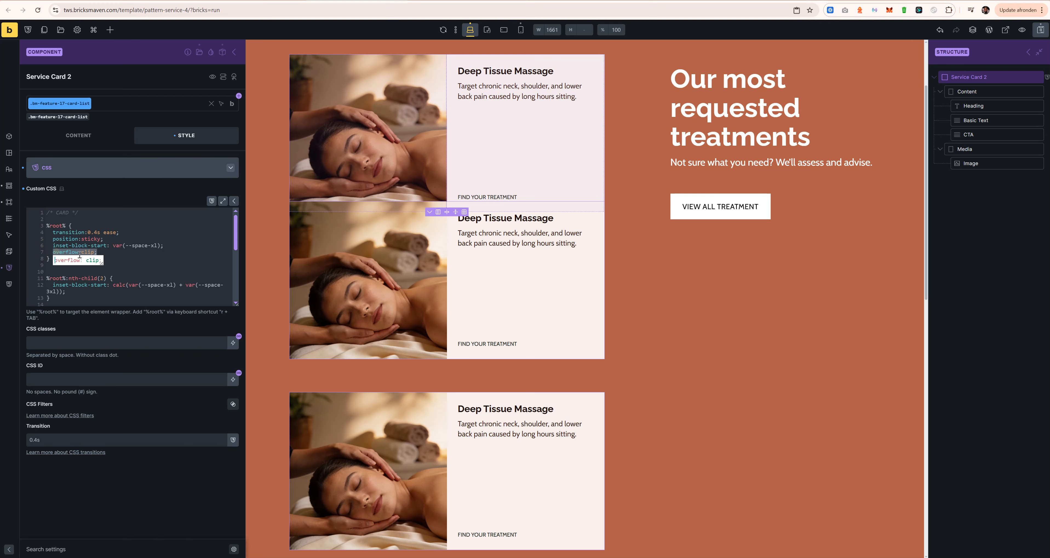
{"action": "scroll", "coordinate": [112, 256], "scroll_direction": "down", "scroll_amount": 3}
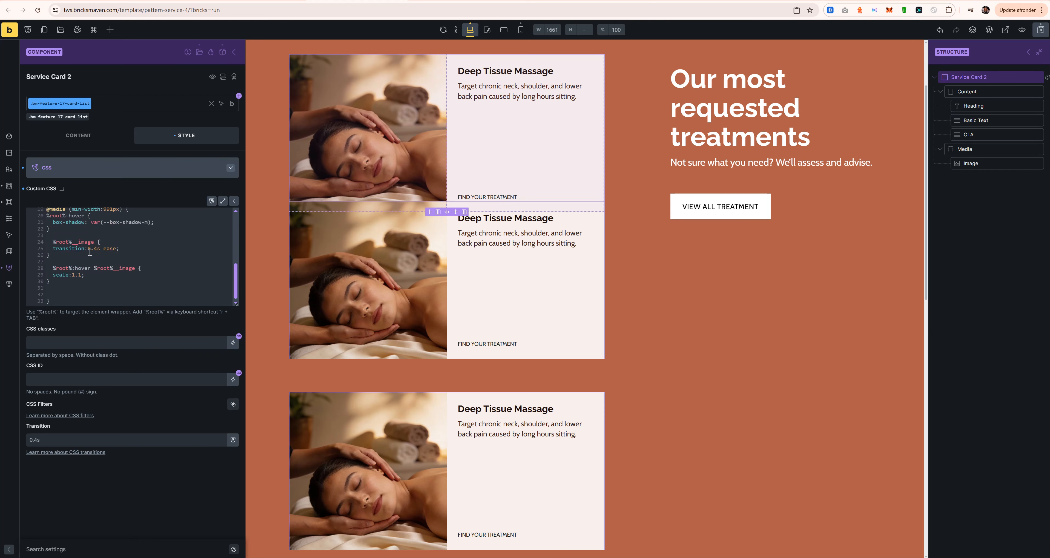
{"action": "scroll", "coordinate": [90, 253], "scroll_direction": "up", "scroll_amount": 3}
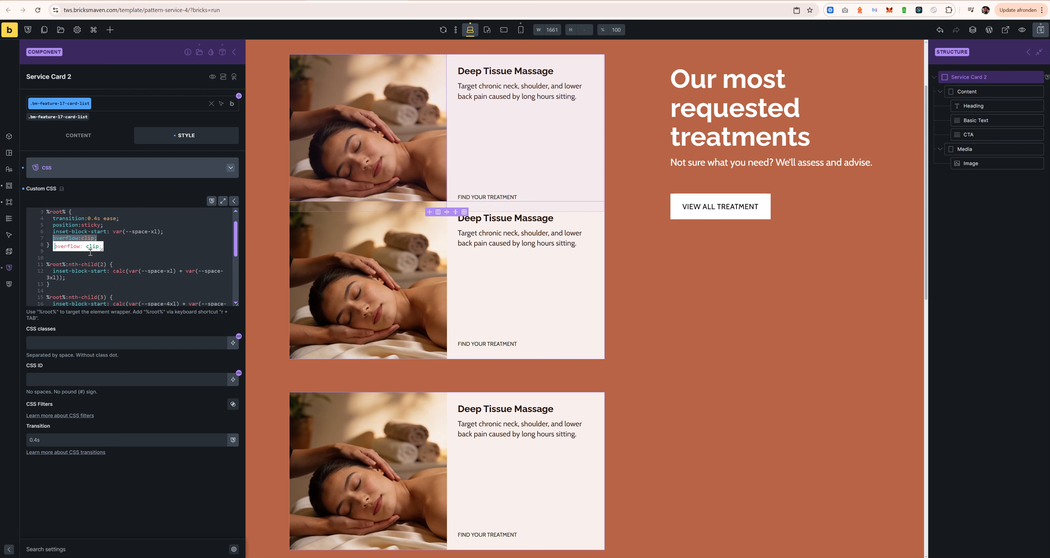
Set the Media element's overflow to clip in its layout settings, on the .bm-feature-17-card-list__media class.
{"action": "left_click", "coordinate": [997, 149]}
{"action": "left_click", "coordinate": [82, 117]}
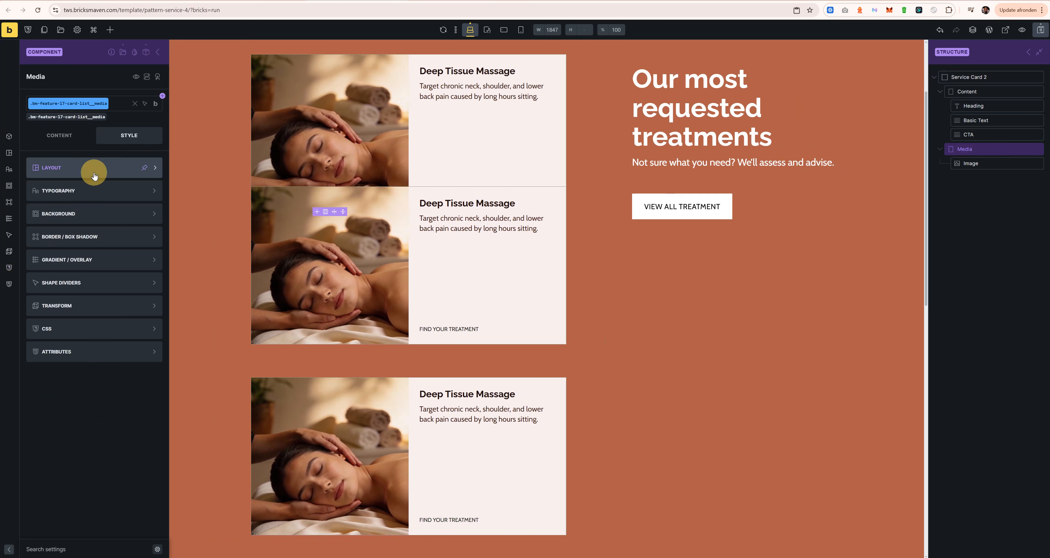
{"action": "left_click", "coordinate": [89, 169]}
{"action": "scroll", "coordinate": [105, 371], "scroll_direction": "down", "scroll_amount": 4}
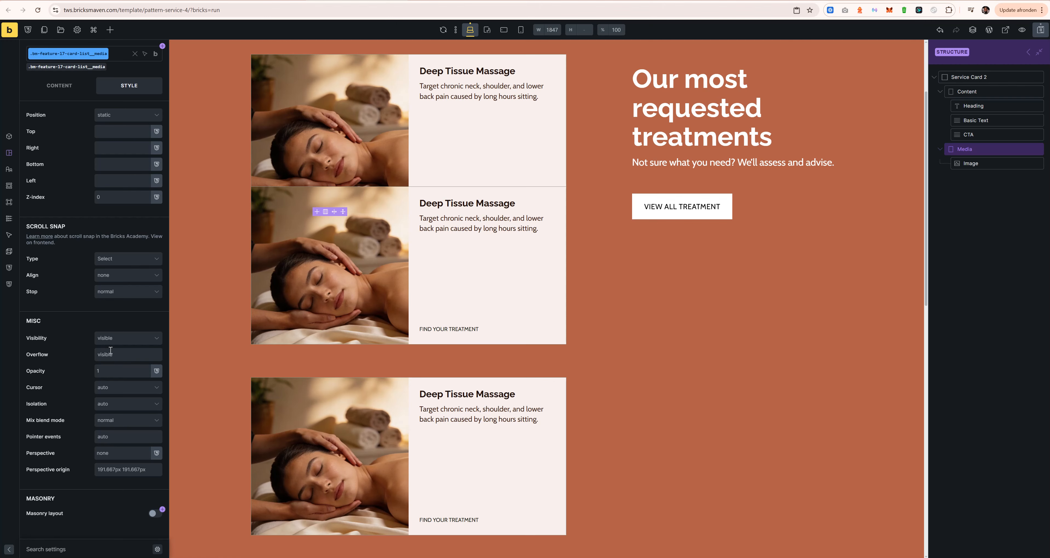
{"action": "left_click", "coordinate": [111, 353]}
{"action": "type", "text": "clip"}
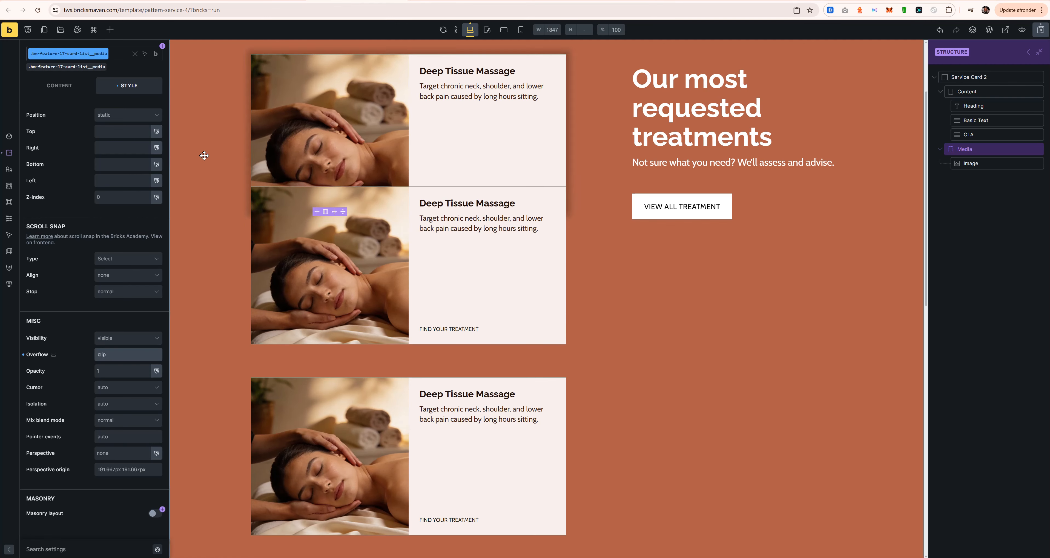
{"action": "scroll", "coordinate": [146, 232], "scroll_direction": "up", "scroll_amount": 10}
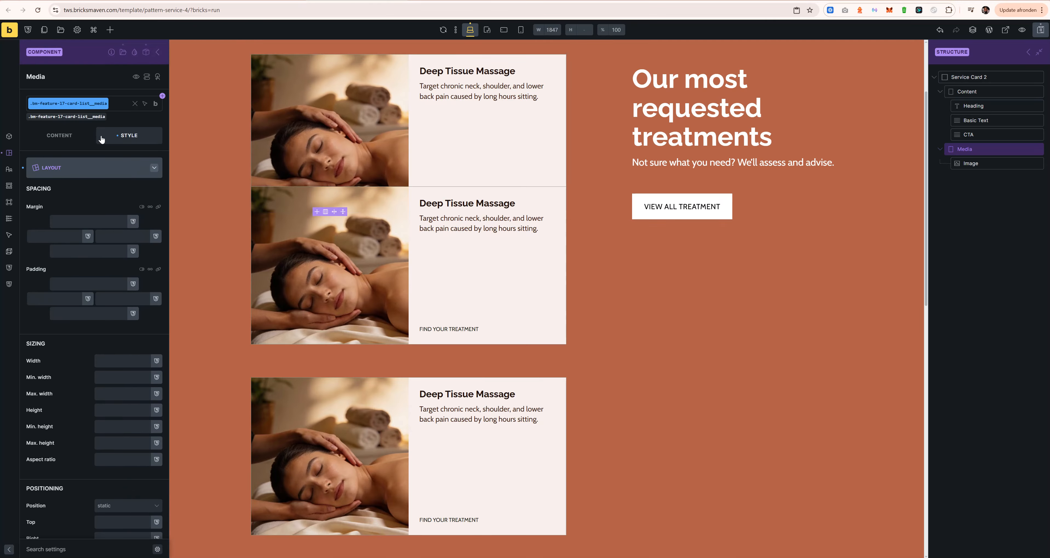
{"action": "left_click", "coordinate": [55, 167]}
Reopen Service Card 2's custom CSS and check the cards' hover effect and sticky stacking on desktop.
{"action": "left_click", "coordinate": [989, 77]}
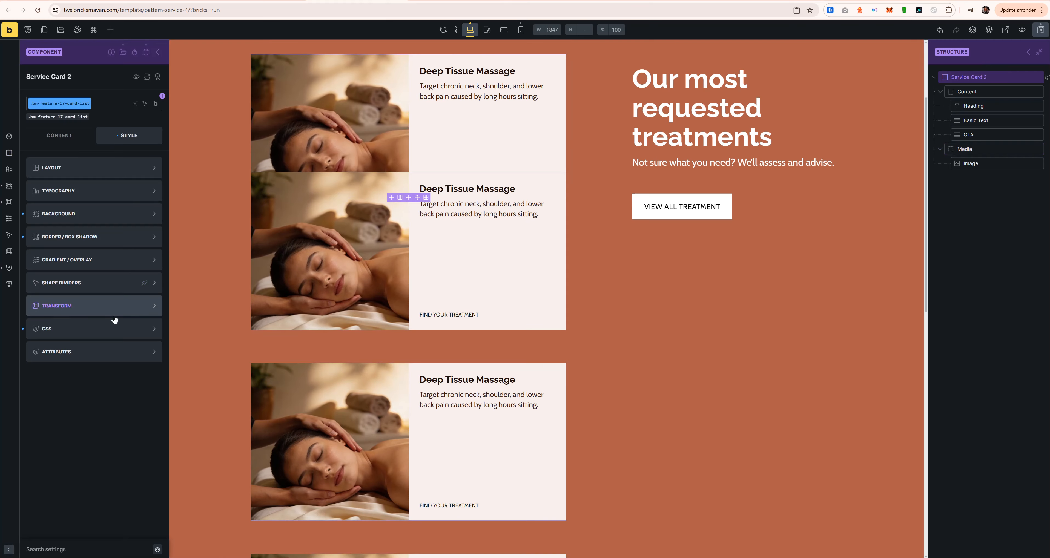
{"action": "left_click", "coordinate": [100, 330]}
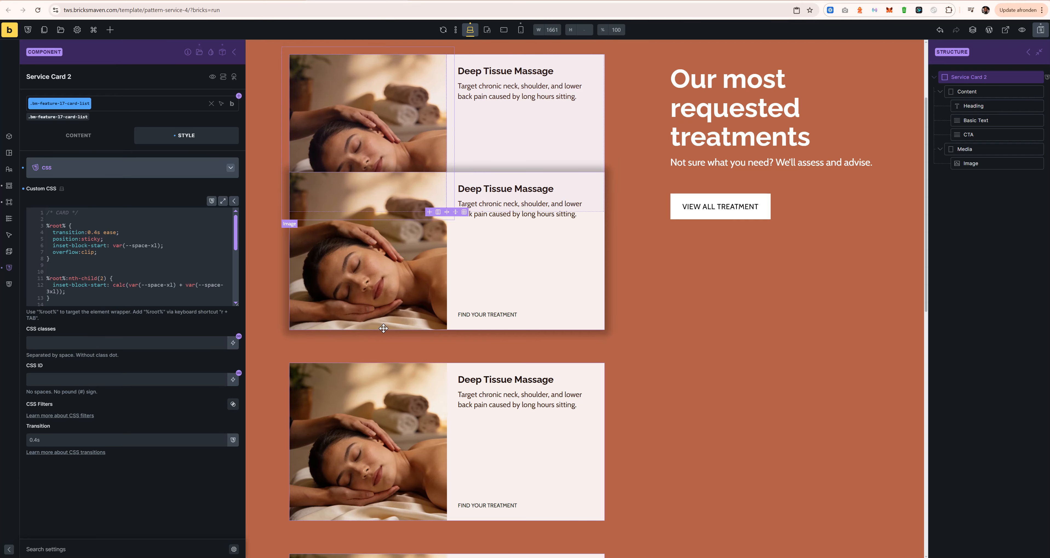
{"action": "scroll", "coordinate": [383, 329], "scroll_direction": "down", "scroll_amount": 10}
{"action": "scroll", "coordinate": [477, 286], "scroll_direction": "up", "scroll_amount": 9}
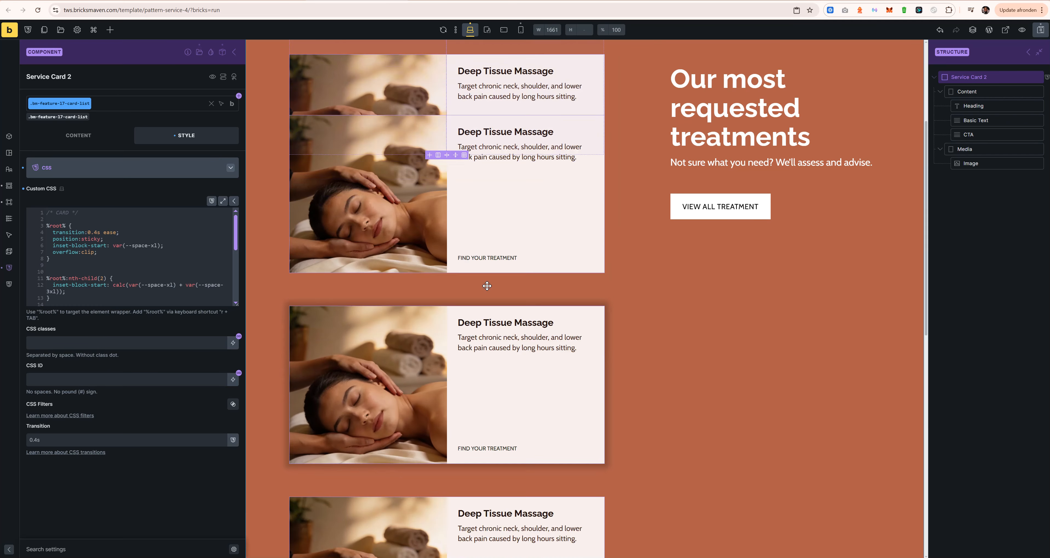
{"action": "scroll", "coordinate": [488, 286], "scroll_direction": "up", "scroll_amount": 3}
{"action": "scroll", "coordinate": [95, 292], "scroll_direction": "down", "scroll_amount": 4}
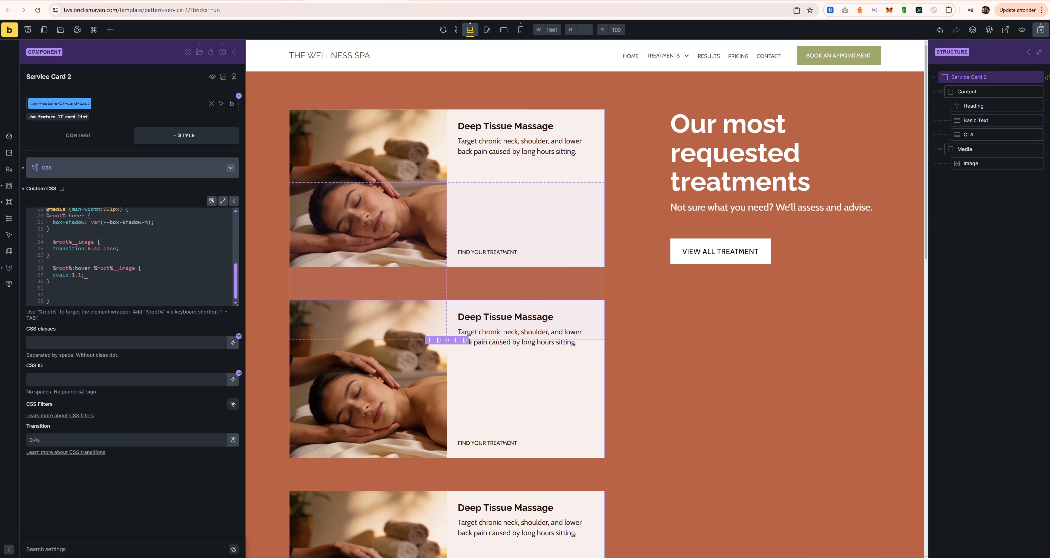
{"action": "scroll", "coordinate": [81, 279], "scroll_direction": "up", "scroll_amount": 1}
Check the card stacking at the 990 px, 766 px and mobile portrait breakpoints, and return to desktop.
{"action": "left_click", "coordinate": [487, 30]}
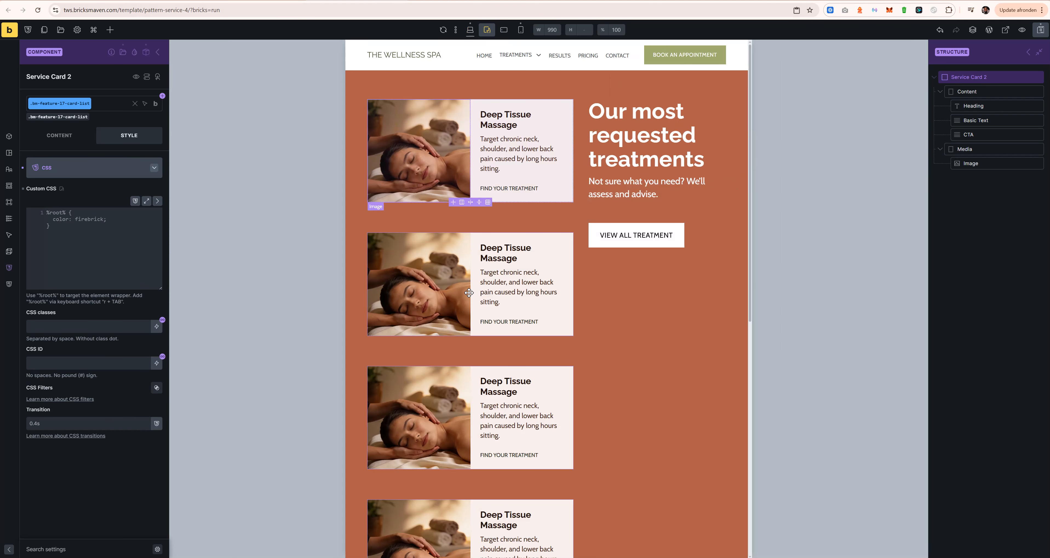
{"action": "scroll", "coordinate": [449, 265], "scroll_direction": "down", "scroll_amount": 1}
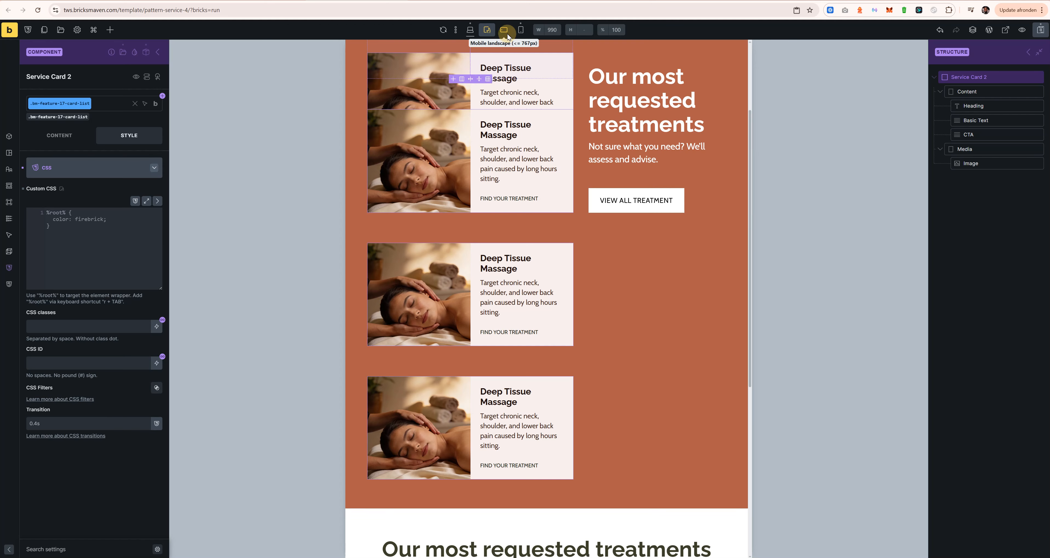
{"action": "left_click", "coordinate": [504, 30]}
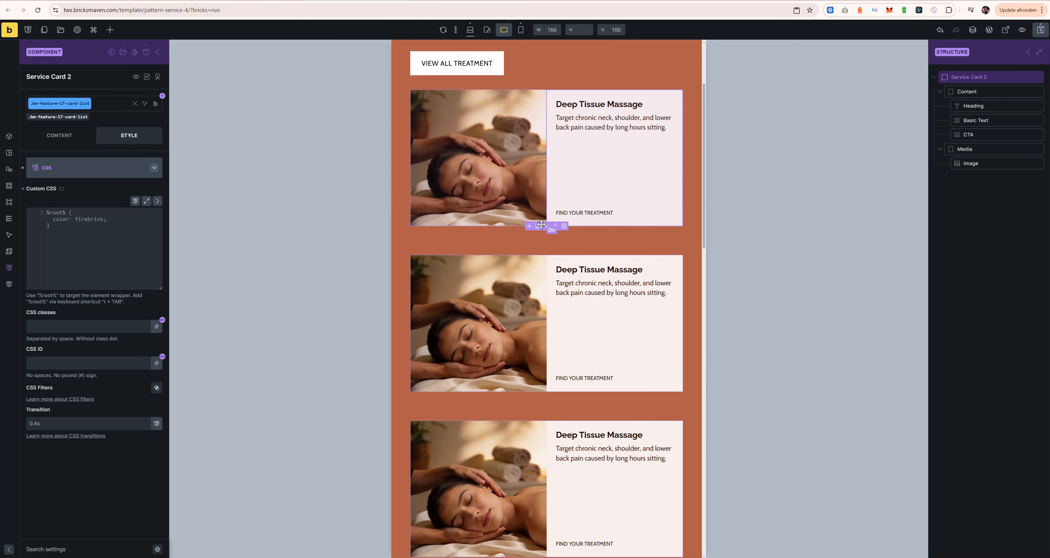
{"action": "scroll", "coordinate": [571, 343], "scroll_direction": "down", "scroll_amount": 1}
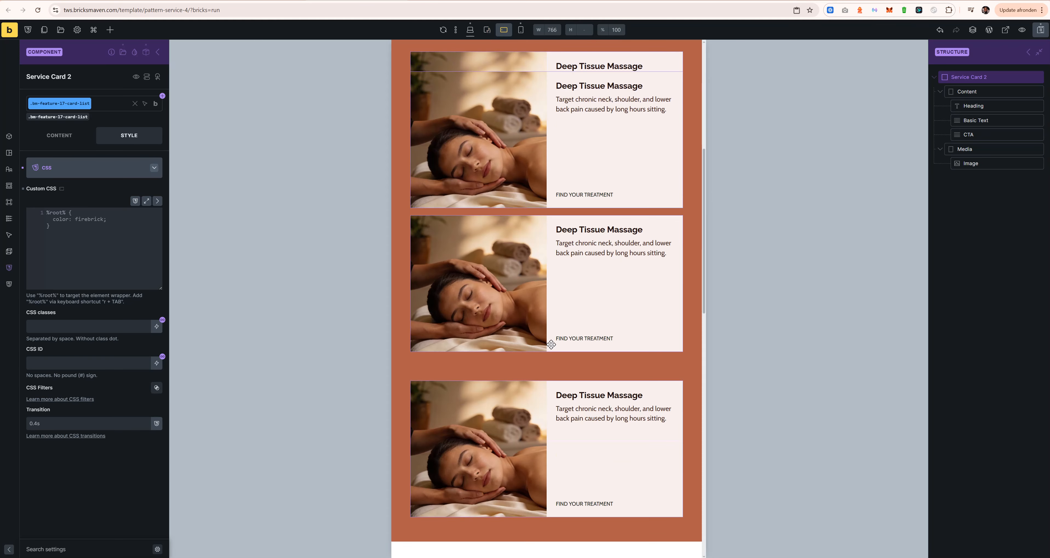
{"action": "scroll", "coordinate": [559, 314], "scroll_direction": "down", "scroll_amount": 5}
{"action": "scroll", "coordinate": [559, 309], "scroll_direction": "up", "scroll_amount": 6}
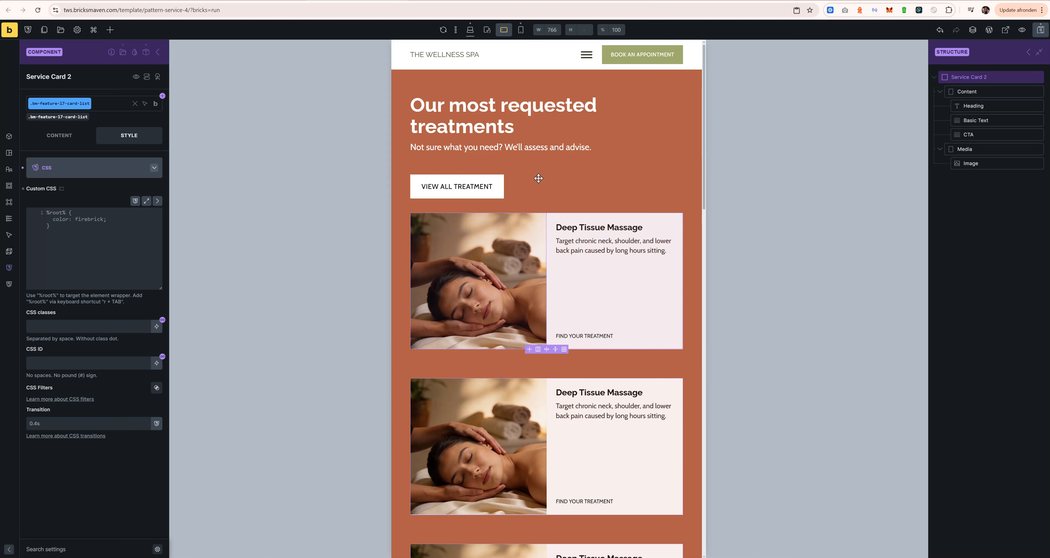
{"action": "left_click", "coordinate": [520, 29]}
{"action": "left_click", "coordinate": [470, 29]}
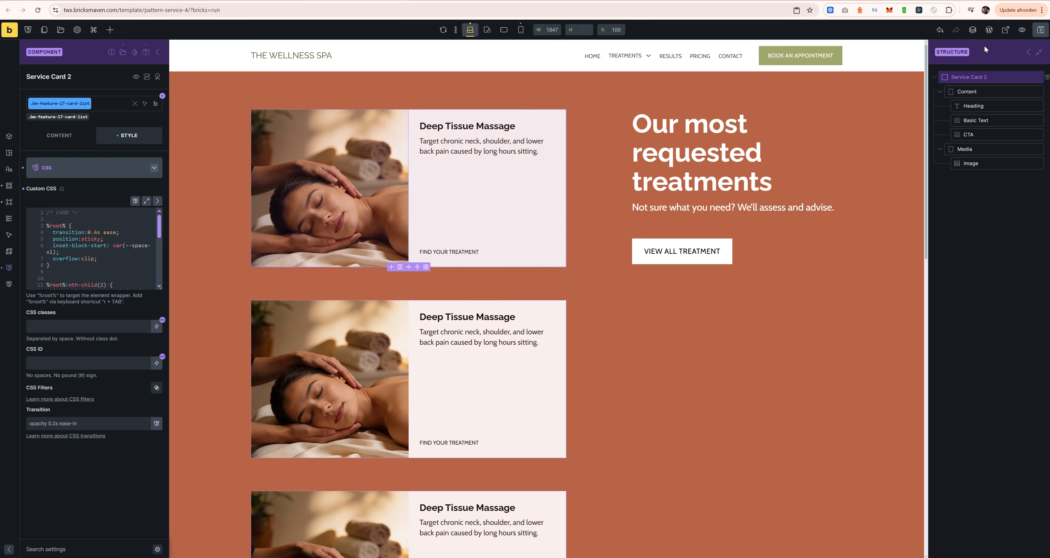
Exit the Service Card 2 component and check the filled-in cards' hover effect and sticky stacking on desktop.
{"action": "left_click", "coordinate": [157, 54]}
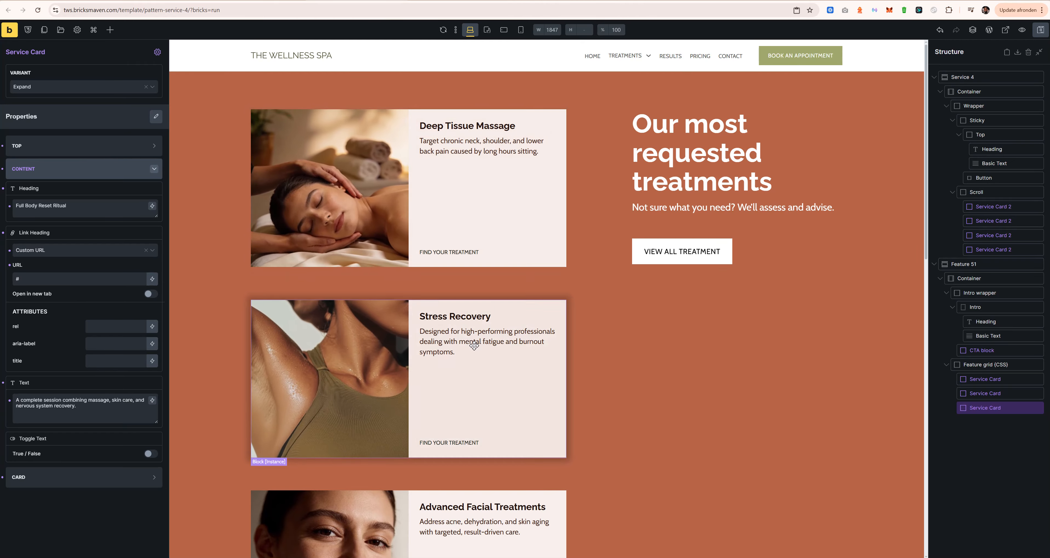
{"action": "scroll", "coordinate": [469, 477], "scroll_direction": "down", "scroll_amount": 2}
{"action": "scroll", "coordinate": [469, 477], "scroll_direction": "down", "scroll_amount": 2}
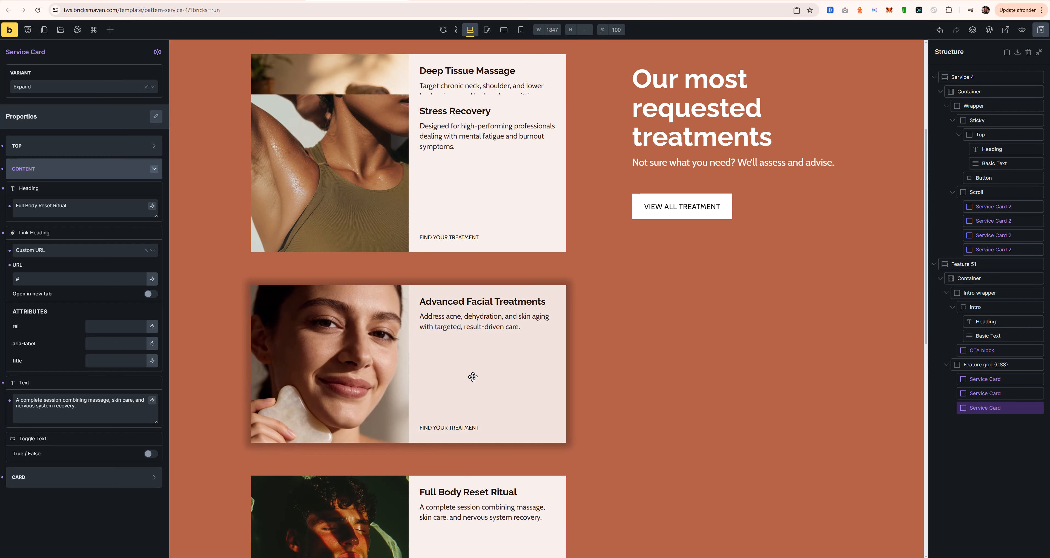
{"action": "scroll", "coordinate": [472, 376], "scroll_direction": "up", "scroll_amount": 5}
Check the filled-in treatment cards at the 990 px, 766 px and 477 px breakpoints, and return to desktop.
{"action": "left_click", "coordinate": [487, 30]}
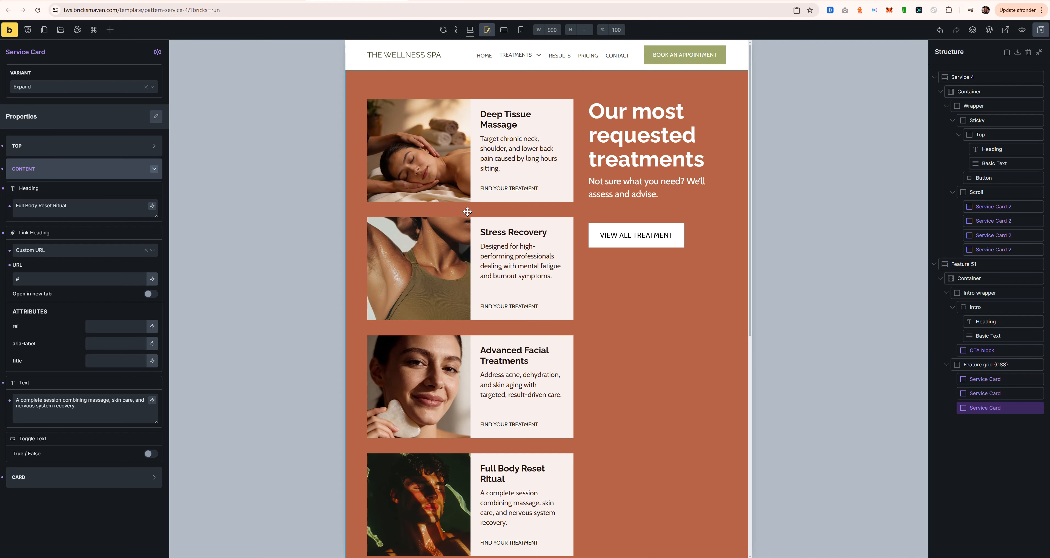
{"action": "left_click", "coordinate": [504, 30]}
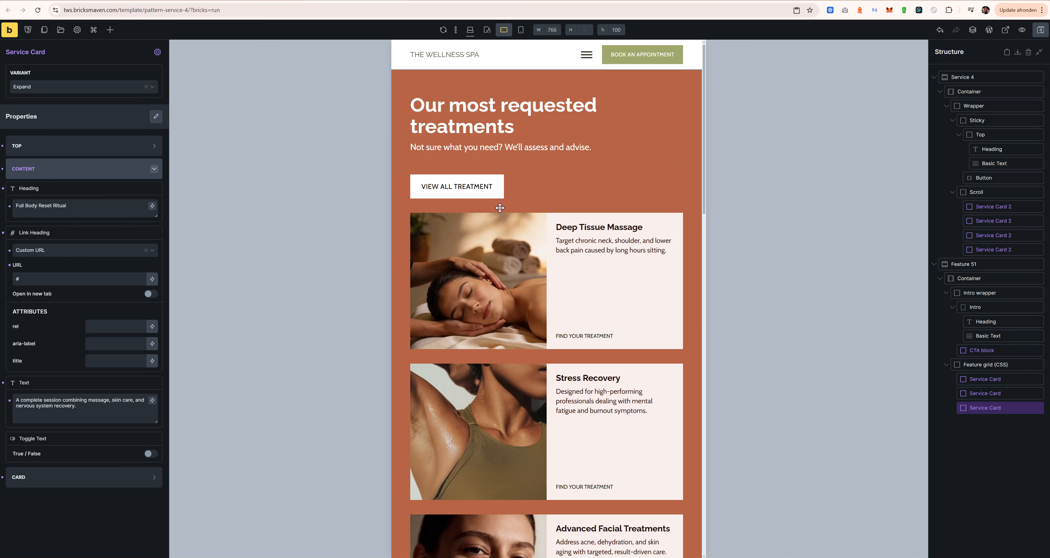
{"action": "left_click", "coordinate": [520, 30]}
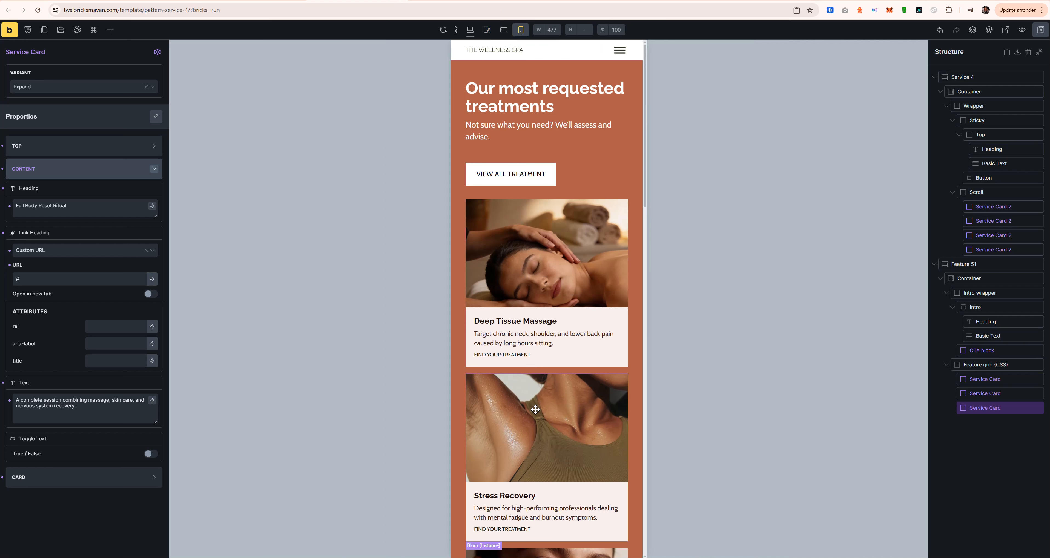
{"action": "scroll", "coordinate": [530, 350], "scroll_direction": "down", "scroll_amount": 7}
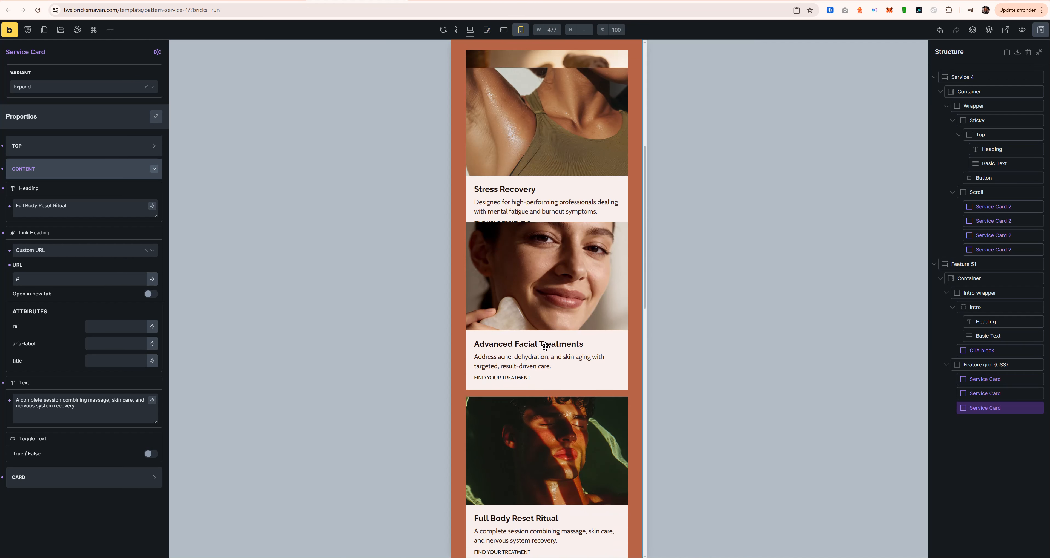
{"action": "scroll", "coordinate": [544, 336], "scroll_direction": "up", "scroll_amount": 7}
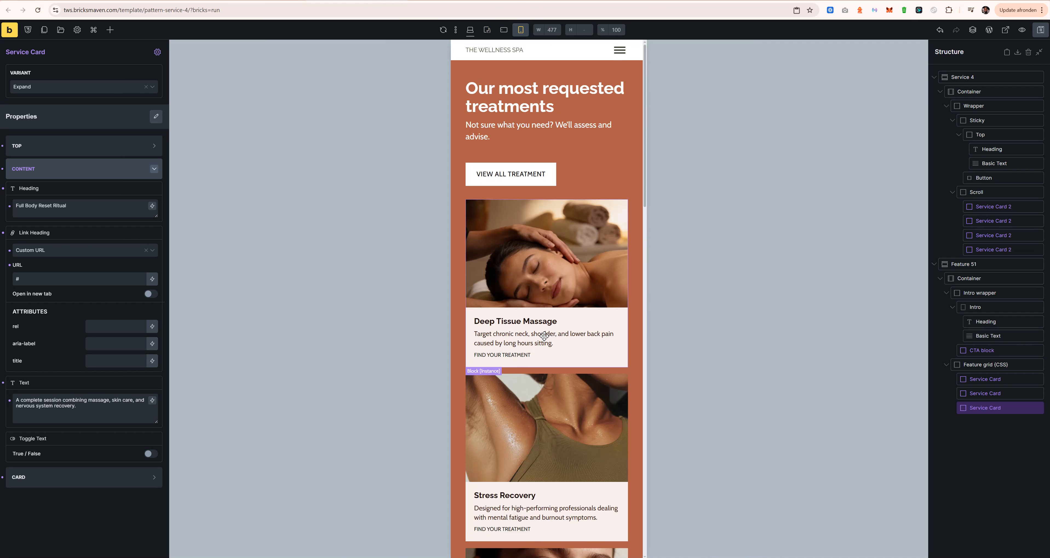
{"action": "left_click", "coordinate": [470, 30]}
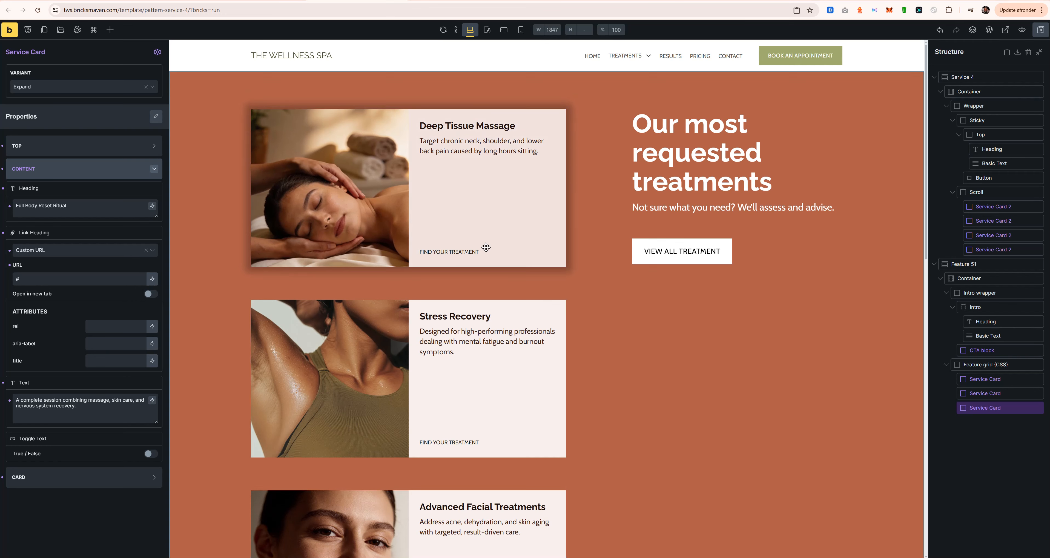
Open the template's front-end preview, test keyboard focus on the treatment cards, and review the page down to the second treatments section.
{"action": "left_click", "coordinate": [1006, 30]}
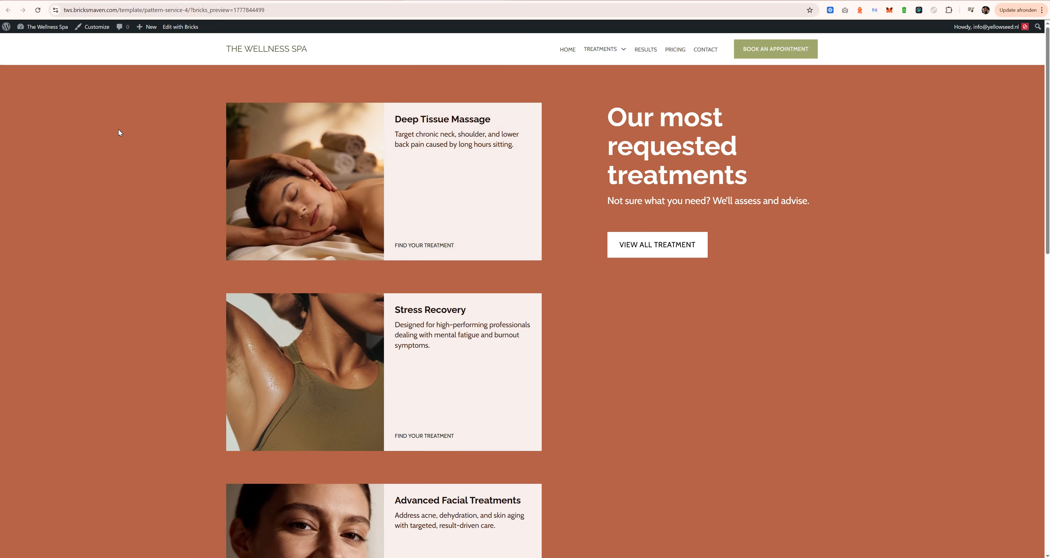
{"action": "key", "text": "Tab"}
{"action": "key", "text": "Tab"}
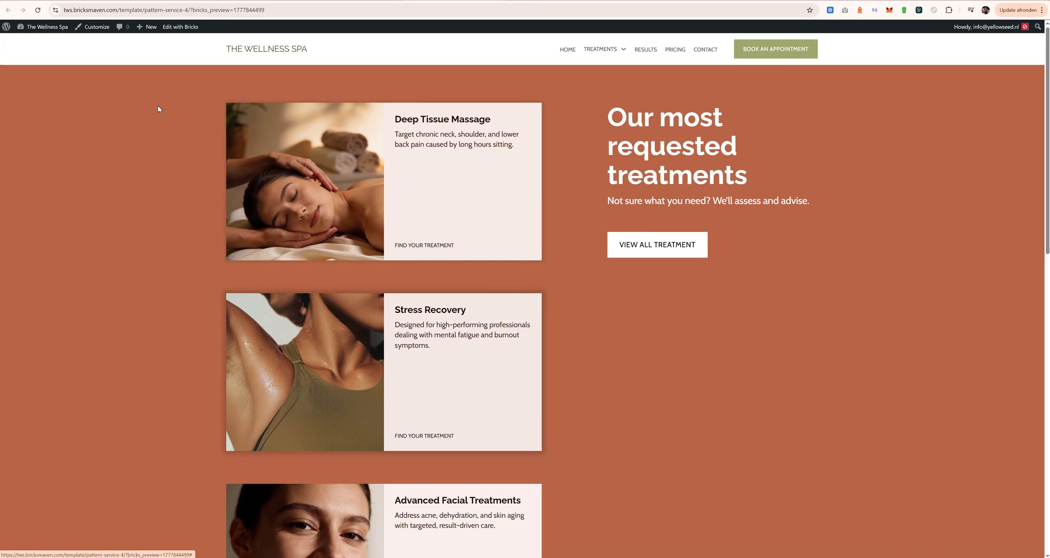
{"action": "key", "text": "shift+Tab"}
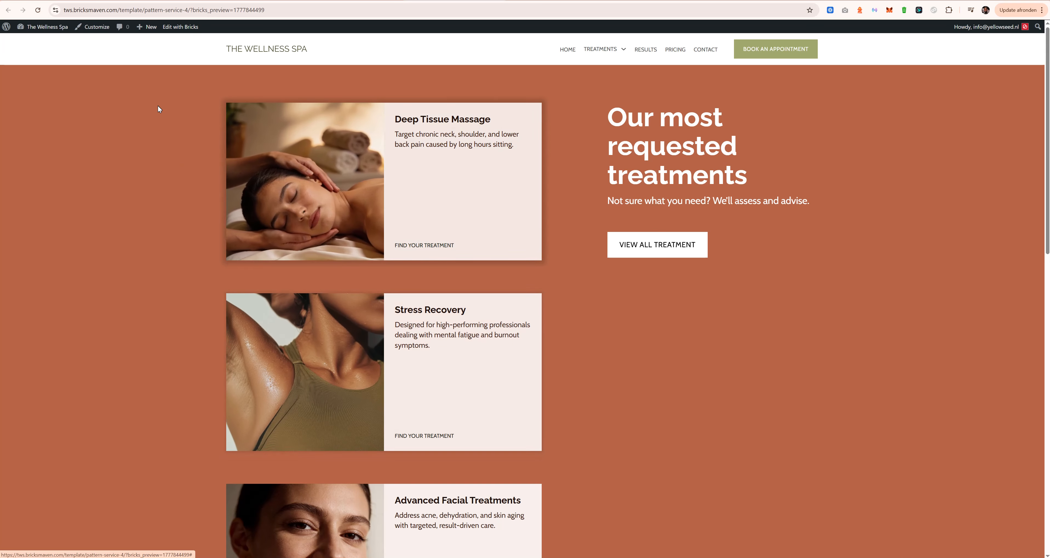
{"action": "key", "text": "Tab"}
{"action": "key", "text": "Tab"}
{"action": "key", "text": "Tab"}
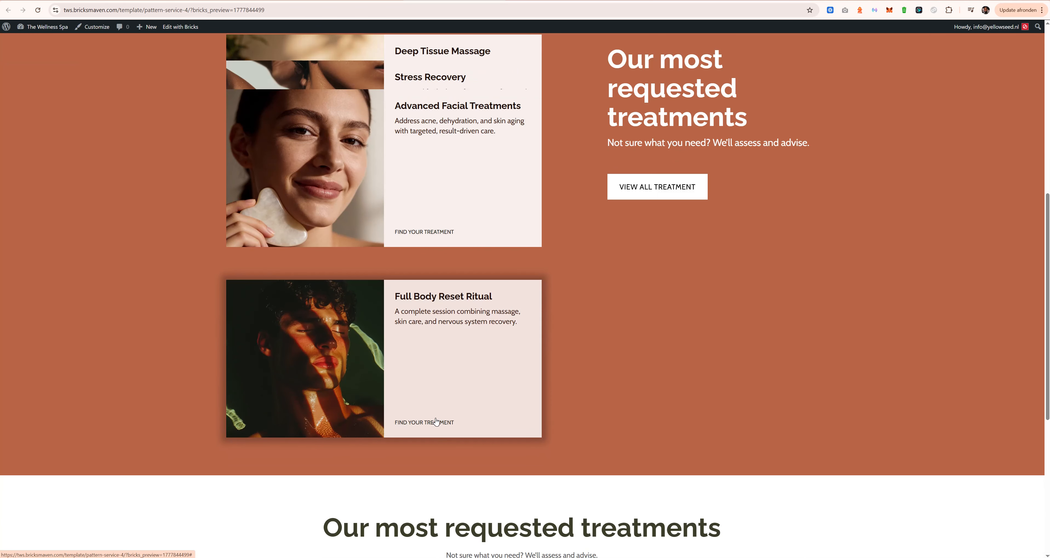
{"action": "scroll", "coordinate": [436, 421], "scroll_direction": "down", "scroll_amount": 5}
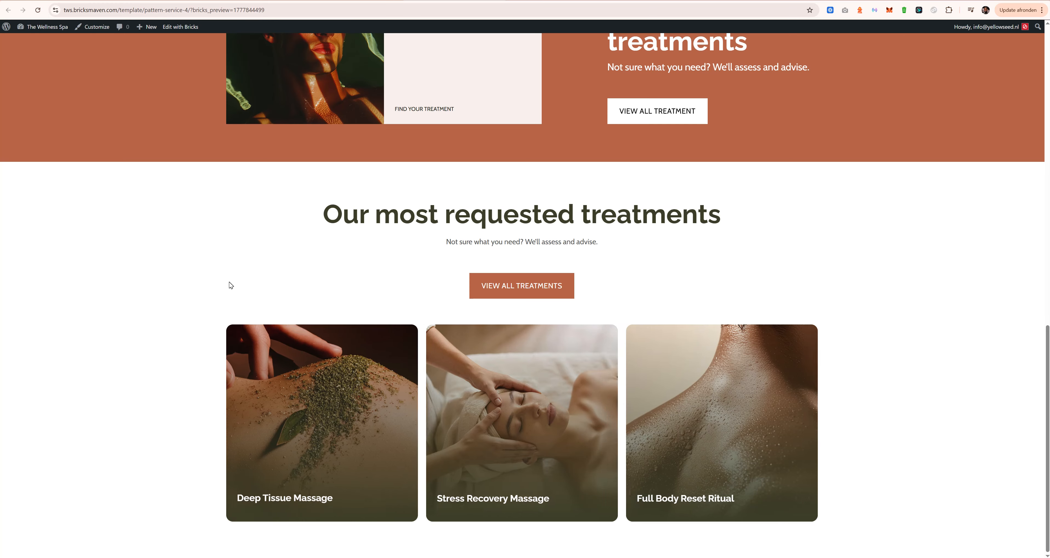
{"action": "scroll", "coordinate": [413, 297], "scroll_direction": "up", "scroll_amount": 15}
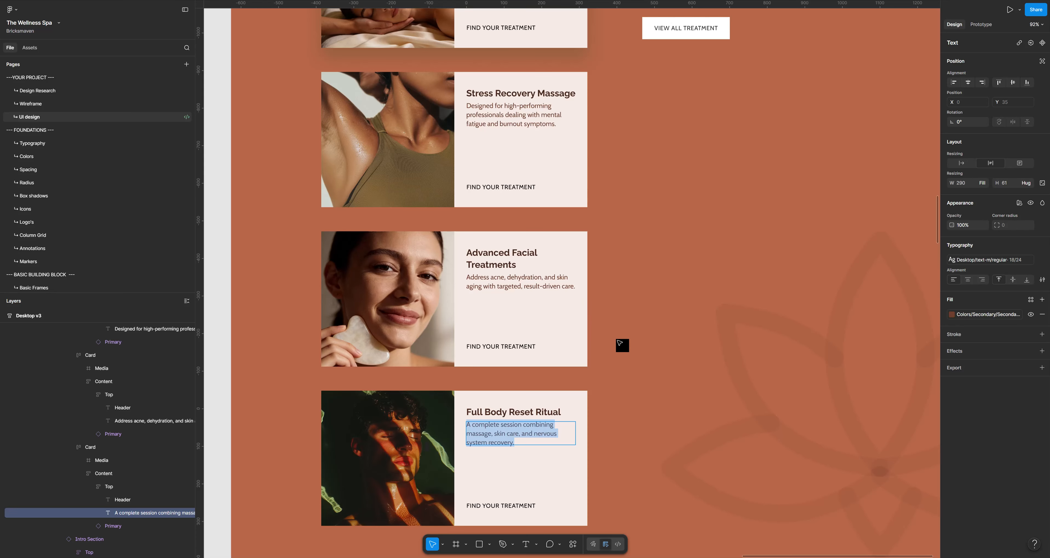
Compare the treatment cards in the Figma design with the front-end preview, including the second treatments section.
{"action": "key", "text": "Escape"}
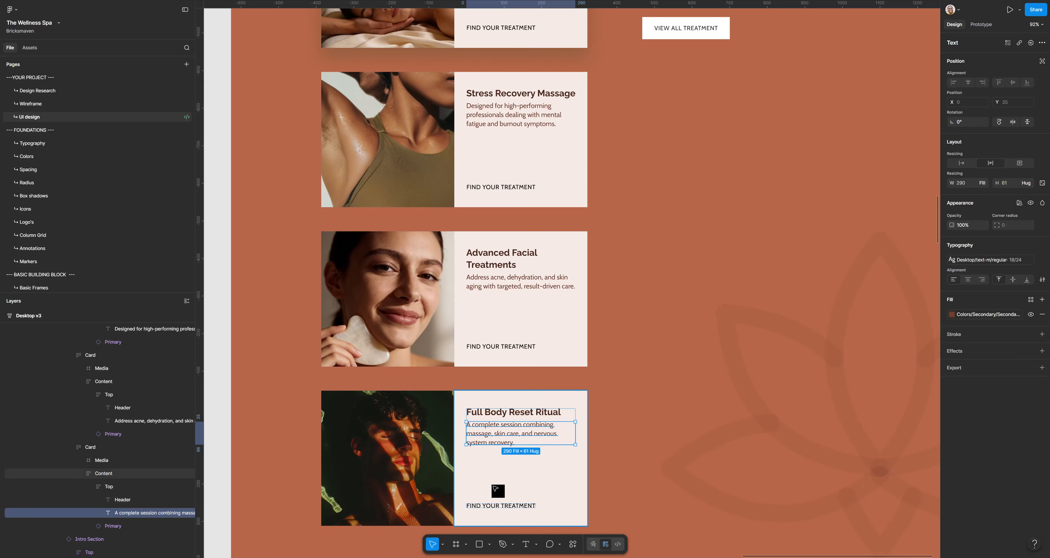
{"action": "left_click", "coordinate": [629, 387]}
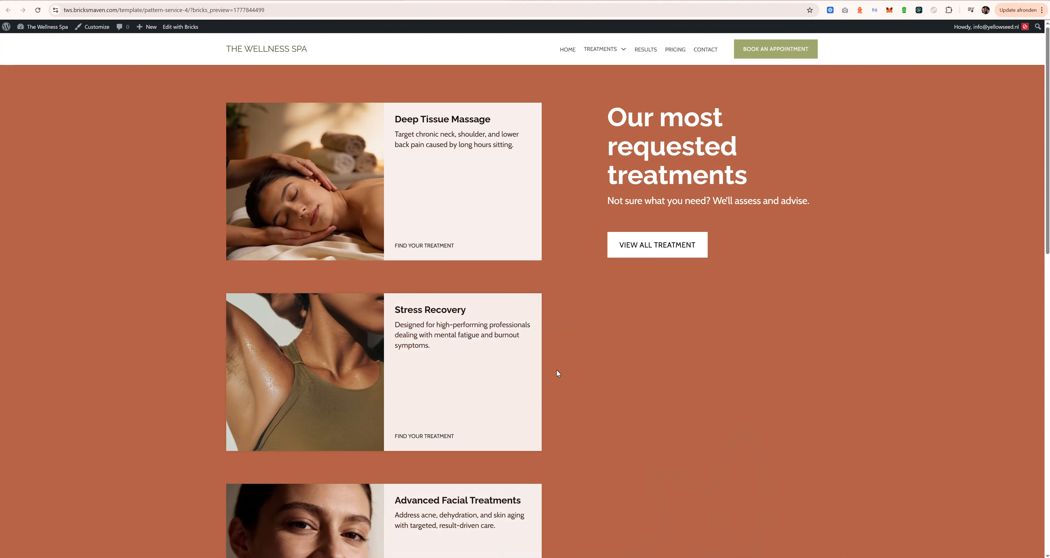
{"action": "scroll", "coordinate": [597, 376], "scroll_direction": "down", "scroll_amount": 5}
{"action": "scroll", "coordinate": [622, 380], "scroll_direction": "down", "scroll_amount": 5}
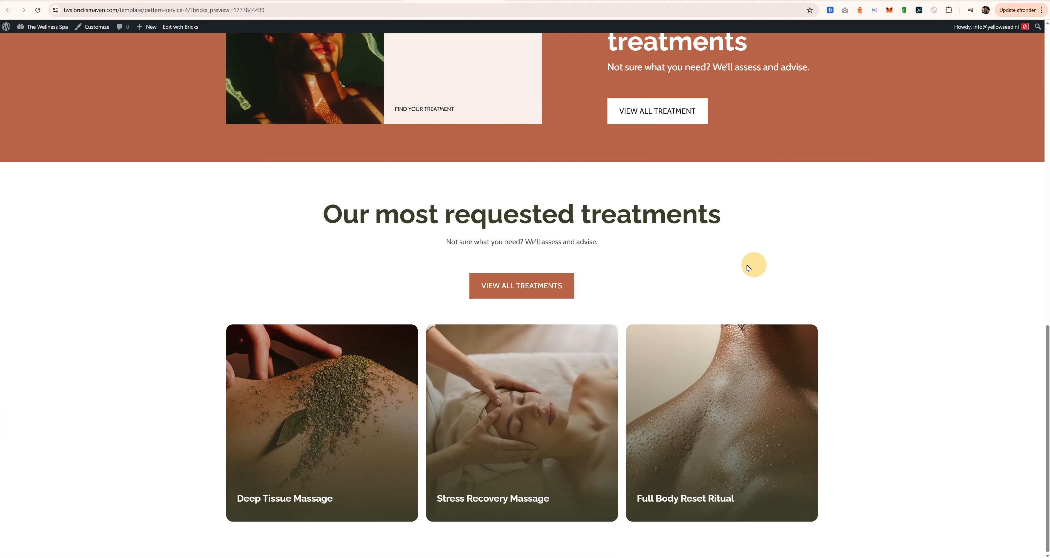
{"action": "scroll", "coordinate": [746, 264], "scroll_direction": "up", "scroll_amount": 15}
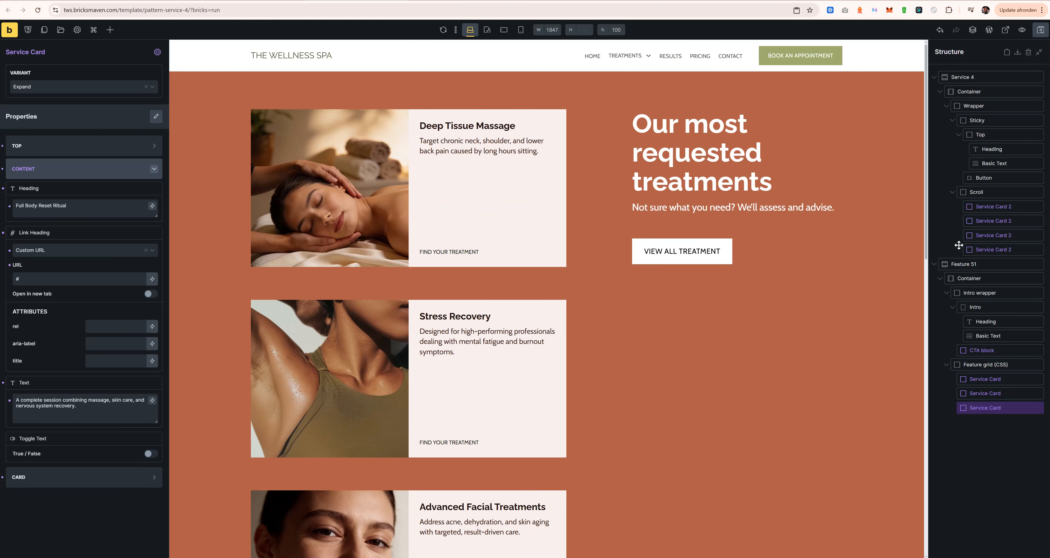
Delete the Feature 51 section from the template and collapse Service 4's Wrapper in the structure.
{"action": "right_click", "coordinate": [964, 264]}
{"action": "left_click", "coordinate": [977, 317]}
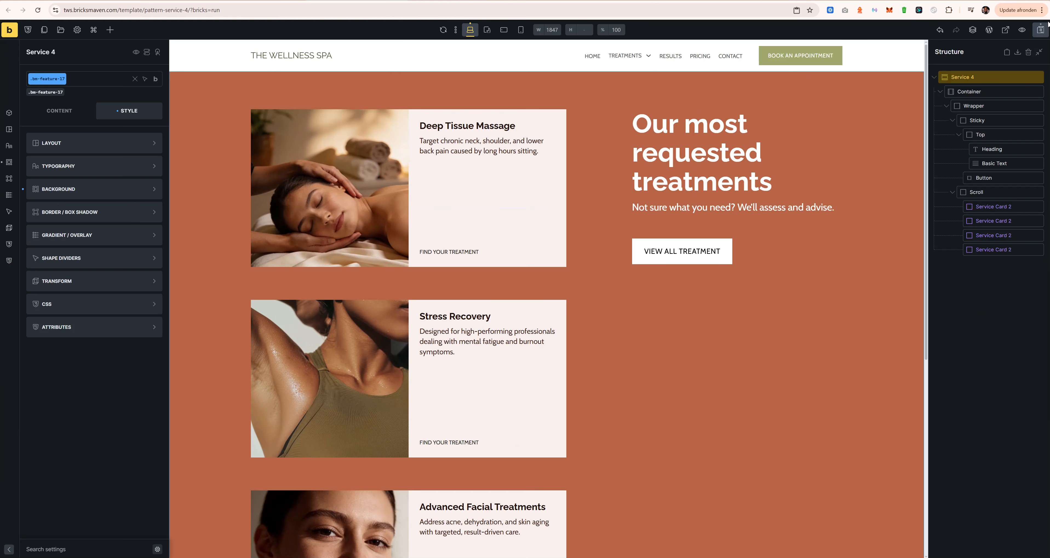
{"action": "left_click", "coordinate": [946, 106]}
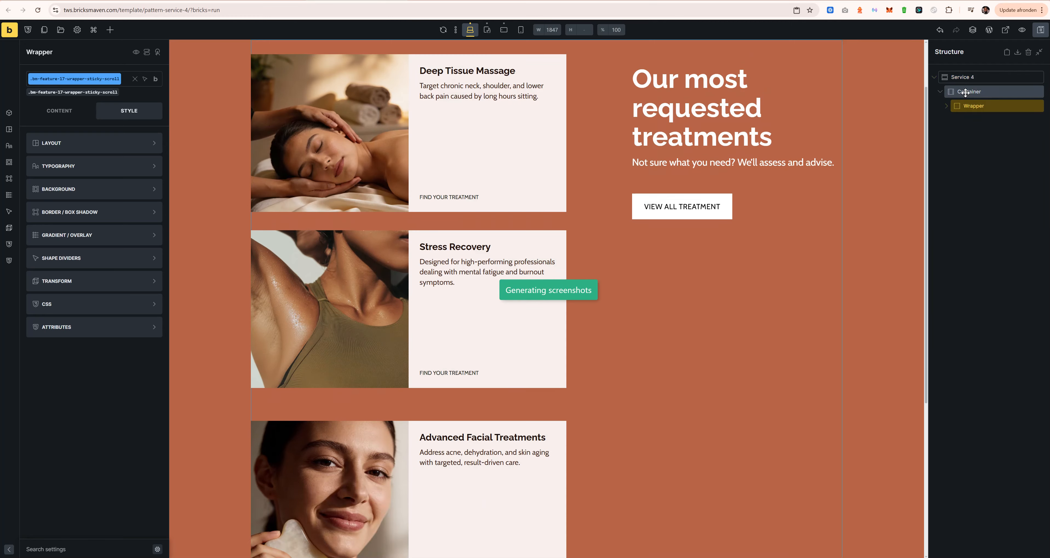
Add an SVG element inside Service 4's Container, below the Wrapper.
{"action": "left_click", "coordinate": [965, 93]}
{"action": "left_click", "coordinate": [112, 34]}
{"action": "type", "text": "s"}
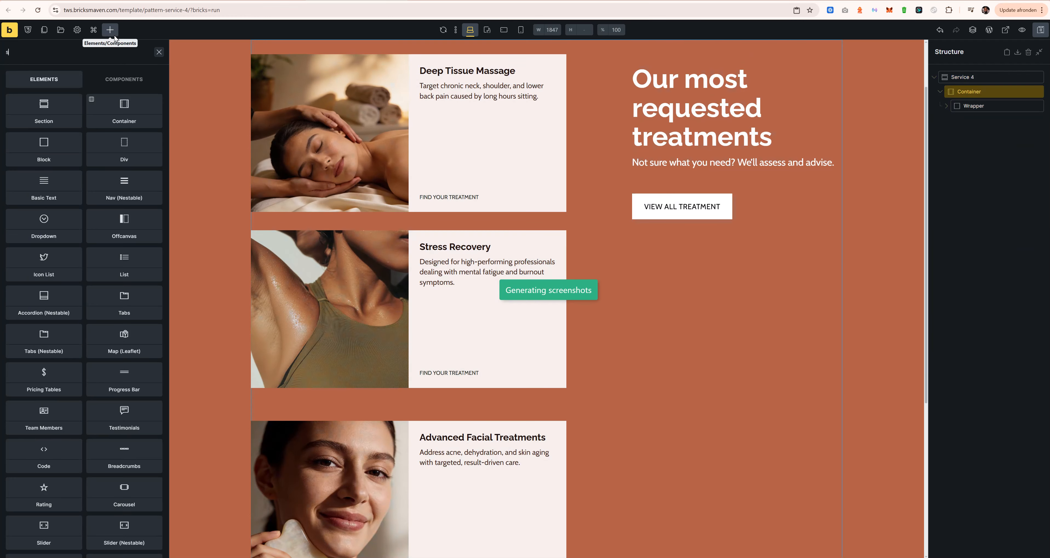
{"action": "type", "text": "vg"}
{"action": "left_click", "coordinate": [65, 108]}
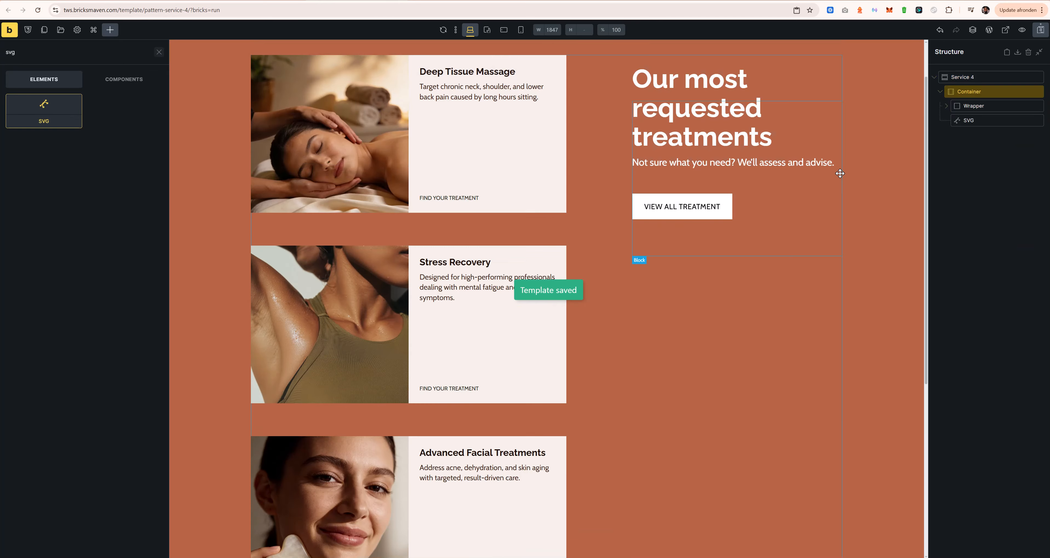
Rename the new SVG element to Flower Background and save the template.
{"action": "left_click", "coordinate": [973, 121]}
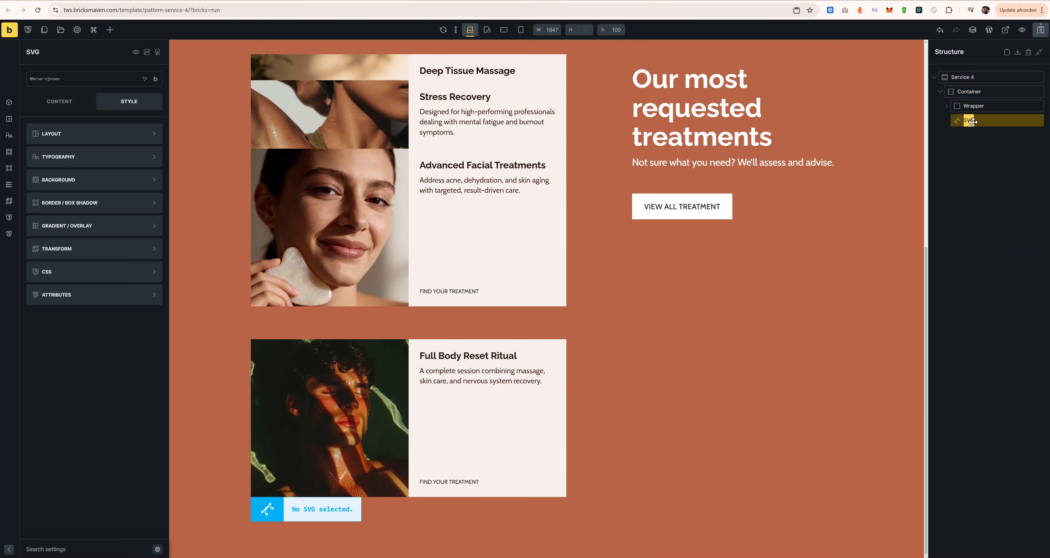
{"action": "type", "text": "Background"}
{"action": "key", "text": "Home"}
{"action": "type", "text": "Flower"}
{"action": "key", "text": "Return"}
{"action": "left_click", "coordinate": [1040, 29]}
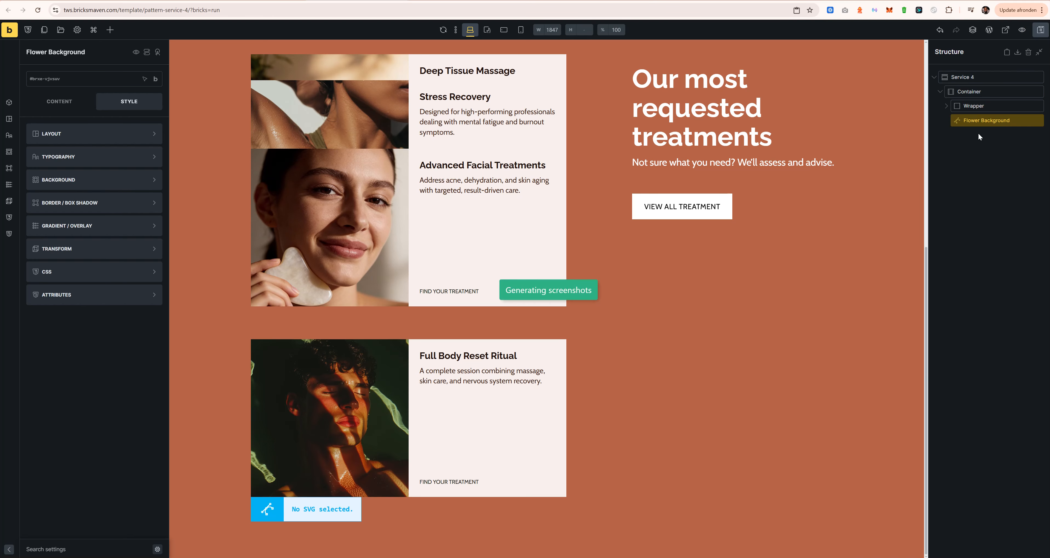
Copy Service 4's class name bm-feature-17 and give the Flower Background element the class bm-feature-17__flower-background.
{"action": "left_click", "coordinate": [973, 77]}
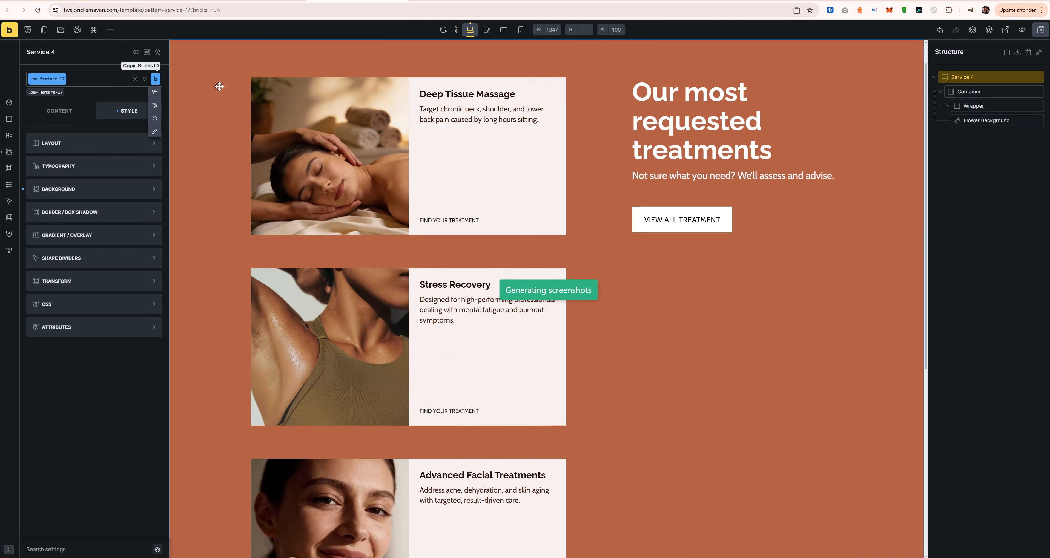
{"action": "left_click", "coordinate": [144, 79]}
{"action": "left_click", "coordinate": [152, 122]}
{"action": "key", "text": "ctrl+c"}
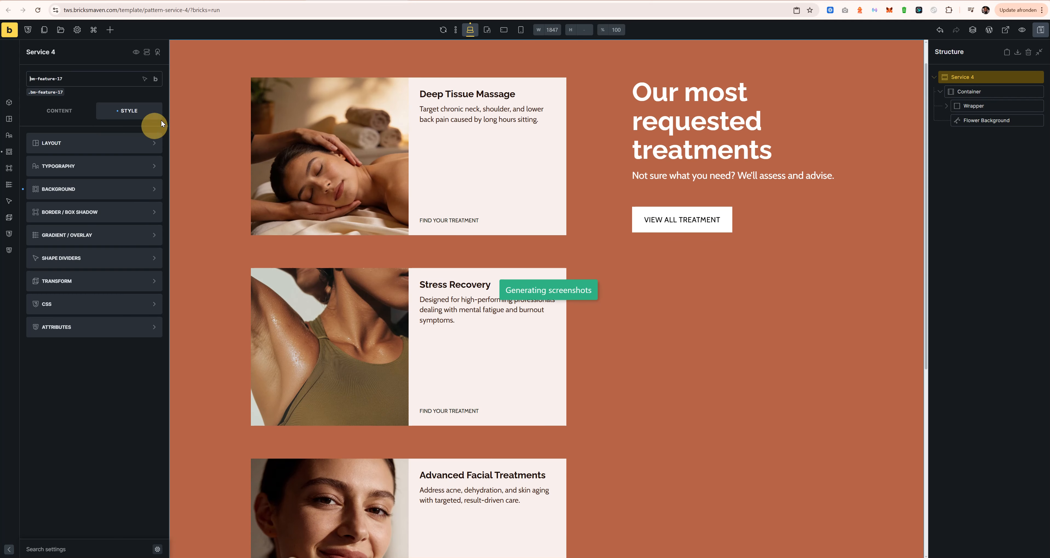
{"action": "left_click", "coordinate": [994, 122]}
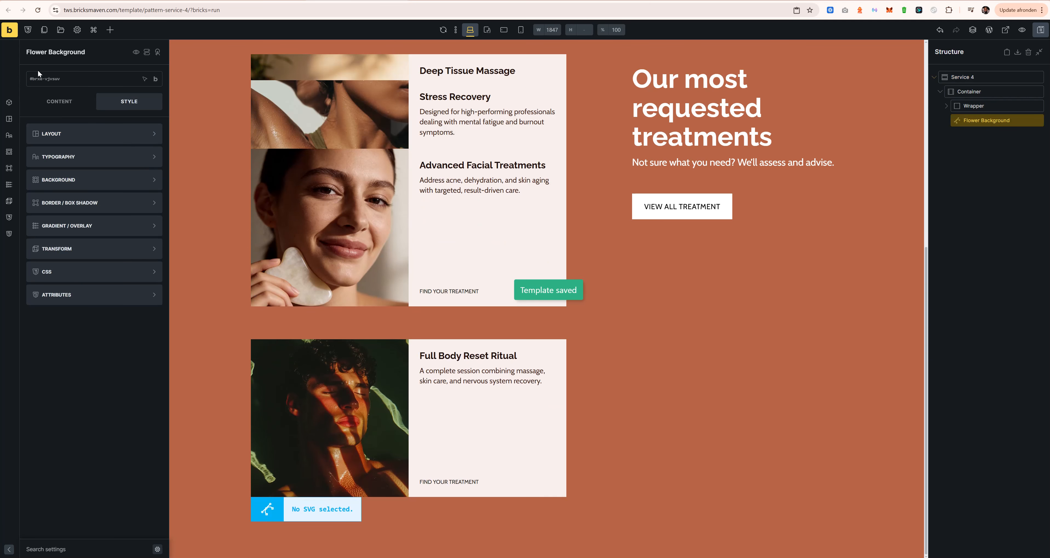
{"action": "left_click", "coordinate": [43, 78]}
{"action": "key", "text": "ctrl+v"}
{"action": "type", "text": "__fl"}
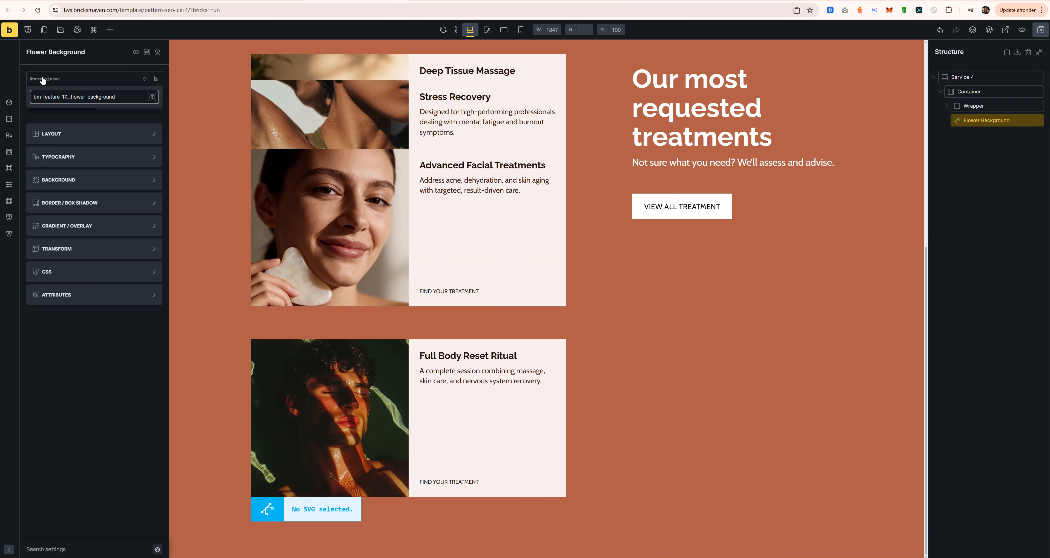
{"action": "key", "text": "Return"}
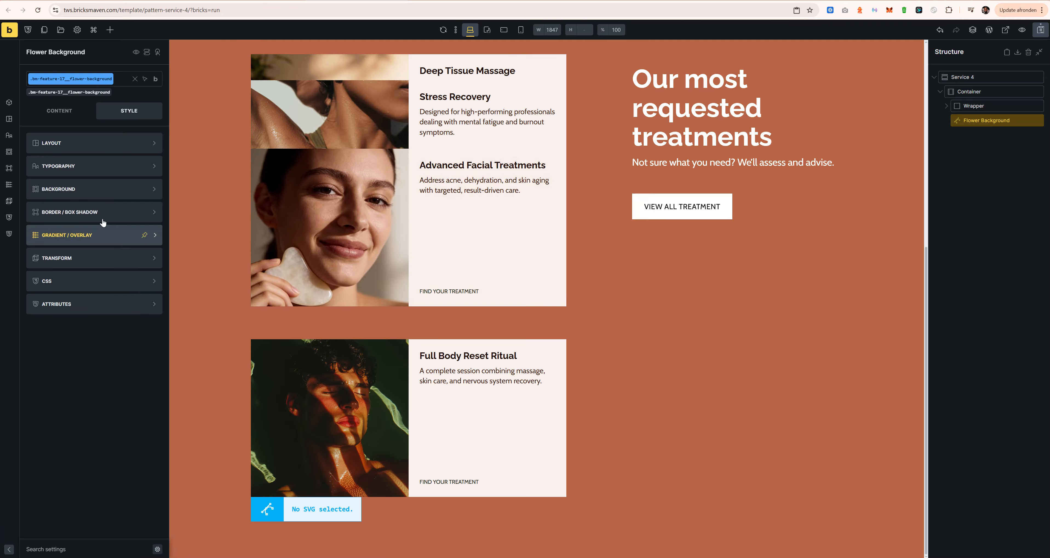
Insert flower-Service.svg from the media library's Service folder into Flower Background, reusing its title "flower Service" as alt text.
{"action": "left_click", "coordinate": [60, 111]}
{"action": "left_click", "coordinate": [93, 169]}
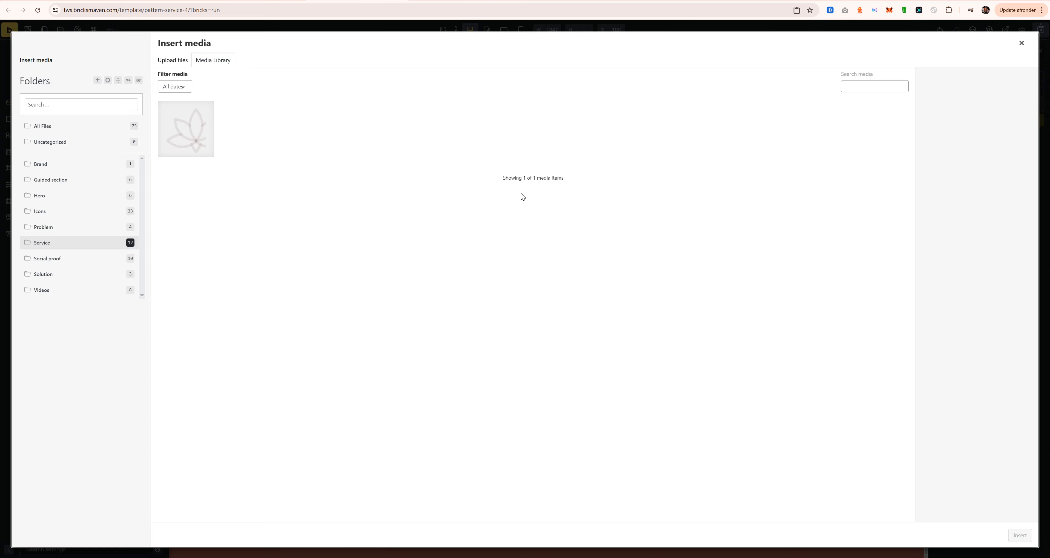
{"action": "left_click", "coordinate": [191, 142]}
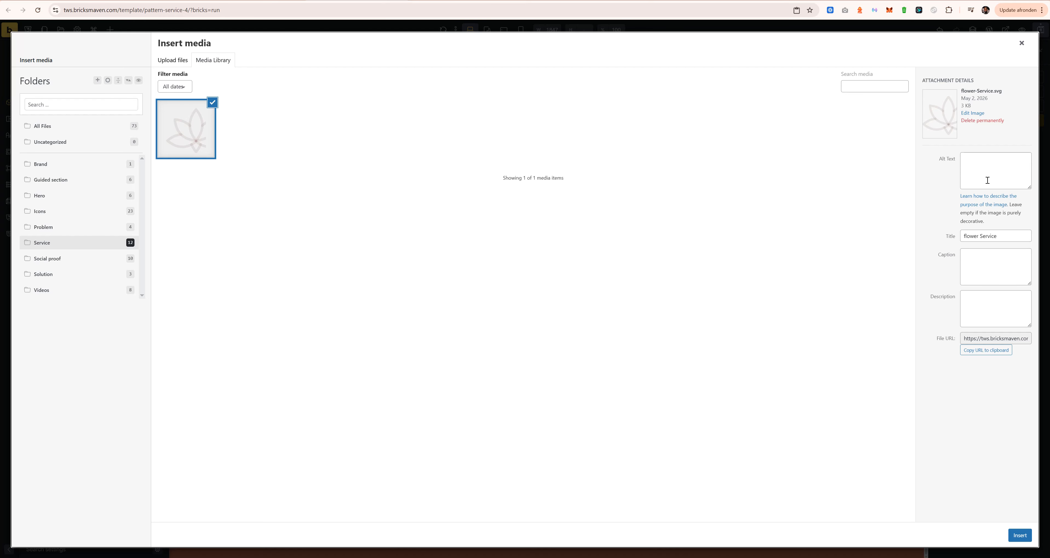
{"action": "left_click_drag", "start_coordinate": [1014, 241], "coordinate": [921, 234]}
{"action": "key", "text": "ctrl+c"}
{"action": "left_click", "coordinate": [1001, 155]}
{"action": "key", "text": "ctrl+v"}
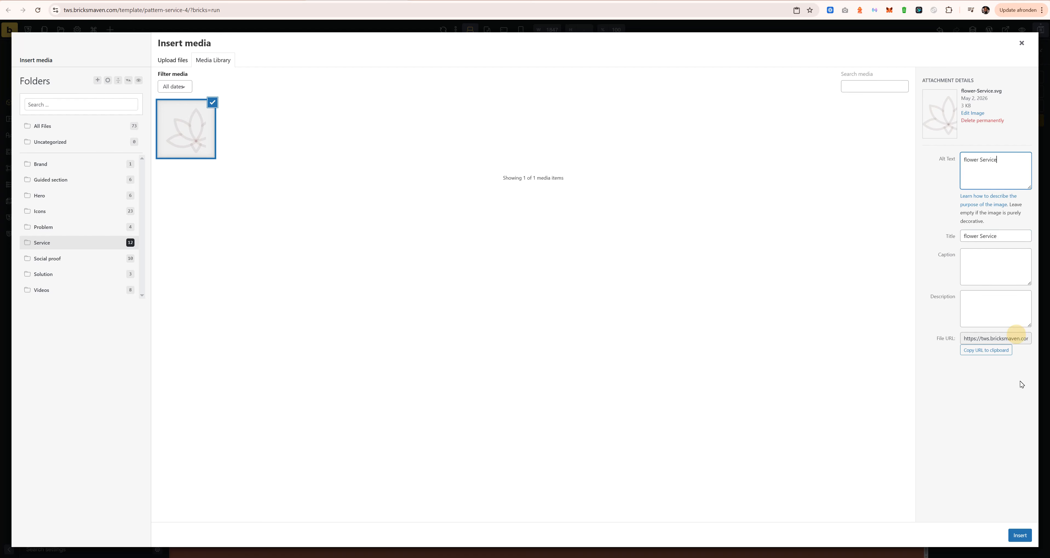
{"action": "left_click", "coordinate": [1015, 533]}
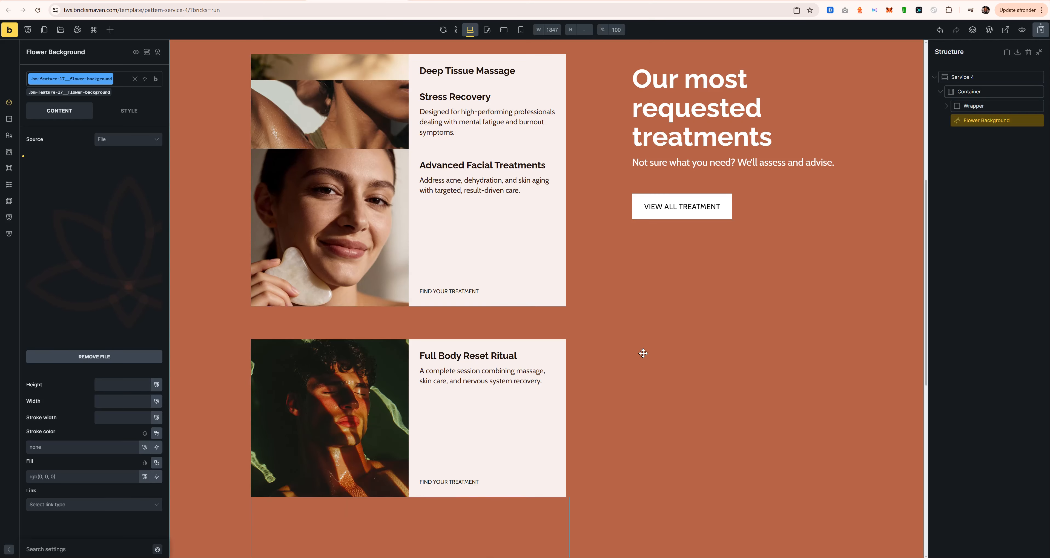
Switch to the Figma design and select the flower 1 frame in the Feature section to read its dimensions.
{"action": "scroll", "coordinate": [687, 335], "scroll_direction": "down", "scroll_amount": 10}
{"action": "scroll", "coordinate": [286, 272], "scroll_direction": "up", "scroll_amount": 4}
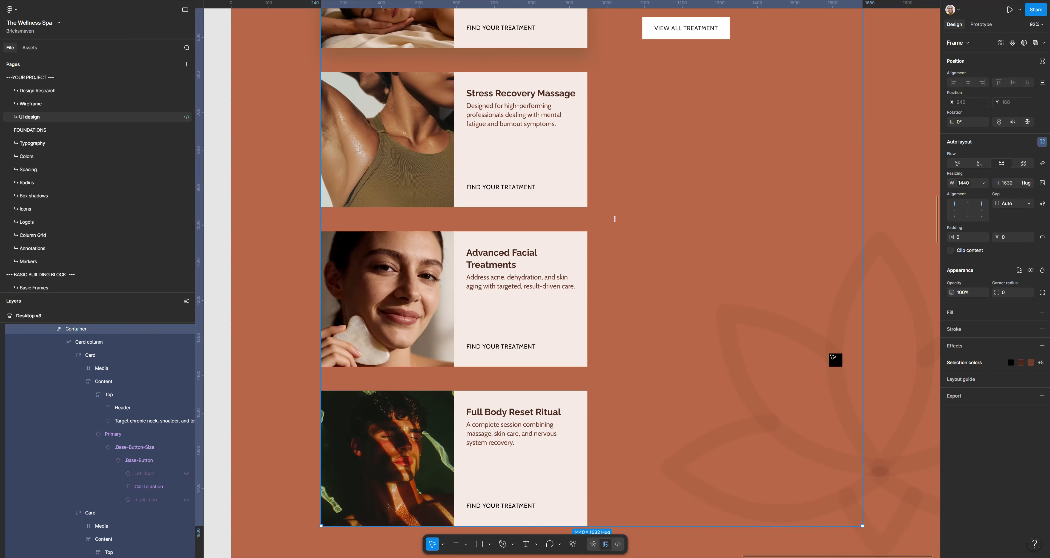
{"action": "left_click", "coordinate": [816, 344]}
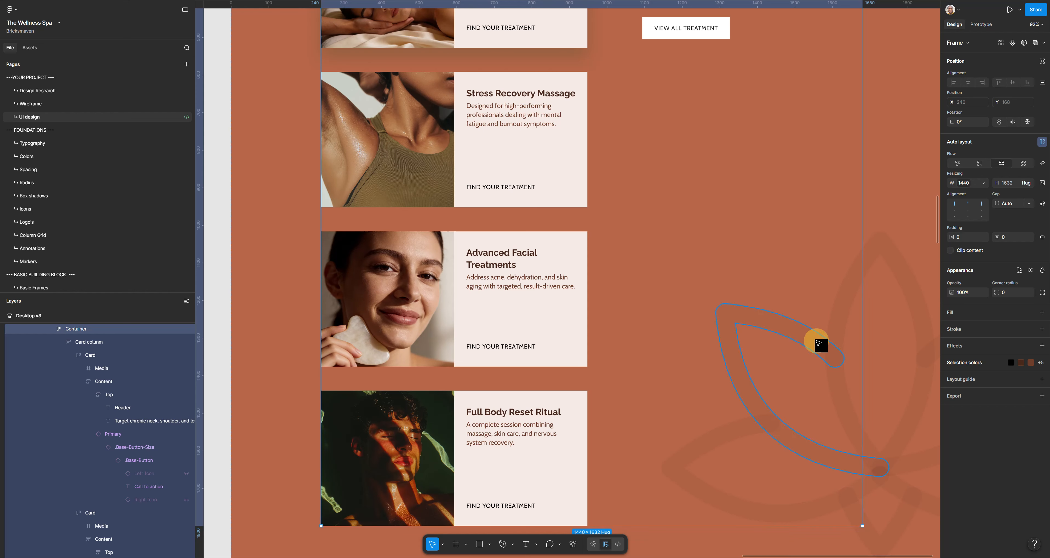
{"action": "scroll", "coordinate": [89, 375], "scroll_direction": "up", "scroll_amount": 2}
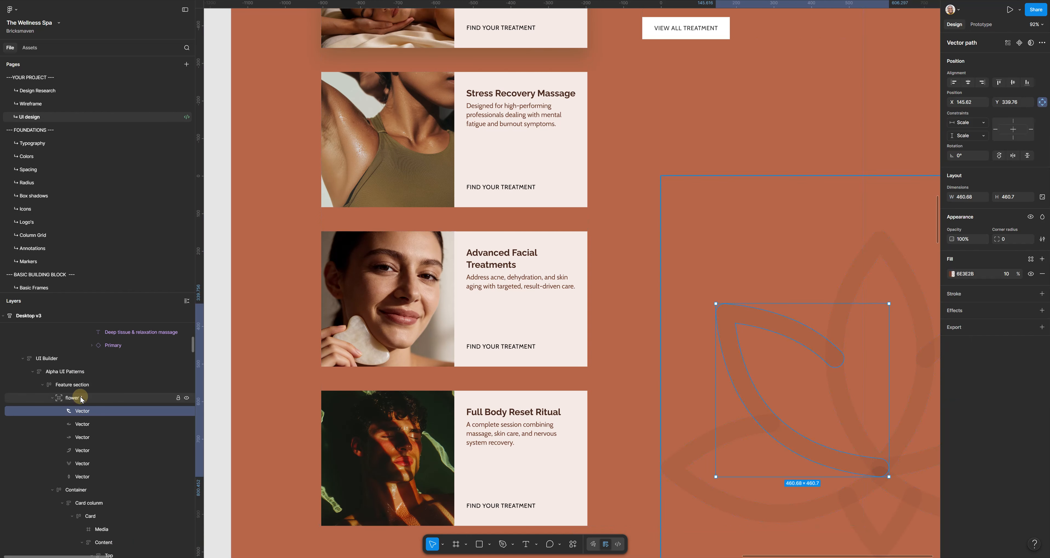
{"action": "left_click", "coordinate": [79, 396]}
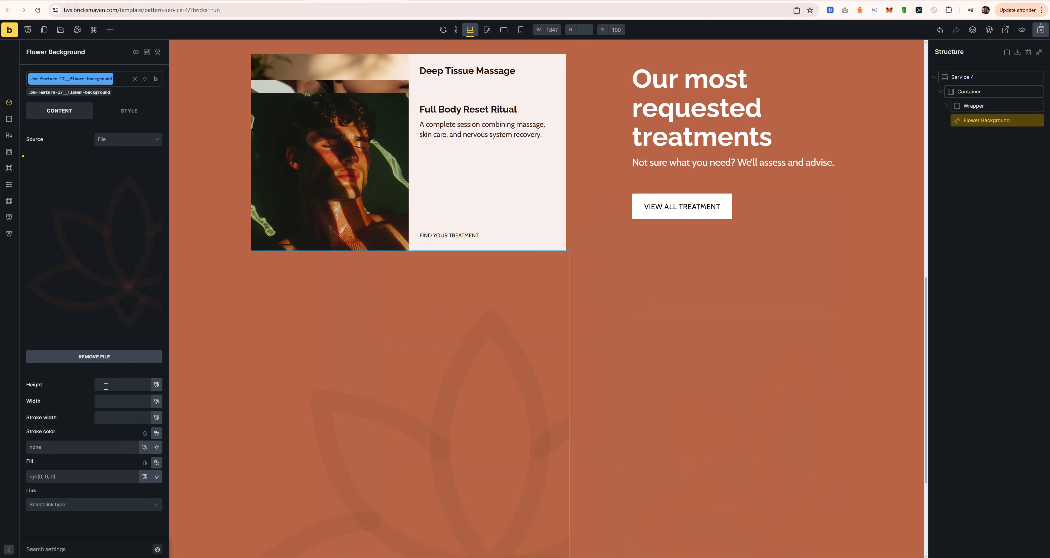
Back in Bricks, set the Flower Background SVG's height and width to 1165px each.
{"action": "left_click", "coordinate": [106, 386]}
{"action": "type", "text": "1165"}
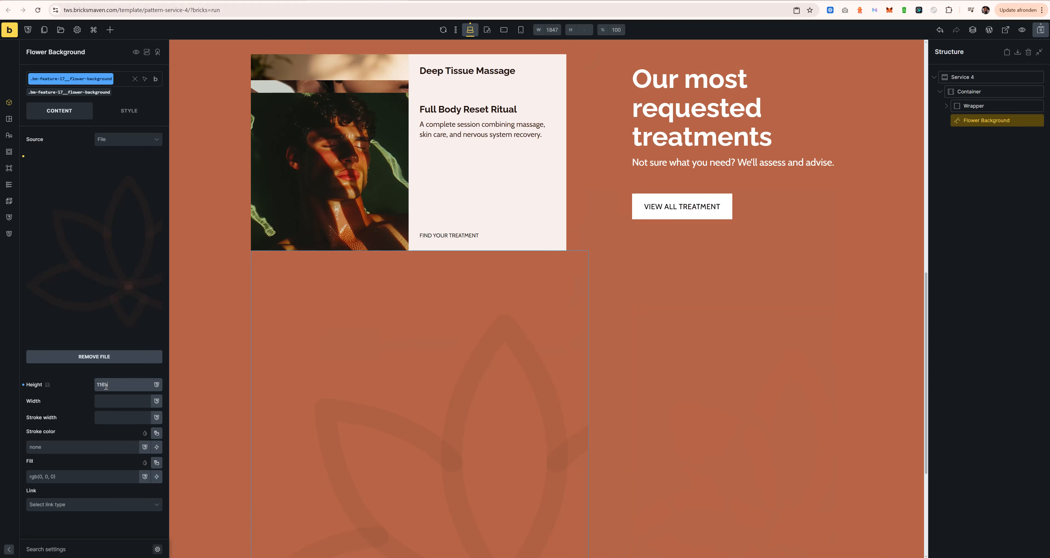
{"action": "scroll", "coordinate": [499, 317], "scroll_direction": "down", "scroll_amount": 3}
{"action": "left_click", "coordinate": [114, 401]}
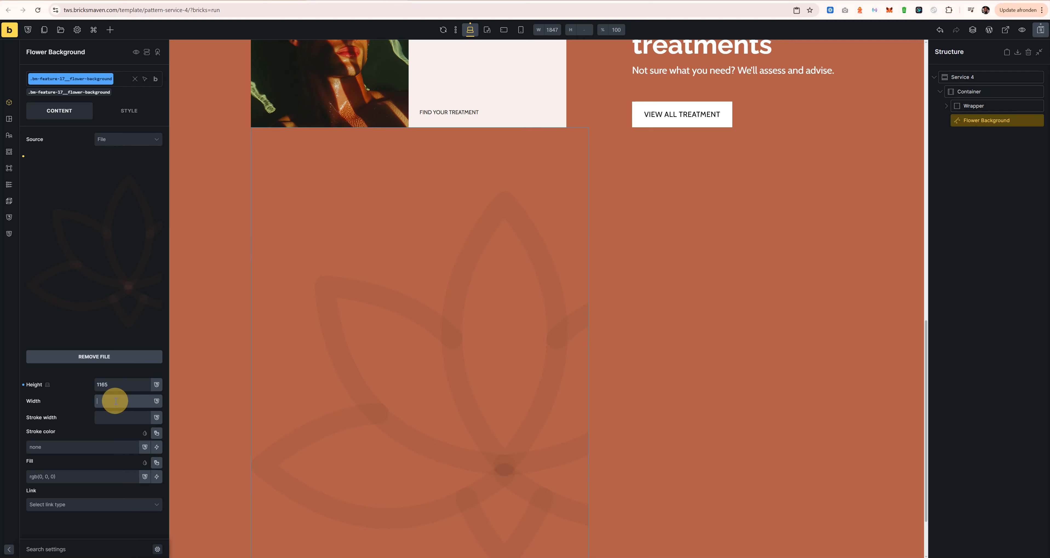
{"action": "type", "text": "1165"}
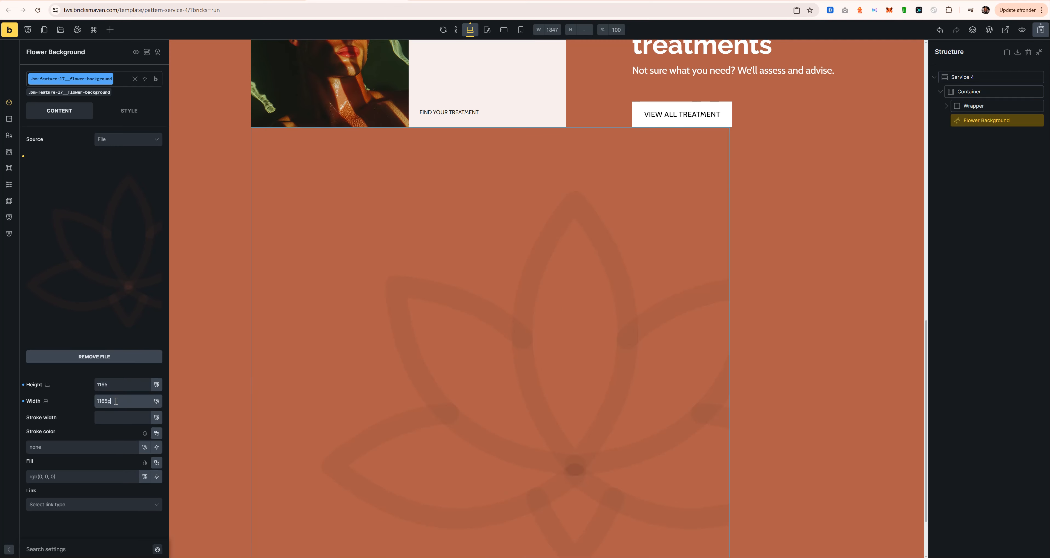
{"action": "left_click", "coordinate": [122, 386]}
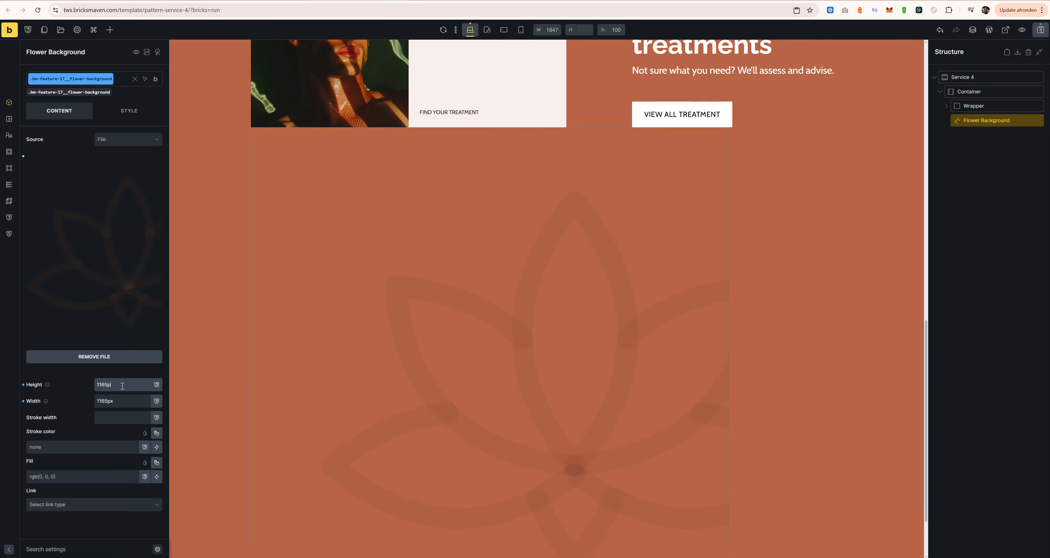
{"action": "scroll", "coordinate": [221, 245], "scroll_direction": "up", "scroll_amount": 2}
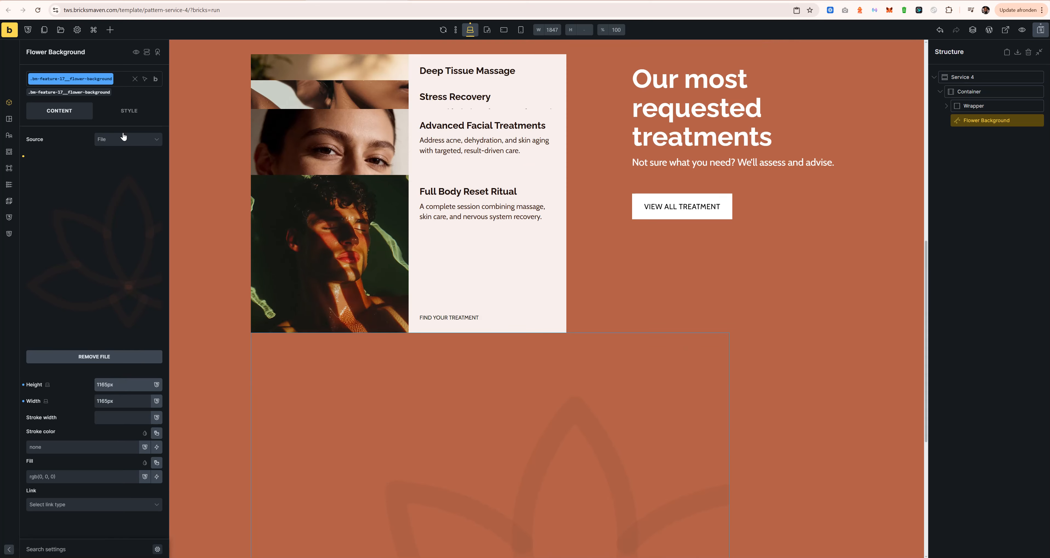
Give Flower Background absolute positioning with a z-index of -1.
{"action": "left_click", "coordinate": [133, 116]}
{"action": "left_click", "coordinate": [123, 143]}
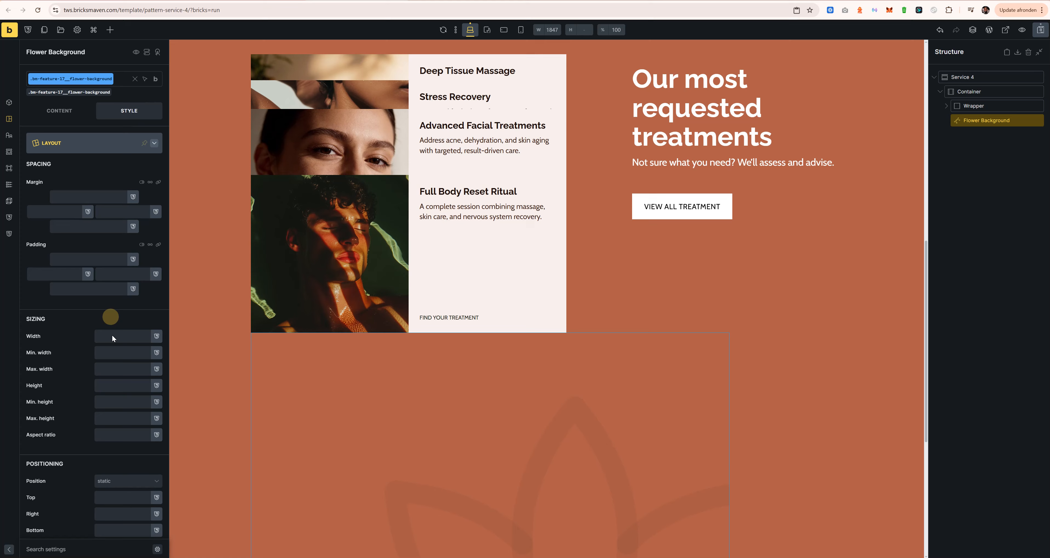
{"action": "left_click", "coordinate": [124, 483]}
{"action": "left_click", "coordinate": [129, 494]}
{"action": "scroll", "coordinate": [119, 511], "scroll_direction": "down", "scroll_amount": 3}
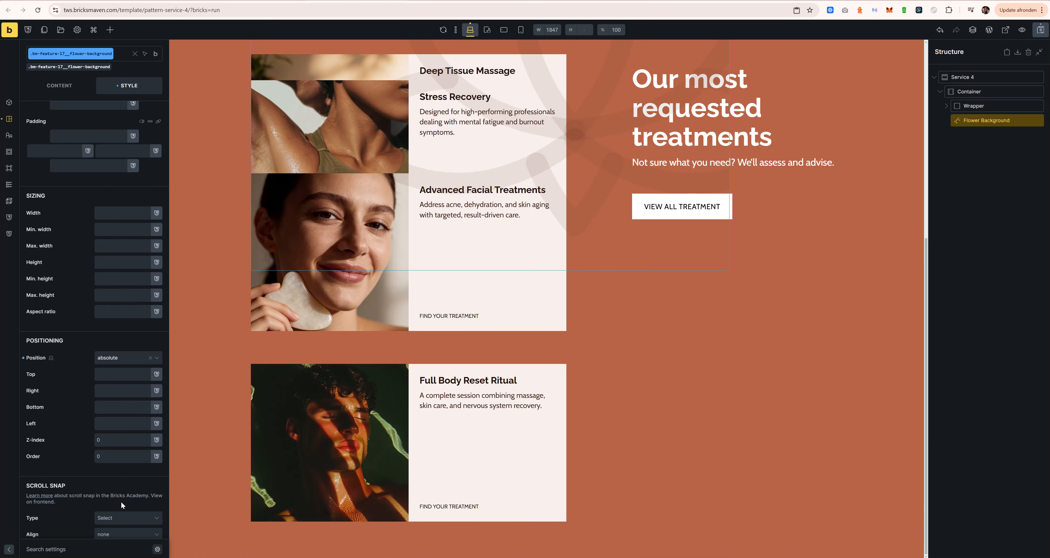
{"action": "left_click", "coordinate": [111, 440]}
{"action": "type", "text": "-1"}
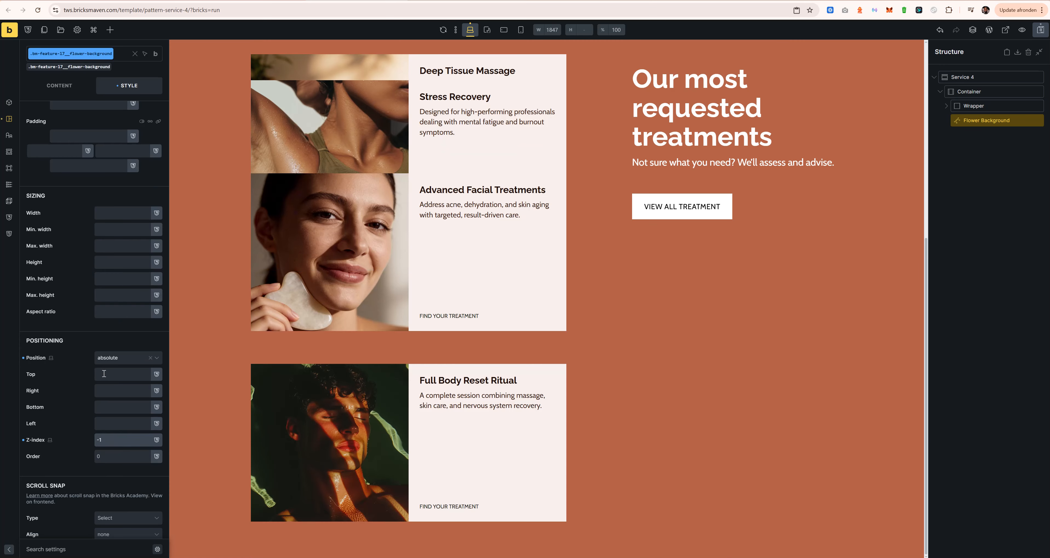
Set Flower Background's right and bottom offsets to 0.
{"action": "left_click", "coordinate": [105, 393]}
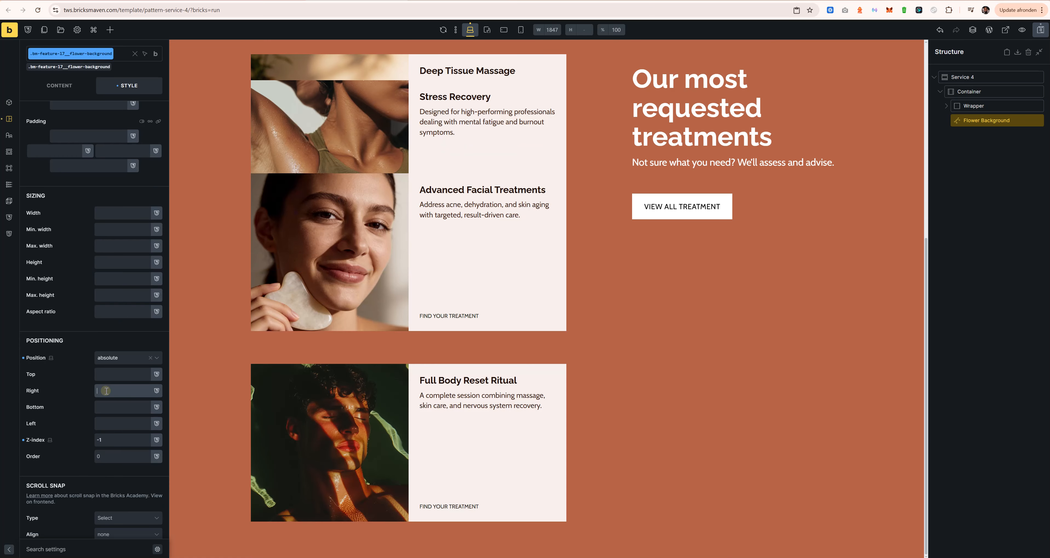
{"action": "type", "text": "0"}
{"action": "left_click", "coordinate": [111, 406]}
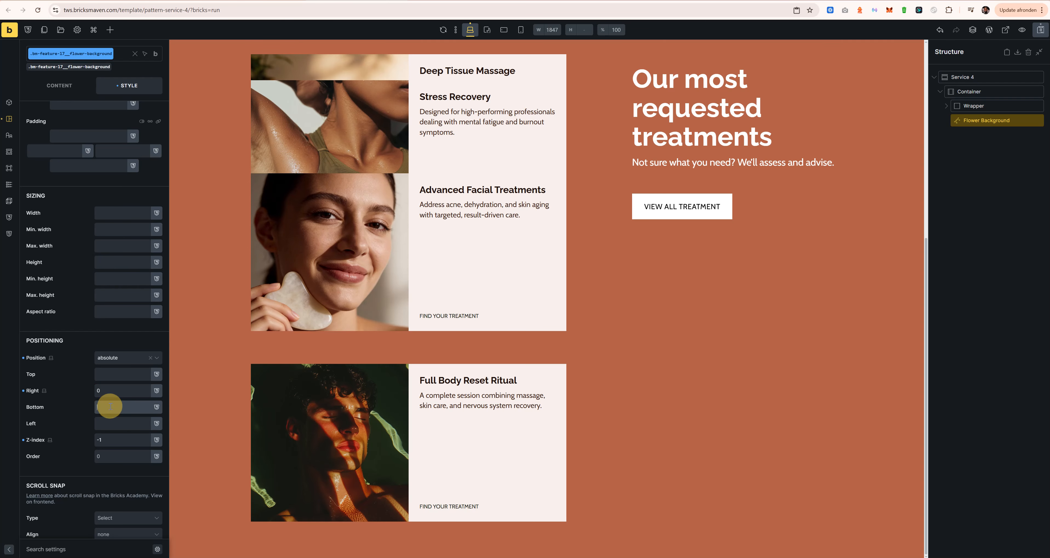
{"action": "type", "text": "0"}
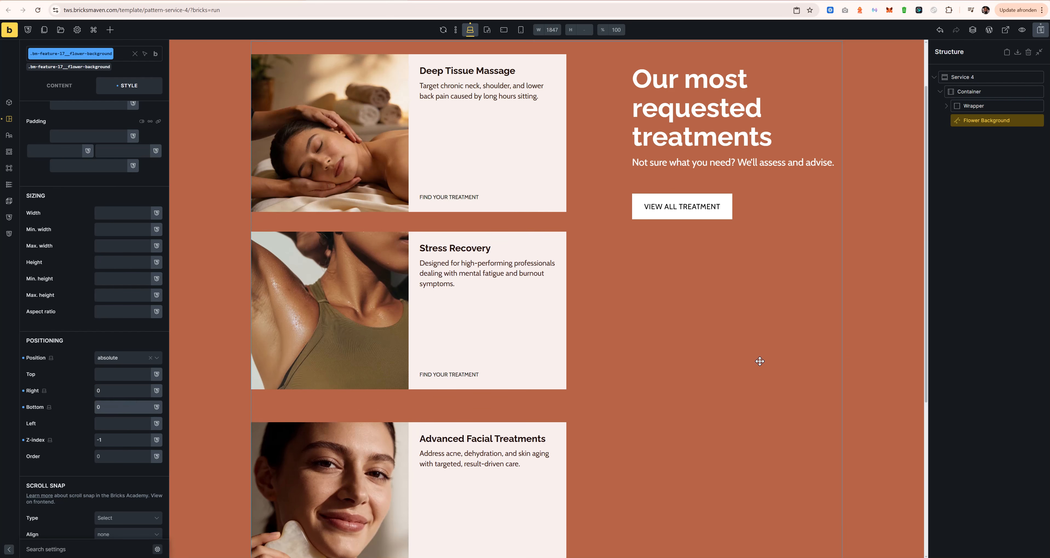
Set the isolation of the Service 4 section to isolate.
{"action": "left_click", "coordinate": [962, 77]}
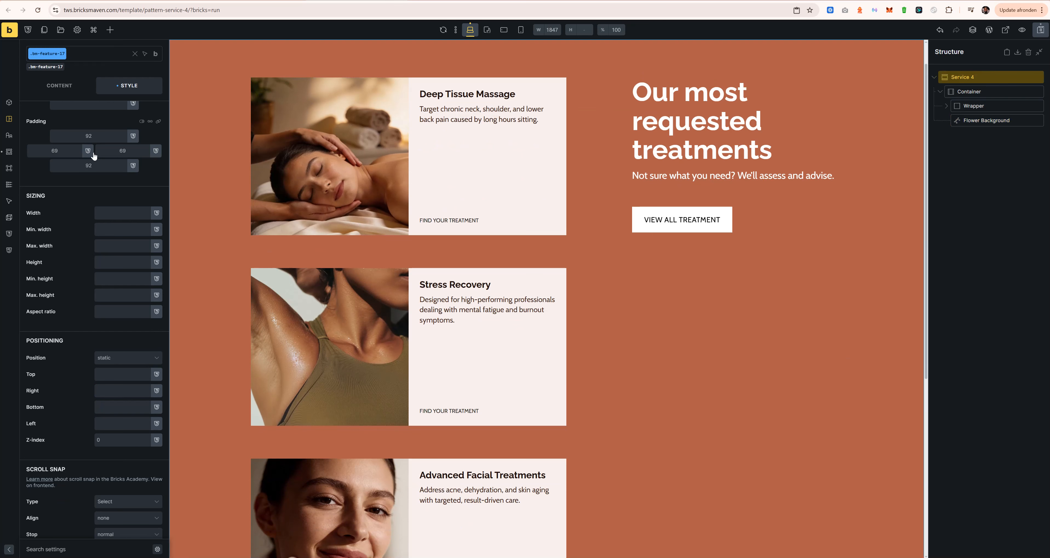
{"action": "scroll", "coordinate": [94, 155], "scroll_direction": "up", "scroll_amount": 3}
{"action": "left_click", "coordinate": [104, 144]}
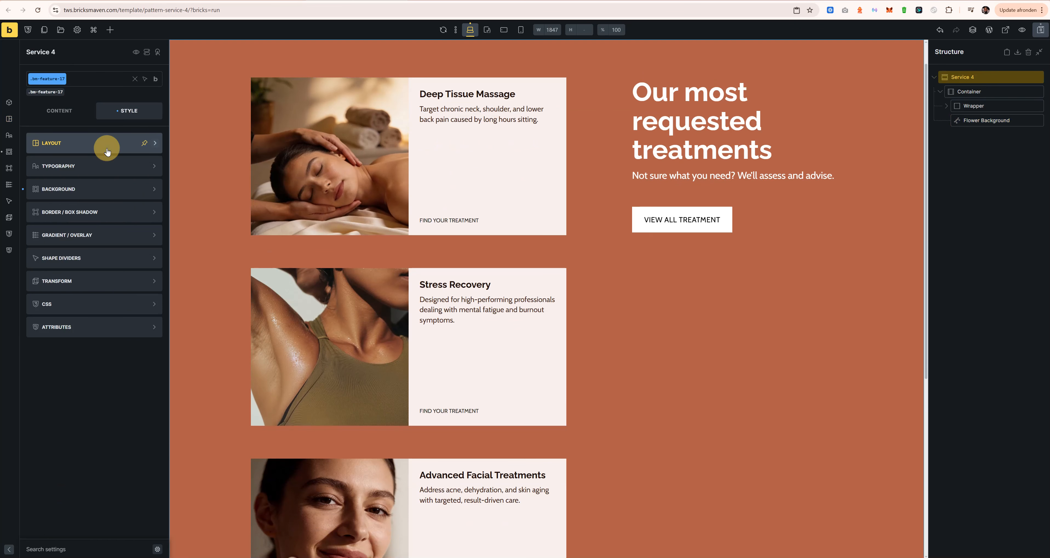
{"action": "left_click", "coordinate": [85, 144]}
{"action": "scroll", "coordinate": [108, 346], "scroll_direction": "down", "scroll_amount": 10}
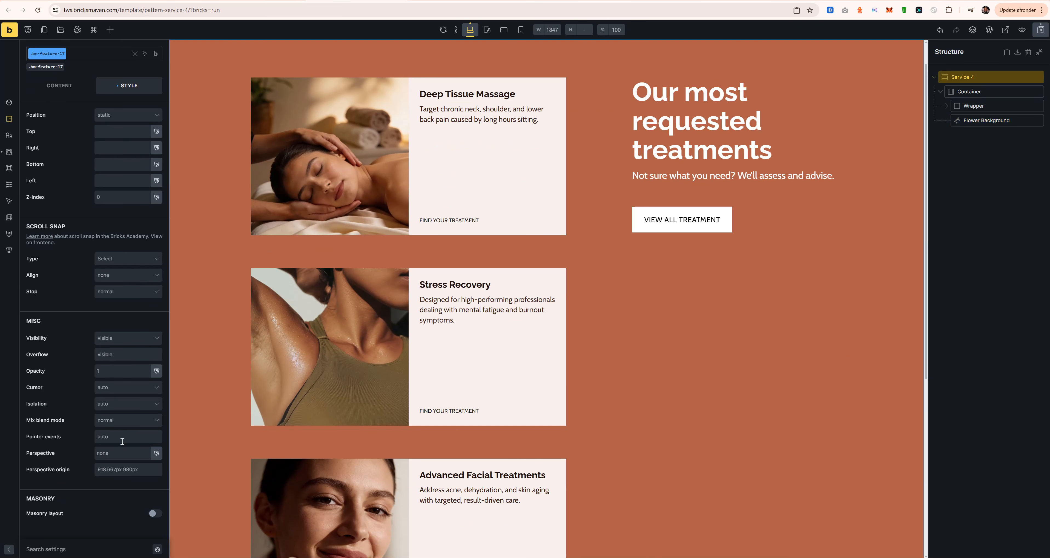
{"action": "left_click", "coordinate": [113, 410]}
{"action": "left_click", "coordinate": [123, 431]}
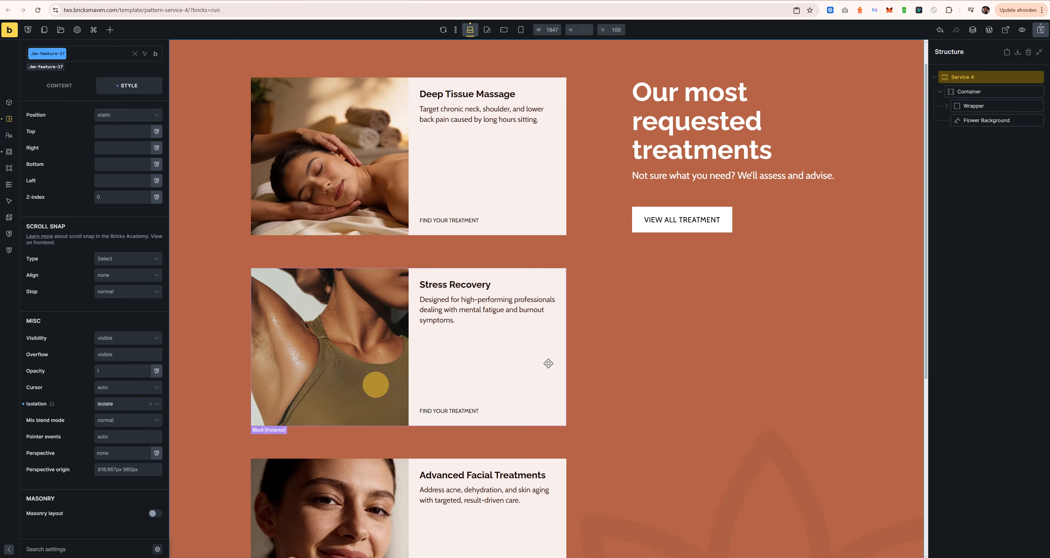
{"action": "scroll", "coordinate": [779, 367], "scroll_direction": "down", "scroll_amount": 5}
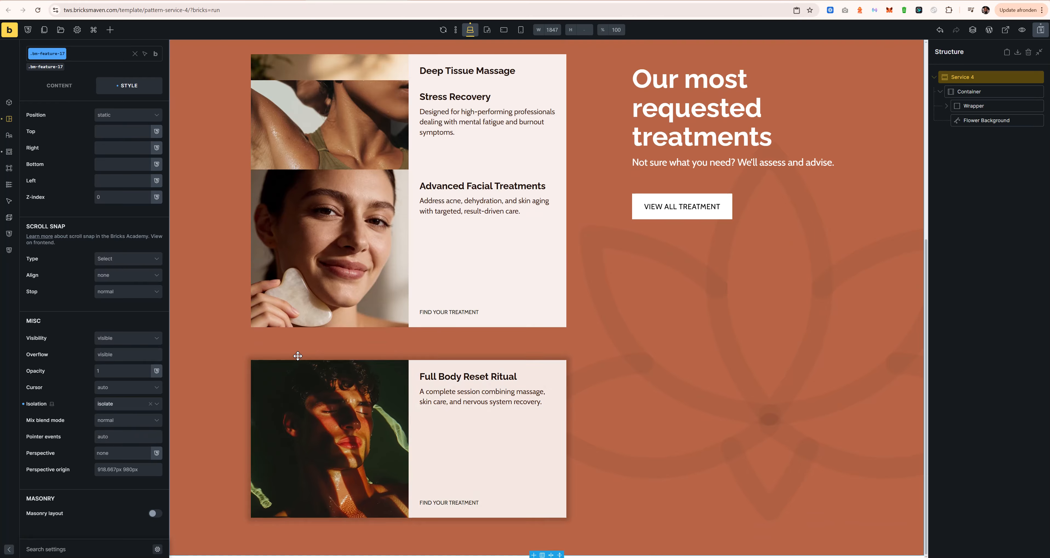
{"action": "left_click", "coordinate": [993, 119]}
{"action": "left_click", "coordinate": [58, 92]}
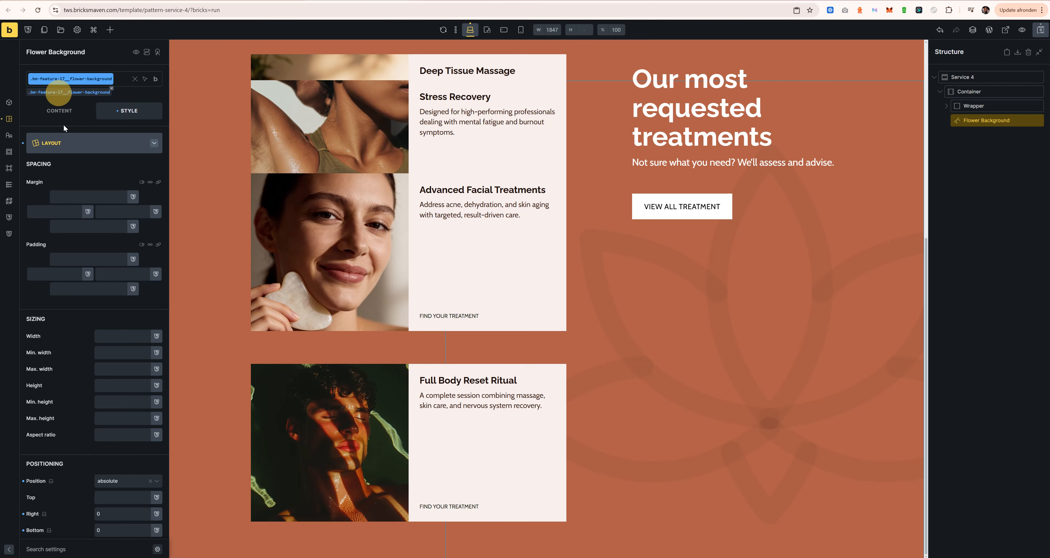
{"action": "scroll", "coordinate": [115, 402], "scroll_direction": "down", "scroll_amount": 4}
{"action": "double_click", "coordinate": [99, 351]}
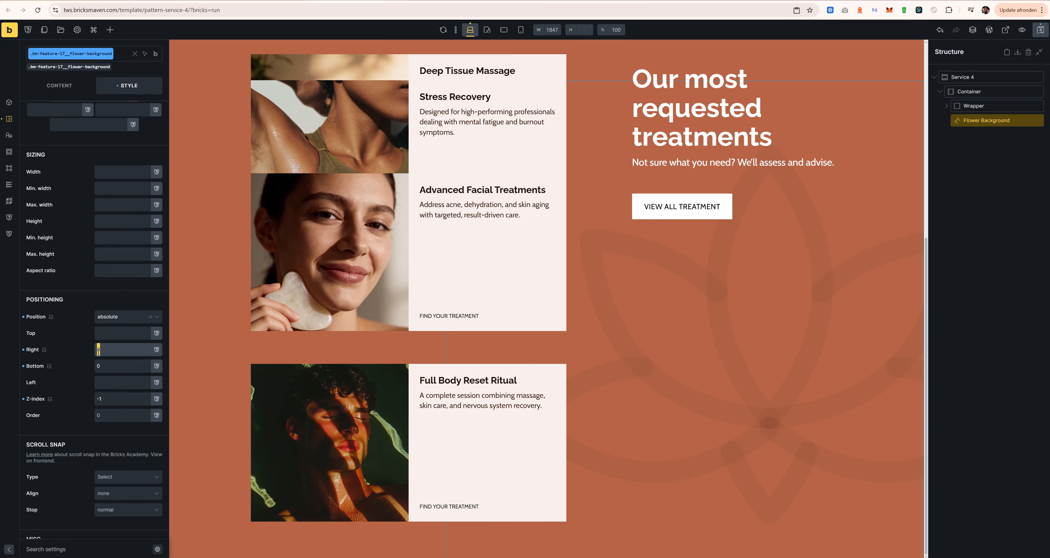
{"action": "type", "text": "calc(-1 *"}
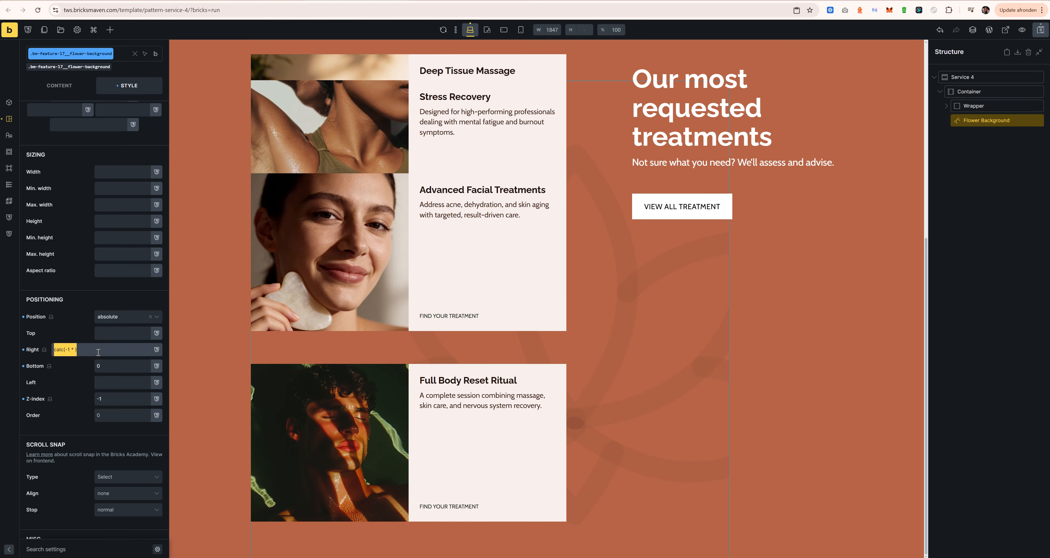
{"action": "key", "text": "BackSpace"}
{"action": "type", "text": "0"}
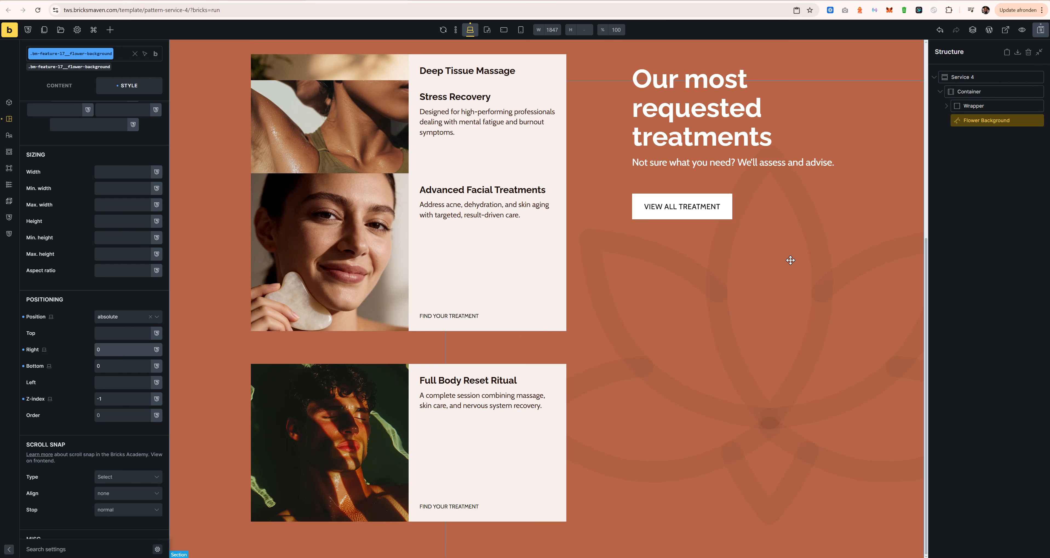
Switch to the Figma design and examine the flower frame's placement relative to the section's edges.
{"action": "key", "text": "alt+Tab"}
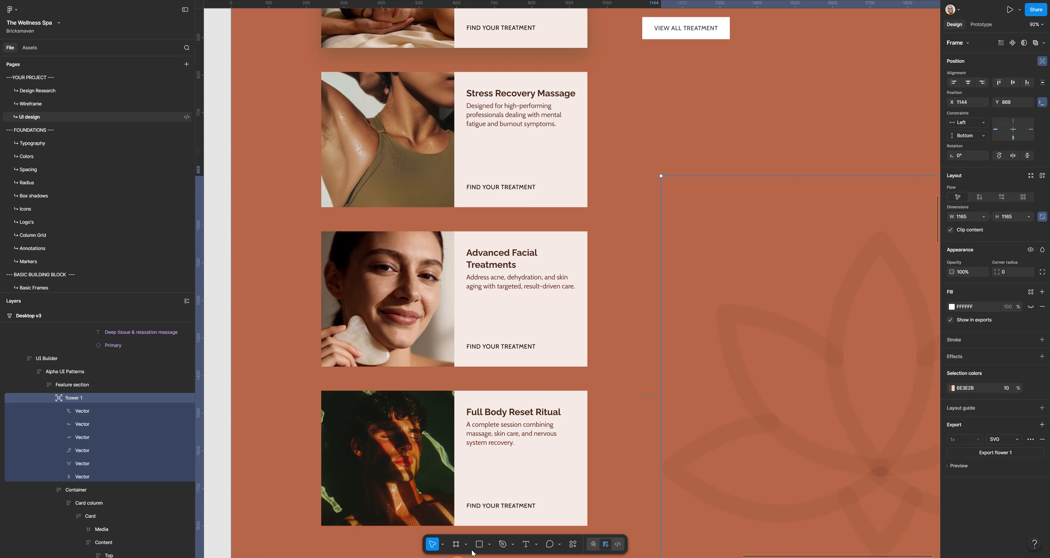
{"action": "scroll", "coordinate": [759, 355], "scroll_direction": "down", "scroll_amount": 3}
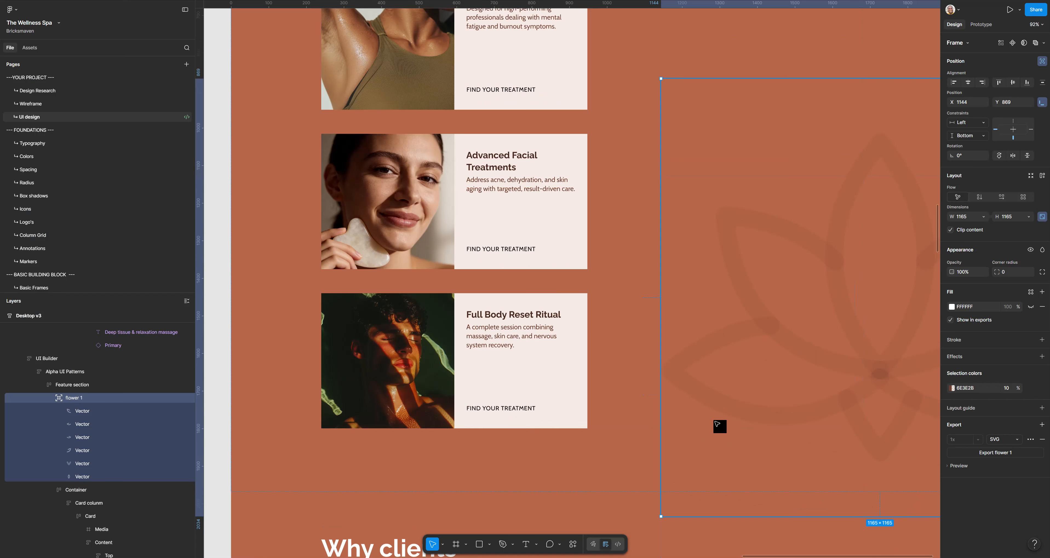
{"action": "scroll", "coordinate": [720, 427], "scroll_direction": "down", "scroll_amount": 5}
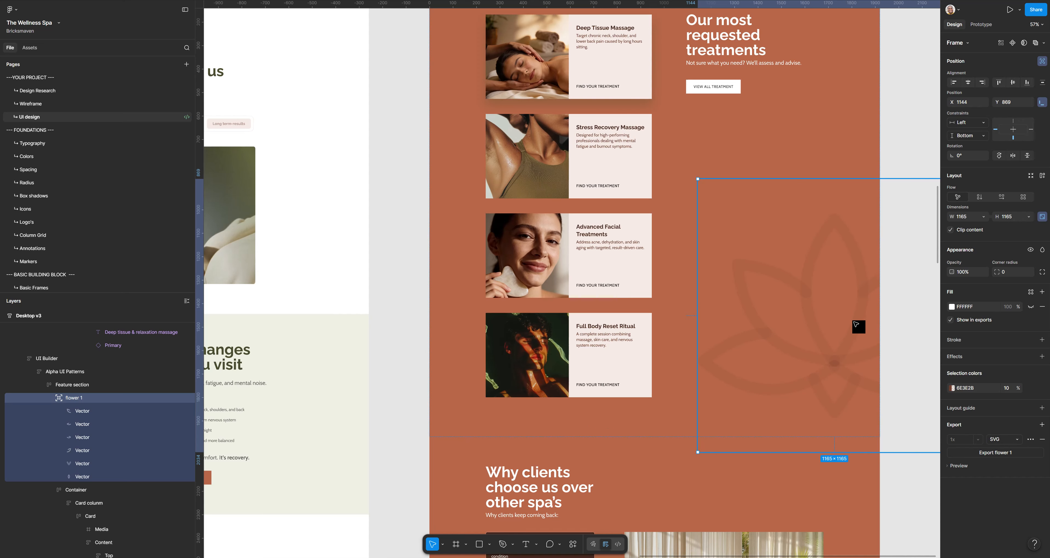
{"action": "key", "text": "alt+Tab"}
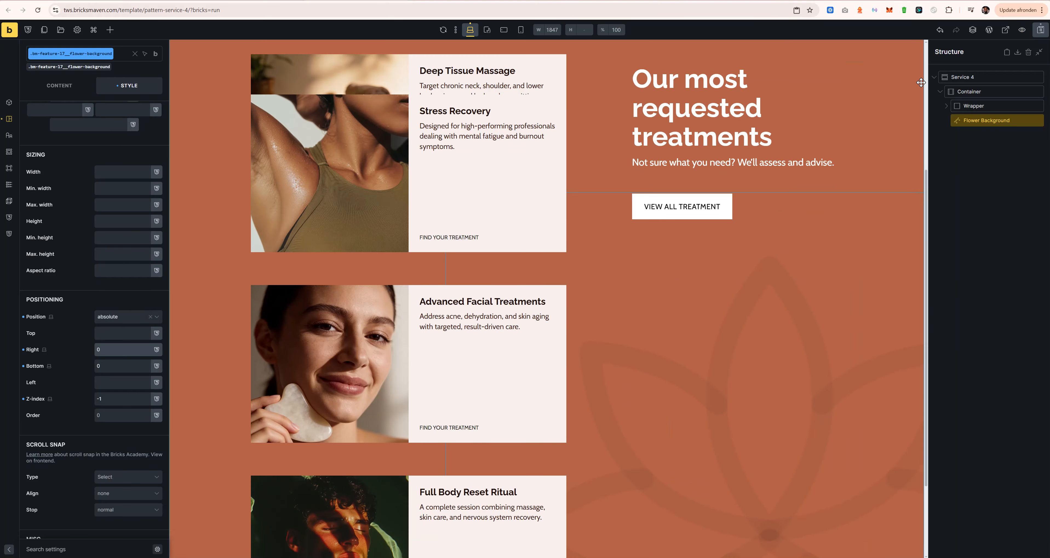
In Bricks, save the template and preview the section on the front end.
{"action": "left_click", "coordinate": [1034, 29]}
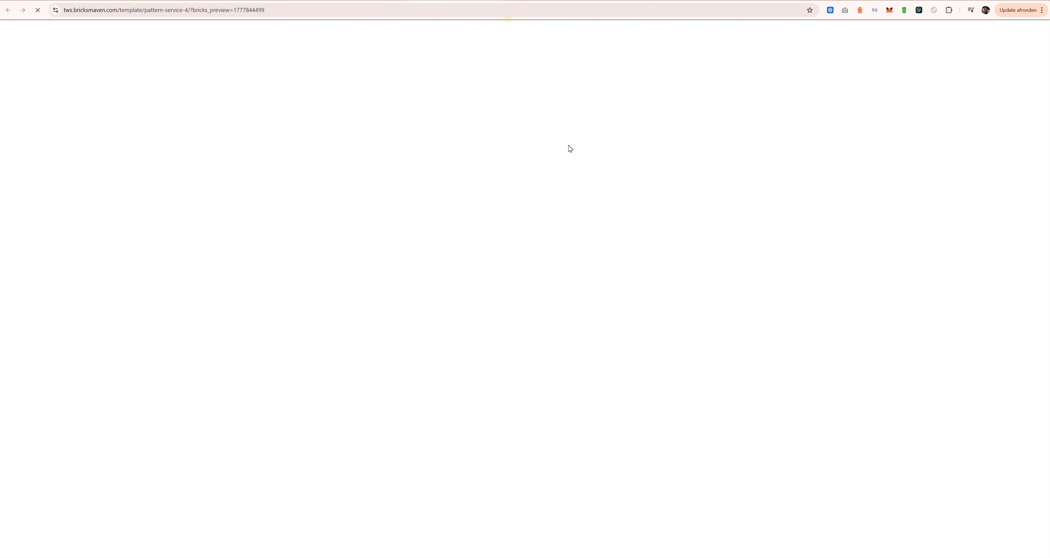
{"action": "scroll", "coordinate": [625, 256], "scroll_direction": "down", "scroll_amount": 6}
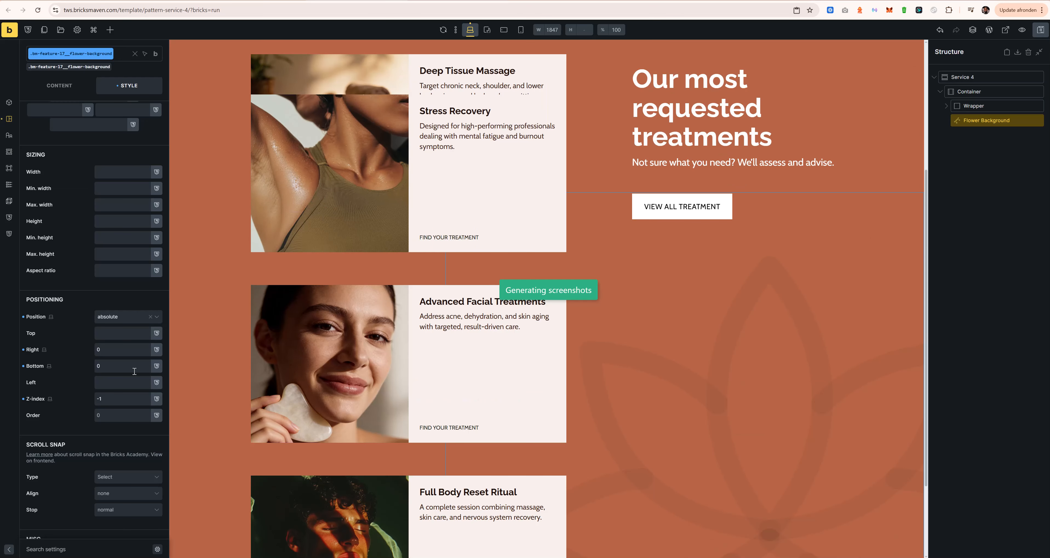
Set Flower Background's right offset to calc(-1 * var(--section-space-2xl)), then save the template and reload the preview.
{"action": "double_click", "coordinate": [110, 350]}
{"action": "type", "text": "calc(-1 * var(--section-space-2xl"}
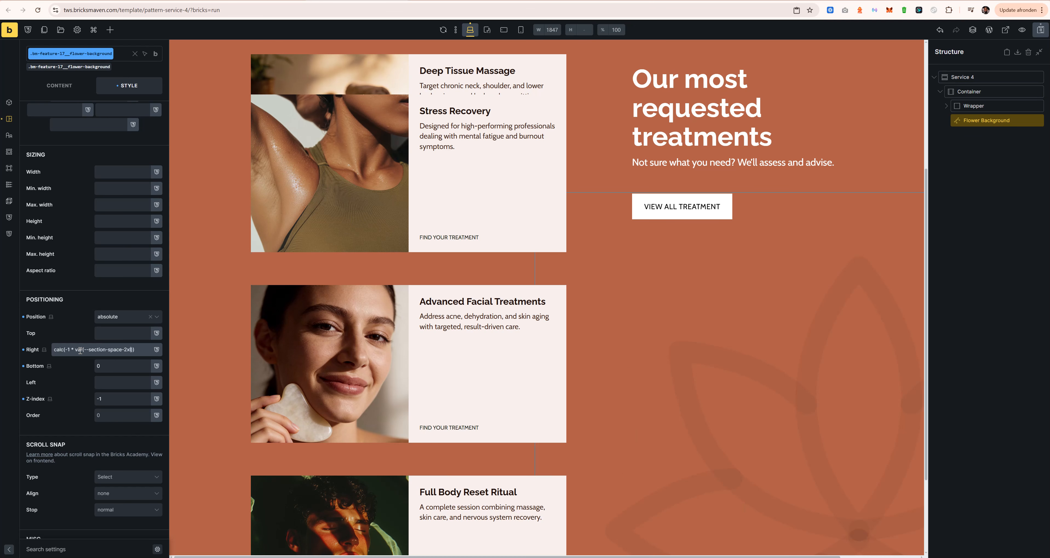
{"action": "left_click", "coordinate": [1040, 30]}
{"action": "key", "text": "ctrl+Tab"}
{"action": "key", "text": "ctrl+r"}
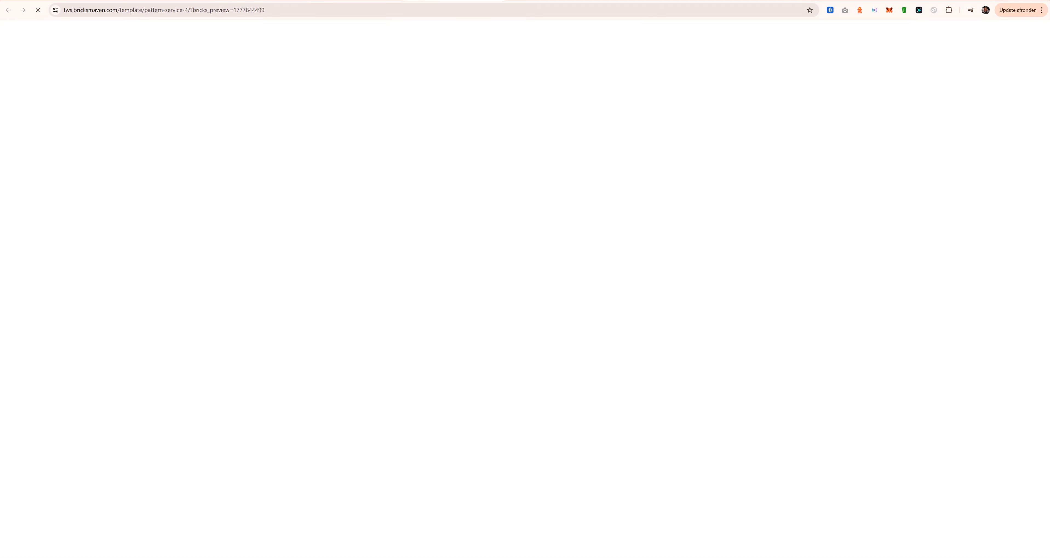
{"action": "key", "text": "ctrl+shift+Tab"}
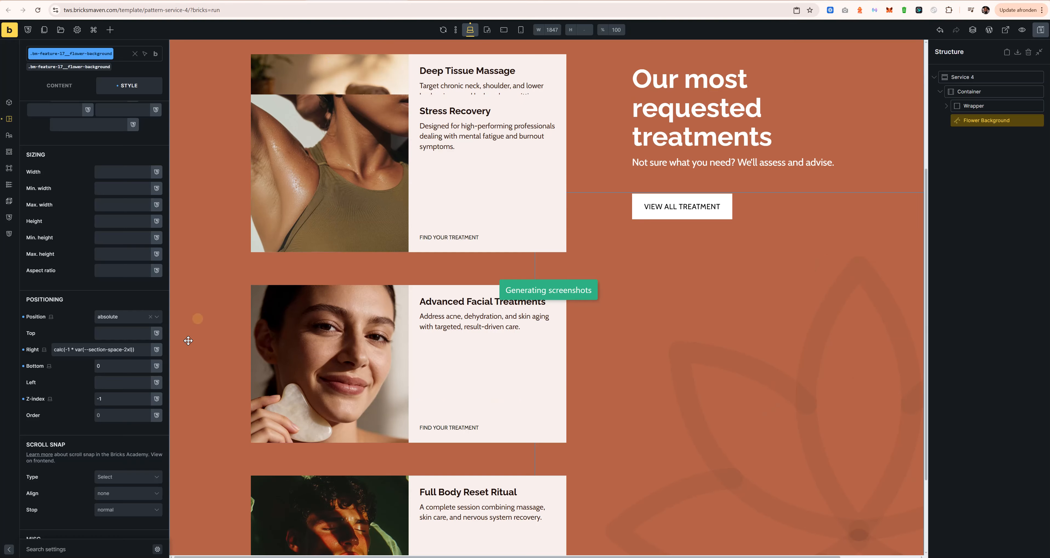
Change Flower Background's right offset to calc(-1 * var(--section-space-xl)), then save and return to the preview.
{"action": "left_click", "coordinate": [128, 349]}
{"action": "key", "text": "BackSpace"}
{"action": "key", "text": "ctrl+s"}
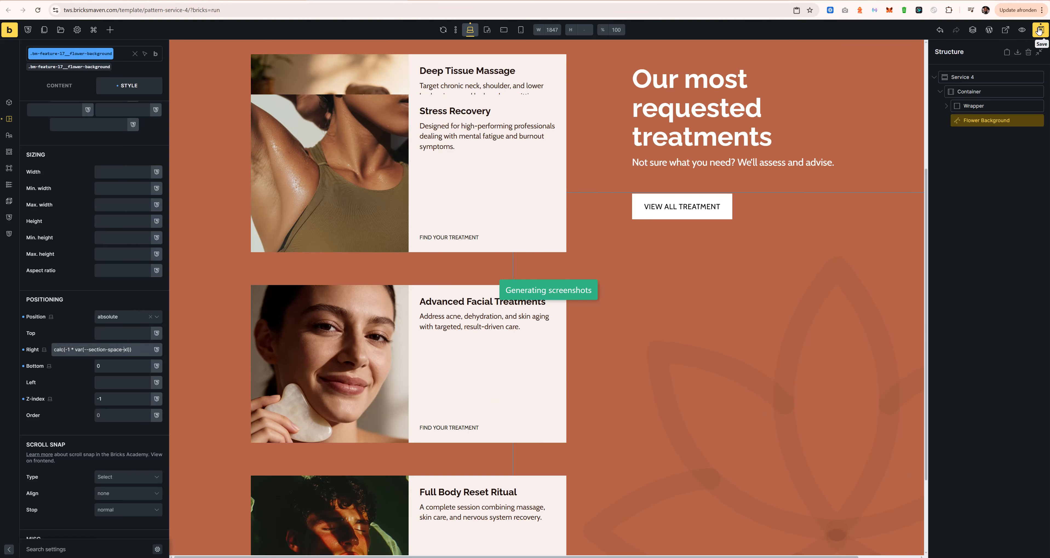
{"action": "key", "text": "ctrl+Tab"}
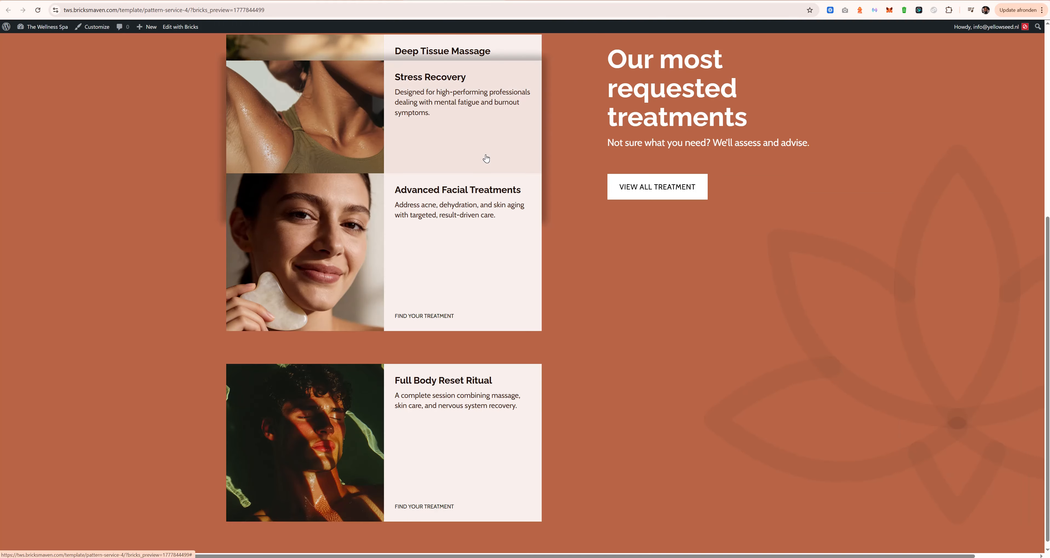
Set the Service 4 section's overflow to clip, save the template, and check the front-end preview for horizontal scrolling.
{"action": "scroll", "coordinate": [689, 419], "scroll_direction": "up", "scroll_amount": 10}
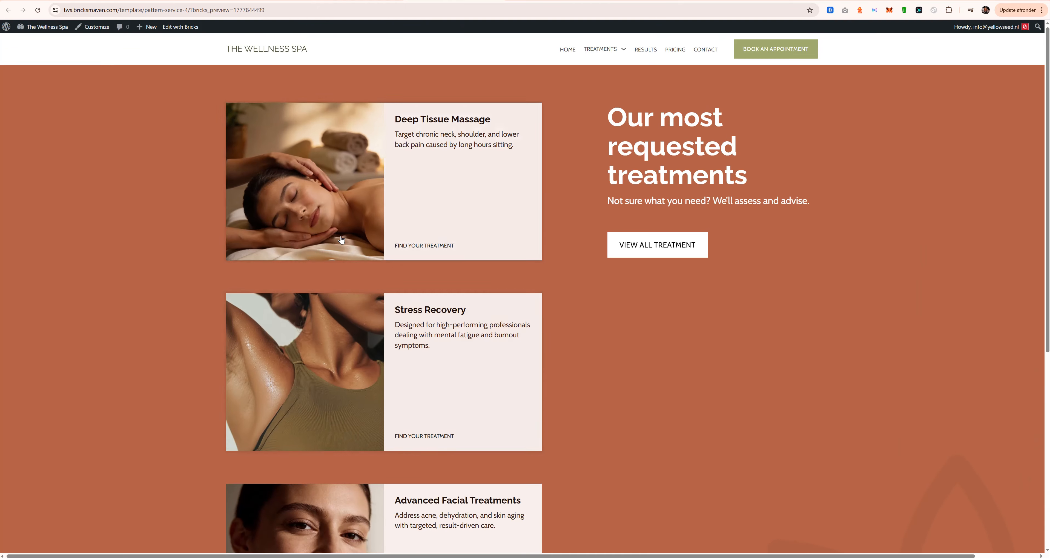
{"action": "key", "text": "ctrl+shift+Tab"}
{"action": "left_click", "coordinate": [980, 76]}
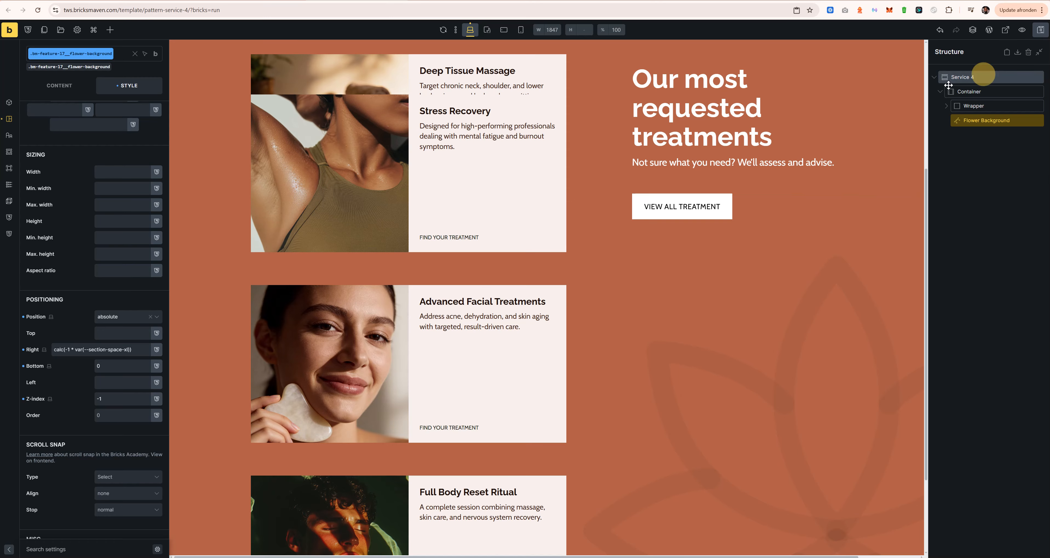
{"action": "scroll", "coordinate": [99, 129], "scroll_direction": "down", "scroll_amount": 5}
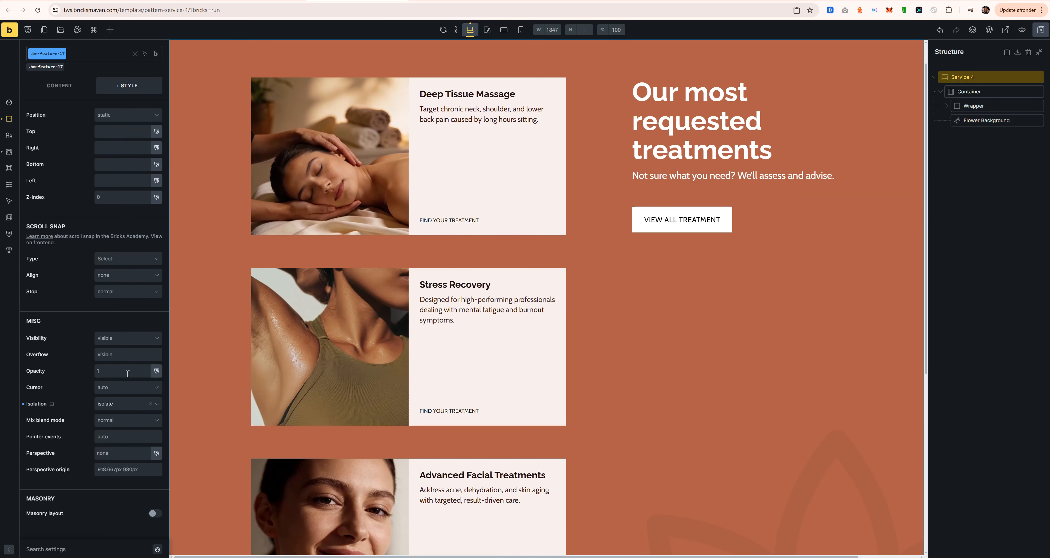
{"action": "left_click", "coordinate": [117, 358]}
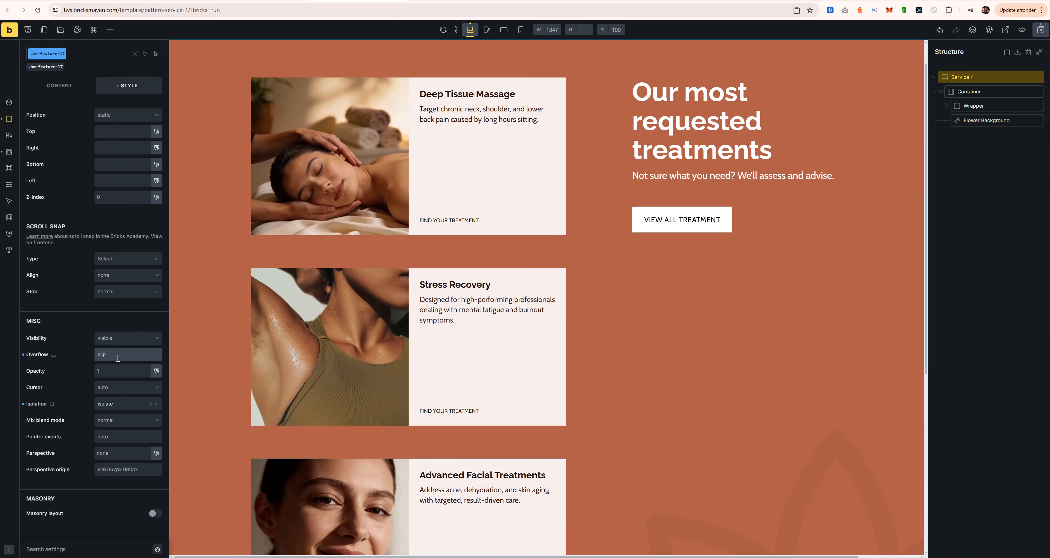
{"action": "left_click", "coordinate": [1041, 29]}
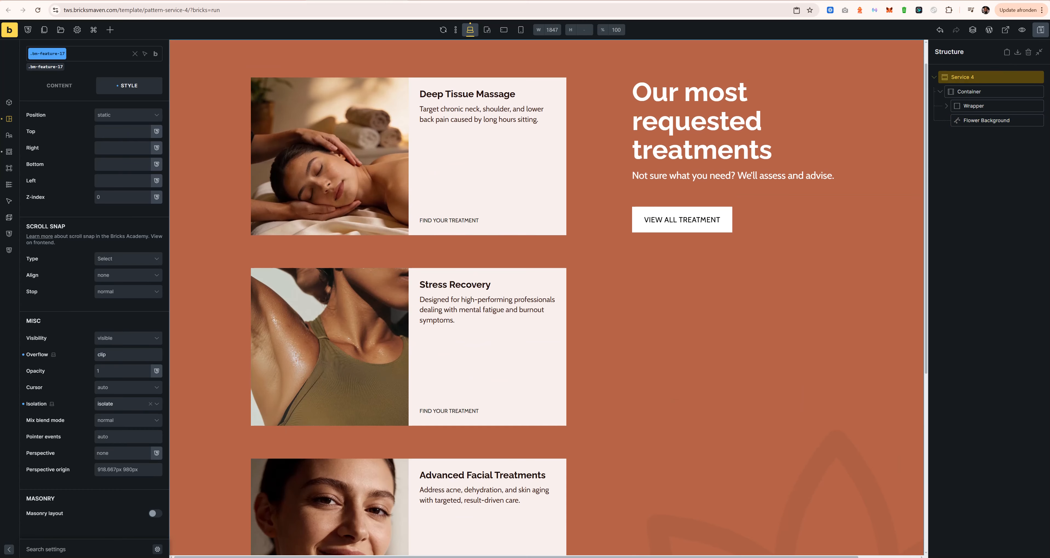
{"action": "key", "text": "ctrl+Tab"}
{"action": "scroll", "coordinate": [612, 327], "scroll_direction": "down", "scroll_amount": 2}
{"action": "scroll", "coordinate": [613, 329], "scroll_direction": "down", "scroll_amount": 3}
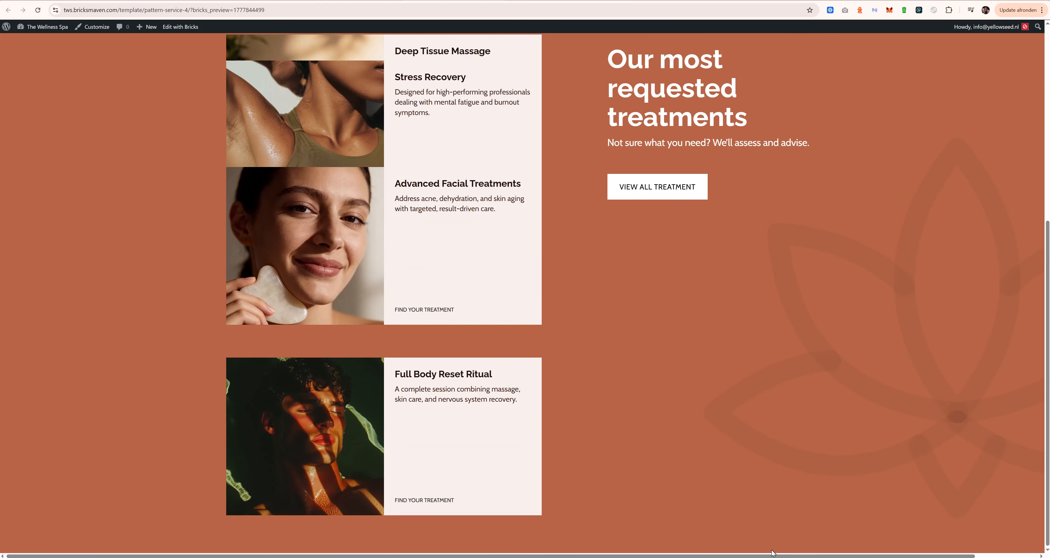
{"action": "left_click_drag", "start_coordinate": [772, 553], "coordinate": [541, 534]}
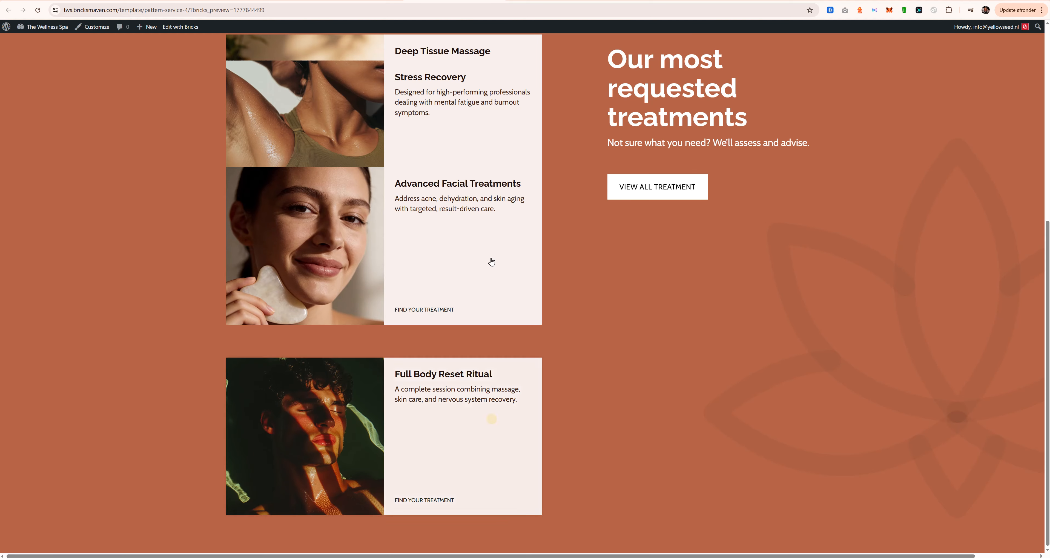
{"action": "key", "text": "ctrl+Tab"}
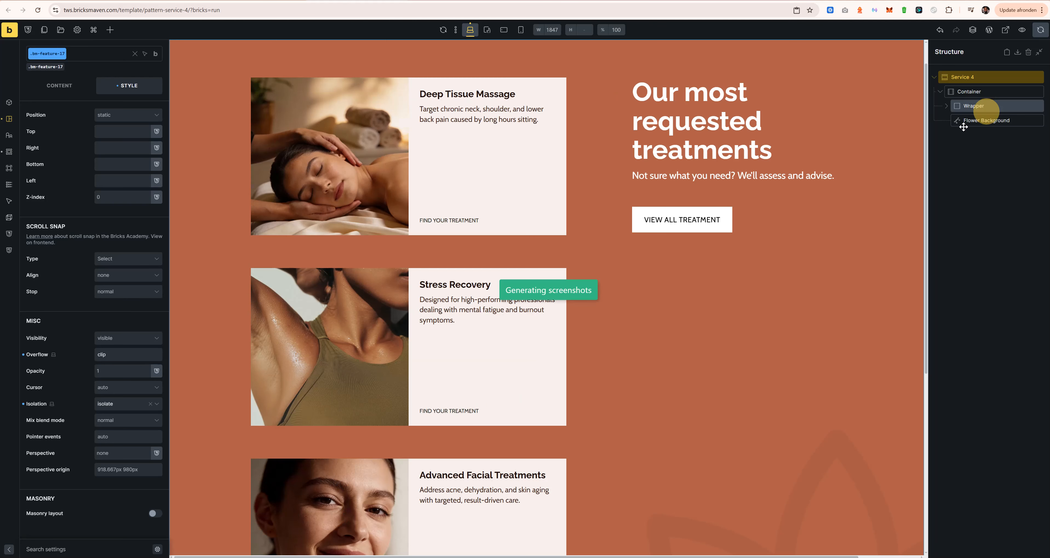
Examine Flower Background's positioning settings, save the template, and check how far the flower extends past the section in the canvas.
{"action": "left_click", "coordinate": [941, 92]}
{"action": "left_click", "coordinate": [940, 92]}
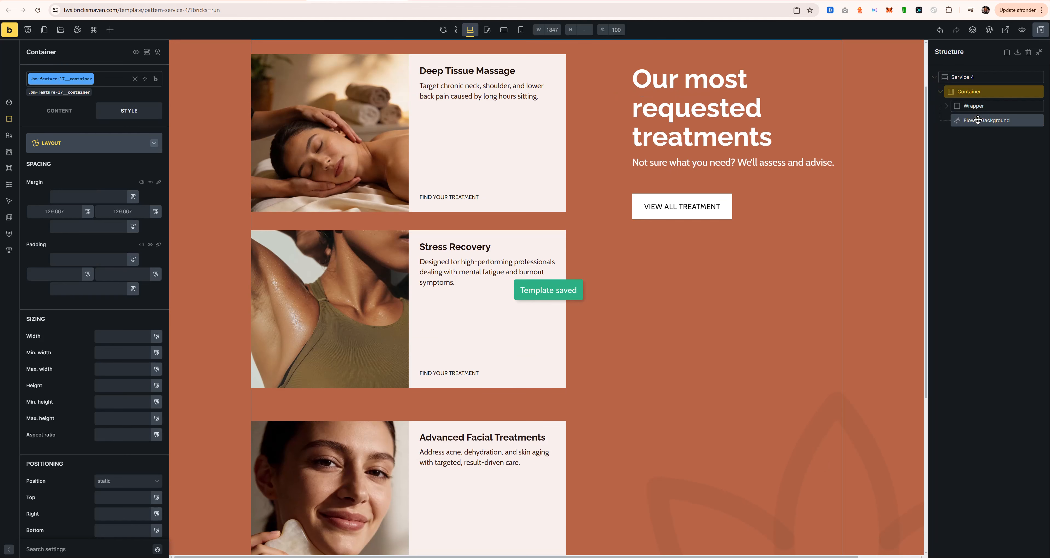
{"action": "left_click", "coordinate": [985, 121]}
{"action": "scroll", "coordinate": [110, 485], "scroll_direction": "down", "scroll_amount": 3}
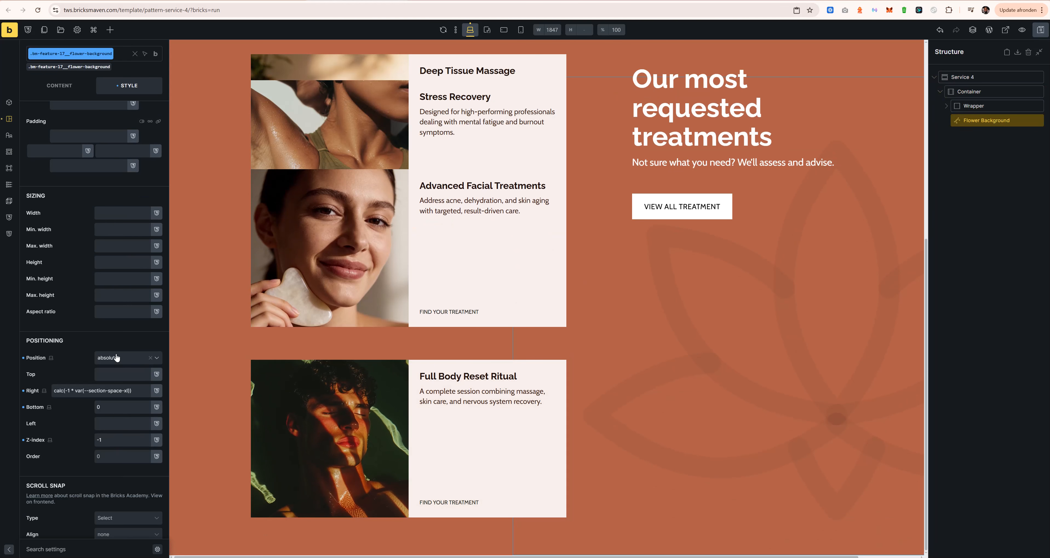
{"action": "scroll", "coordinate": [116, 357], "scroll_direction": "up", "scroll_amount": 3}
{"action": "key", "text": "ctrl+s"}
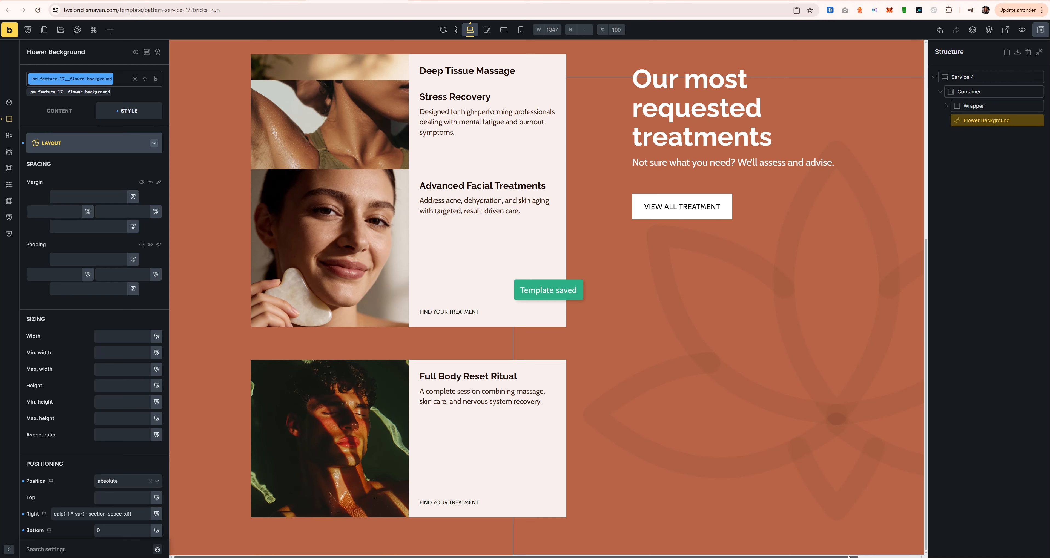
{"action": "scroll", "coordinate": [917, 550], "scroll_direction": "right", "scroll_amount": 3}
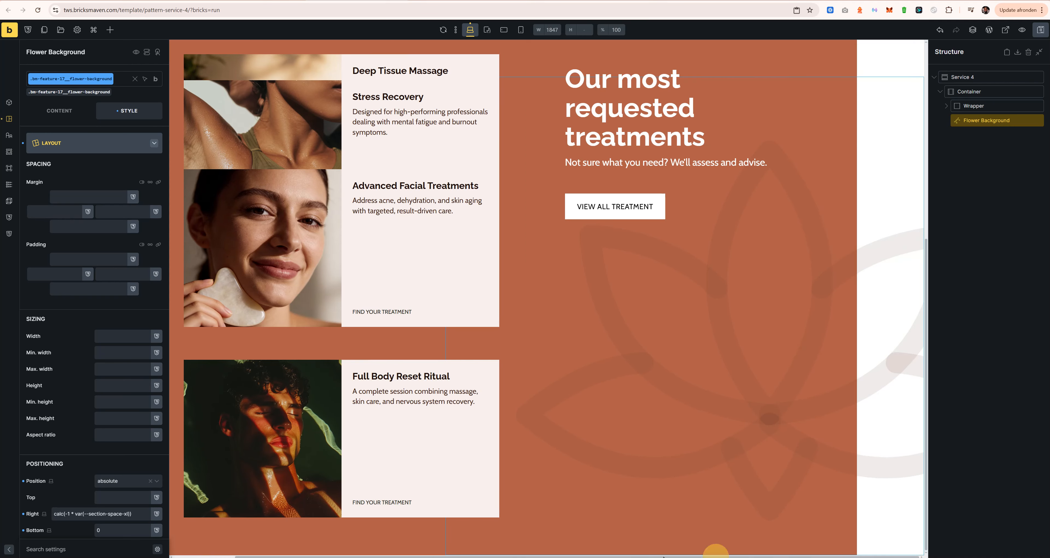
Try hidden overflow on the Service 4 section, check the cards' sticky scrolling in the canvas, and return overflow to clip.
{"action": "left_click", "coordinate": [579, 248]}
{"action": "scroll", "coordinate": [100, 394], "scroll_direction": "down", "scroll_amount": 5}
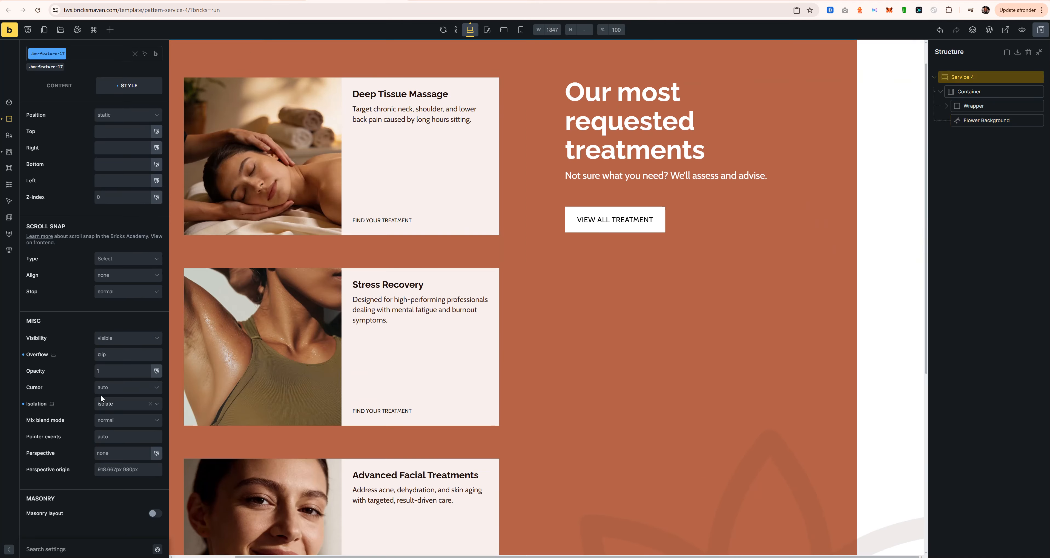
{"action": "left_click_drag", "start_coordinate": [120, 351], "coordinate": [4, 364]}
{"action": "type", "text": "hidden"}
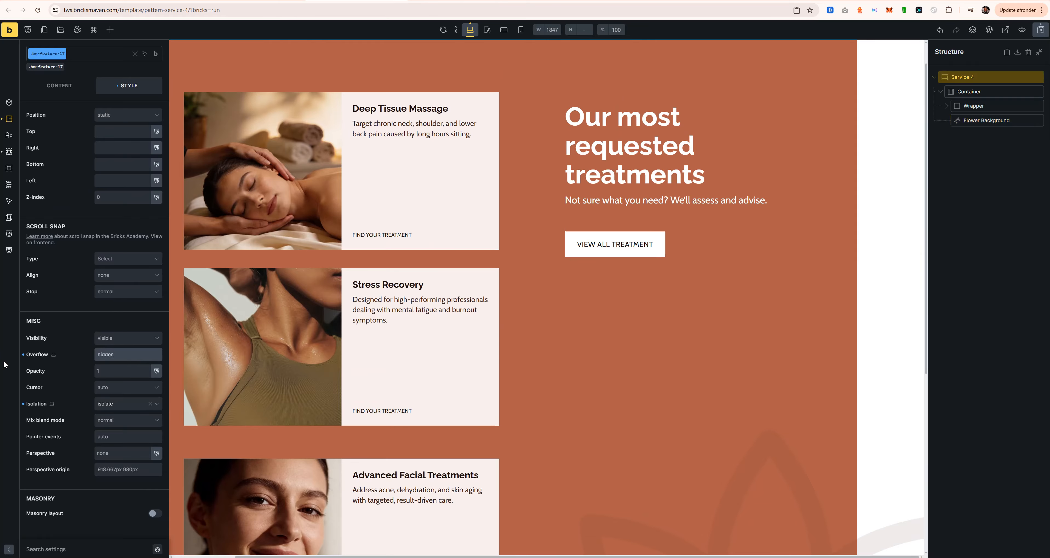
{"action": "scroll", "coordinate": [546, 293], "scroll_direction": "up", "scroll_amount": 1}
{"action": "scroll", "coordinate": [544, 300], "scroll_direction": "down", "scroll_amount": 5}
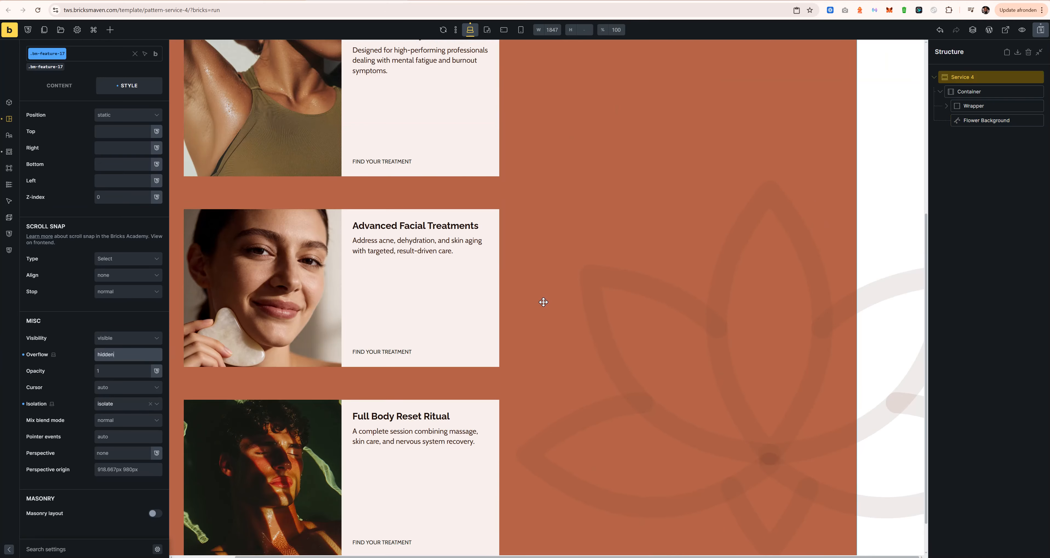
{"action": "scroll", "coordinate": [495, 297], "scroll_direction": "up", "scroll_amount": 5}
{"action": "scroll", "coordinate": [495, 297], "scroll_direction": "down", "scroll_amount": 6}
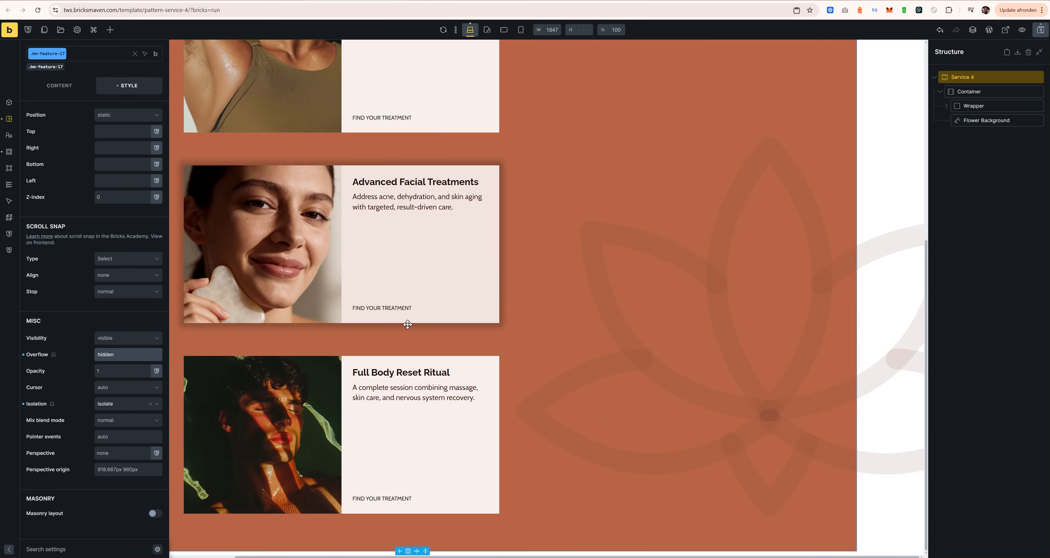
{"action": "scroll", "coordinate": [408, 322], "scroll_direction": "up", "scroll_amount": 3}
{"action": "scroll", "coordinate": [408, 322], "scroll_direction": "down", "scroll_amount": 3}
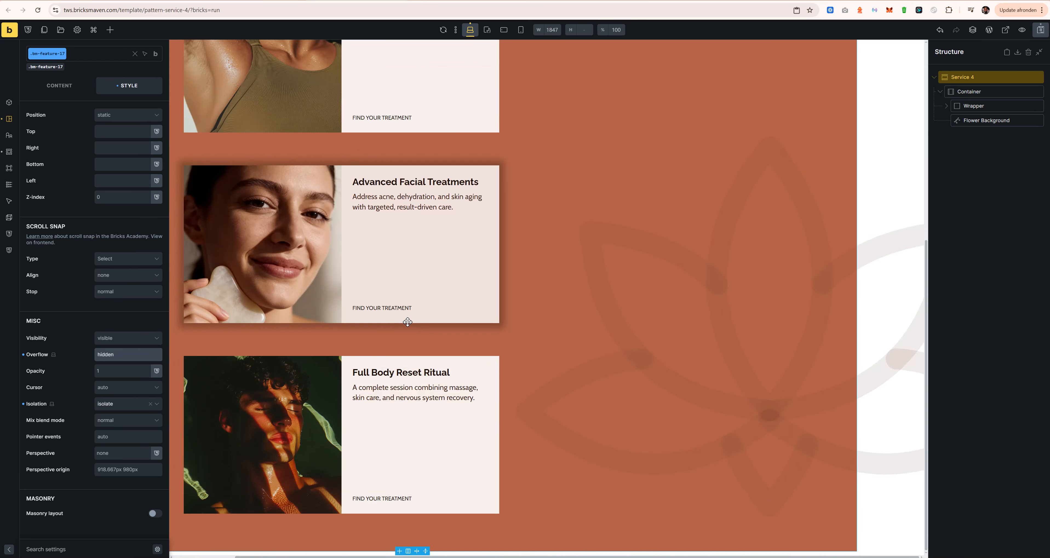
{"action": "scroll", "coordinate": [408, 322], "scroll_direction": "up", "scroll_amount": 8}
{"action": "scroll", "coordinate": [407, 322], "scroll_direction": "down", "scroll_amount": 8}
{"action": "scroll", "coordinate": [394, 370], "scroll_direction": "up", "scroll_amount": 5}
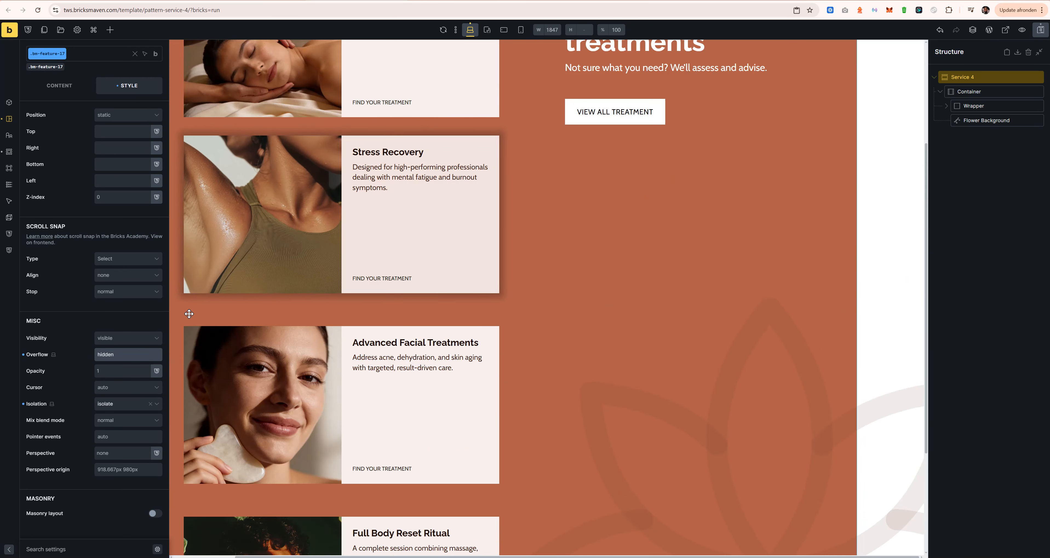
{"action": "type", "text": "clip"}
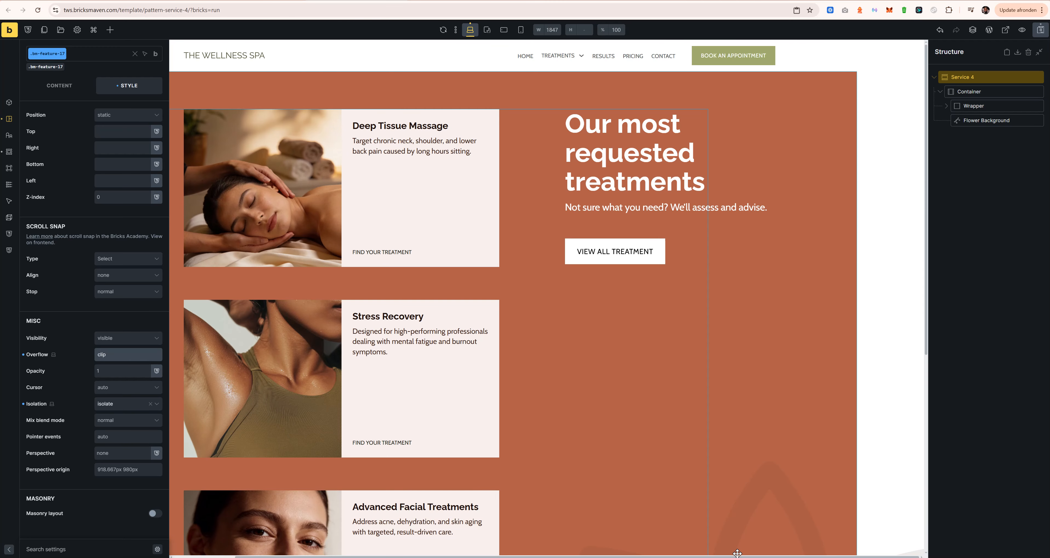
Set Flower Background's right offset to 0.
{"action": "left_click", "coordinate": [979, 119]}
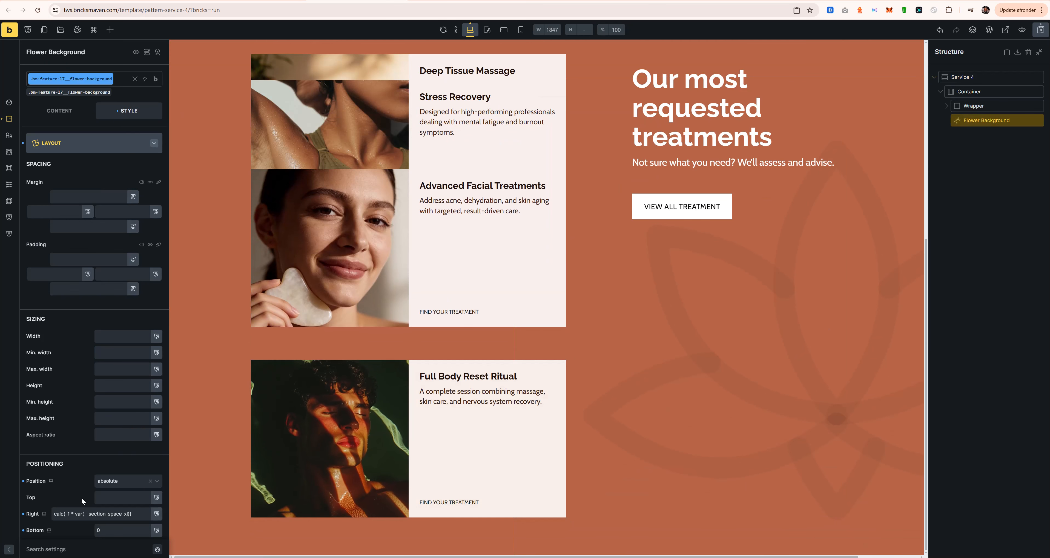
{"action": "left_click_drag", "start_coordinate": [138, 514], "coordinate": [1, 520]}
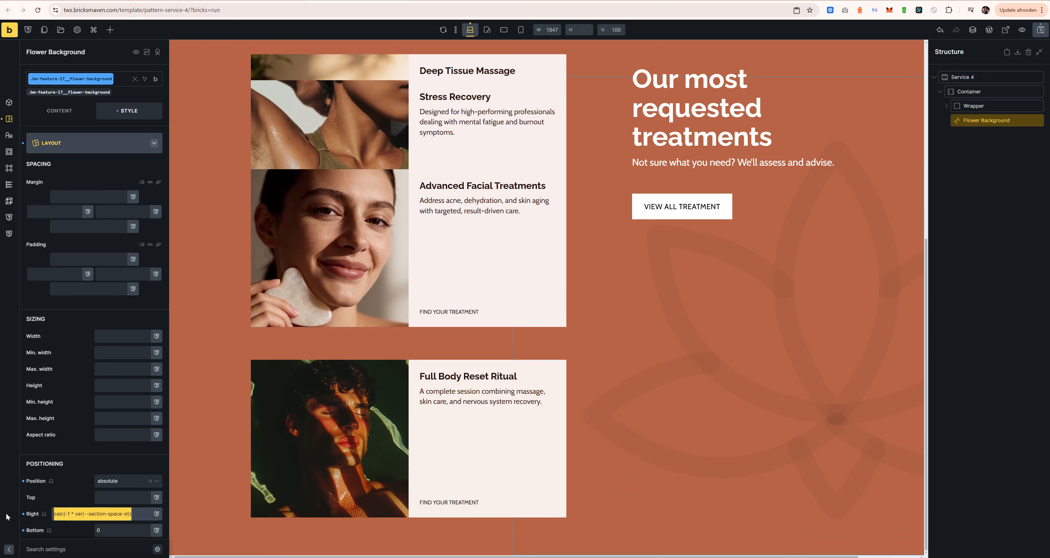
{"action": "type", "text": "0"}
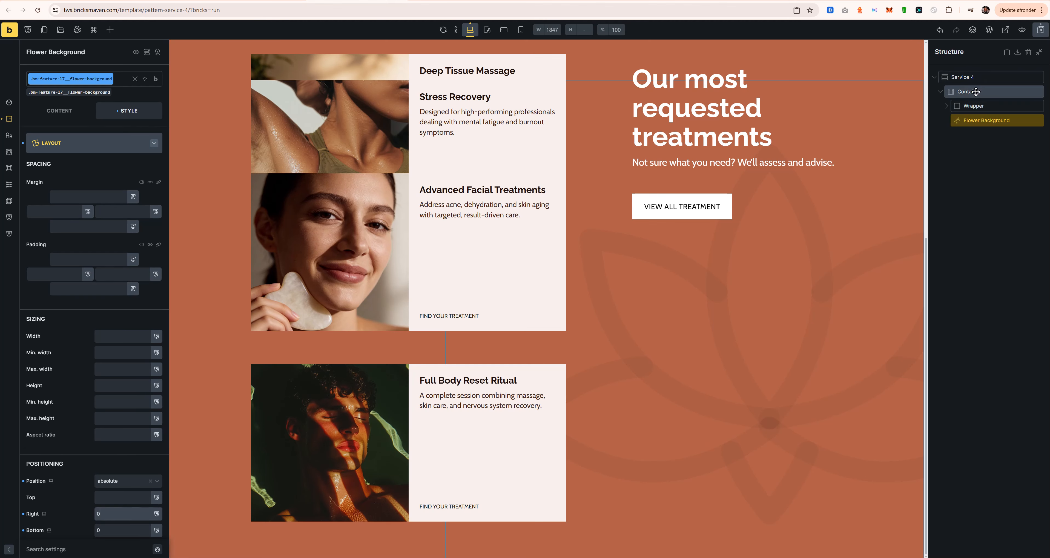
Try clip overflow on the Container and check the flower and card scrolling in the canvas.
{"action": "left_click", "coordinate": [941, 93]}
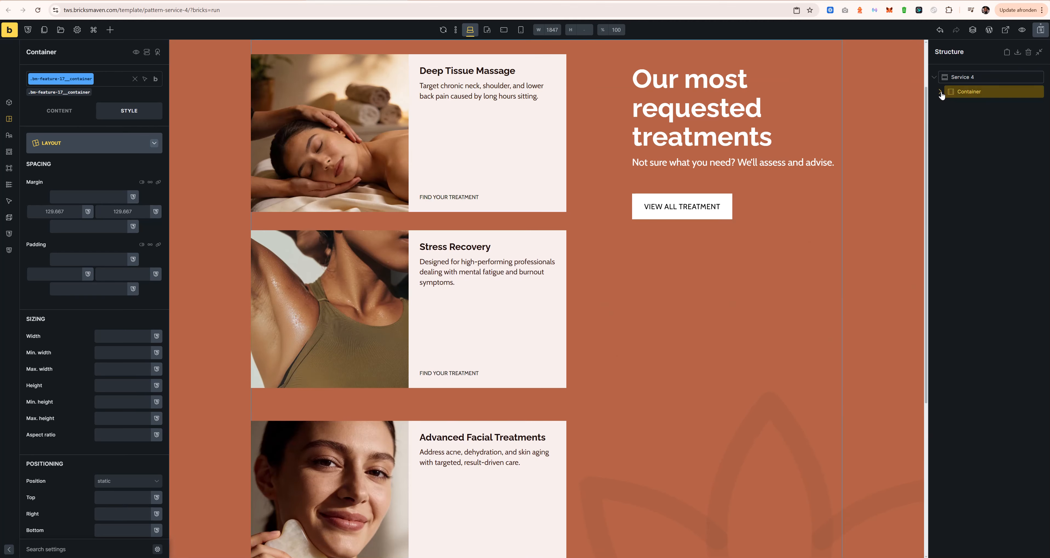
{"action": "scroll", "coordinate": [121, 520], "scroll_direction": "down", "scroll_amount": 9}
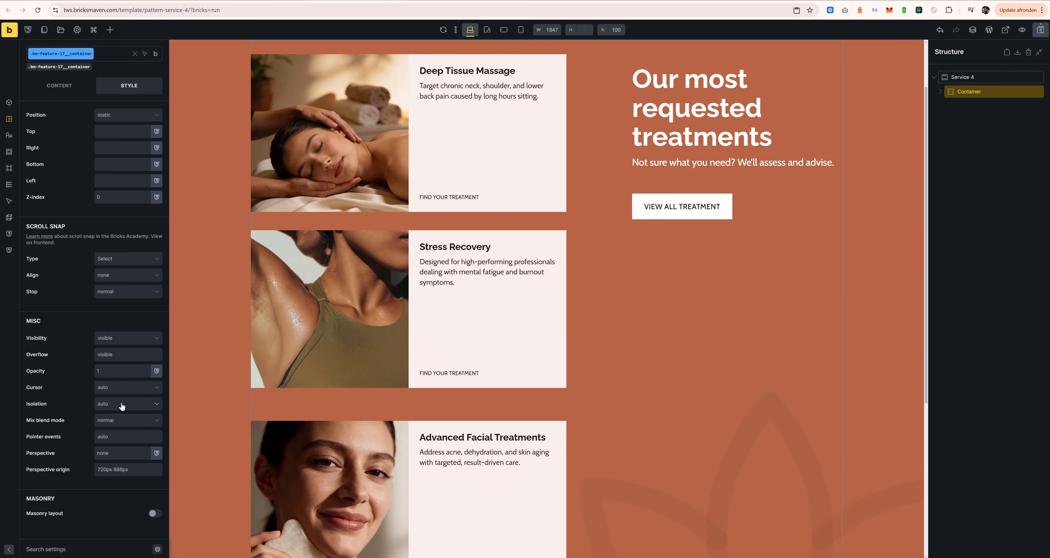
{"action": "left_click", "coordinate": [113, 354]}
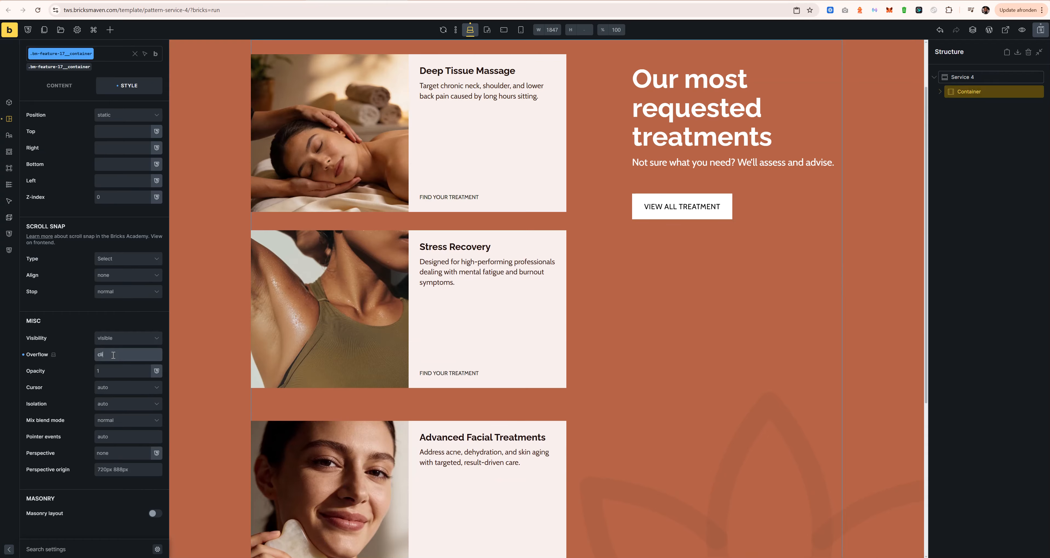
{"action": "scroll", "coordinate": [809, 396], "scroll_direction": "down", "scroll_amount": 5}
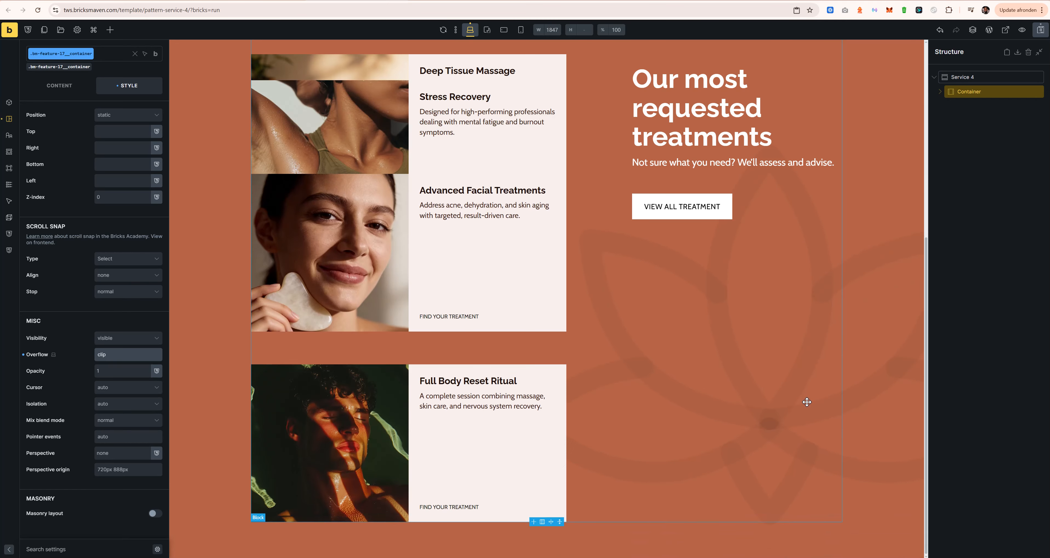
{"action": "scroll", "coordinate": [813, 365], "scroll_direction": "up", "scroll_amount": 4}
{"action": "scroll", "coordinate": [816, 379], "scroll_direction": "down", "scroll_amount": 2}
{"action": "scroll", "coordinate": [816, 389], "scroll_direction": "up", "scroll_amount": 3}
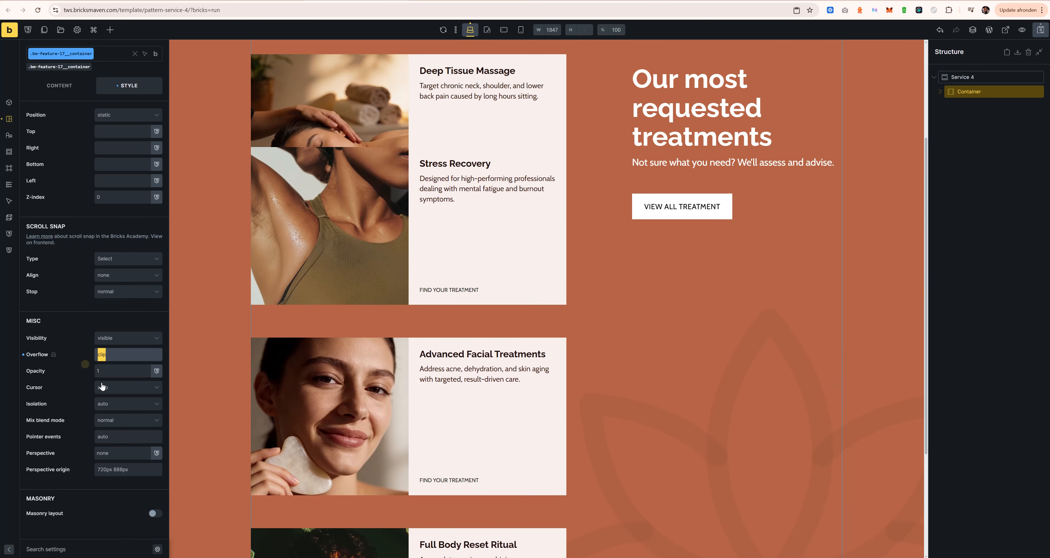
Clear the Container's overflow value, save the template, then reload the front-end preview and check the section's scrolling.
{"action": "left_click", "coordinate": [1040, 31]}
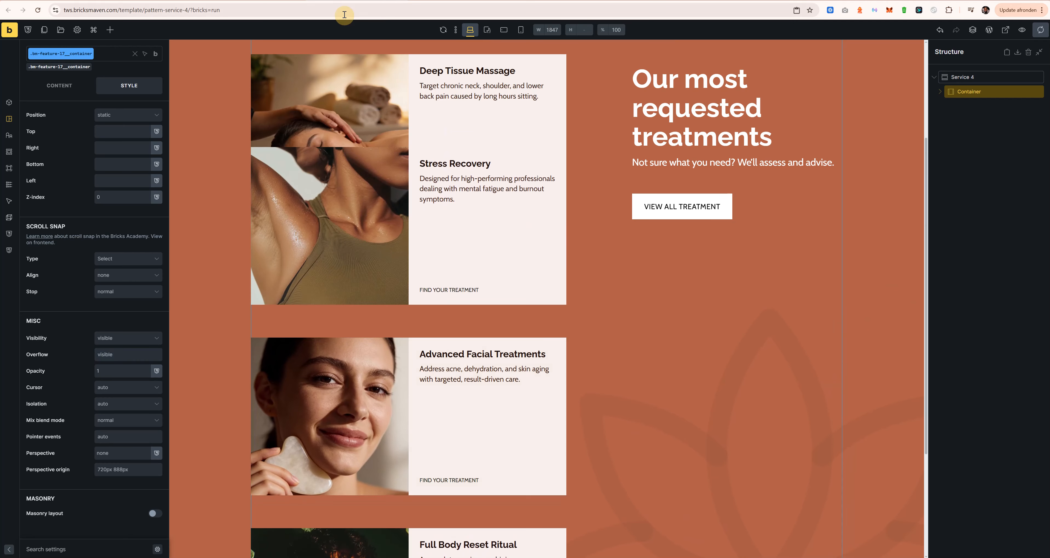
{"action": "left_click", "coordinate": [345, 1]}
{"action": "left_click", "coordinate": [37, 10]}
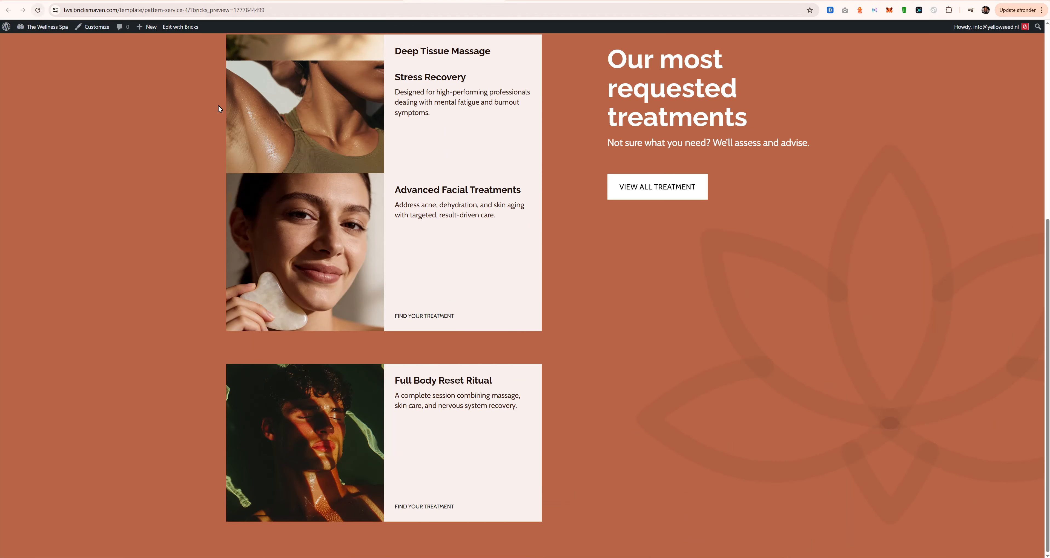
{"action": "scroll", "coordinate": [707, 358], "scroll_direction": "up", "scroll_amount": 3}
{"action": "scroll", "coordinate": [717, 351], "scroll_direction": "down", "scroll_amount": 3}
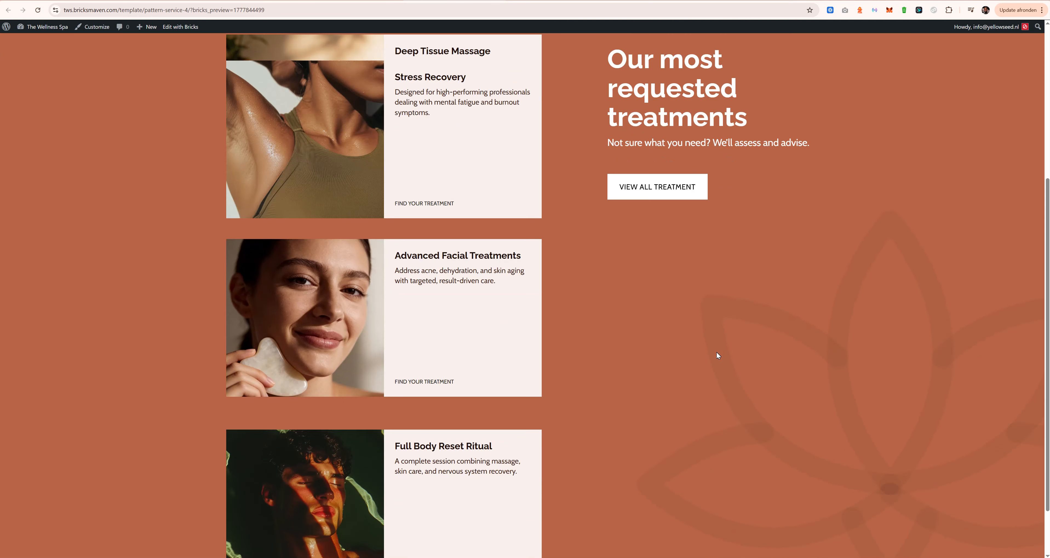
{"action": "scroll", "coordinate": [711, 431], "scroll_direction": "up", "scroll_amount": 3}
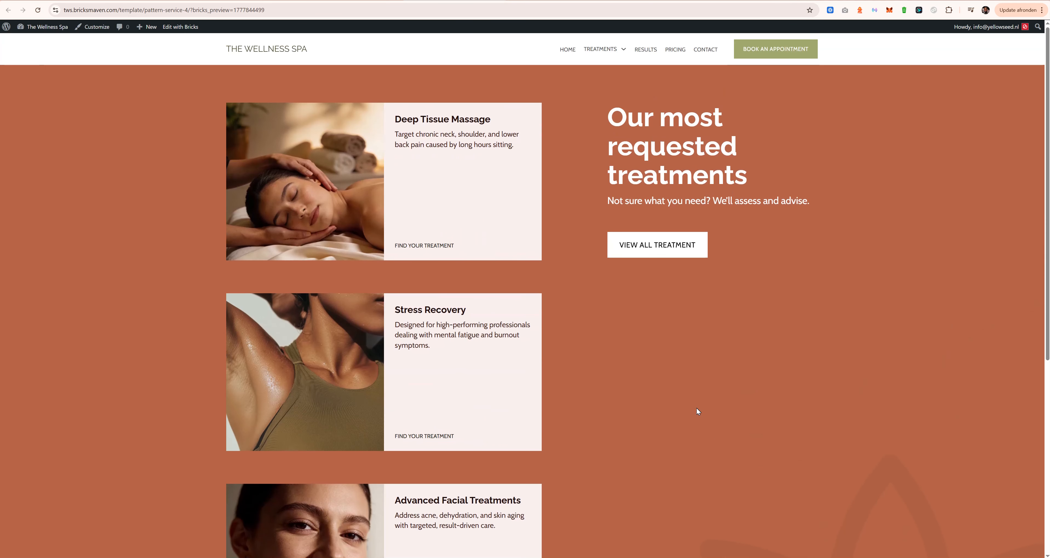
{"action": "scroll", "coordinate": [697, 407], "scroll_direction": "down", "scroll_amount": 3}
Return to the builder and review the section's layout at the 766 px and 477 px mobile breakpoints.
{"action": "key", "text": "ctrl+shift+Tab"}
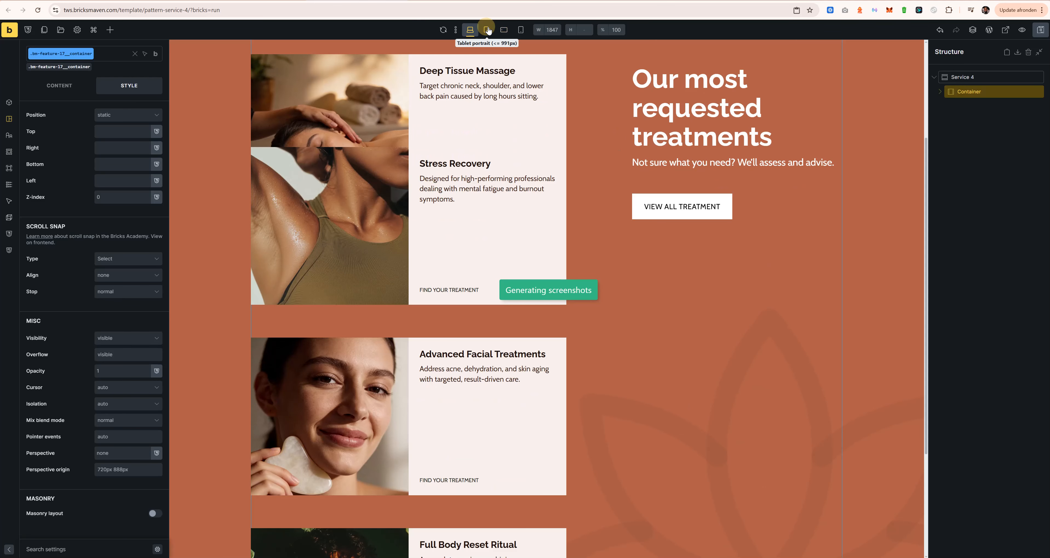
{"action": "left_click", "coordinate": [504, 30]}
{"action": "scroll", "coordinate": [594, 259], "scroll_direction": "down", "scroll_amount": 3}
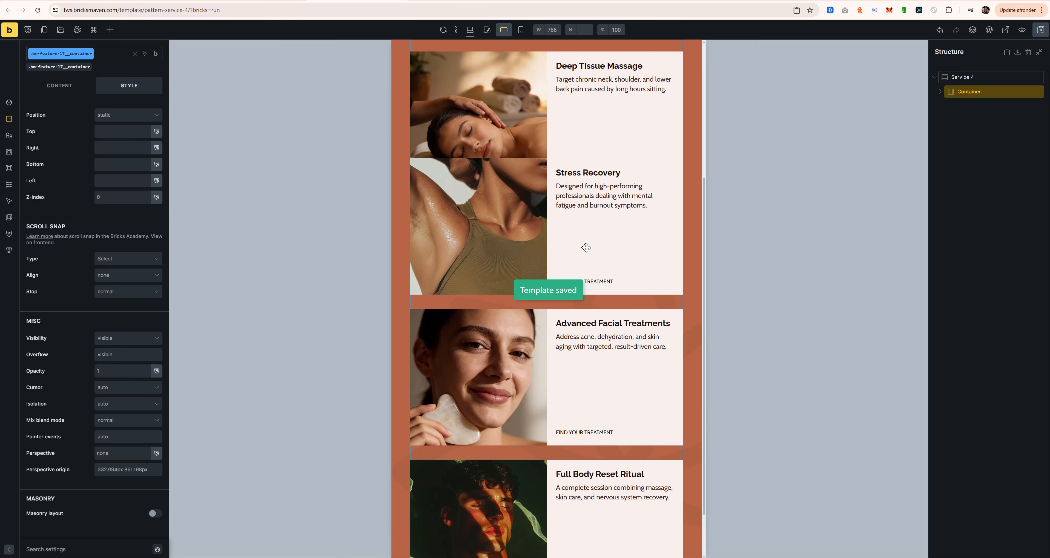
{"action": "scroll", "coordinate": [520, 47], "scroll_direction": "up", "scroll_amount": 5}
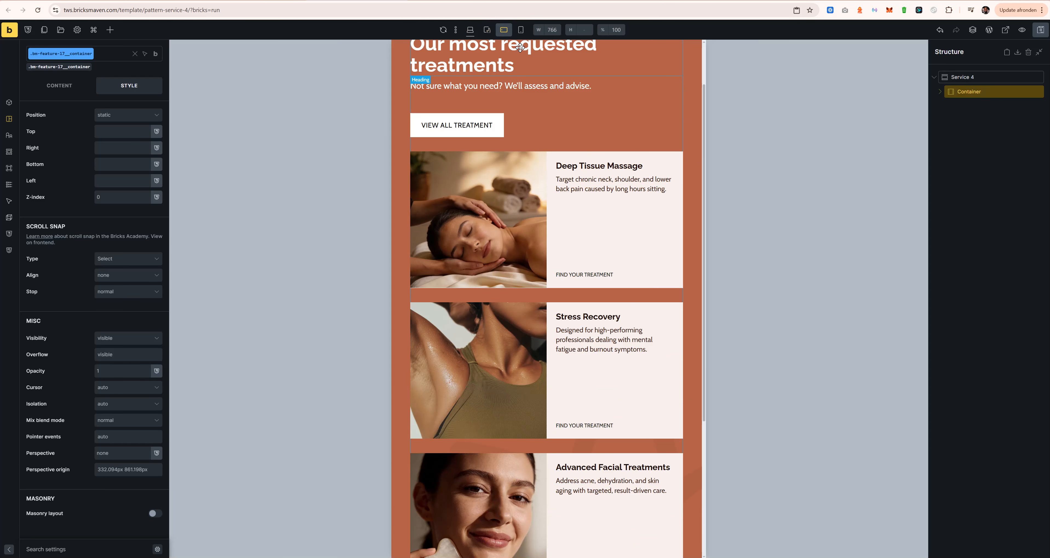
{"action": "left_click", "coordinate": [520, 32]}
{"action": "scroll", "coordinate": [597, 458], "scroll_direction": "down", "scroll_amount": 6}
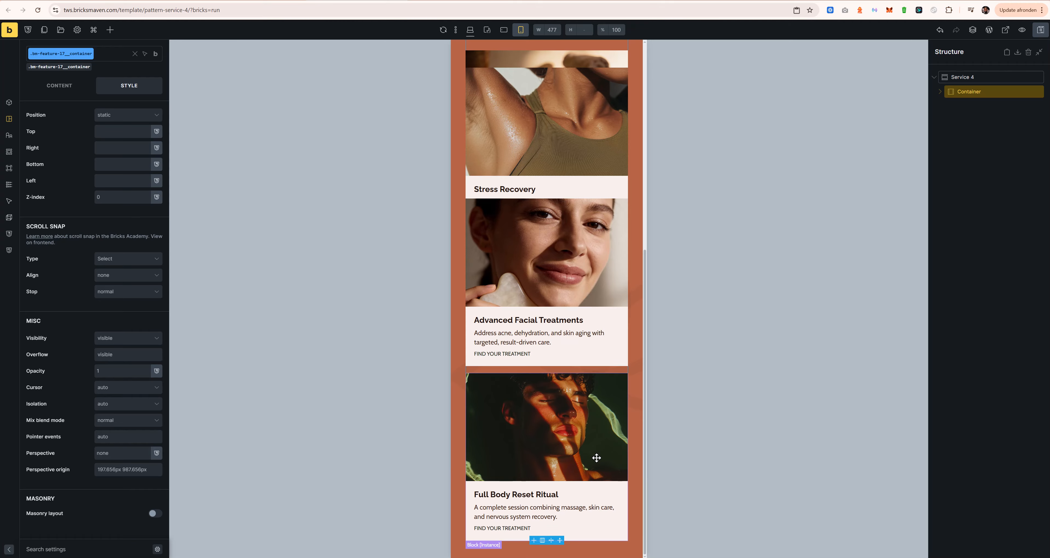
Review the section at the desktop base breakpoint and check the stacking cards' sticky scrolling in the front-end preview.
{"action": "scroll", "coordinate": [569, 418], "scroll_direction": "up", "scroll_amount": 6}
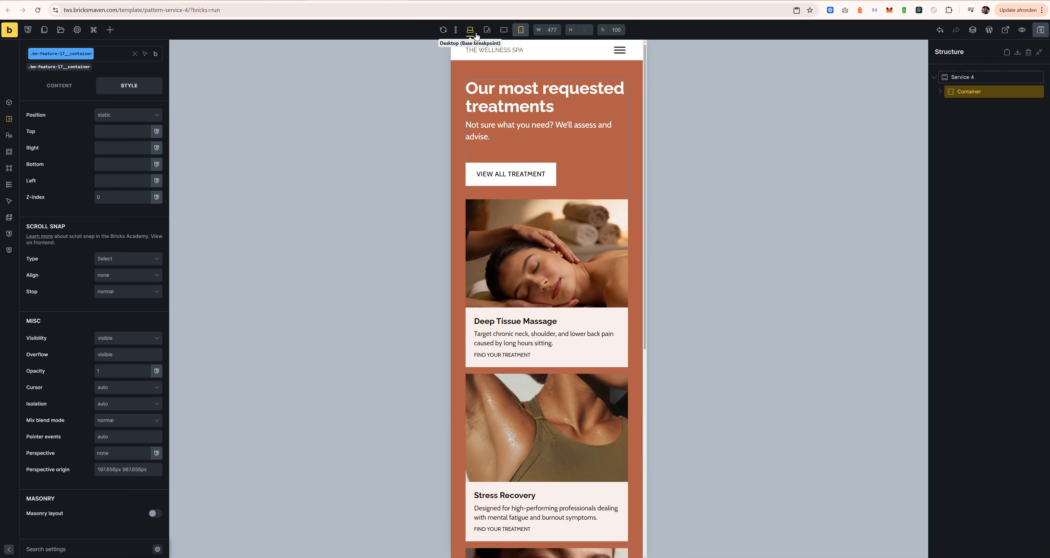
{"action": "left_click", "coordinate": [470, 30]}
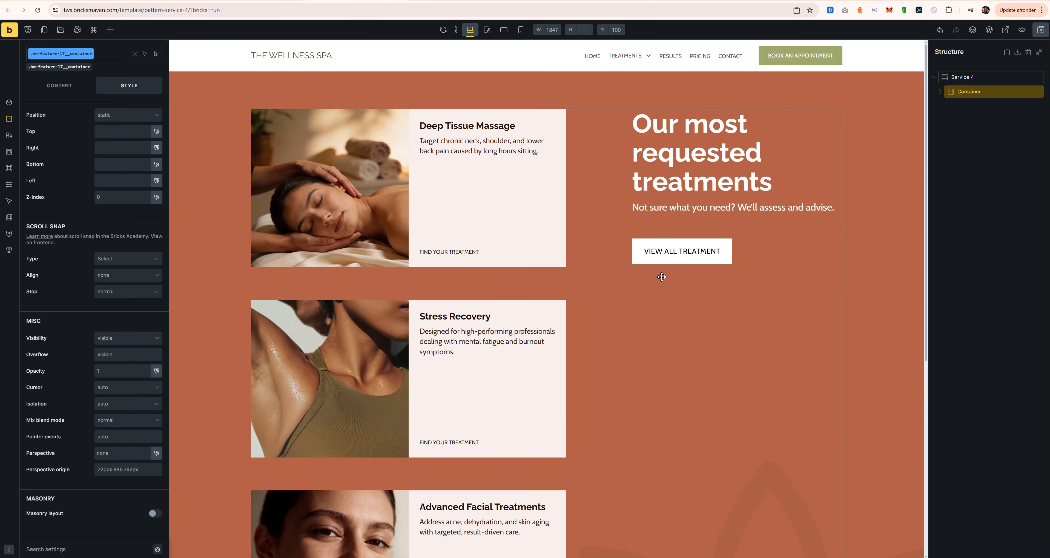
{"action": "scroll", "coordinate": [654, 294], "scroll_direction": "down", "scroll_amount": 5}
{"action": "left_click", "coordinate": [432, 0]}
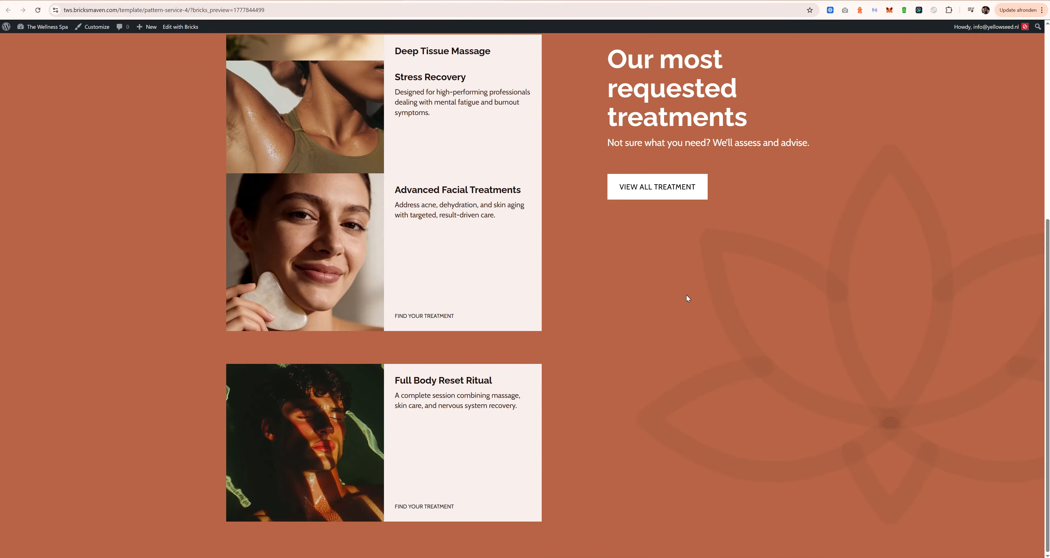
{"action": "scroll", "coordinate": [497, 260], "scroll_direction": "up", "scroll_amount": 8}
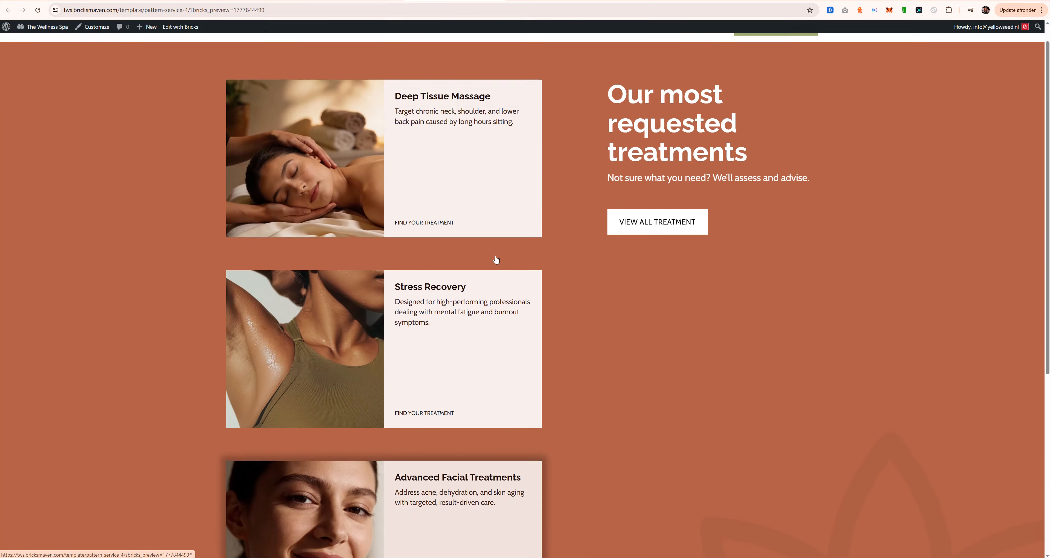
{"action": "scroll", "coordinate": [495, 260], "scroll_direction": "down", "scroll_amount": 8}
{"action": "scroll", "coordinate": [411, 293], "scroll_direction": "up", "scroll_amount": 5}
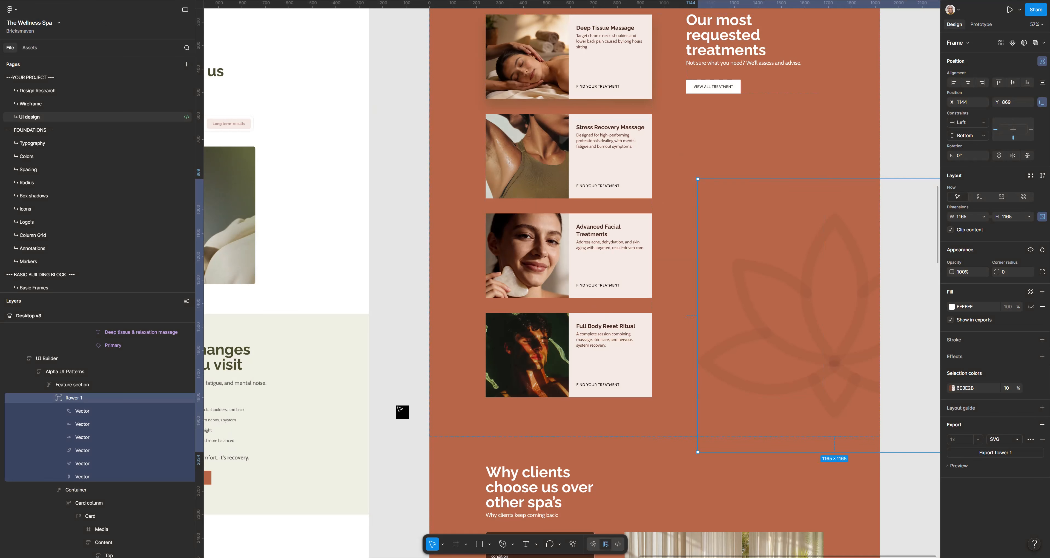
Switch to the Figma UI design, deselect the flower and examine the client-benefit and after-visit sections in the other desktop designs.
{"action": "left_click", "coordinate": [399, 293]}
{"action": "left_click_drag", "start_coordinate": [403, 284], "coordinate": [773, 466]}
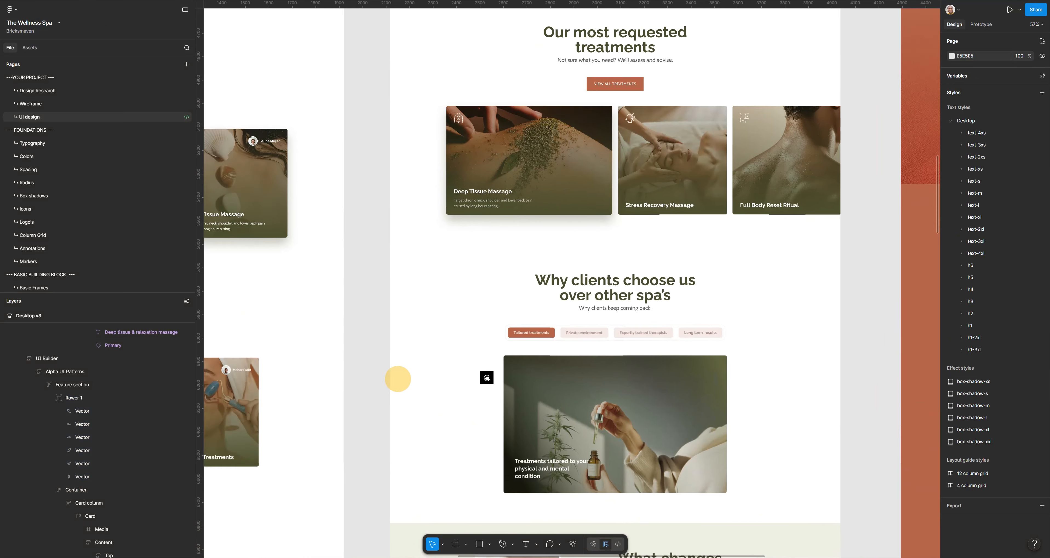
{"action": "left_click_drag", "start_coordinate": [285, 383], "coordinate": [561, 148]}
{"action": "left_click_drag", "start_coordinate": [559, 423], "coordinate": [644, 189]}
{"action": "left_click_drag", "start_coordinate": [583, 301], "coordinate": [501, 265]}
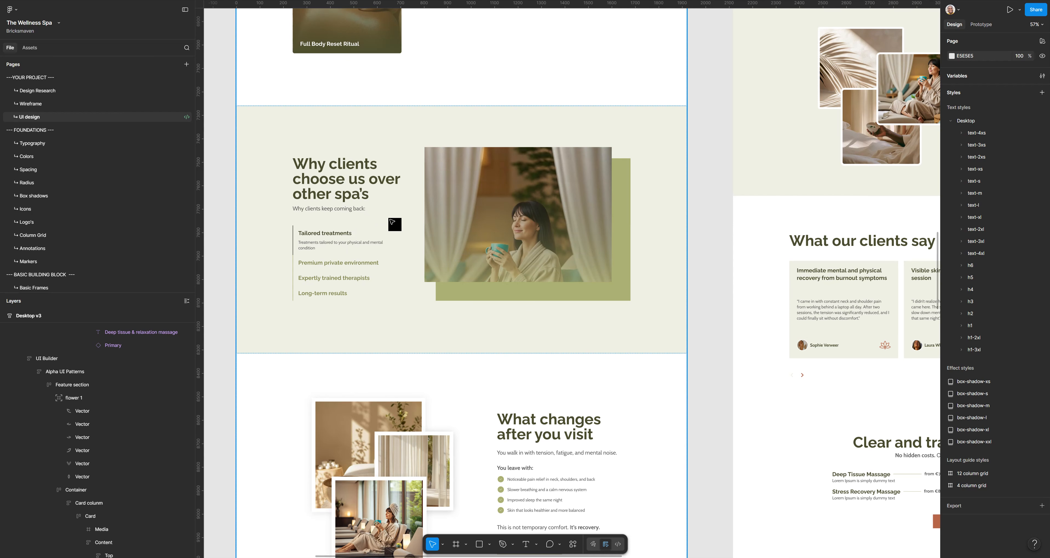
{"action": "left_click_drag", "start_coordinate": [697, 249], "coordinate": [560, 232]}
{"action": "left_click_drag", "start_coordinate": [641, 193], "coordinate": [531, 360]}
{"action": "left_click_drag", "start_coordinate": [670, 303], "coordinate": [539, 335]}
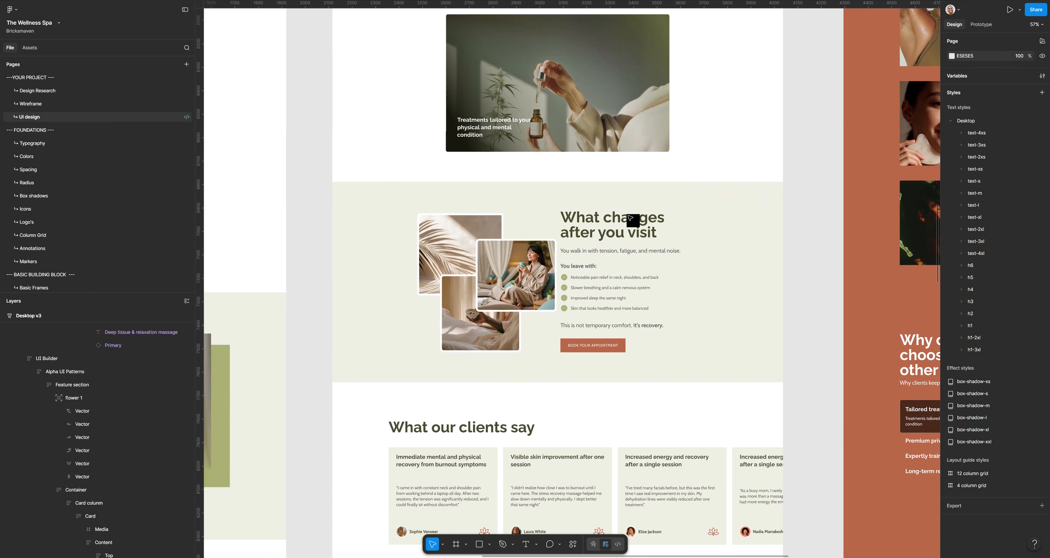
Compare the "Why clients choose us over other spa's" sections across the three desktop designs, ending at the terracotta version.
{"action": "left_click_drag", "start_coordinate": [546, 175], "coordinate": [558, 461]}
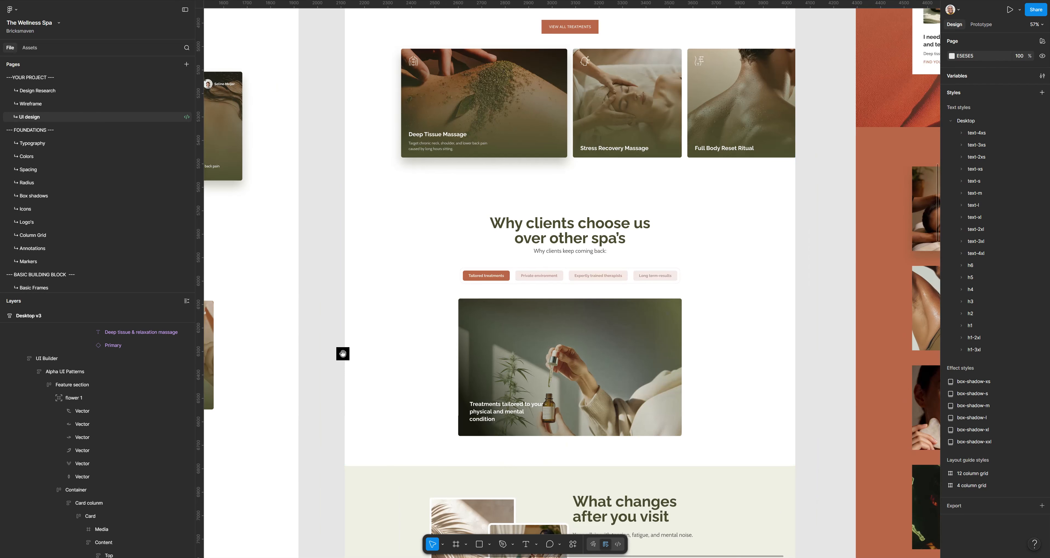
{"action": "left_click_drag", "start_coordinate": [343, 354], "coordinate": [613, 91]}
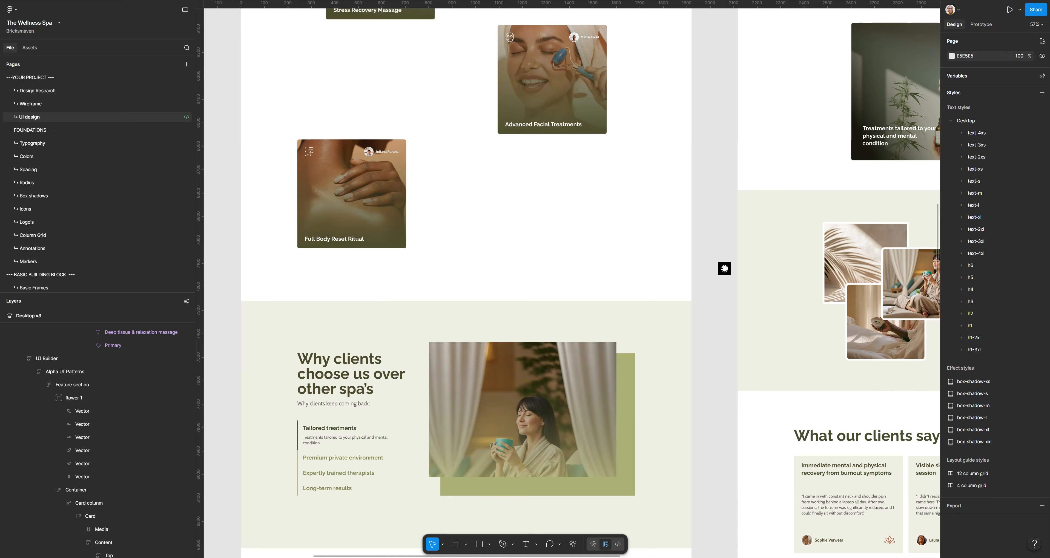
{"action": "scroll", "coordinate": [522, 342], "scroll_direction": "right", "scroll_amount": 10}
{"action": "scroll", "coordinate": [523, 342], "scroll_direction": "up", "scroll_amount": 5}
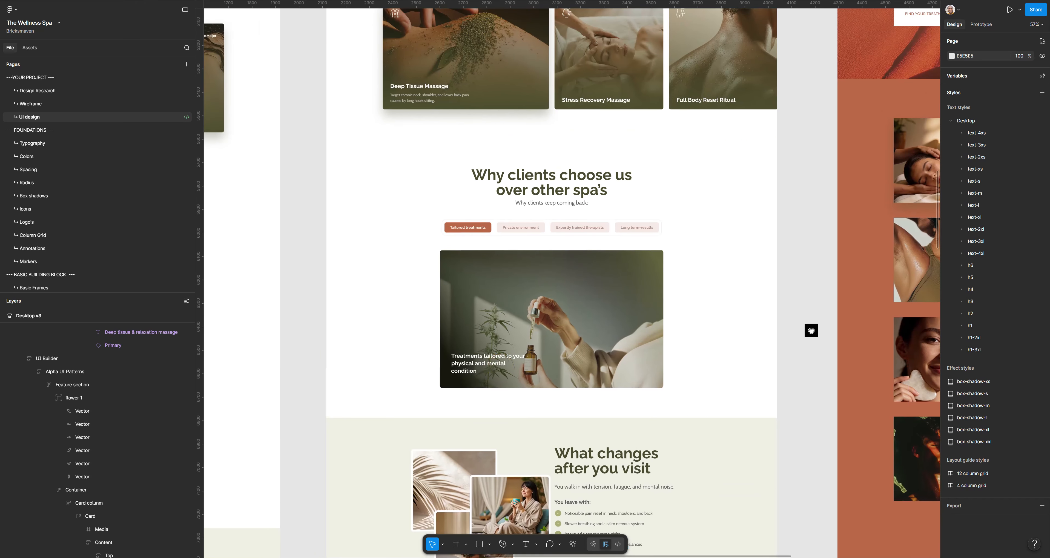
{"action": "left_click_drag", "start_coordinate": [812, 330], "coordinate": [404, 274]}
{"action": "left_click_drag", "start_coordinate": [576, 477], "coordinate": [594, 220]}
{"action": "left_click_drag", "start_coordinate": [604, 318], "coordinate": [467, 275]}
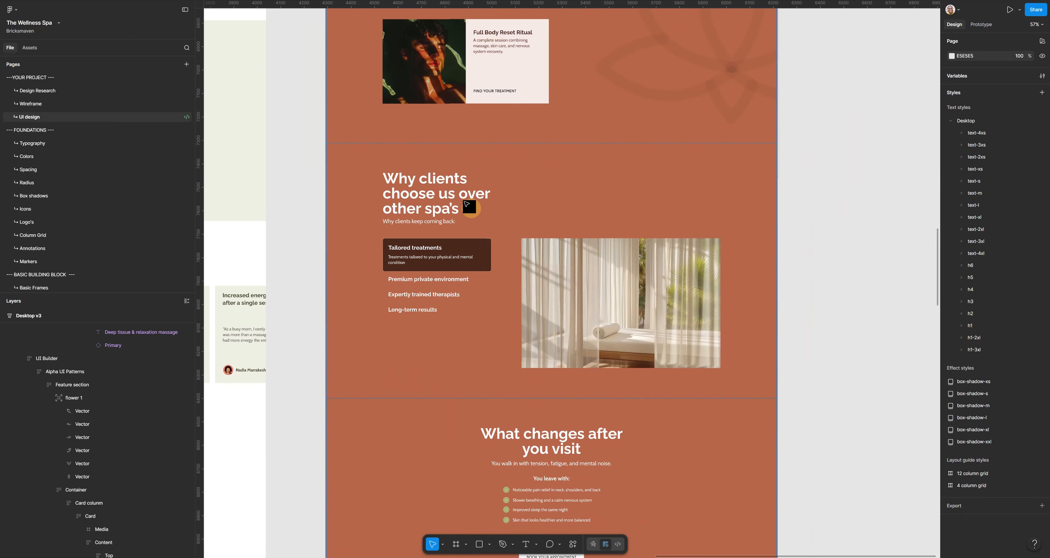